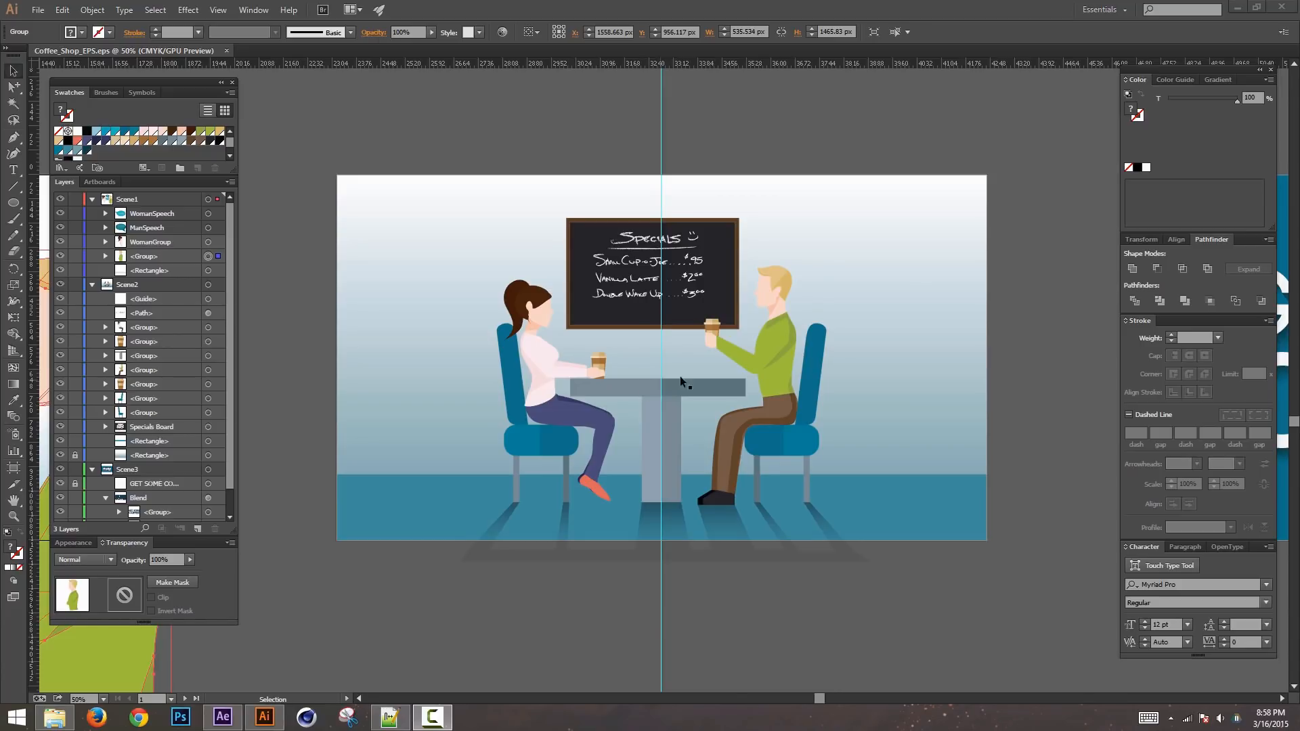
Step: Look over the scene artboards and examine which artwork each object in the Scene1 layer holds
{"action": "left_click", "coordinate": [649, 330]}
{"action": "key", "text": "space"}
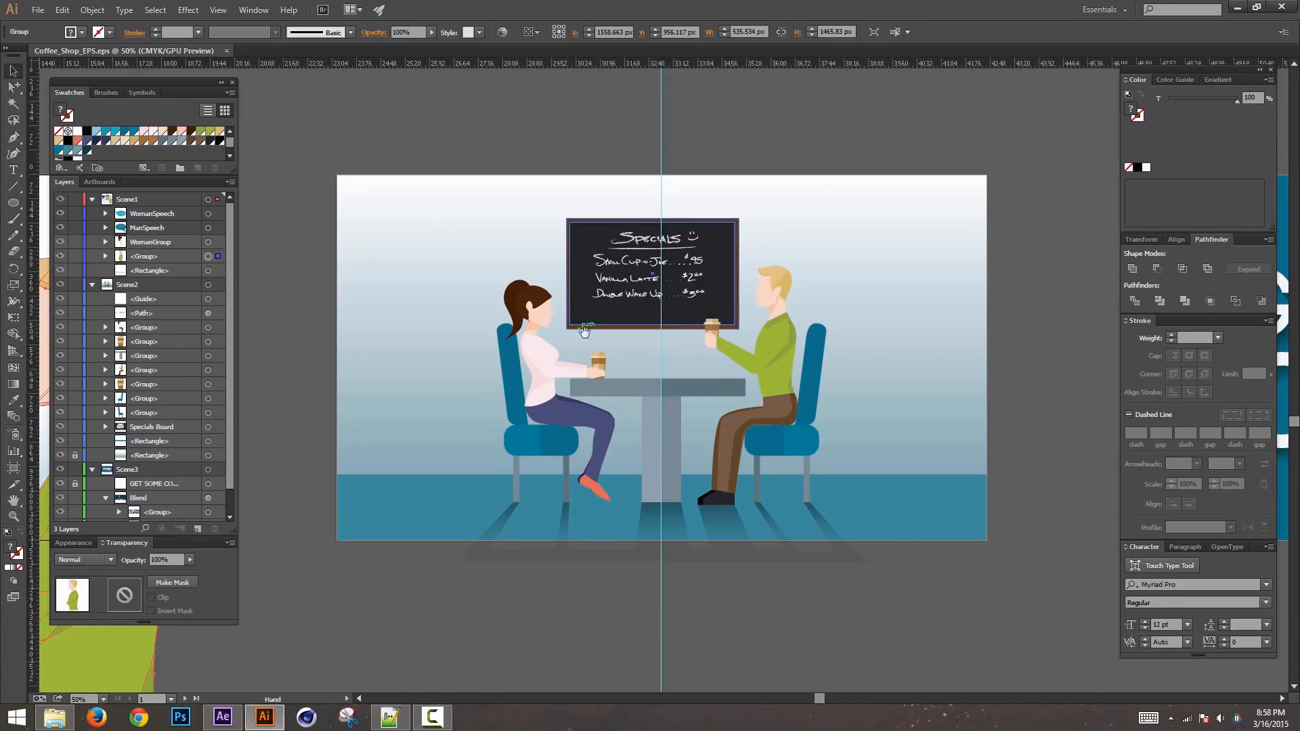
{"action": "left_click_drag", "start_coordinate": [583, 333], "coordinate": [533, 338]}
{"action": "left_click_drag", "start_coordinate": [989, 342], "coordinate": [1020, 349]}
{"action": "left_click_drag", "start_coordinate": [356, 342], "coordinate": [1048, 360]}
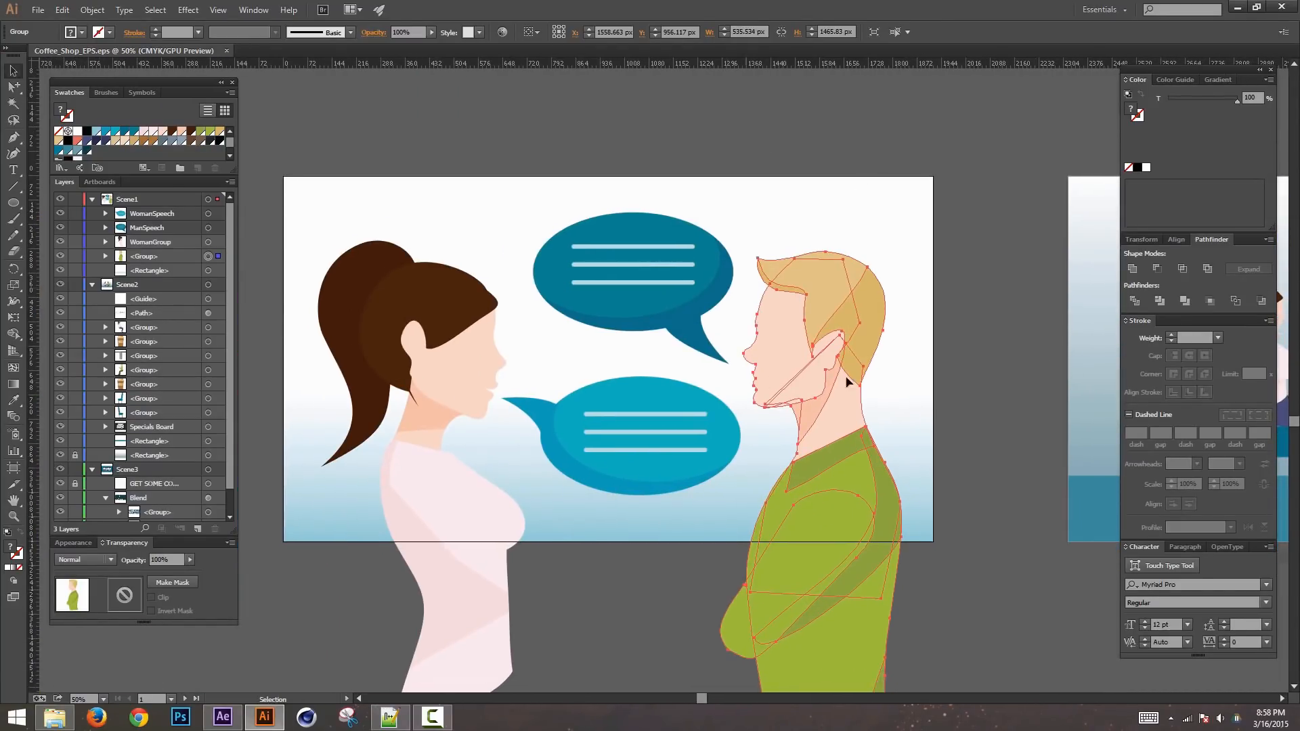
{"action": "mouse_move", "coordinate": [1048, 425]}
{"action": "left_mouse_down"}
{"action": "mouse_move", "coordinate": [418, 374]}
{"action": "mouse_move", "coordinate": [1064, 425]}
{"action": "left_mouse_up"}
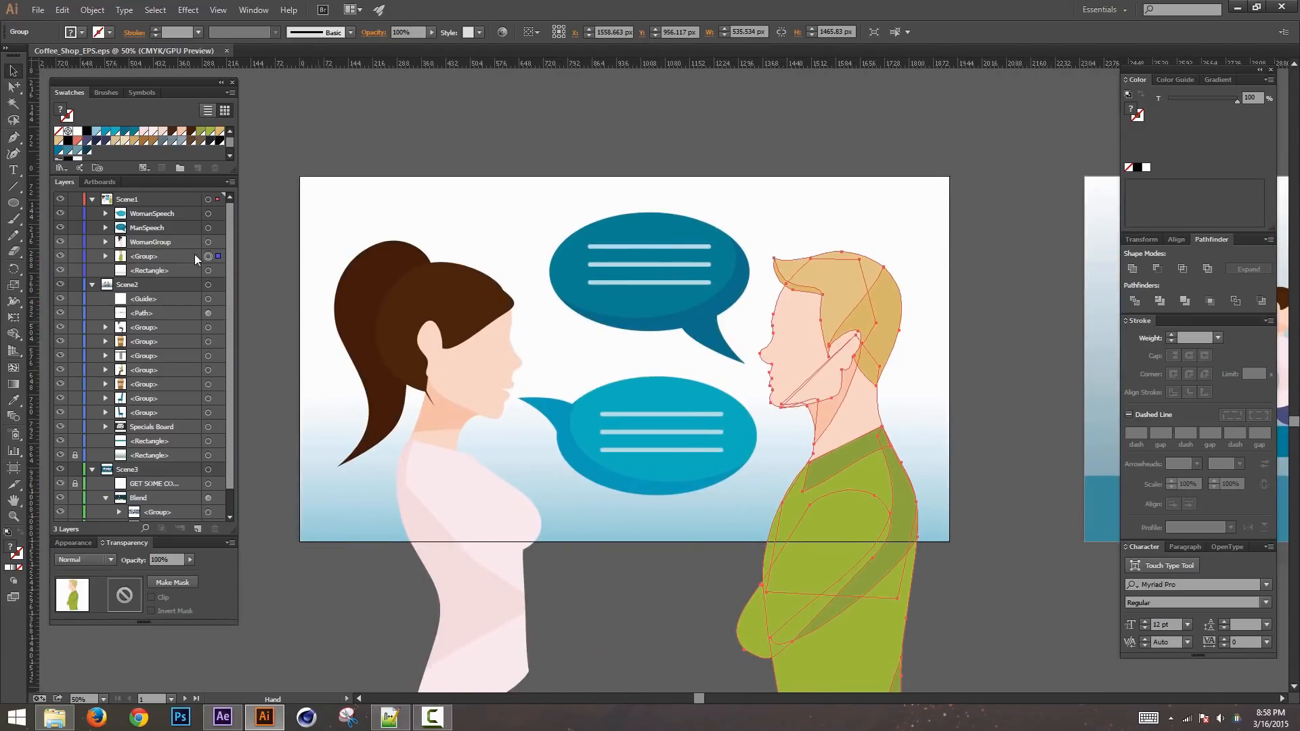
{"action": "left_click", "coordinate": [208, 228]}
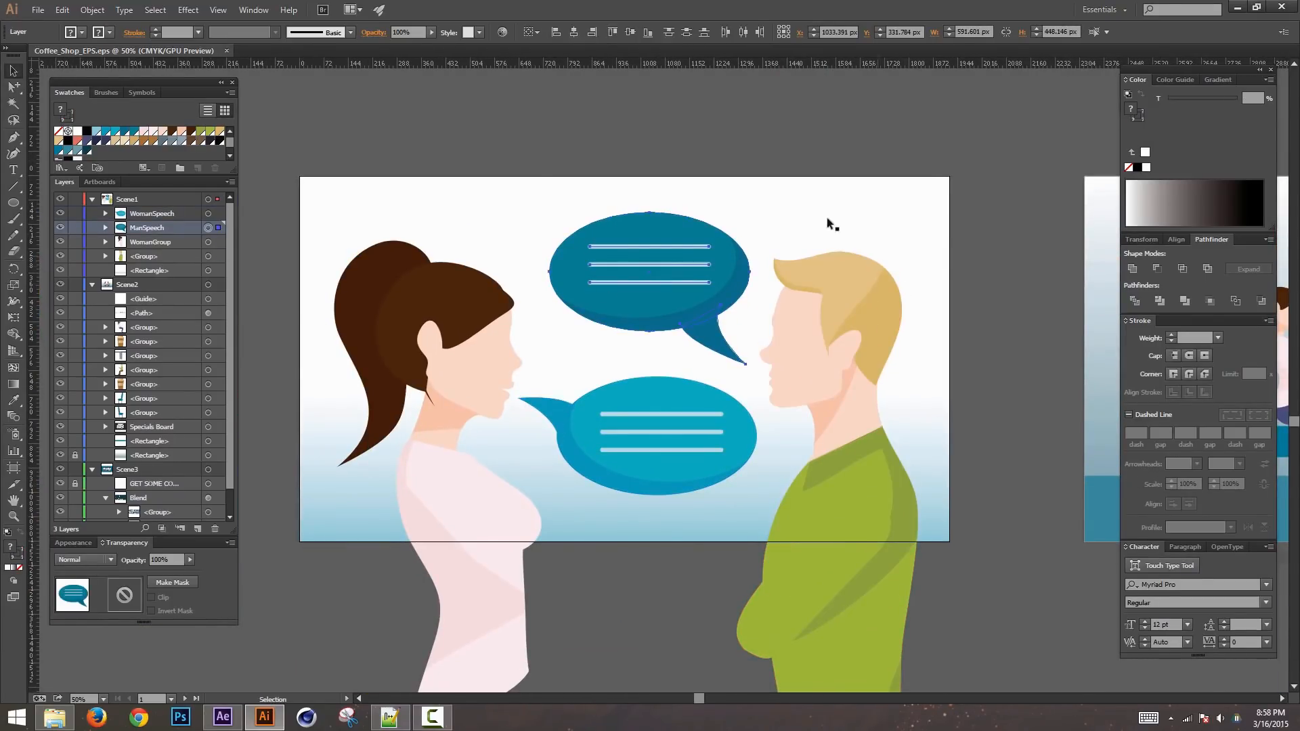
{"action": "left_click", "coordinate": [207, 242]}
{"action": "left_click", "coordinate": [208, 256]}
{"action": "left_click", "coordinate": [208, 271]}
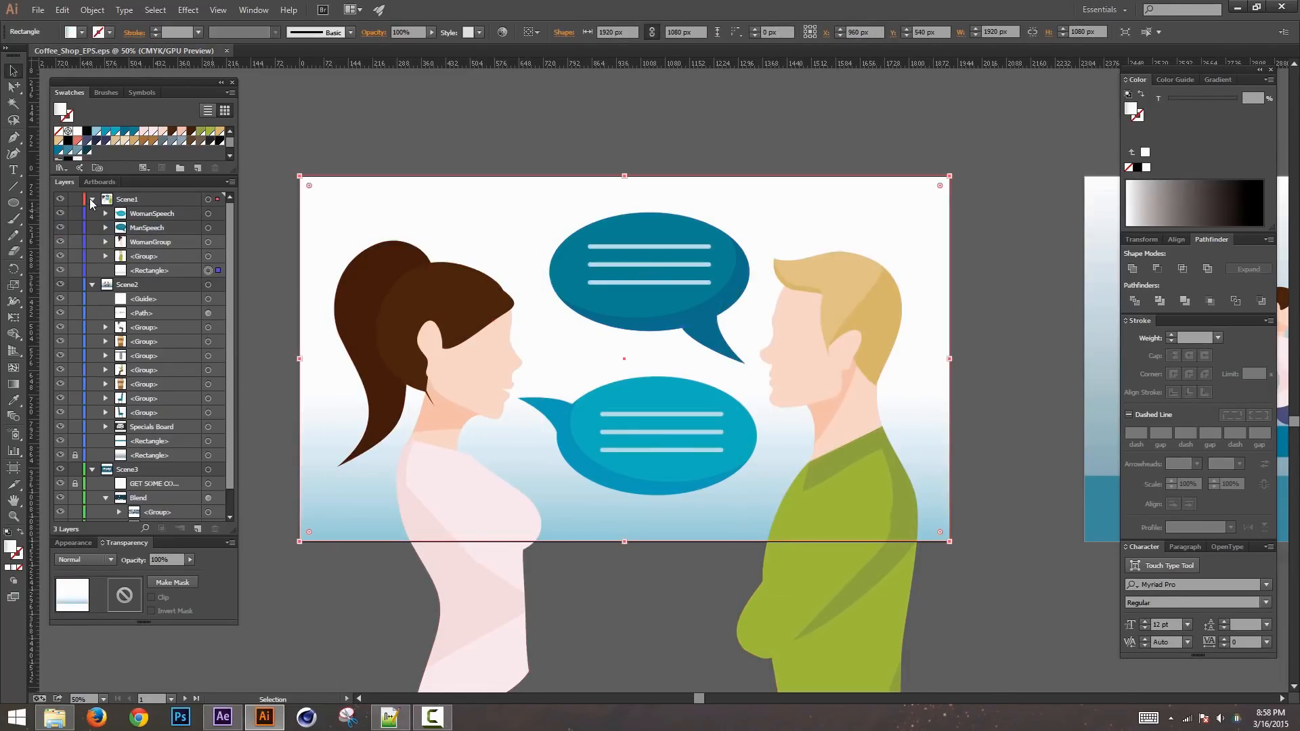
Step: Collapse the Scene1, Scene2 and Scene3 layers so only the three top-level layers are listed
{"action": "left_click", "coordinate": [92, 199]}
{"action": "left_click", "coordinate": [92, 213]}
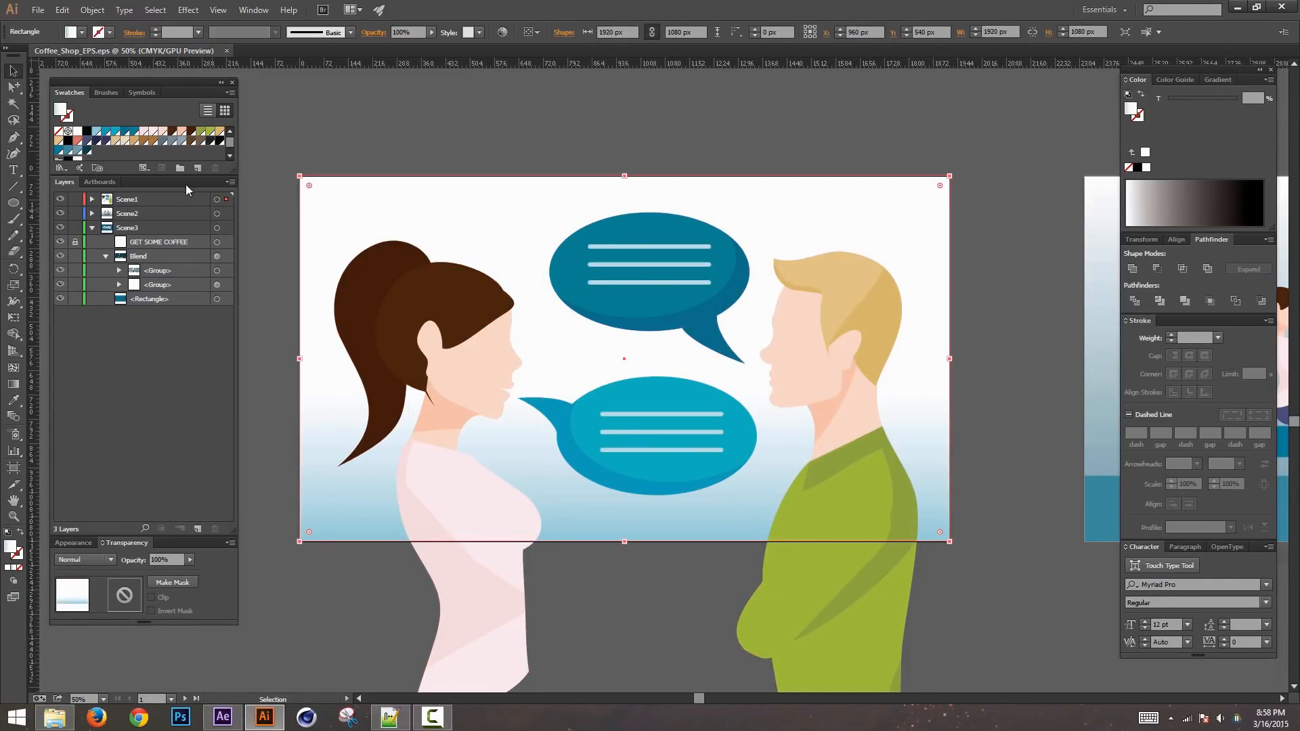
{"action": "left_click", "coordinate": [92, 226]}
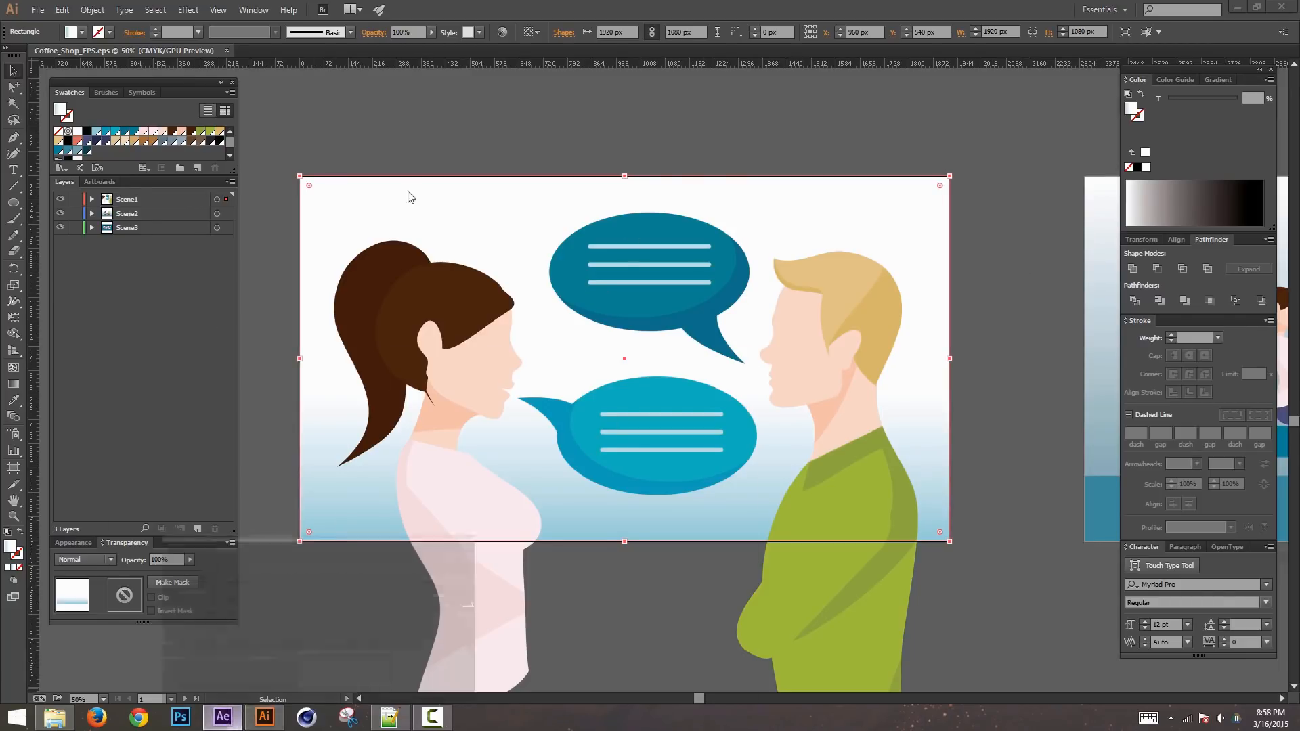
Step: Switch to After Effects, import Coffee_Shop_EPS as footage and create a composition from it
{"action": "left_click", "coordinate": [223, 717]}
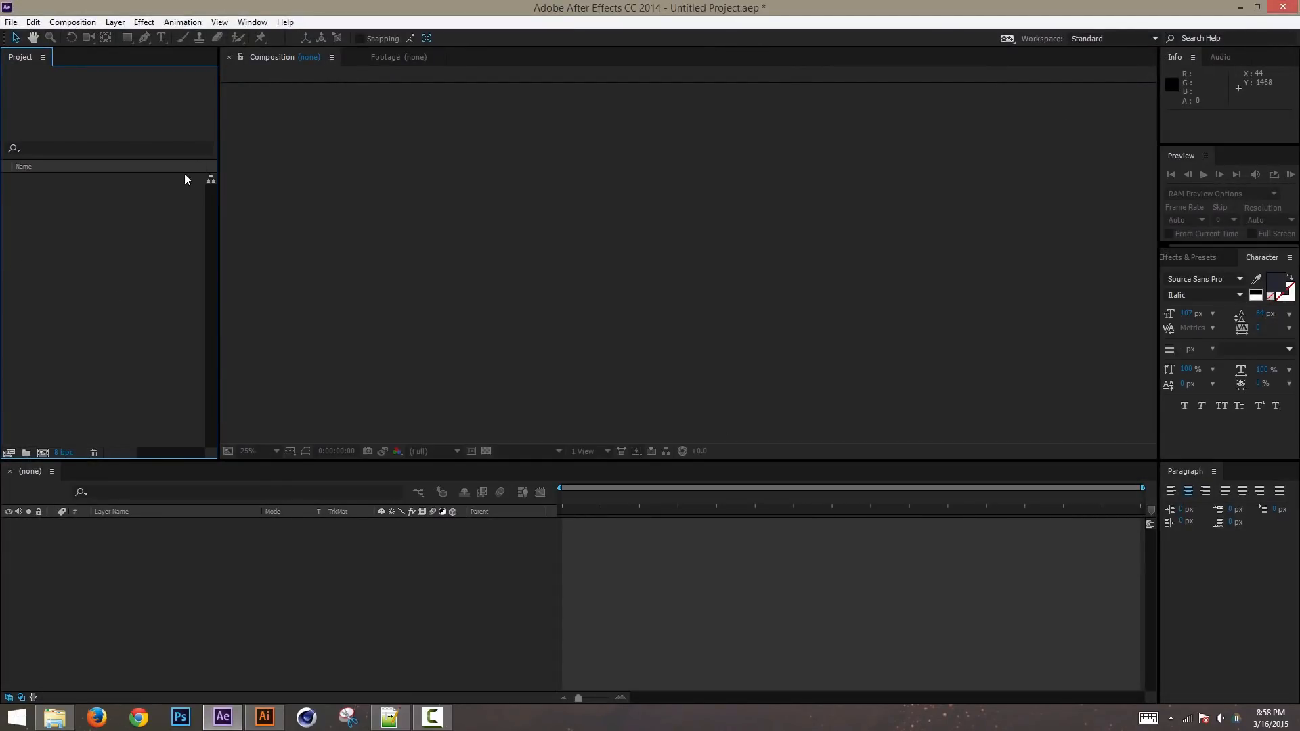
{"action": "key", "text": "ctrl+i"}
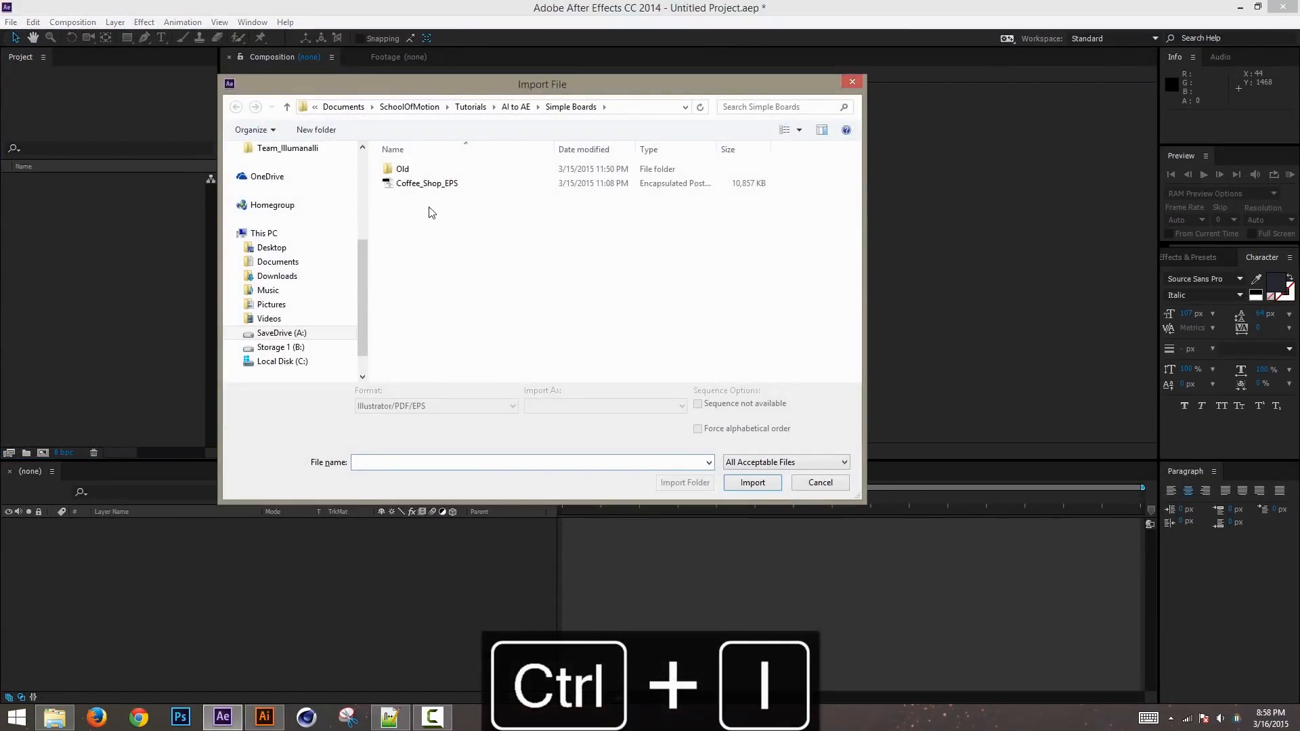
{"action": "left_click", "coordinate": [444, 187]}
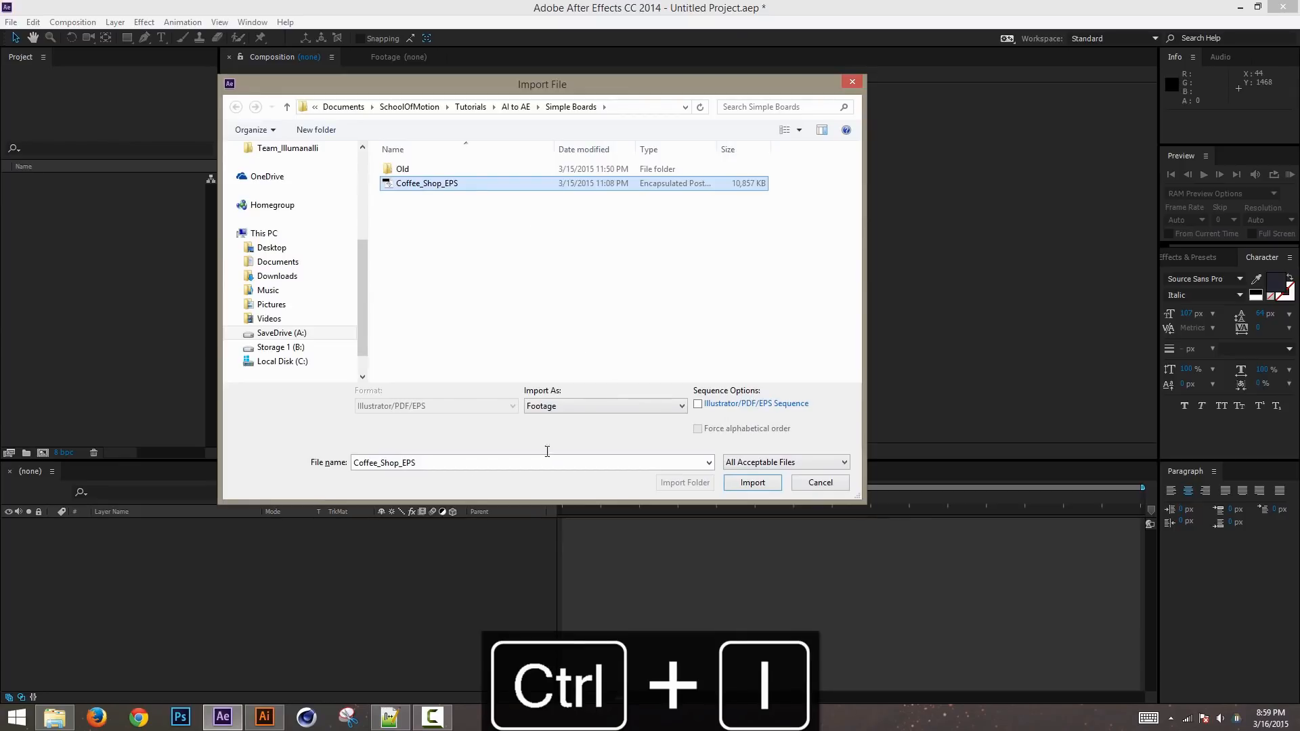
{"action": "left_click", "coordinate": [752, 485]}
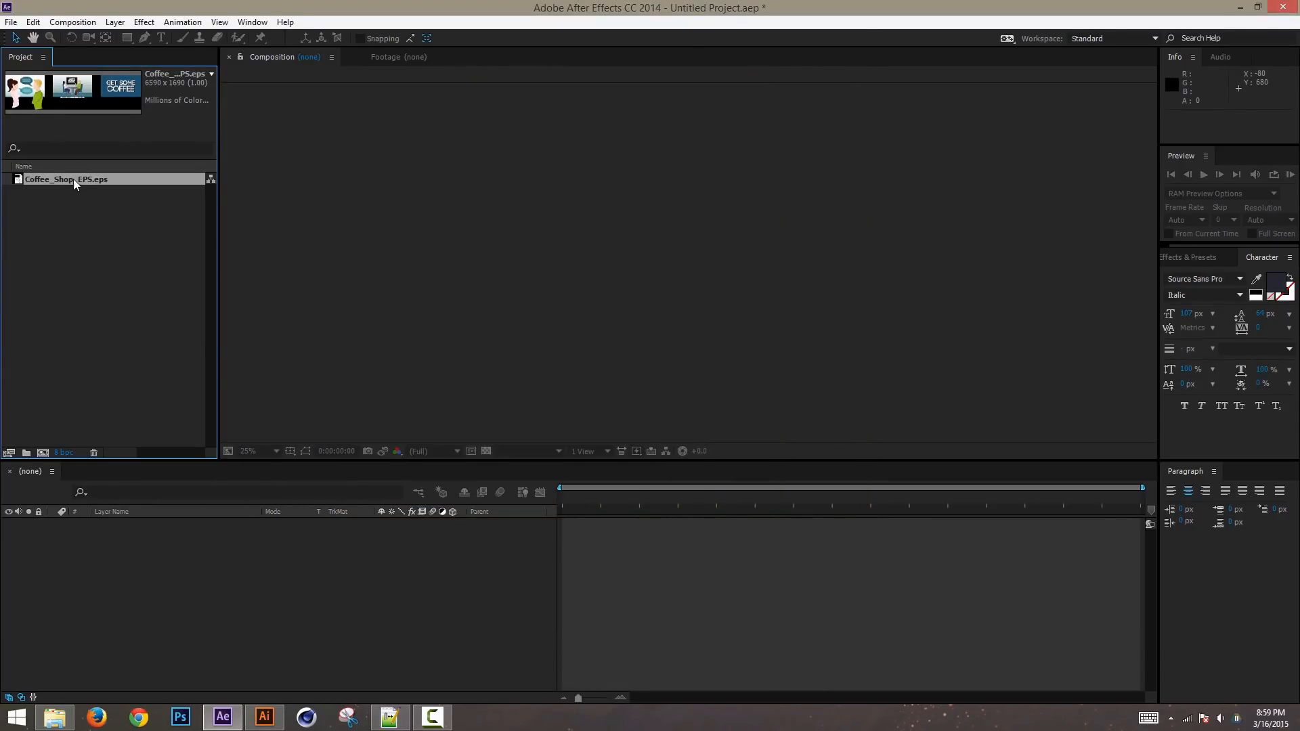
{"action": "left_click", "coordinate": [42, 452]}
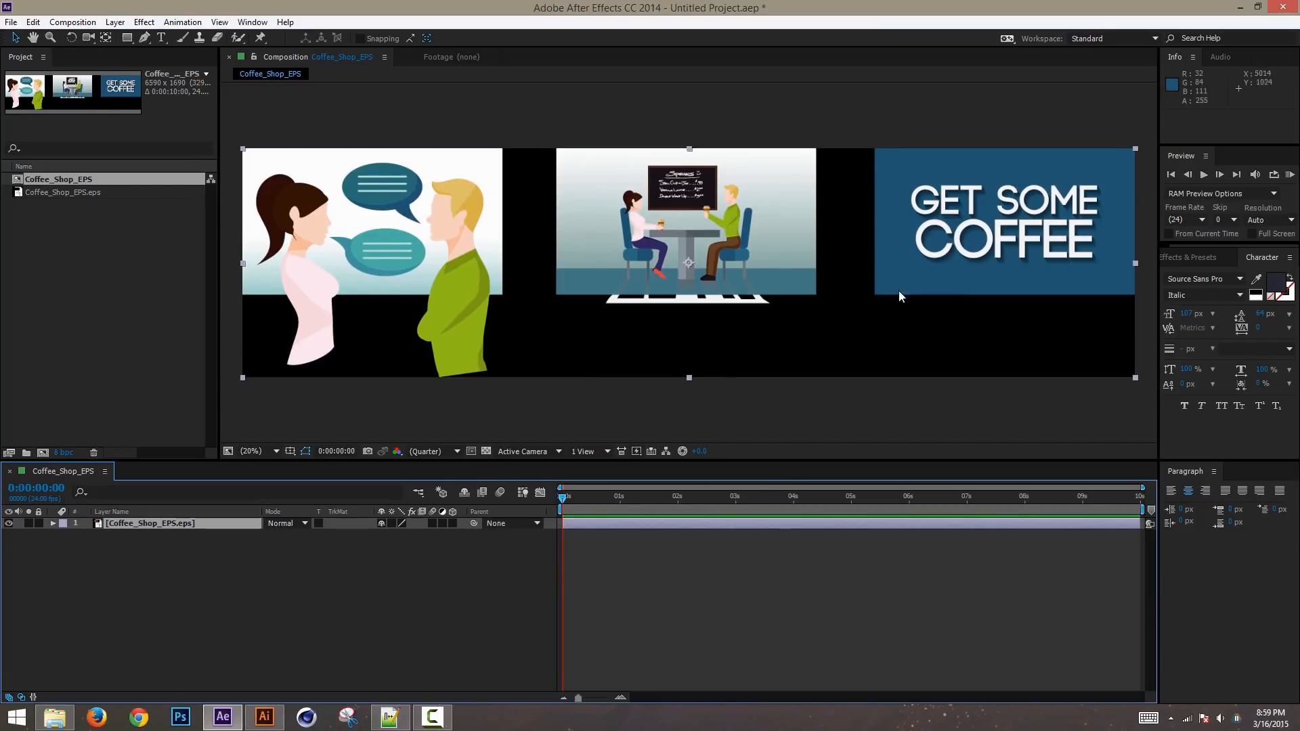
Step: Switch to Illustrator and save the document as an Adobe Illustrator (AI) file named Coffee_Shop in Illustrator CC version
{"action": "left_click", "coordinate": [264, 717]}
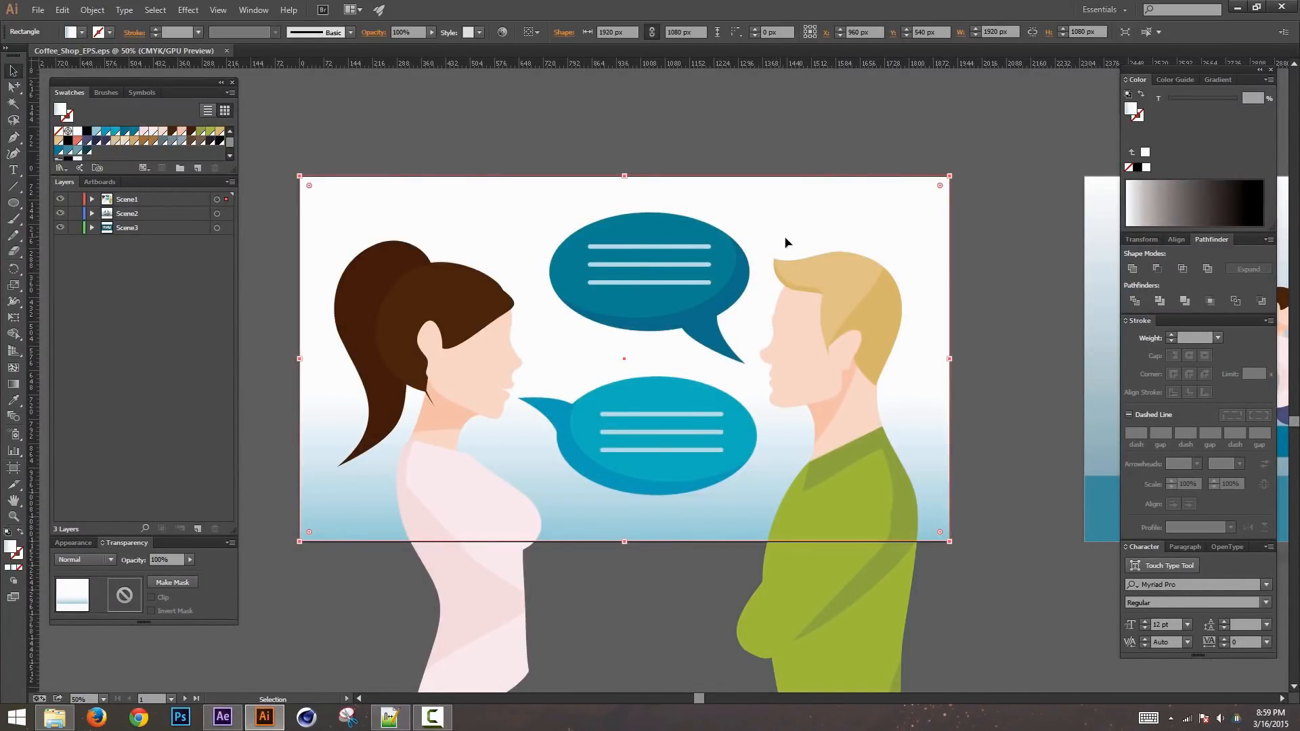
{"action": "left_click", "coordinate": [37, 9]}
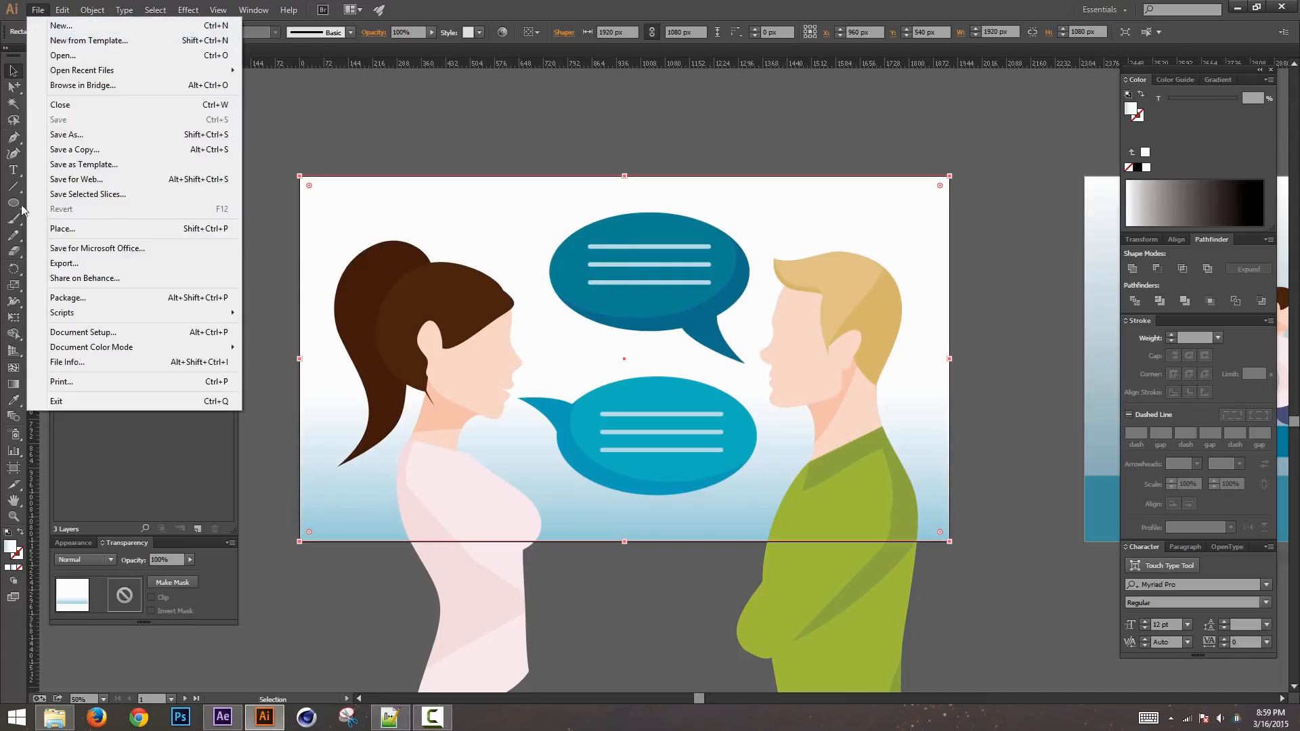
{"action": "left_click", "coordinate": [114, 135]}
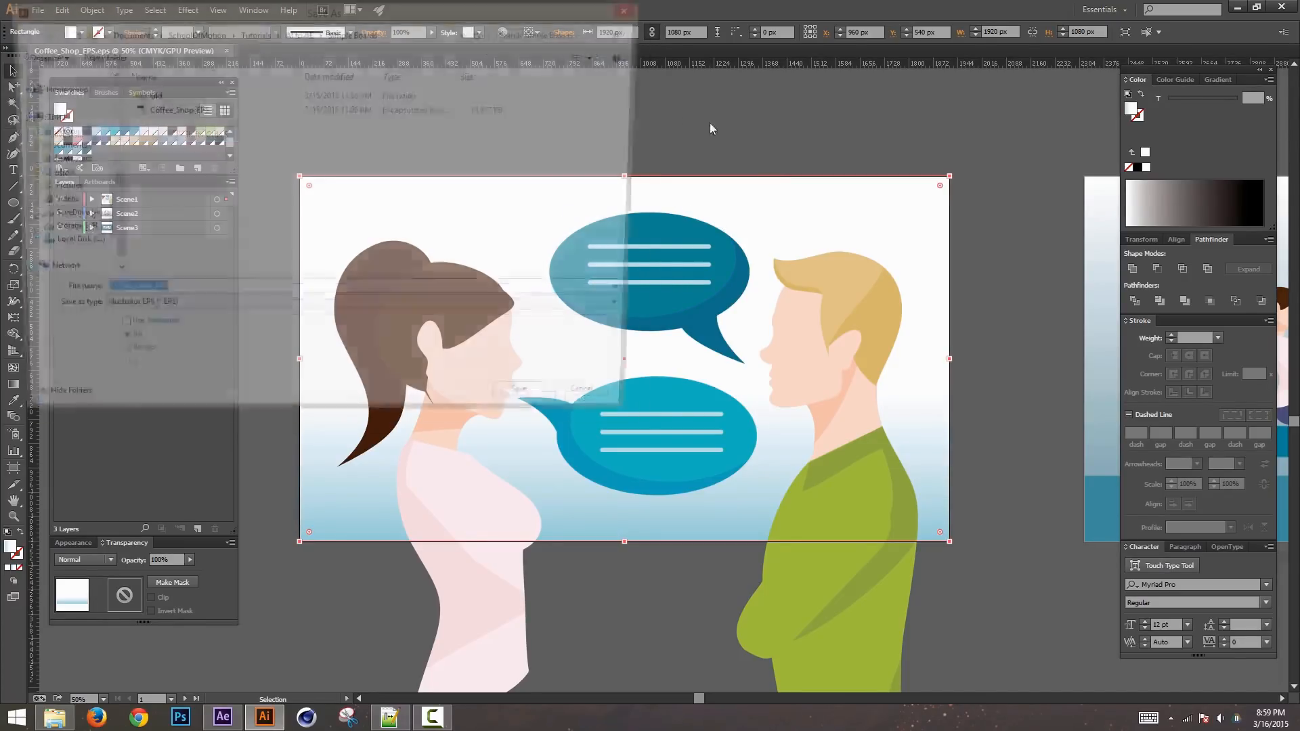
{"action": "left_click", "coordinate": [222, 311]}
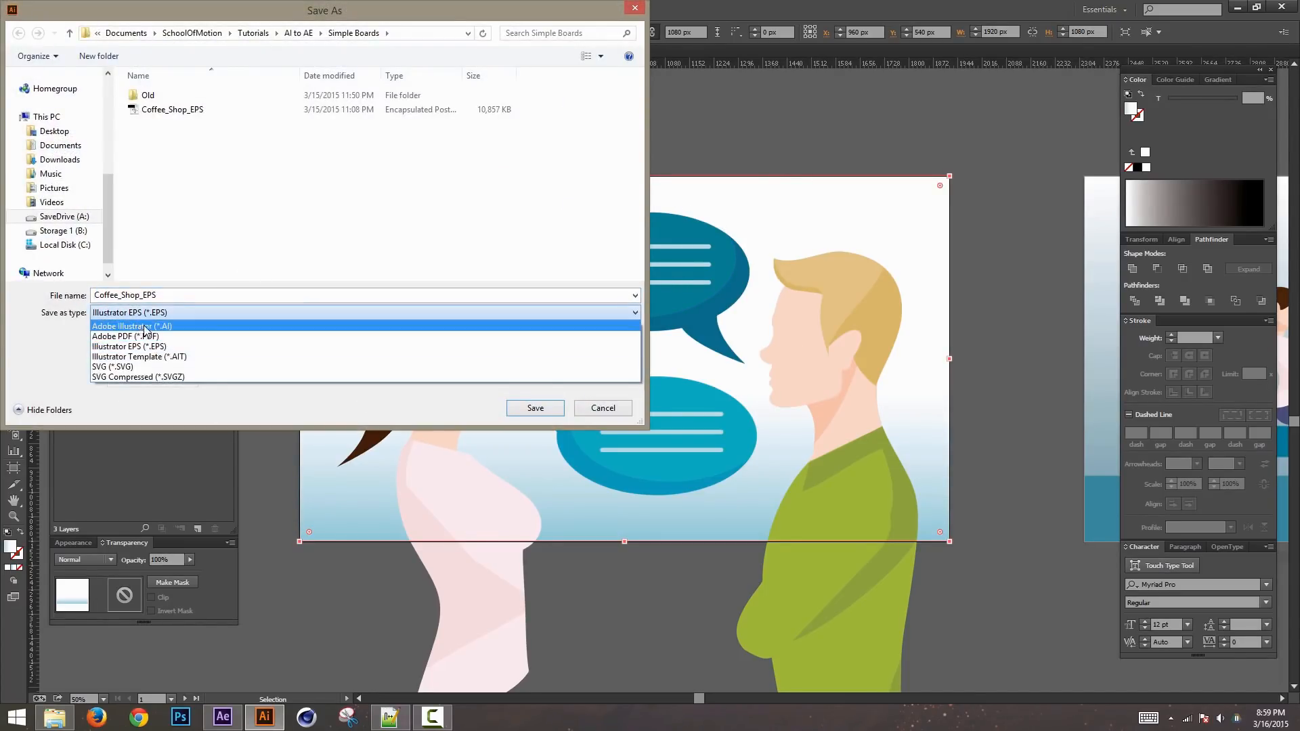
{"action": "left_click", "coordinate": [144, 327]}
{"action": "double_click", "coordinate": [202, 299]}
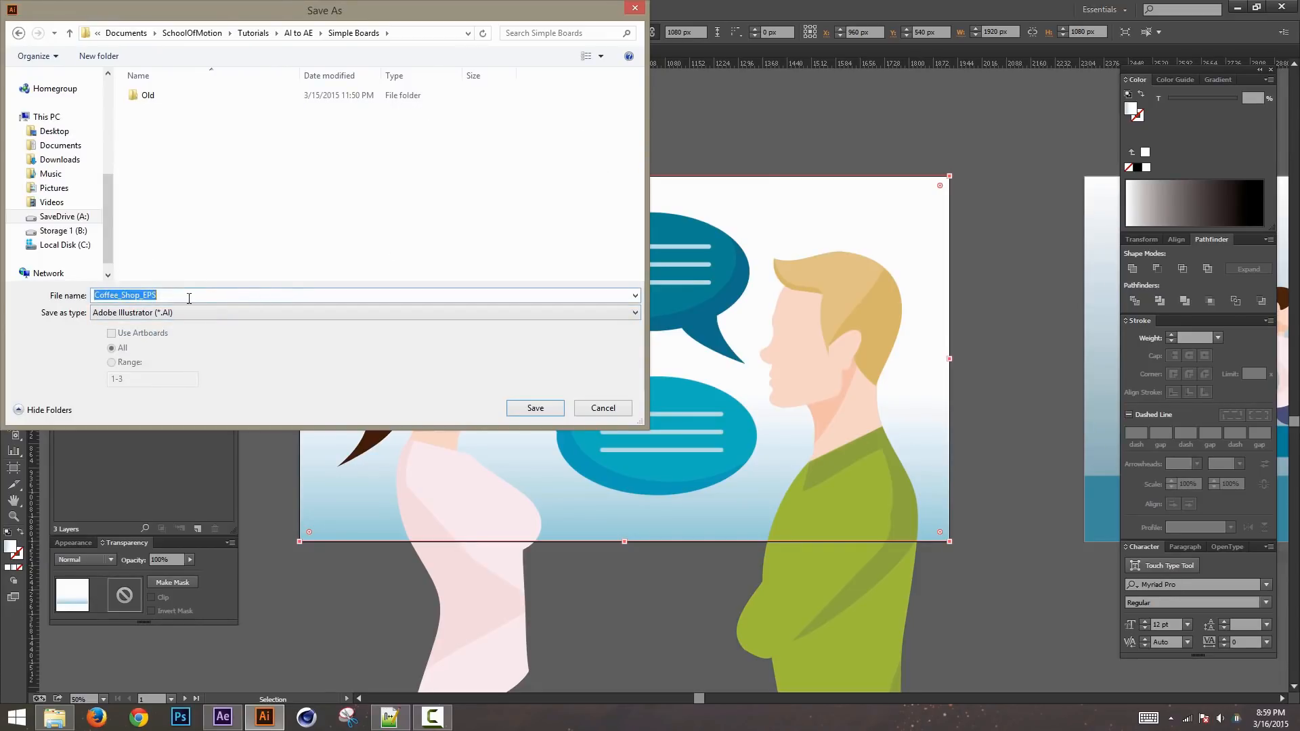
{"action": "left_click", "coordinate": [189, 296]}
{"action": "key", "text": "BackSpace"}
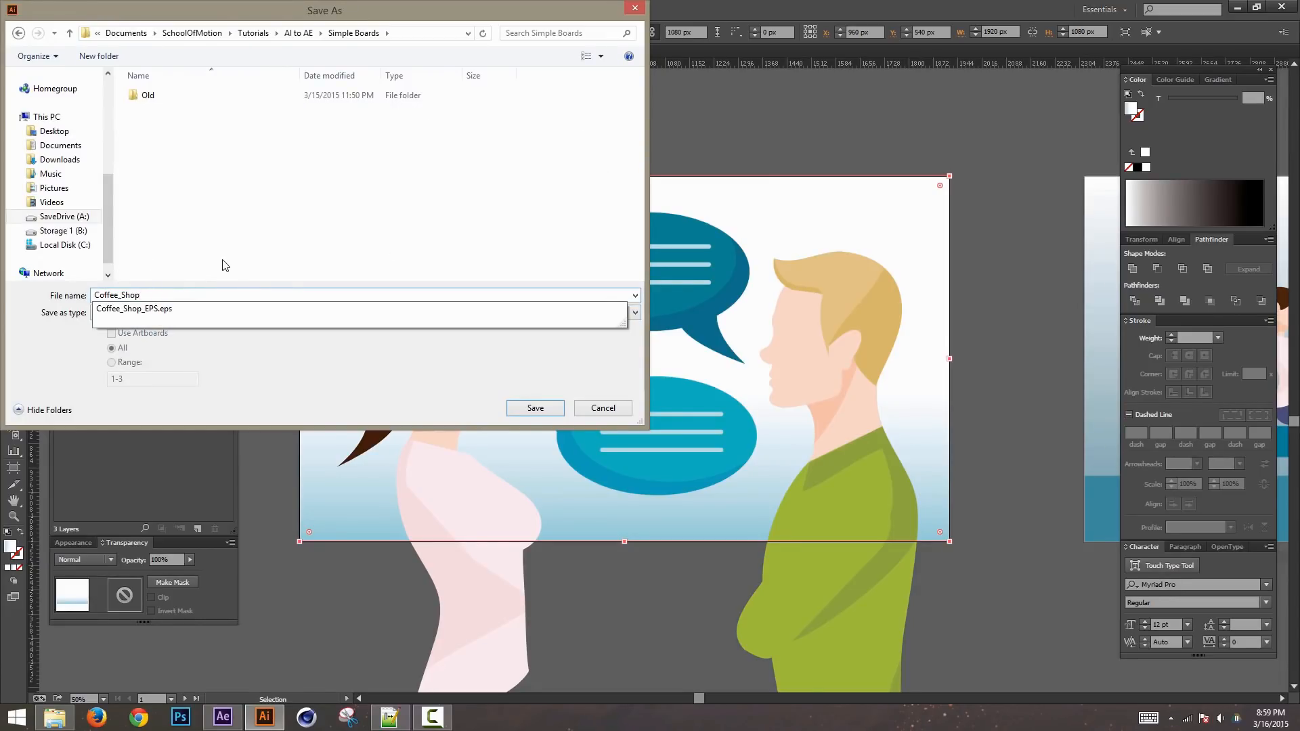
{"action": "key", "text": "Return"}
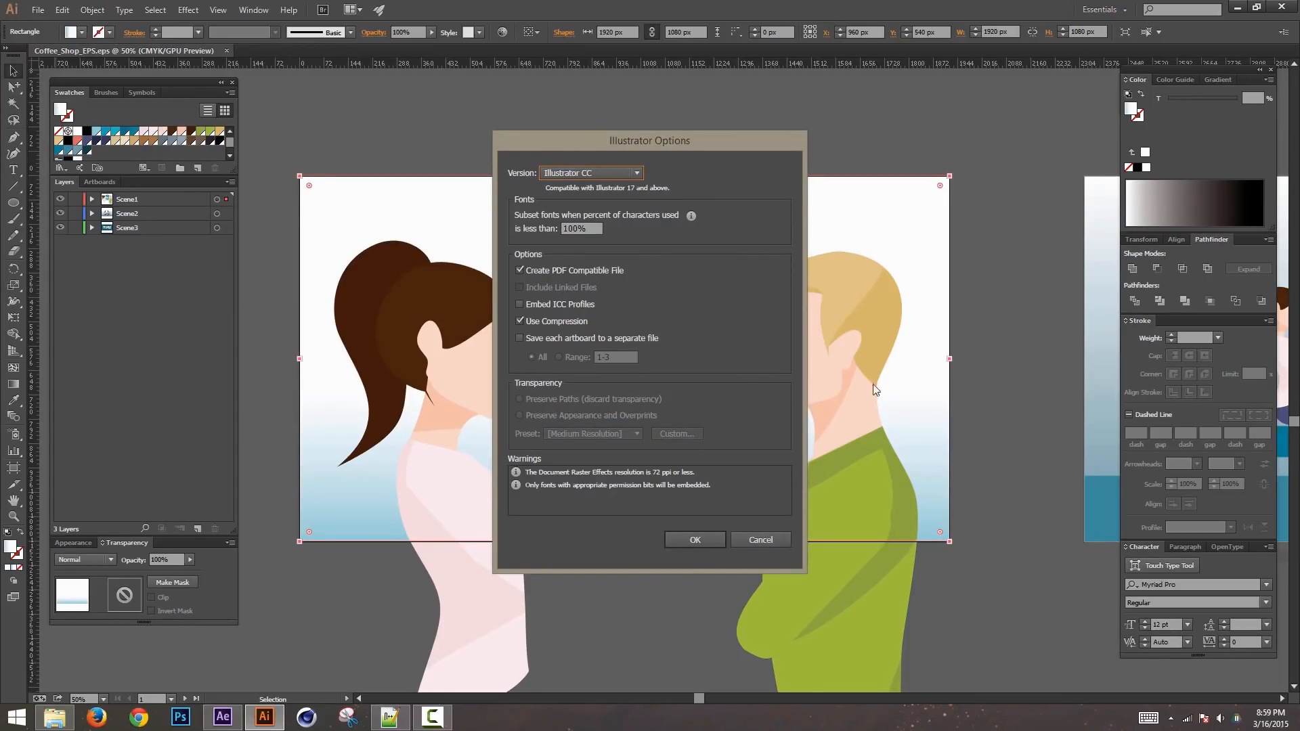
{"action": "left_click", "coordinate": [695, 540]}
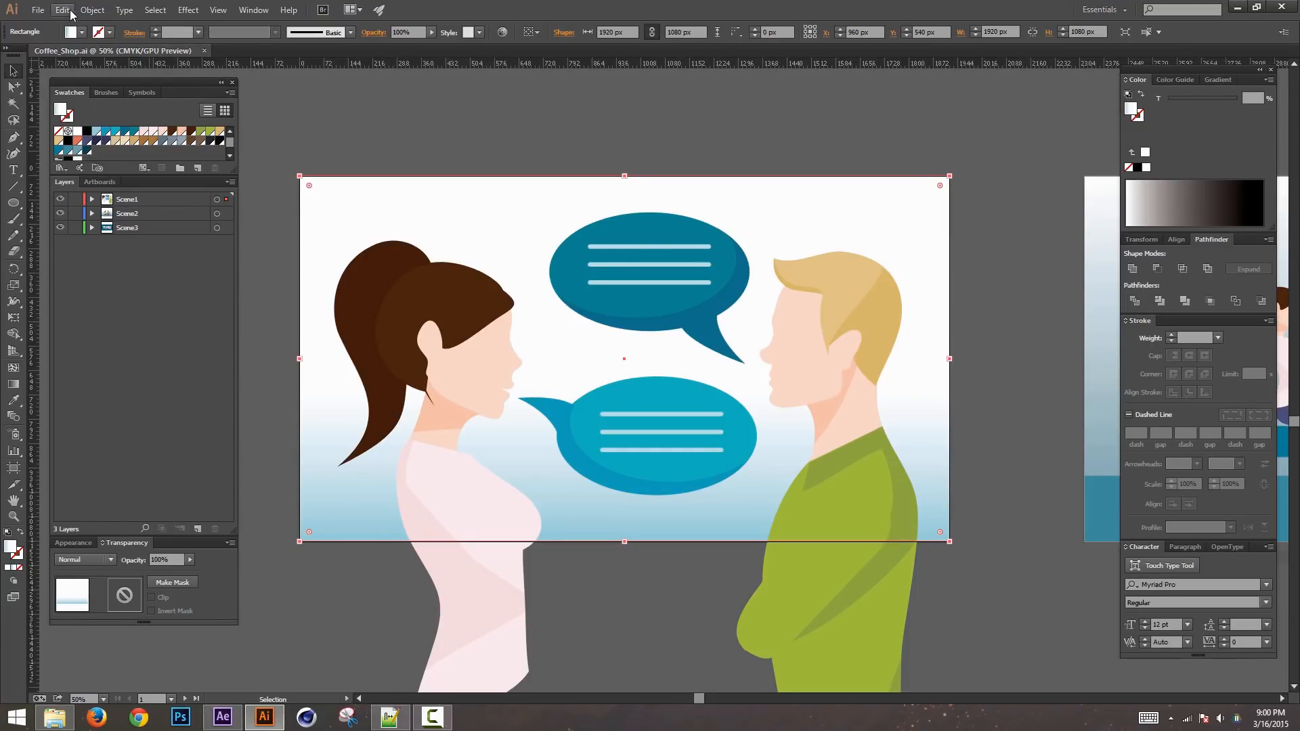
{"action": "left_click", "coordinate": [93, 11]}
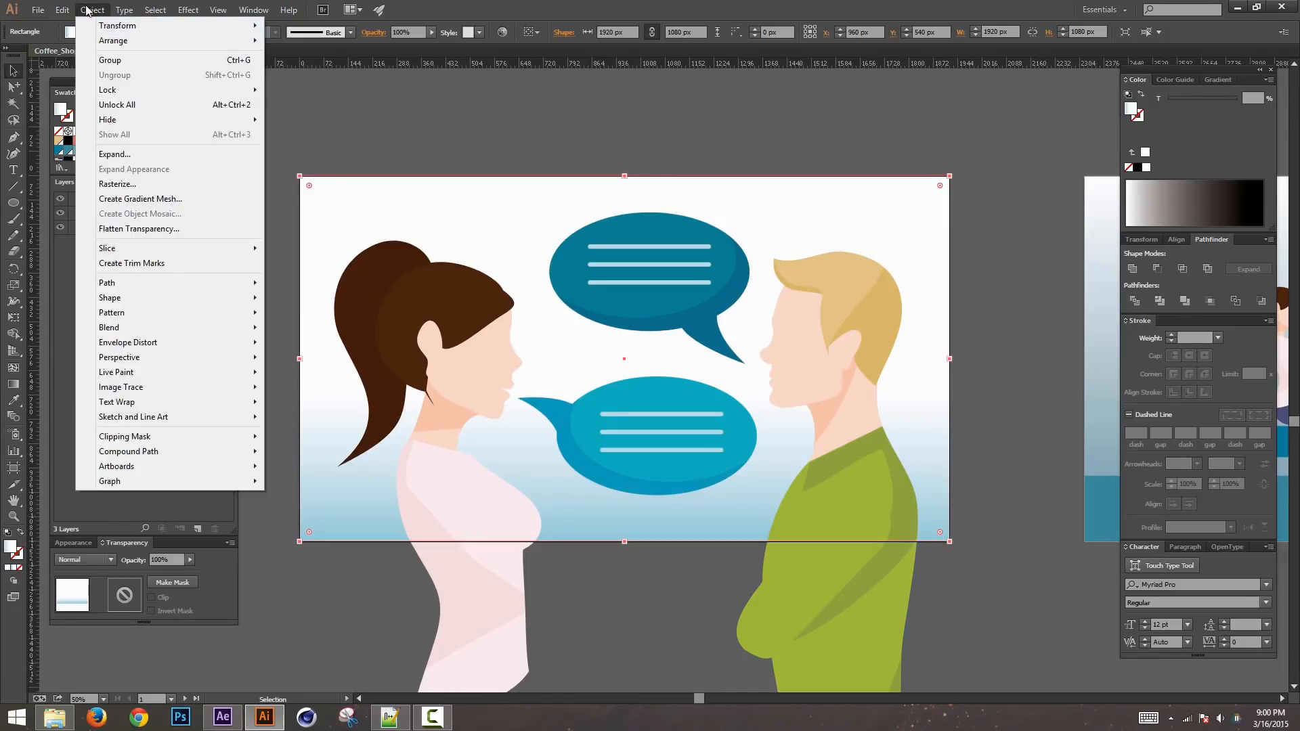
{"action": "mouse_move", "coordinate": [62, 10]}
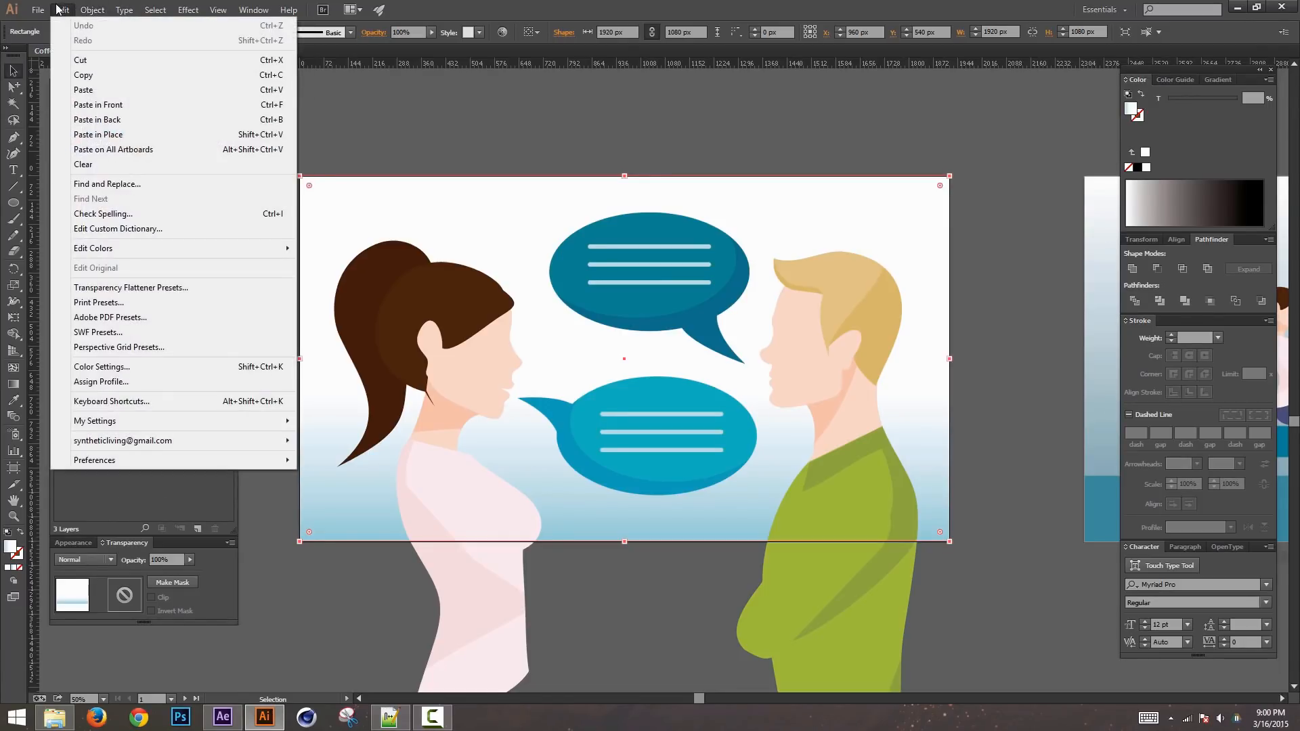
{"action": "left_click", "coordinate": [184, 371]}
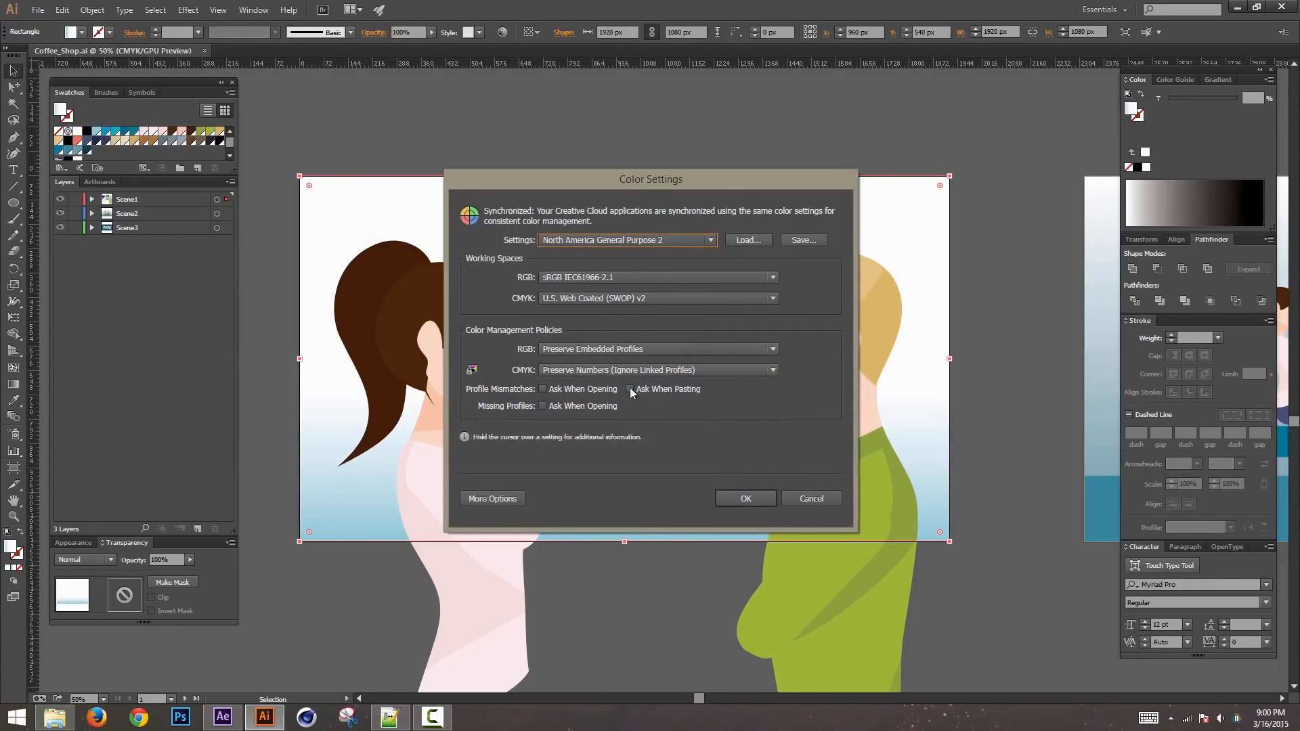
{"action": "left_click", "coordinate": [745, 498]}
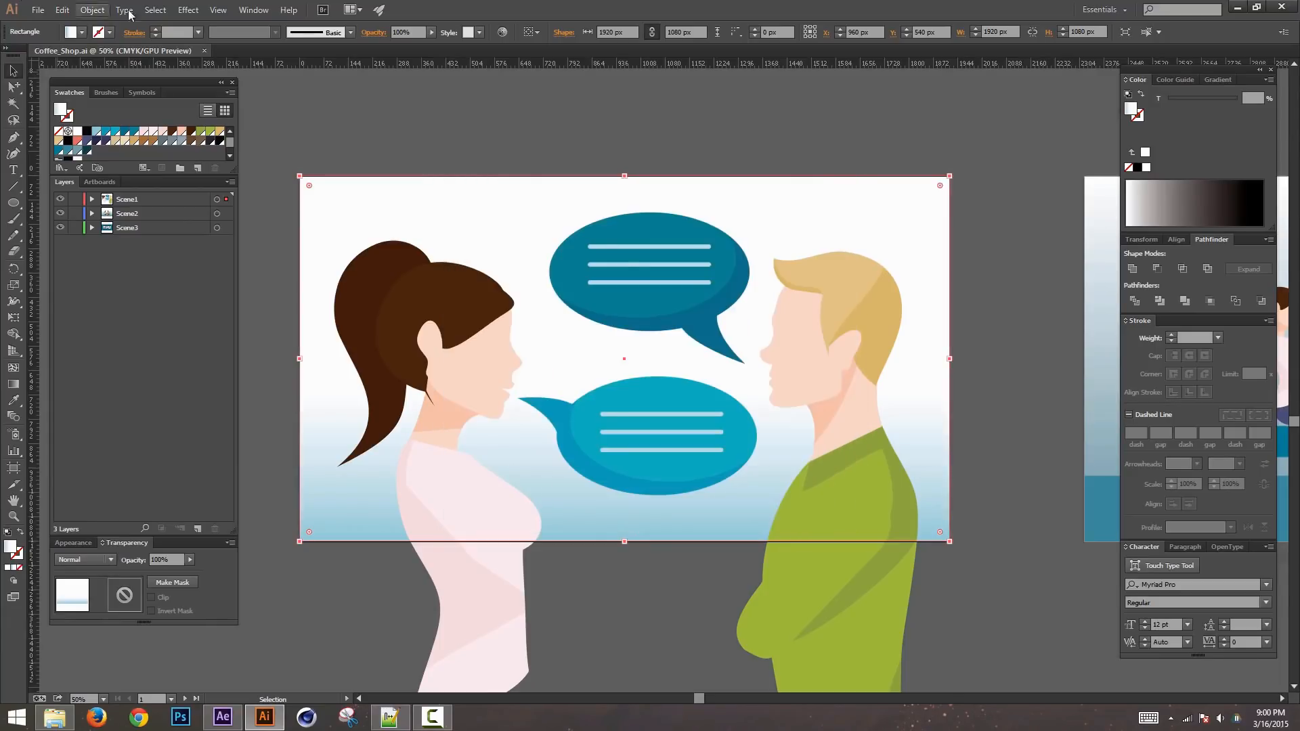
Step: Change the document color mode to RGB Color and save the file
{"action": "left_click", "coordinate": [59, 10]}
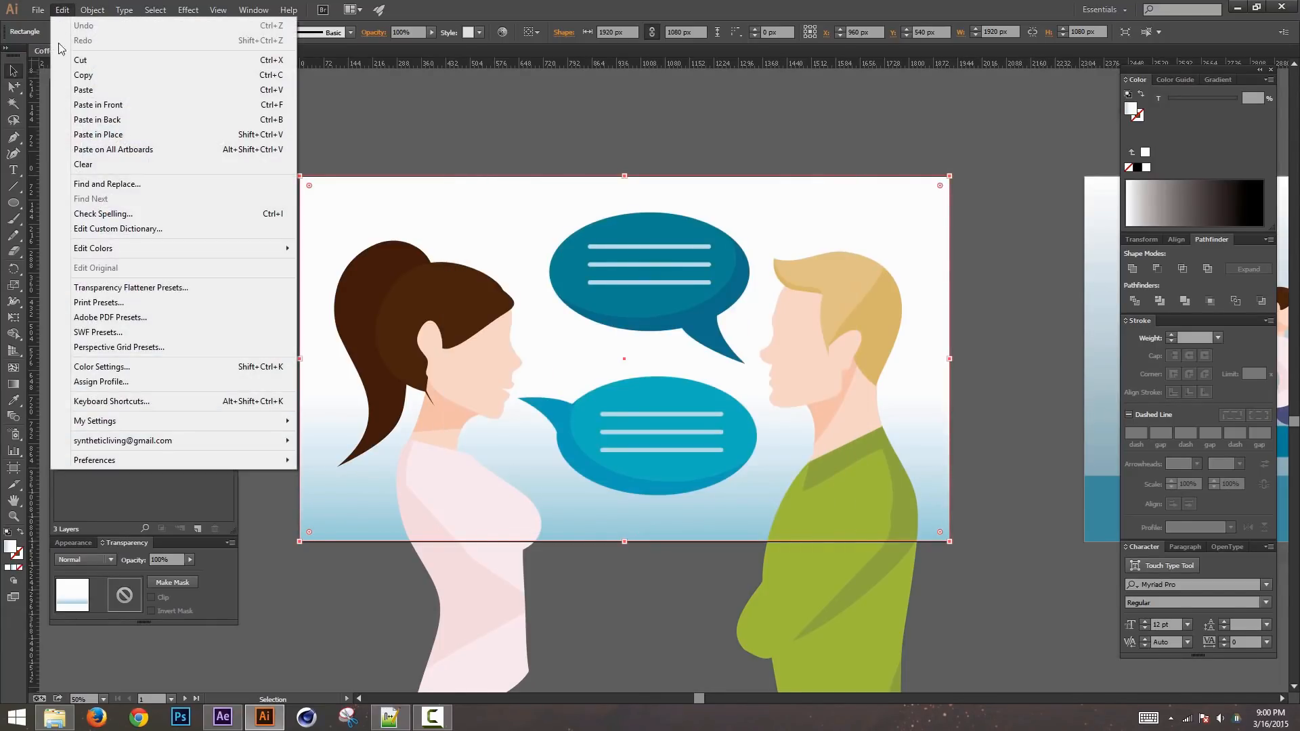
{"action": "mouse_move", "coordinate": [31, 7]}
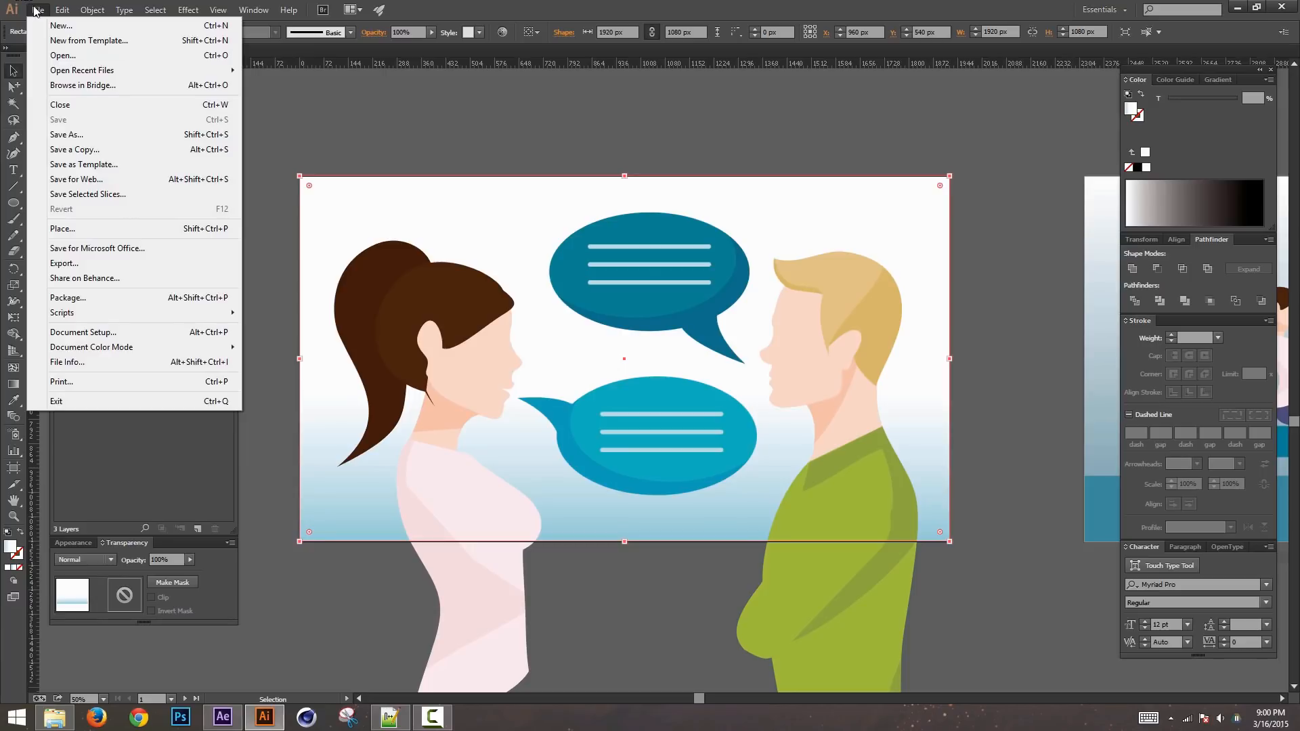
{"action": "mouse_move", "coordinate": [207, 350]}
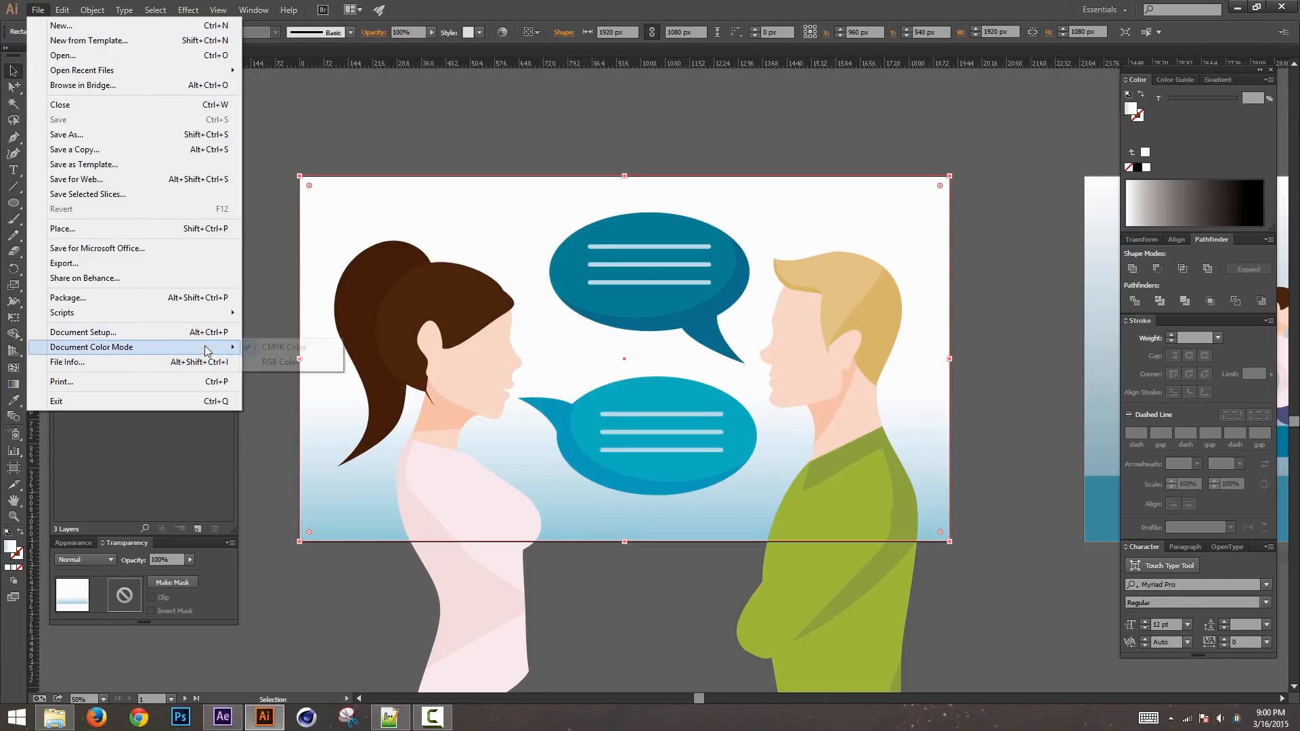
{"action": "left_click", "coordinate": [281, 362]}
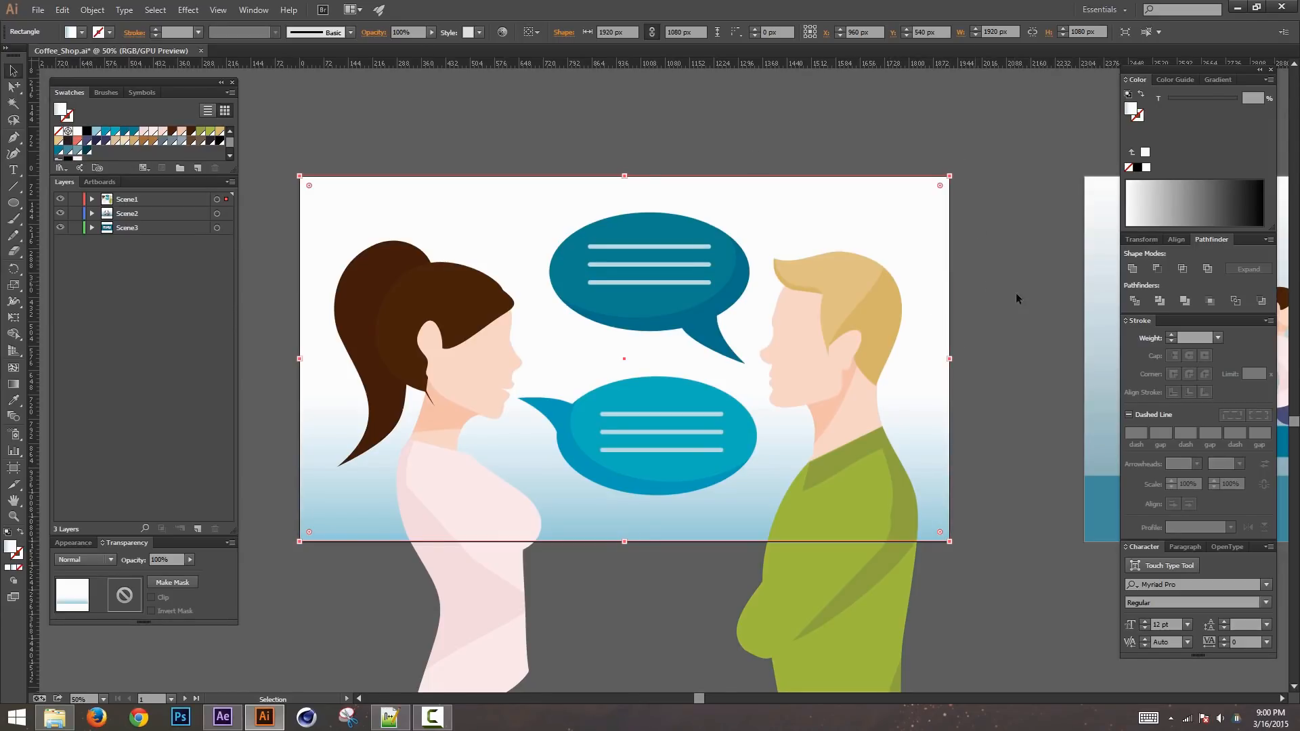
{"action": "key", "text": "space"}
{"action": "left_click_drag", "start_coordinate": [961, 379], "coordinate": [348, 363]}
{"action": "left_click_drag", "start_coordinate": [1002, 415], "coordinate": [961, 421]}
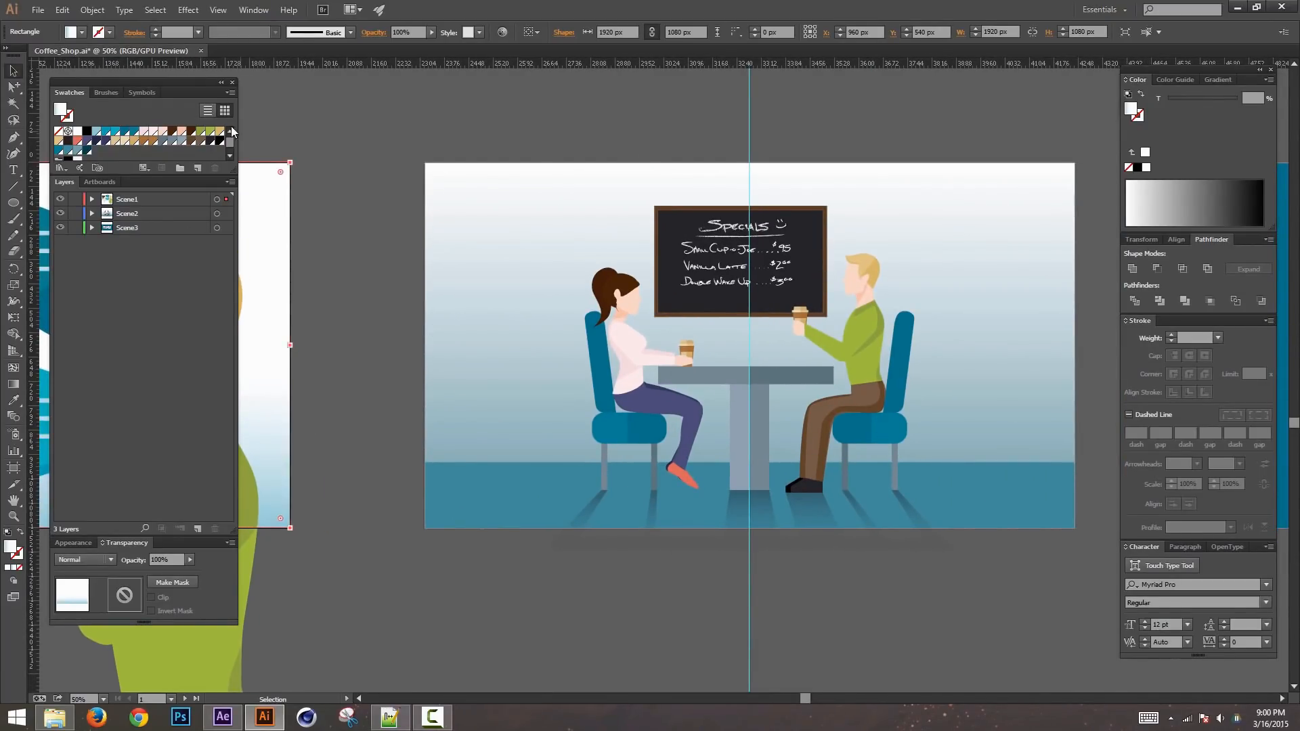
{"action": "key", "text": "ctrl+s"}
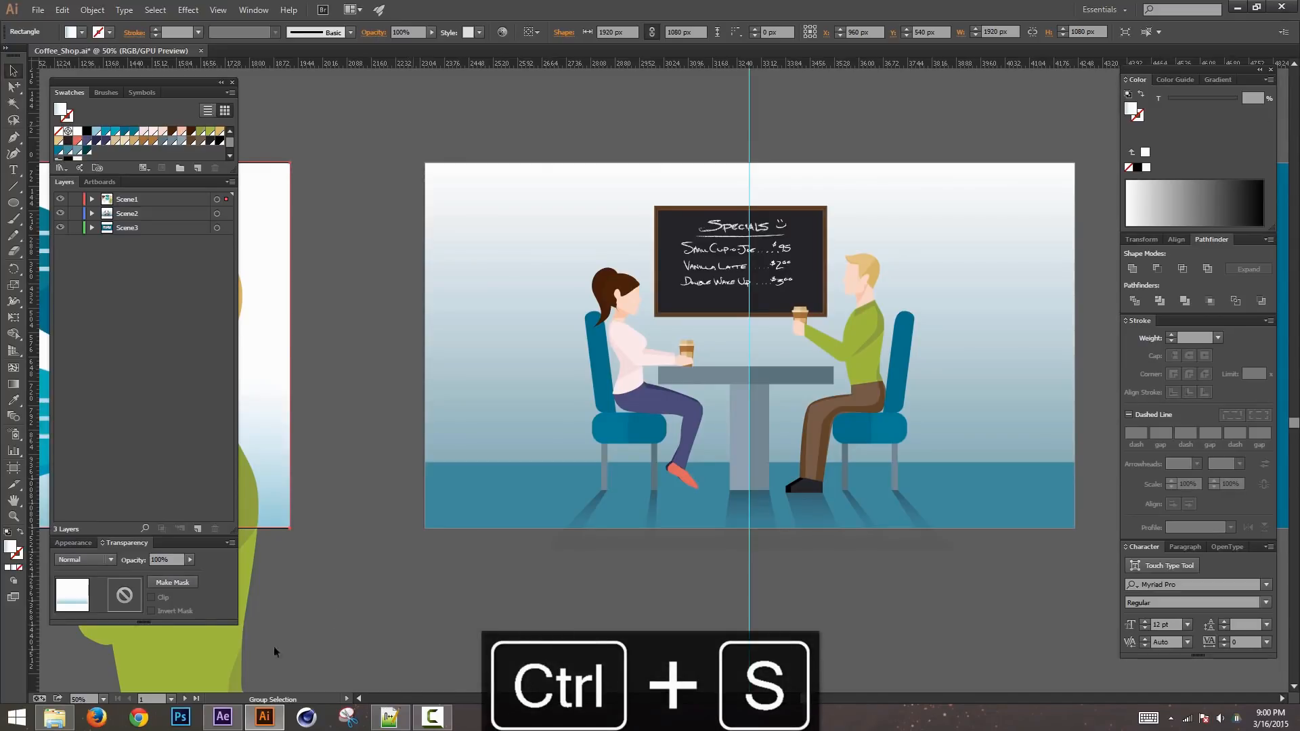
Step: Switch to After Effects and delete the Coffee_Shop_EPS composition and its EPS footage from the project
{"action": "left_click", "coordinate": [223, 720]}
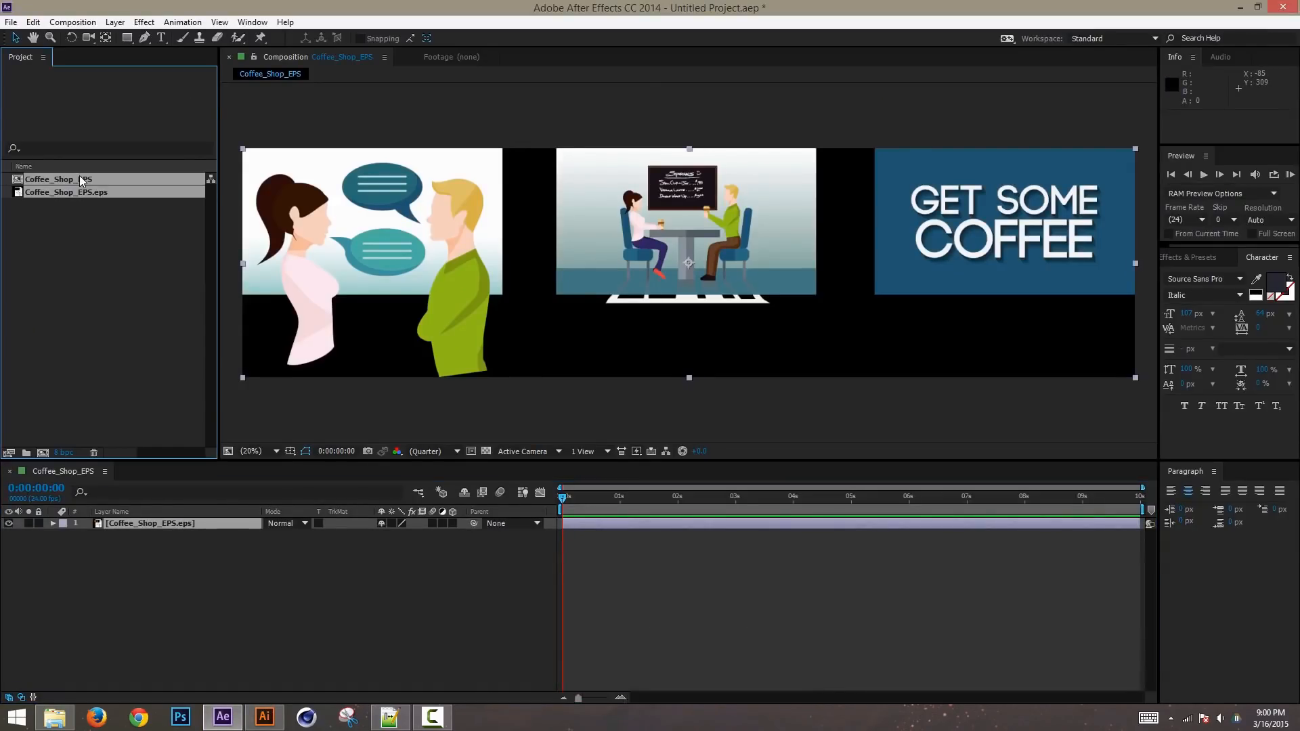
{"action": "key", "text": "Delete"}
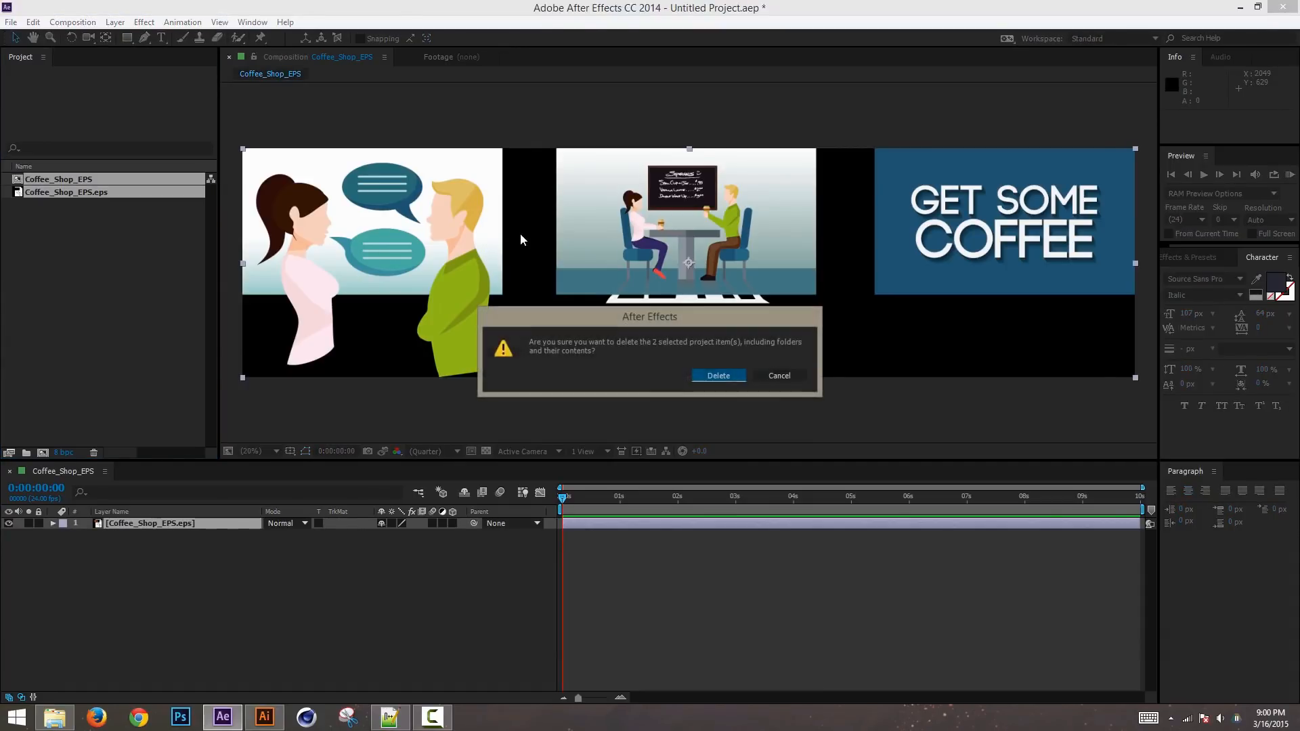
{"action": "left_click", "coordinate": [712, 375]}
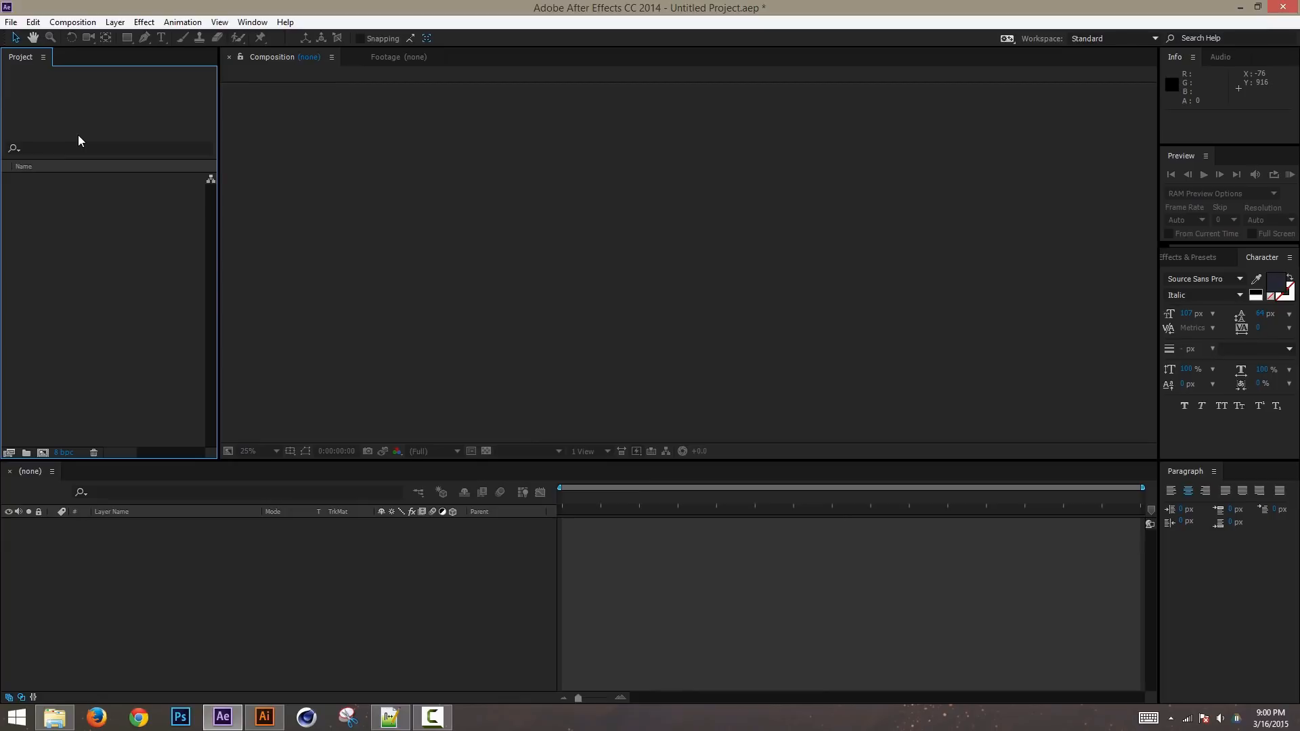
Step: Import Coffee_Shop.ai as footage with merged layers
{"action": "key", "text": "ctrl+i"}
{"action": "left_click", "coordinate": [423, 184]}
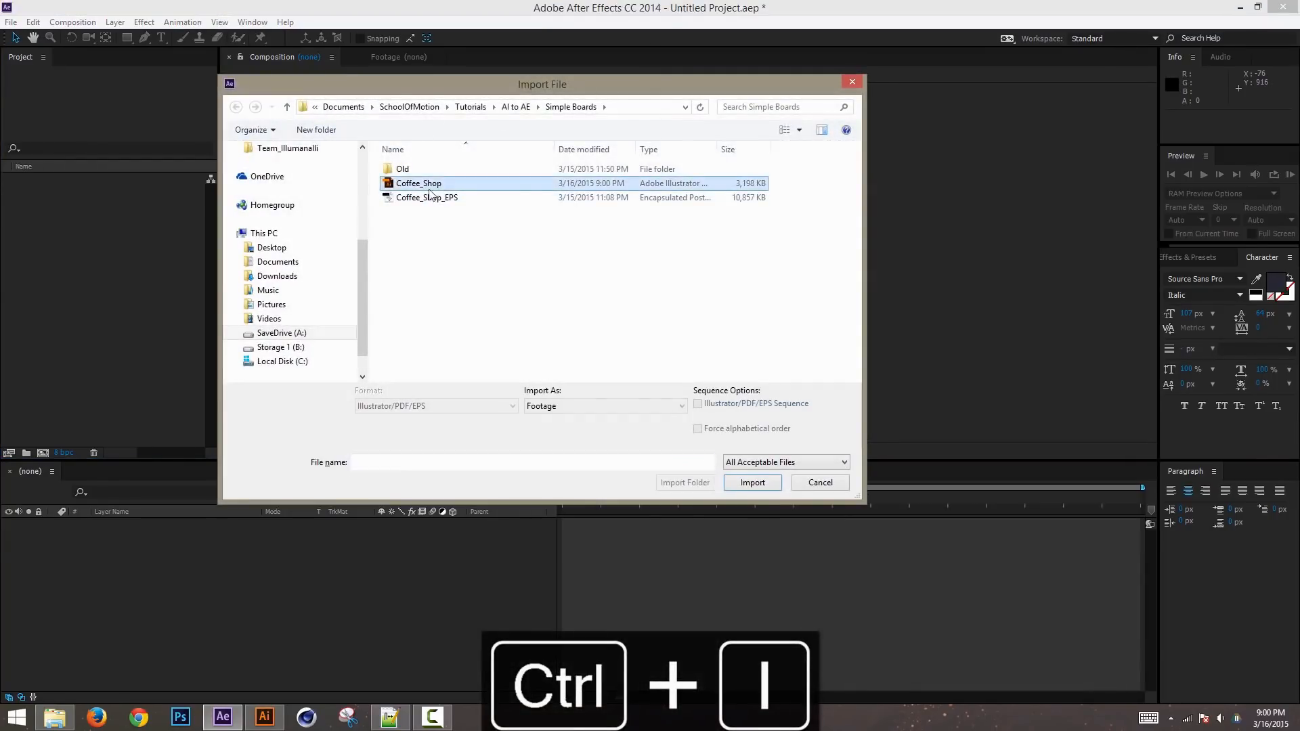
{"action": "left_click", "coordinate": [683, 405]}
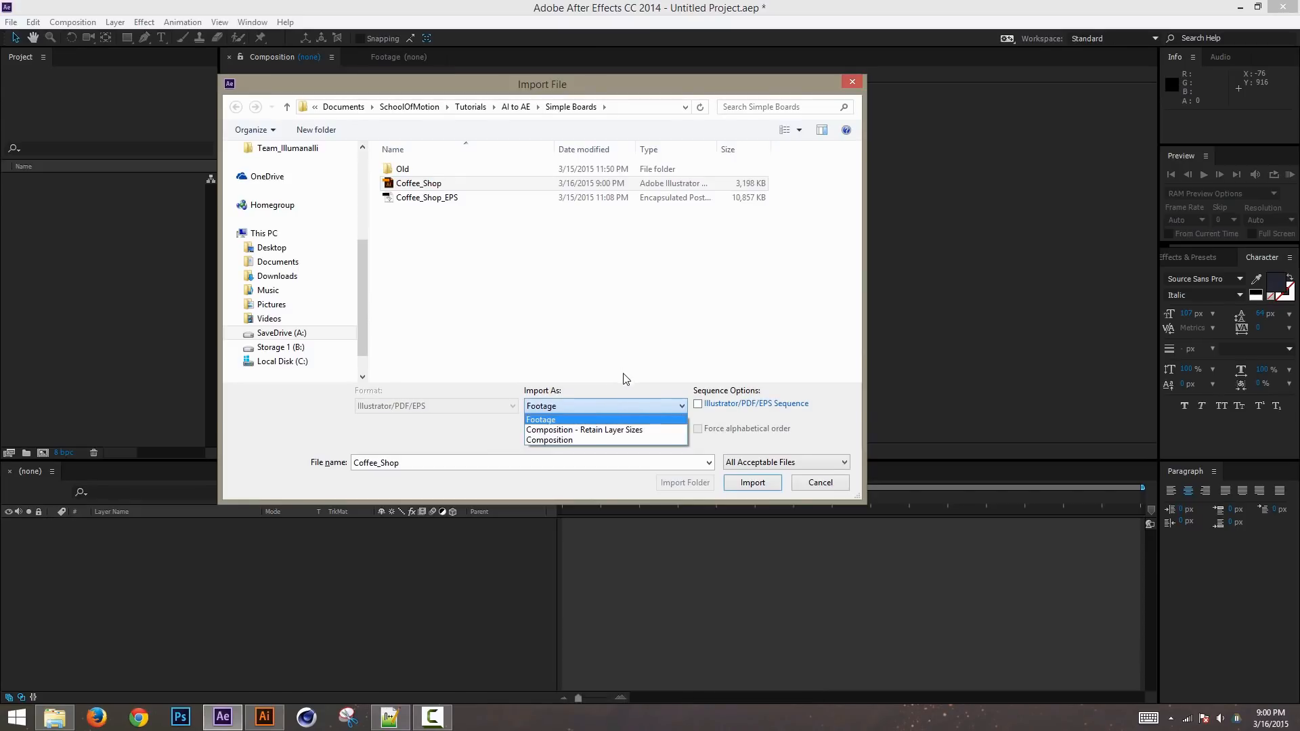
{"action": "left_click", "coordinate": [564, 424]}
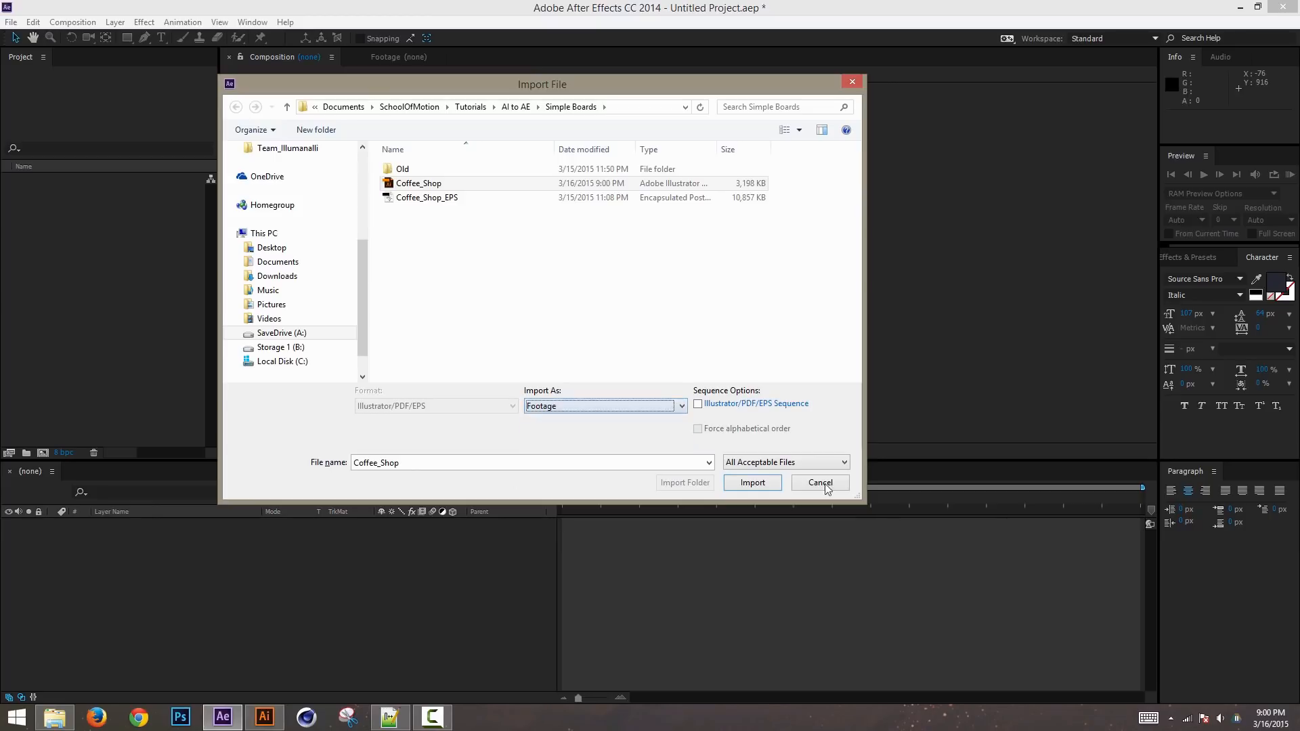
{"action": "left_click", "coordinate": [753, 483]}
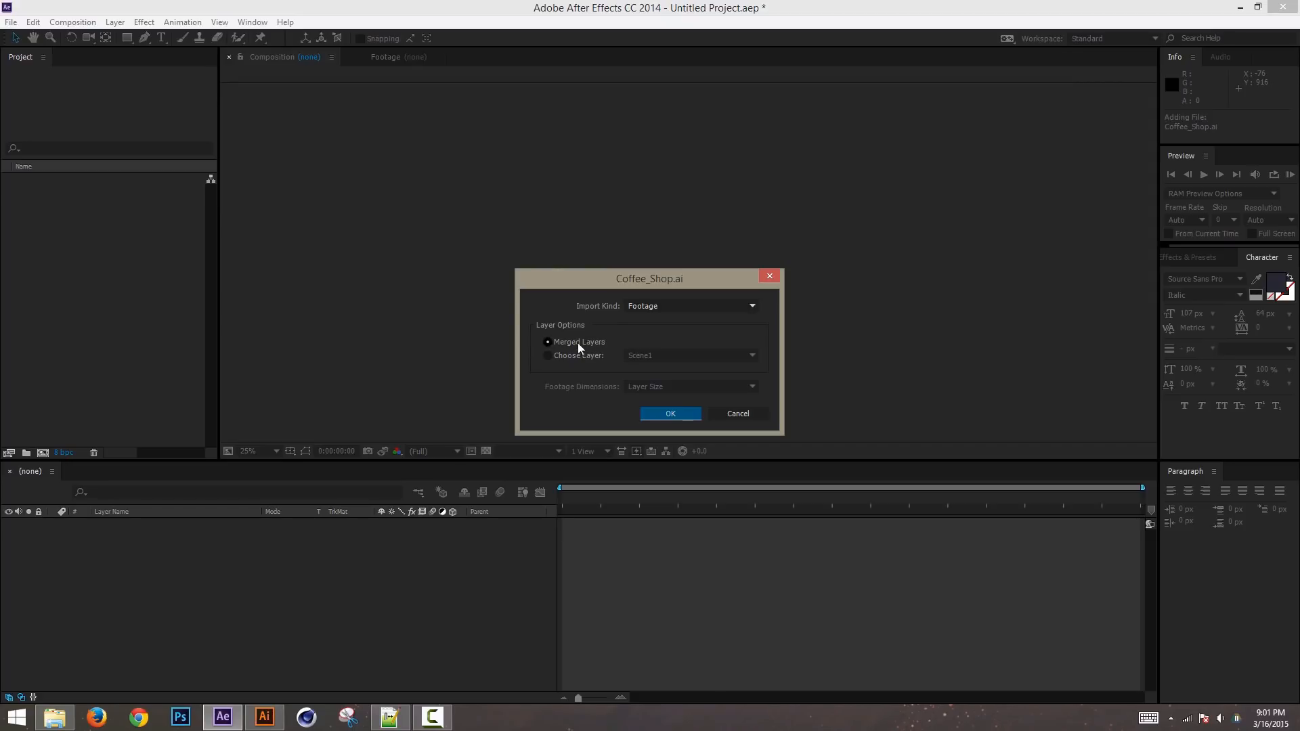
{"action": "left_click", "coordinate": [670, 413]}
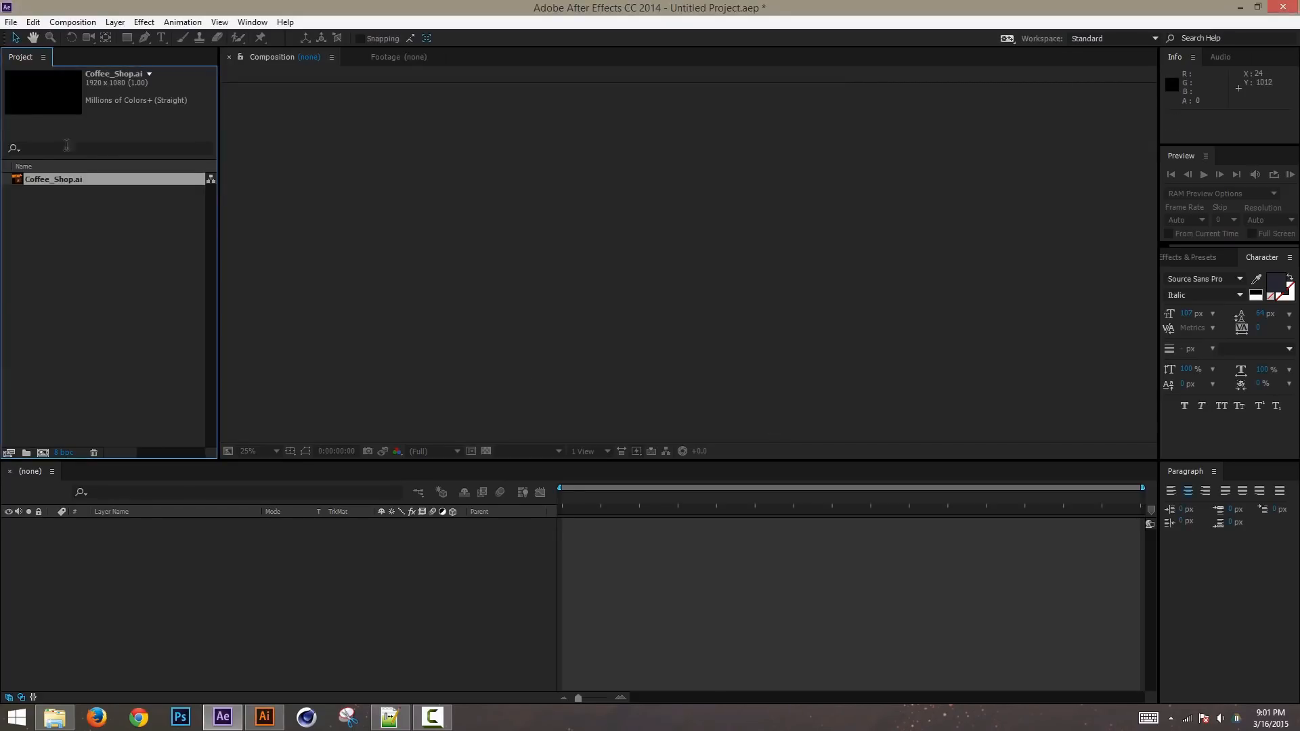
Step: Create a composition from the Coffee_Shop.ai footage and toggle its layer's visibility off and back on
{"action": "left_click_drag", "start_coordinate": [76, 184], "coordinate": [42, 453]}
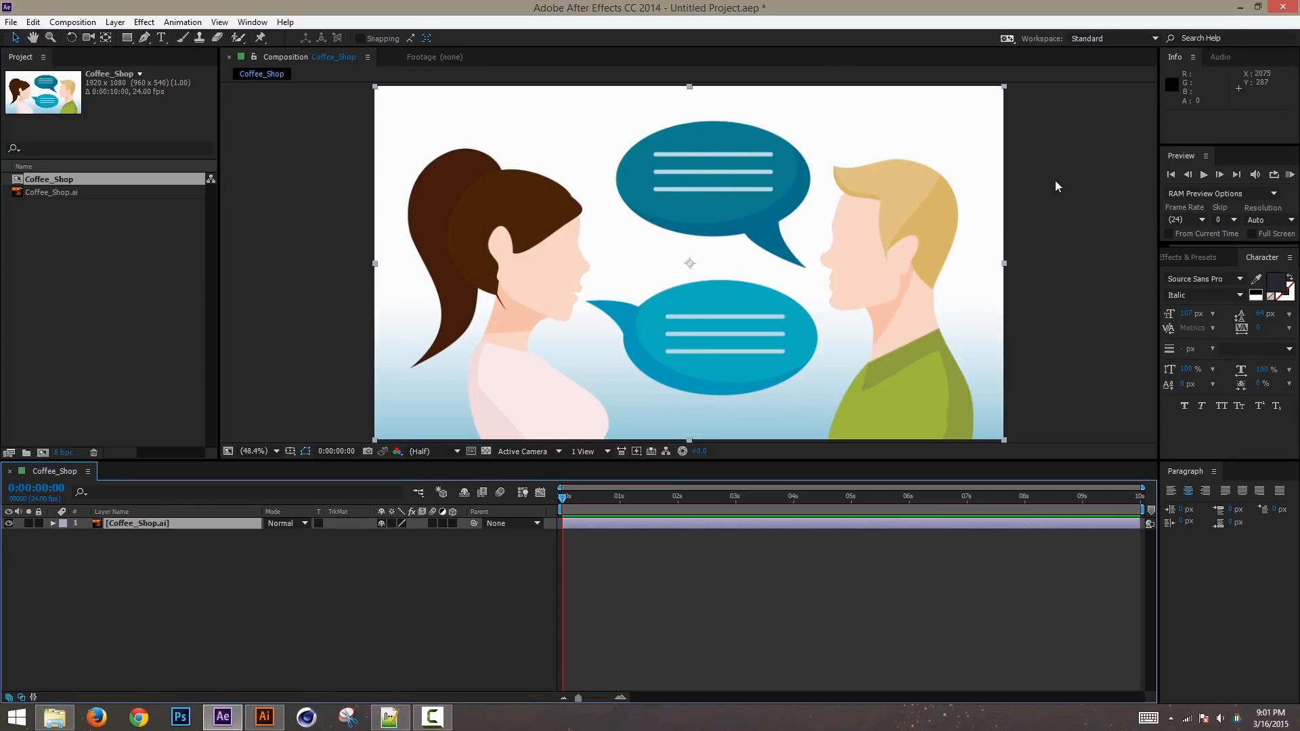
{"action": "left_click", "coordinate": [9, 524]}
{"action": "left_click", "coordinate": [8, 524]}
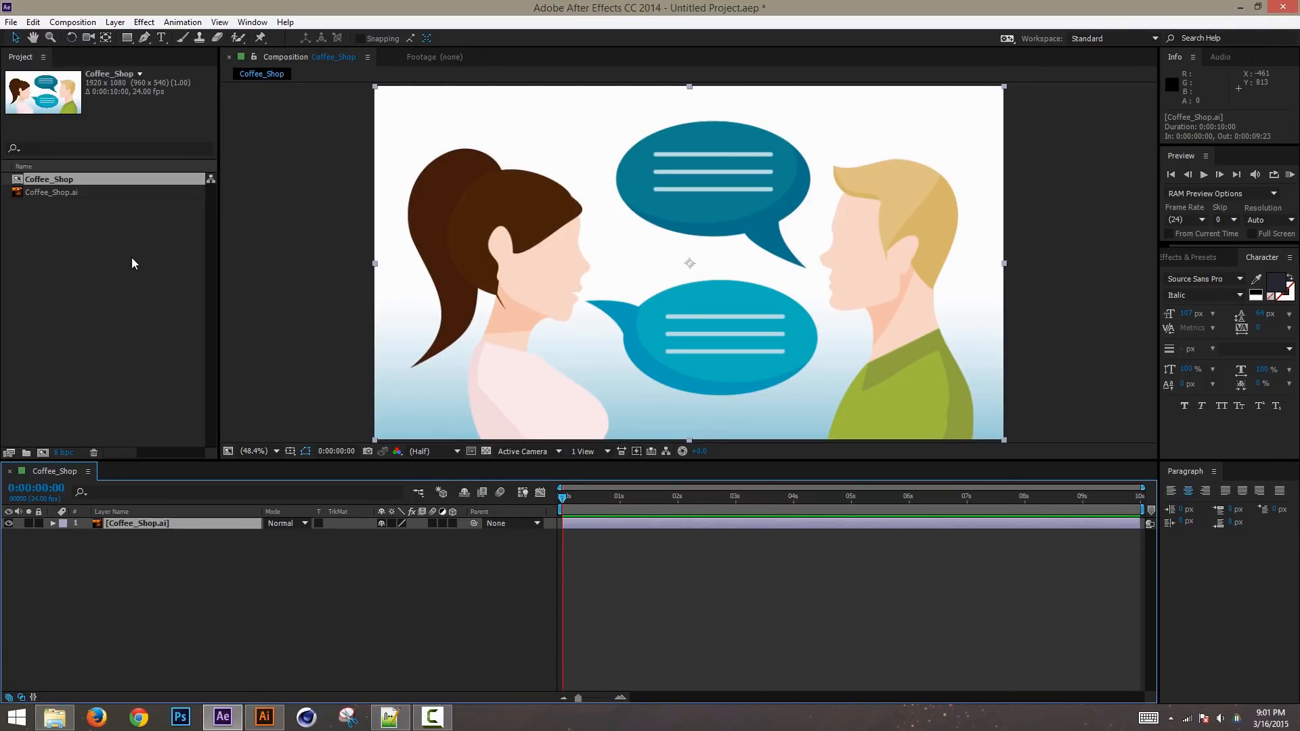
Step: Delete the Coffee_Shop composition and the Coffee_Shop.ai footage from the project
{"action": "left_click_drag", "start_coordinate": [69, 262], "coordinate": [74, 118]}
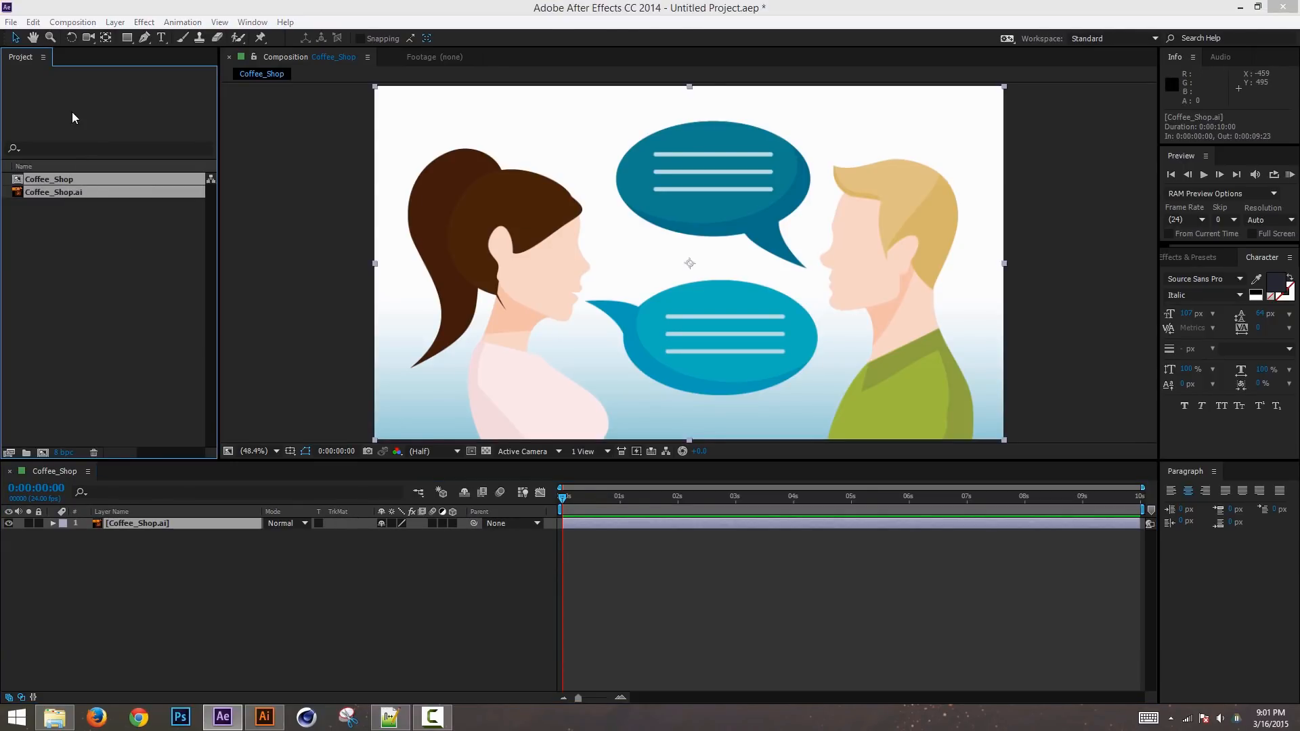
{"action": "key", "text": "Delete"}
{"action": "key", "text": "Return"}
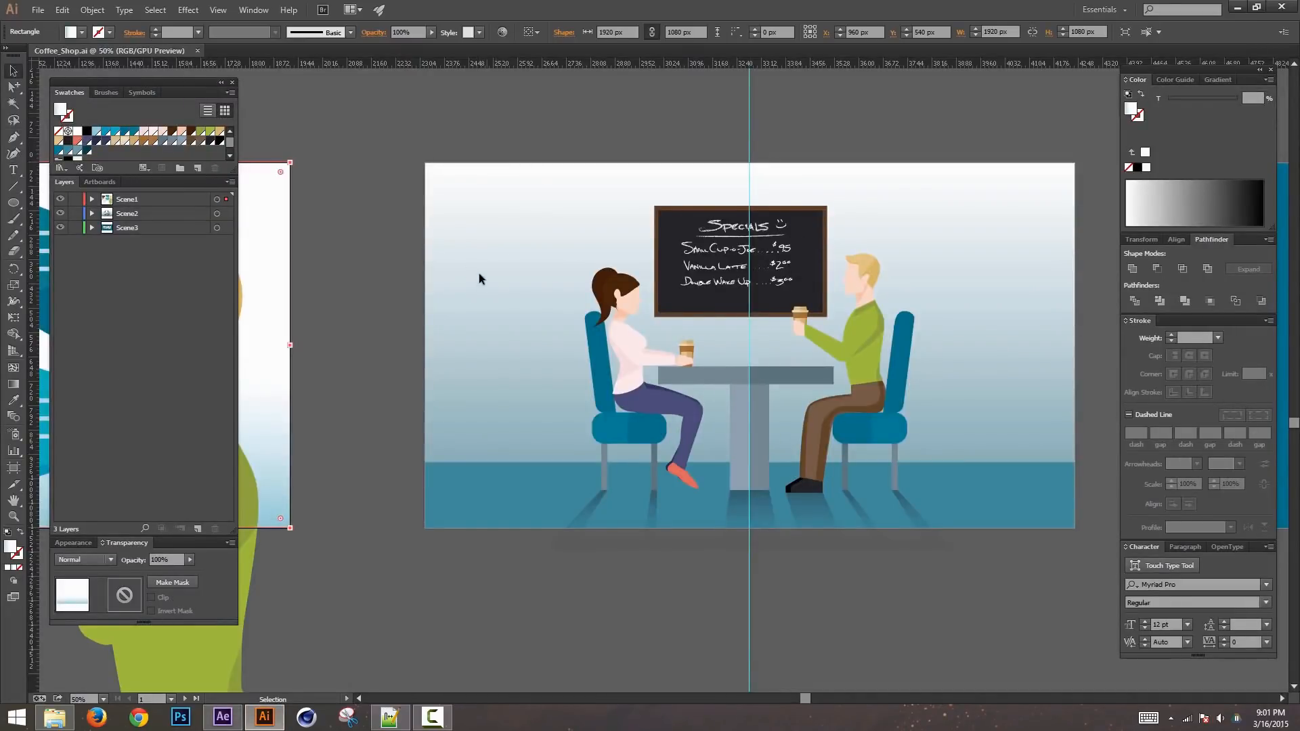
Step: Switch to Illustrator and examine which artwork belongs to the Scene1 layer on the first artboard
{"action": "left_click_drag", "start_coordinate": [435, 268], "coordinate": [1067, 251]}
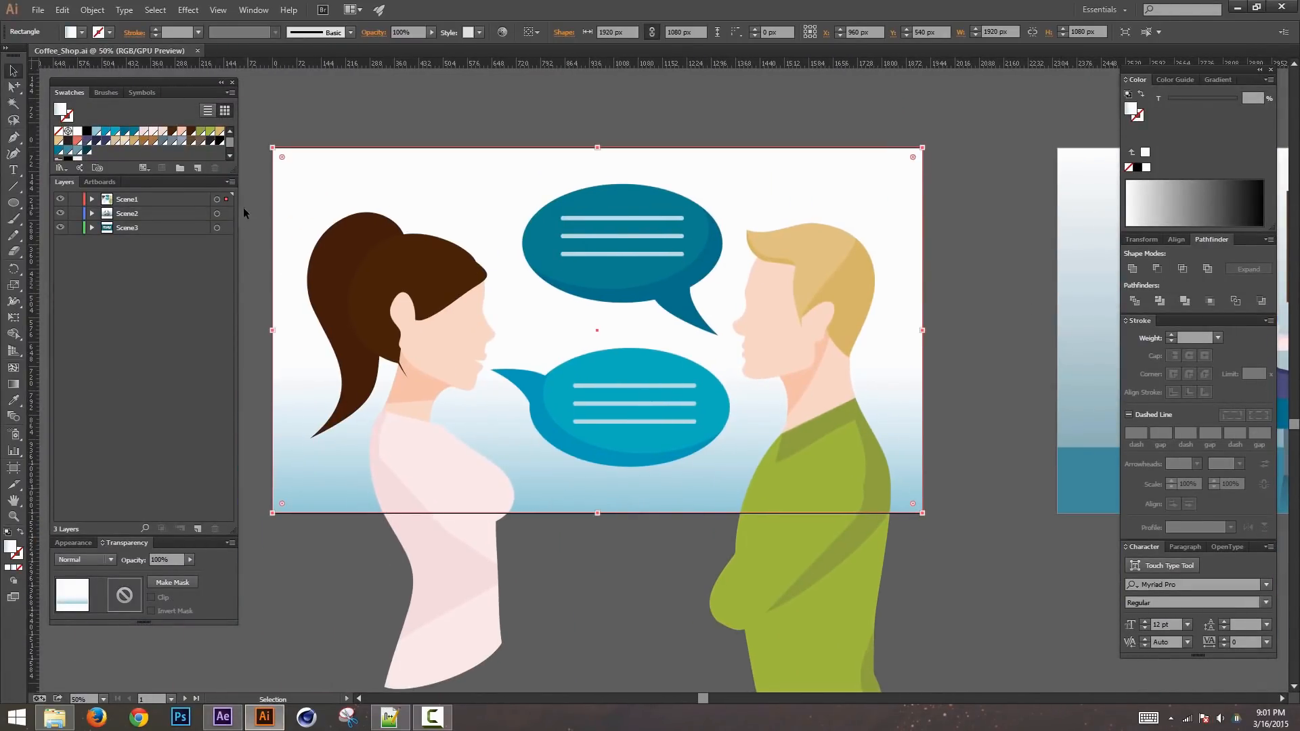
{"action": "left_click", "coordinate": [217, 199]}
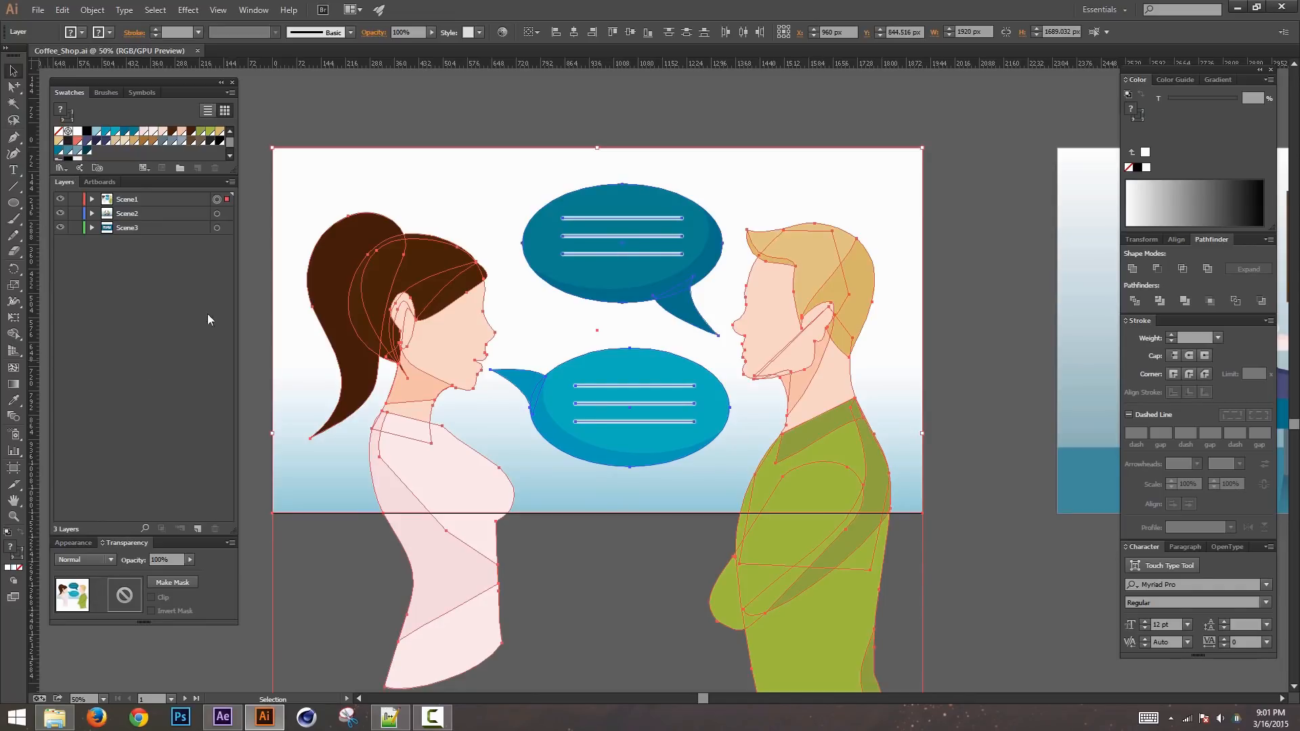
{"action": "left_click", "coordinate": [318, 121]}
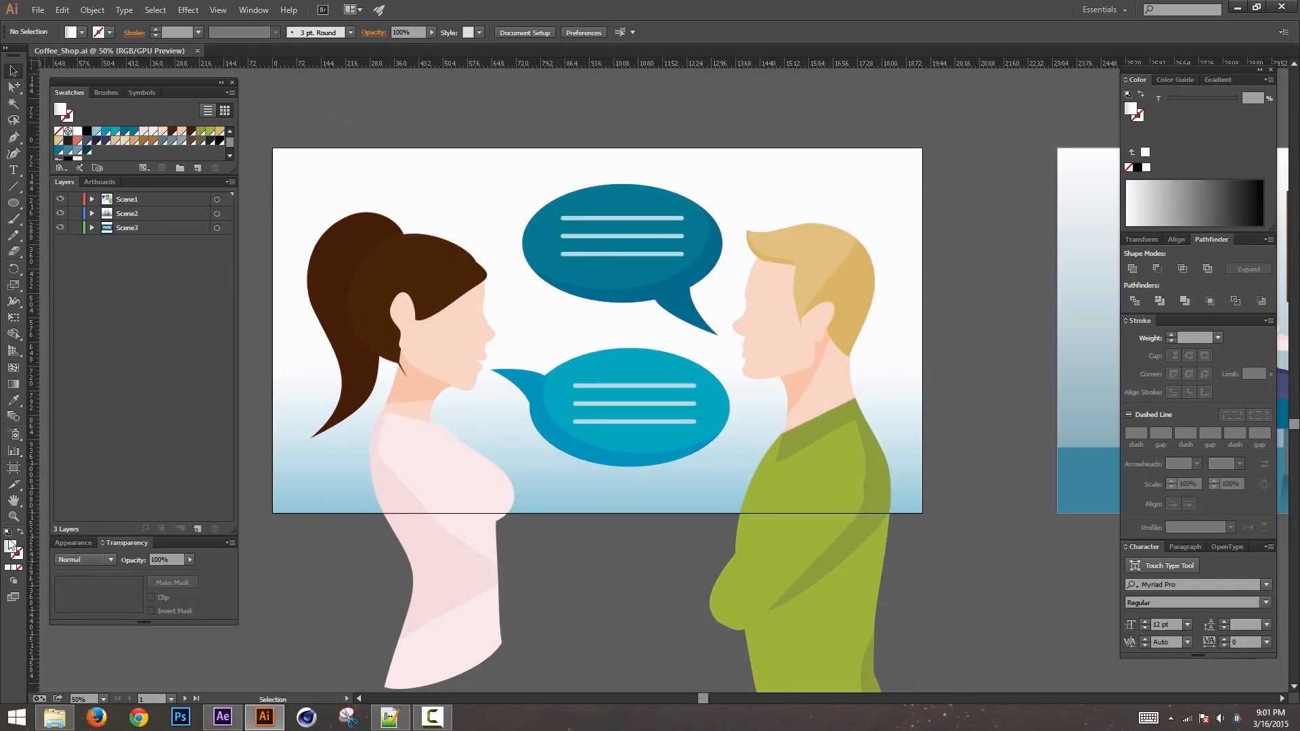
Step: Save the document under the new name Coffee_Shop_Scene1 as an Adobe Illustrator file in Illustrator CC version
{"action": "left_click", "coordinate": [38, 9]}
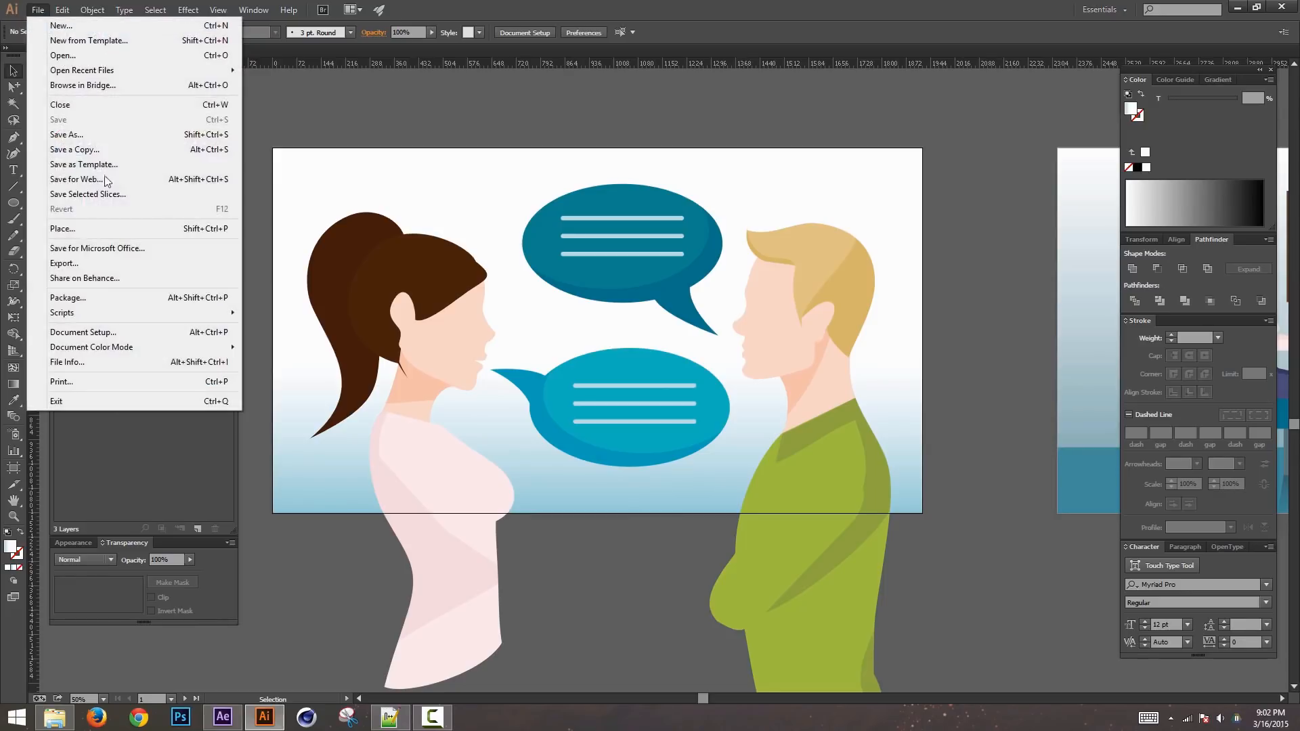
{"action": "left_click", "coordinate": [136, 134]}
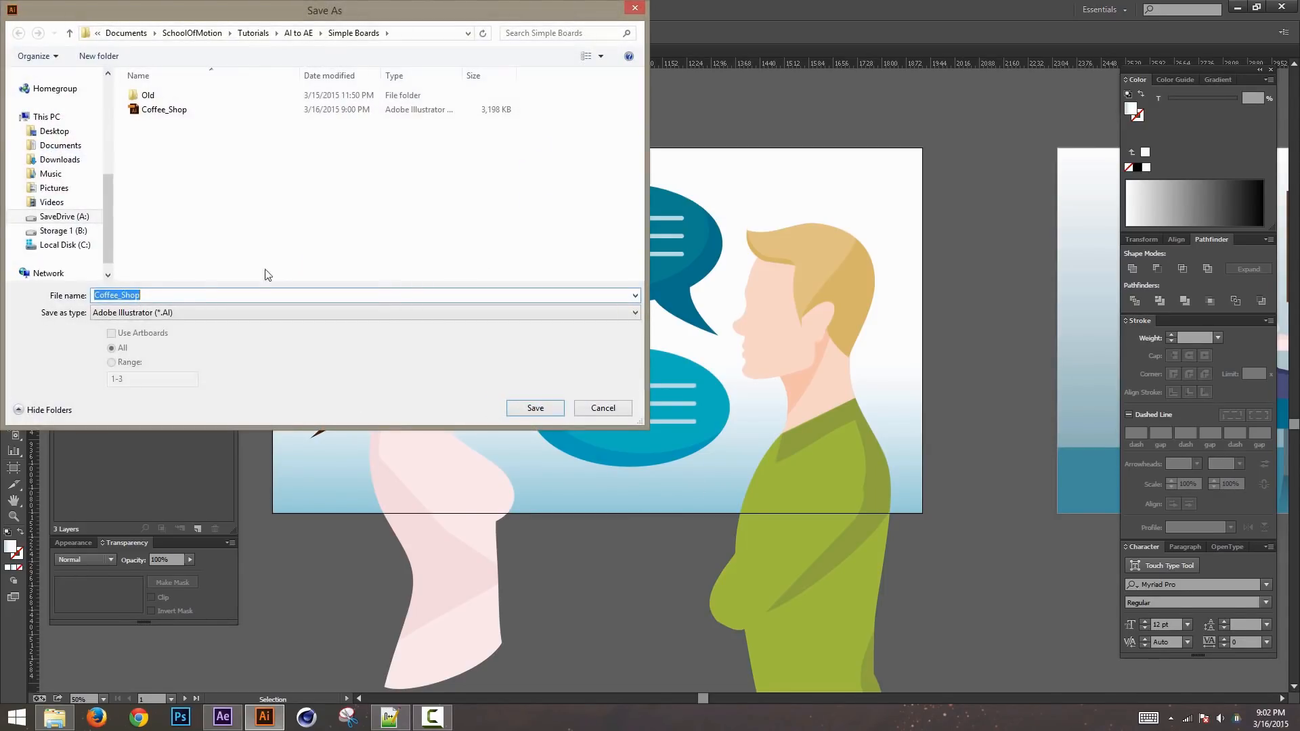
{"action": "left_click", "coordinate": [191, 293]}
{"action": "type", "text": "_Scene1"}
{"action": "key", "text": "Return"}
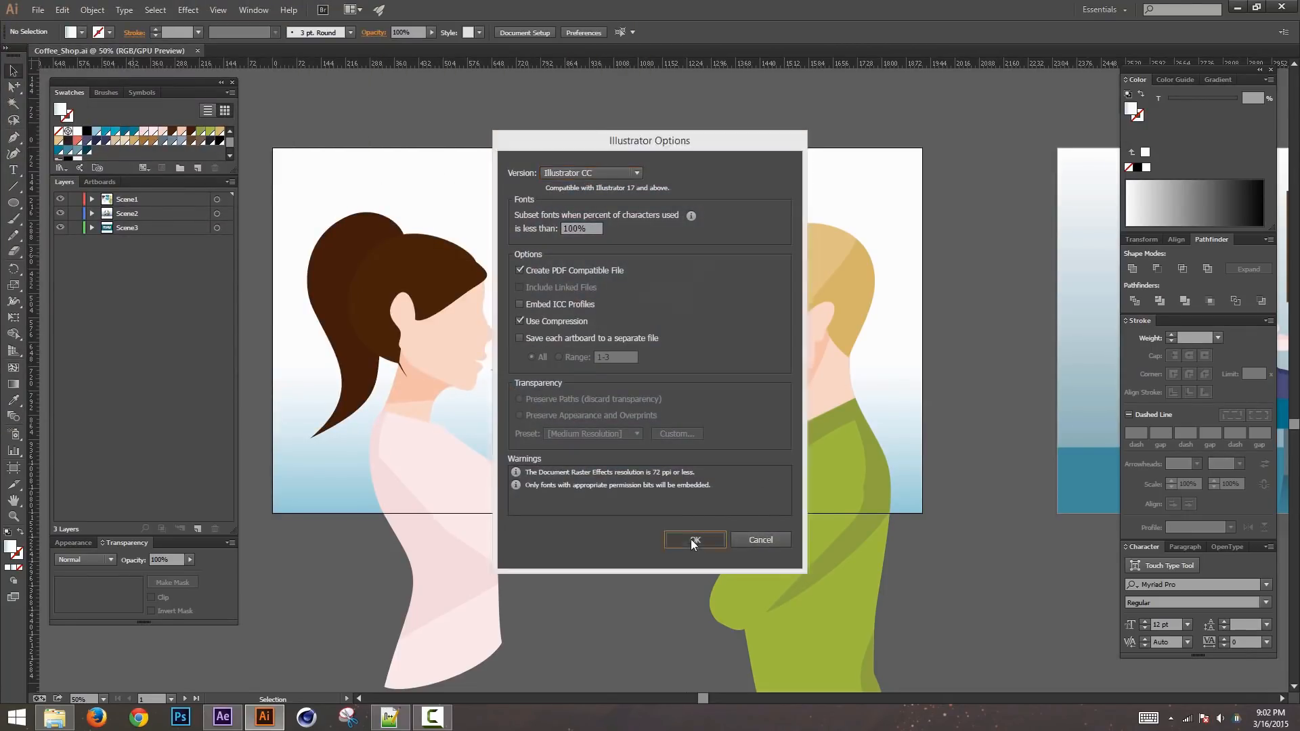
{"action": "left_click", "coordinate": [695, 539]}
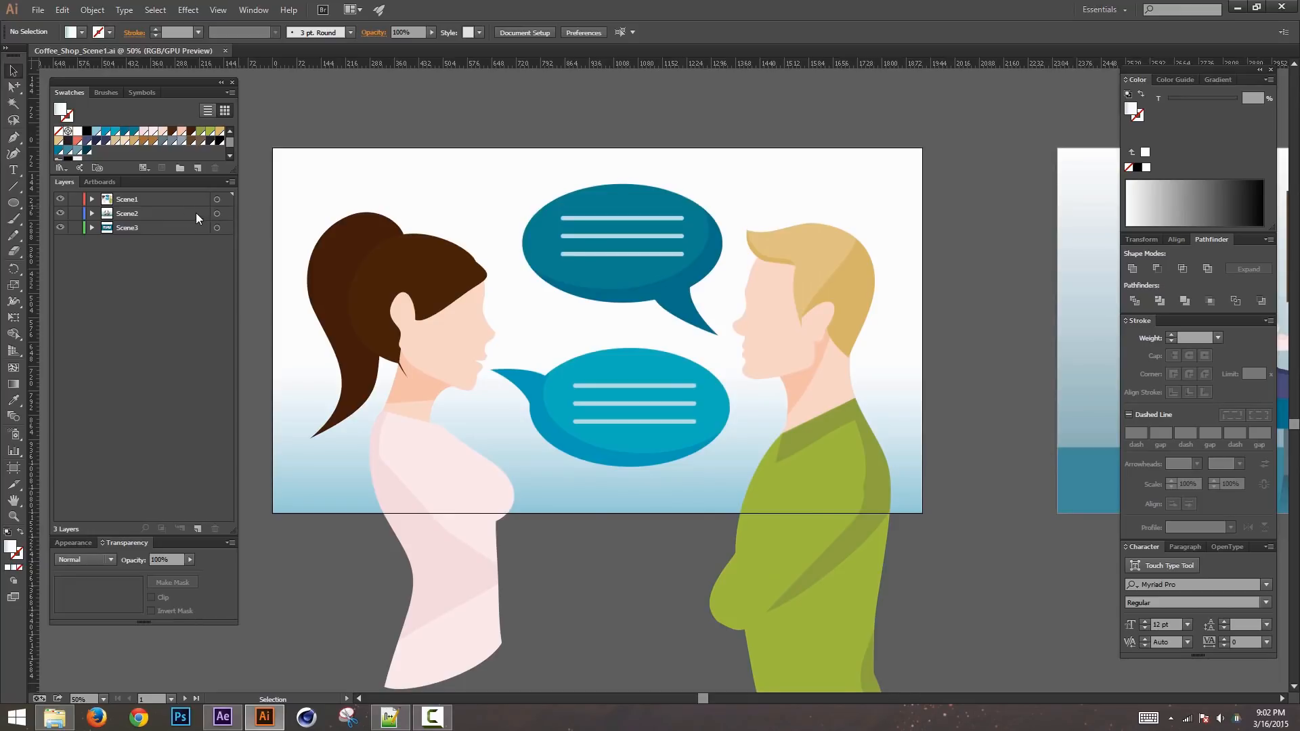
Step: Delete the Scene2 and Scene3 layers and remove their empty artboards, Artboard 2 and Artboard 3
{"action": "left_click_drag", "start_coordinate": [197, 213], "coordinate": [218, 529]}
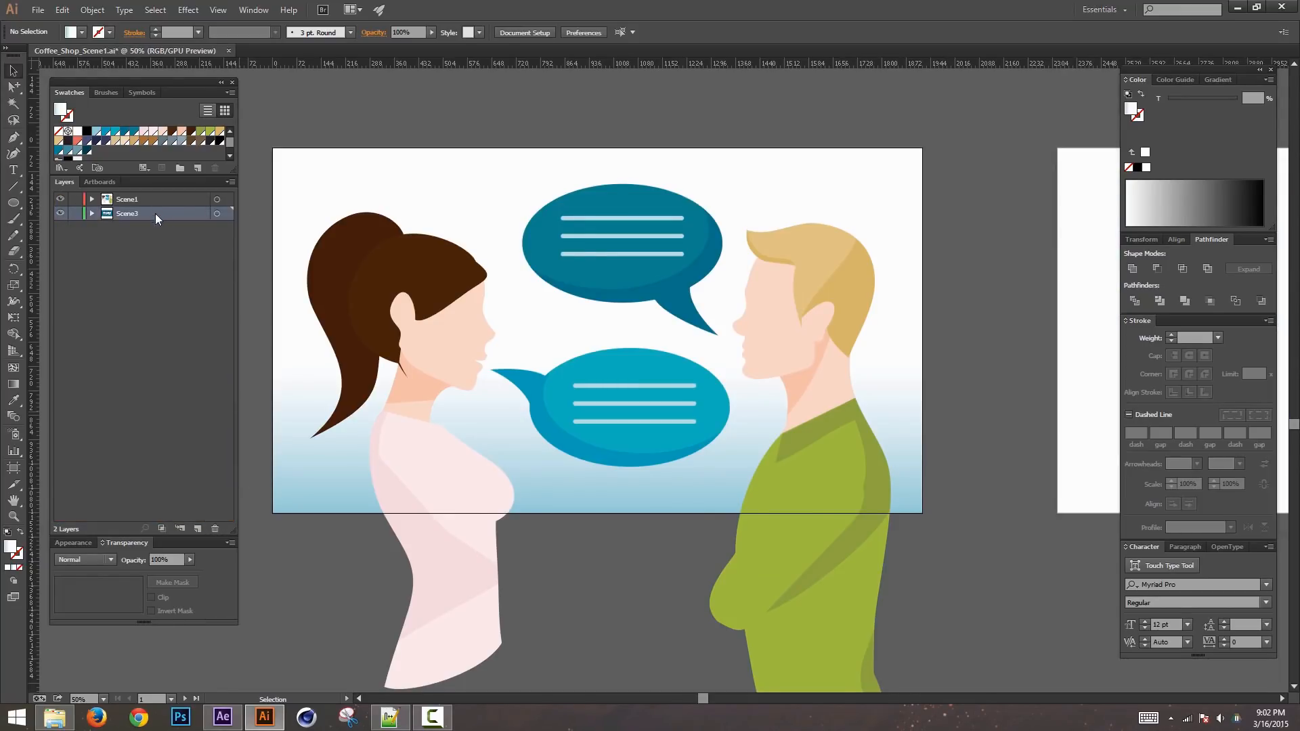
{"action": "left_click_drag", "start_coordinate": [156, 213], "coordinate": [215, 528]}
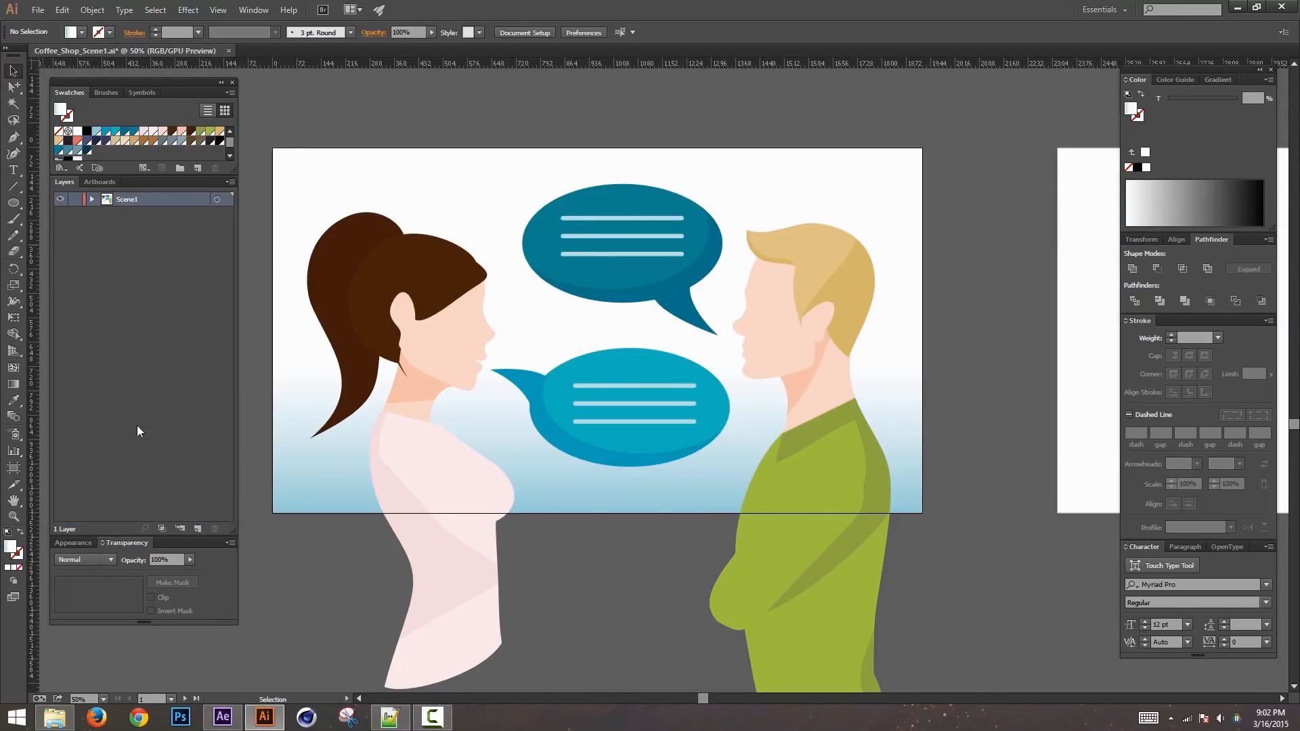
{"action": "left_click", "coordinate": [13, 467]}
{"action": "left_click_drag", "start_coordinate": [983, 312], "coordinate": [325, 405]}
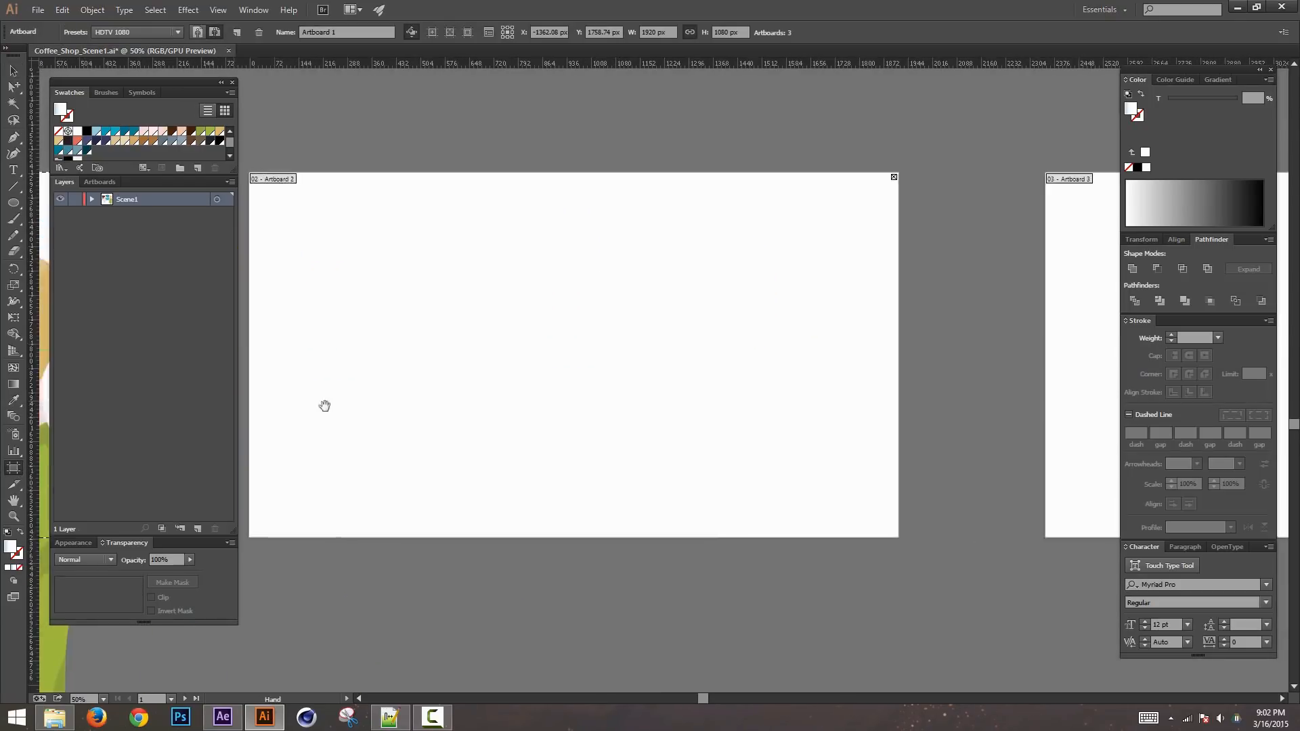
{"action": "left_click_drag", "start_coordinate": [609, 396], "coordinate": [750, 363]}
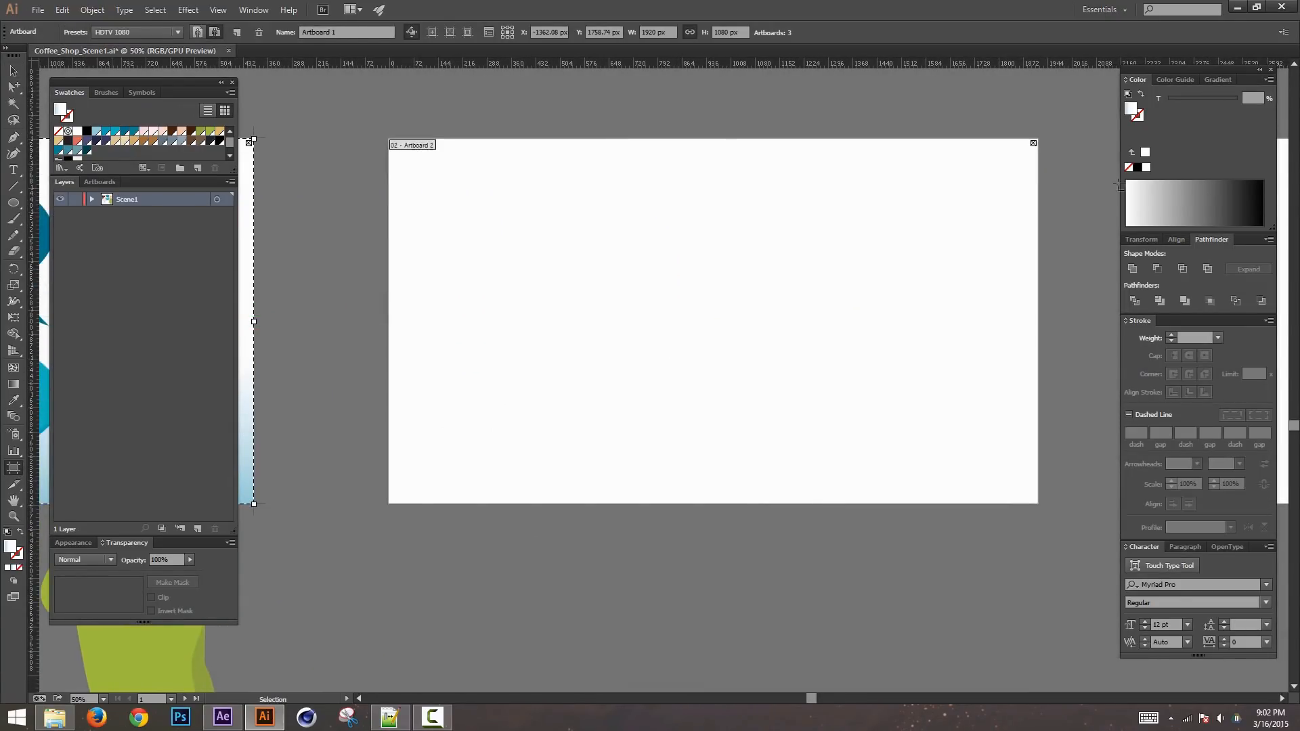
{"action": "left_click", "coordinate": [1034, 149]}
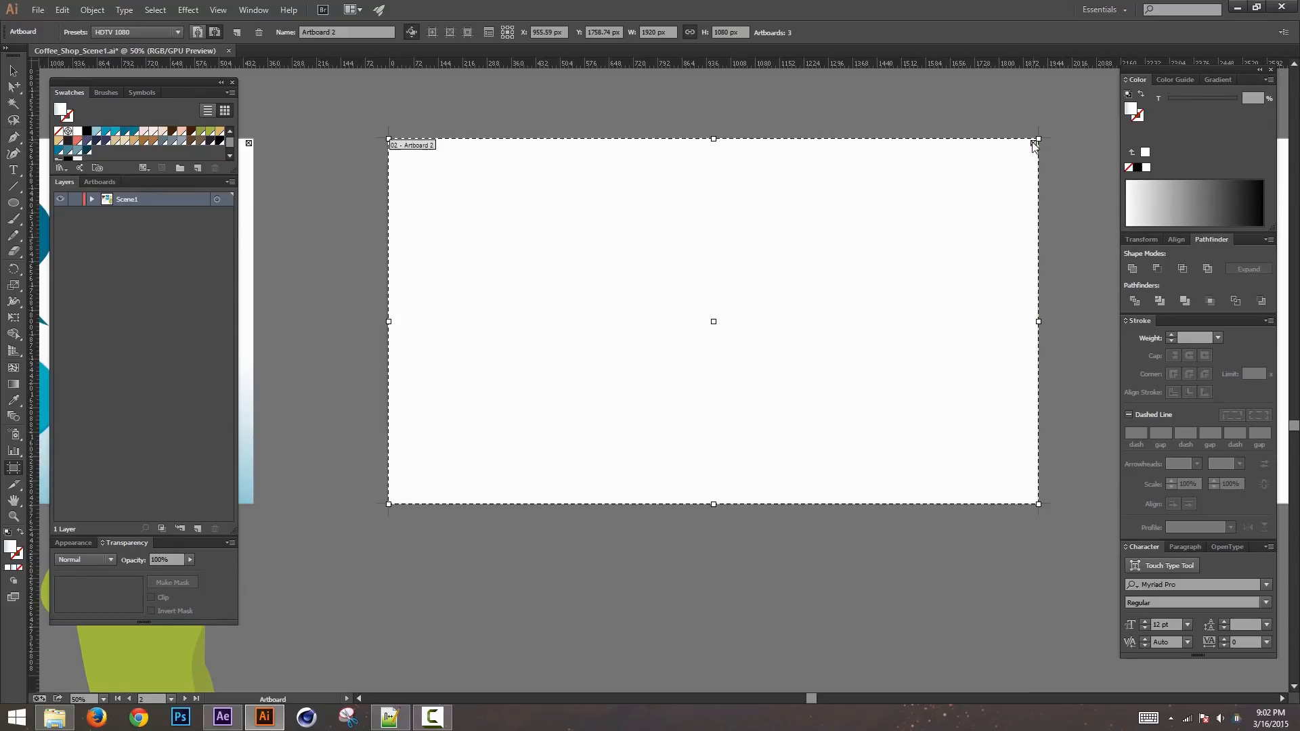
{"action": "left_click", "coordinate": [1034, 143]}
{"action": "left_click_drag", "start_coordinate": [1038, 339], "coordinate": [494, 346]}
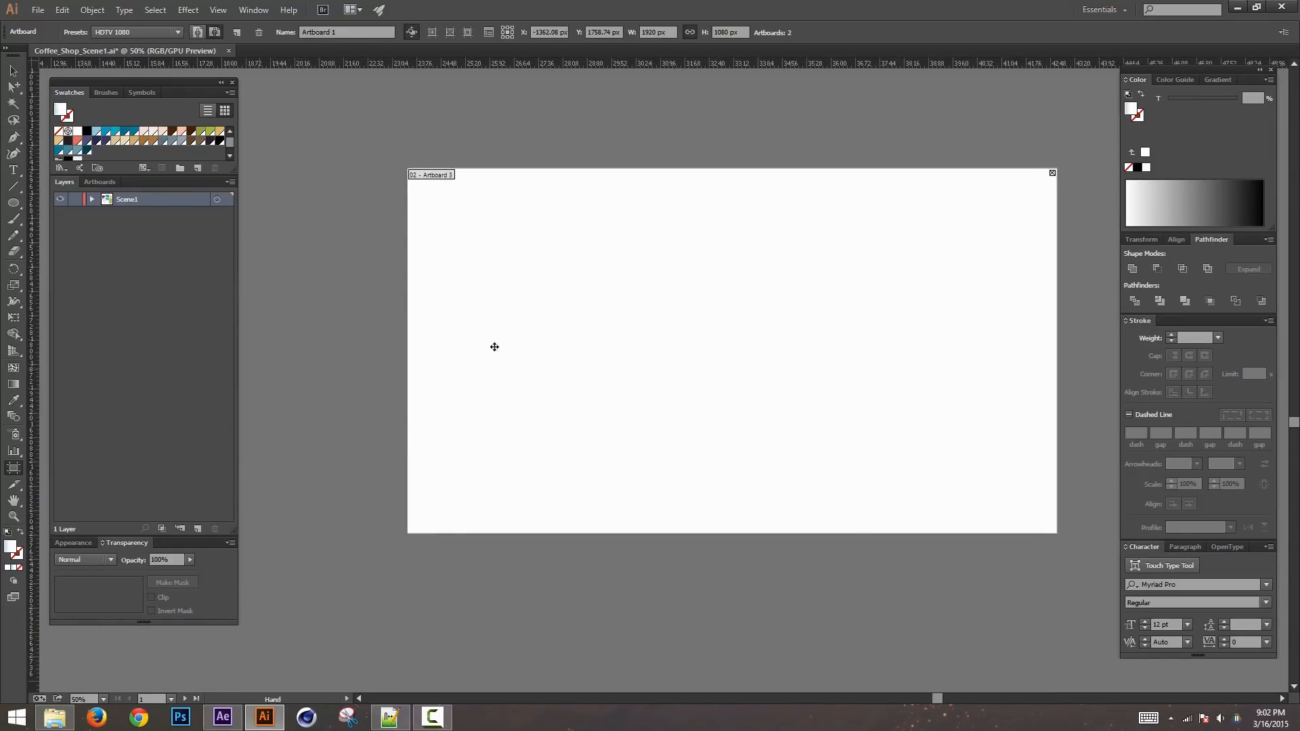
{"action": "left_click", "coordinate": [494, 346]}
{"action": "key", "text": "Delete"}
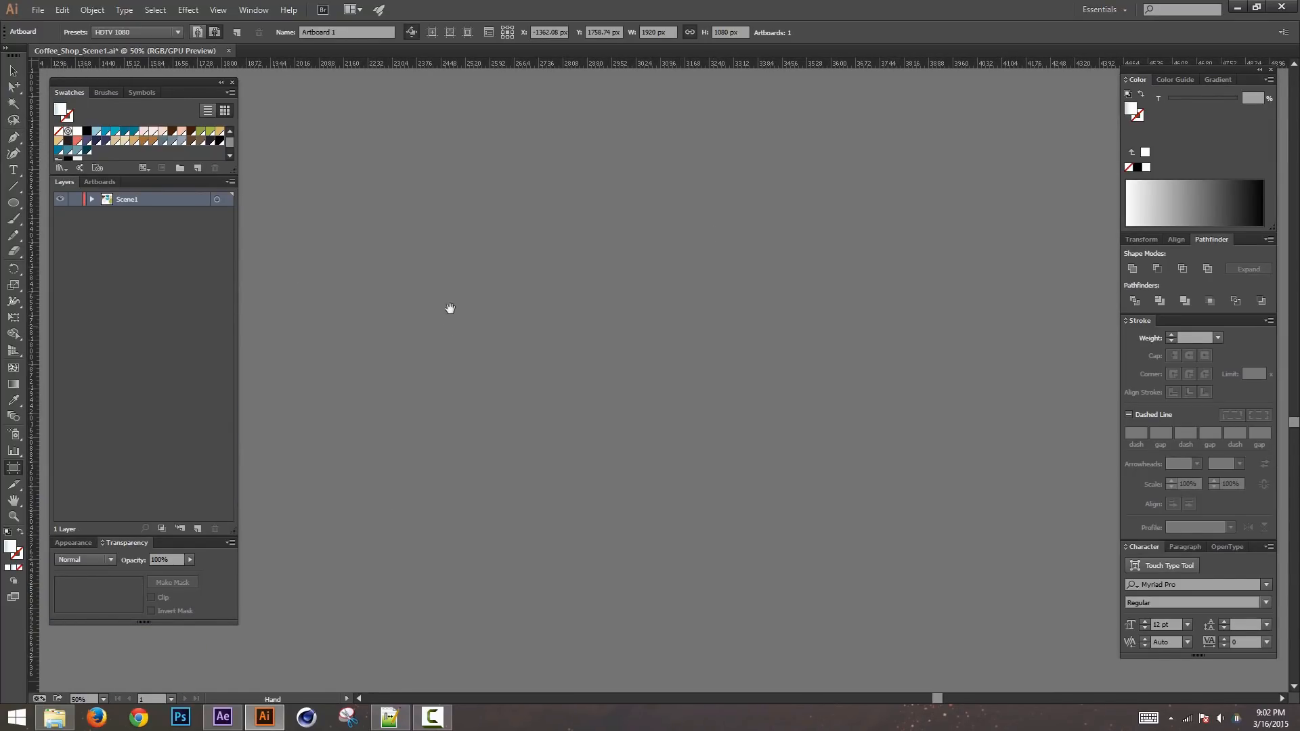
Step: Return to the remaining Scene1 artboard, leave artboard editing and save Coffee_Shop_Scene1
{"action": "left_click_drag", "start_coordinate": [451, 308], "coordinate": [1299, 325]}
{"action": "left_click_drag", "start_coordinate": [600, 319], "coordinate": [1128, 275]}
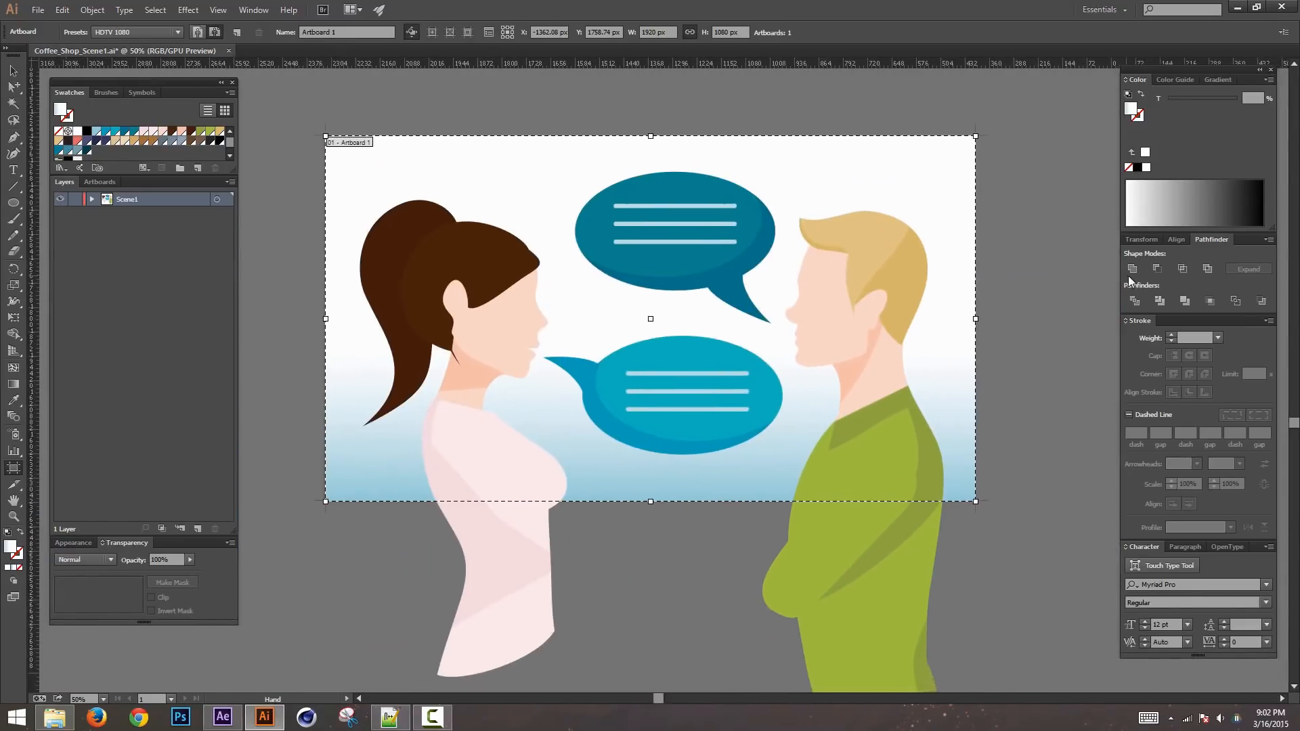
{"action": "key", "text": "v"}
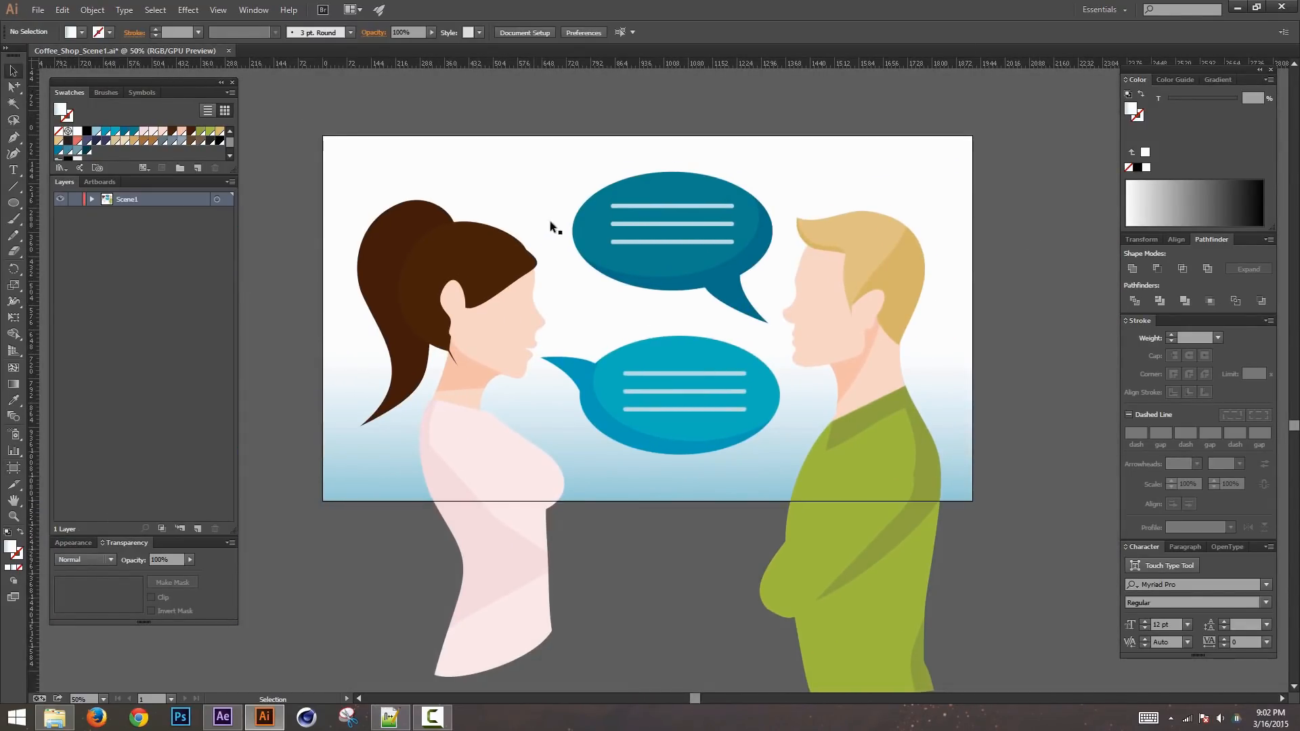
{"action": "left_click_drag", "start_coordinate": [514, 141], "coordinate": [555, 154]}
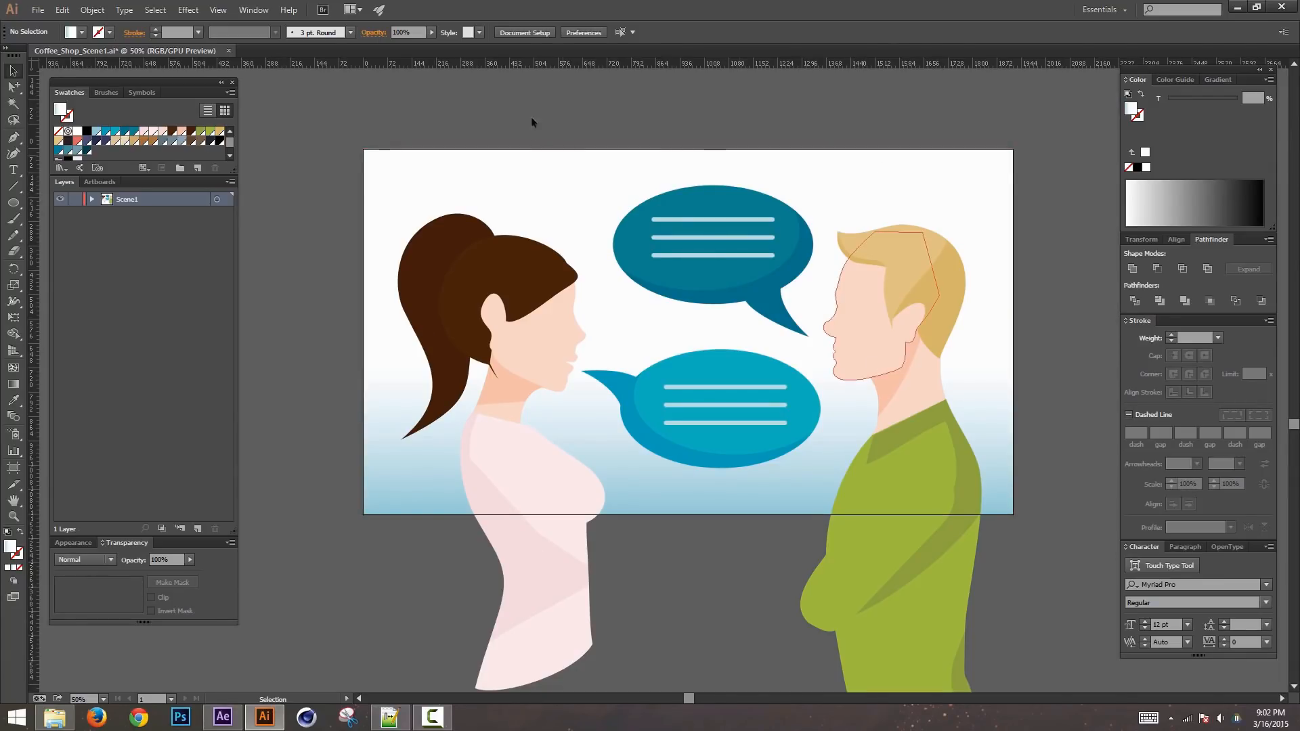
{"action": "key", "text": "ctrl+s"}
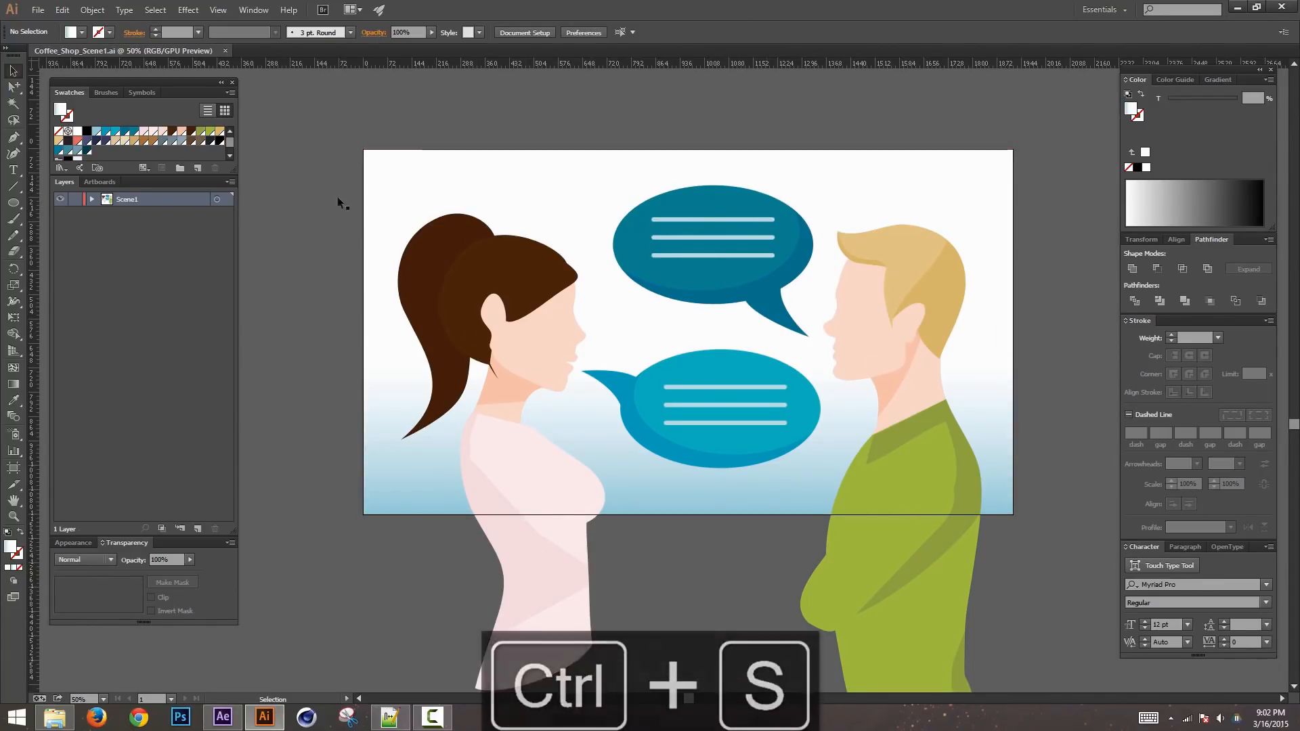
Step: Reopen the original Coffee_Shop.ai from the recent files
{"action": "left_click", "coordinate": [37, 9]}
{"action": "mouse_move", "coordinate": [145, 71]}
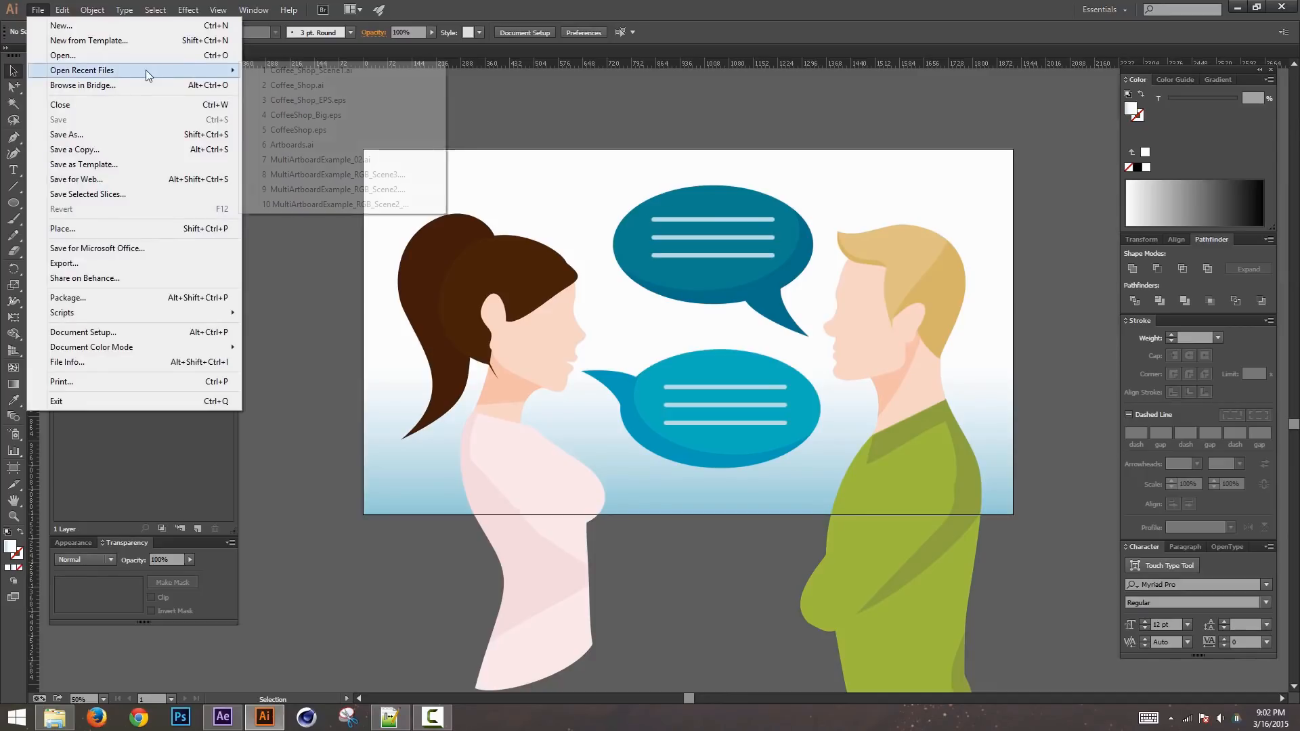
{"action": "left_click", "coordinate": [328, 85]}
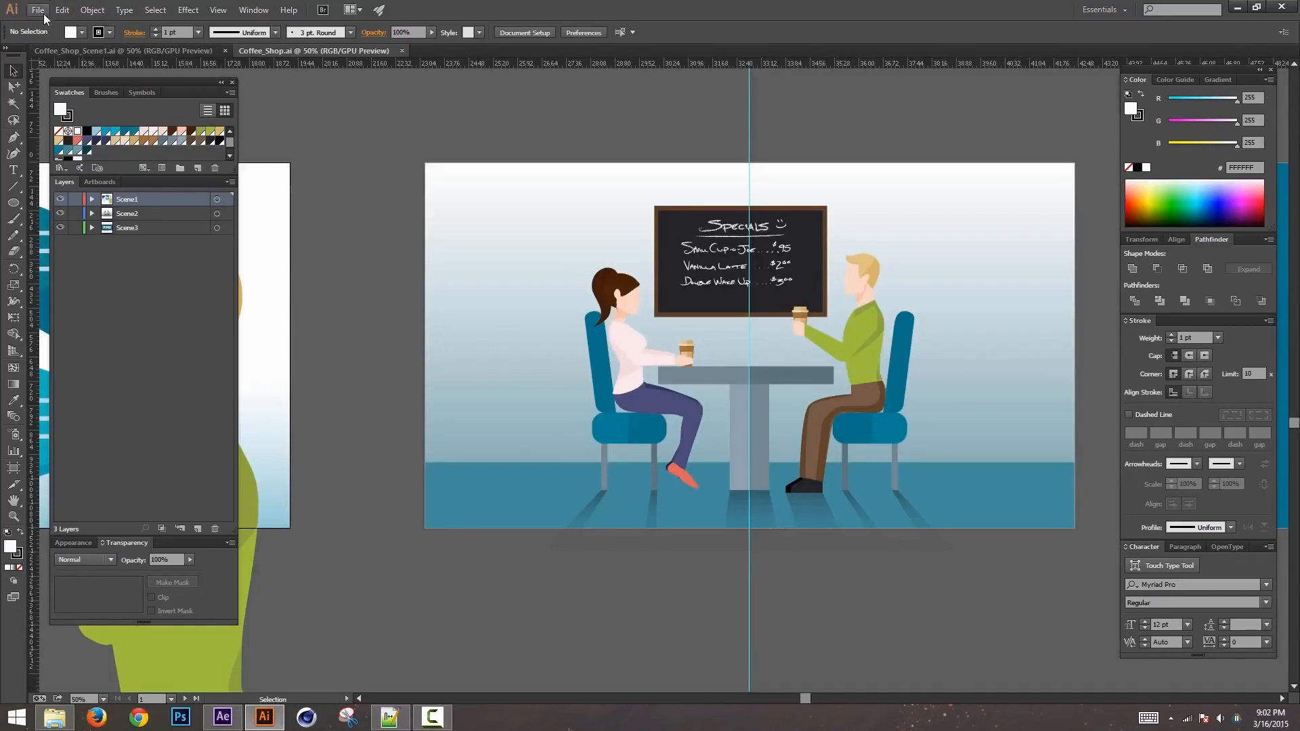
Step: Save the reopened document under the new name Coffee_Shop_Scene2 as an Adobe Illustrator file
{"action": "left_click", "coordinate": [41, 11]}
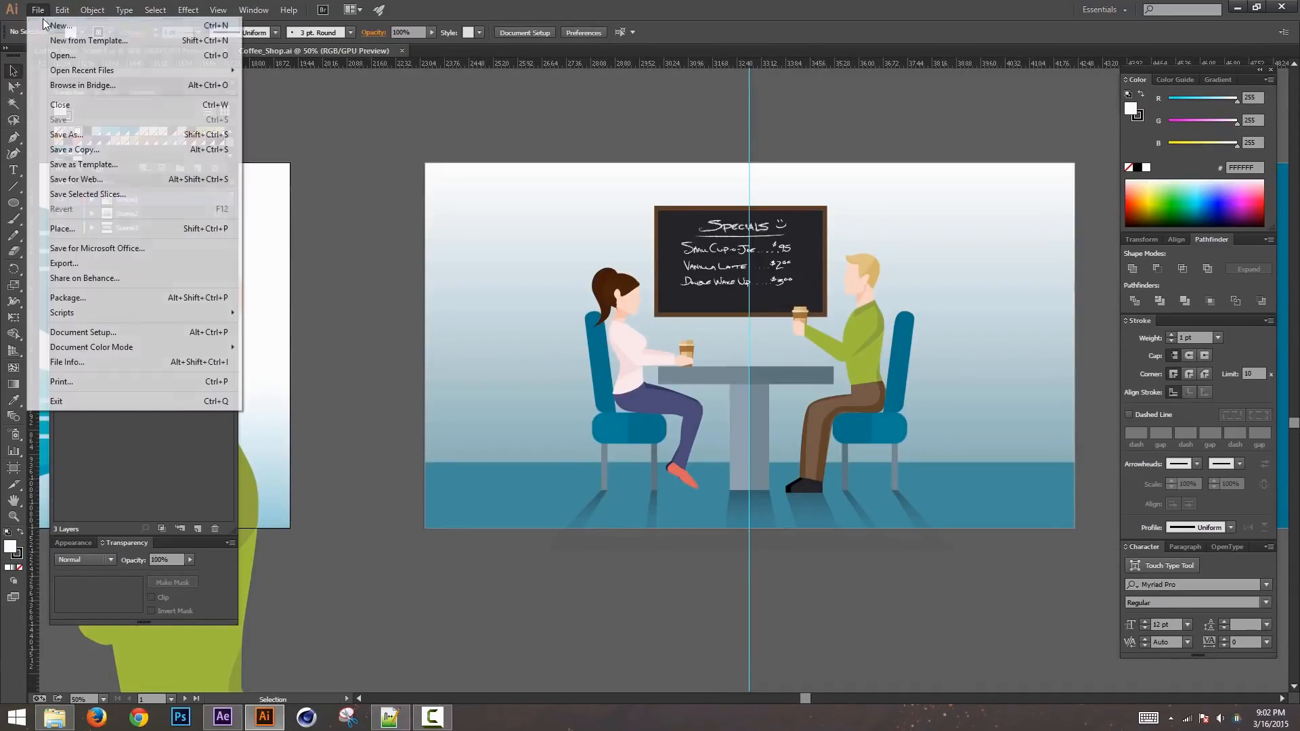
{"action": "left_click", "coordinate": [120, 137]}
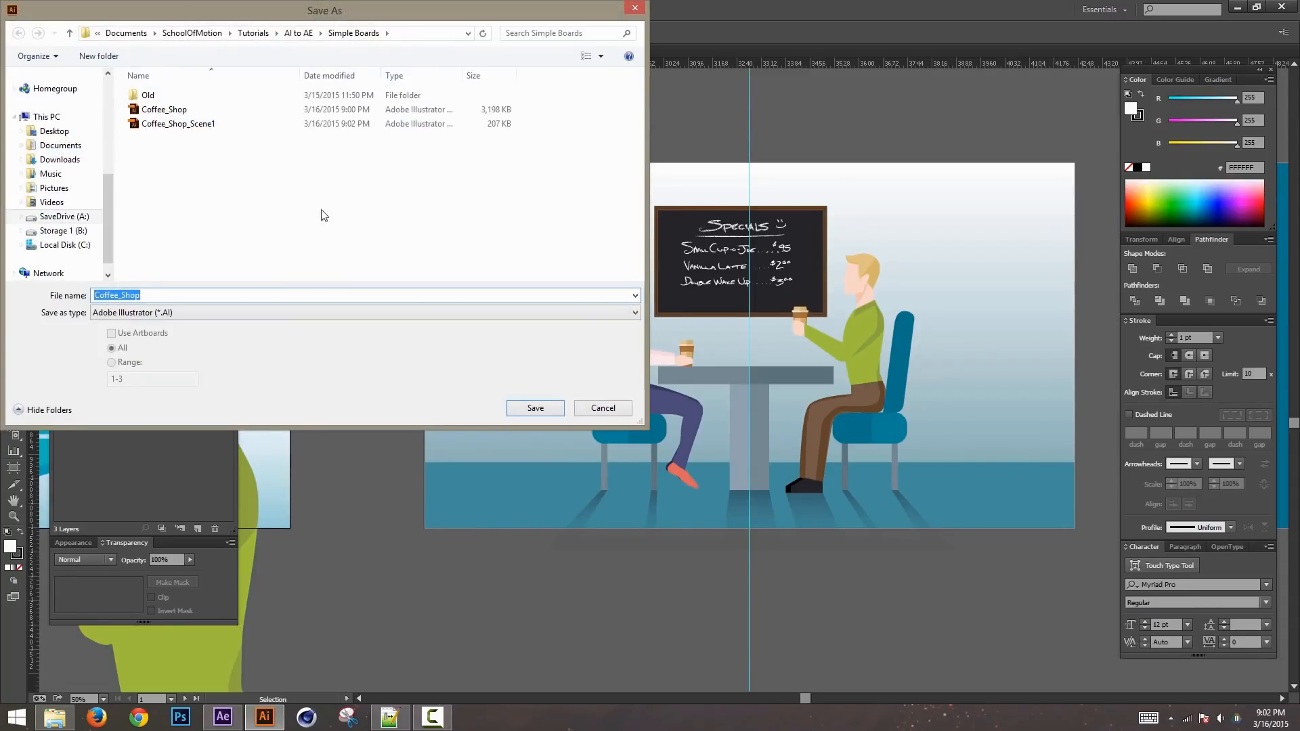
{"action": "left_click", "coordinate": [177, 110]}
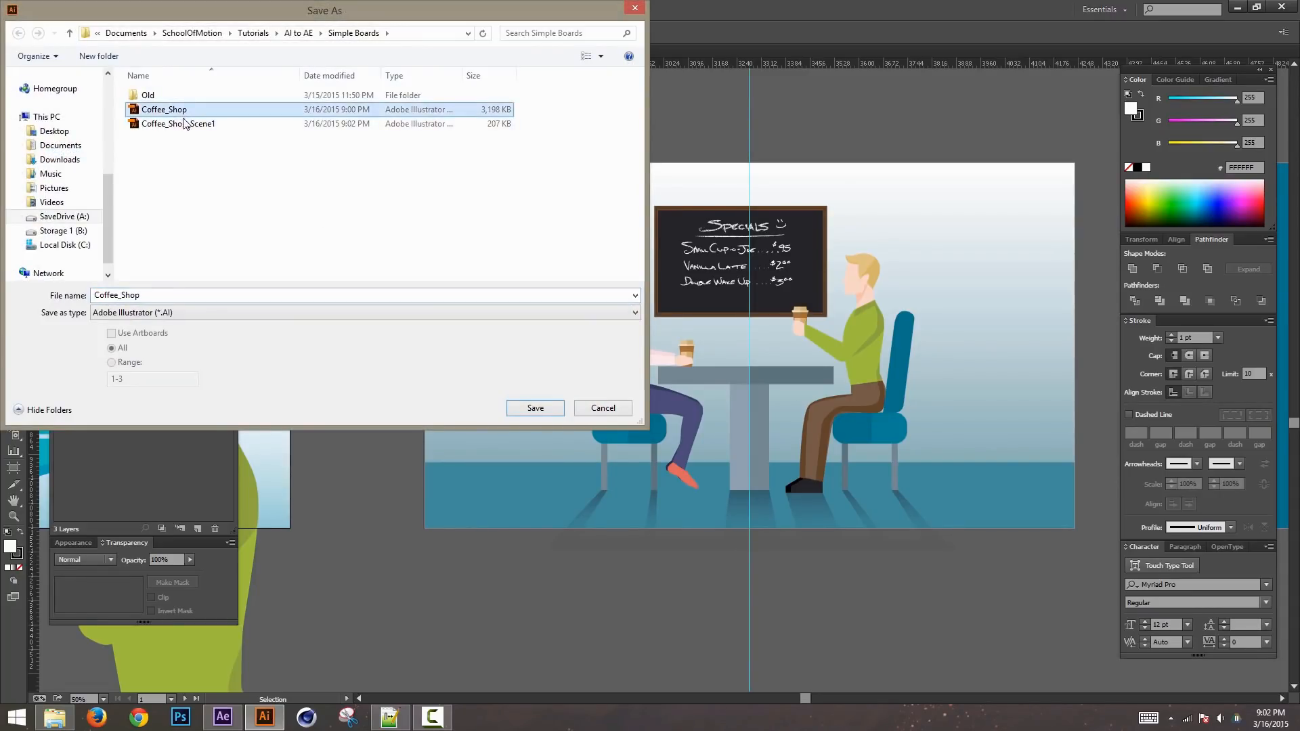
{"action": "double_click", "coordinate": [174, 295]}
{"action": "key", "text": "BackSpace"}
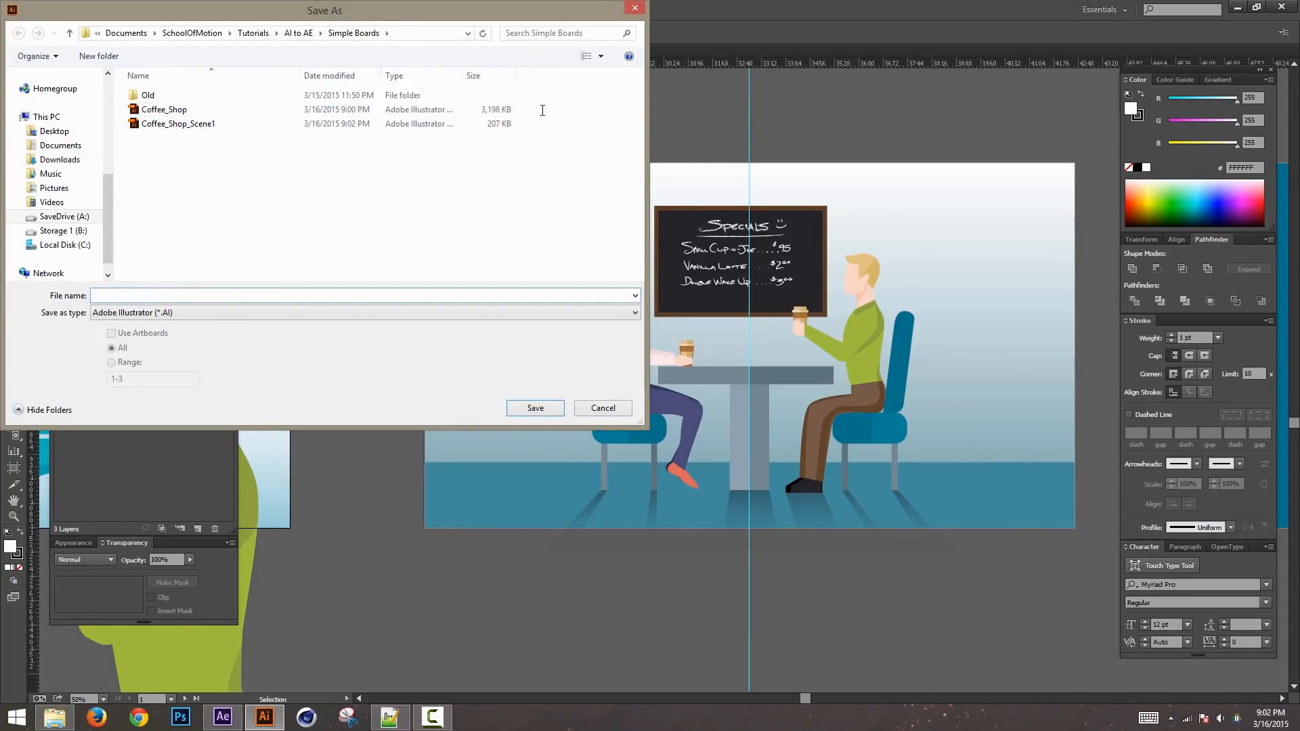
{"action": "left_click", "coordinate": [180, 124]}
{"action": "key", "text": "Tab"}
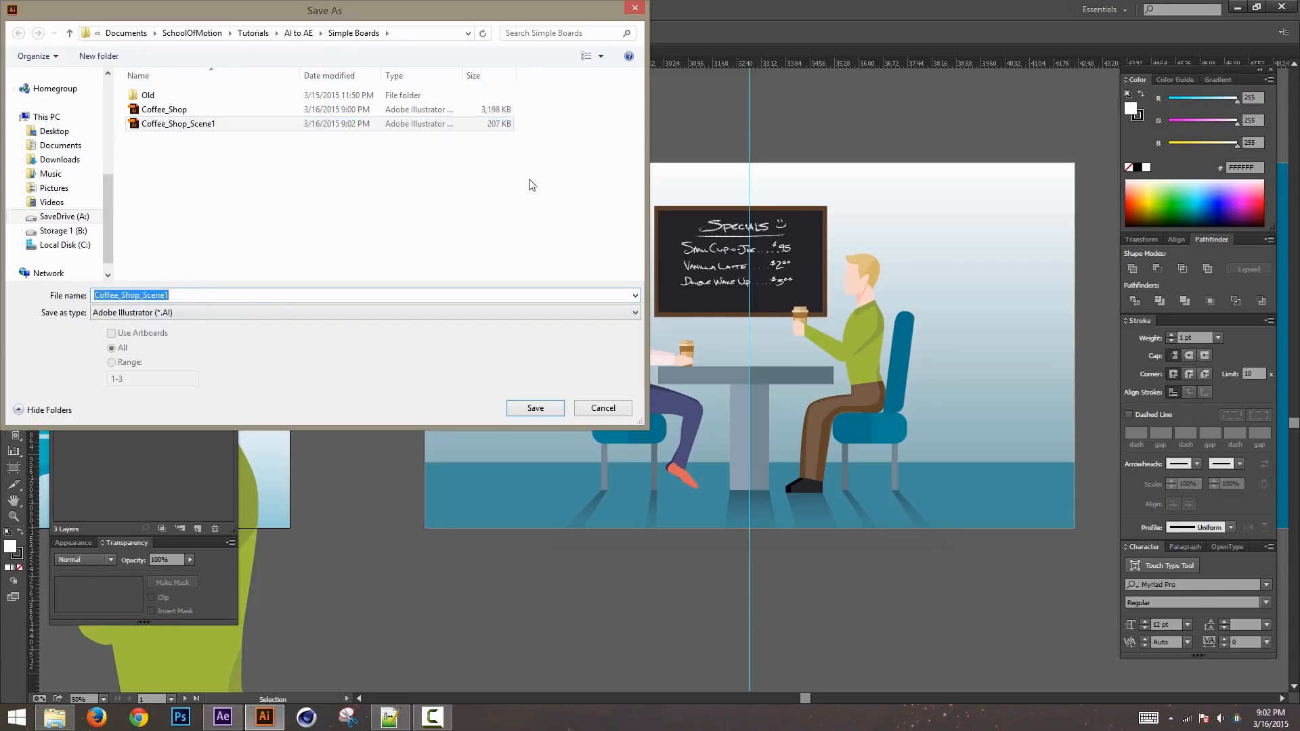
{"action": "key", "text": "End"}
{"action": "key", "text": "BackSpace"}
{"action": "type", "text": "2"}
{"action": "key", "text": "Return"}
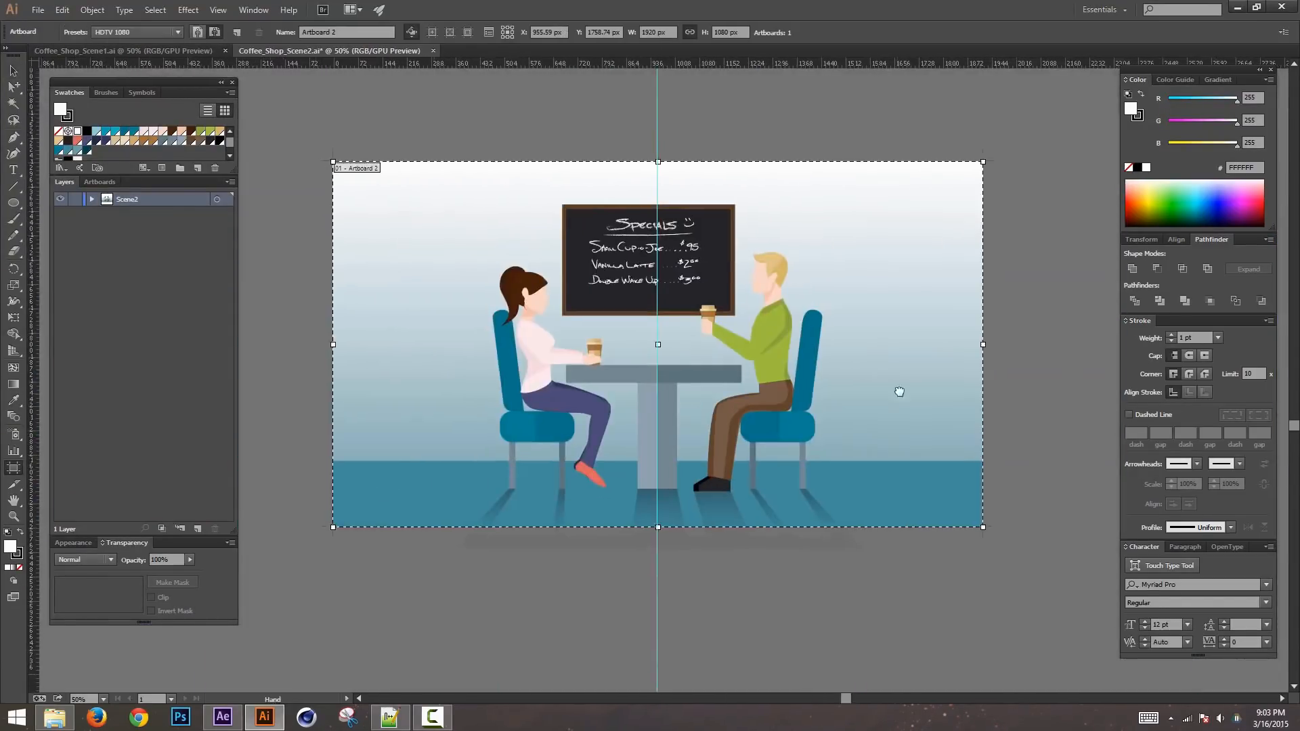
Step: Save Coffee_Shop_Scene2, and save the document containing only the Scene3 layer under the new name Coffee_Shop_Scene3
{"action": "key", "text": "ctrl+s"}
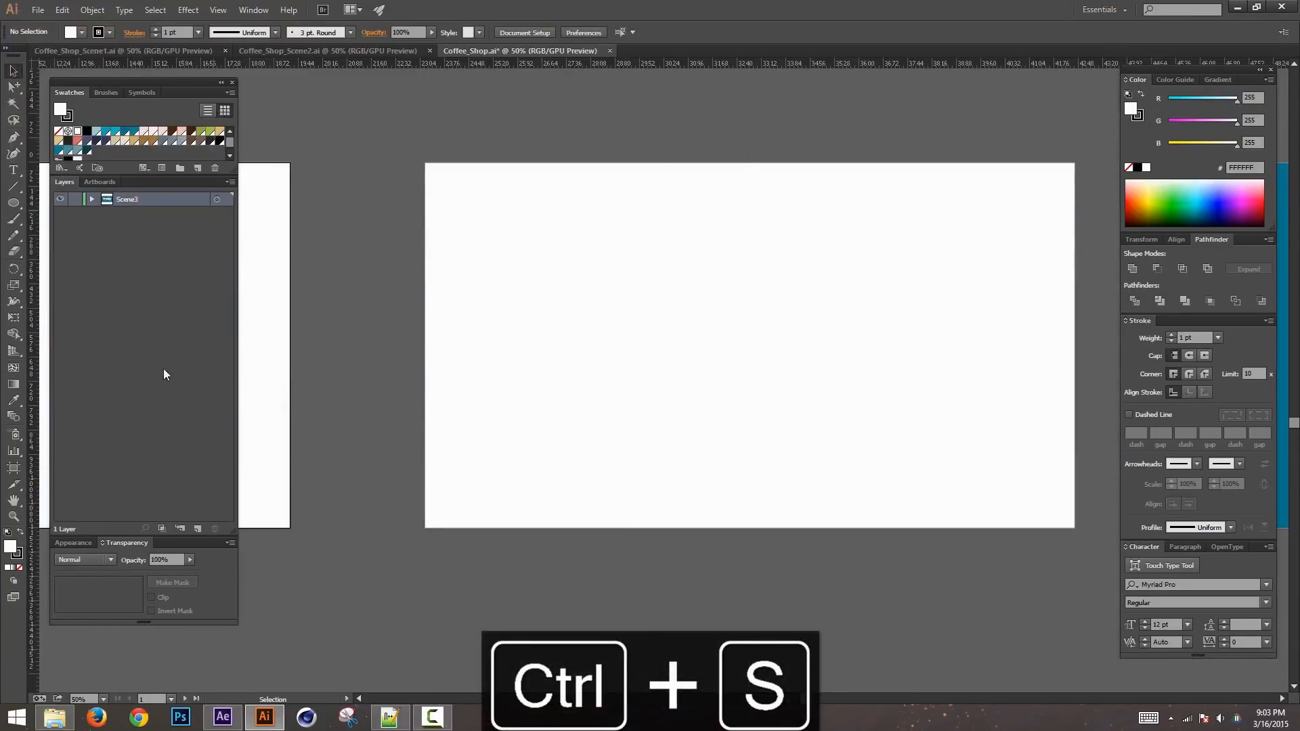
{"action": "left_click", "coordinate": [37, 9]}
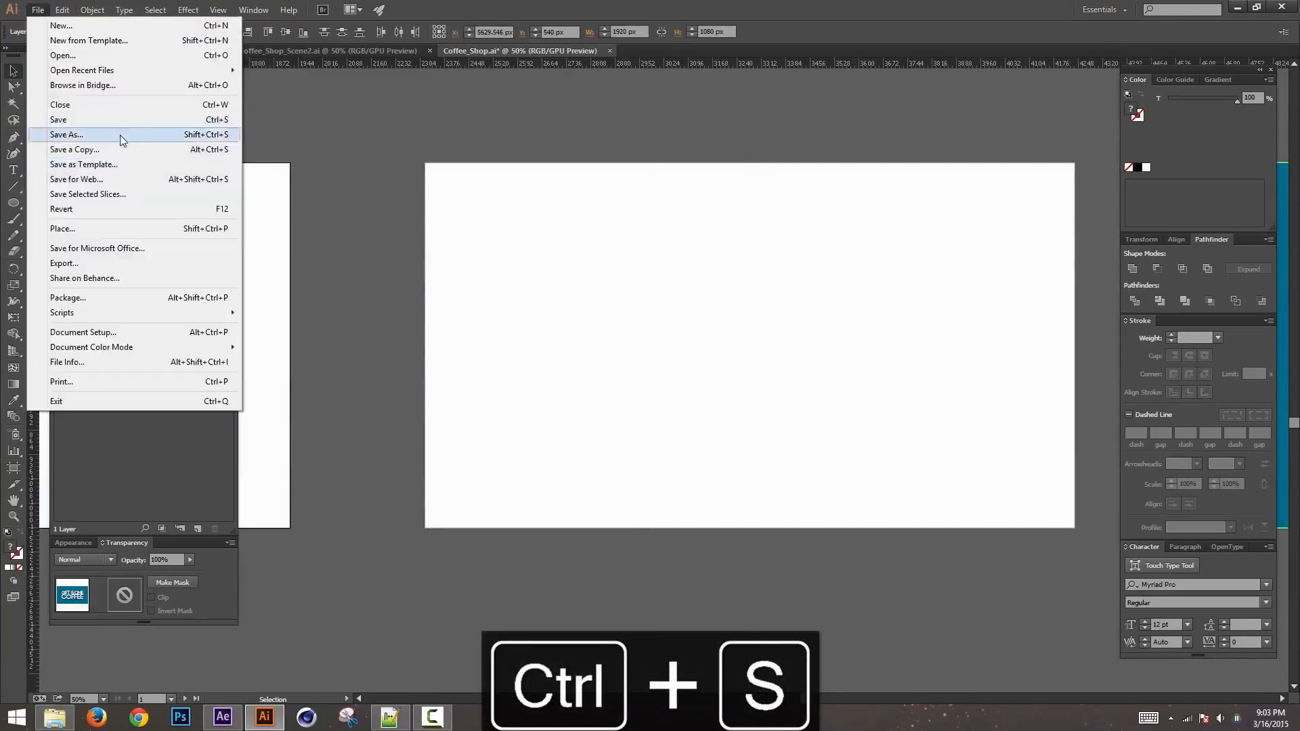
{"action": "left_click", "coordinate": [120, 136]}
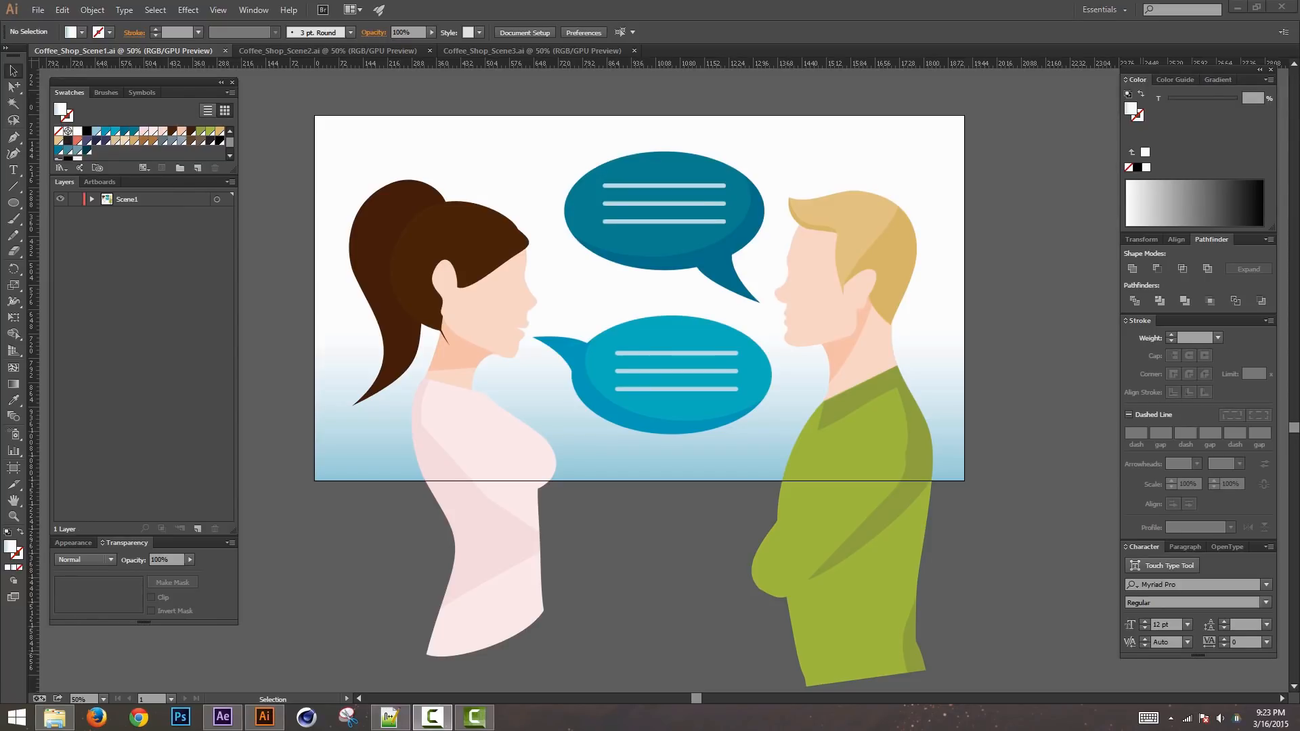
Step: Select all artwork on the Scene1 layer in Coffee_Shop_Scene1 and look over its sublayers
{"action": "left_click", "coordinate": [217, 200]}
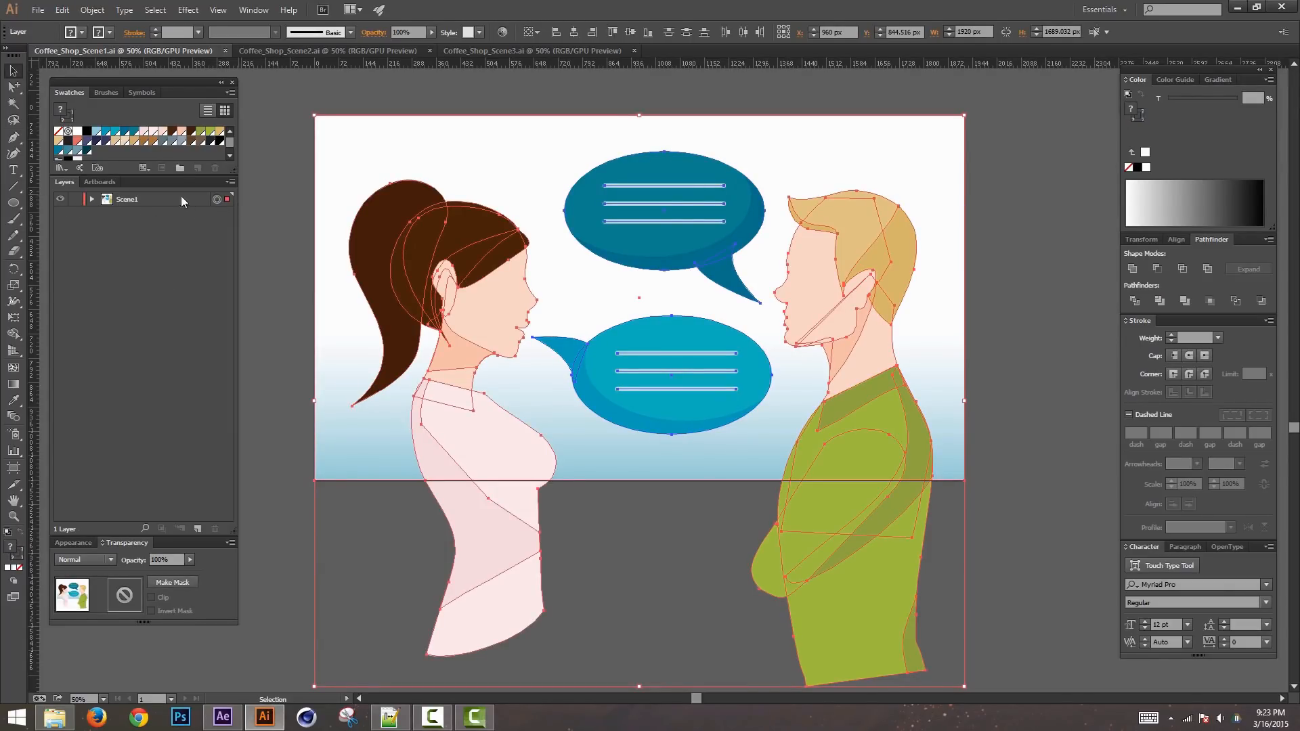
{"action": "left_click", "coordinate": [91, 199]}
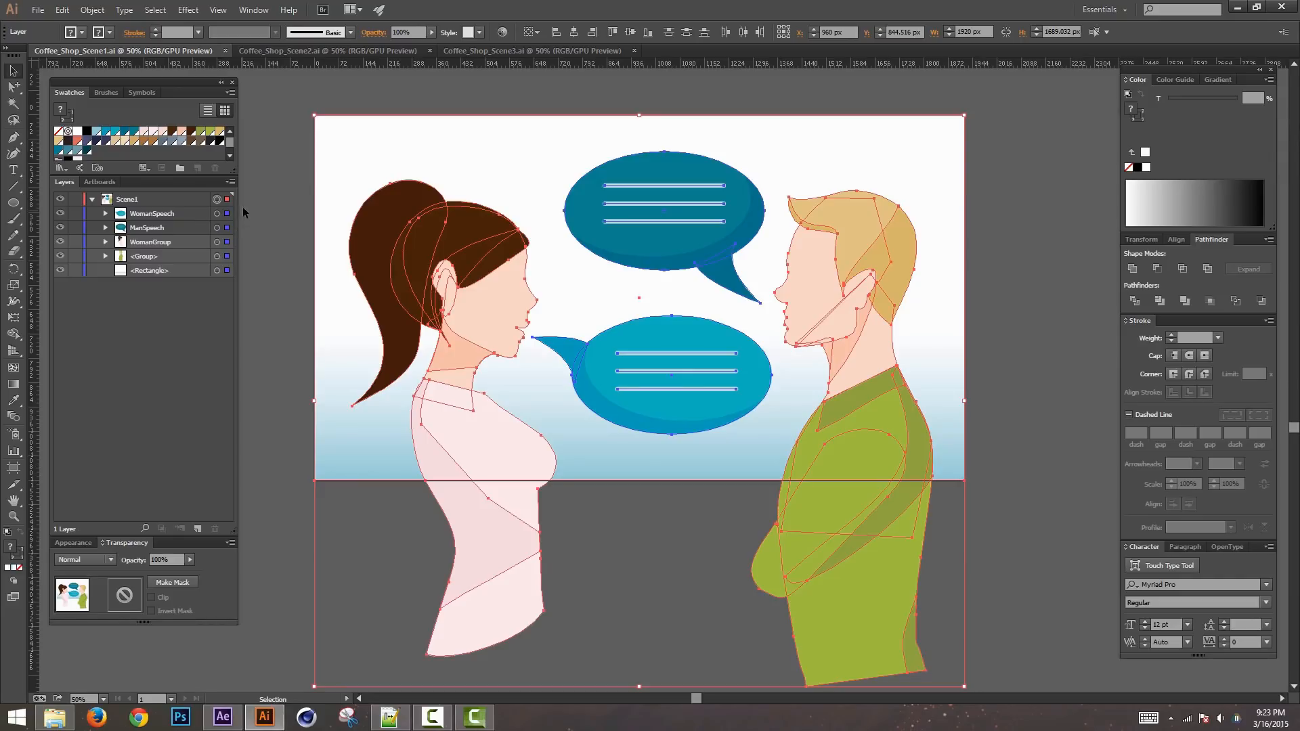
{"action": "left_click", "coordinate": [92, 199]}
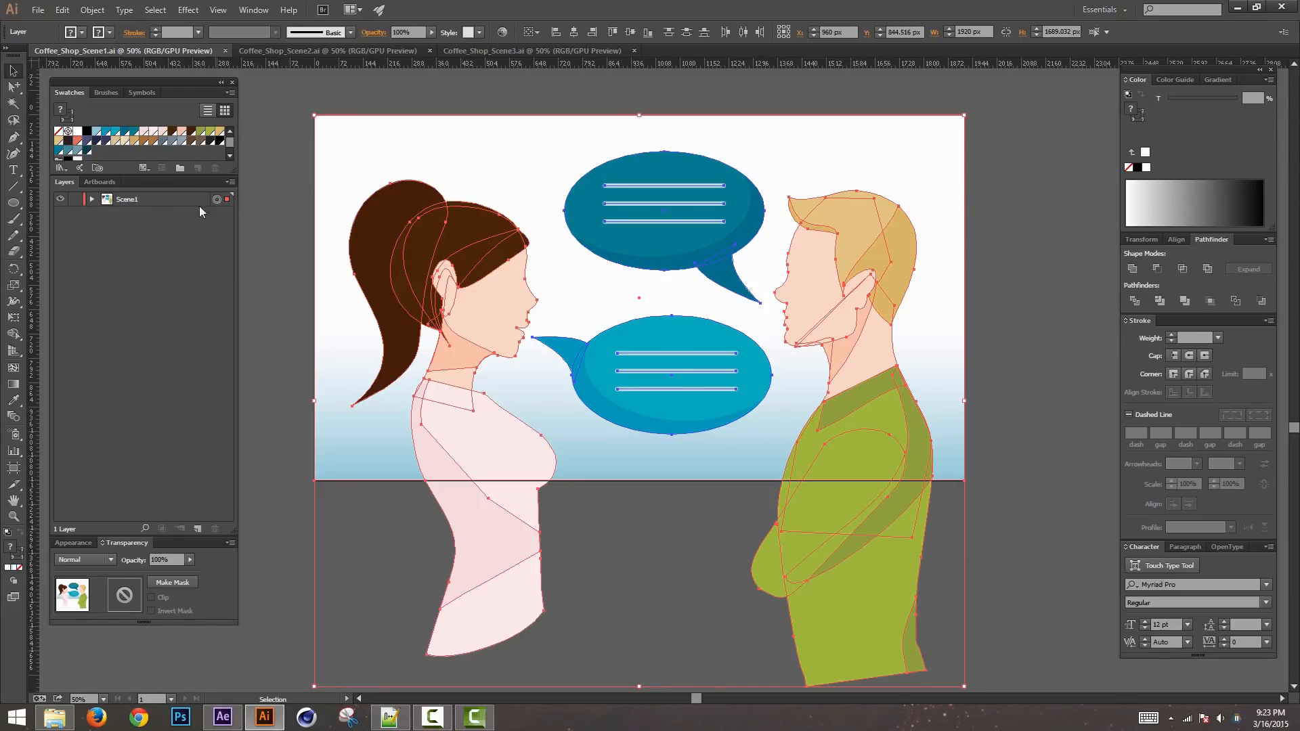
{"action": "left_click", "coordinate": [197, 528]}
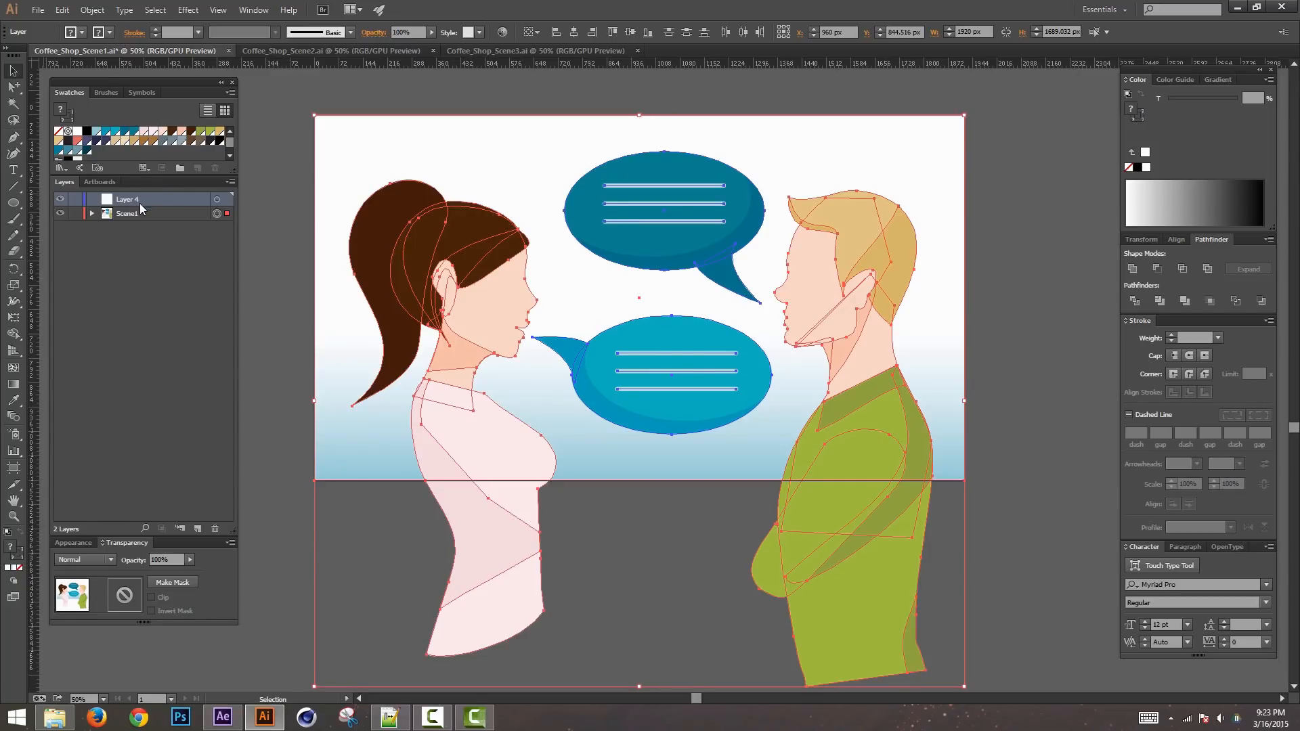
{"action": "left_click", "coordinate": [91, 213]}
{"action": "left_click", "coordinate": [161, 232]}
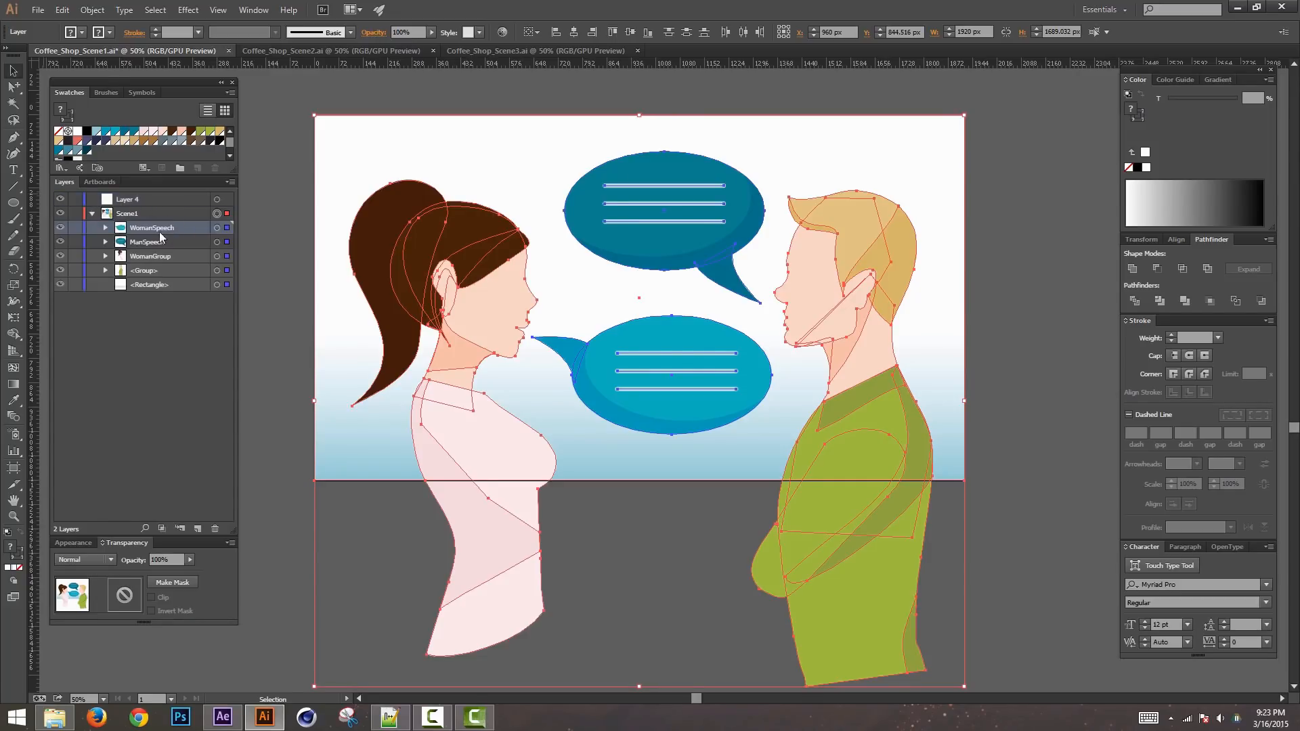
{"action": "left_click", "coordinate": [217, 228]}
{"action": "left_click", "coordinate": [217, 242]}
{"action": "left_click", "coordinate": [216, 256]}
{"action": "left_click", "coordinate": [217, 270]}
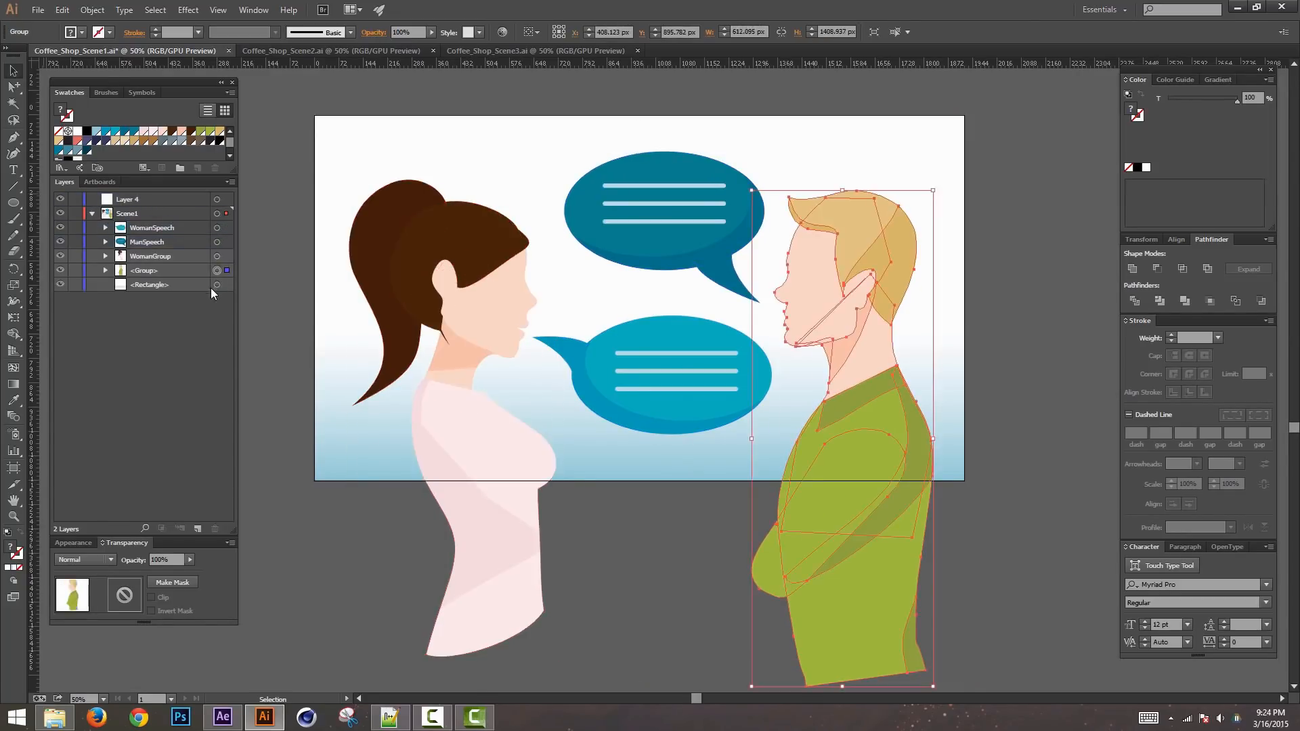
{"action": "left_click", "coordinate": [217, 284]}
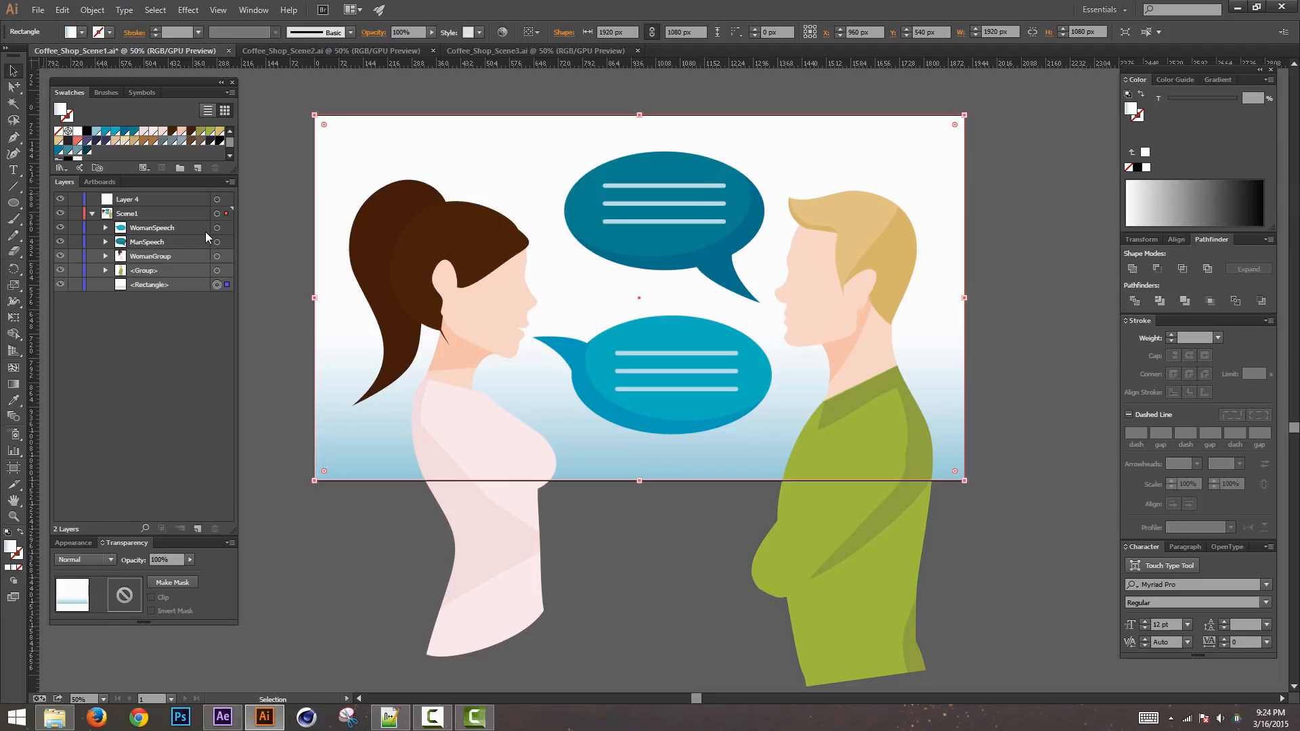
{"action": "left_click_drag", "start_coordinate": [195, 199], "coordinate": [215, 528]}
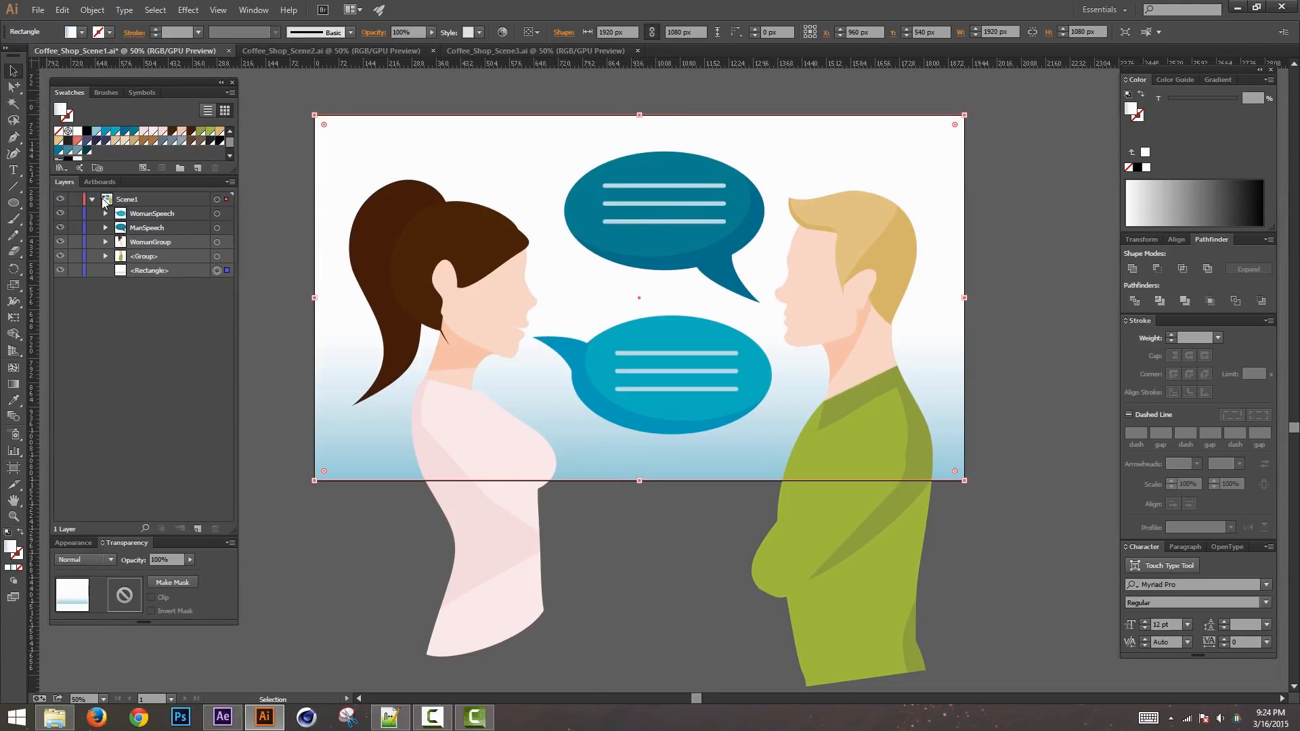
Step: Examine the elements inside Scene1 one by one, including the speech bubbles, woman and background rectangle, and select the whole layer's artwork
{"action": "left_click", "coordinate": [92, 199]}
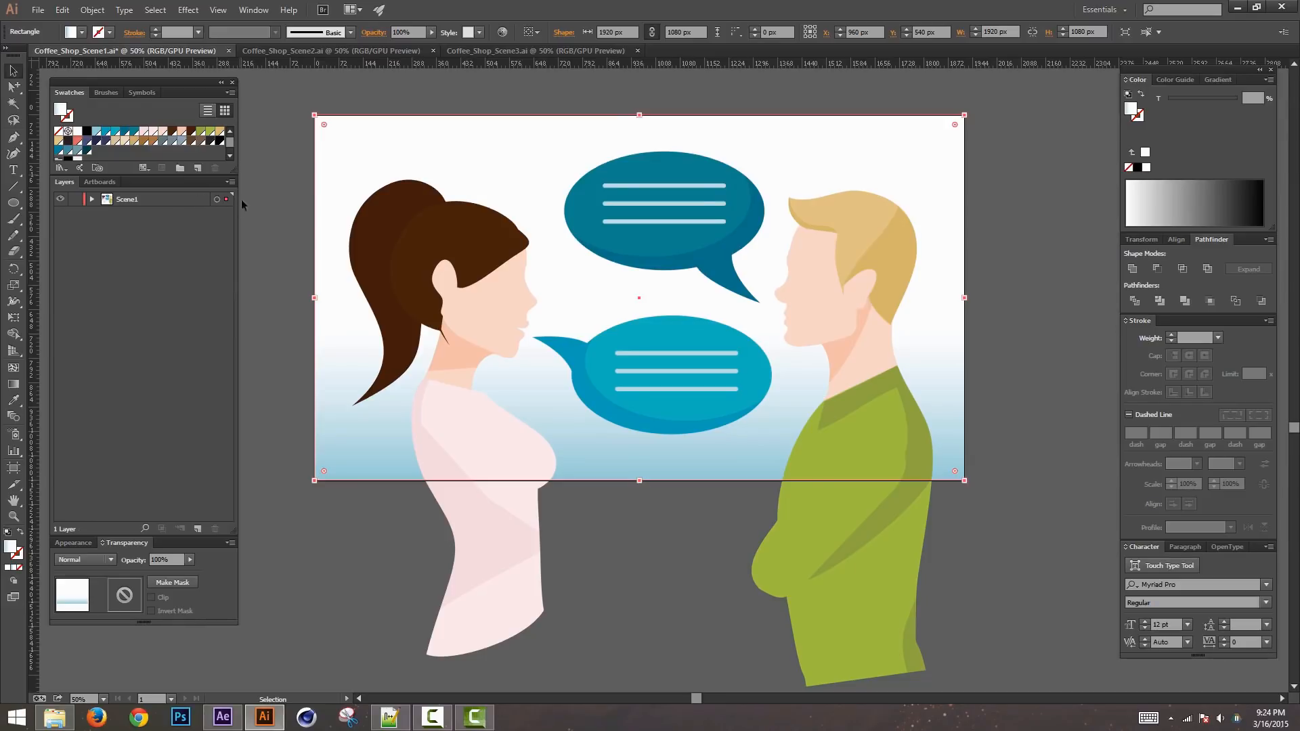
{"action": "left_click", "coordinate": [92, 199]}
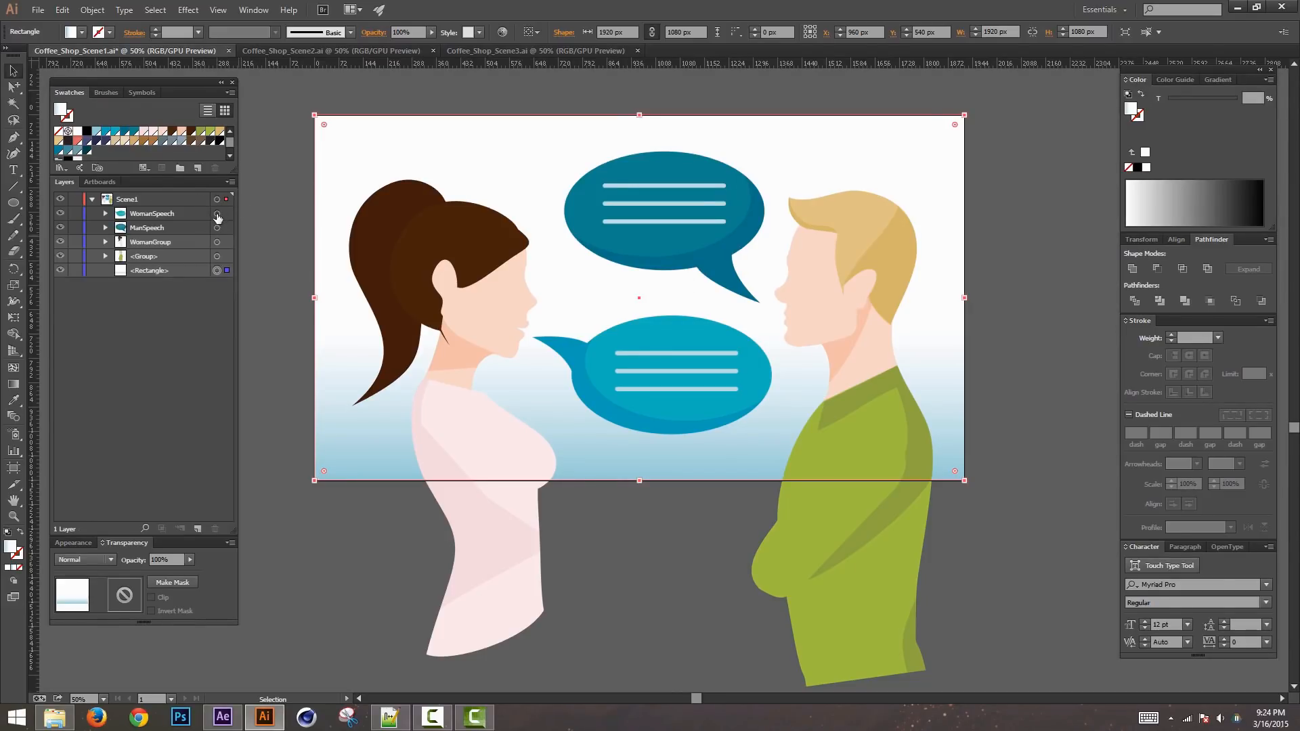
{"action": "left_click", "coordinate": [217, 215]}
{"action": "left_click", "coordinate": [217, 227]}
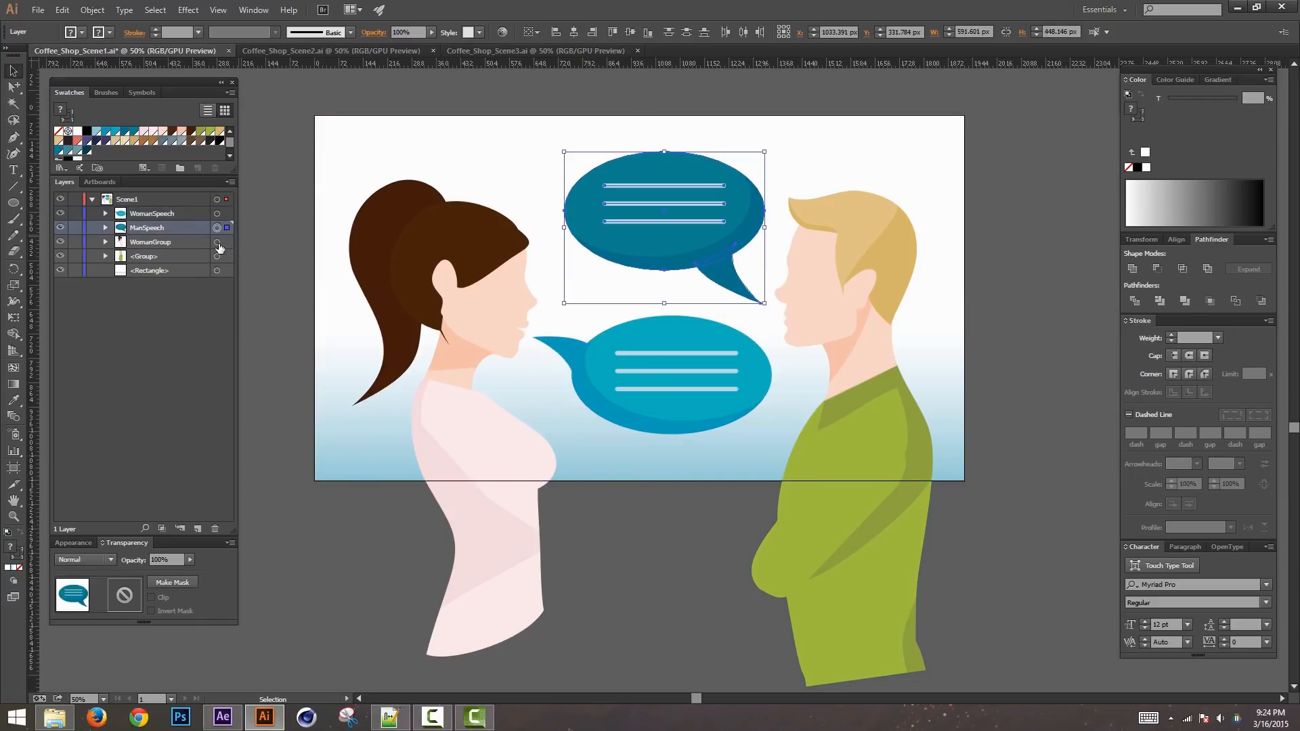
{"action": "left_click", "coordinate": [217, 242]}
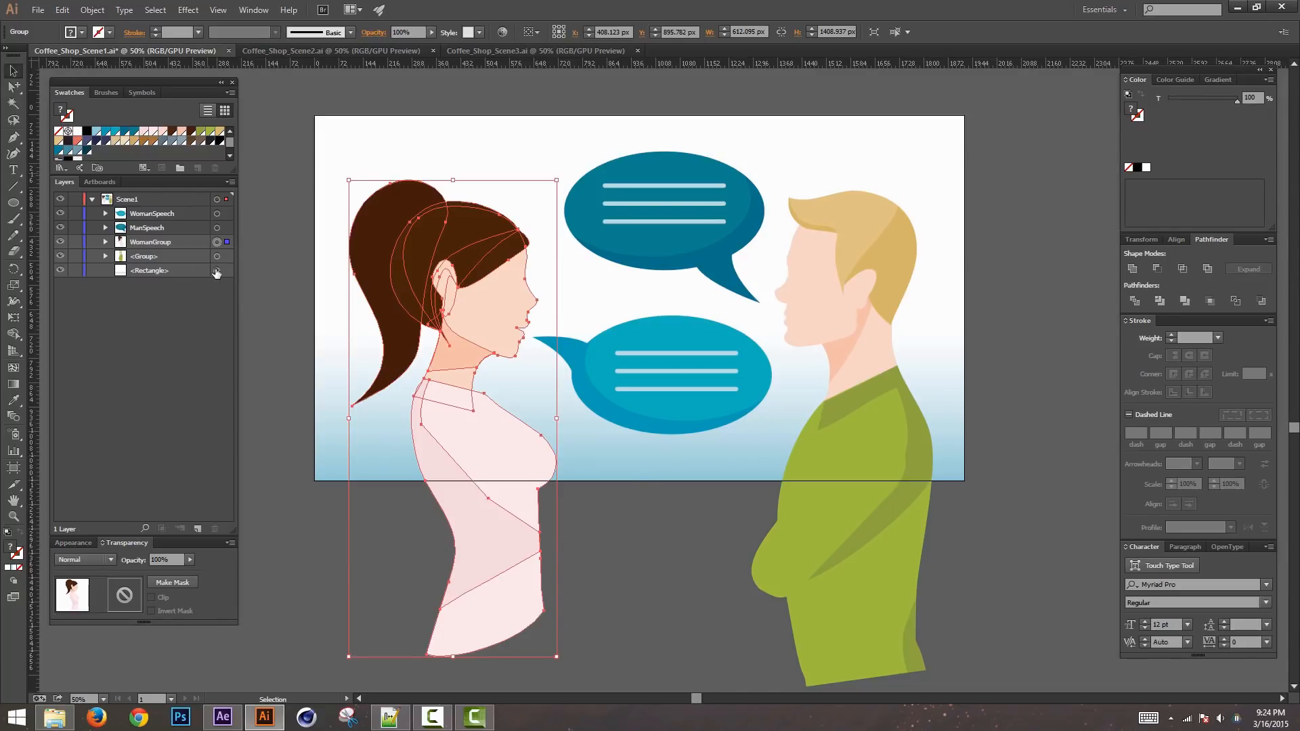
{"action": "left_click", "coordinate": [217, 270]}
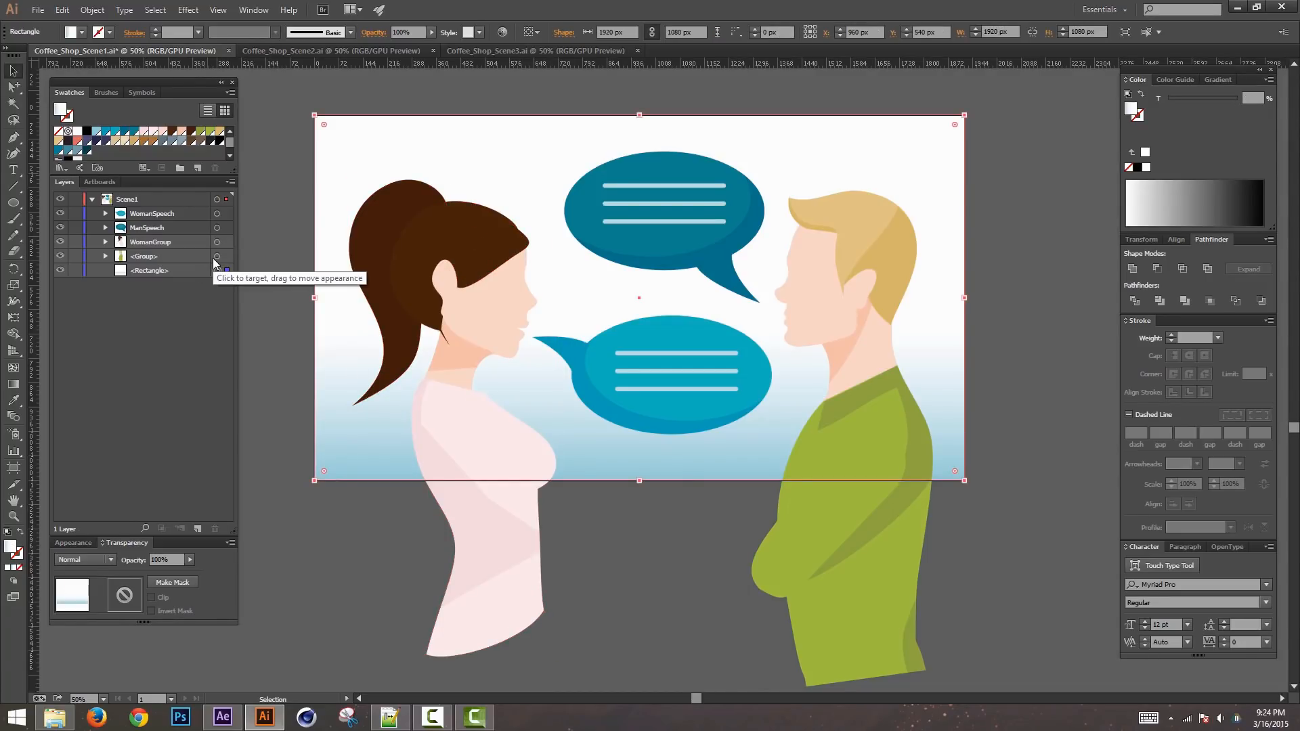
{"action": "left_click", "coordinate": [216, 199]}
{"action": "left_click", "coordinate": [92, 199]}
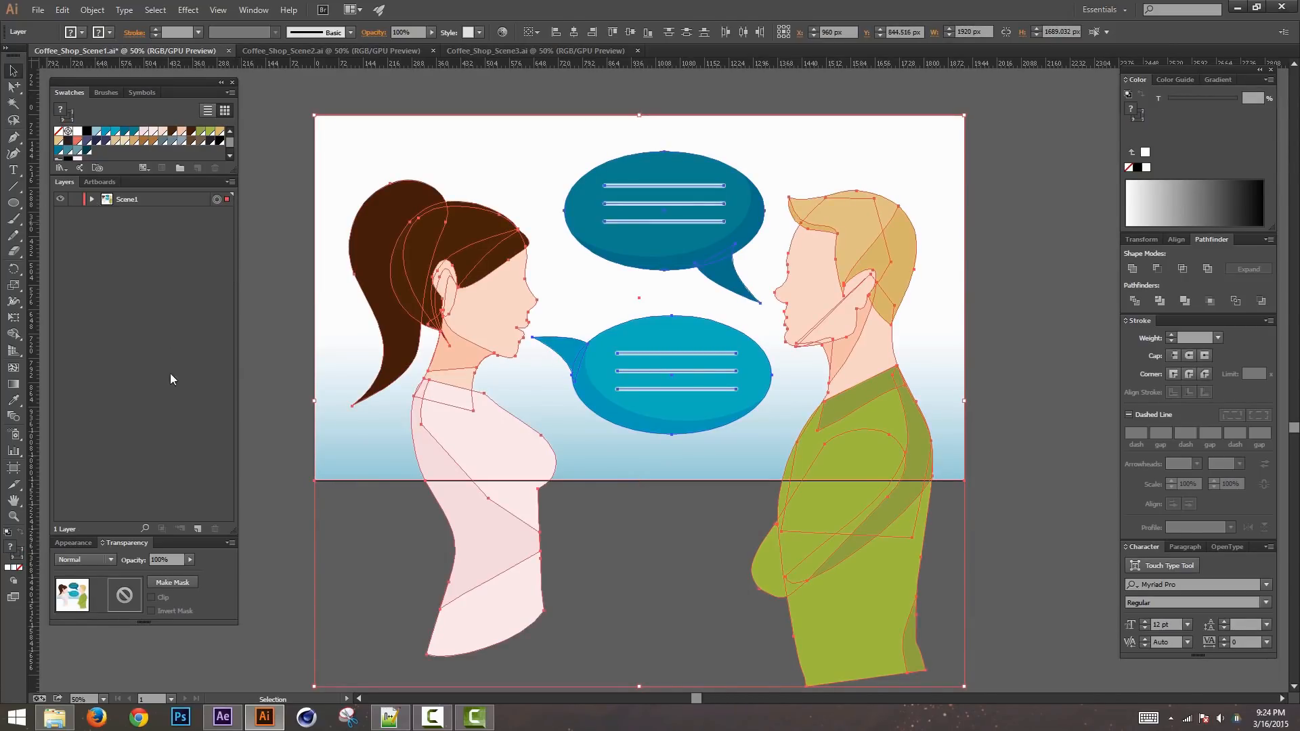
Step: Check the Release to Layers (Sequence) command for the Scene1 artwork
{"action": "left_click", "coordinate": [279, 182]}
{"action": "left_click", "coordinate": [223, 199]}
{"action": "left_click", "coordinate": [231, 181]}
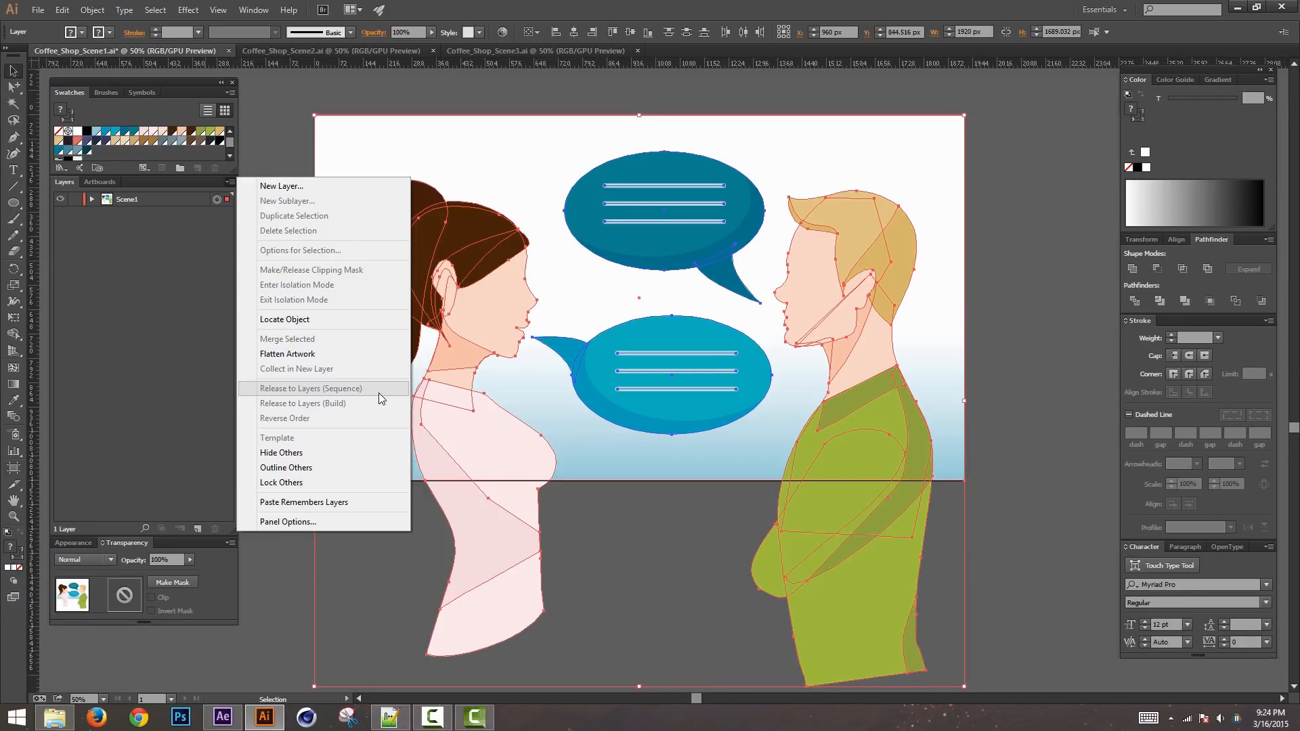
{"action": "left_click", "coordinate": [186, 327]}
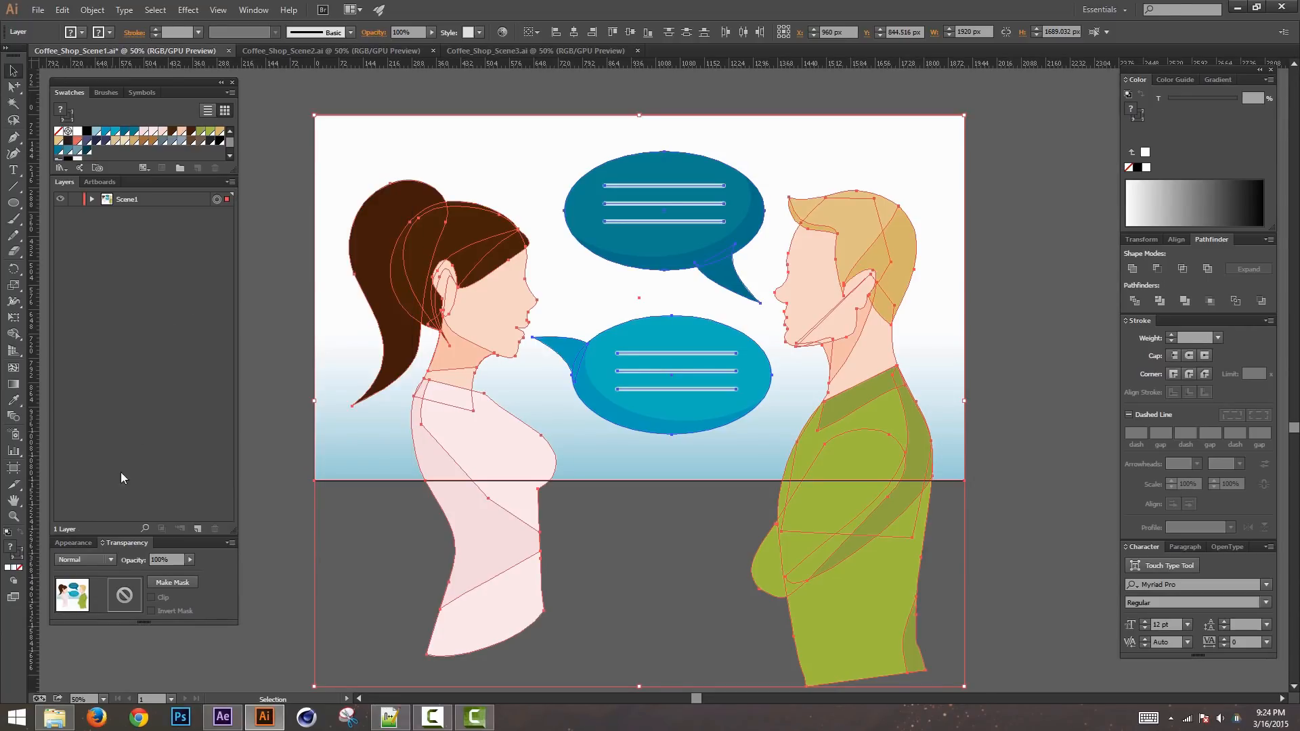
Step: Add an empty new layer, select the Scene1 layer and split its elements using Release to Layers (Sequence)
{"action": "left_click", "coordinate": [197, 528]}
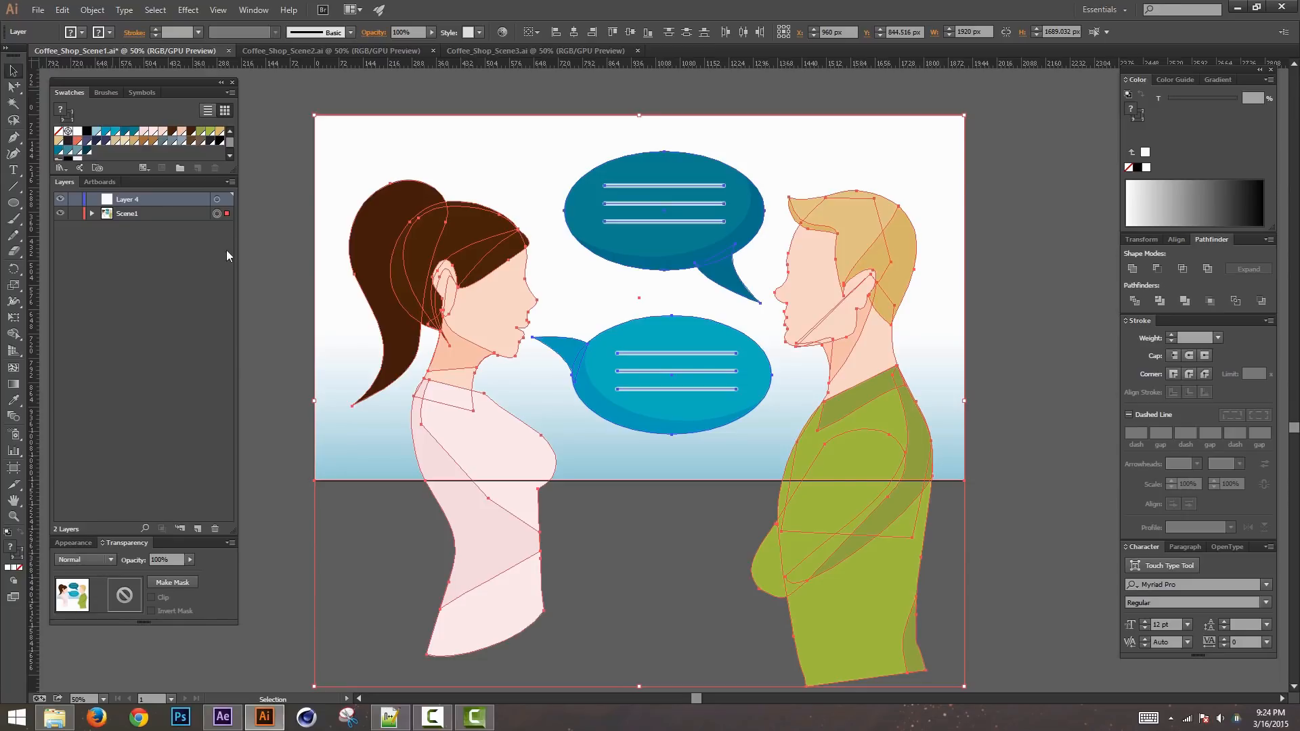
{"action": "left_click", "coordinate": [213, 235]}
{"action": "left_click", "coordinate": [217, 200]}
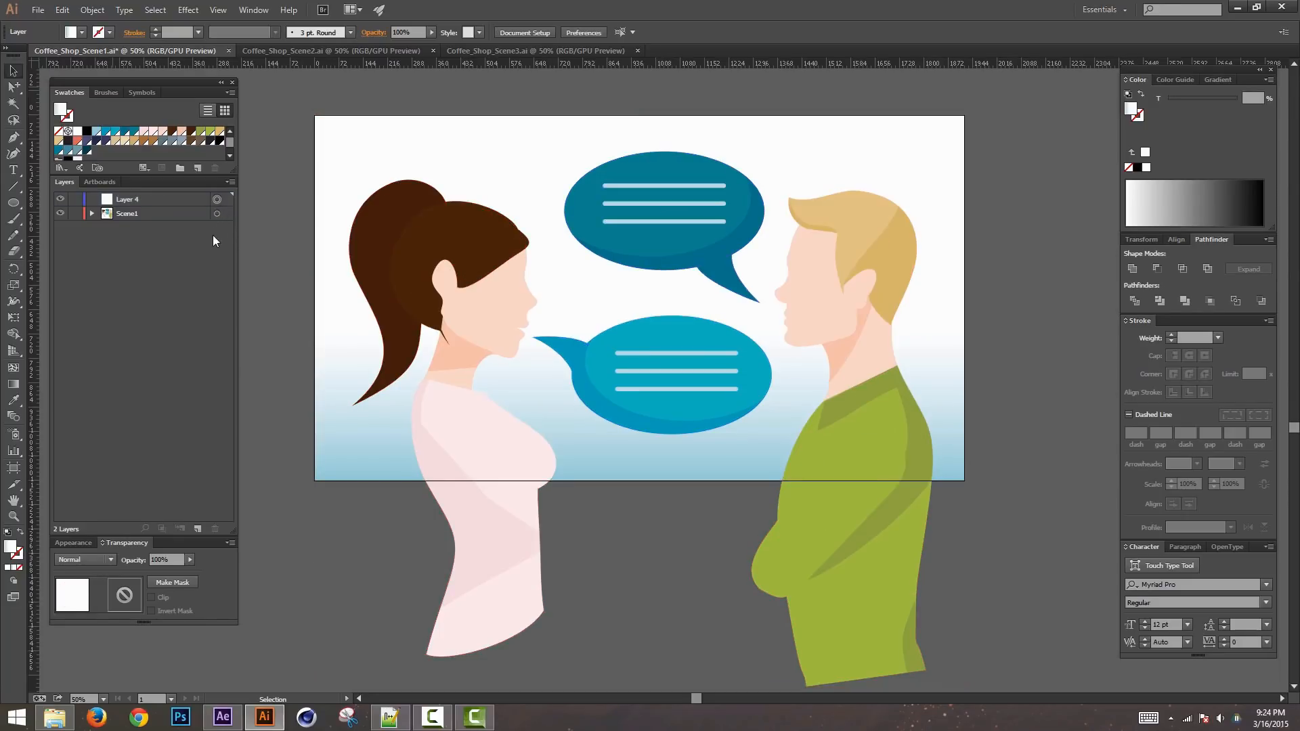
{"action": "left_click", "coordinate": [217, 214]}
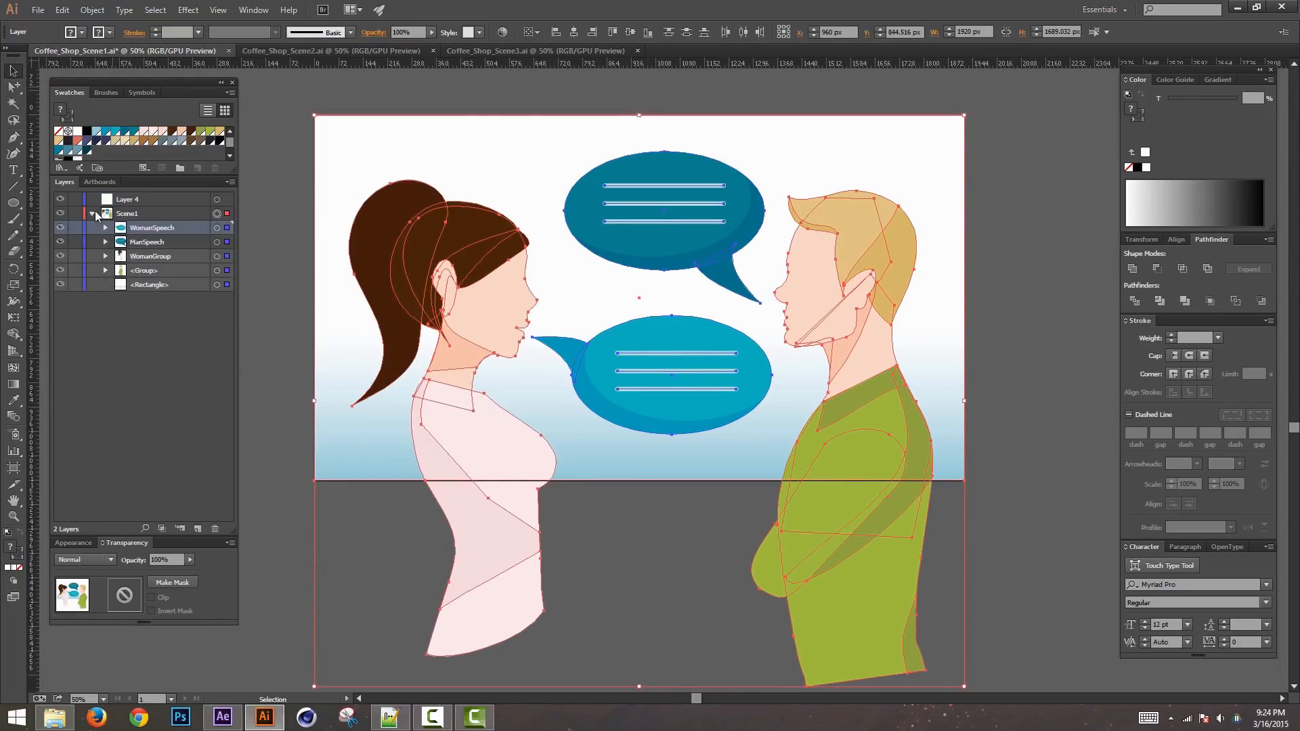
{"action": "left_click", "coordinate": [92, 214]}
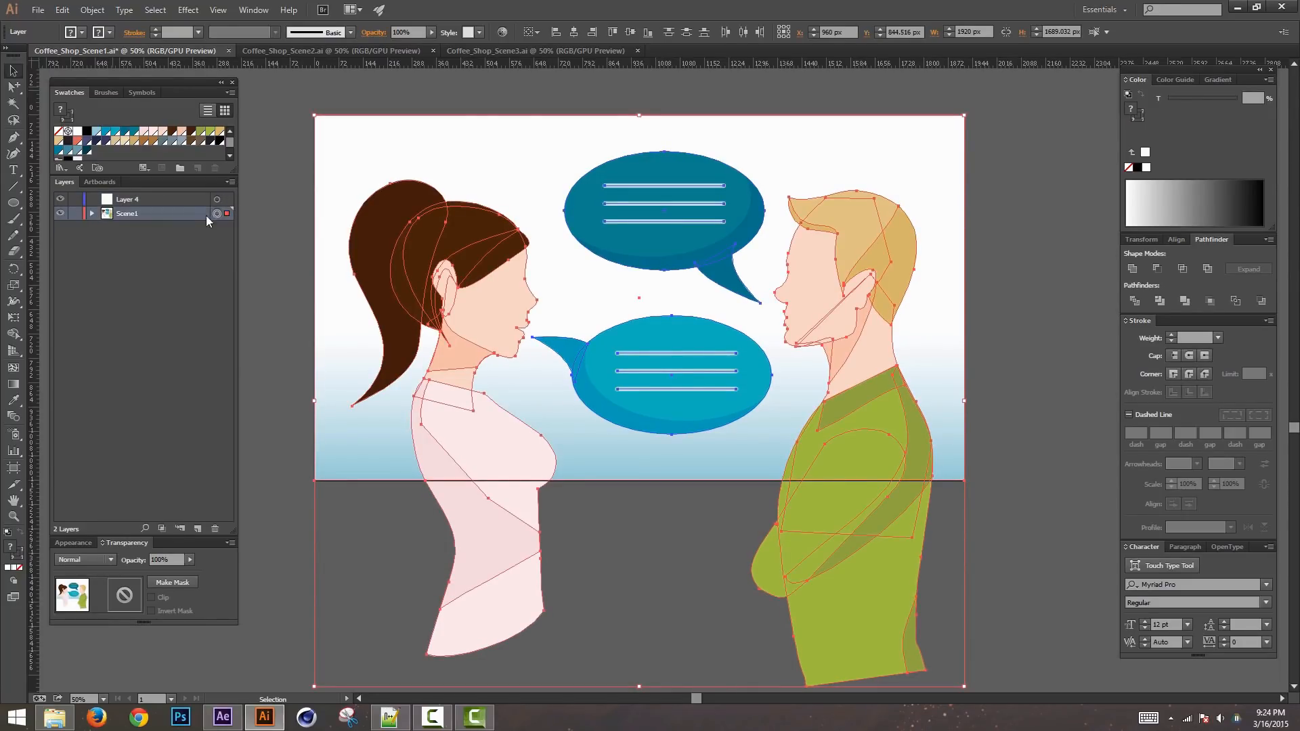
{"action": "left_click", "coordinate": [230, 183]}
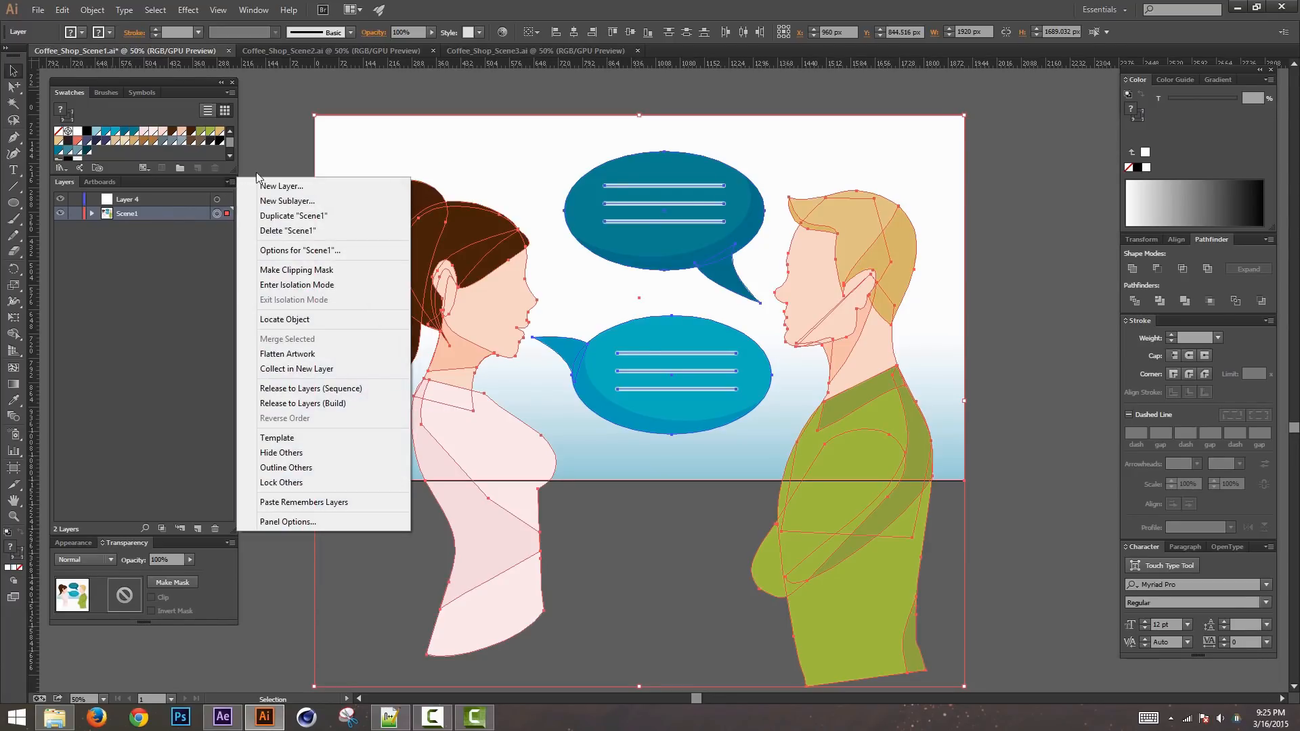
{"action": "left_click", "coordinate": [361, 390]}
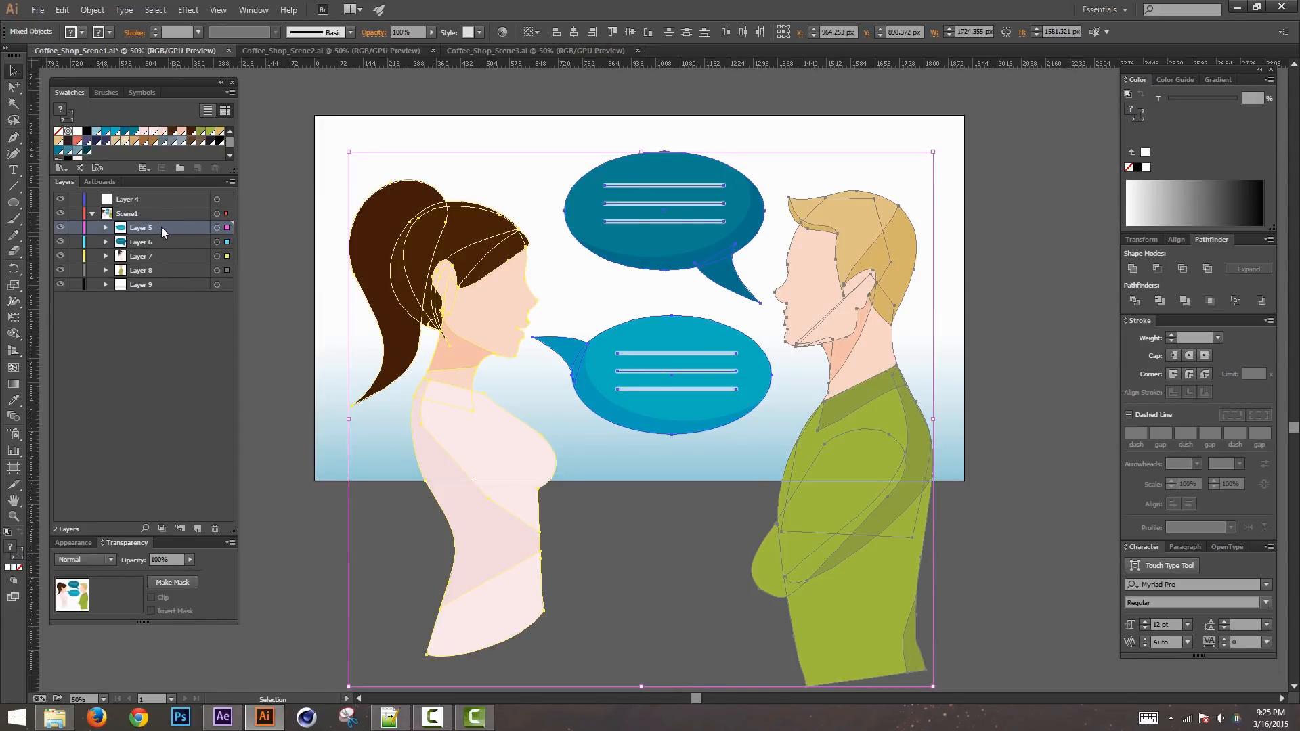
Step: Move Layers 5 to 8 out of Scene1 to the top level and delete the empty Layer 4
{"action": "mouse_move", "coordinate": [155, 226]}
{"action": "left_mouse_down"}
{"action": "mouse_move", "coordinate": [157, 207]}
{"action": "mouse_move", "coordinate": [142, 233]}
{"action": "mouse_move", "coordinate": [155, 249]}
{"action": "left_mouse_up"}
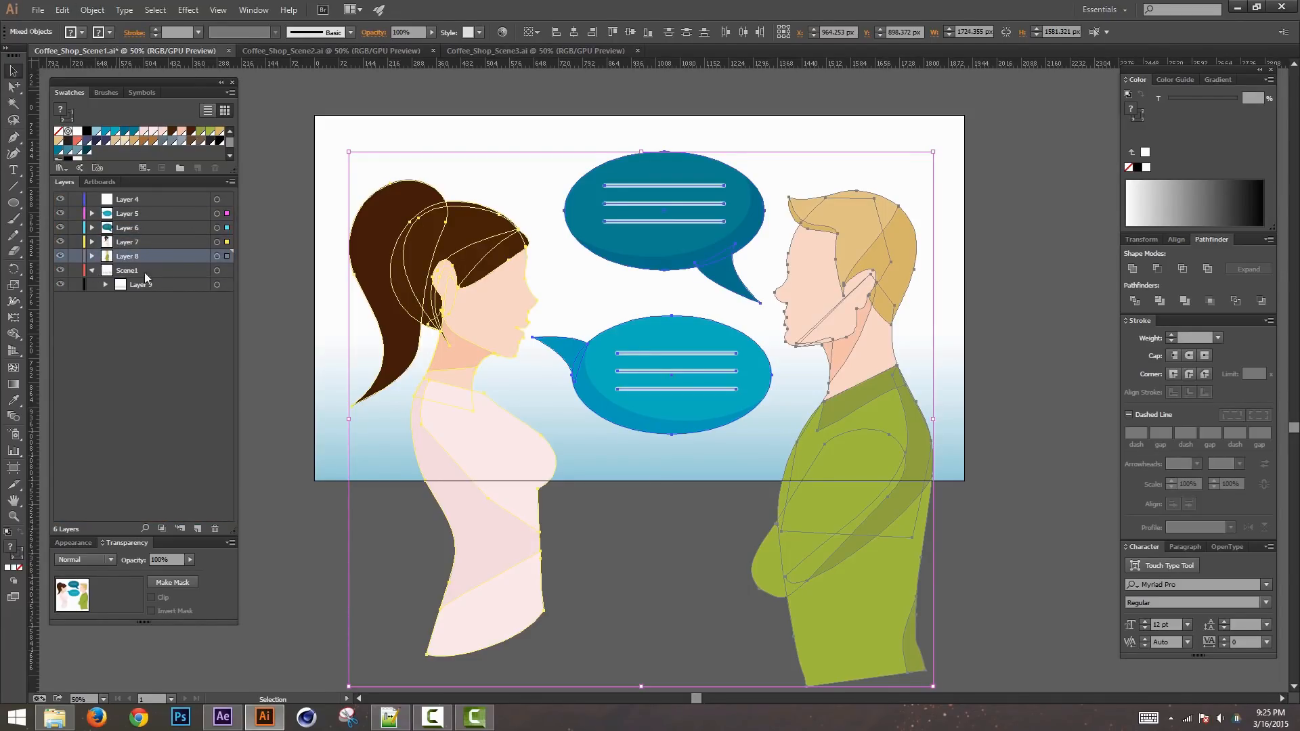
{"action": "left_click", "coordinate": [216, 285]}
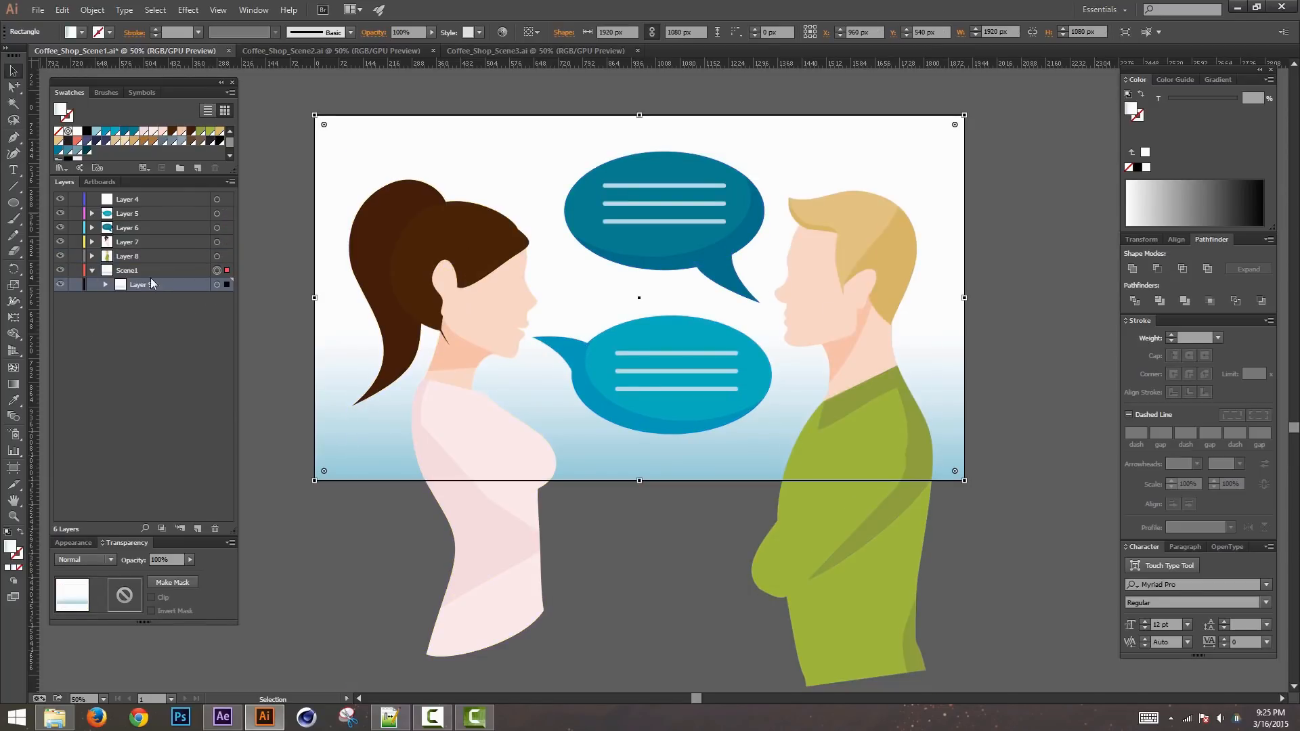
{"action": "double_click", "coordinate": [91, 271]}
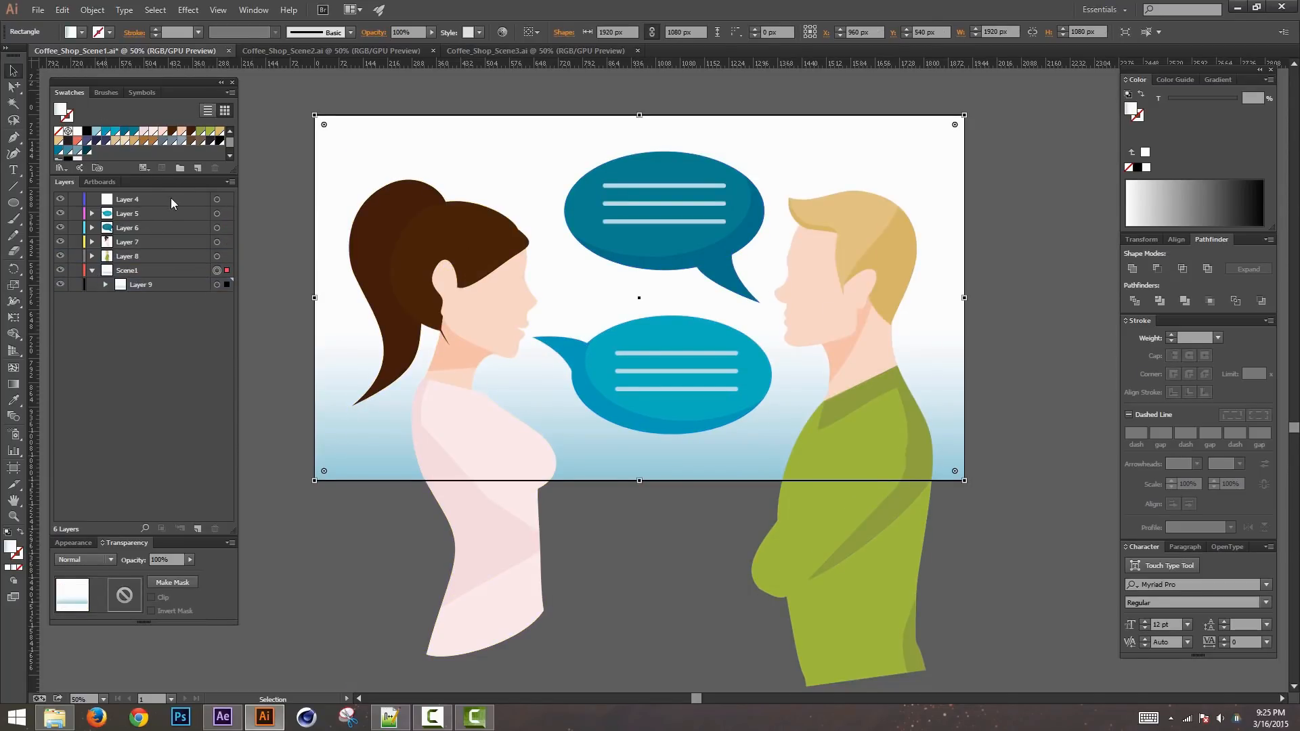
{"action": "left_click_drag", "start_coordinate": [170, 199], "coordinate": [216, 529]}
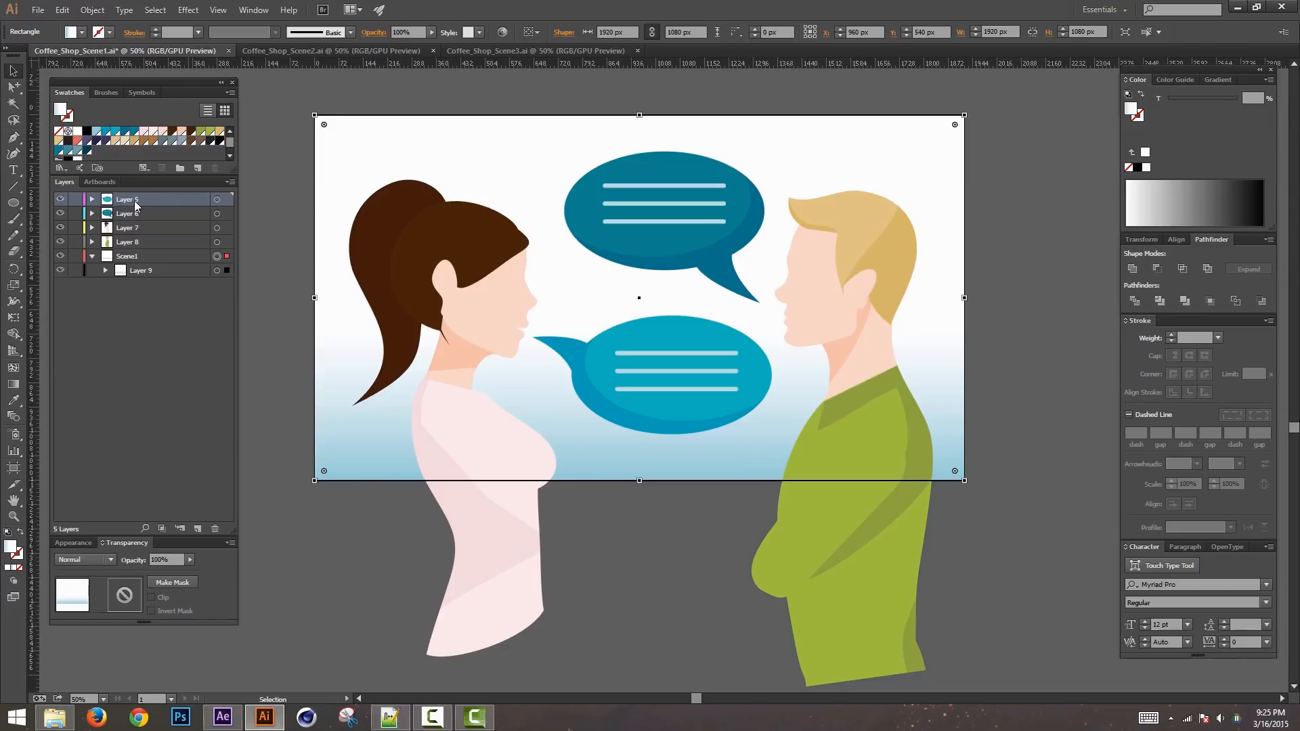
{"action": "left_click", "coordinate": [98, 270]}
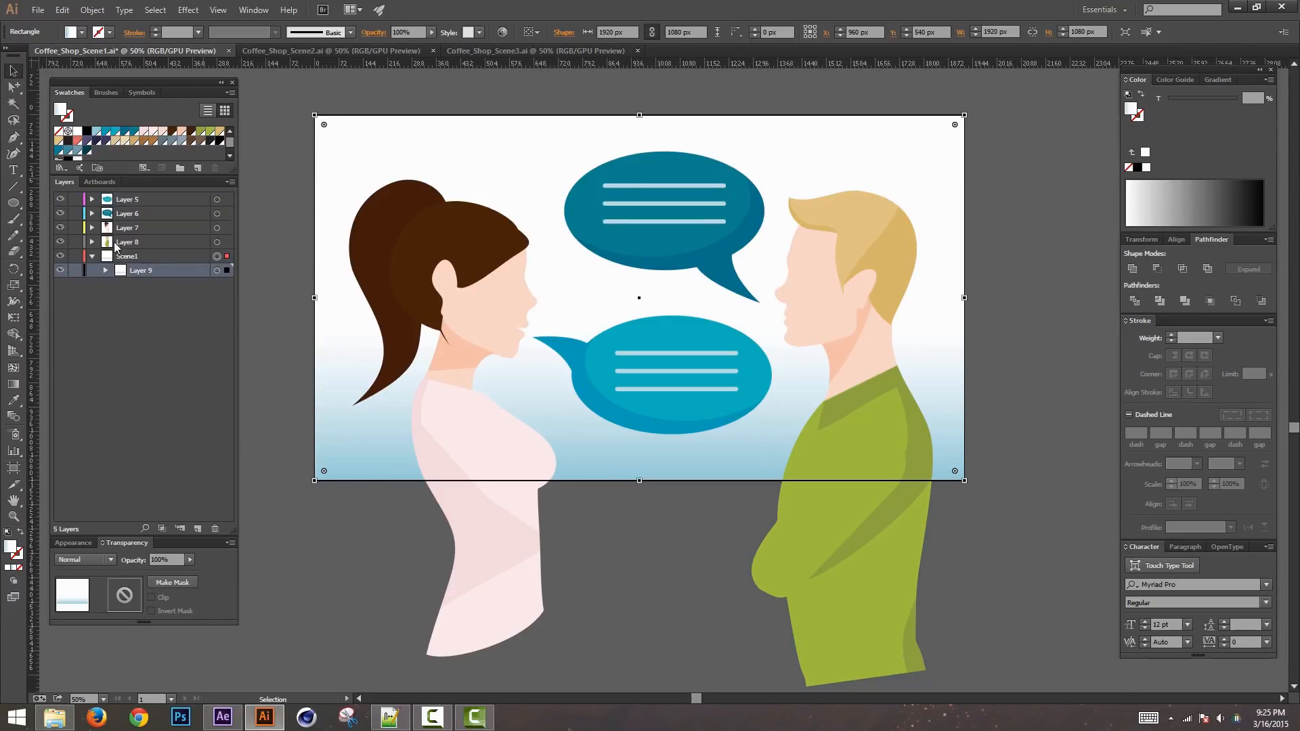
{"action": "left_click", "coordinate": [93, 256]}
Step: Rename the Scene1 layer holding the gradient rectangle as Background
{"action": "left_click", "coordinate": [147, 260]}
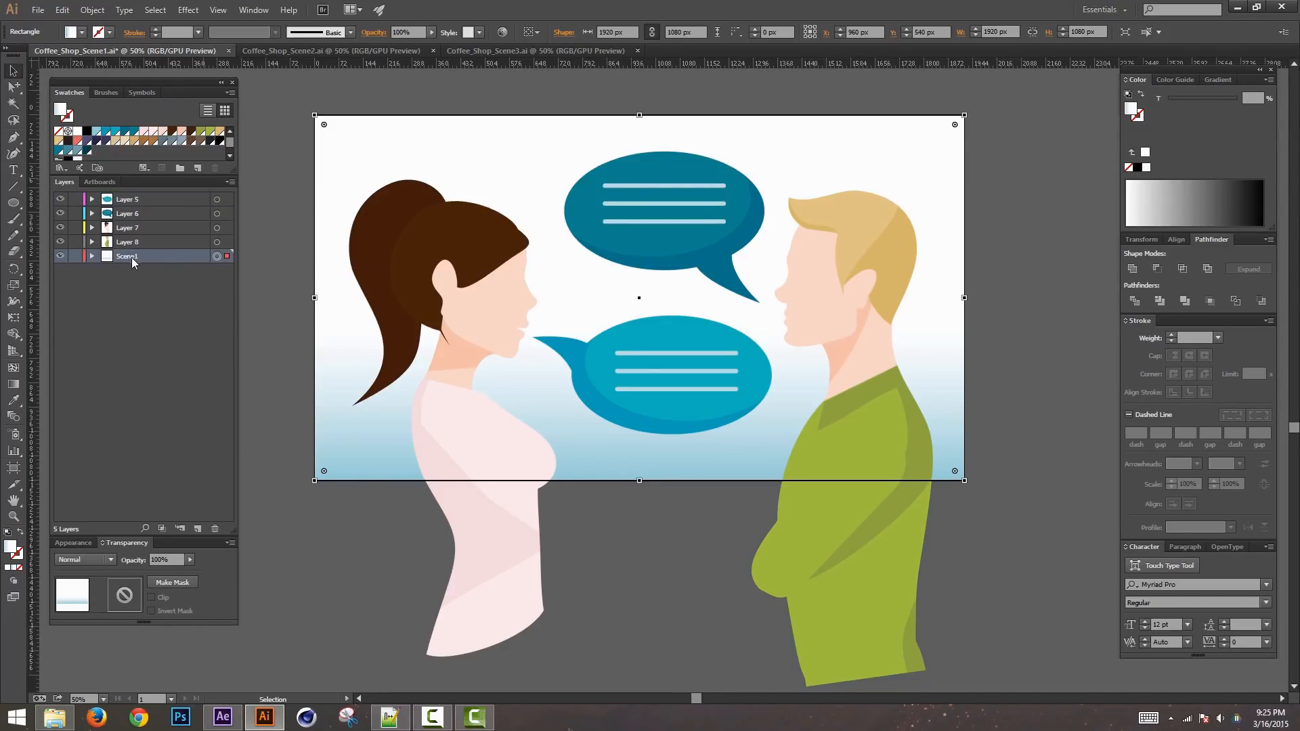
{"action": "key", "text": "Return"}
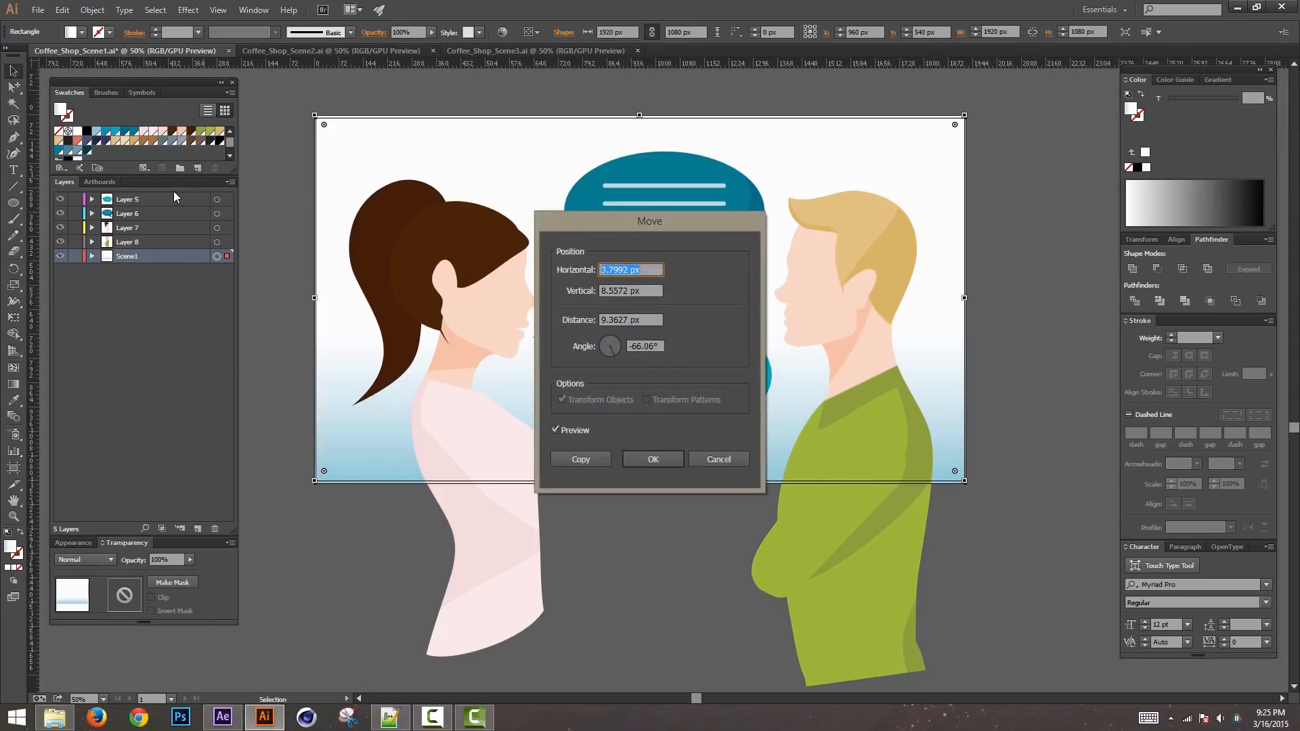
{"action": "left_click", "coordinate": [719, 460]}
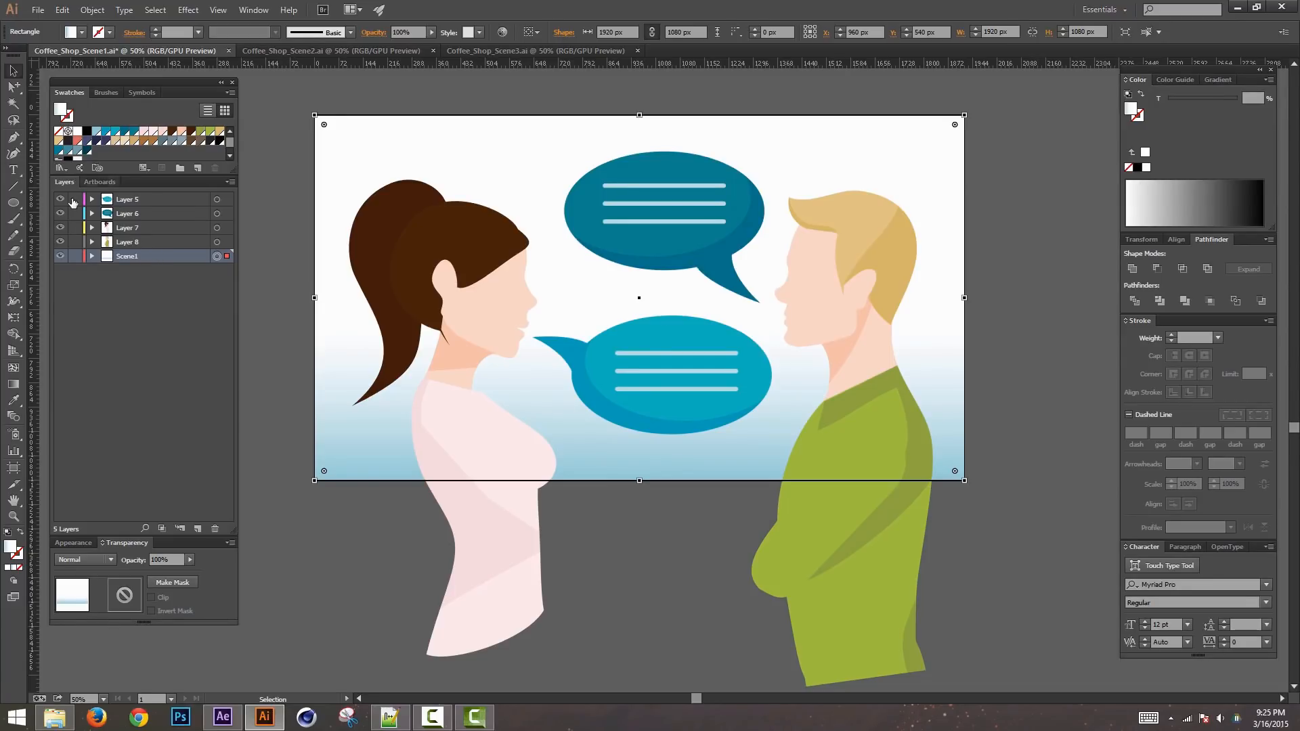
{"action": "double_click", "coordinate": [125, 257]}
{"action": "type", "text": "Background"}
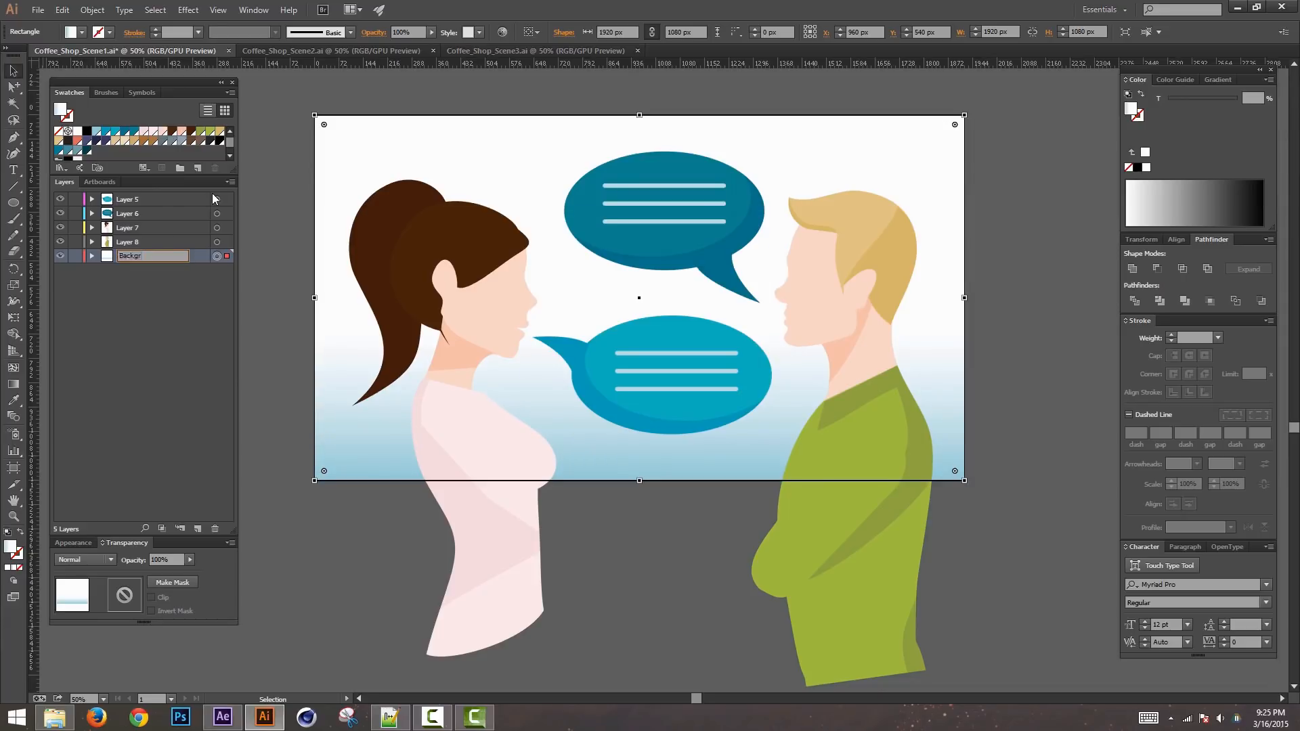
Step: Rename the man's layer Man, the woman's layer Lady, and the bubble layers Man Speach Bubble and Lady Speach Bubble
{"action": "double_click", "coordinate": [127, 242]}
{"action": "type", "text": "Man"}
{"action": "double_click", "coordinate": [126, 228]}
{"action": "type", "text": "Lady"}
{"action": "left_click", "coordinate": [217, 213]}
{"action": "double_click", "coordinate": [127, 214]}
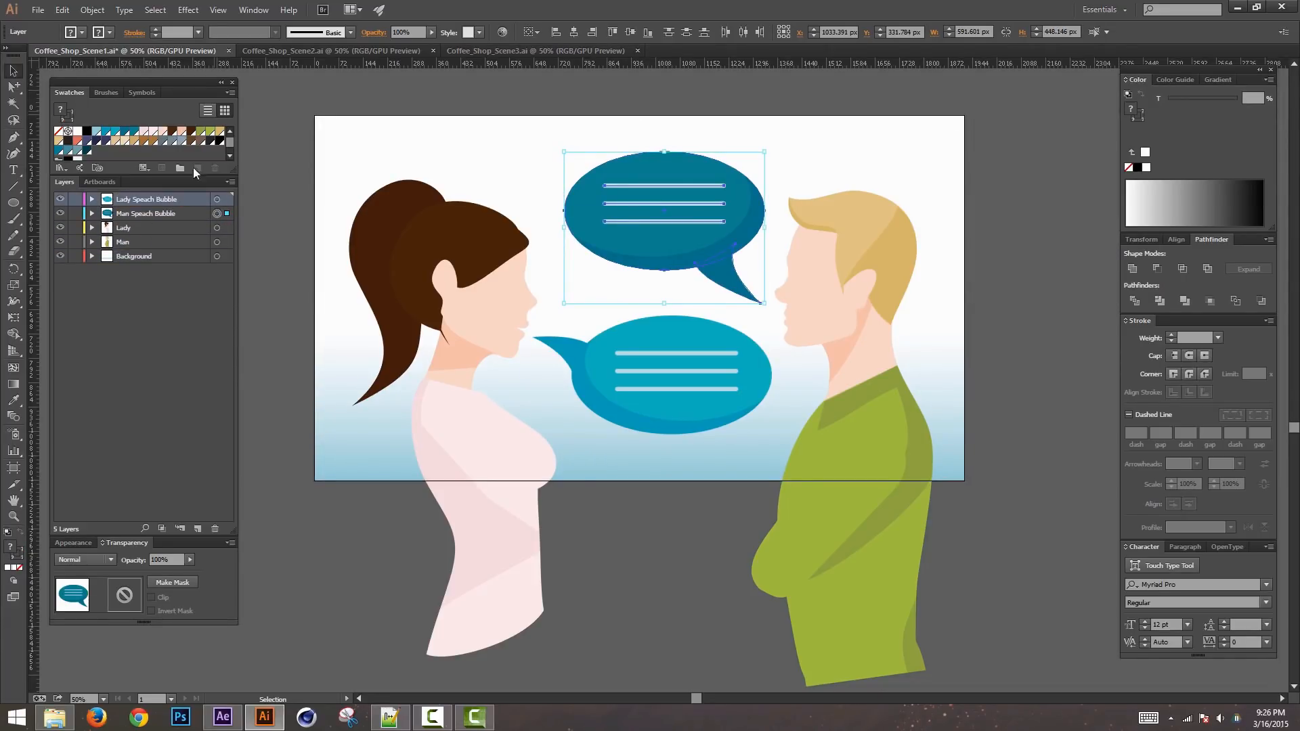
Step: Check the artwork on the two speech bubble layers, save Coffee_Shop_Scene1.ai and switch to After Effects
{"action": "left_click", "coordinate": [216, 200]}
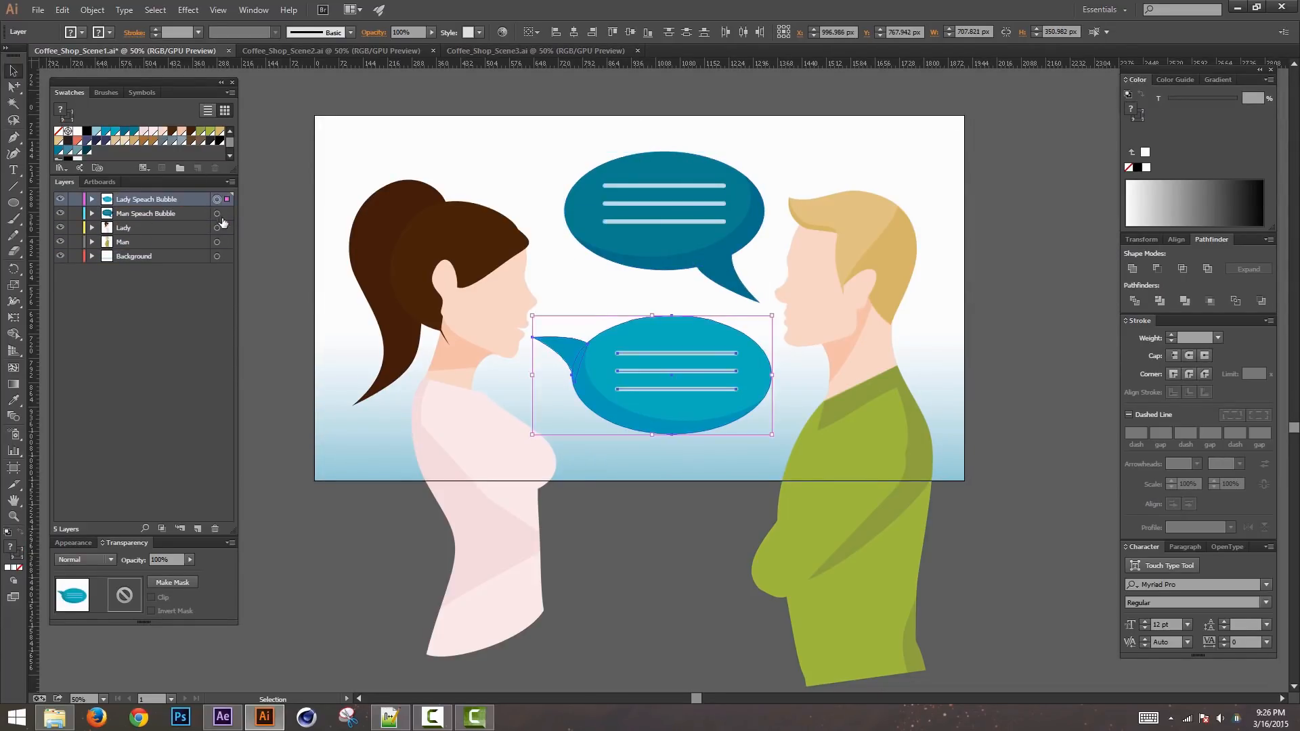
{"action": "left_click", "coordinate": [217, 213]}
{"action": "left_click", "coordinate": [91, 214]}
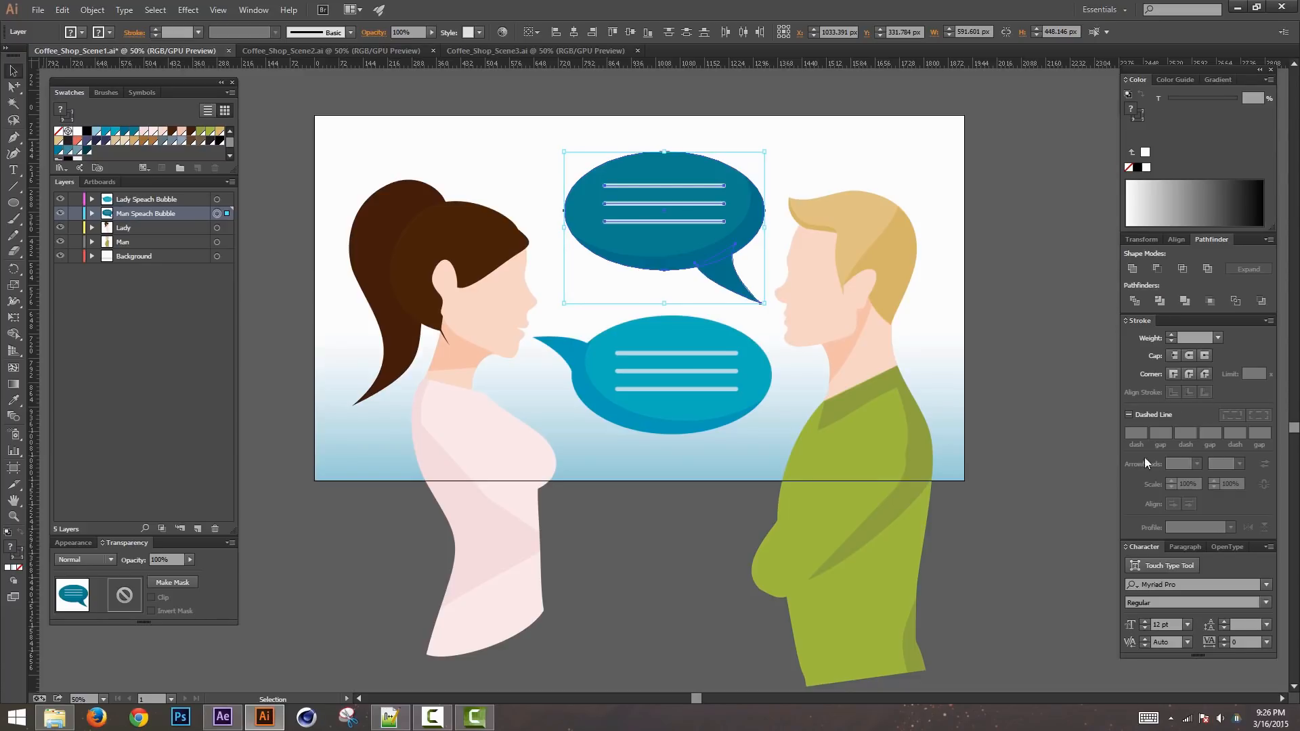
{"action": "left_click", "coordinate": [185, 327]}
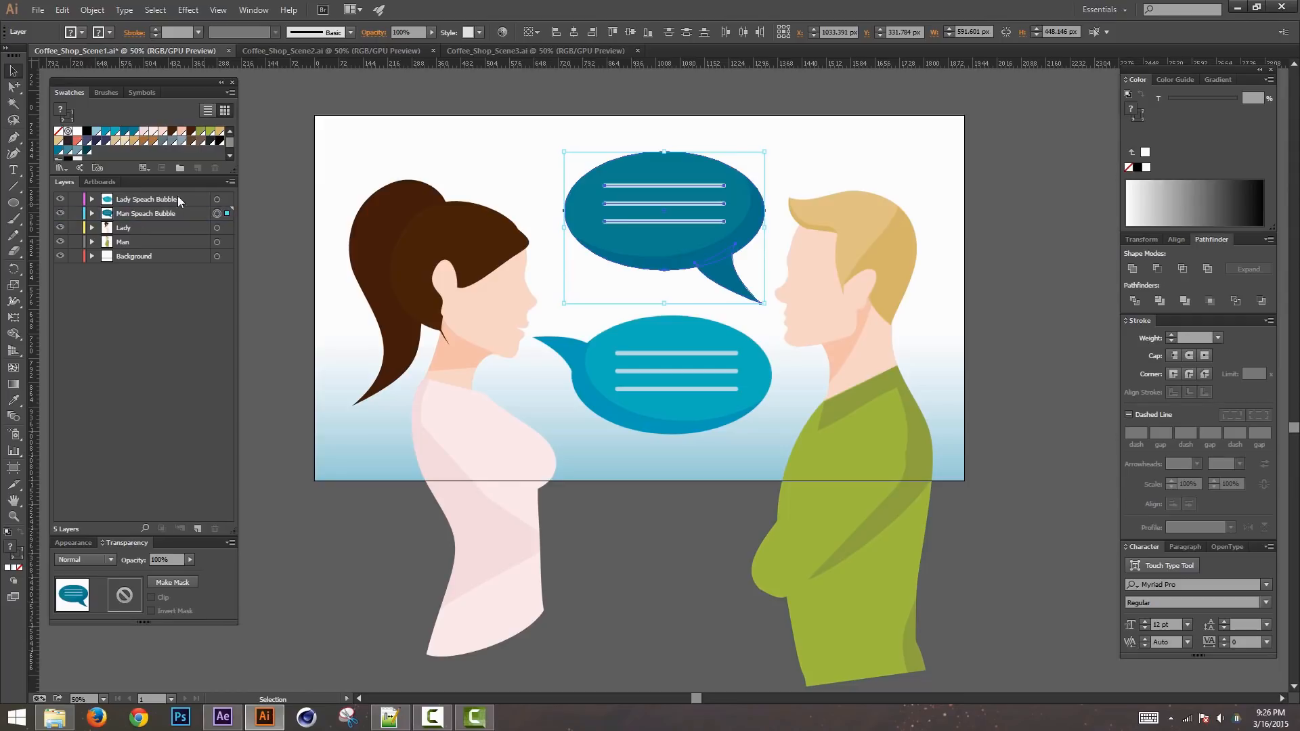
{"action": "key", "text": "ctrl+s"}
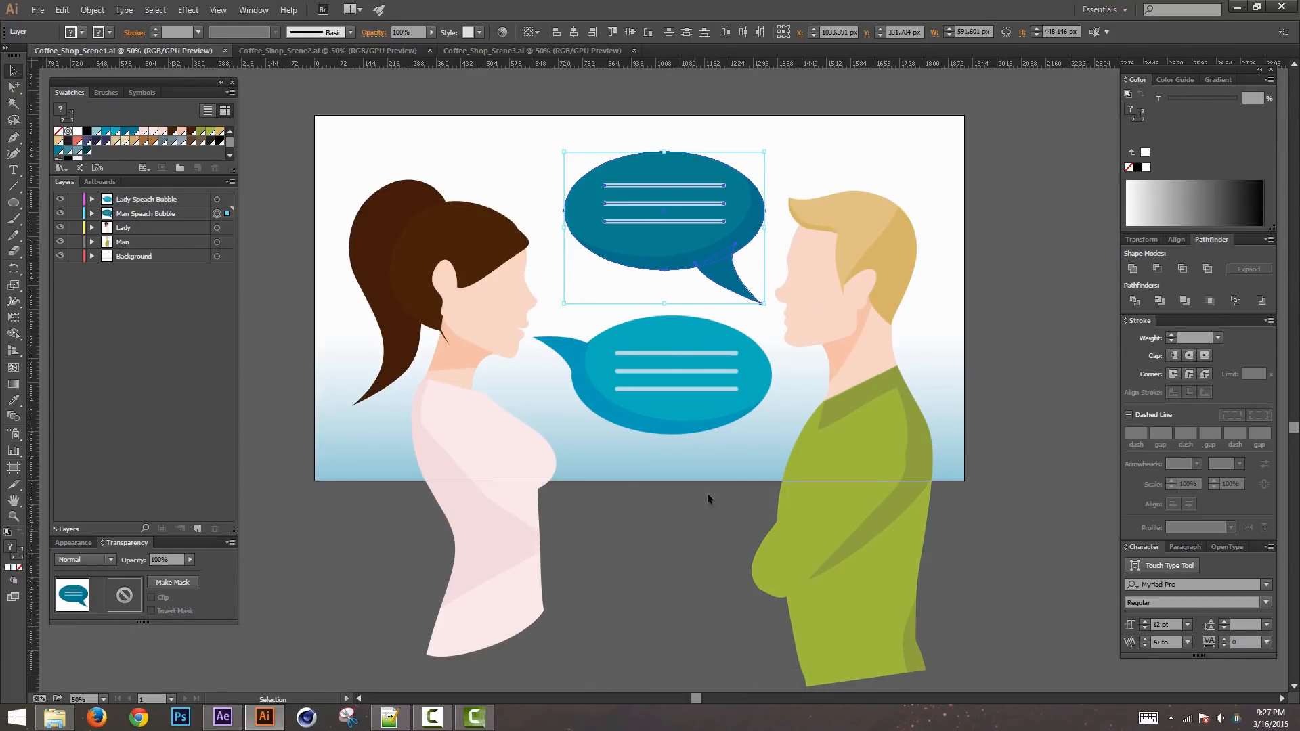
{"action": "key", "text": "alt+Tab"}
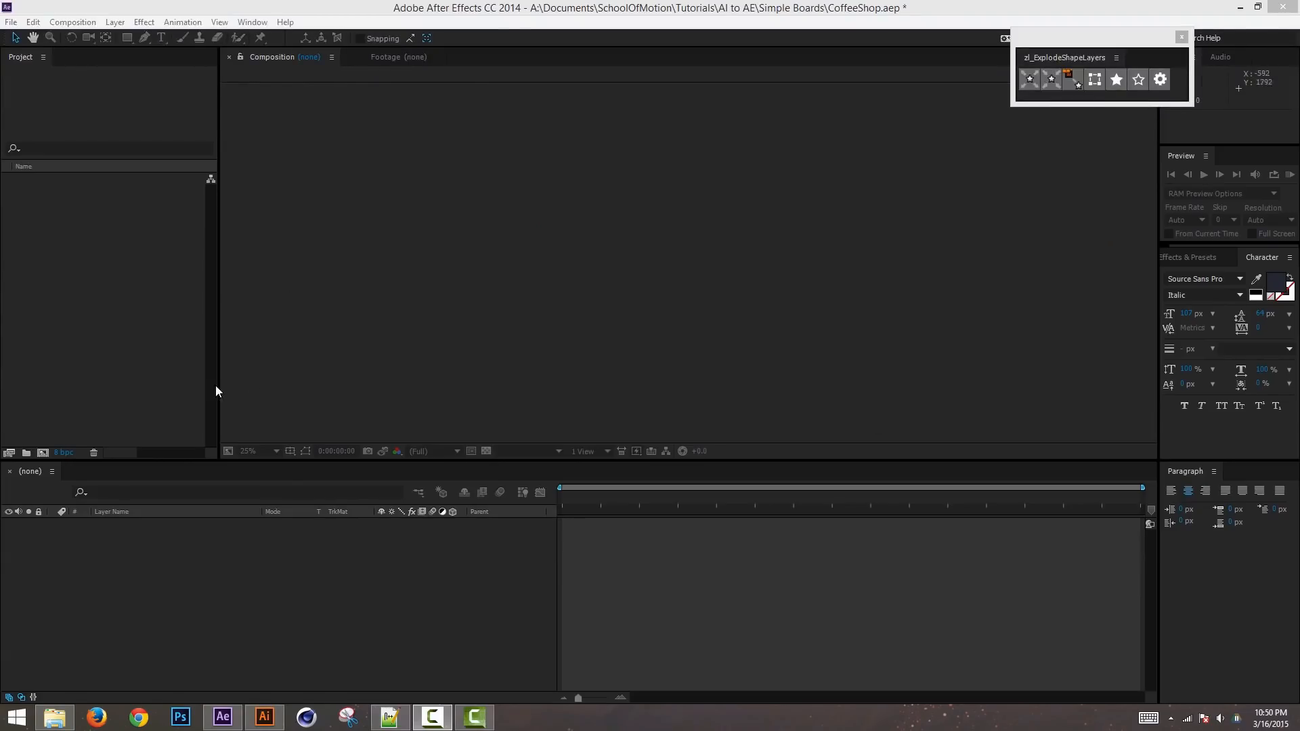
Step: Import Coffee_Shop_Scene1 as footage with merged layers
{"action": "left_click", "coordinate": [58, 302]}
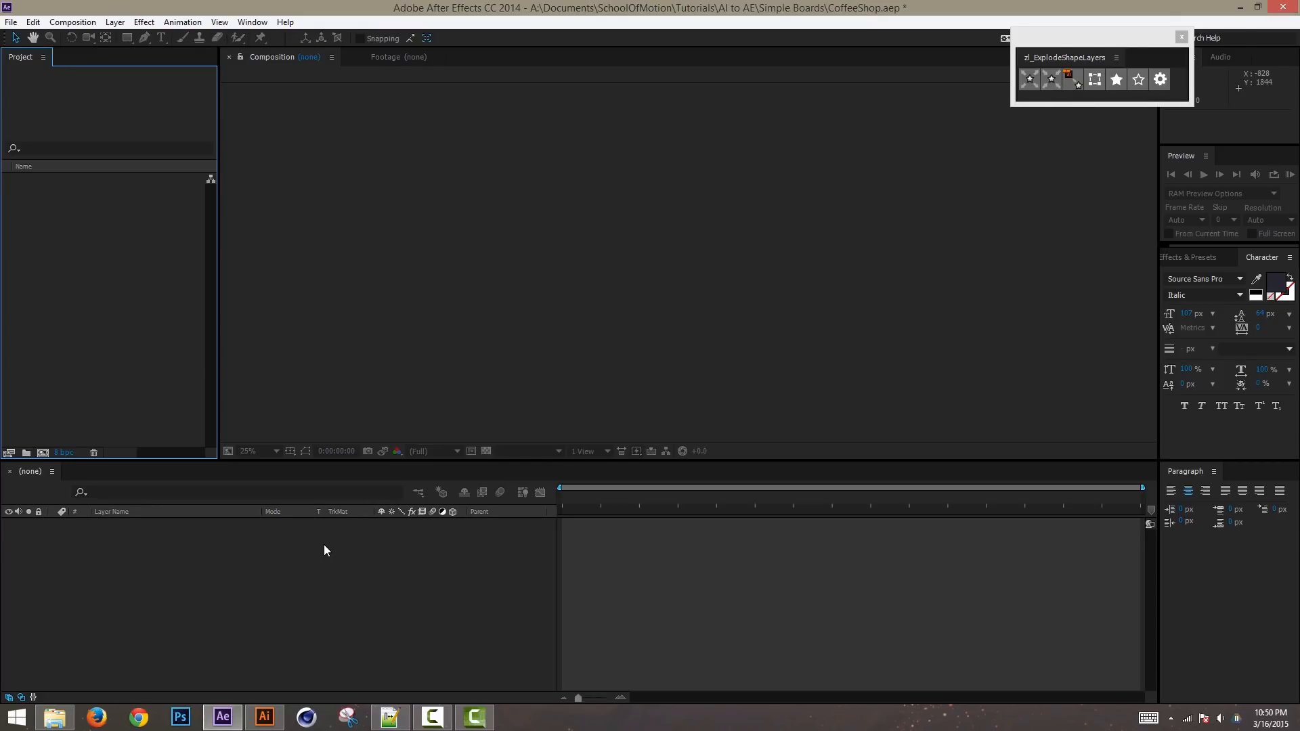
{"action": "key", "text": "ctrl+i"}
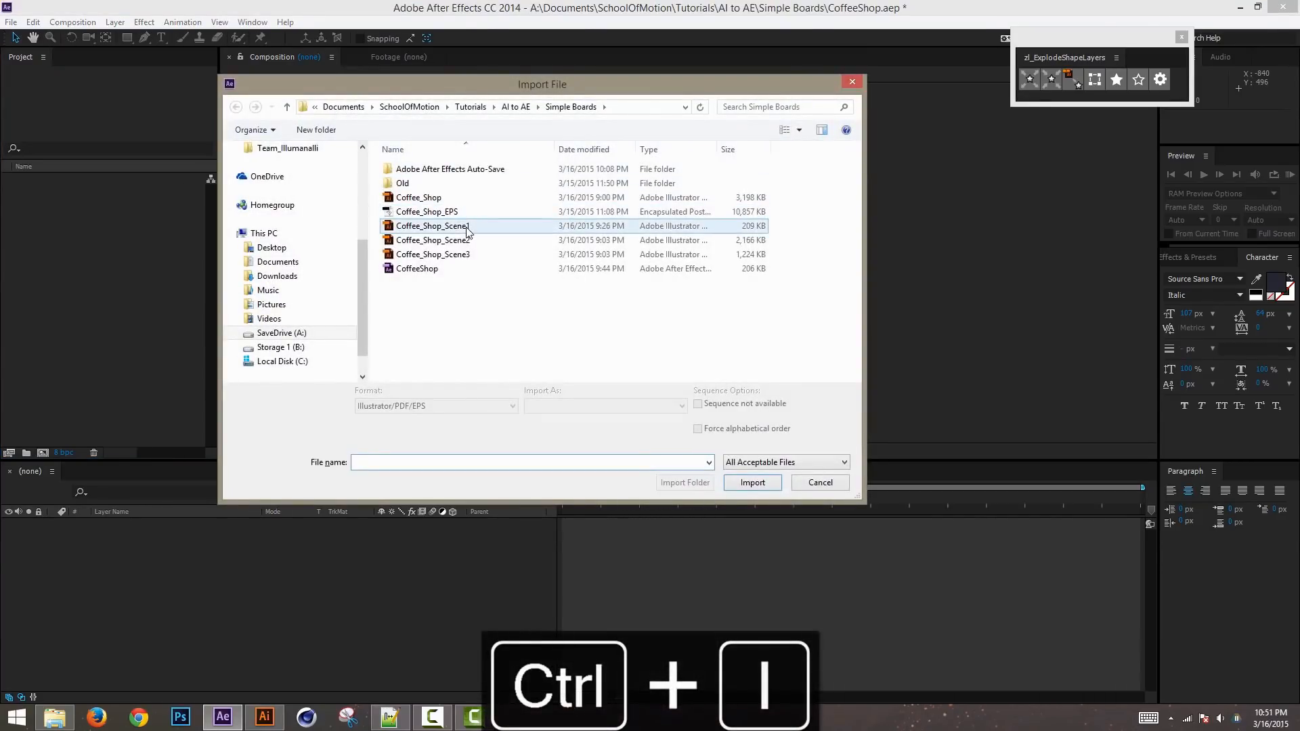
{"action": "left_click", "coordinate": [467, 231]}
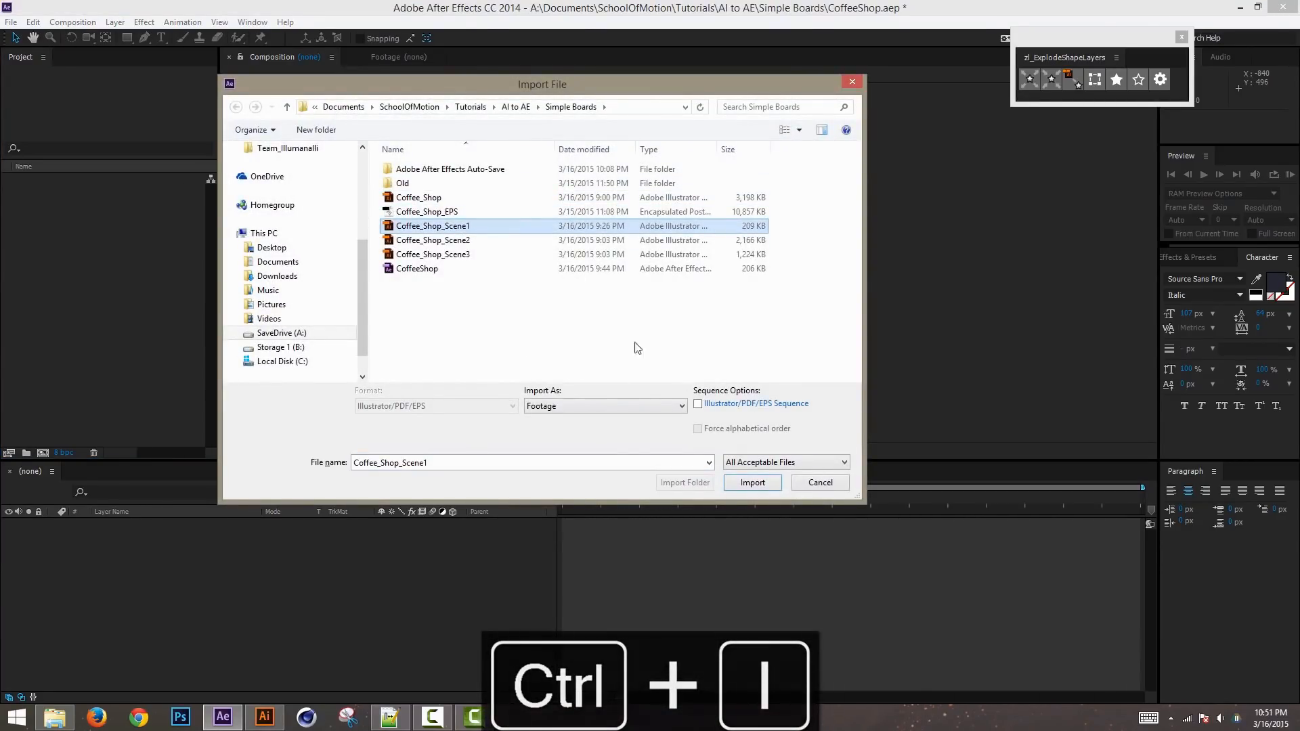
{"action": "left_click", "coordinate": [753, 483]}
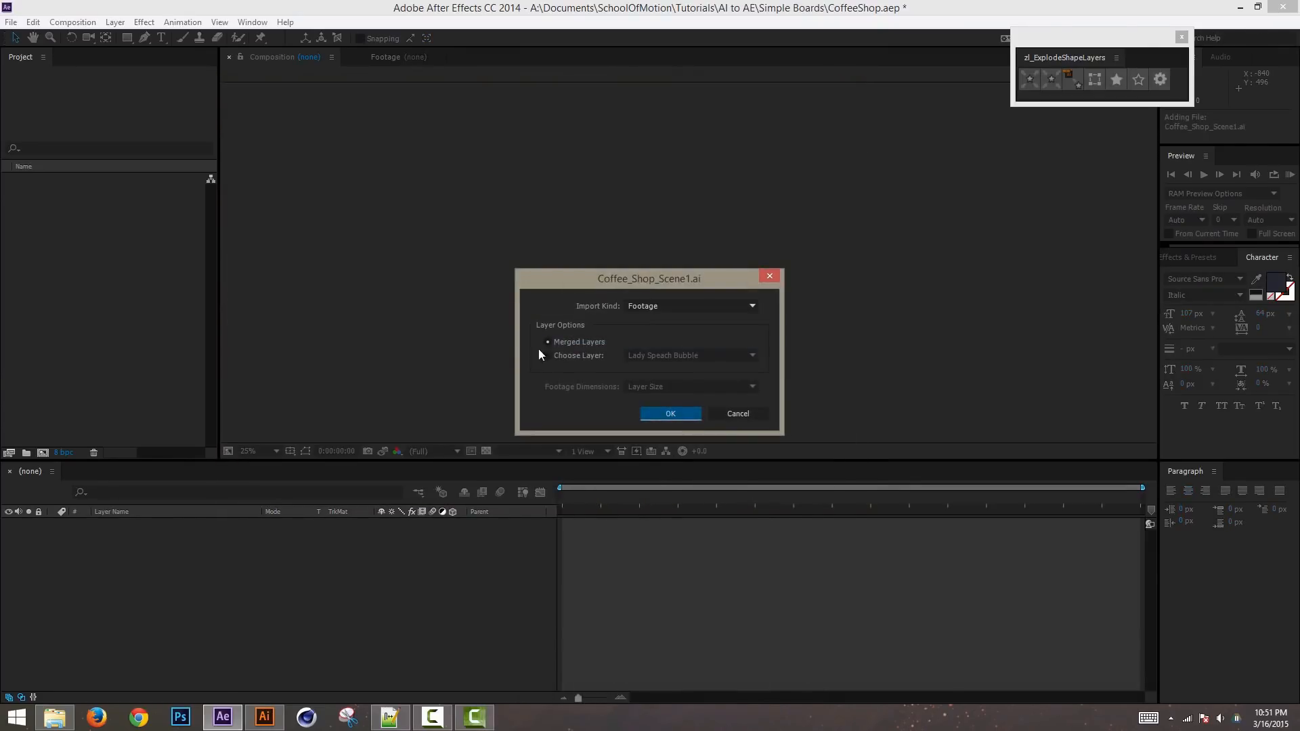
{"action": "left_click", "coordinate": [670, 413]}
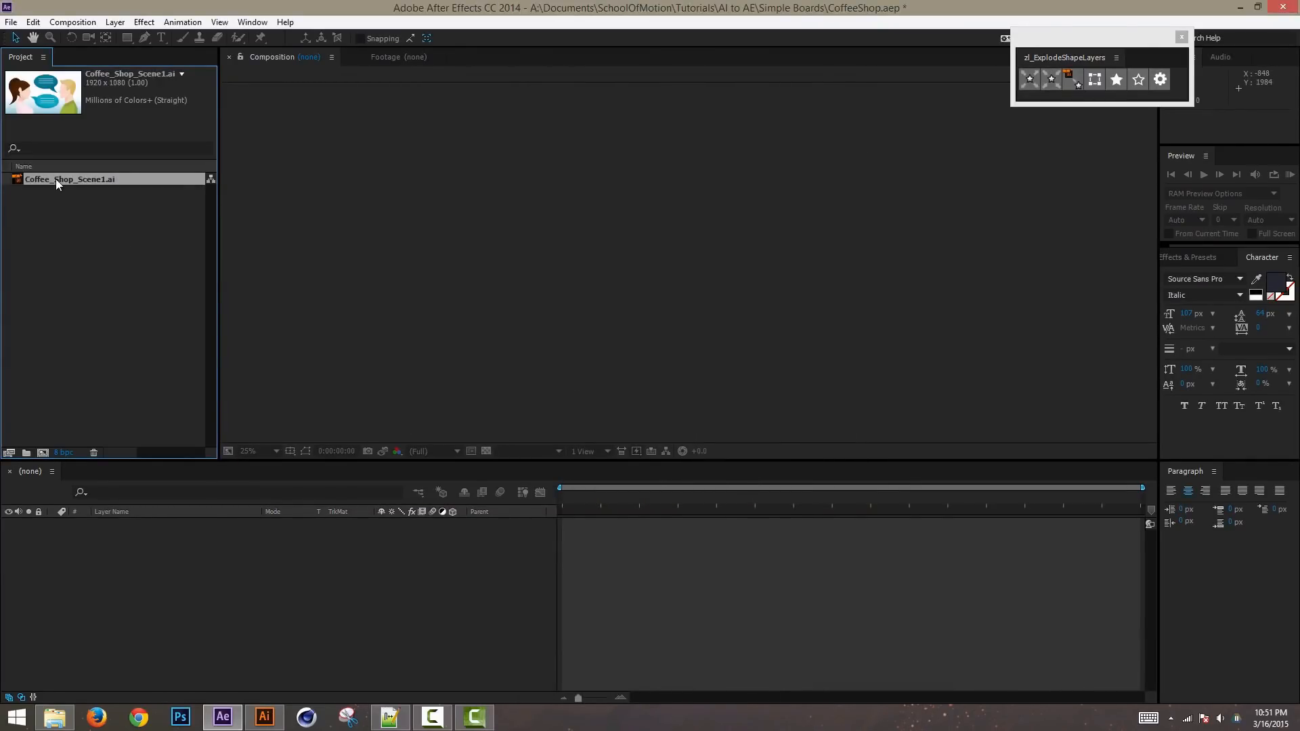
Step: Create a composition from the Coffee_Shop_Scene1.ai footage, scrub through it and return to the first frame
{"action": "left_click_drag", "start_coordinate": [56, 178], "coordinate": [42, 452]}
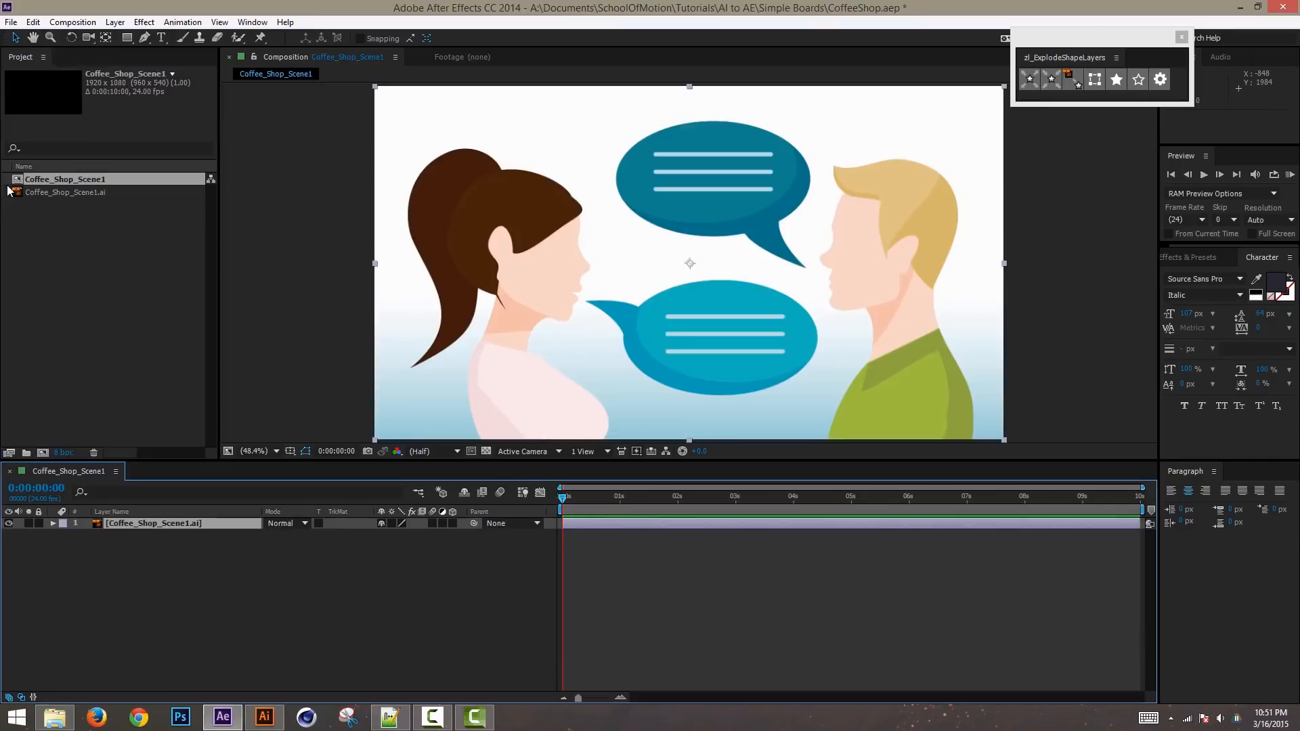
{"action": "left_click", "coordinate": [73, 180]}
{"action": "left_click_drag", "start_coordinate": [564, 499], "coordinate": [1191, 529]}
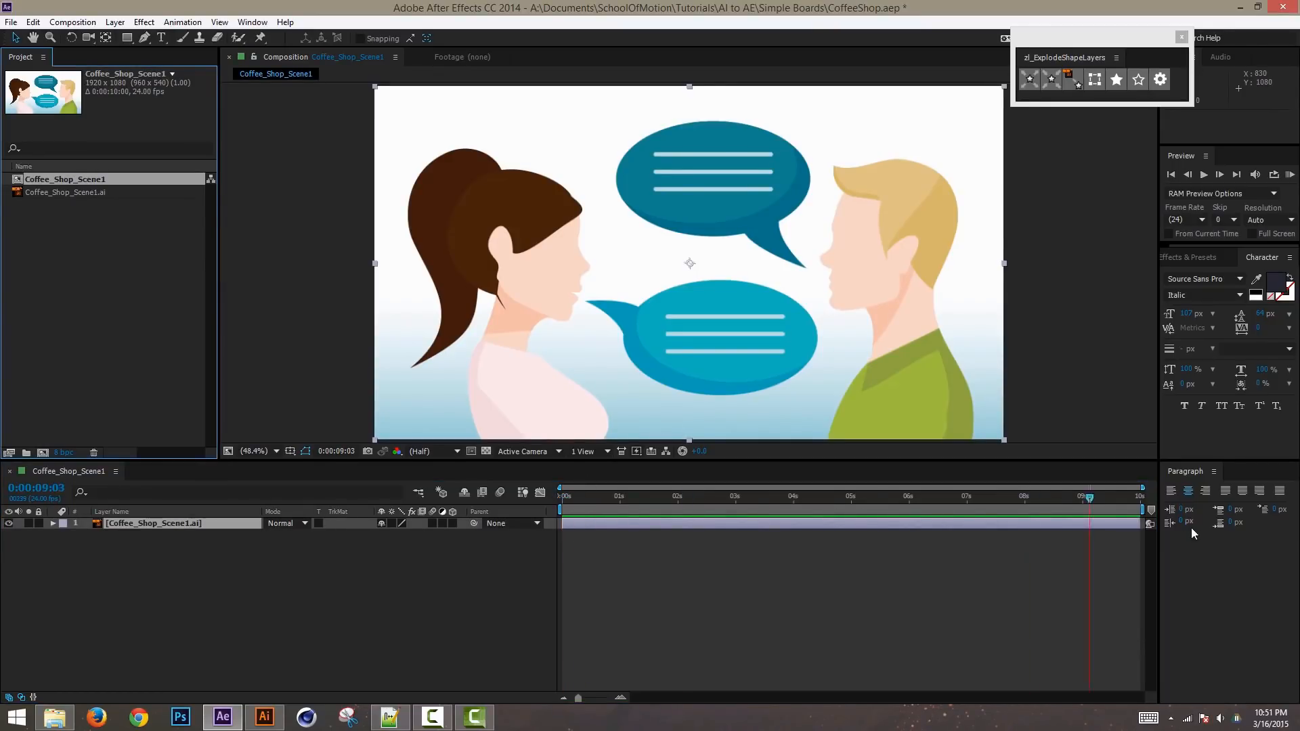
{"action": "left_click", "coordinate": [456, 480]}
{"action": "key", "text": "Home"}
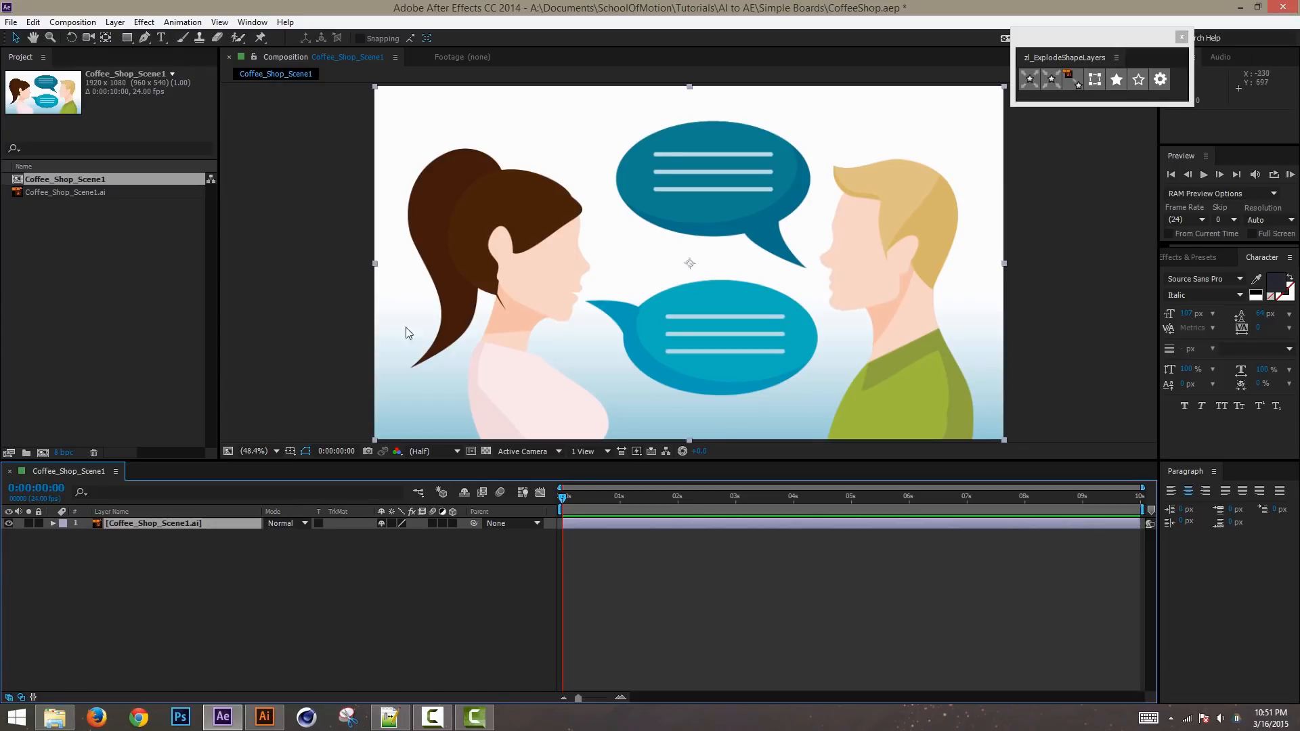
Step: Convert the Coffee_Shop_Scene1.ai layer to a shape layer with Create Shapes from Vector Layer
{"action": "left_click_drag", "start_coordinate": [564, 498], "coordinate": [191, 527]}
{"action": "right_click", "coordinate": [190, 526]}
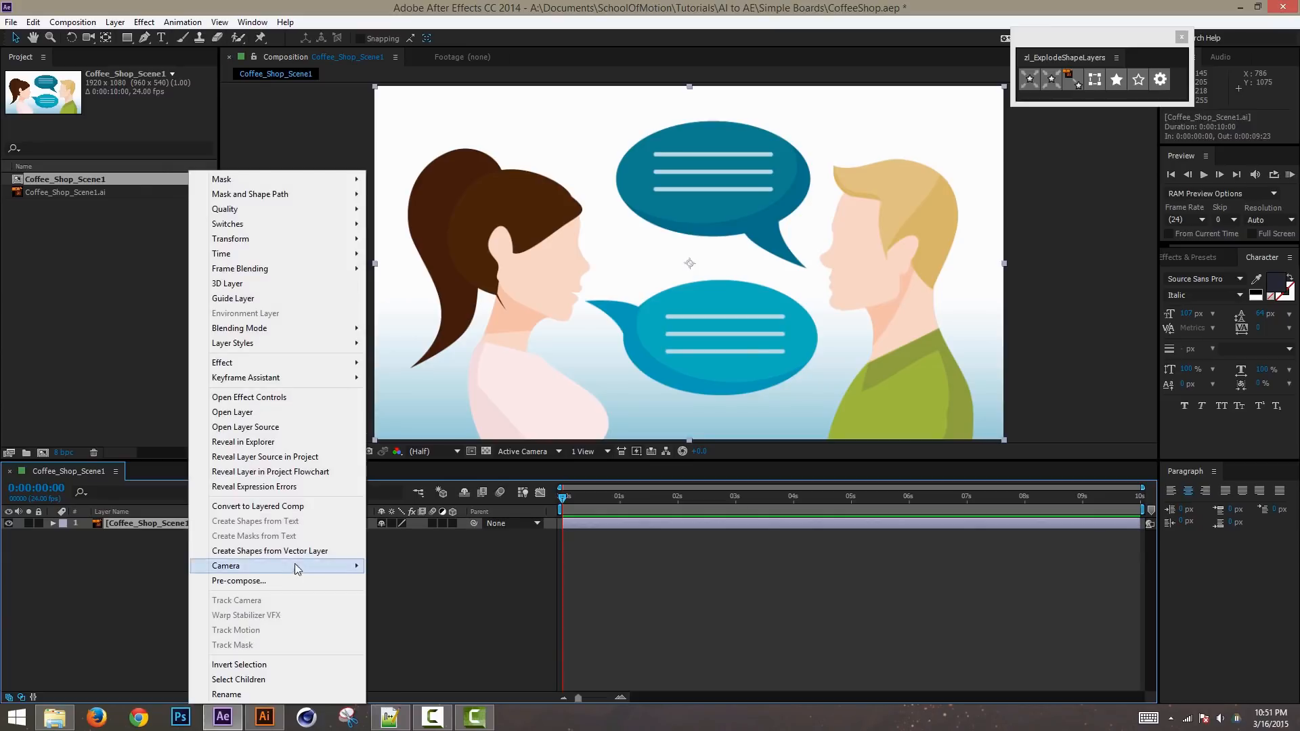
{"action": "left_click", "coordinate": [332, 551]}
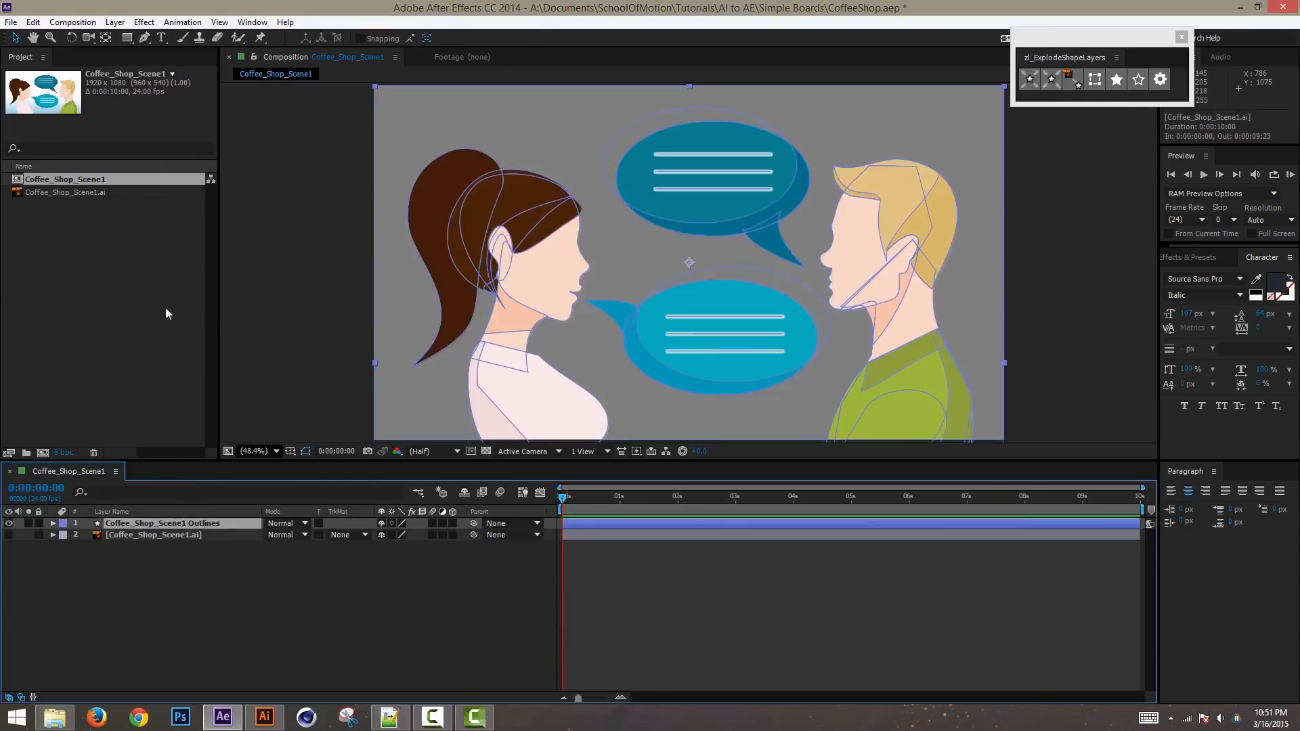
Step: Examine the shape groups inside the Coffee_Shop_Scene1 Outlines layer, starting with Group 1 to Group 6, and collapse its contents
{"action": "left_click", "coordinate": [53, 523]}
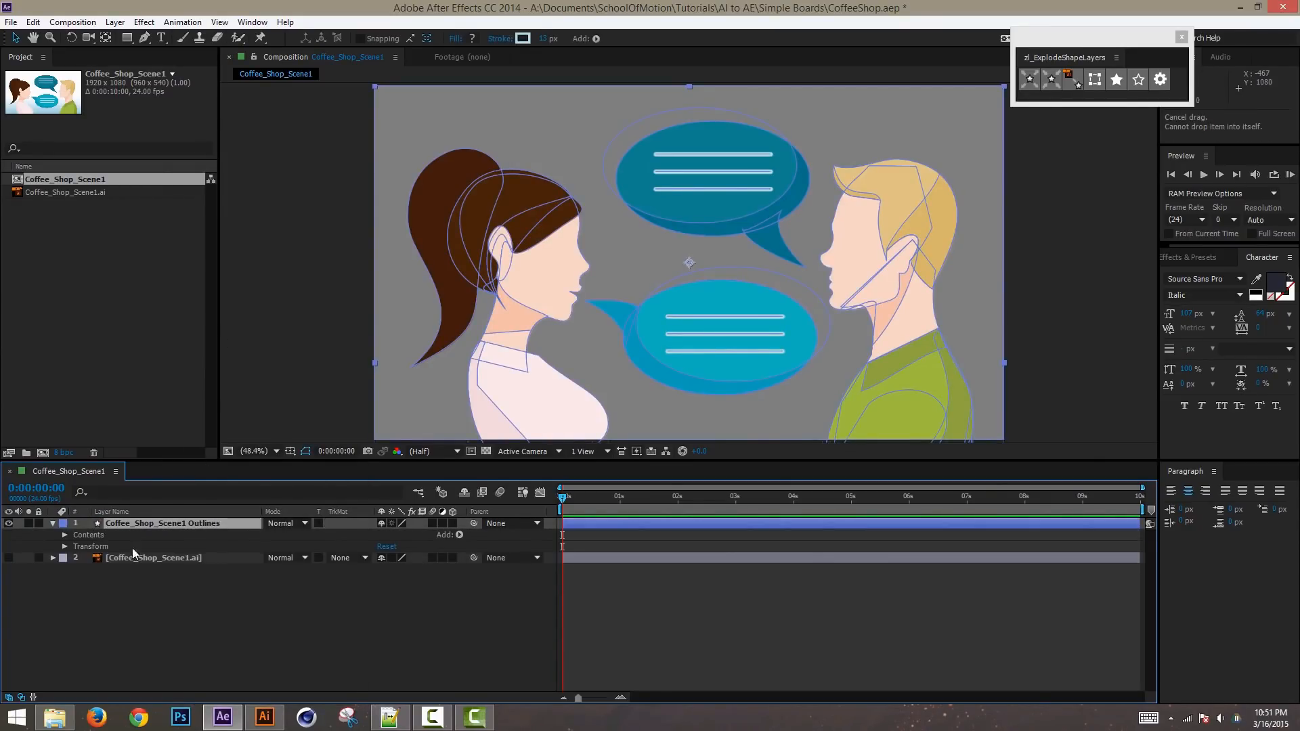
{"action": "left_click", "coordinate": [65, 535]}
{"action": "left_click", "coordinate": [121, 539]}
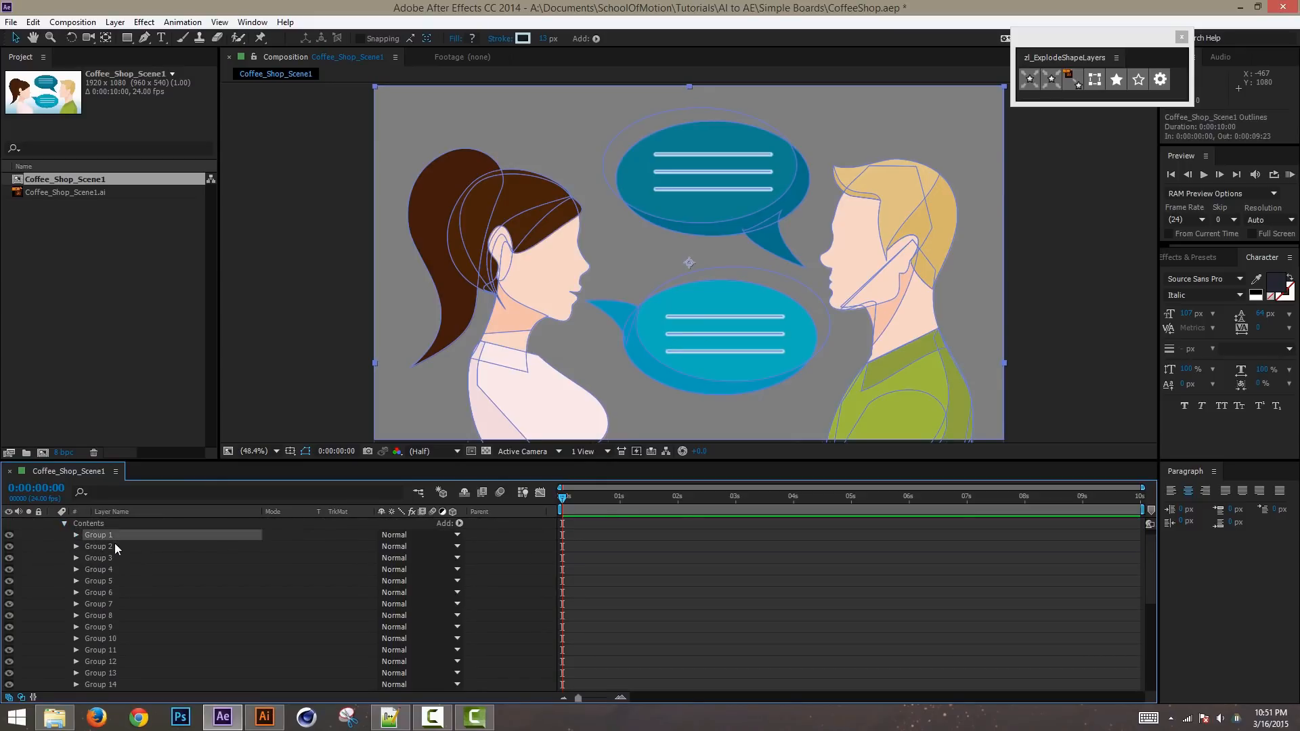
{"action": "left_click", "coordinate": [111, 546]}
{"action": "left_click", "coordinate": [109, 558]}
{"action": "left_click", "coordinate": [111, 570]}
{"action": "left_click", "coordinate": [109, 582]}
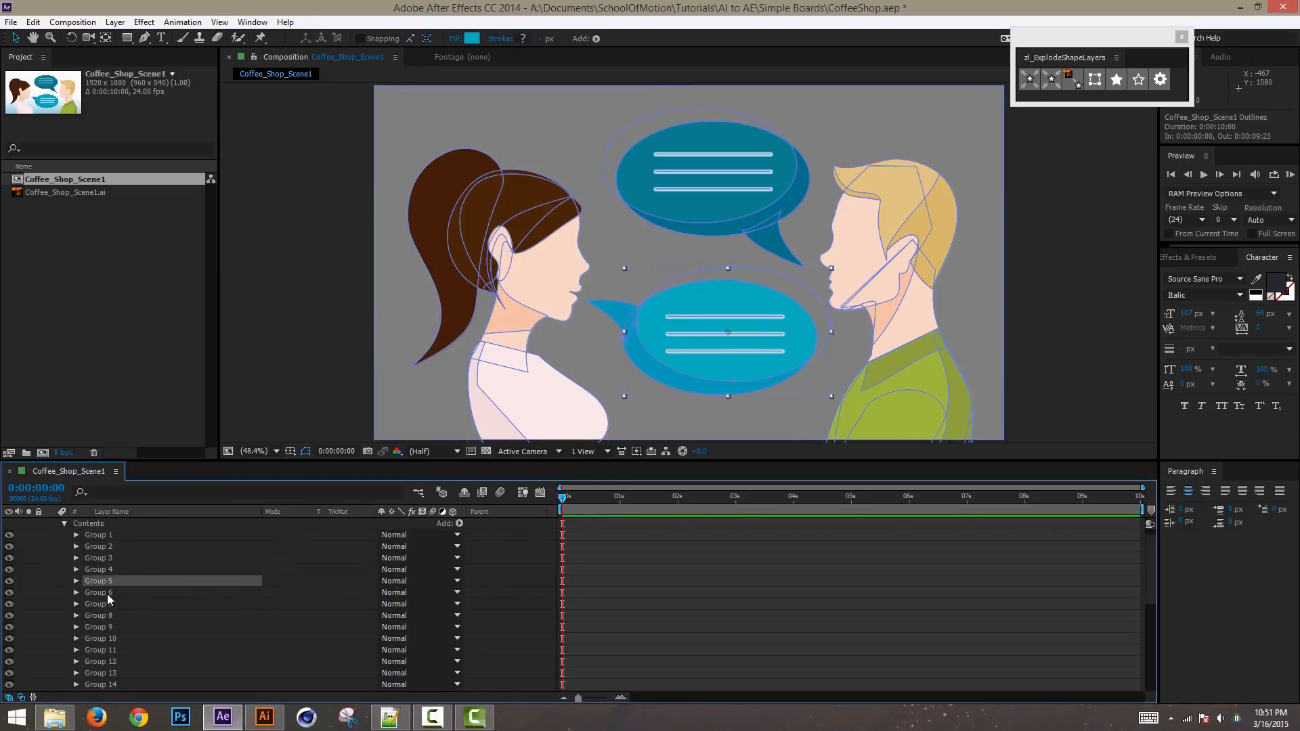
{"action": "left_click", "coordinate": [107, 594]}
{"action": "left_click", "coordinate": [99, 526]}
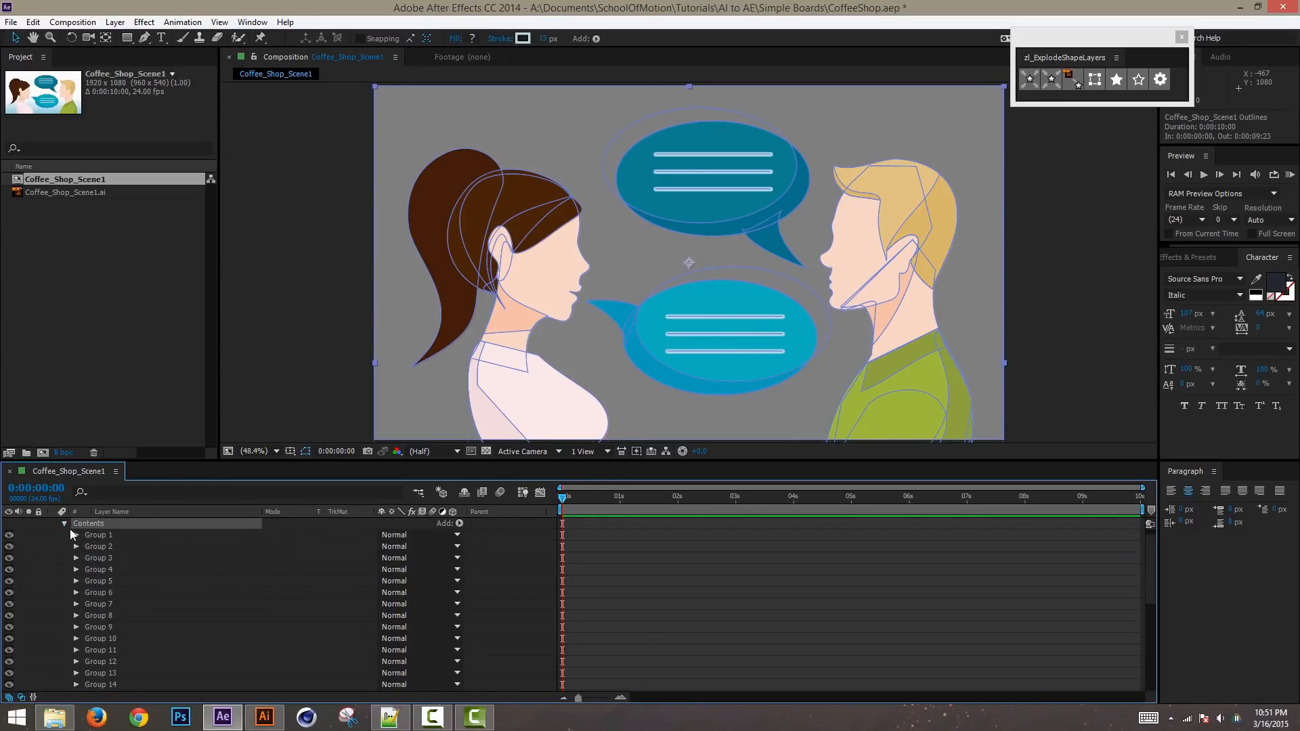
{"action": "left_click", "coordinate": [65, 524]}
{"action": "left_click", "coordinate": [138, 588]}
{"action": "left_click", "coordinate": [145, 526]}
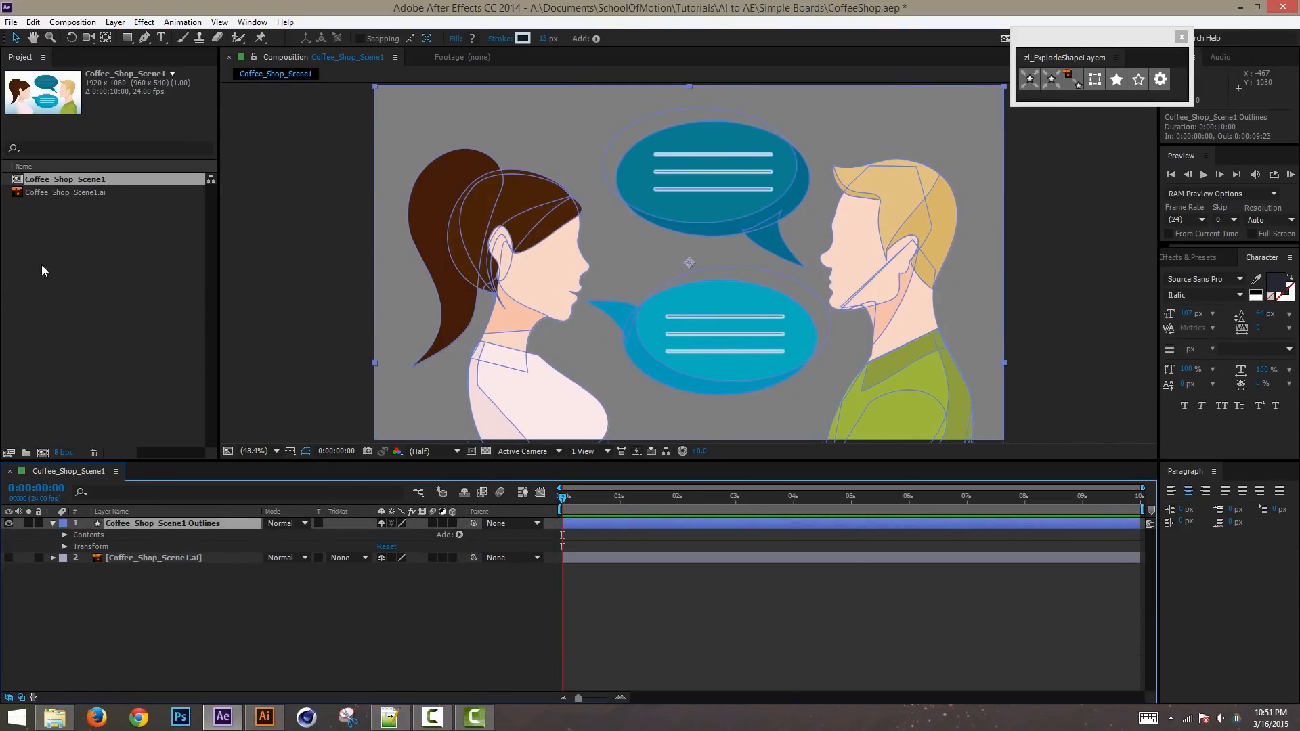
Step: Delete the Coffee_Shop_Scene1 composition and the Coffee_Shop_Scene1.ai footage from the project
{"action": "left_click_drag", "start_coordinate": [42, 265], "coordinate": [58, 133]}
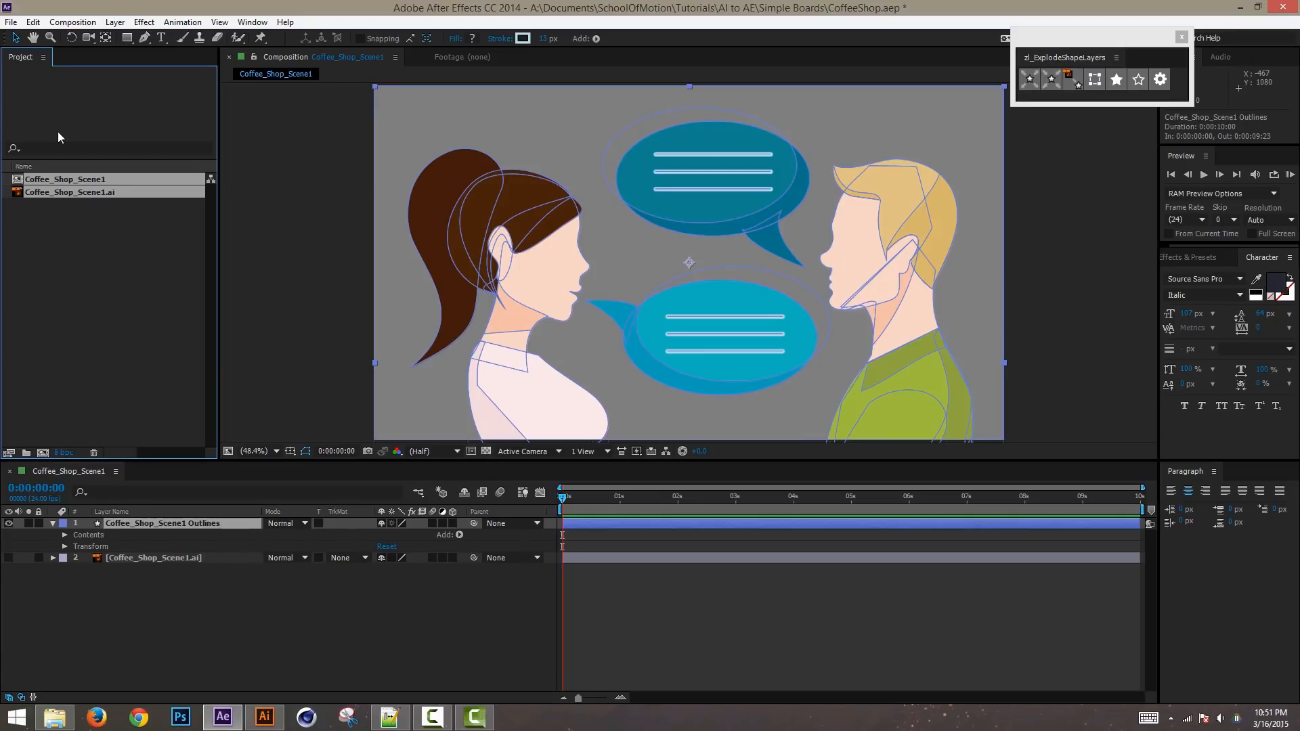
{"action": "left_click", "coordinate": [936, 131]}
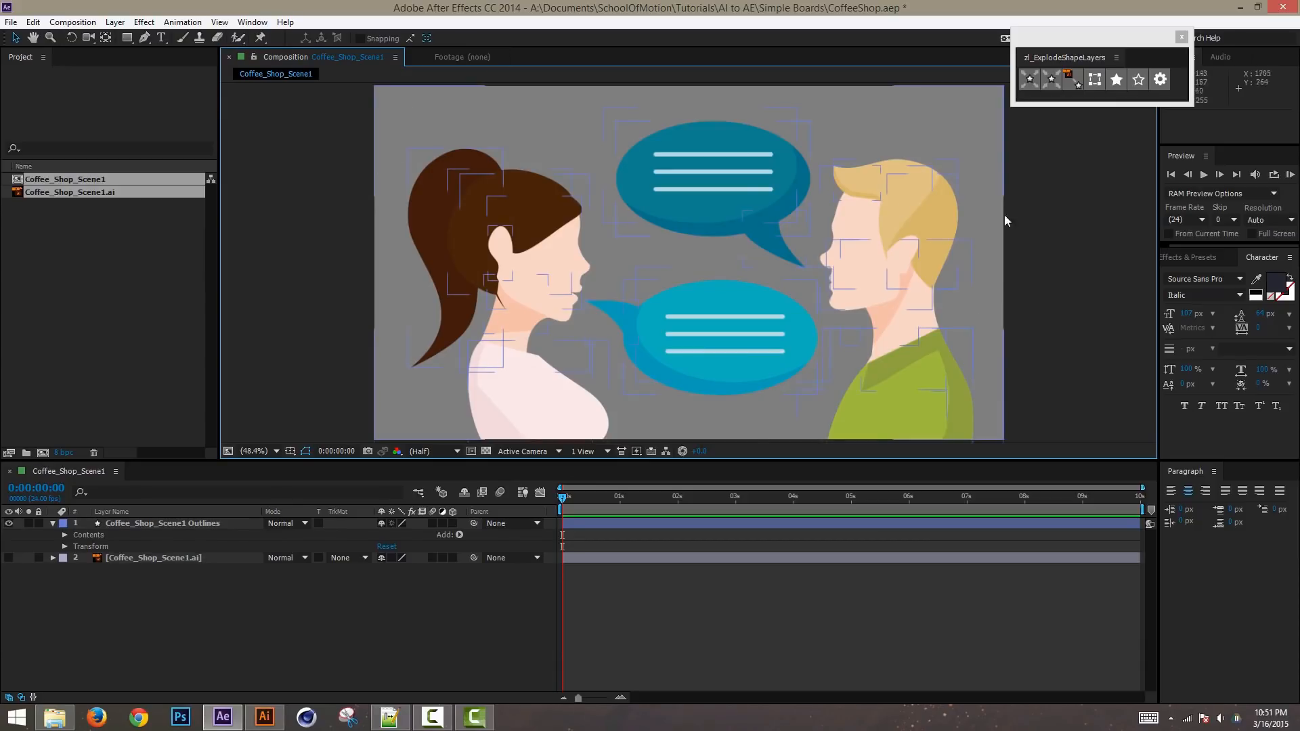
{"action": "left_click", "coordinate": [130, 261]}
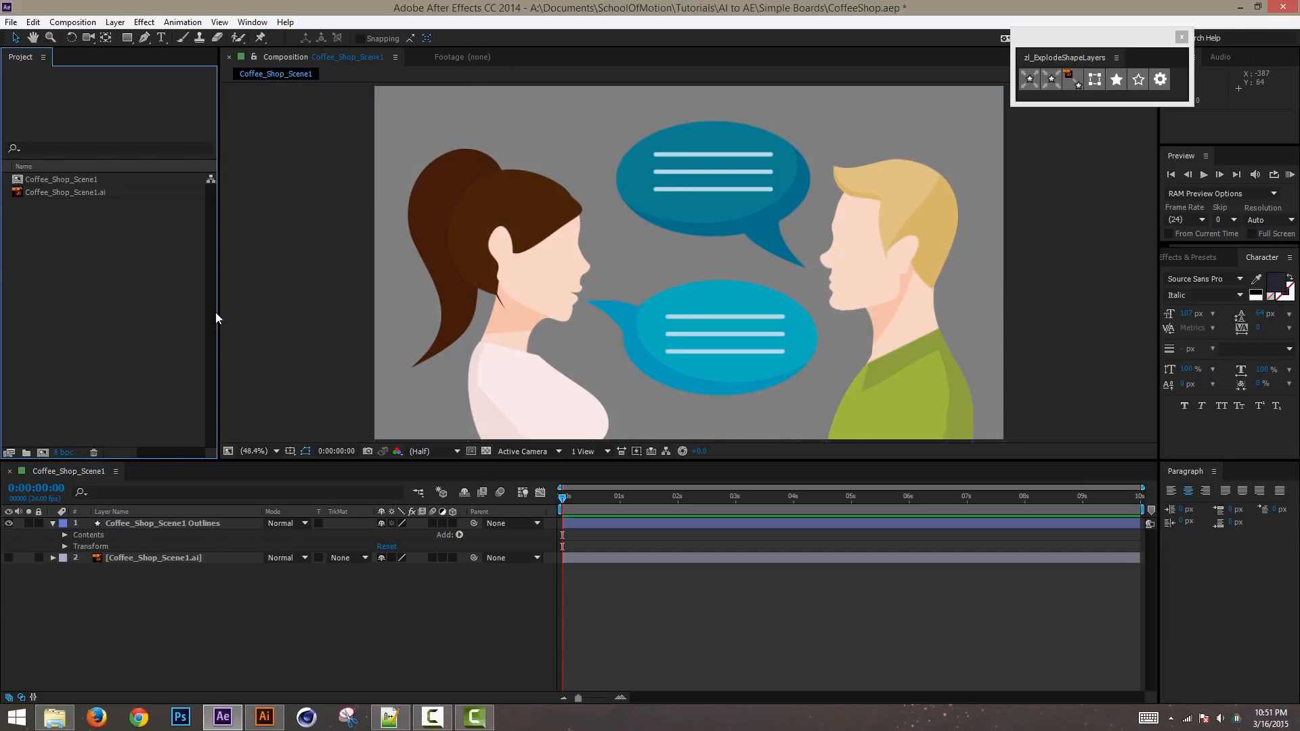
{"action": "left_click_drag", "start_coordinate": [71, 291], "coordinate": [52, 143]}
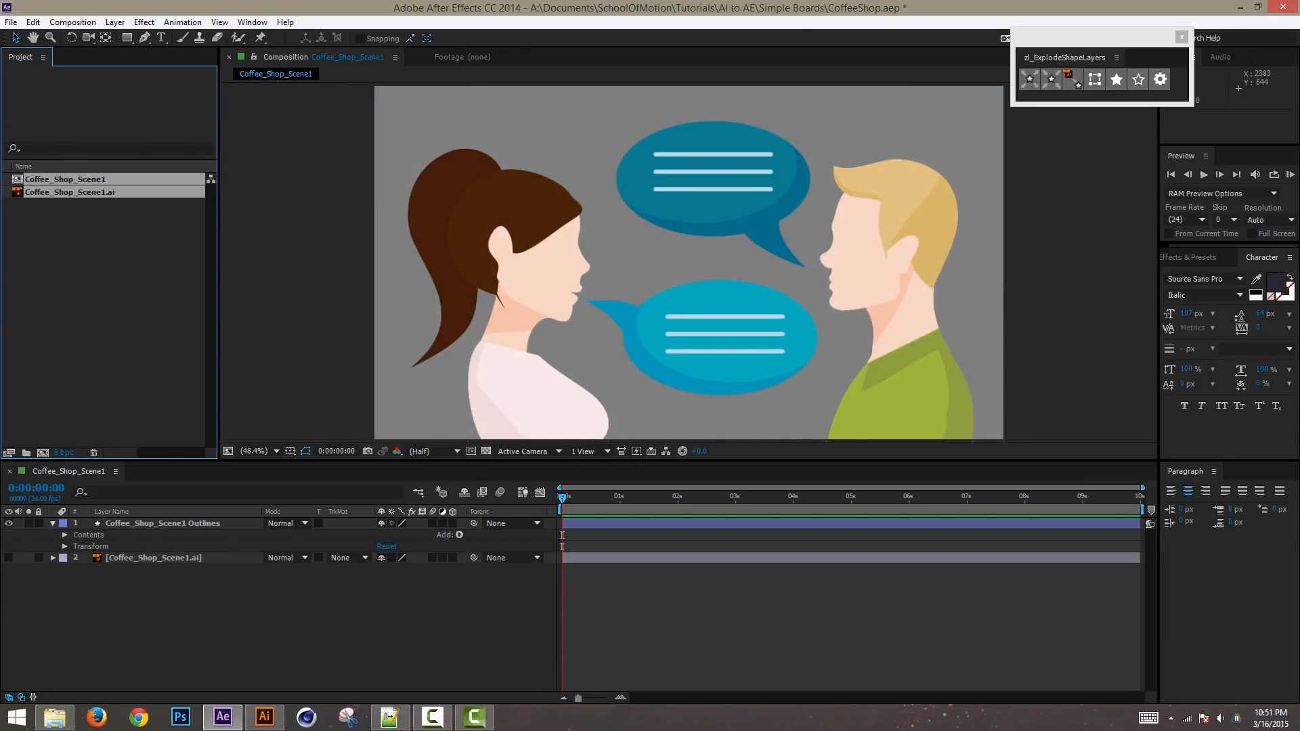
{"action": "key", "text": "Delete"}
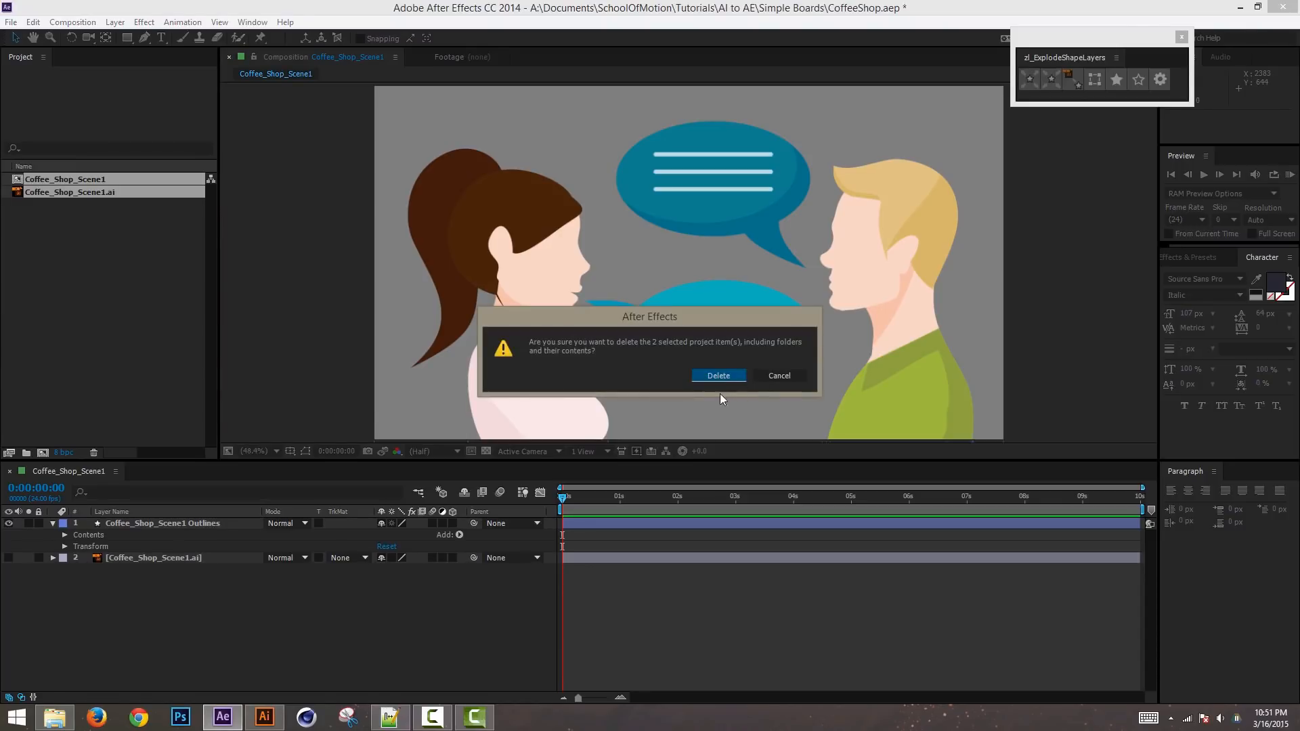
{"action": "left_click", "coordinate": [719, 376]}
Step: Import Coffee_Shop_Scene1 as a Composition and open the imported composition
{"action": "right_click", "coordinate": [131, 332]}
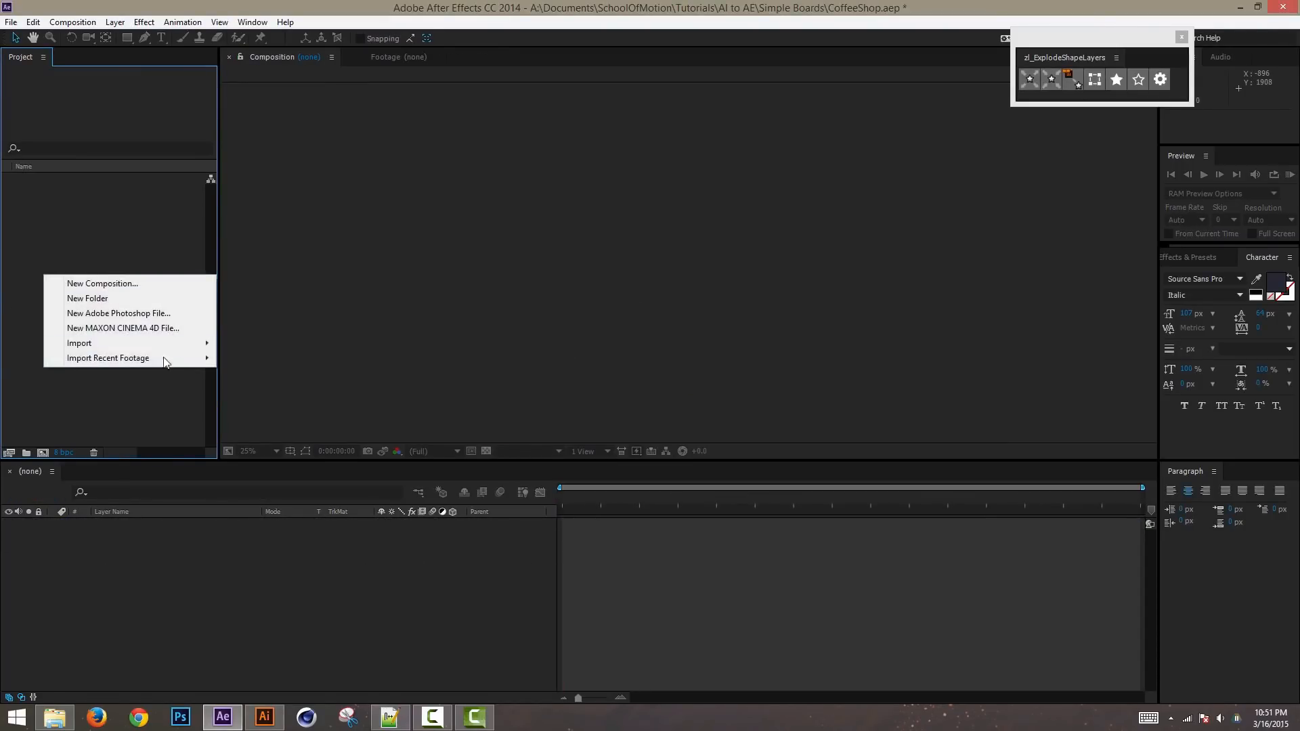
{"action": "mouse_move", "coordinate": [130, 348]}
{"action": "left_click", "coordinate": [245, 344]}
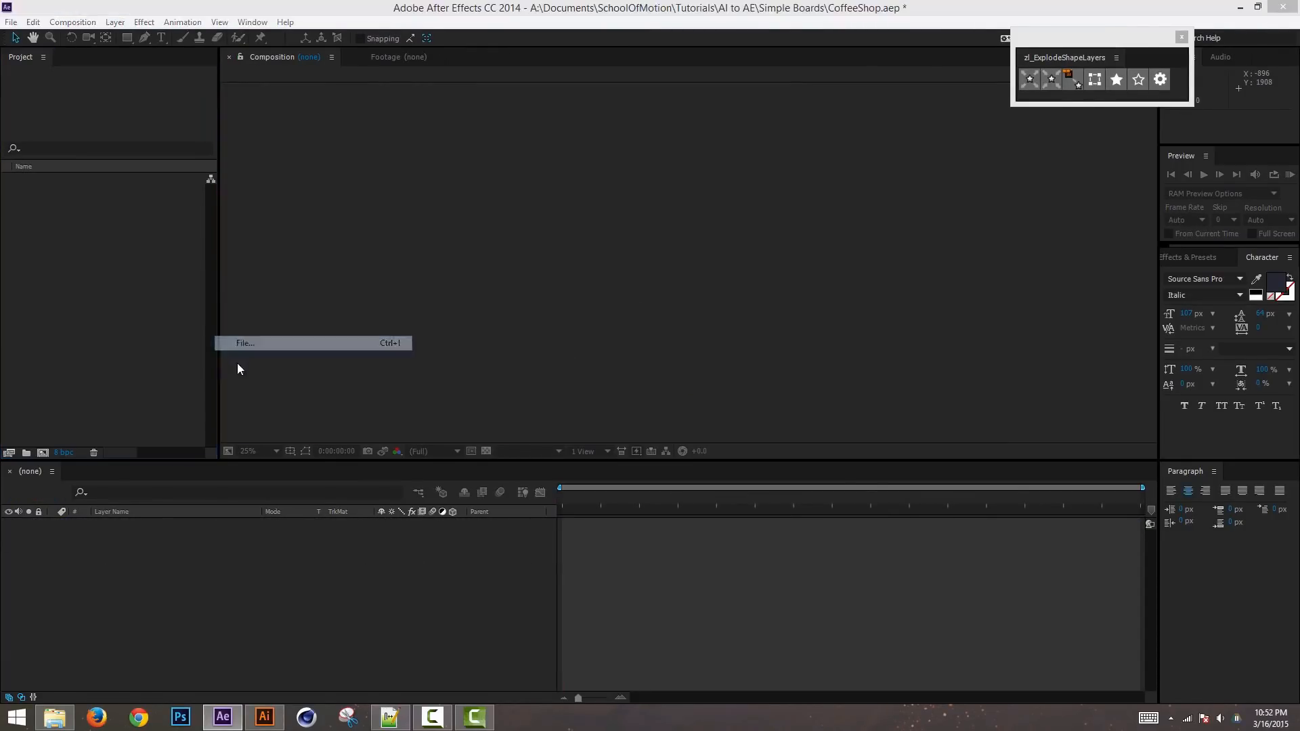
{"action": "left_click", "coordinate": [473, 225]}
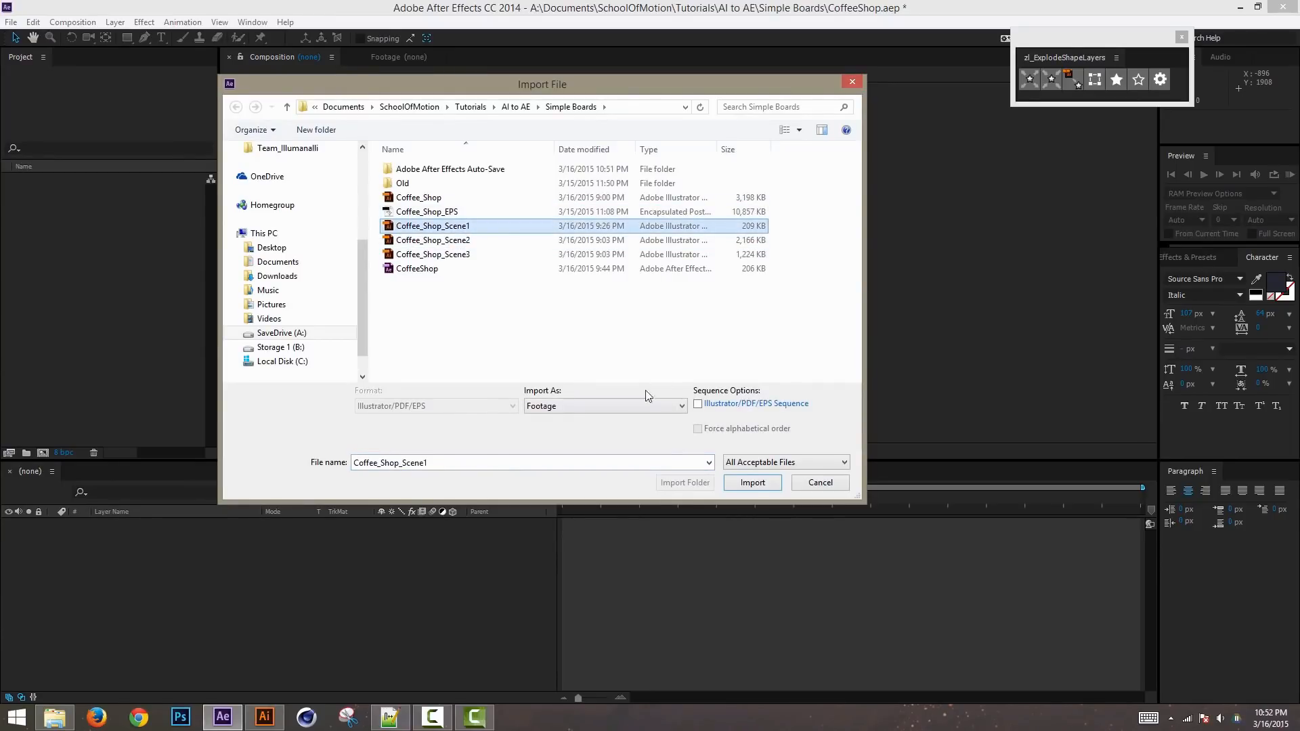
{"action": "left_click", "coordinate": [647, 405]}
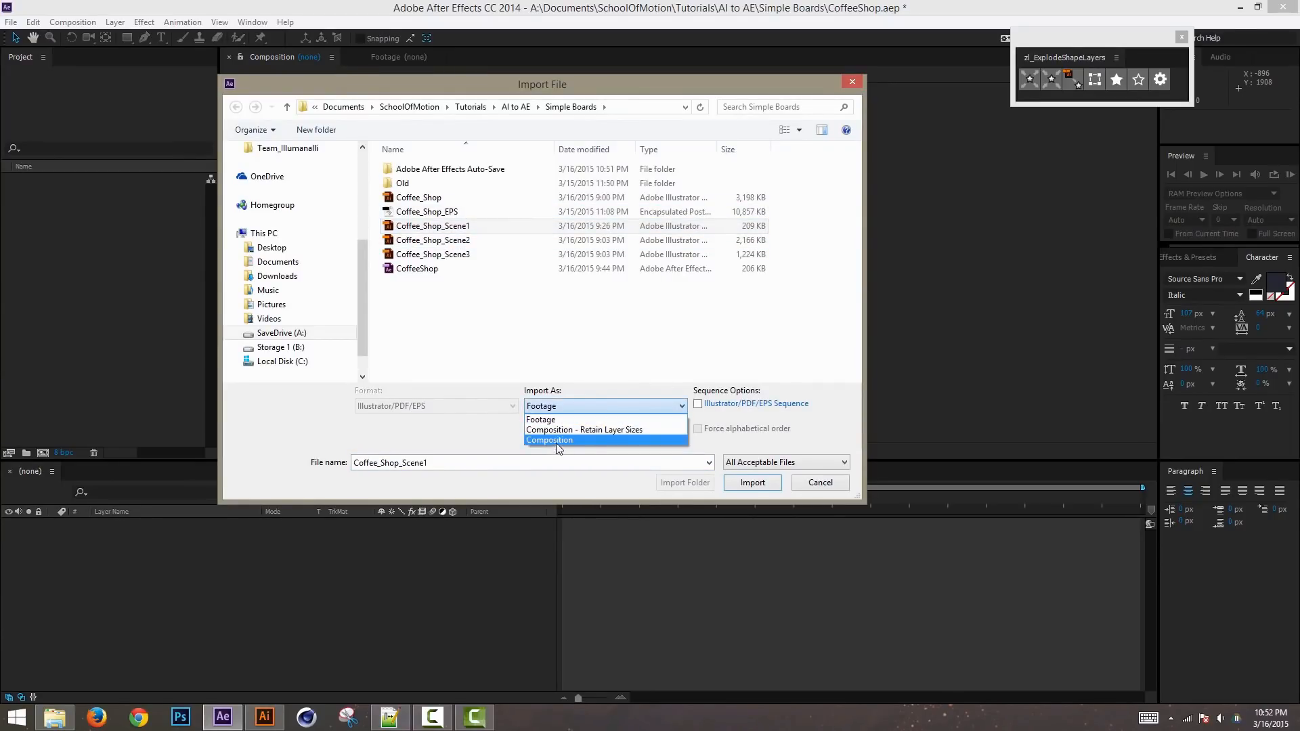
{"action": "left_click", "coordinate": [562, 442]}
{"action": "left_click", "coordinate": [761, 486]}
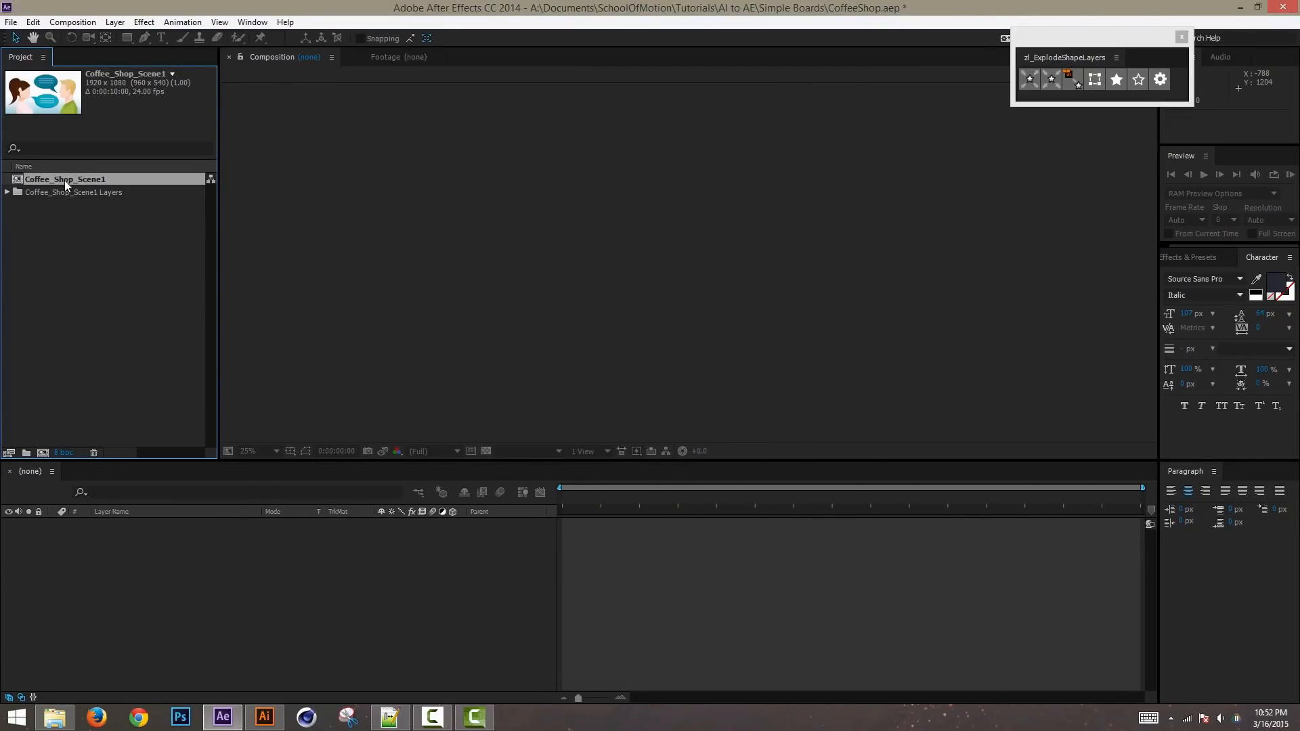
{"action": "double_click", "coordinate": [64, 180]}
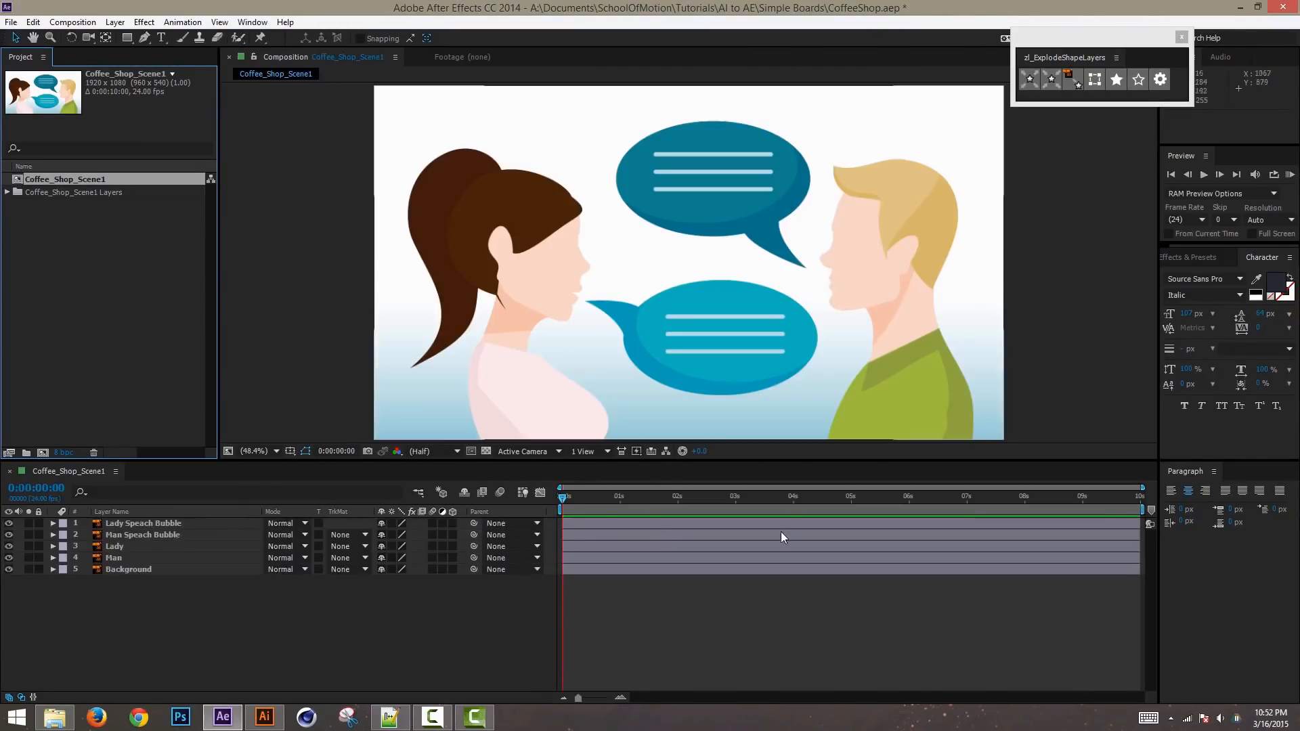
Step: Move the Lady Speach Bubble layer down toward the man, to position about 1119, 608
{"action": "left_click", "coordinate": [145, 522]}
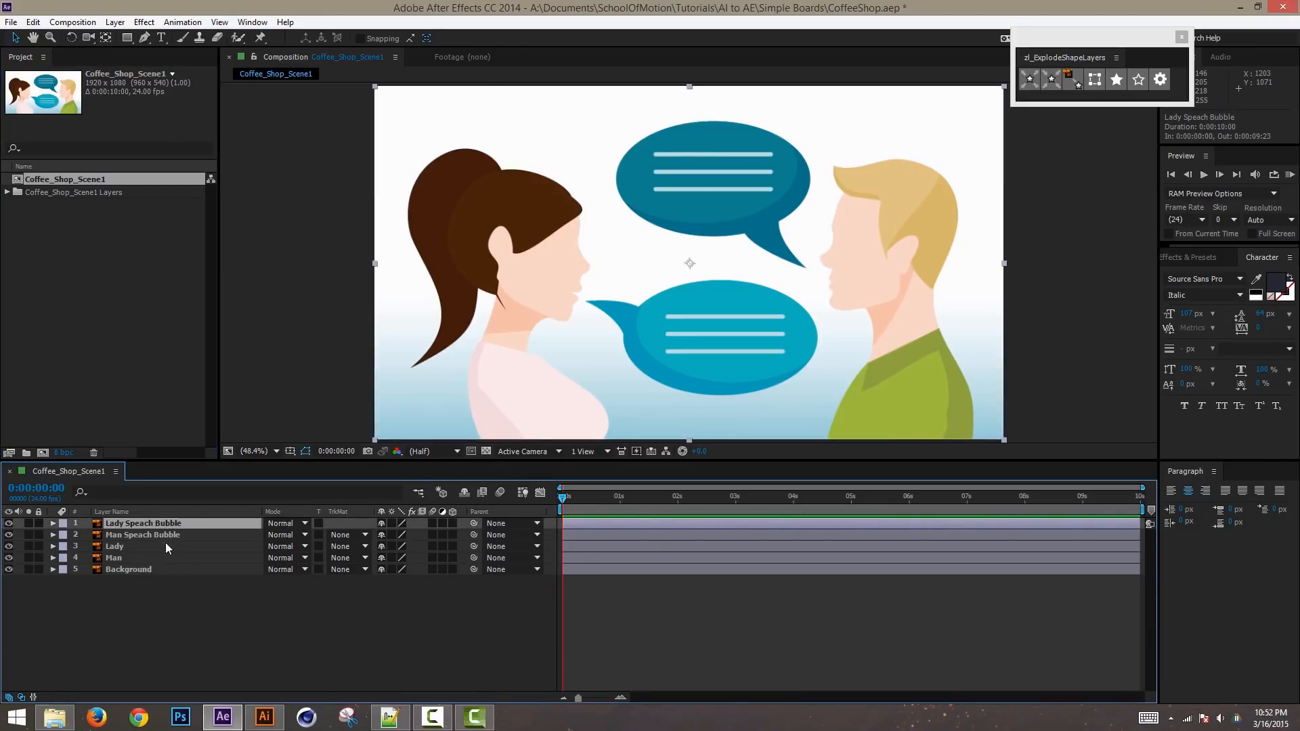
{"action": "left_click", "coordinate": [152, 574]}
{"action": "left_click", "coordinate": [155, 522]}
{"action": "left_click_drag", "start_coordinate": [742, 292], "coordinate": [795, 314]}
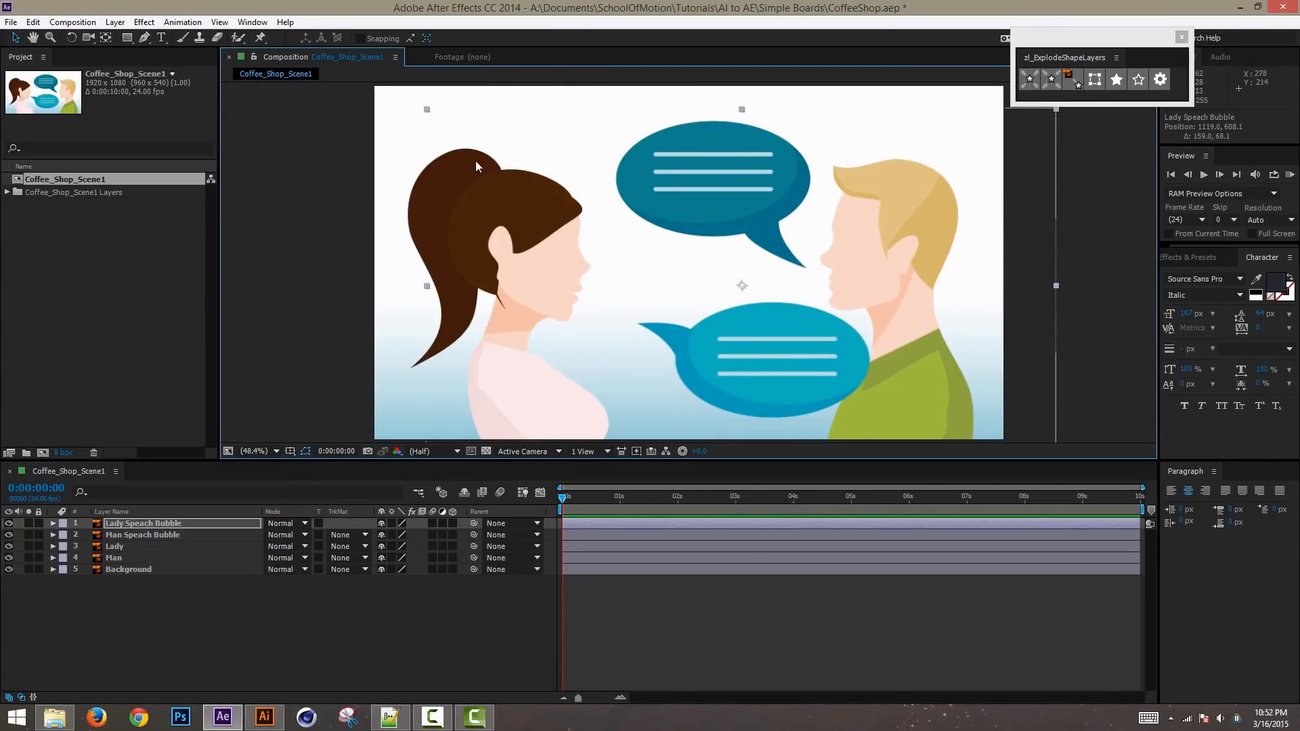
Step: Move the Lady Speach Bubble layer back beside the woman's mouth, to position about 954, 563
{"action": "left_click", "coordinate": [176, 533]}
{"action": "left_click", "coordinate": [172, 526]}
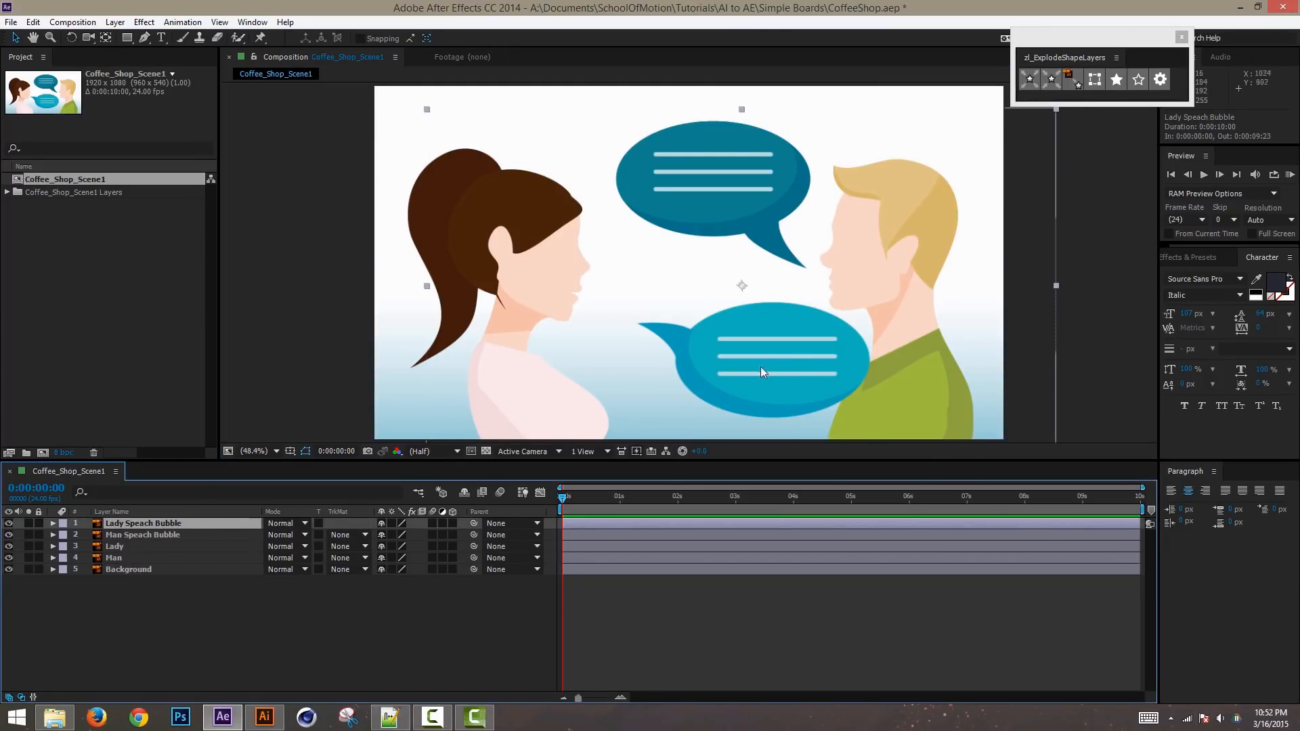
{"action": "left_click_drag", "start_coordinate": [806, 362], "coordinate": [752, 348]}
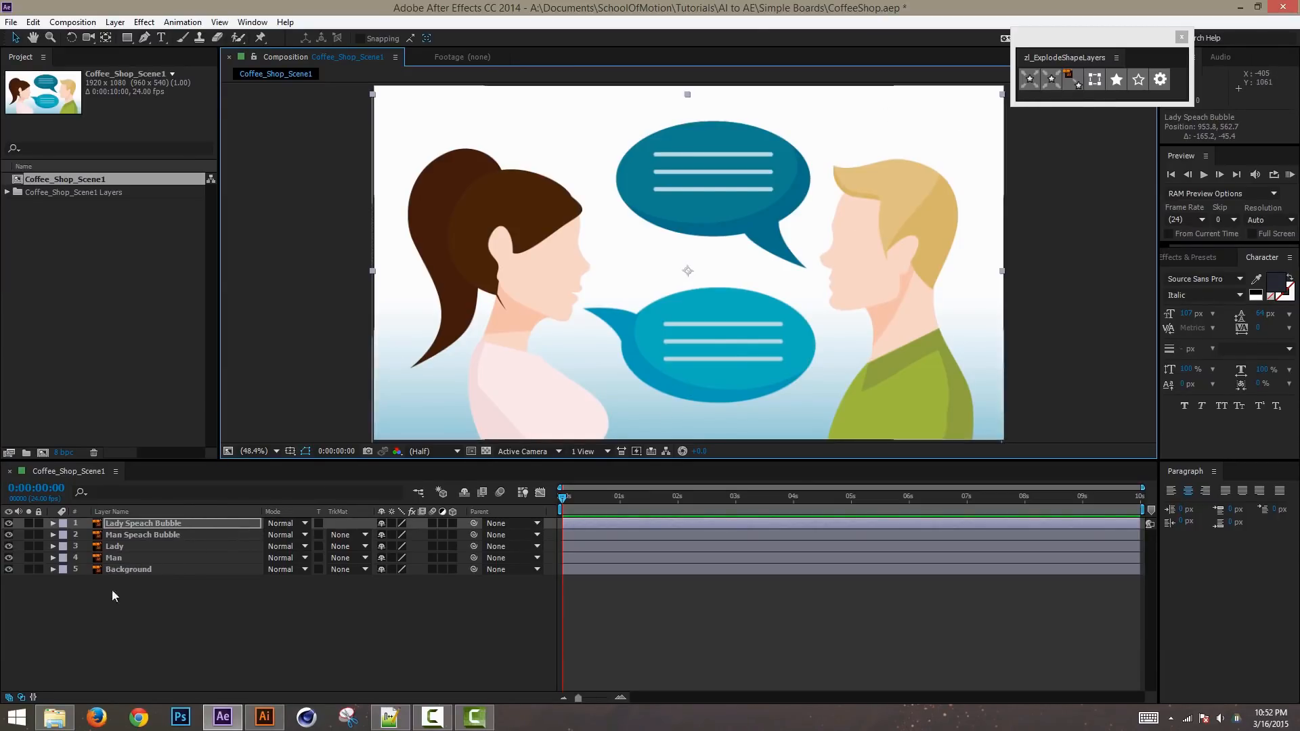
Step: Delete the Coffee_Shop_Scene1 composition and the Coffee_Shop_Scene1 Layers folder from the project
{"action": "left_click_drag", "start_coordinate": [73, 292], "coordinate": [70, 130]}
{"action": "key", "text": "Delete"}
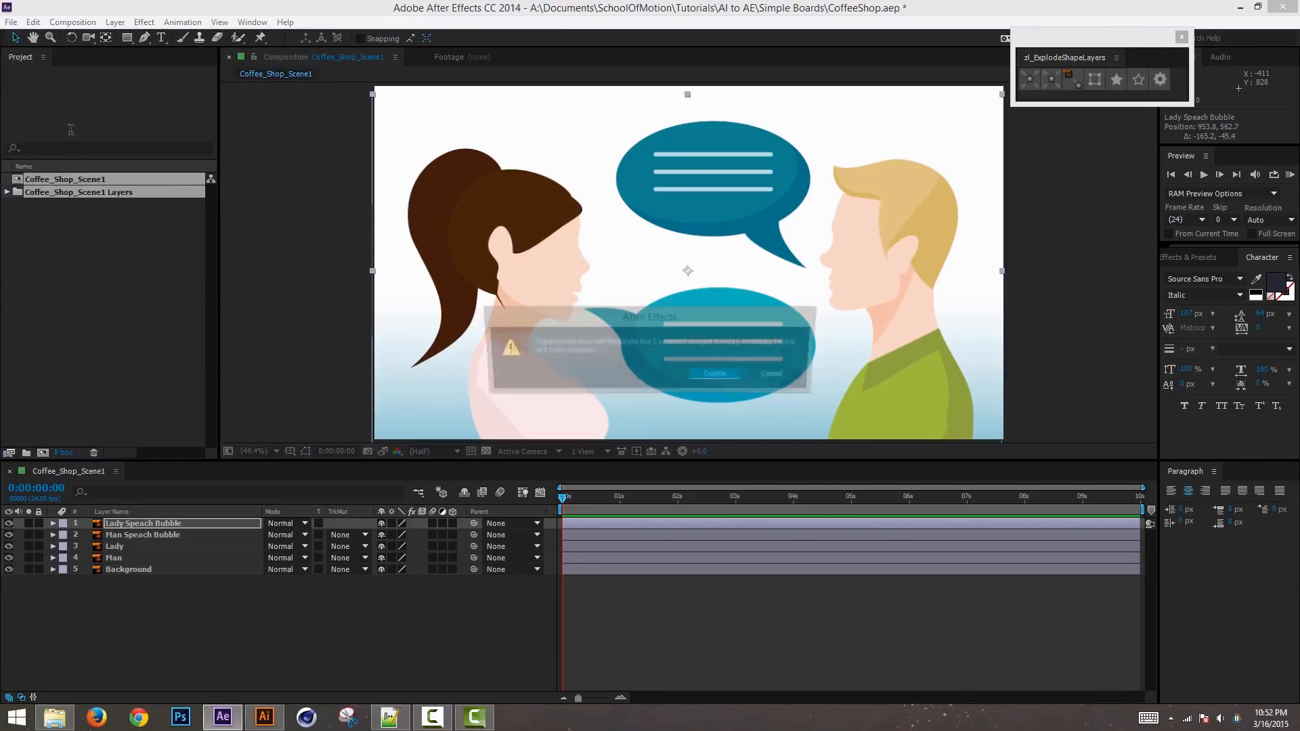
{"action": "left_click", "coordinate": [685, 379]}
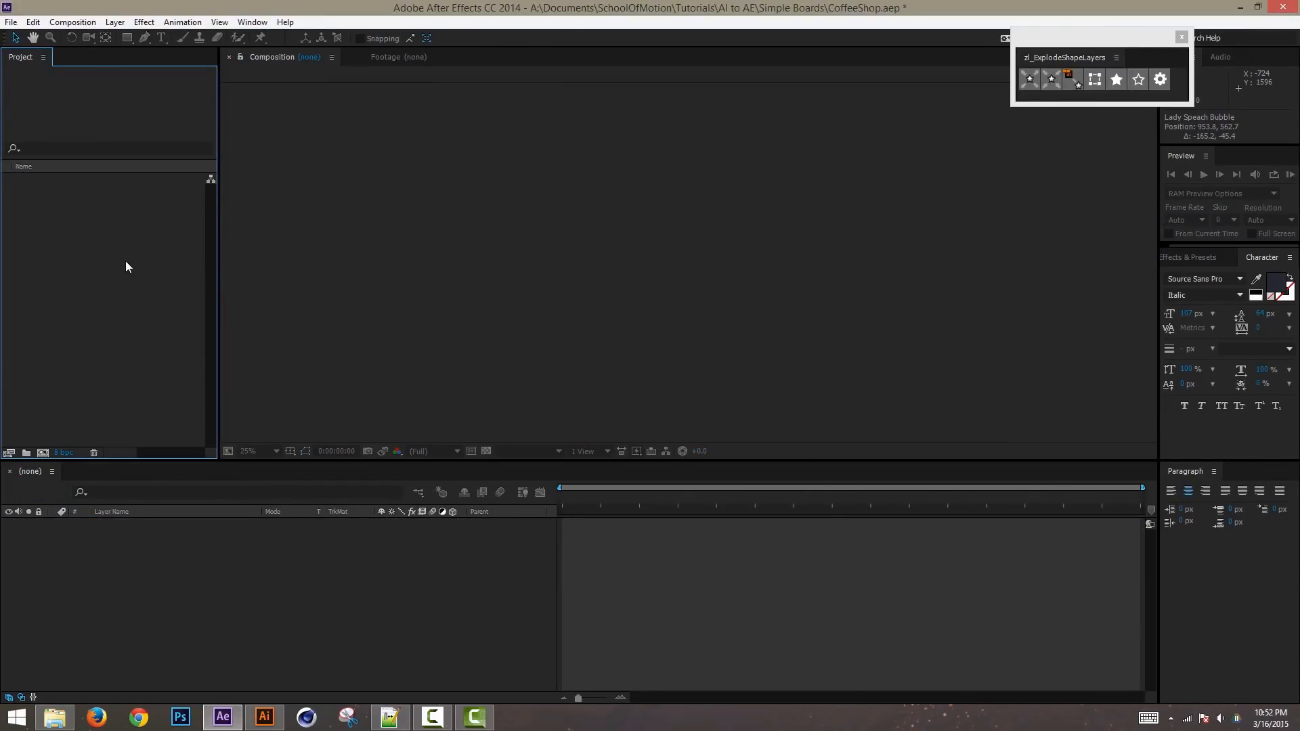
Step: Import Coffee_Shop_Scene1 as Composition - Retain Layer Sizes and open the imported composition
{"action": "key", "text": "ctrl+i"}
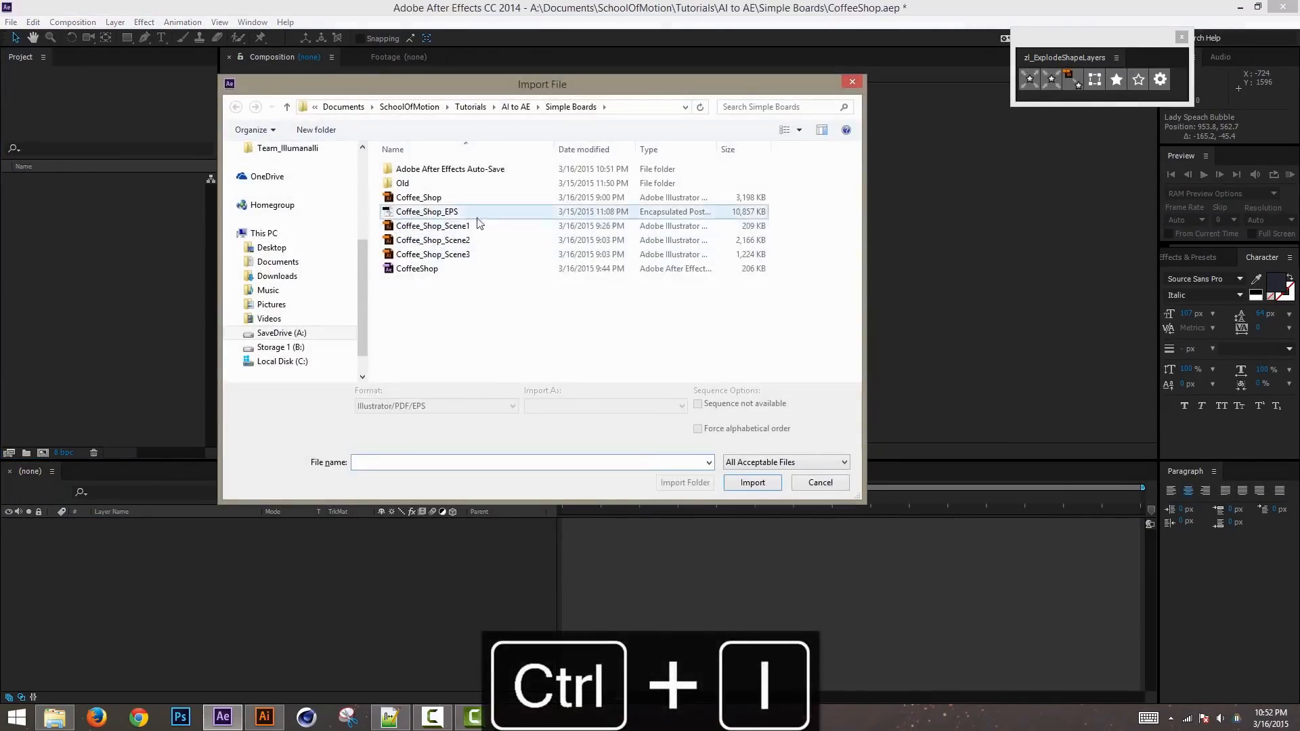
{"action": "left_click", "coordinate": [452, 230]}
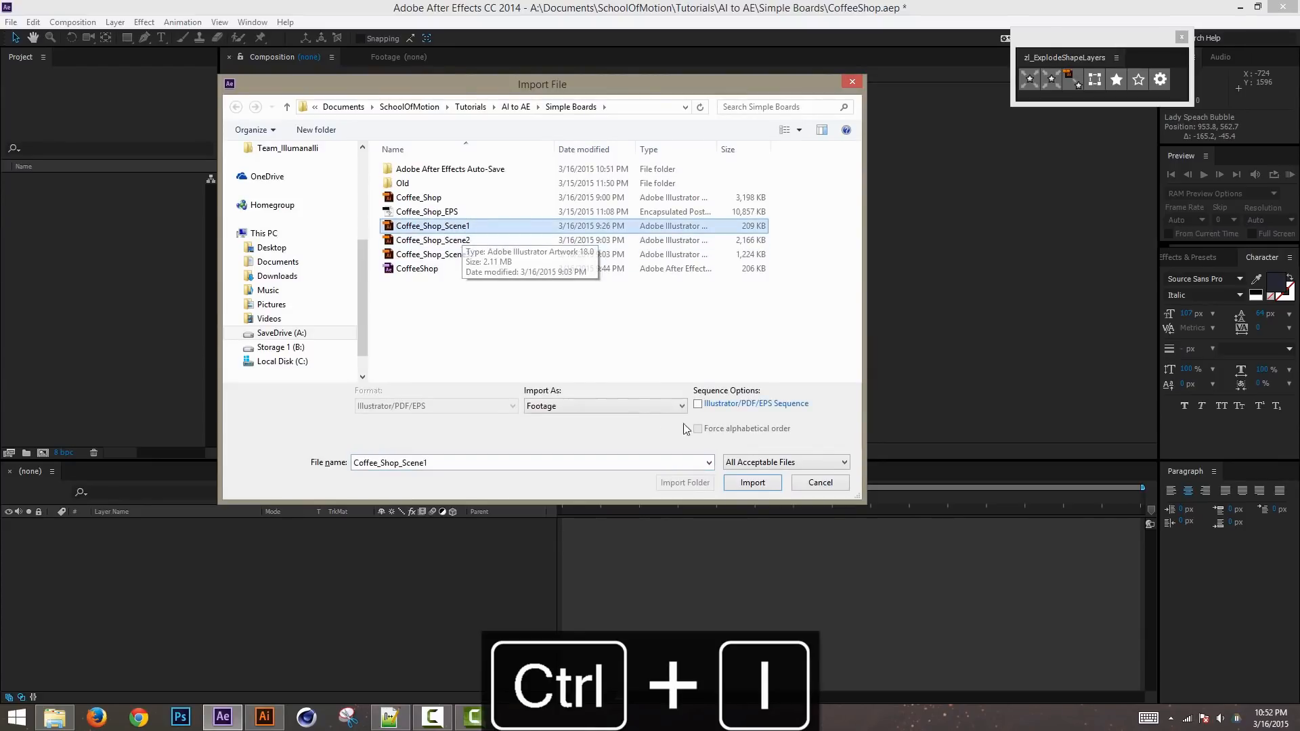
{"action": "left_click", "coordinate": [609, 406]}
{"action": "left_click", "coordinate": [627, 430]}
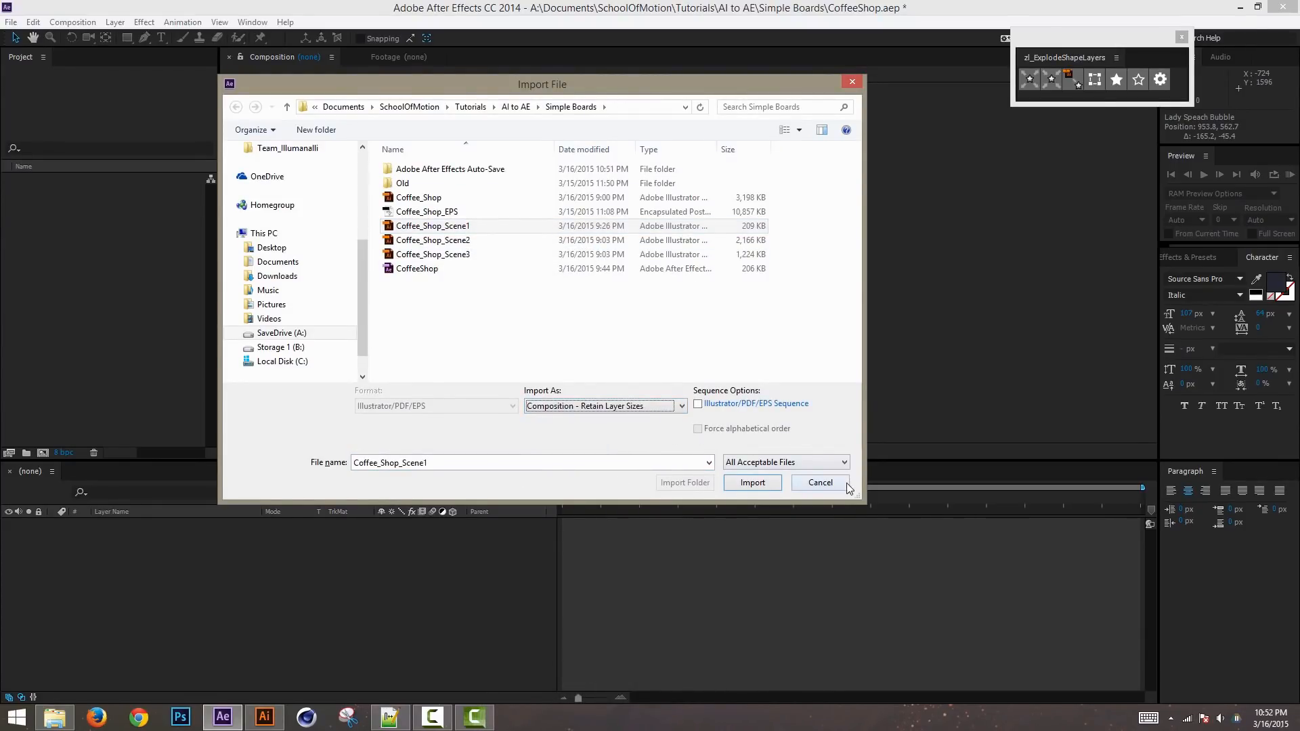
{"action": "left_click", "coordinate": [752, 482]}
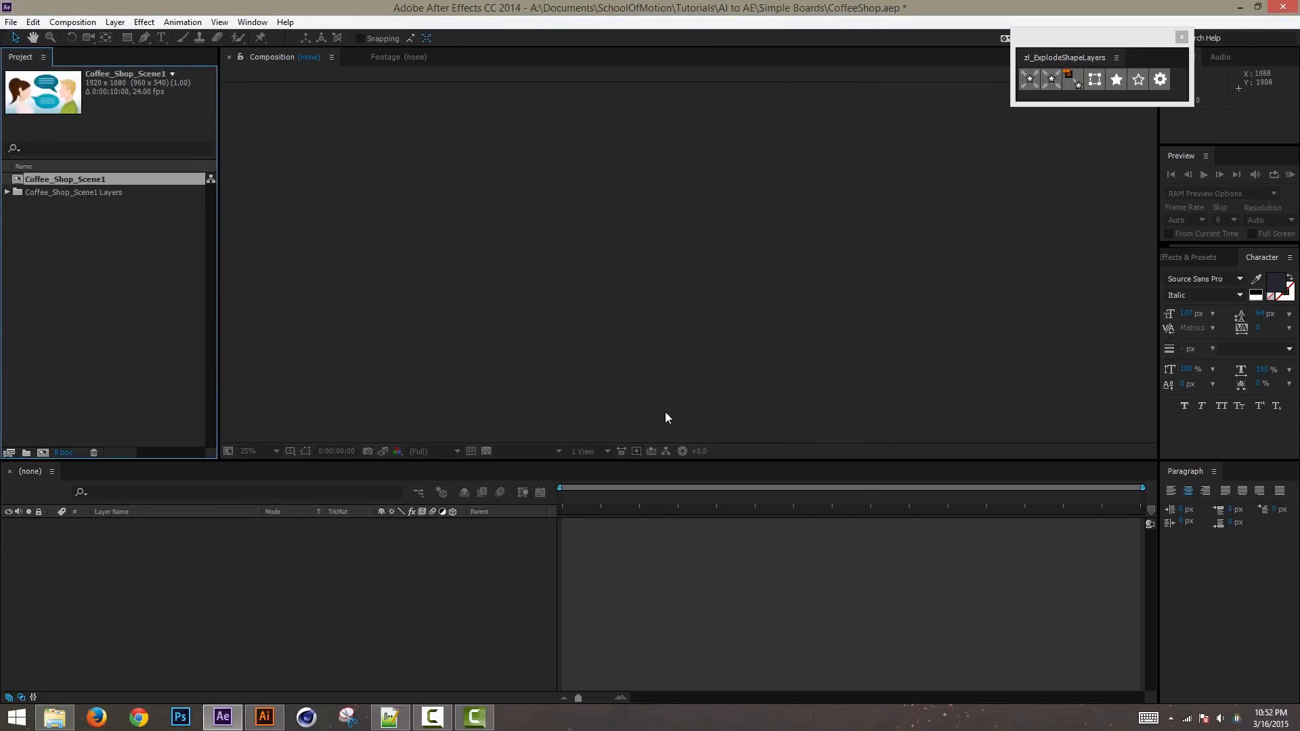
{"action": "double_click", "coordinate": [92, 182]}
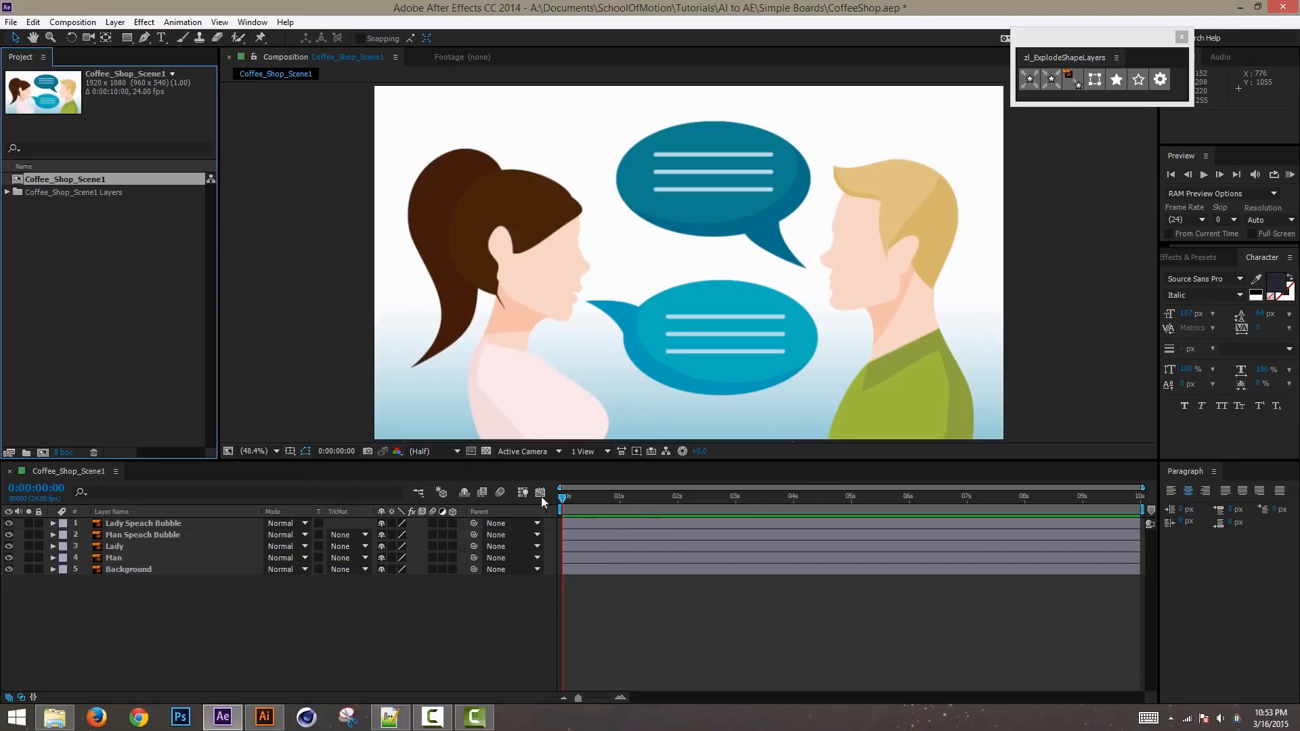
Step: Select the Lady Speach Bubble layer and then all five layers to examine their individual bounding boxes
{"action": "left_click_drag", "start_coordinate": [128, 543], "coordinate": [111, 522]}
{"action": "left_click", "coordinate": [160, 589]}
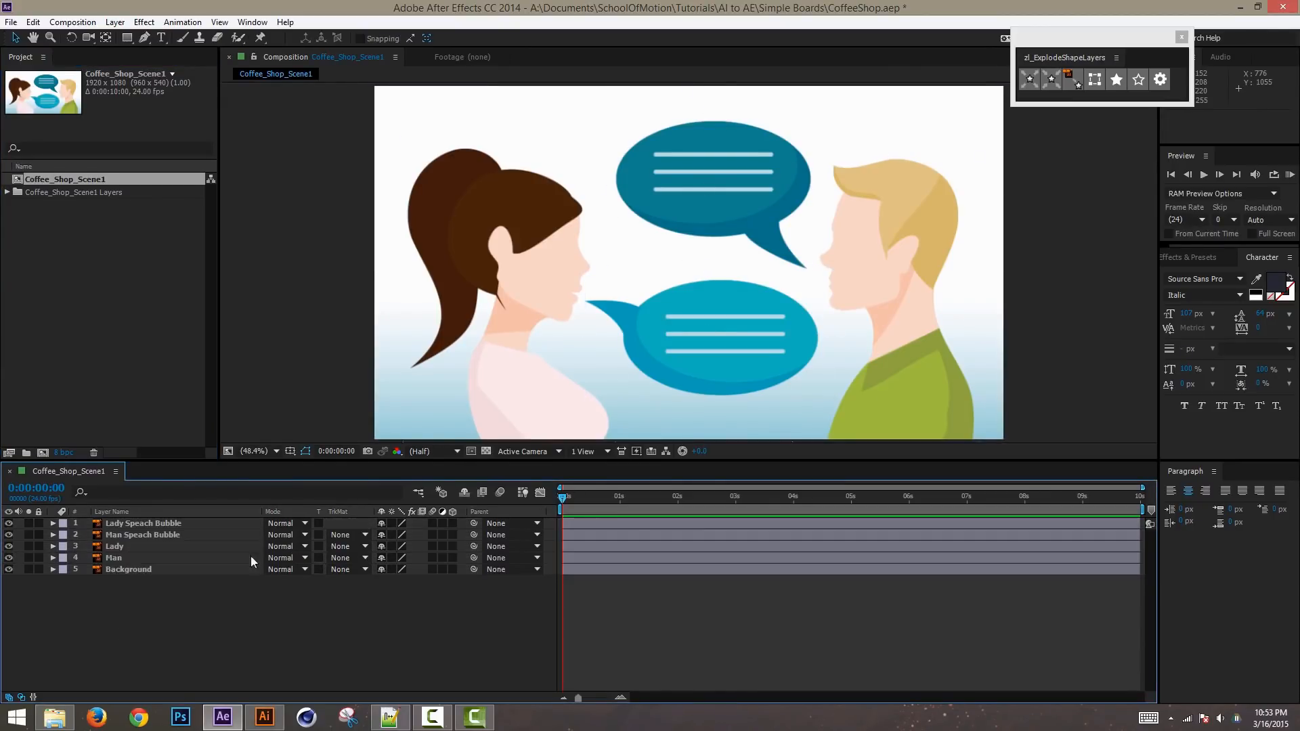
{"action": "left_click", "coordinate": [170, 522]}
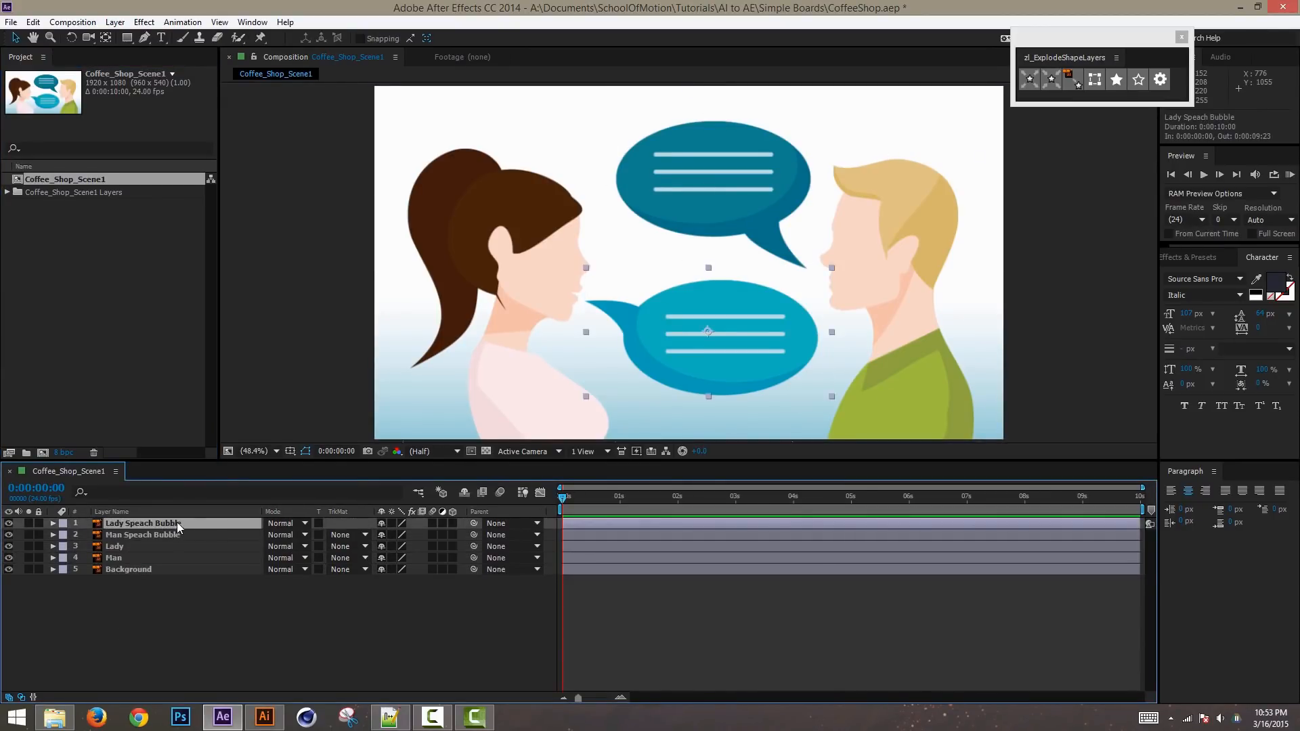
{"action": "left_click_drag", "start_coordinate": [154, 631], "coordinate": [179, 512]}
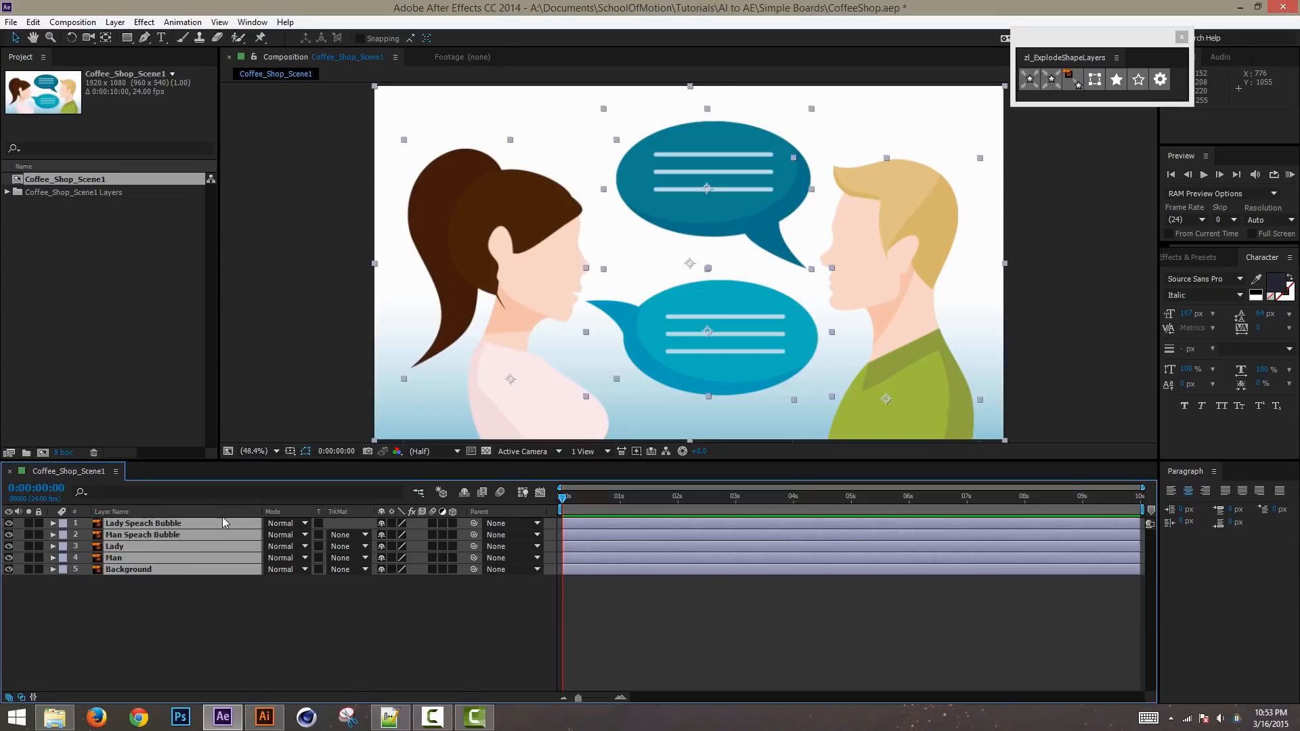
{"action": "left_click", "coordinate": [193, 594]}
Step: Move the Lady Speach Bubble layer slightly down and the Man Speach Bubble layer down to position about 1011, 341
{"action": "left_click", "coordinate": [148, 526]}
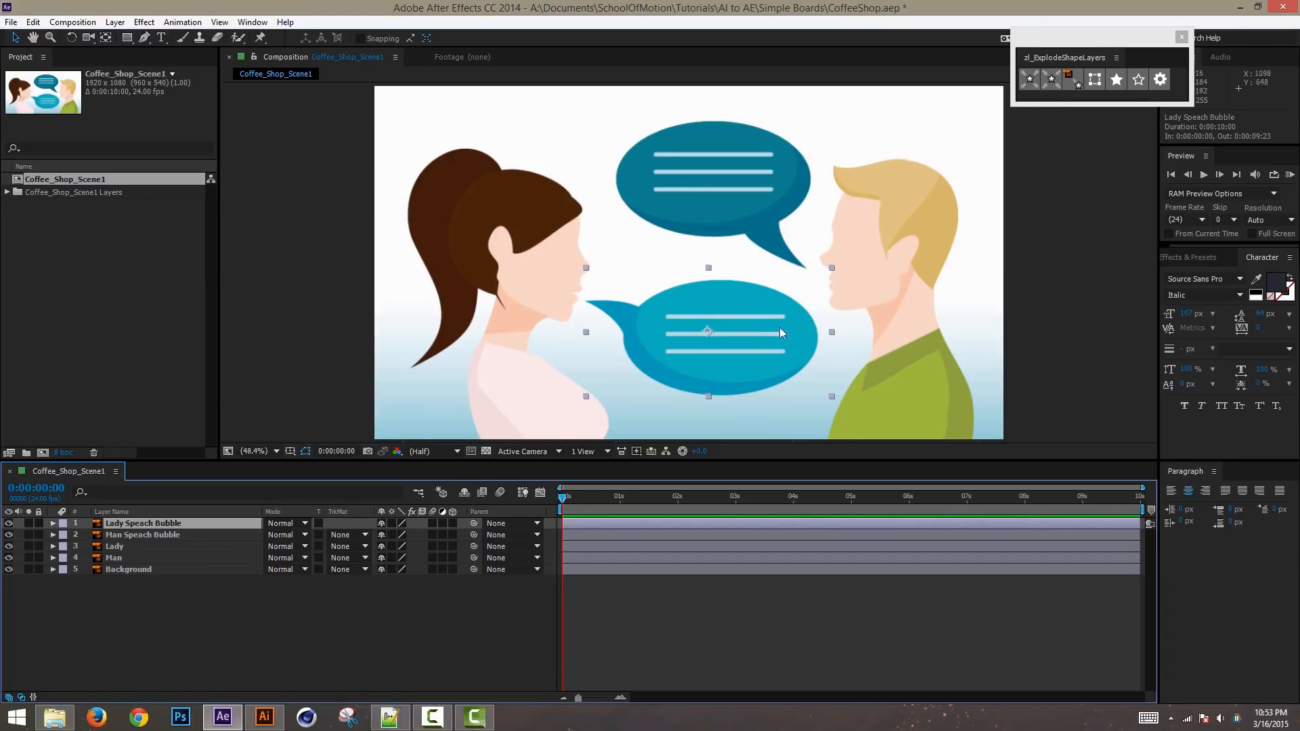
{"action": "mouse_move", "coordinate": [778, 327]}
{"action": "left_mouse_down"}
{"action": "mouse_move", "coordinate": [781, 271]}
{"action": "mouse_move", "coordinate": [773, 342]}
{"action": "left_mouse_up"}
{"action": "left_click_drag", "start_coordinate": [757, 168], "coordinate": [735, 201]}
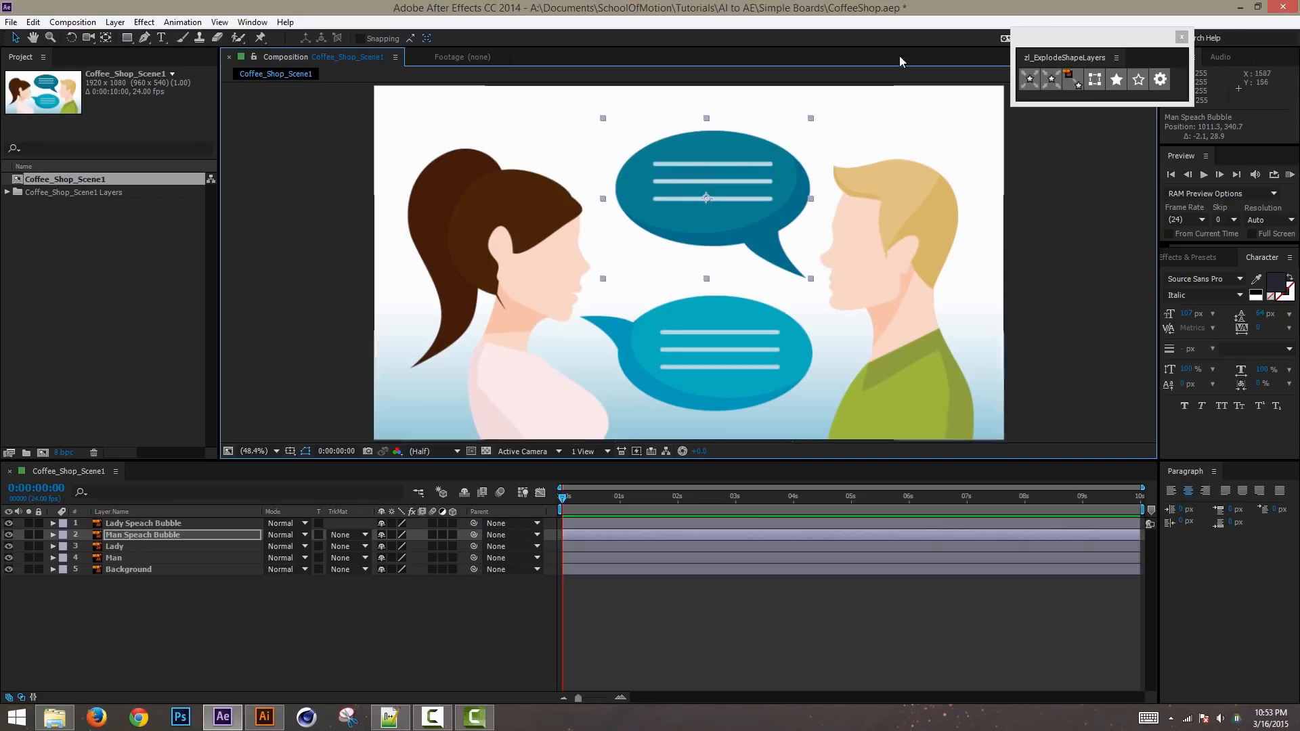
Step: Move the Lady layer up to position about 383, 722 and back down to about 391, 889
{"action": "left_click", "coordinate": [930, 321]}
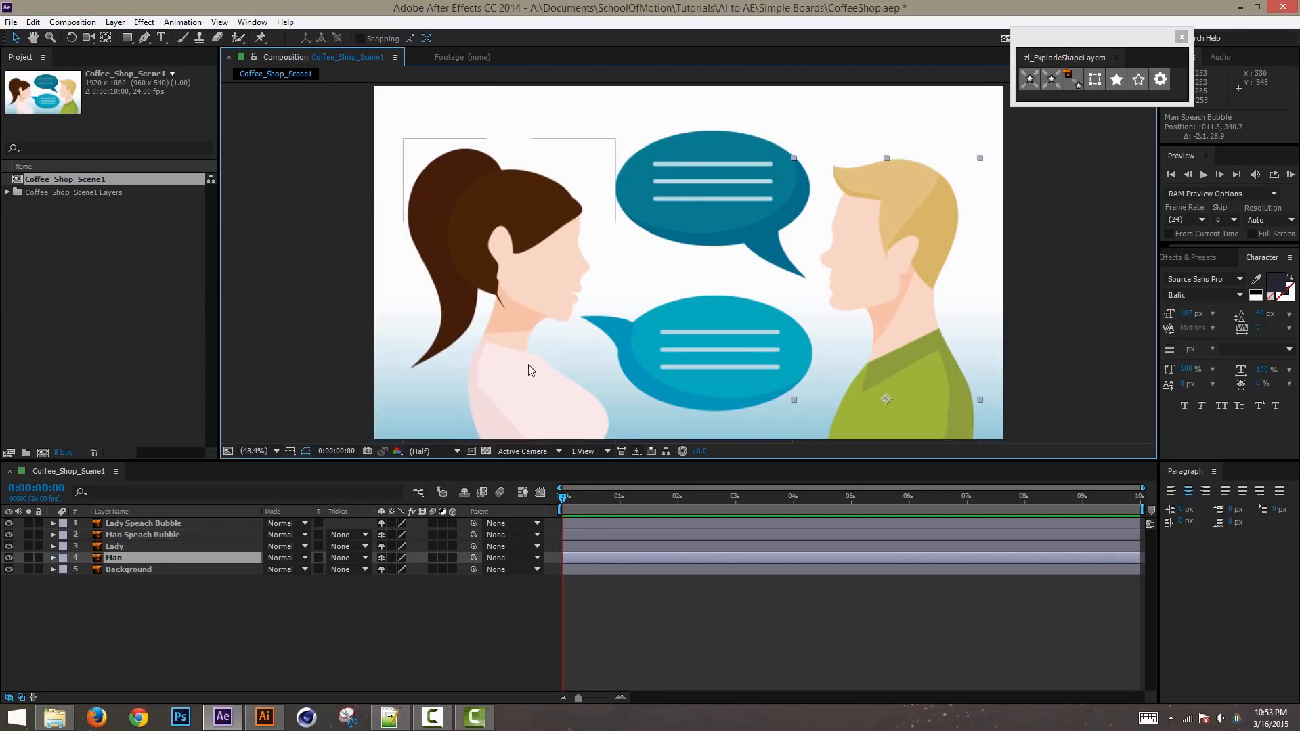
{"action": "left_click", "coordinate": [541, 331]}
{"action": "key", "text": "space"}
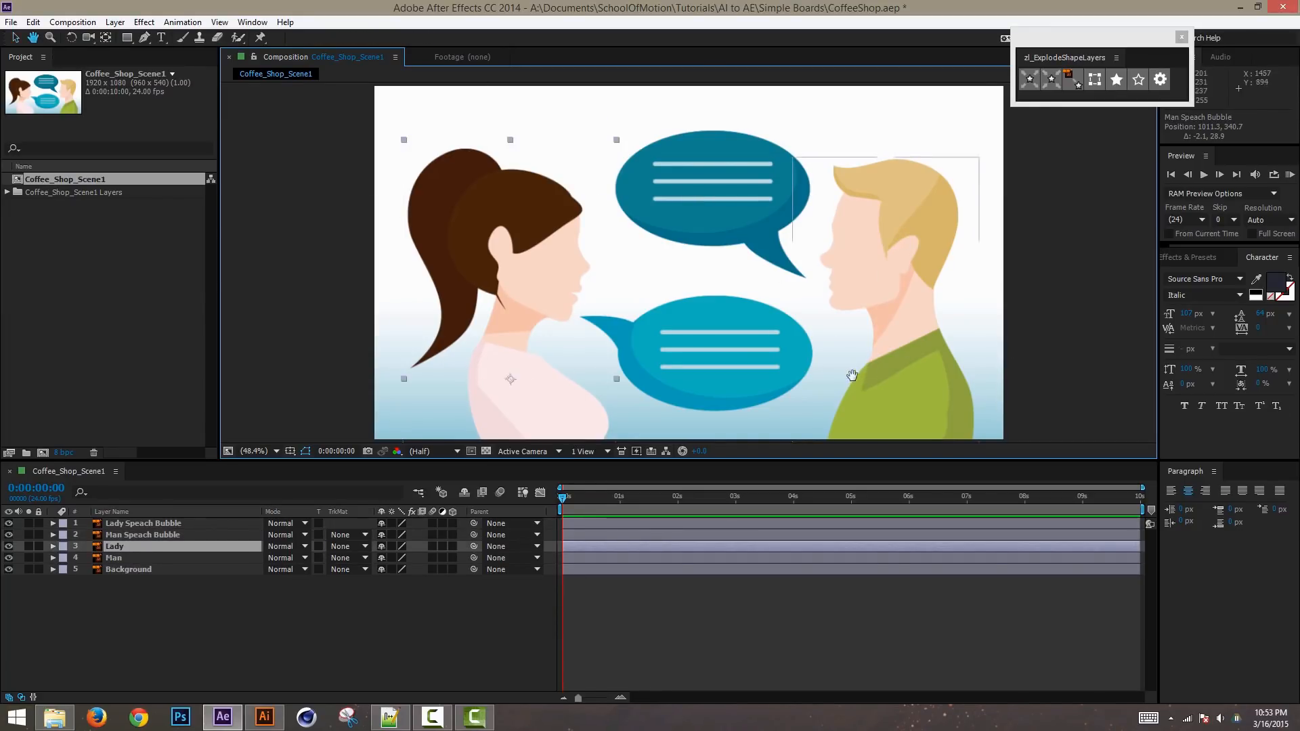
{"action": "left_click_drag", "start_coordinate": [852, 376], "coordinate": [870, 189]}
{"action": "left_click_drag", "start_coordinate": [741, 332], "coordinate": [763, 218]}
{"action": "left_click_drag", "start_coordinate": [786, 94], "coordinate": [729, 100]}
{"action": "left_click_drag", "start_coordinate": [554, 279], "coordinate": [542, 223]}
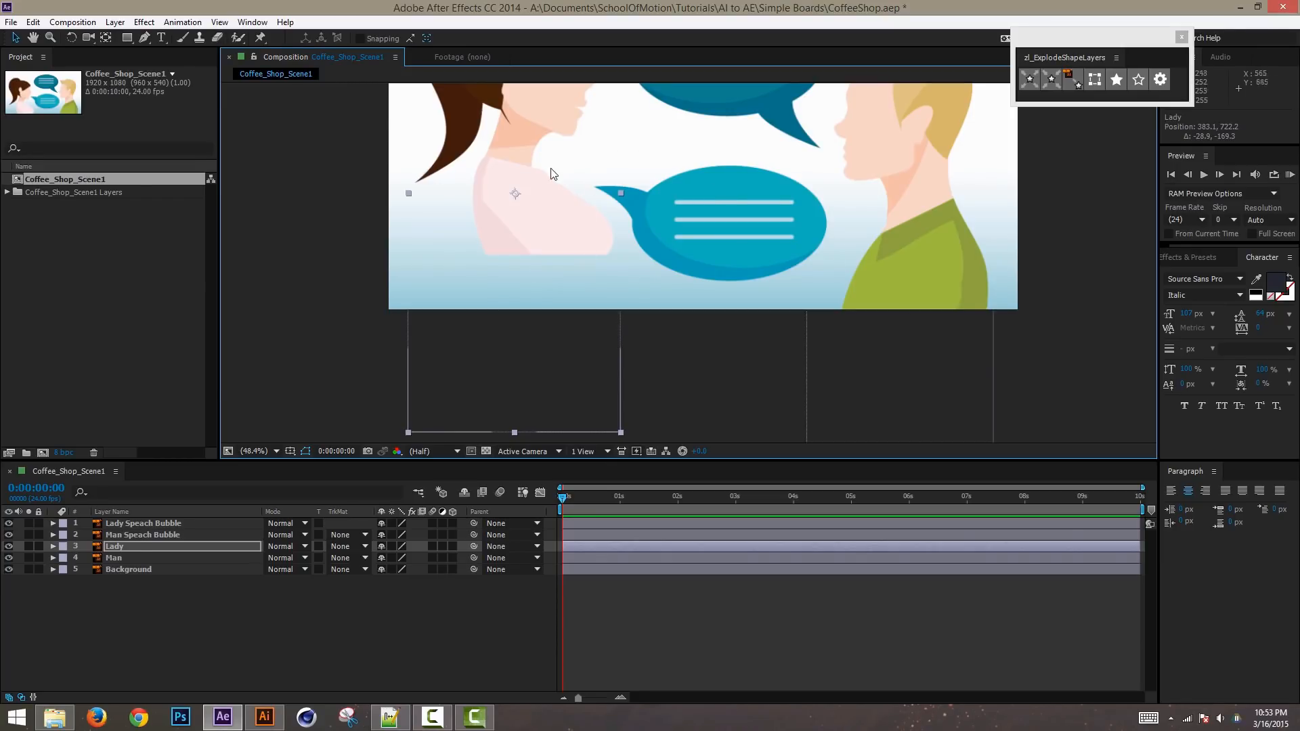
{"action": "left_click_drag", "start_coordinate": [551, 171], "coordinate": [555, 225]}
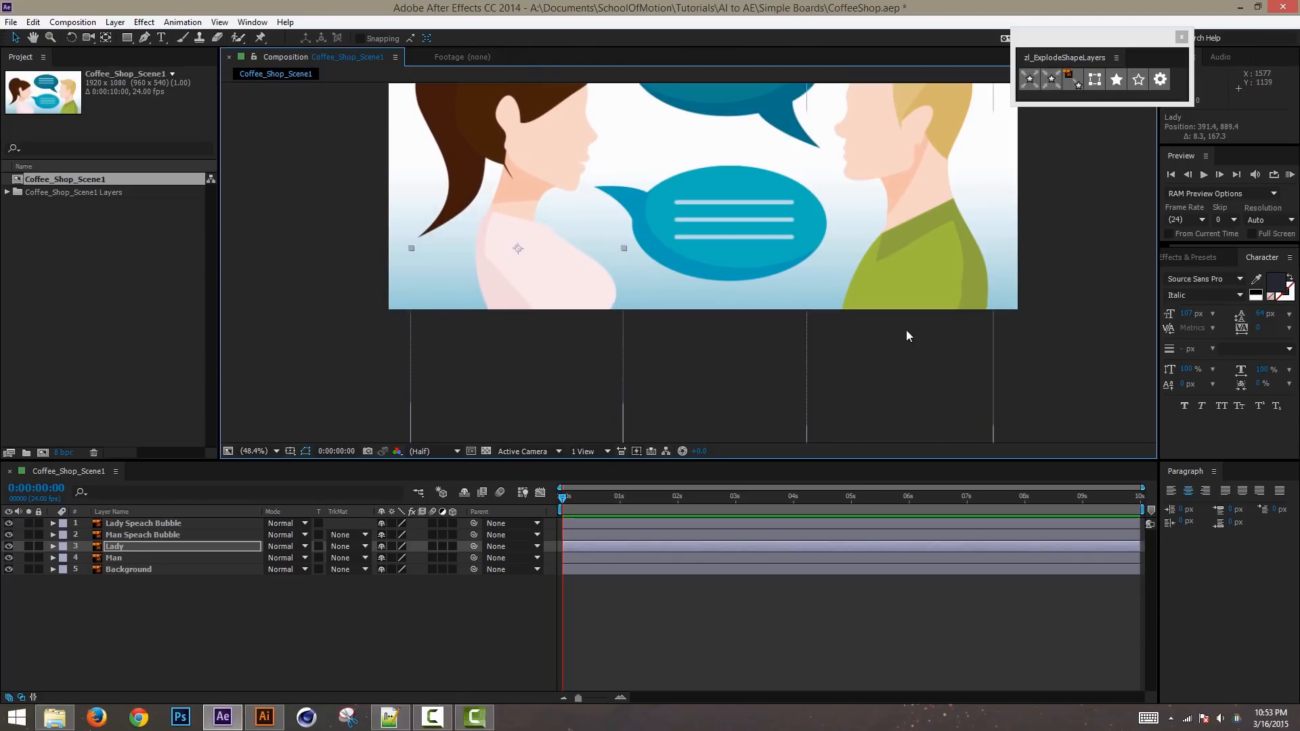
Step: Raise the Lady layer above the composition's lower edge and shift it outward, to position about 344, 664
{"action": "key", "text": "space"}
{"action": "left_click_drag", "start_coordinate": [718, 217], "coordinate": [755, 212]}
{"action": "left_click_drag", "start_coordinate": [676, 172], "coordinate": [597, 258]}
{"action": "left_click_drag", "start_coordinate": [594, 210], "coordinate": [579, 233]}
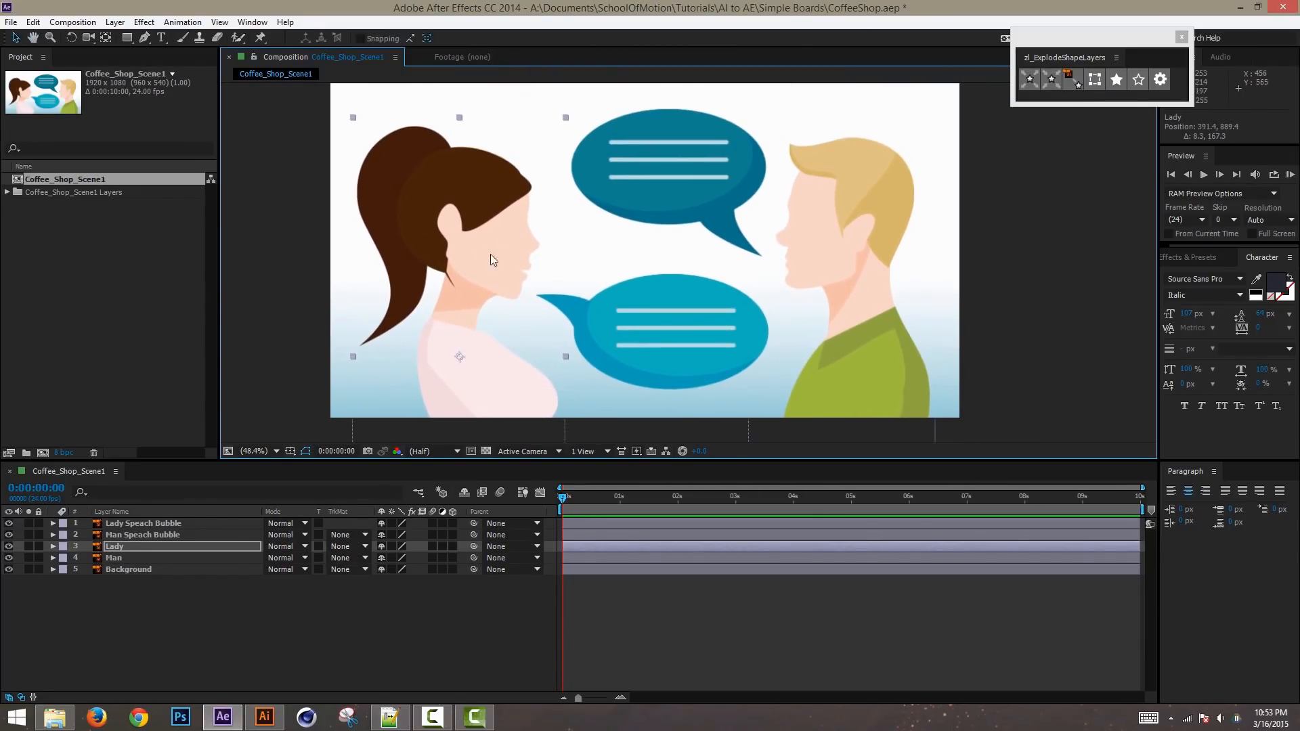
{"action": "left_click_drag", "start_coordinate": [490, 254], "coordinate": [500, 180]}
{"action": "key", "text": "space"}
{"action": "left_click_drag", "start_coordinate": [765, 159], "coordinate": [831, 168]}
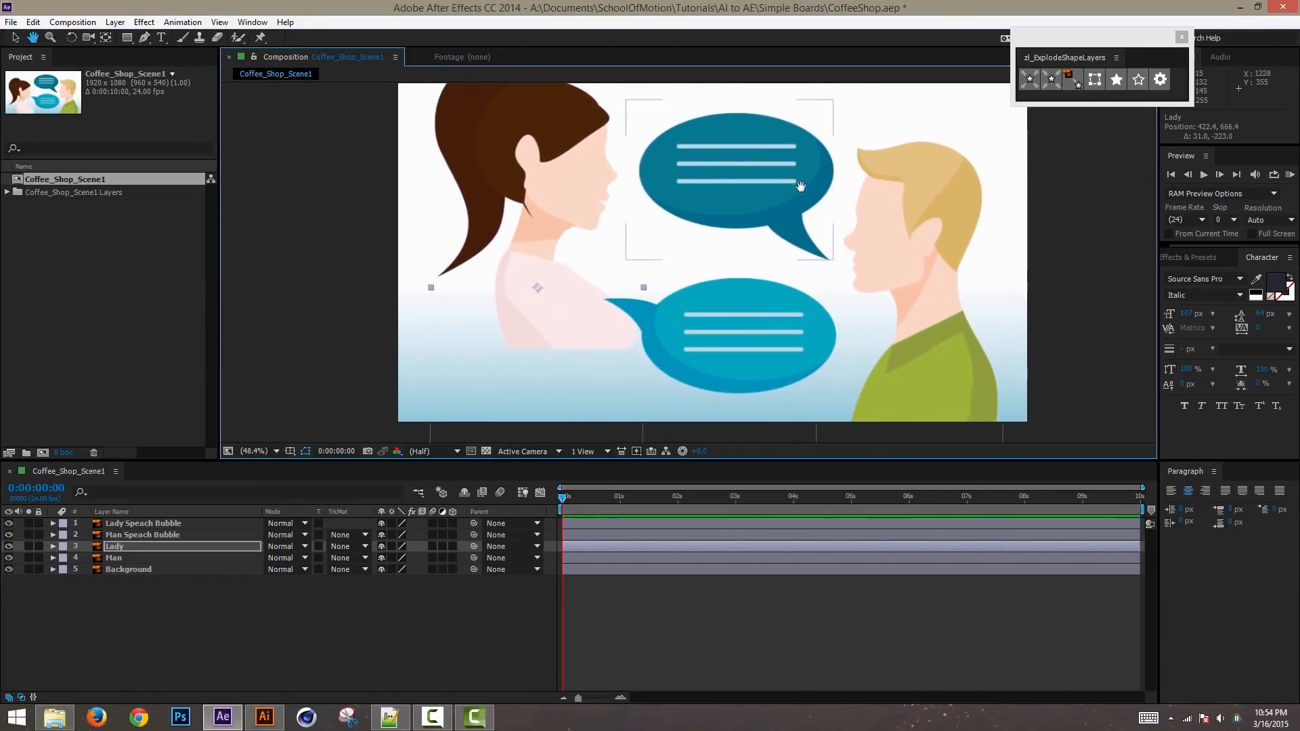
{"action": "left_click_drag", "start_coordinate": [551, 265], "coordinate": [525, 264]}
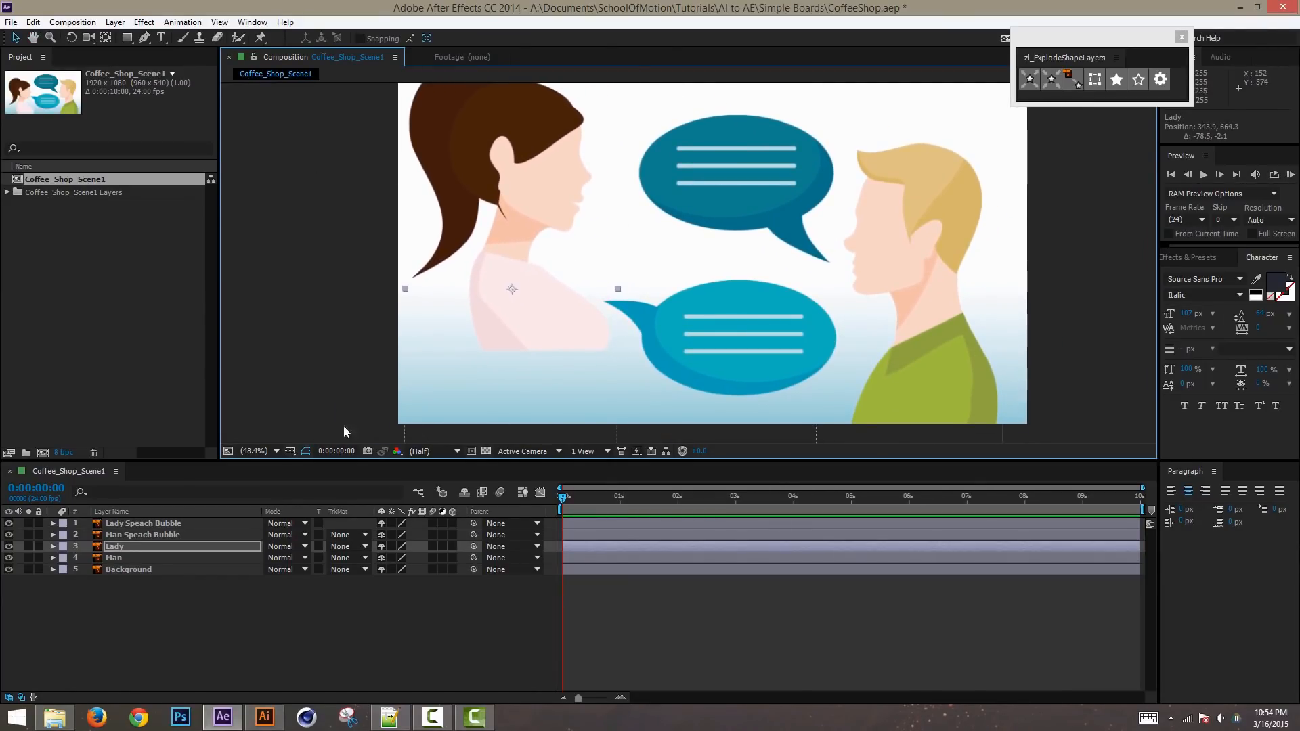
Step: Create shapes from the Lady vector layer
{"action": "left_click", "coordinate": [126, 546]}
{"action": "right_click", "coordinate": [116, 547]}
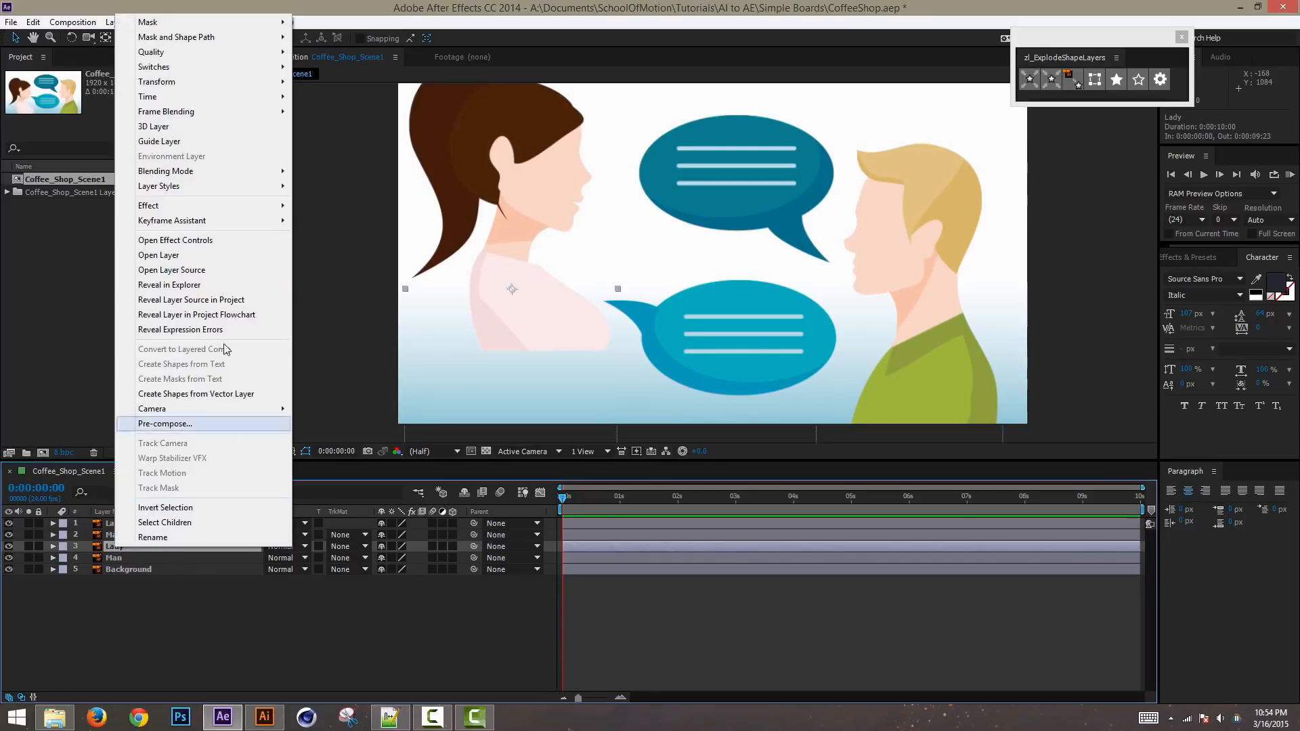
{"action": "left_click", "coordinate": [222, 395]}
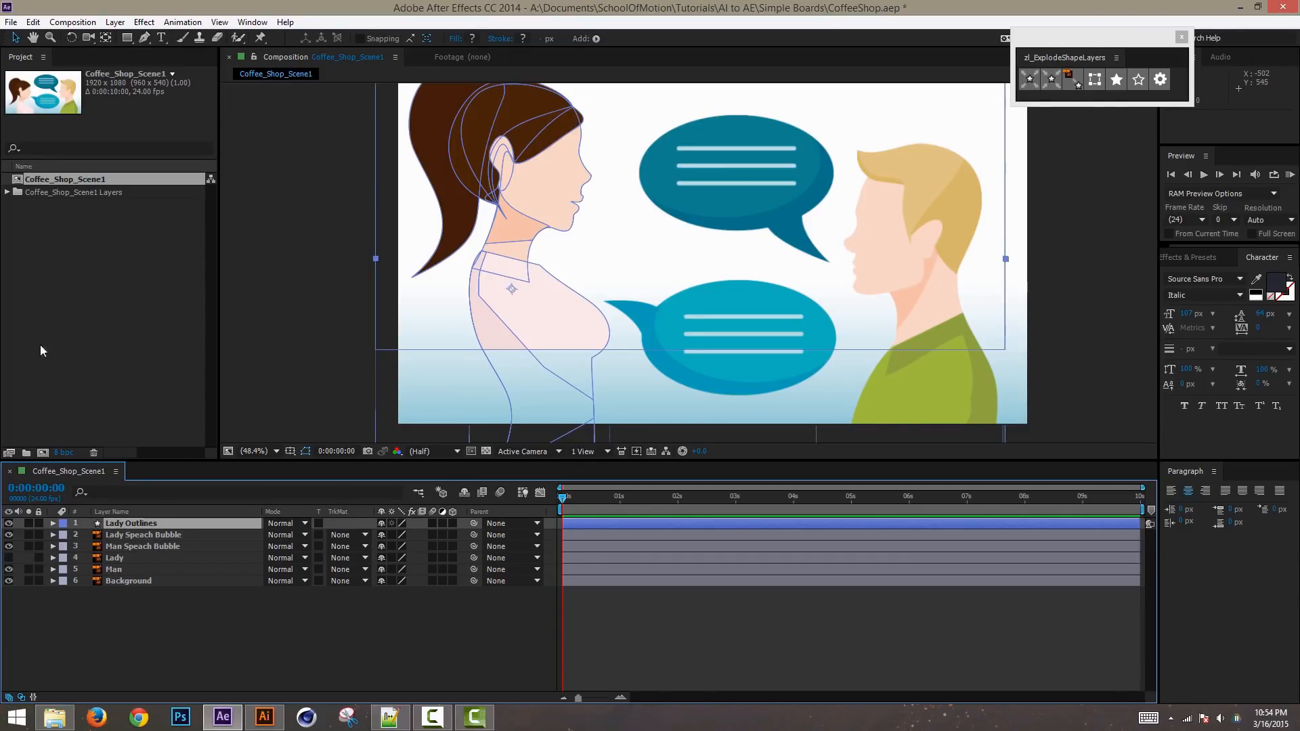
Step: Expand the Lady Outlines contents down to Group 1 and select its Path 1
{"action": "left_click", "coordinate": [54, 524]}
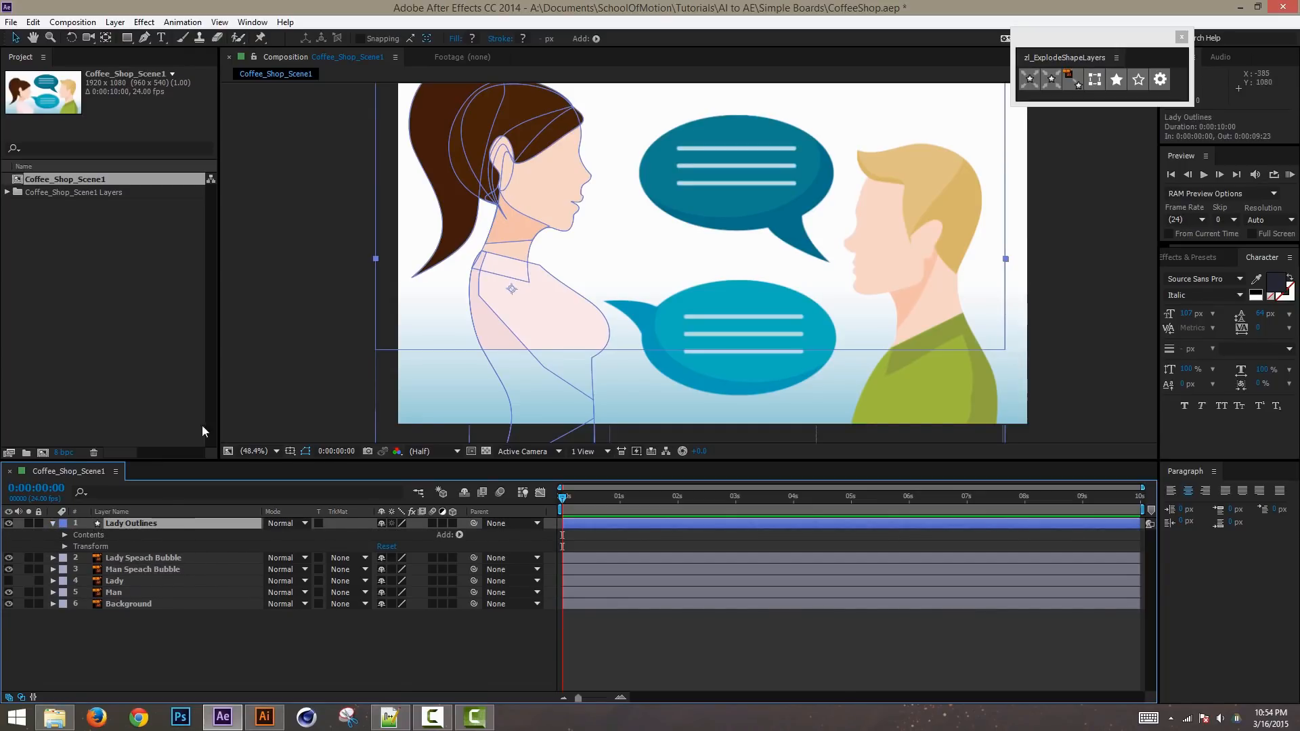
{"action": "left_click", "coordinate": [65, 535]}
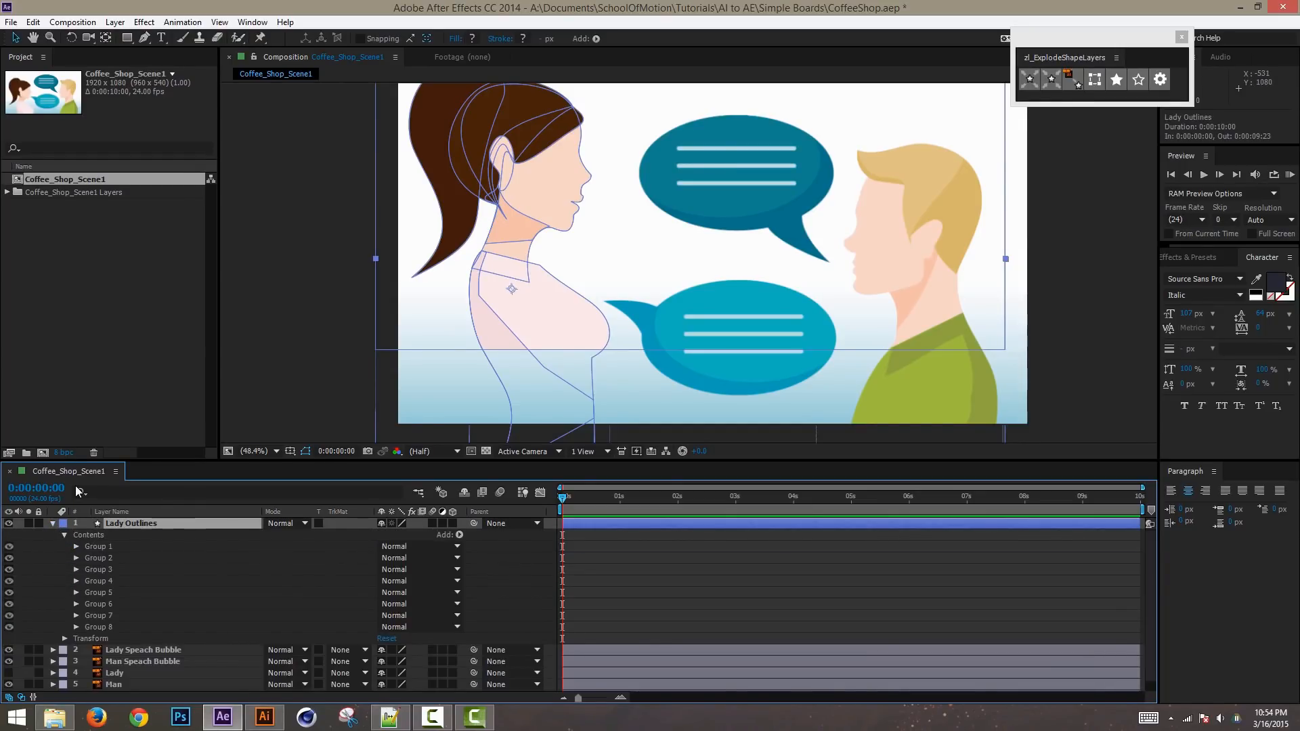
{"action": "left_click", "coordinate": [76, 546]}
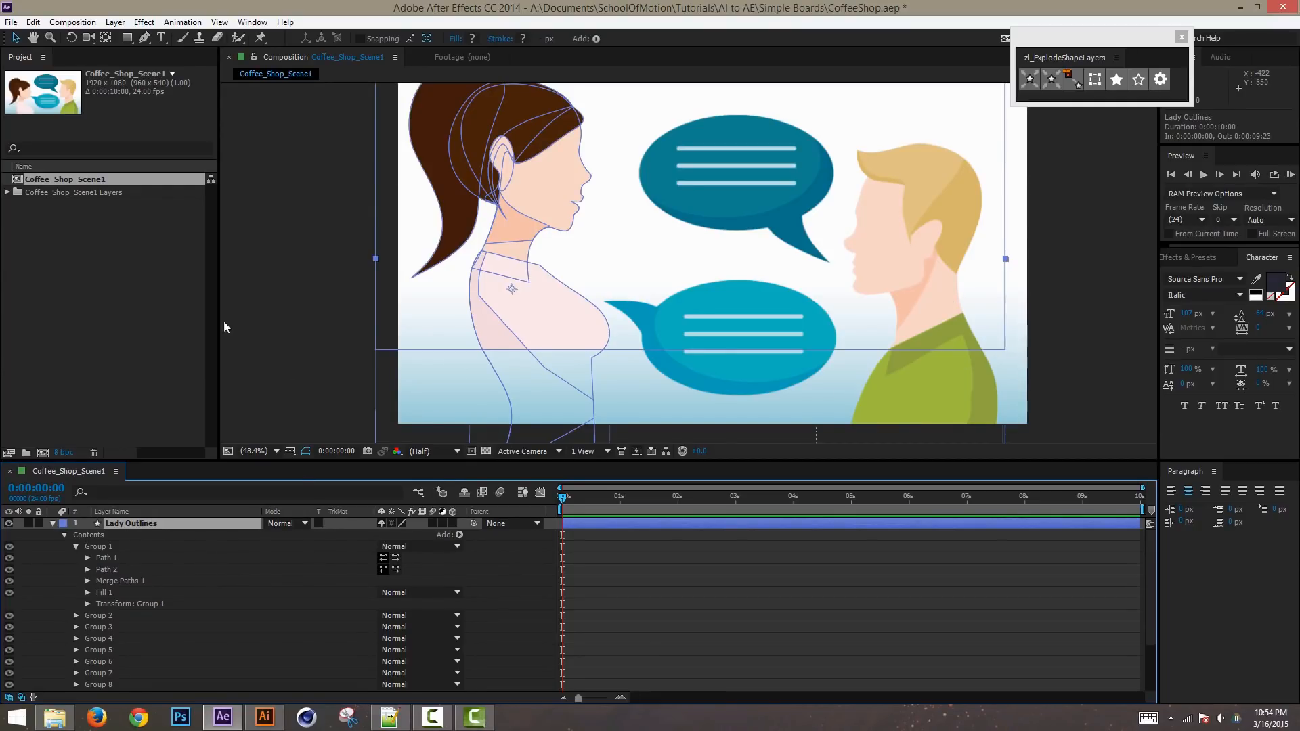
{"action": "left_click", "coordinate": [106, 555]}
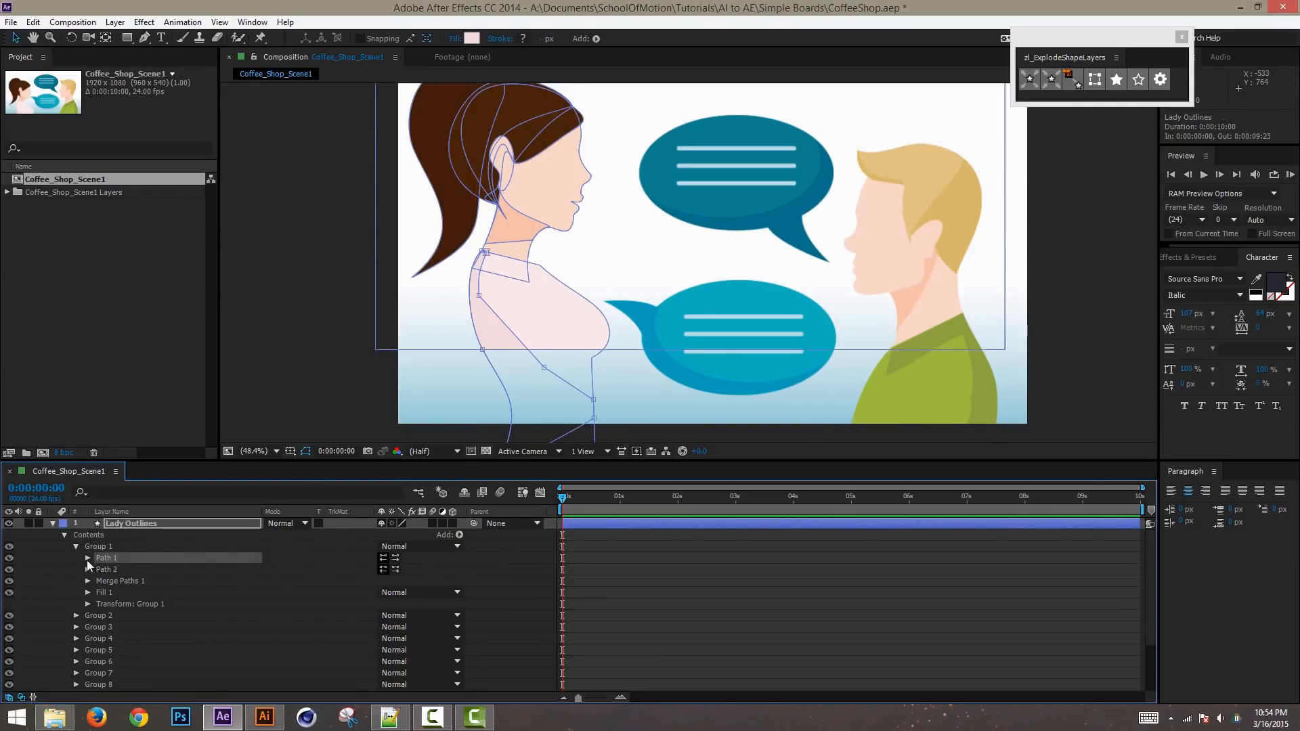
Step: Test the visibility of Path 1 and Path 2 in Group 1 of Lady Outlines, and delete Path 2
{"action": "left_click", "coordinate": [9, 558]}
{"action": "left_click", "coordinate": [9, 571]}
{"action": "left_click", "coordinate": [8, 571]}
{"action": "left_click", "coordinate": [9, 570]}
{"action": "left_click", "coordinate": [7, 571]}
{"action": "left_click", "coordinate": [9, 558]}
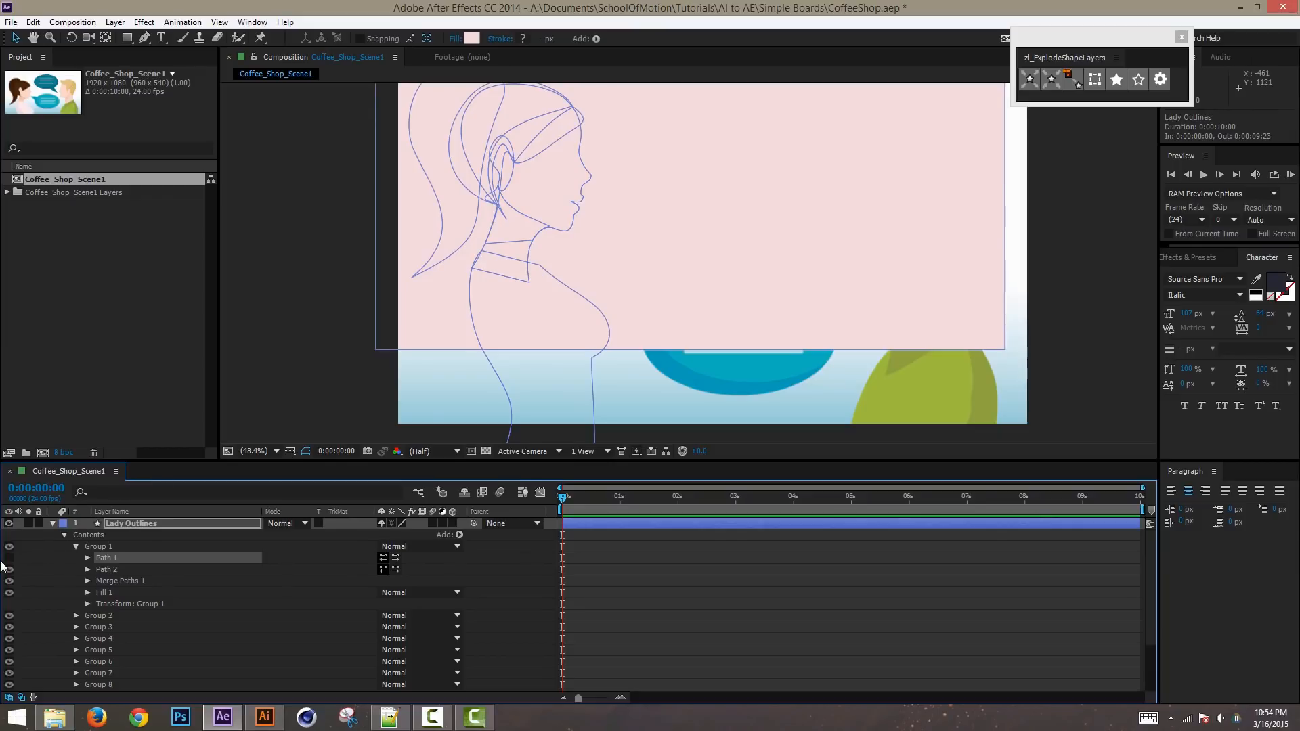
{"action": "left_click", "coordinate": [9, 558]}
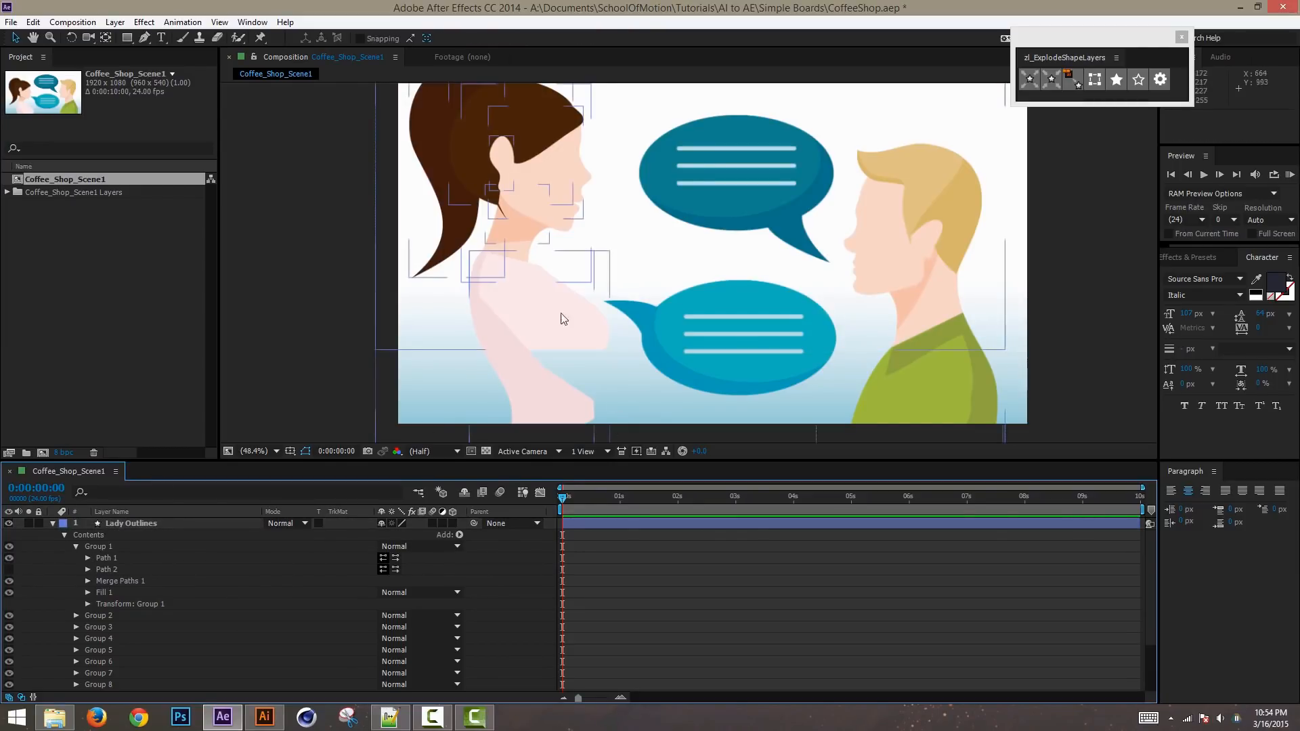
{"action": "left_click", "coordinate": [109, 569]}
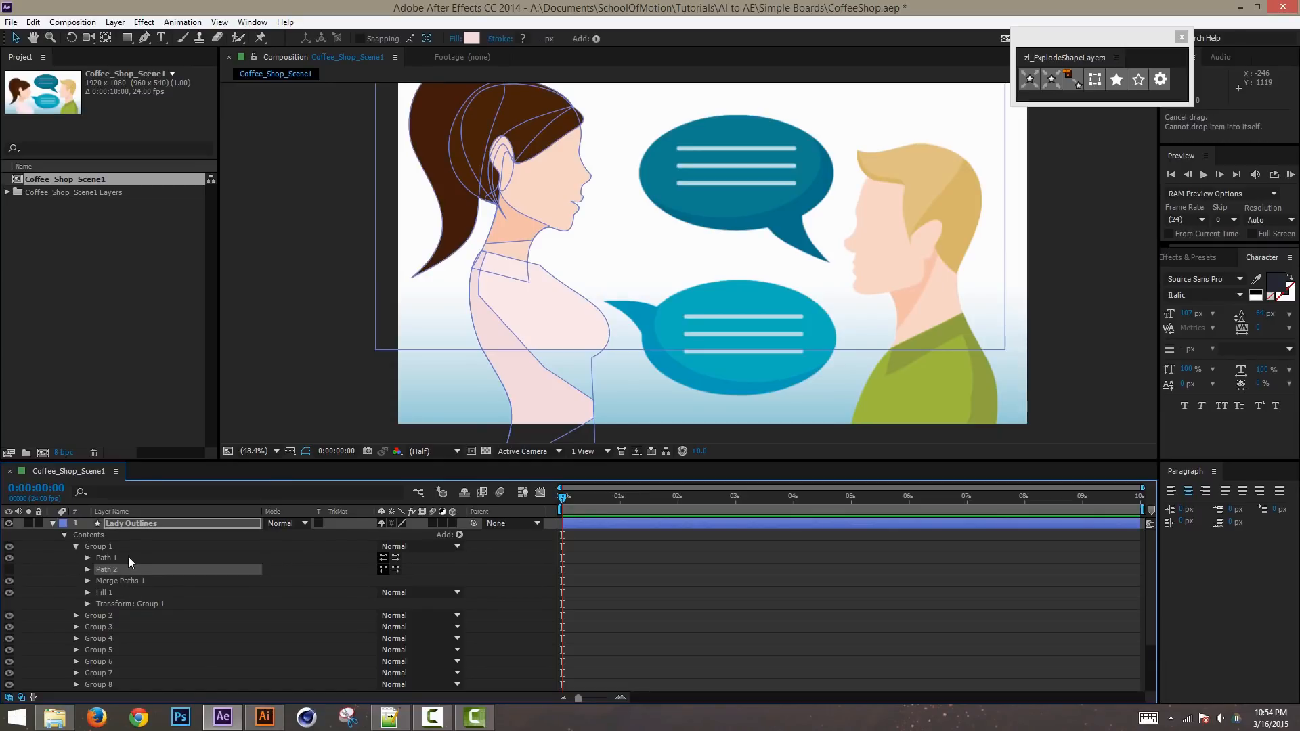
{"action": "key", "text": "Delete"}
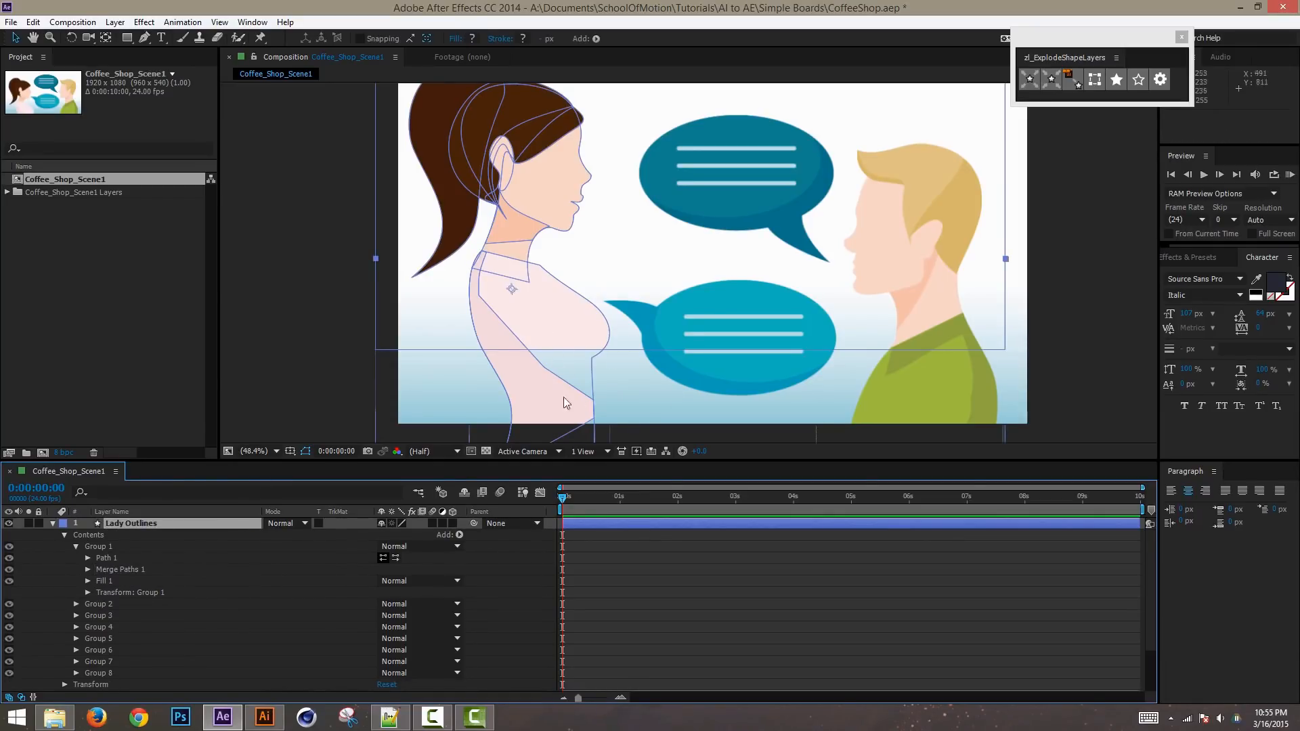
Step: Collapse Group 1, expand Group 2 of Lady Outlines and delete its Path 2
{"action": "left_click", "coordinate": [76, 547]}
{"action": "left_click", "coordinate": [98, 558]}
{"action": "left_click", "coordinate": [77, 559]}
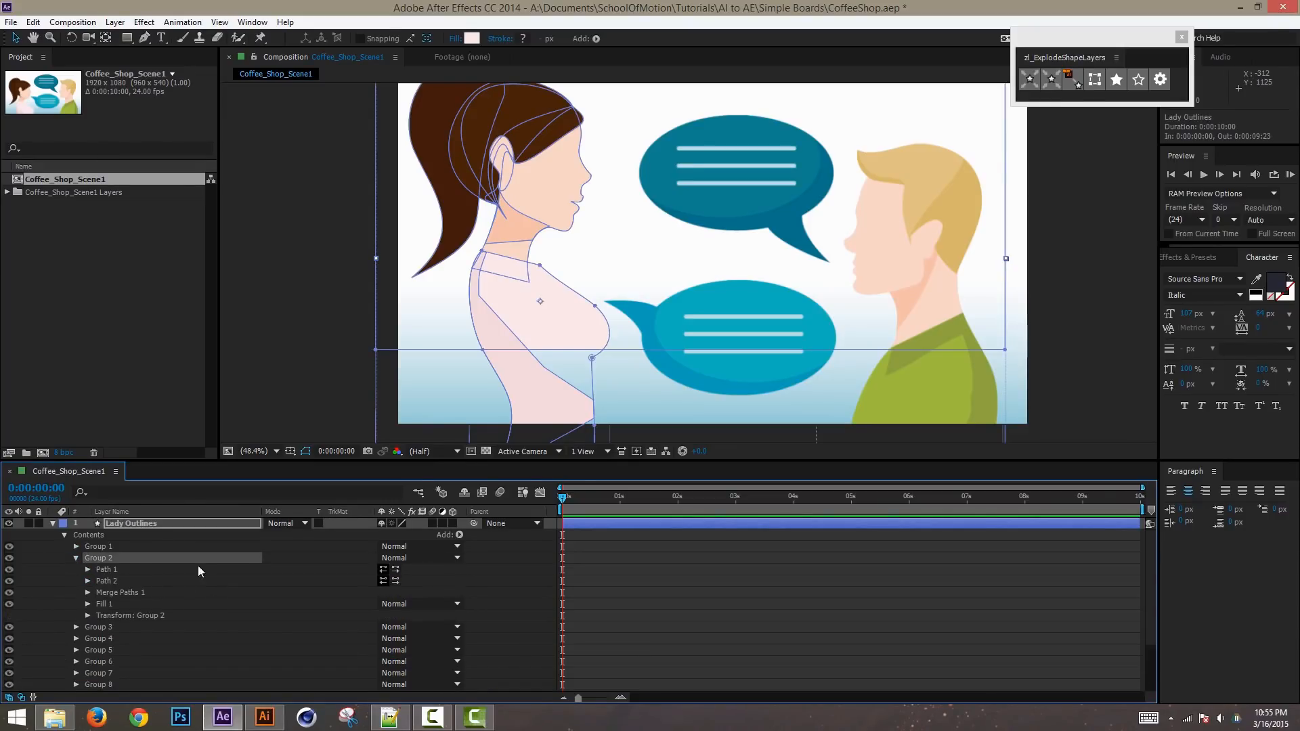
{"action": "left_click", "coordinate": [119, 582]}
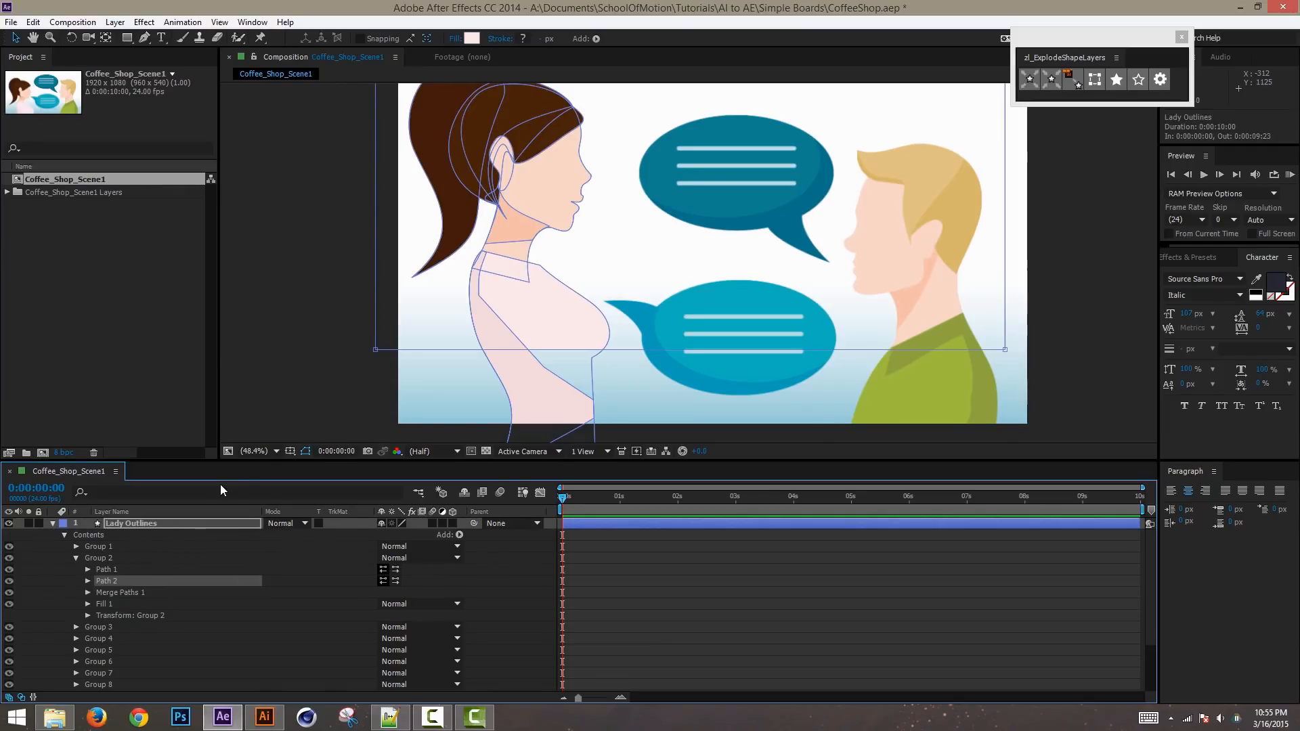
{"action": "key", "text": "Delete"}
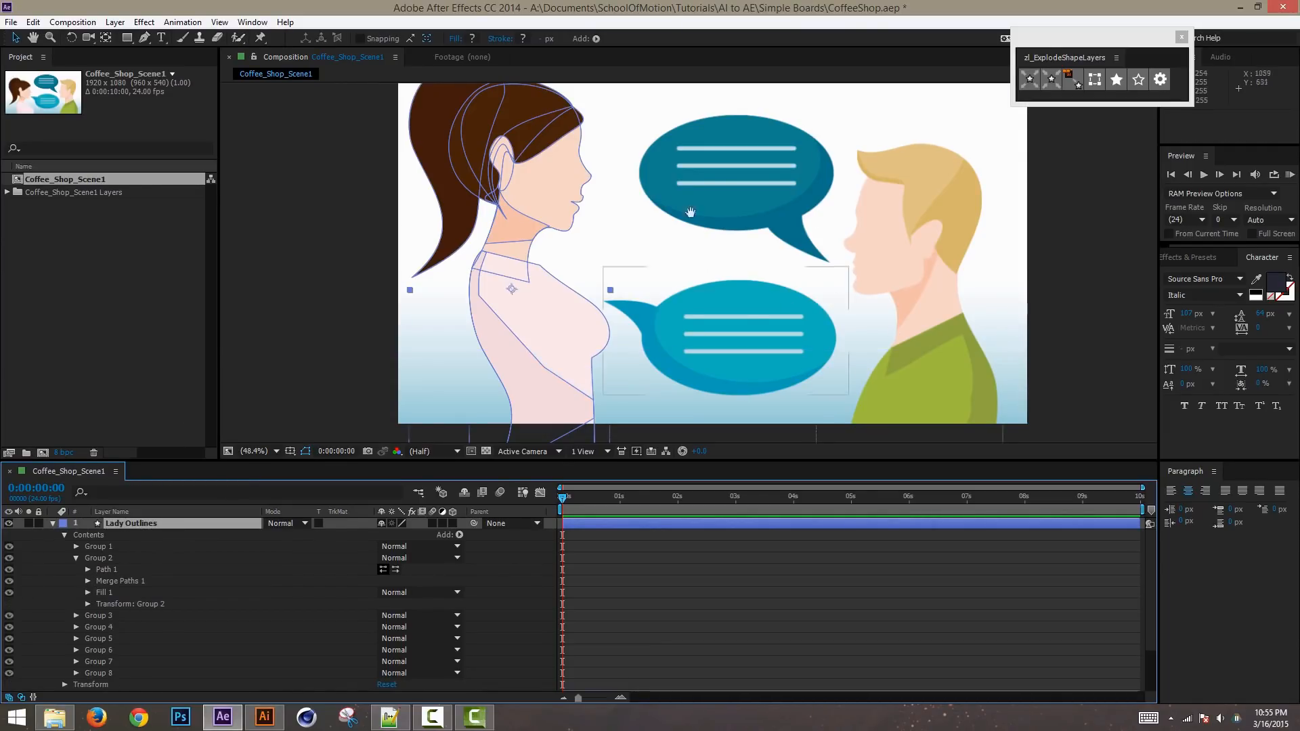
Step: Collapse the Lady Outlines contents and lower the layer to a Y position of 945.3
{"action": "key", "text": "space"}
{"action": "left_click_drag", "start_coordinate": [688, 165], "coordinate": [717, 181]}
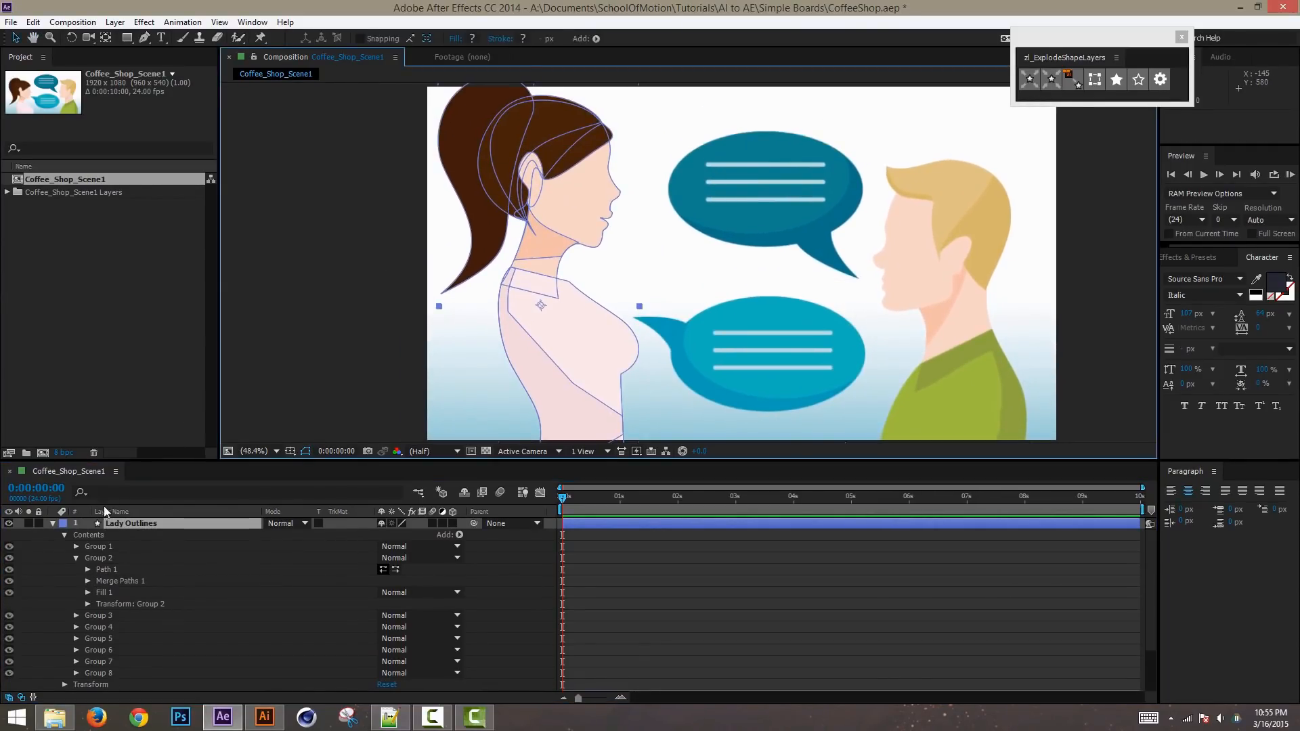
{"action": "left_click", "coordinate": [52, 524]}
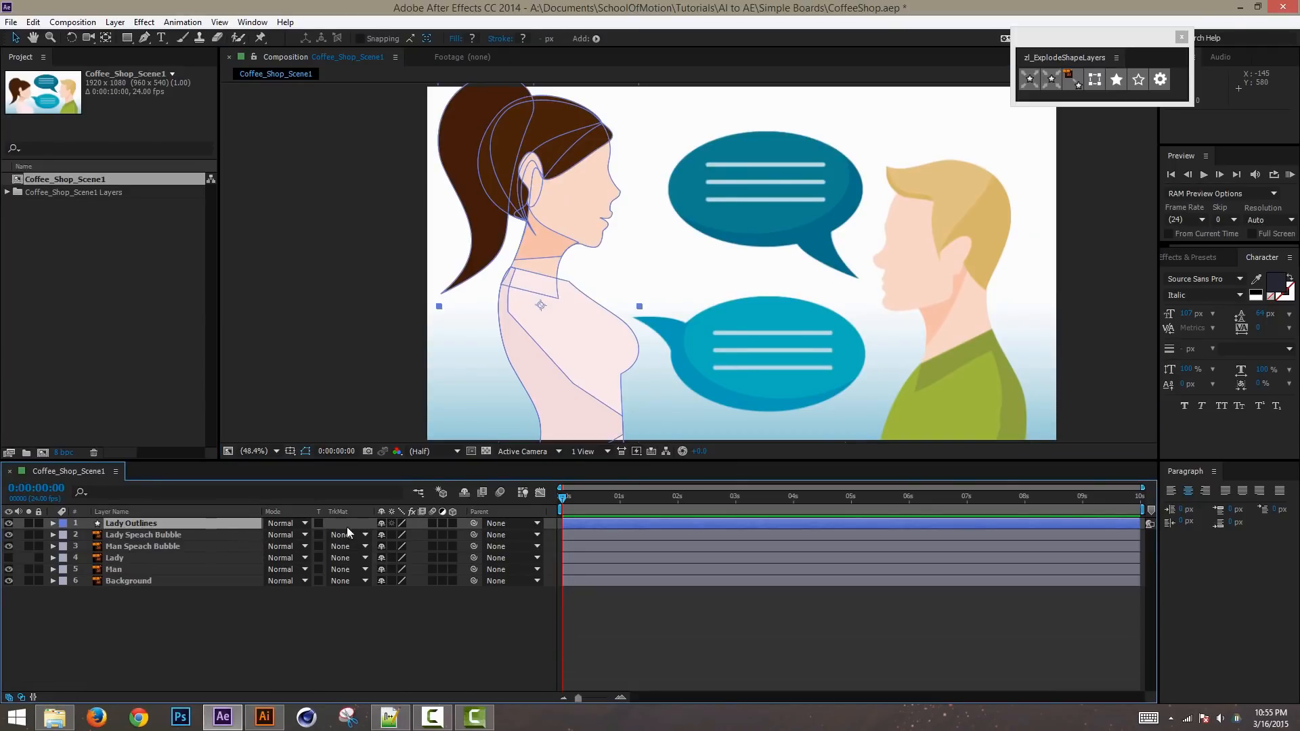
{"action": "key", "text": "p"}
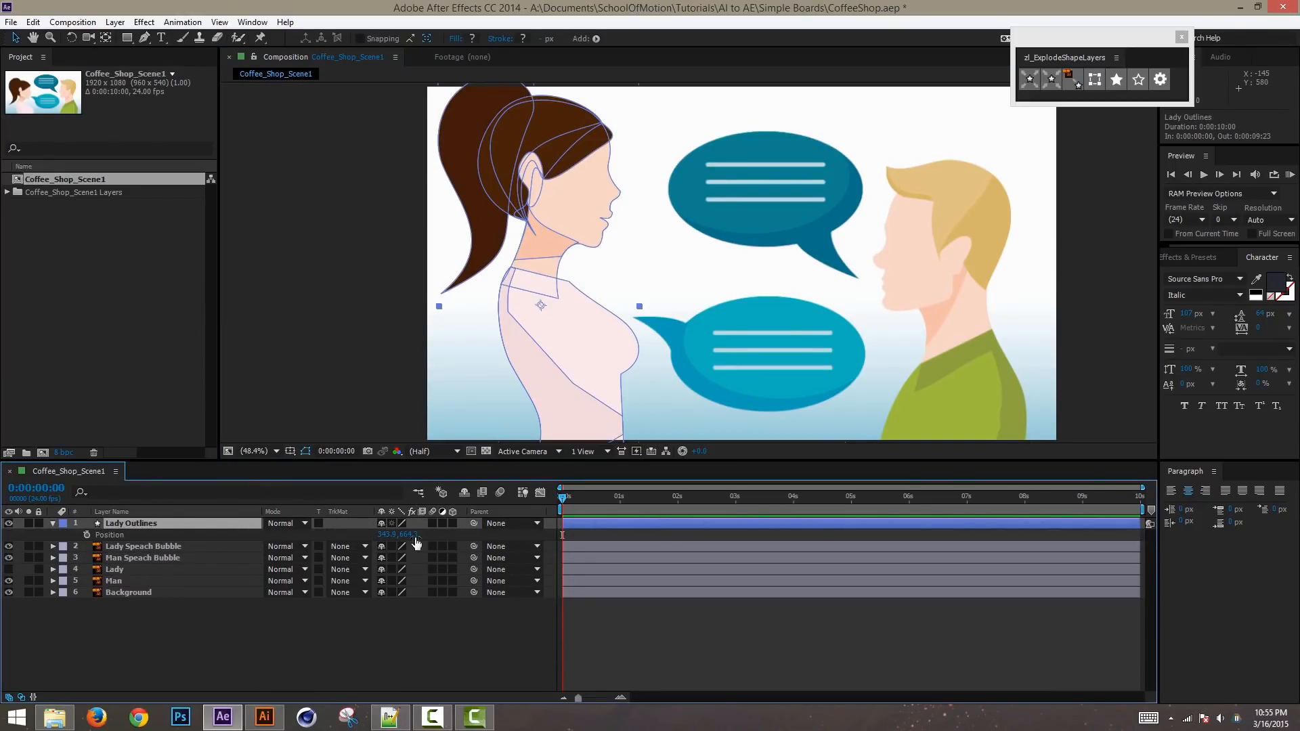
{"action": "left_click_drag", "start_coordinate": [415, 535], "coordinate": [518, 534]}
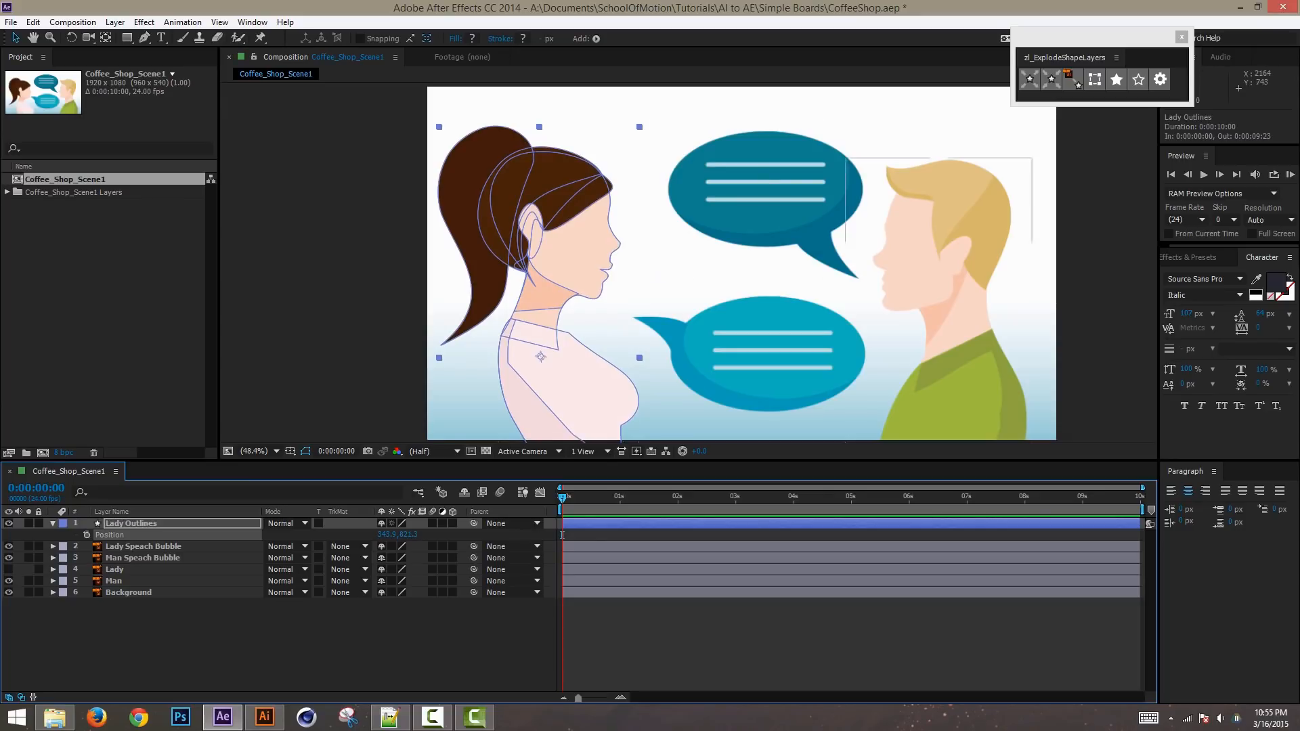
{"action": "left_click_drag", "start_coordinate": [416, 534], "coordinate": [502, 525]}
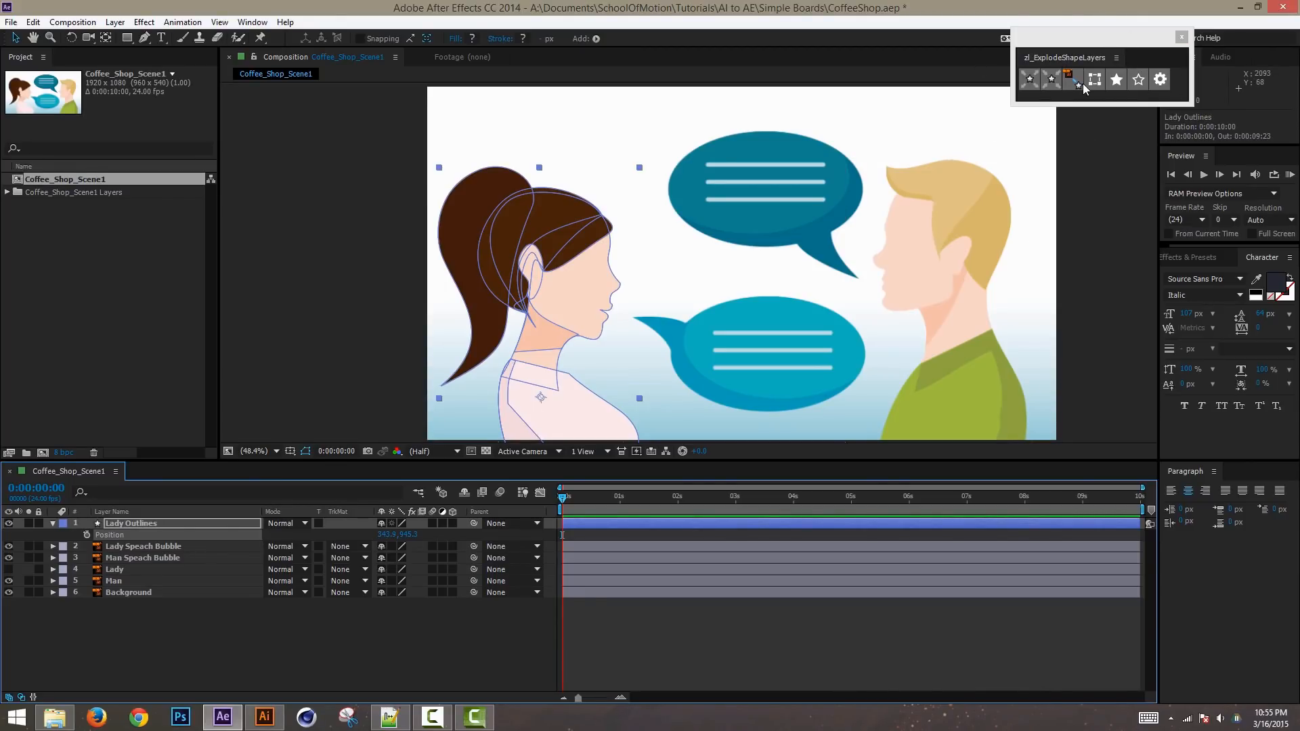
{"action": "left_click_drag", "start_coordinate": [1111, 31], "coordinate": [1095, 22]}
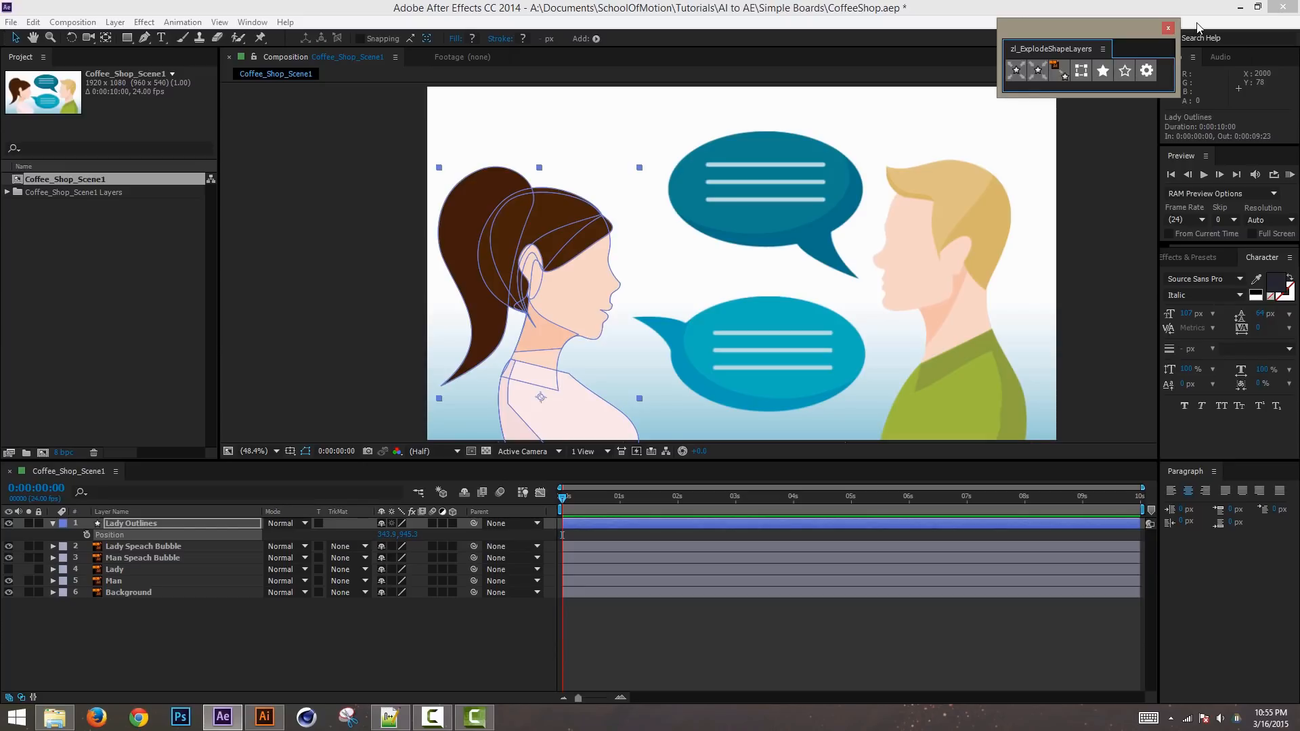
{"action": "left_click", "coordinate": [169, 546]}
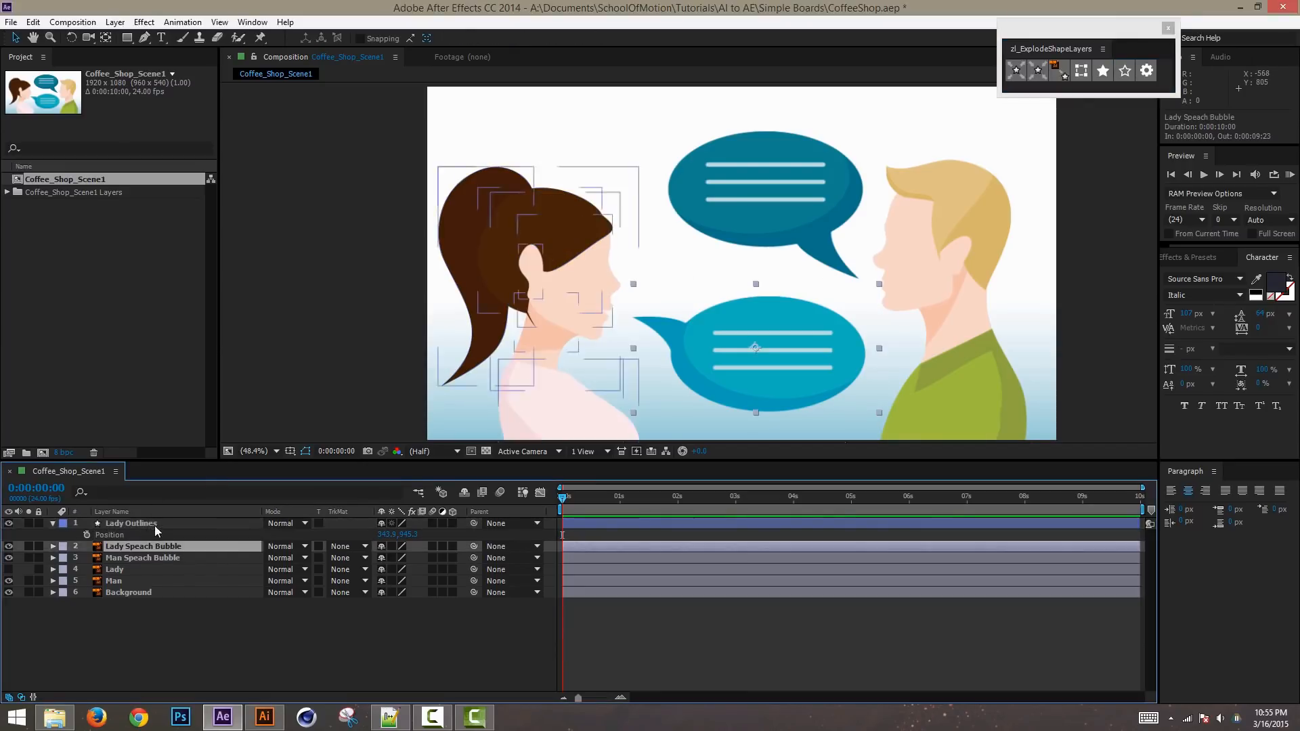
{"action": "left_click", "coordinate": [142, 524]}
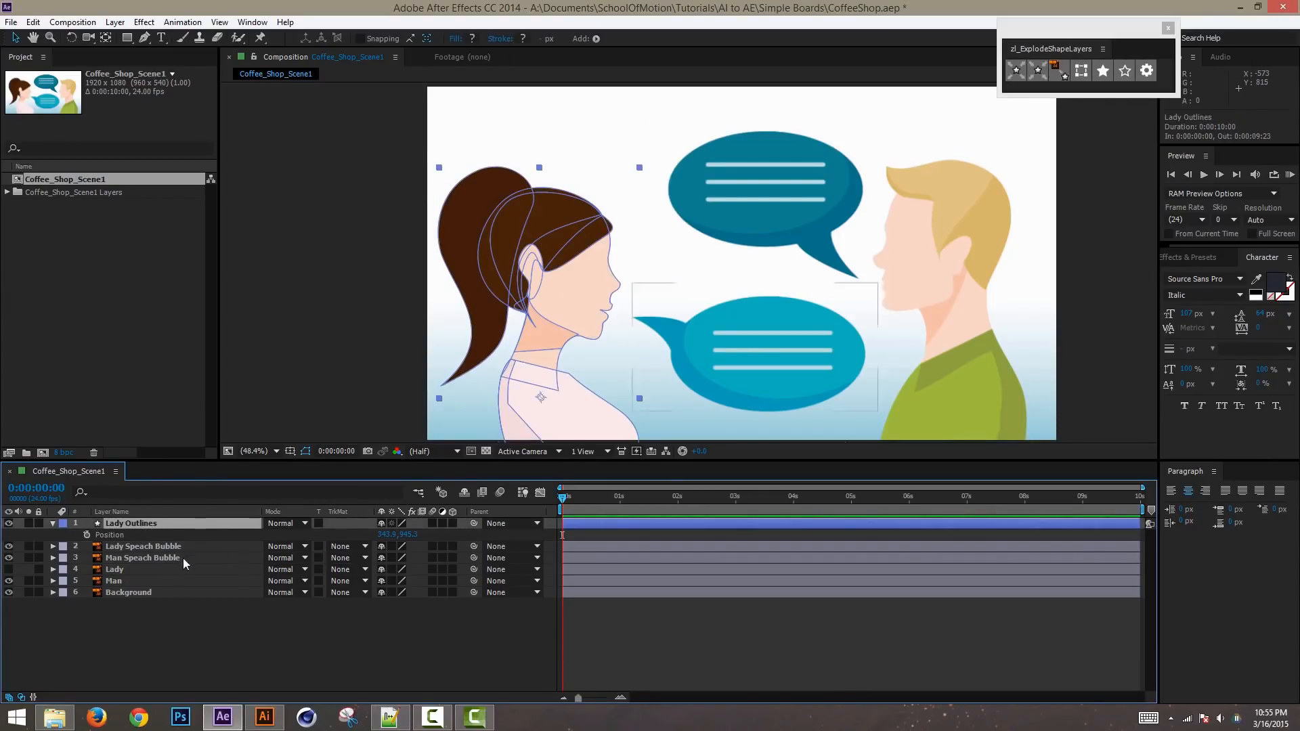
Step: Try converting the Man Speach Bubble layer to a shape layer with ExplodeShapeLayers, and undo the conversion
{"action": "left_click", "coordinate": [136, 558]}
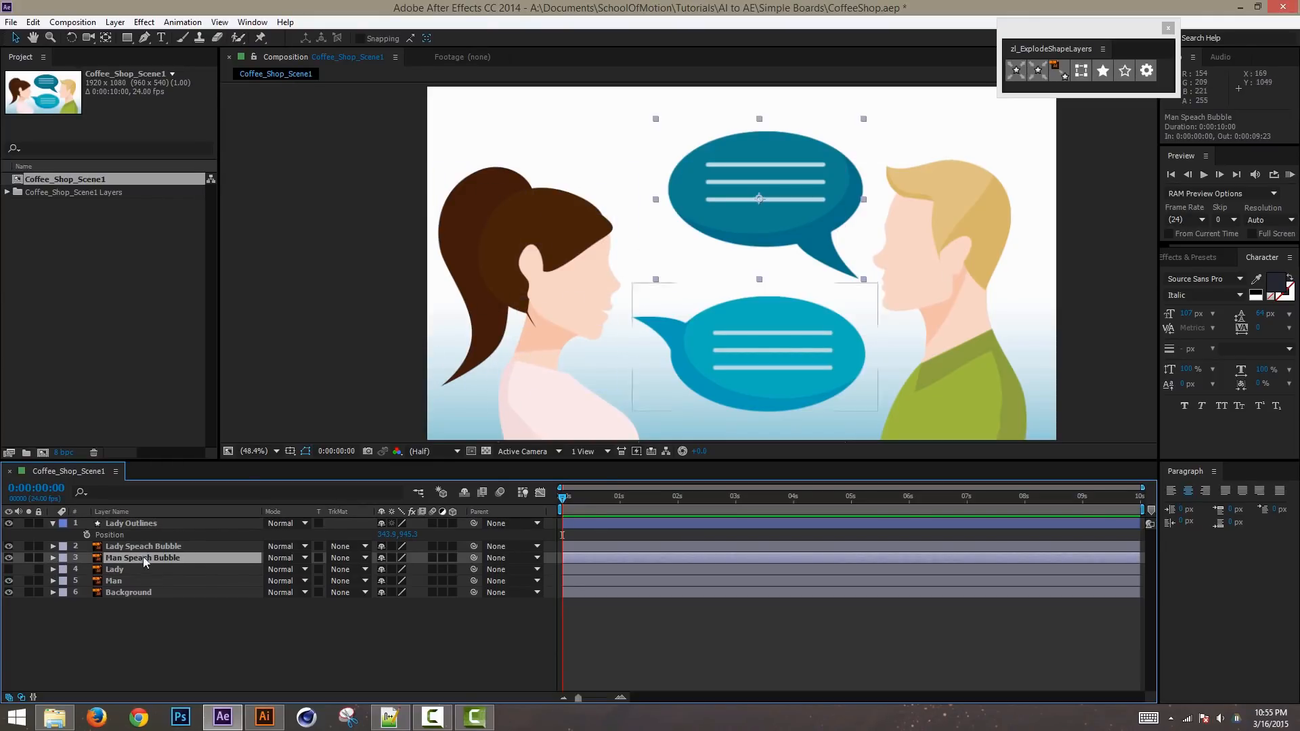
{"action": "left_click", "coordinate": [53, 558]}
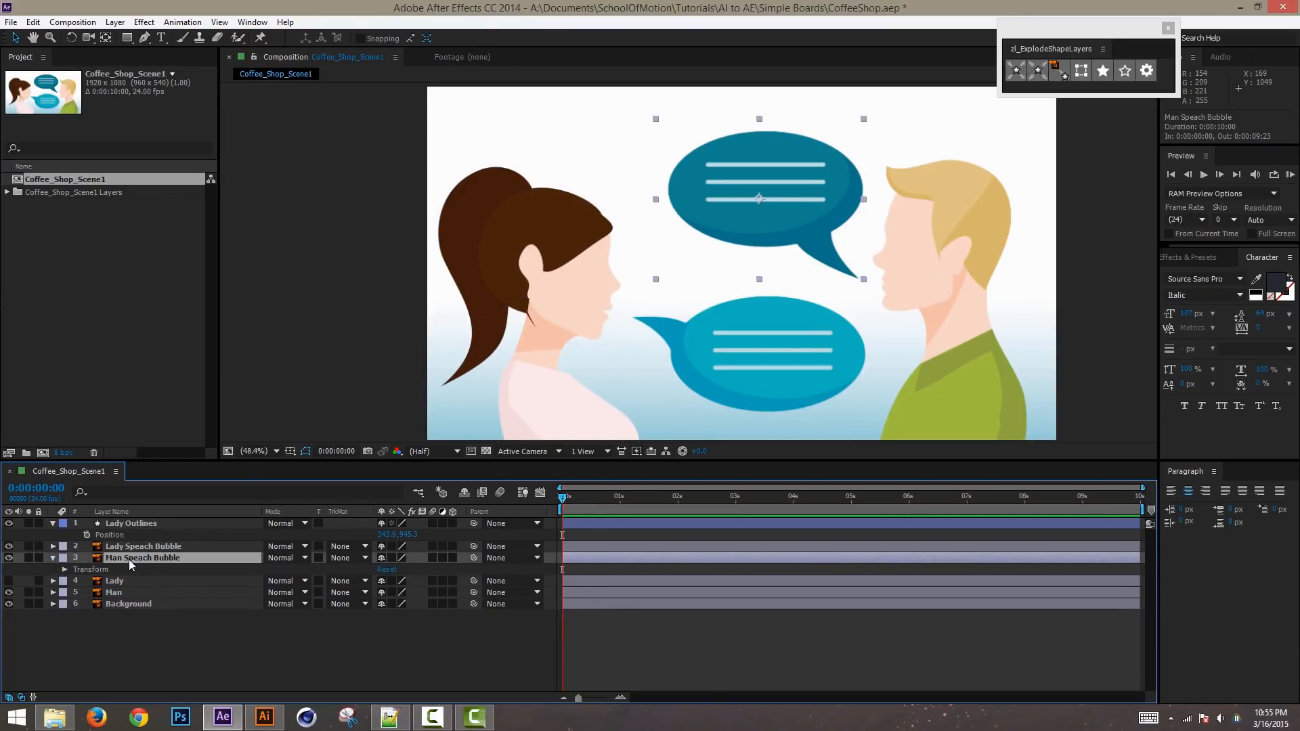
{"action": "left_click", "coordinate": [1058, 71]}
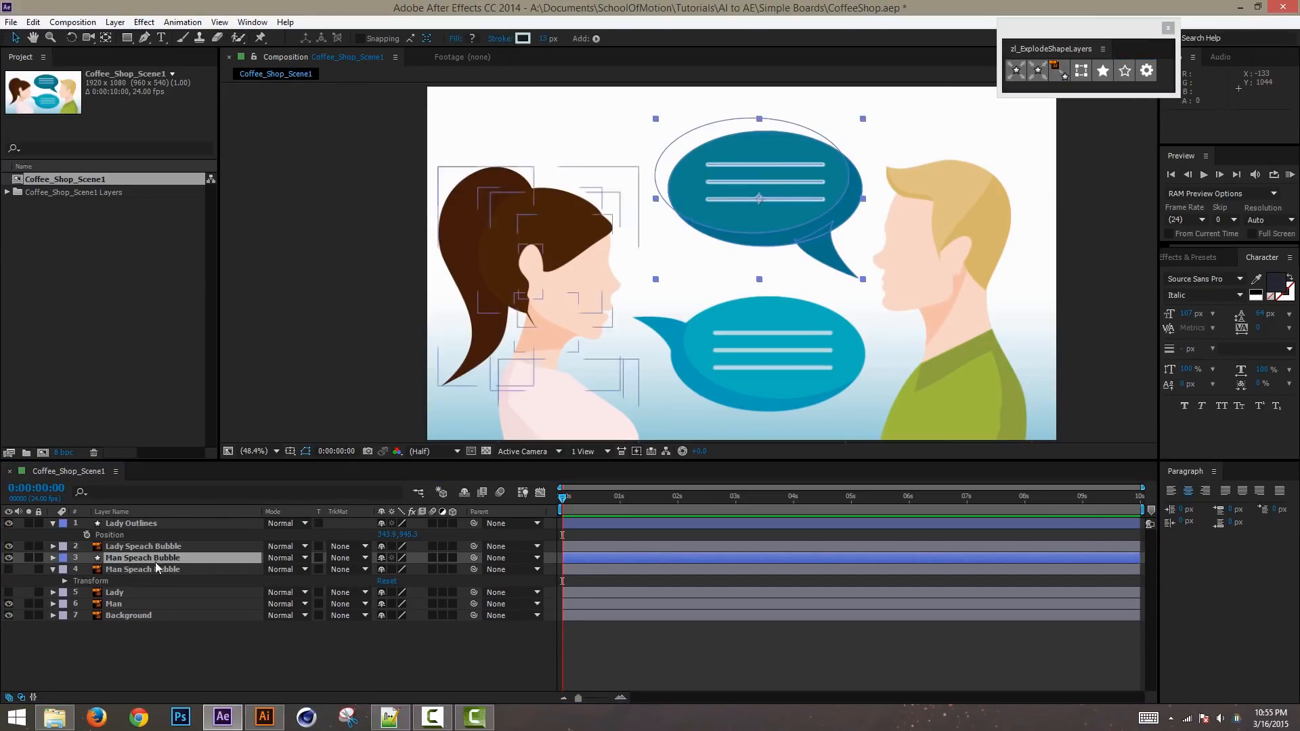
{"action": "left_click", "coordinate": [53, 557]}
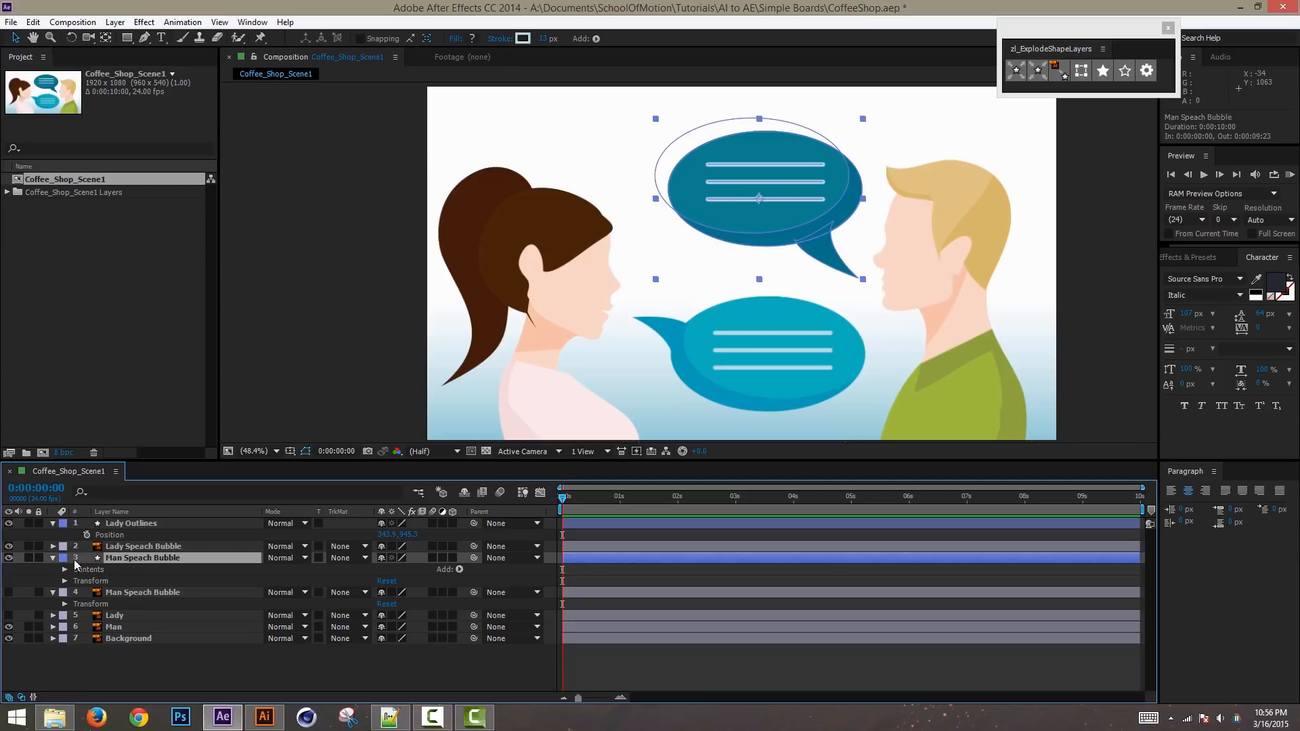
{"action": "left_click", "coordinate": [53, 558]}
{"action": "key", "text": "ctrl+z"}
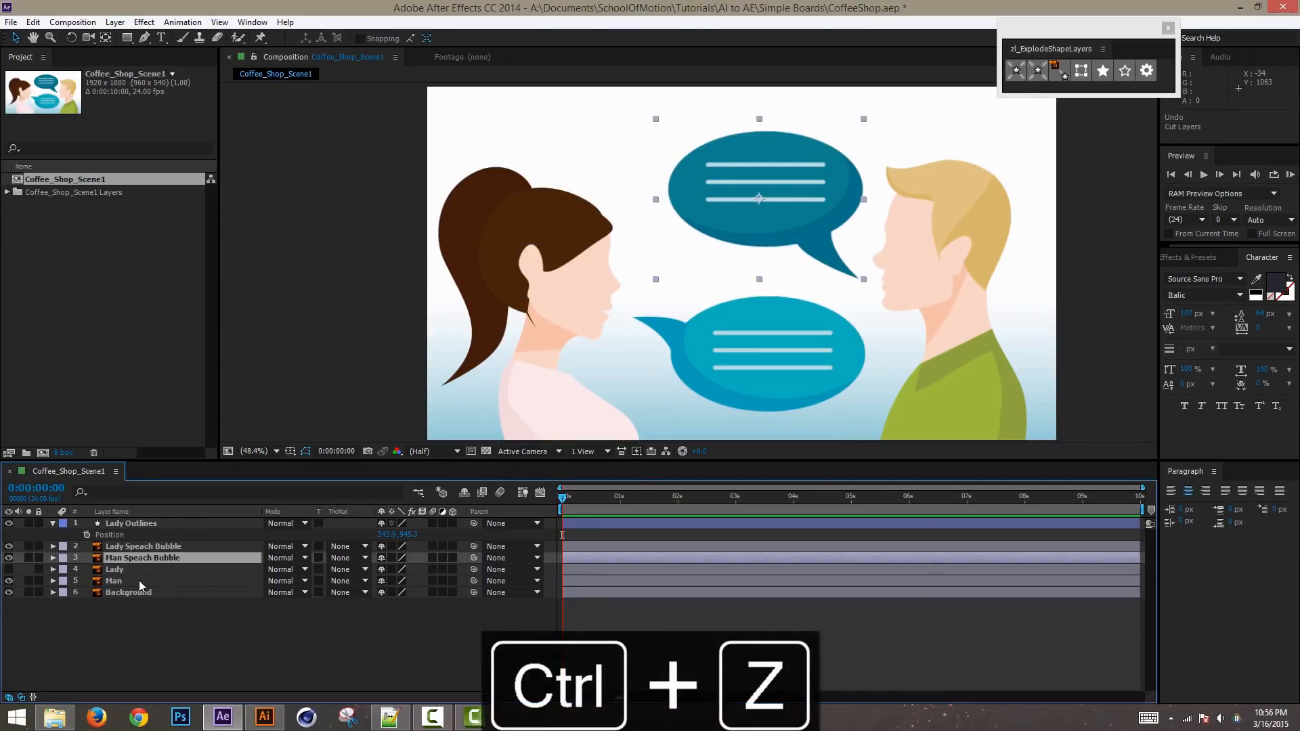
Step: Convert the Man vector layer to a shape layer with ExplodeShapeLayers
{"action": "left_click", "coordinate": [138, 570]}
{"action": "left_click", "coordinate": [128, 560]}
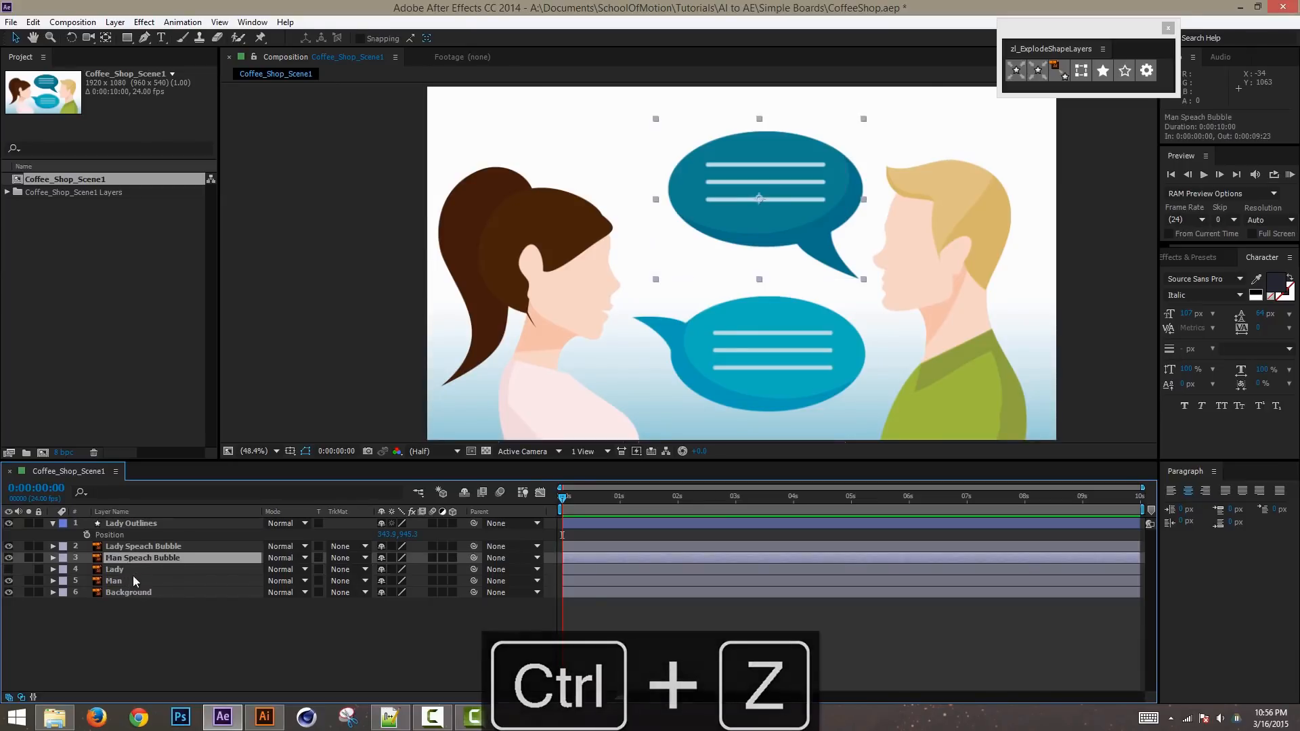
{"action": "left_click", "coordinate": [134, 580]}
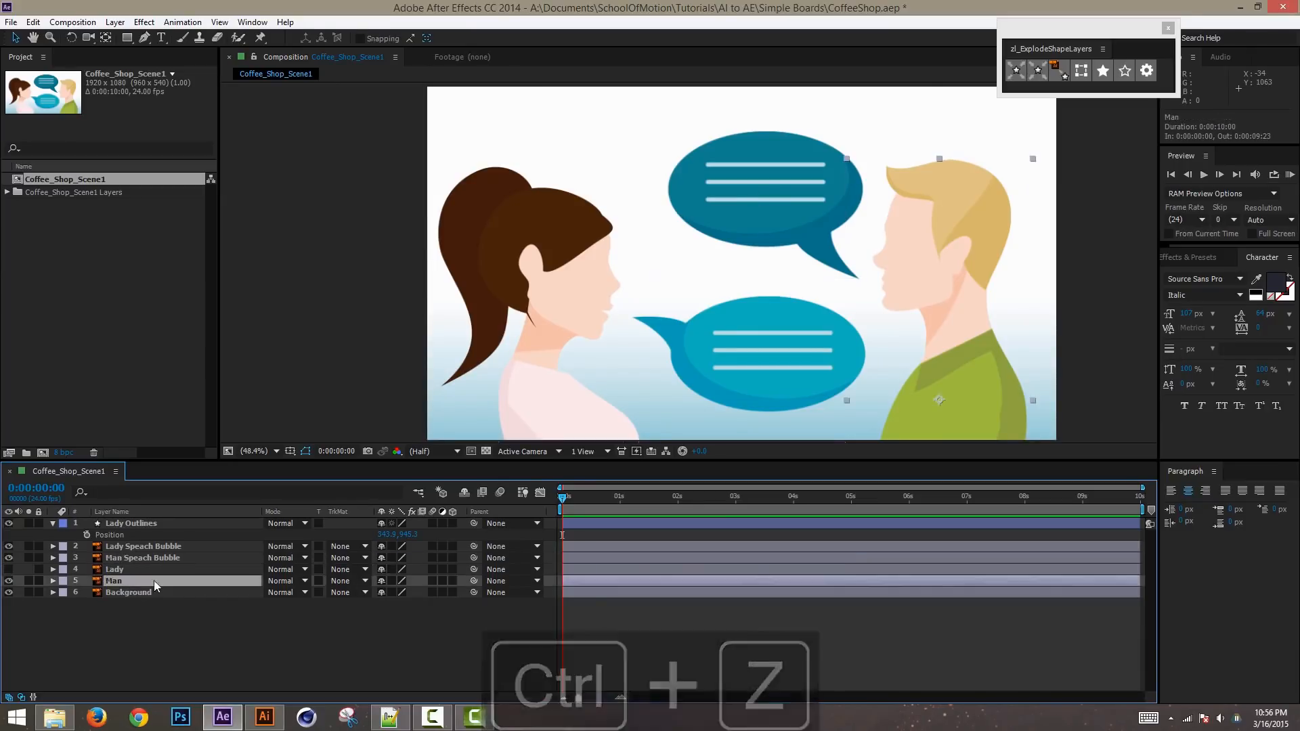
{"action": "left_click", "coordinate": [1045, 73]}
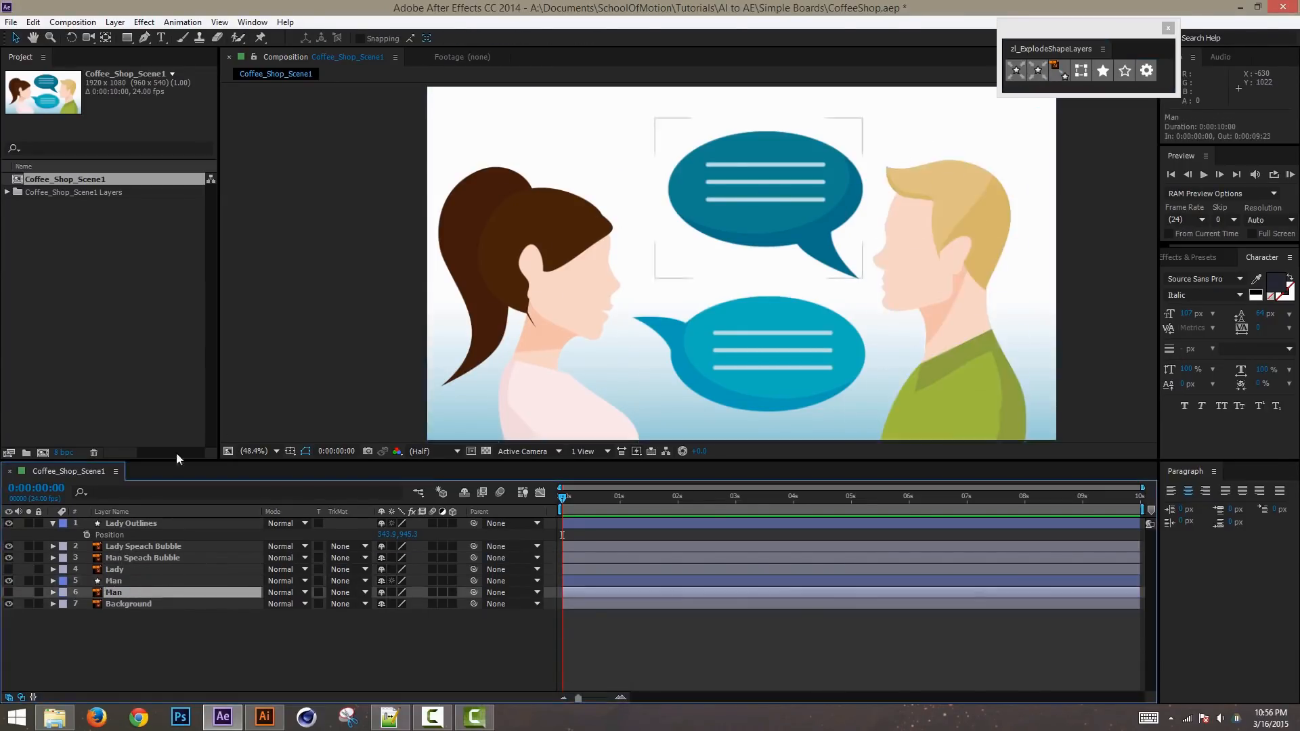
Step: Raise the Man shape layer to a Y position of about 670 and remove its artboard crop with ExplodeShapeLayers
{"action": "left_click", "coordinate": [120, 580]}
{"action": "key", "text": "p"}
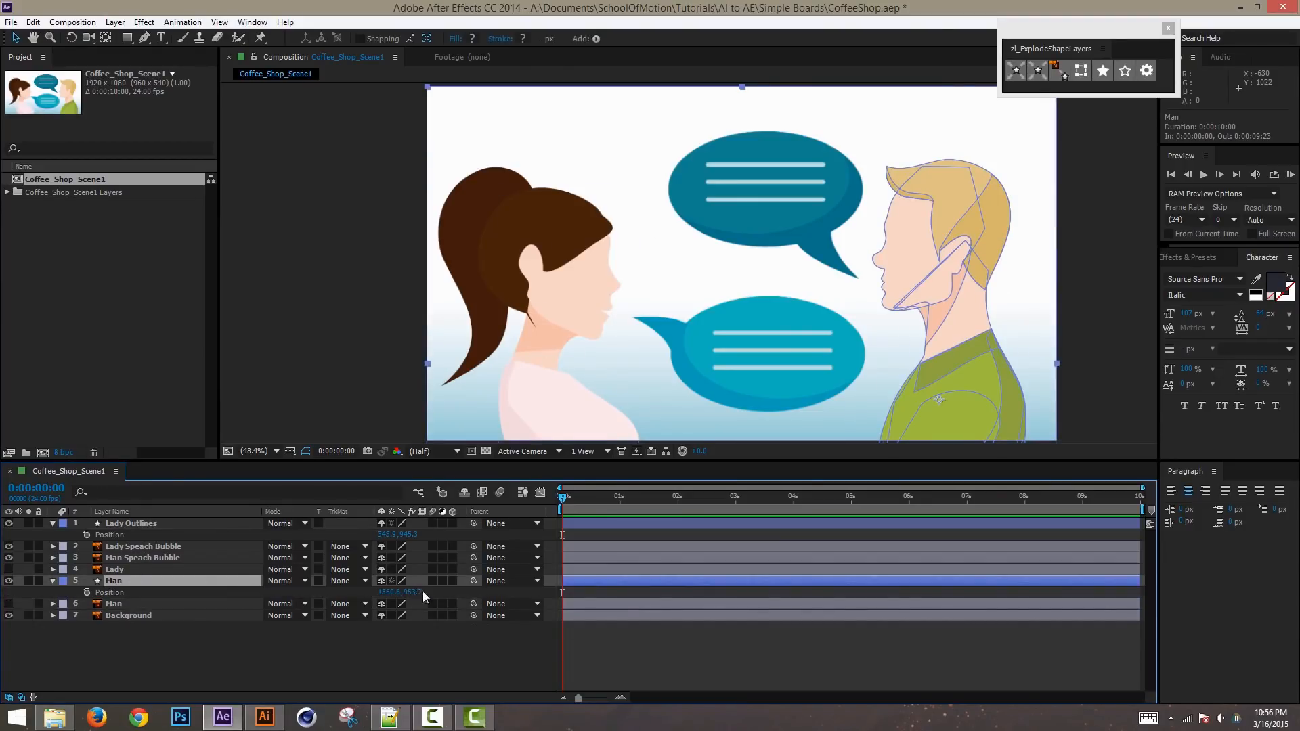
{"action": "left_click_drag", "start_coordinate": [422, 591], "coordinate": [230, 591]}
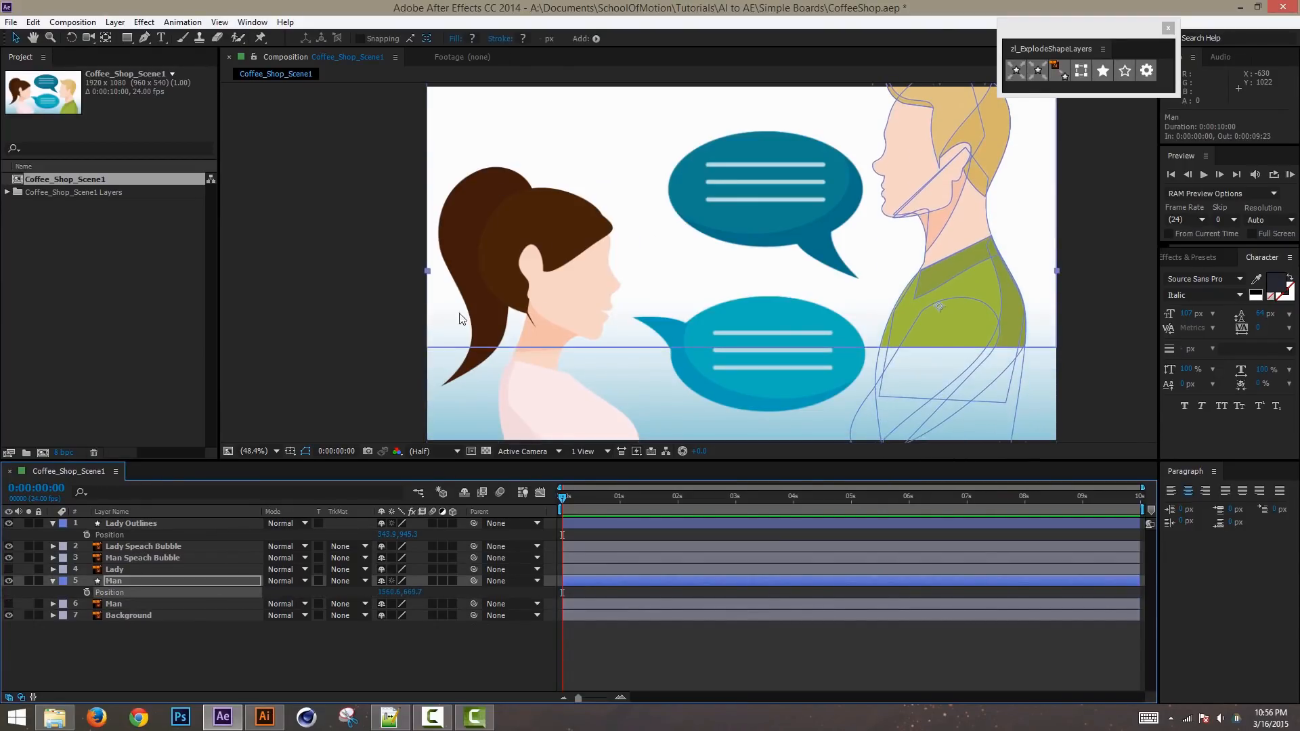
{"action": "left_click", "coordinate": [1090, 63]}
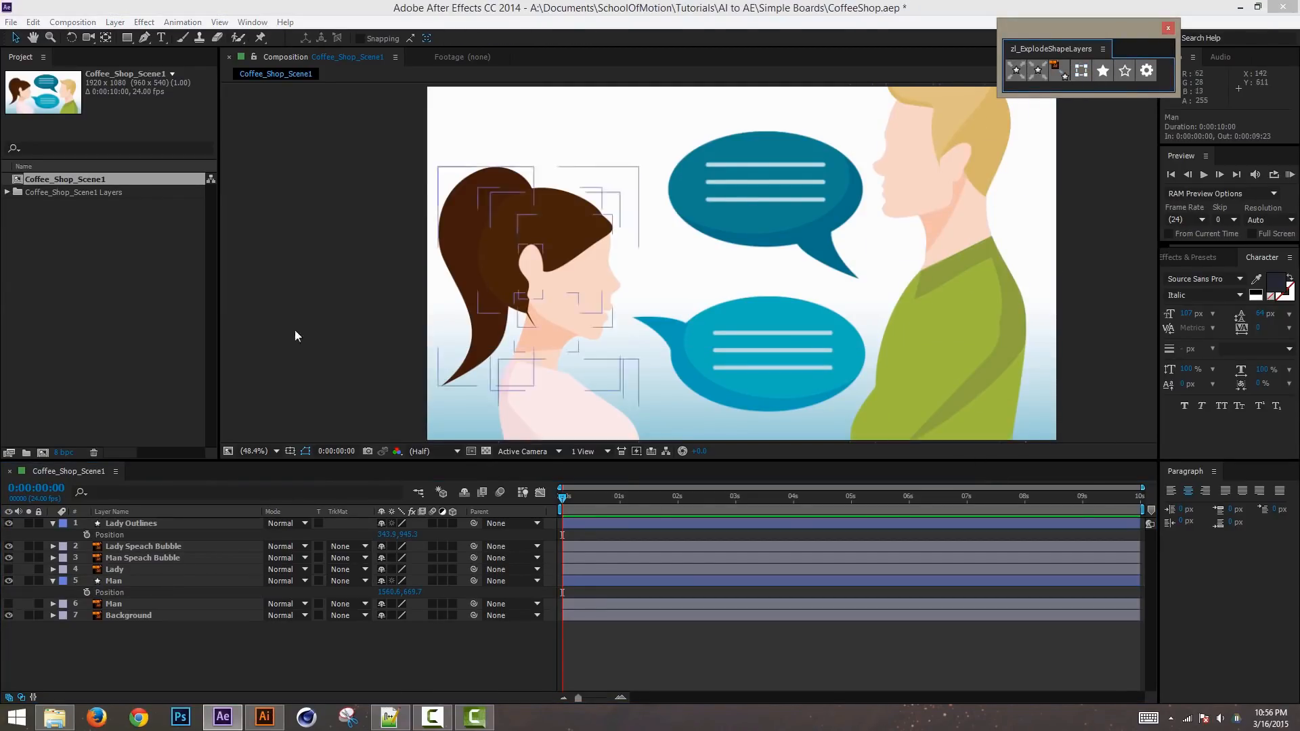
Step: Lower the Man shape layer to a Y position of 956.7
{"action": "left_click", "coordinate": [128, 581]}
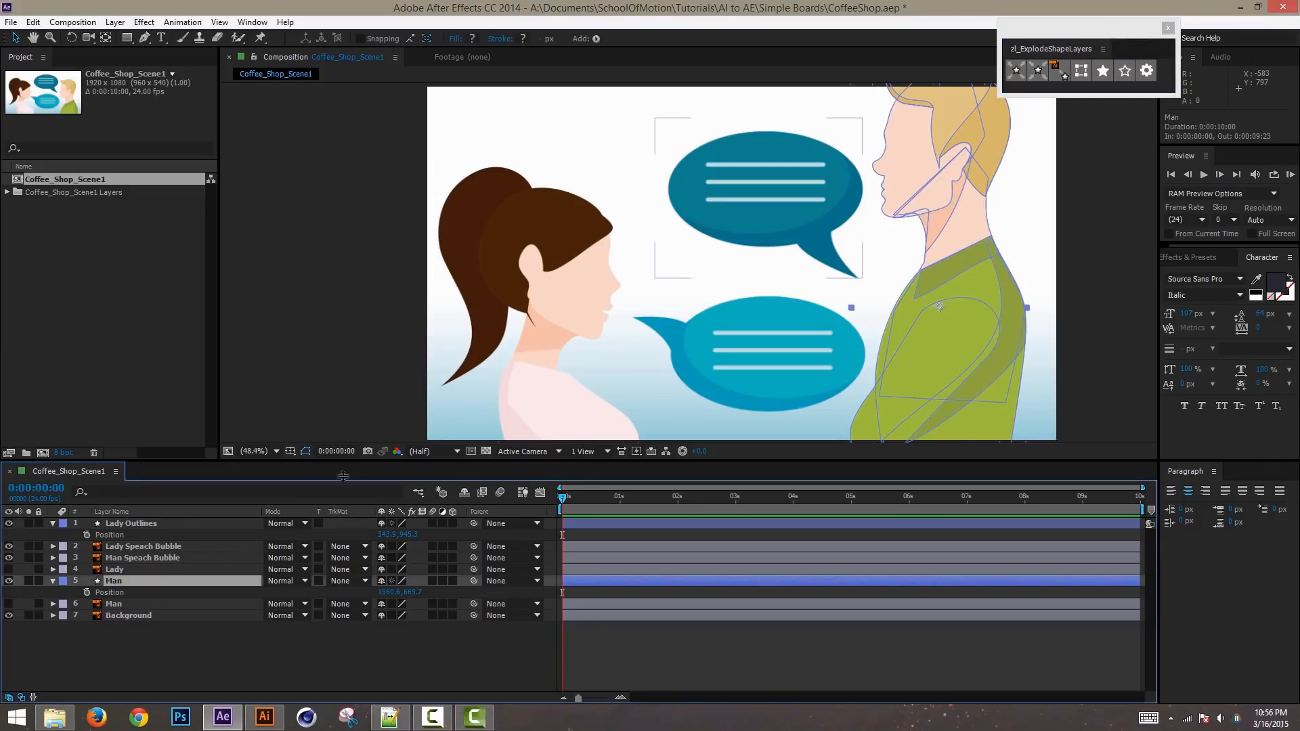
{"action": "key", "text": "p"}
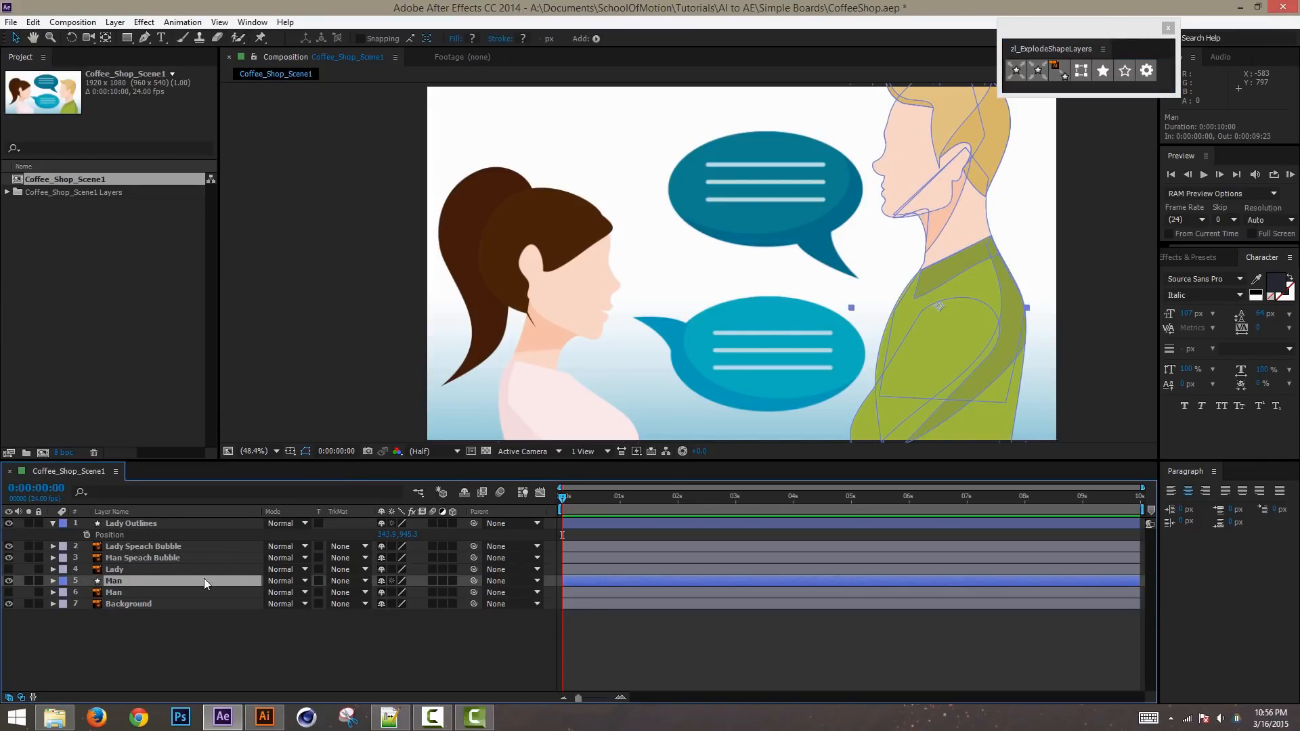
{"action": "key", "text": "p"}
{"action": "left_click_drag", "start_coordinate": [455, 593], "coordinate": [644, 593]}
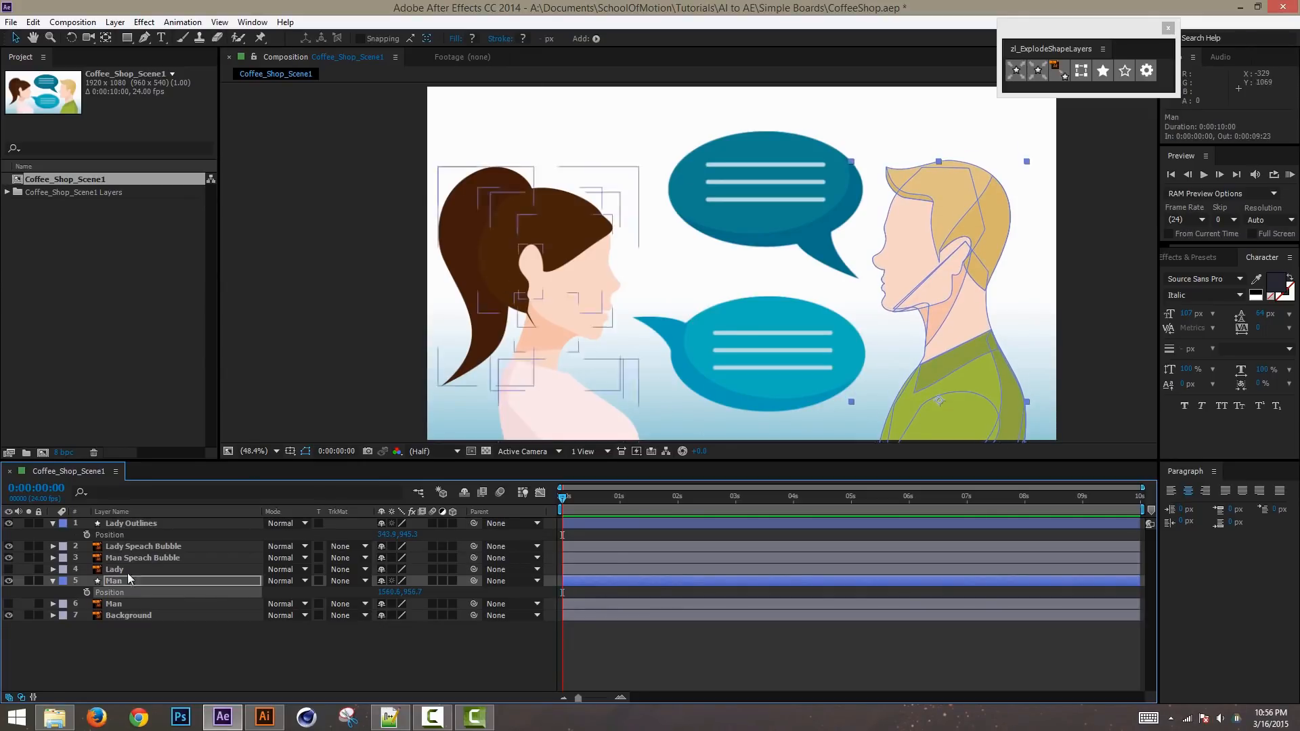
Step: Select the Lady Outlines layer and expand its Contents to list the shape groups
{"action": "left_click", "coordinate": [141, 556]}
{"action": "left_click", "coordinate": [156, 544]}
{"action": "left_click", "coordinate": [147, 525]}
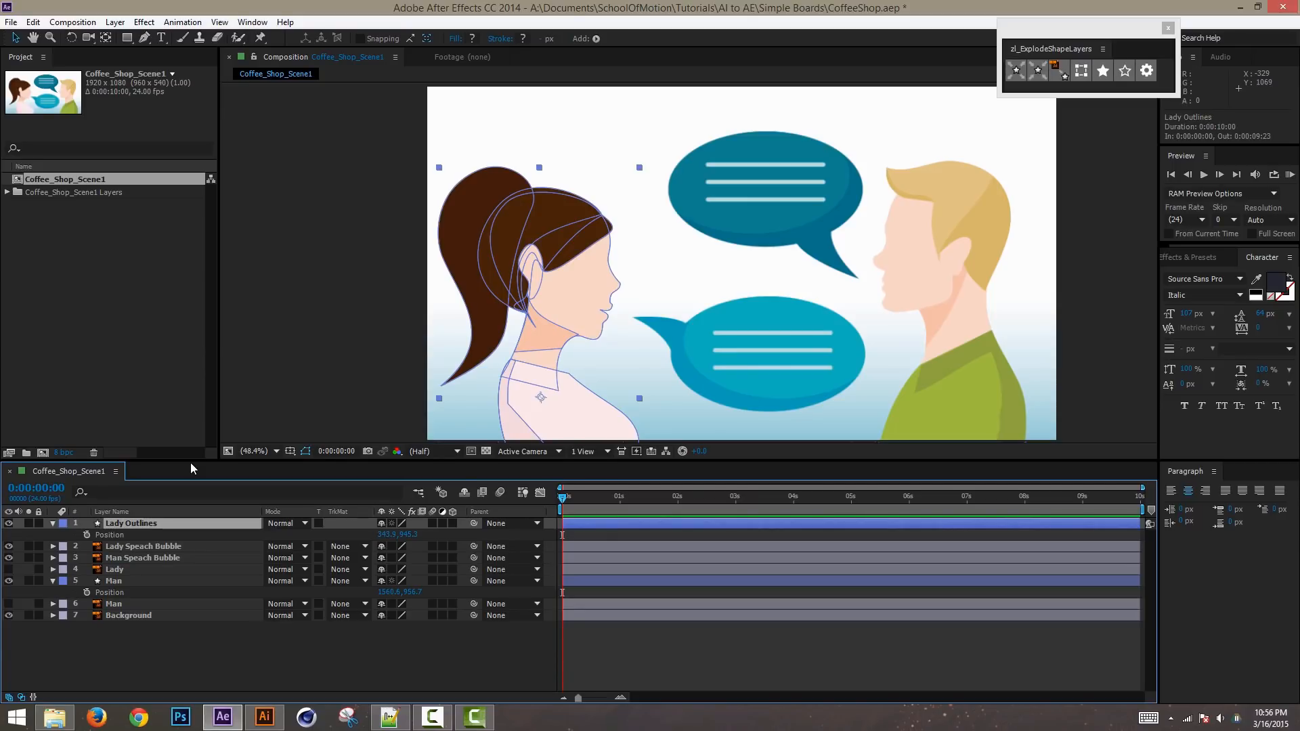
{"action": "left_click", "coordinate": [53, 523]}
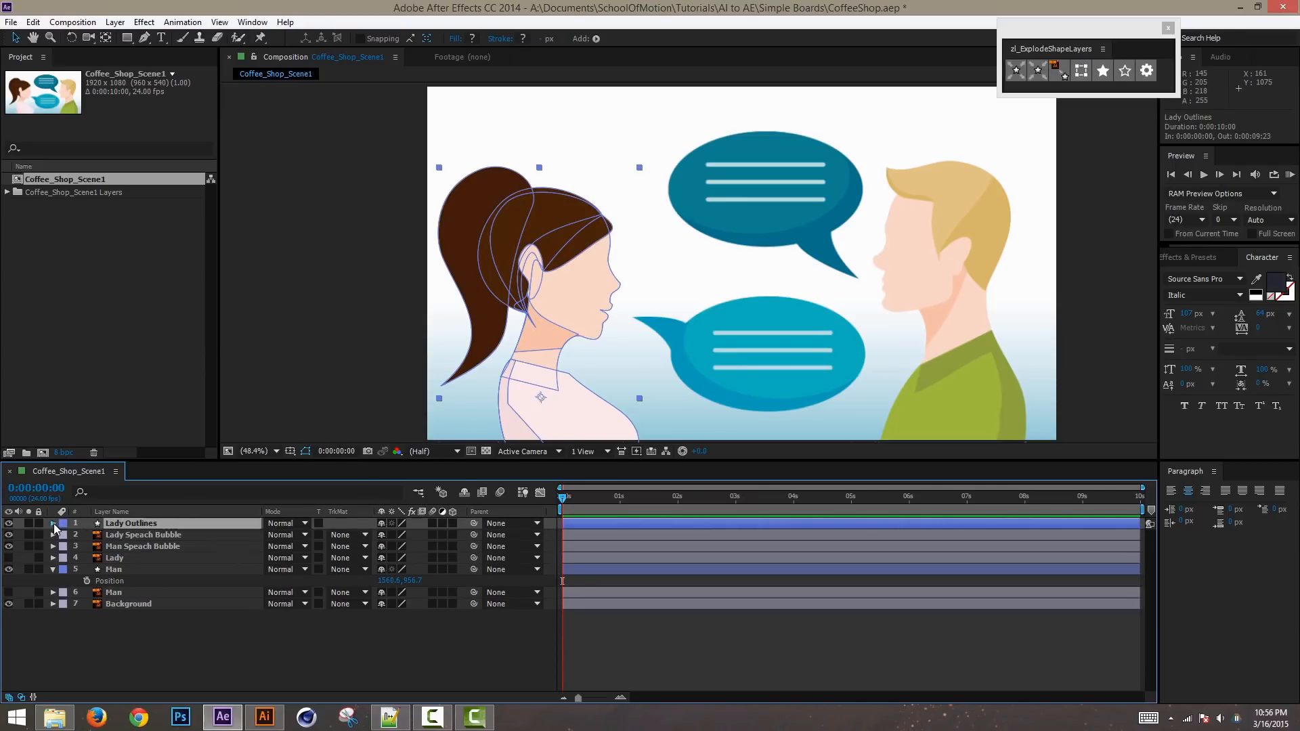
{"action": "left_click", "coordinate": [53, 523]}
{"action": "left_click", "coordinate": [66, 535]}
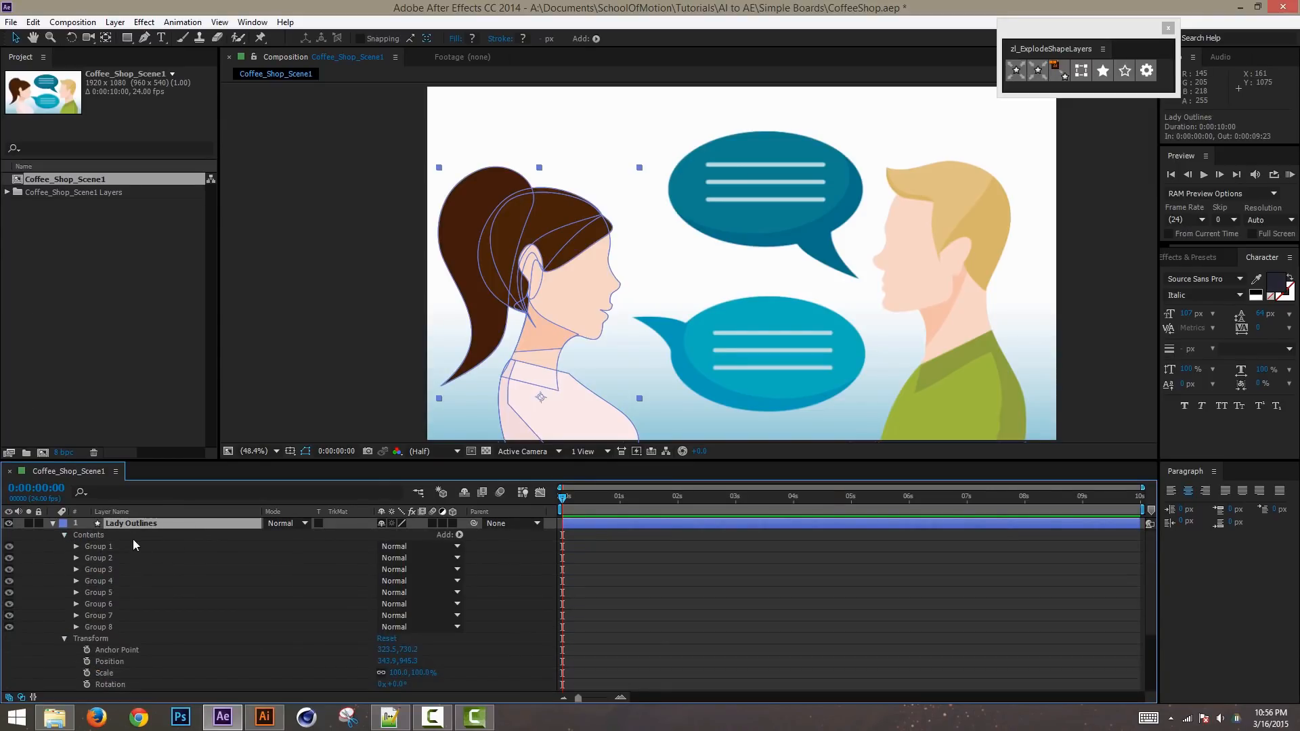
Step: Examine which parts of the lady Groups 1, 2, 3 and 8 contain by selecting groups and toggling their visibility
{"action": "left_click", "coordinate": [119, 548]}
{"action": "left_click", "coordinate": [113, 616]}
{"action": "left_click", "coordinate": [127, 627]}
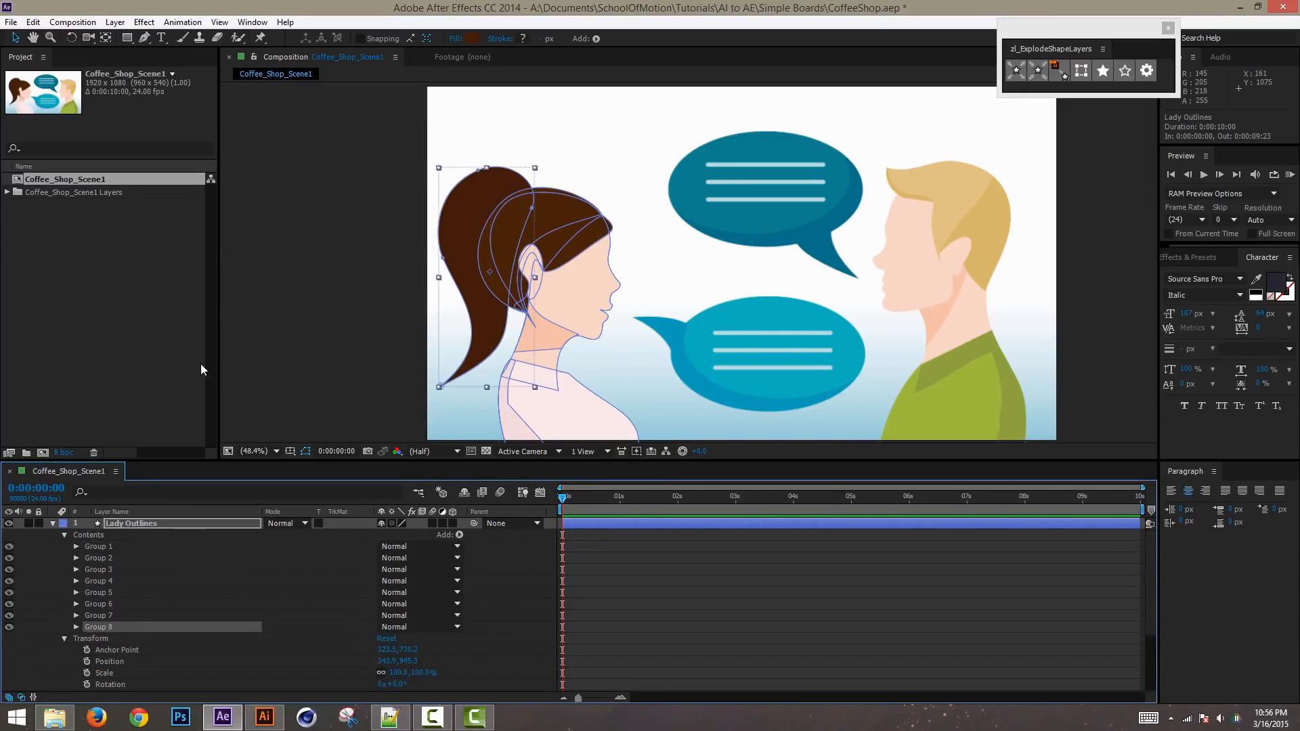
{"action": "left_click", "coordinate": [126, 547]}
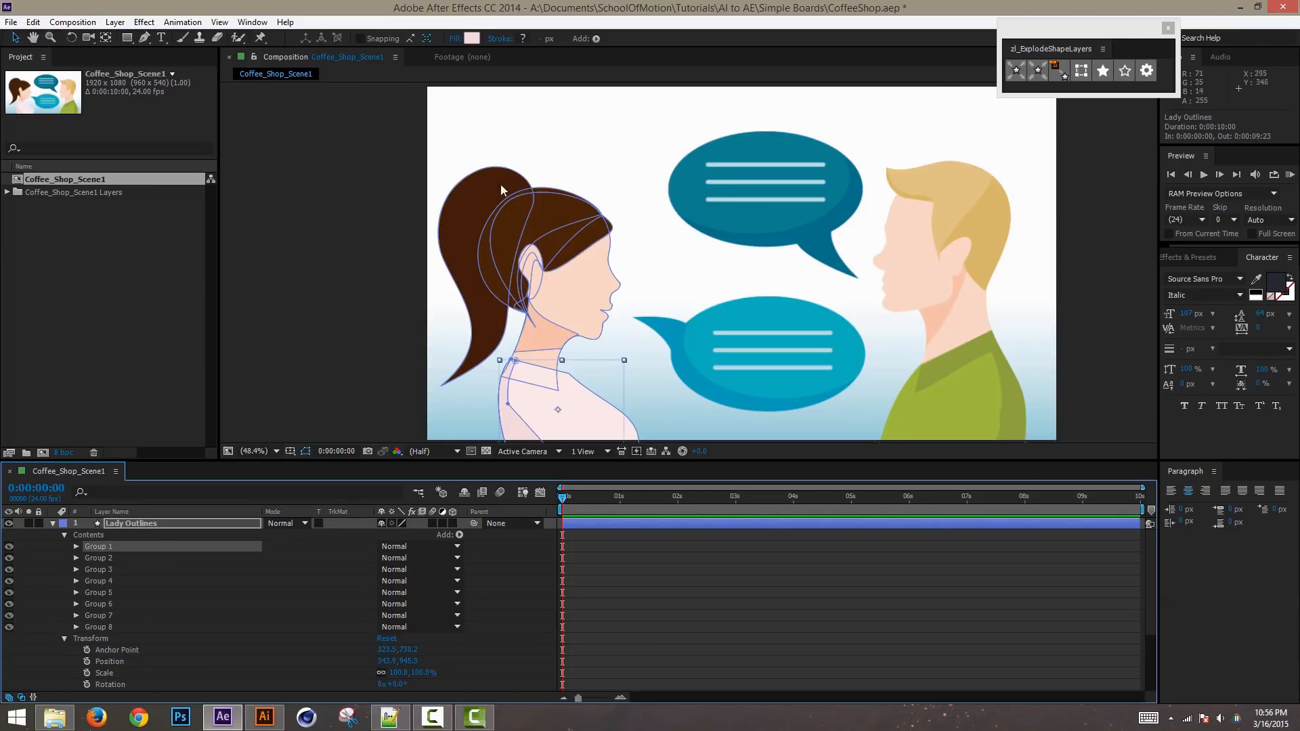
{"action": "left_click", "coordinate": [18, 559]}
{"action": "left_click", "coordinate": [9, 558]}
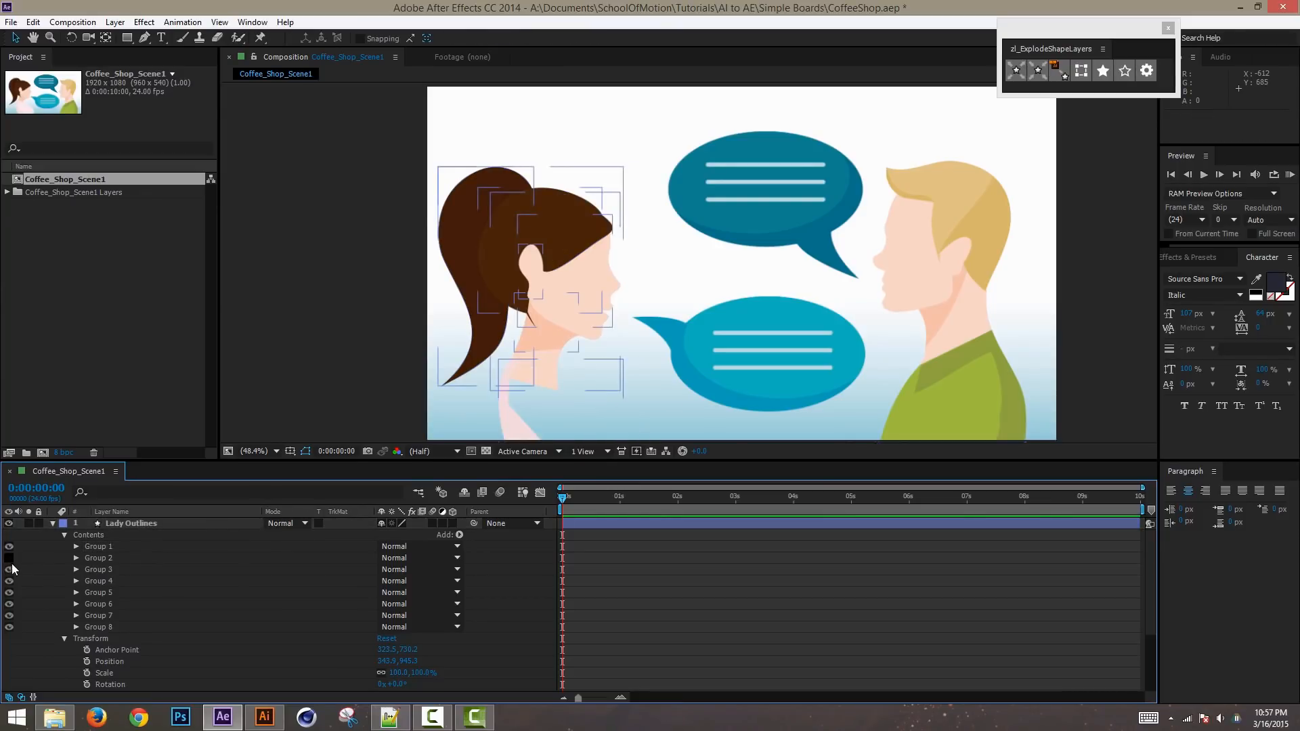
{"action": "left_click", "coordinate": [8, 558]}
{"action": "left_click", "coordinate": [8, 569]}
{"action": "left_click", "coordinate": [9, 569]}
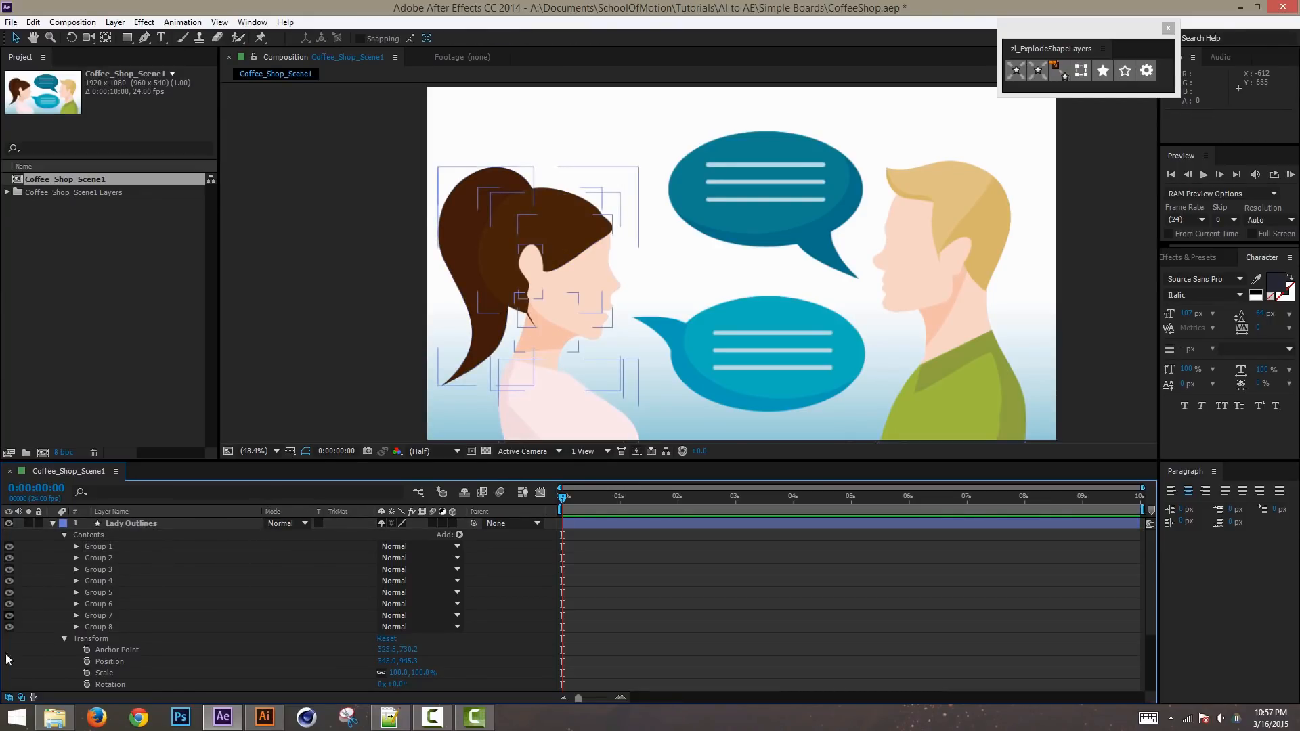
{"action": "left_click", "coordinate": [97, 626]}
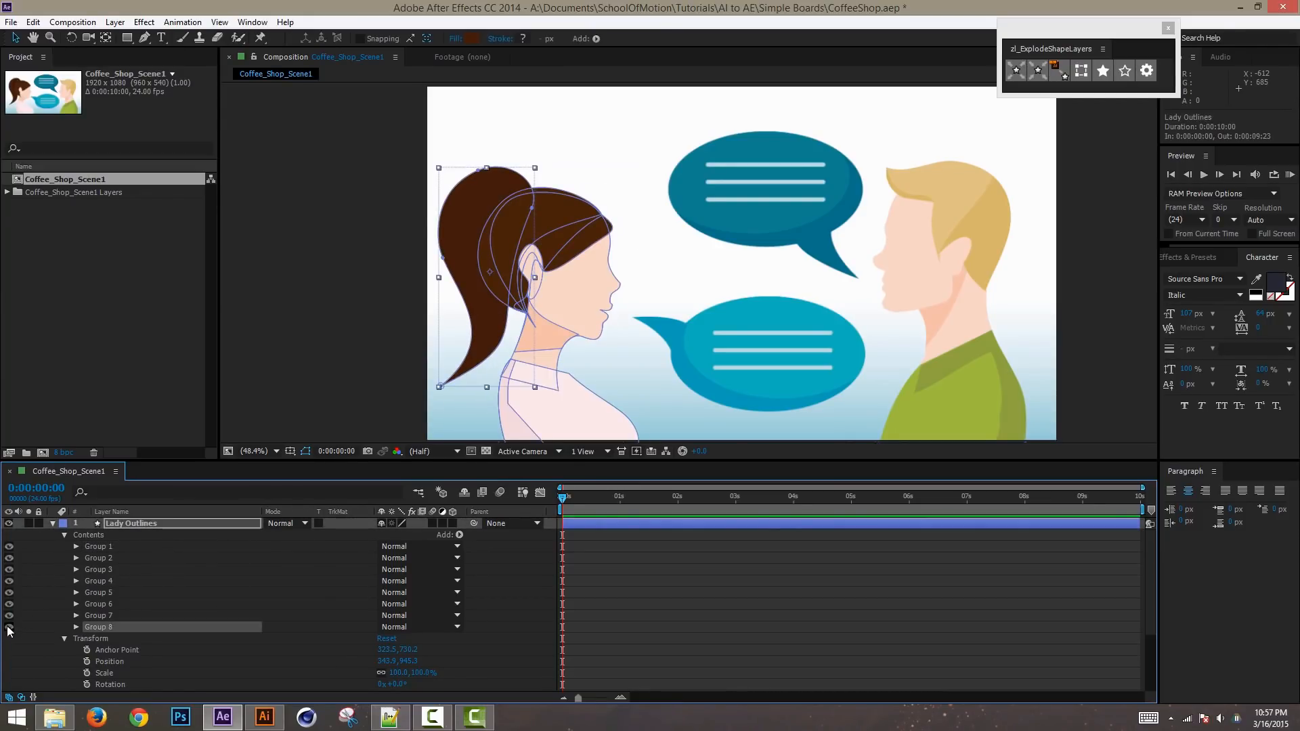
{"action": "left_click", "coordinate": [9, 627]}
{"action": "left_click", "coordinate": [9, 627]}
Step: Inspect Groups 1 through 8 of Lady Outlines one after another, and toggle the visibility of Group 8 off and on
{"action": "left_click", "coordinate": [105, 545]}
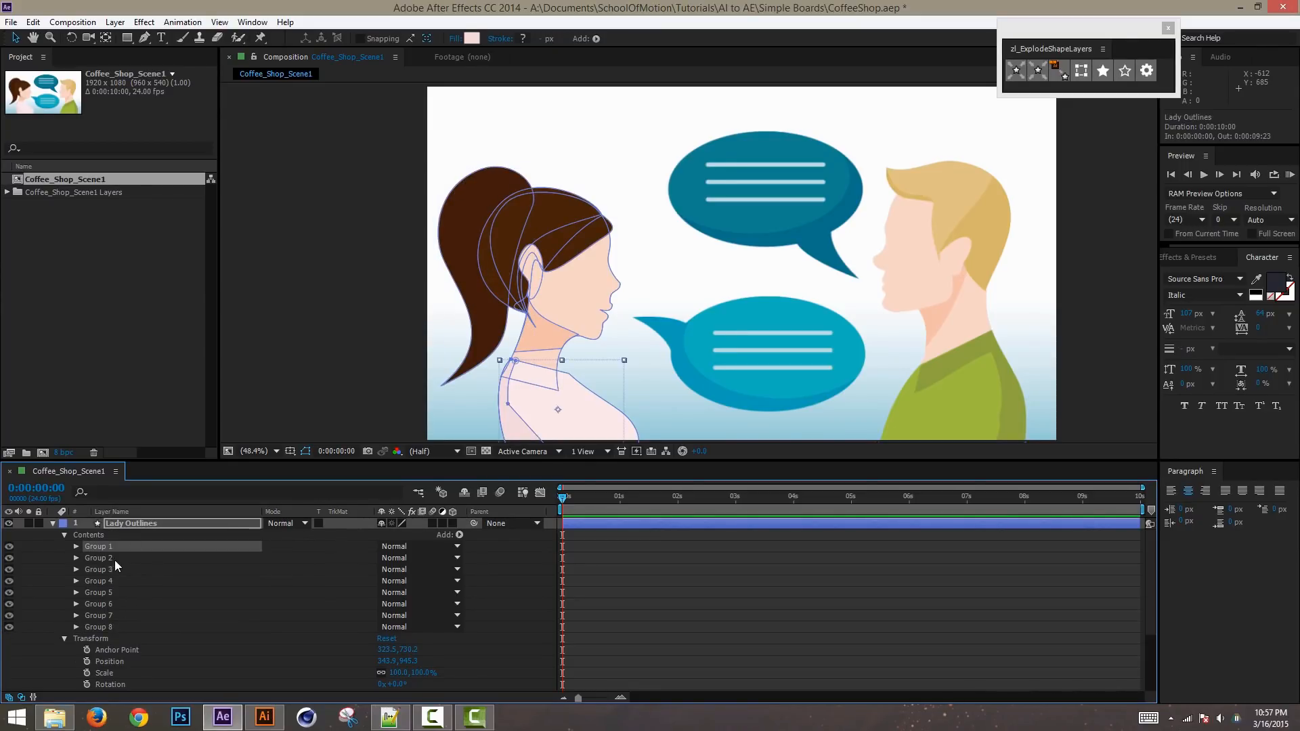
{"action": "left_click", "coordinate": [115, 559]}
{"action": "left_click", "coordinate": [117, 572]}
{"action": "left_click", "coordinate": [111, 584]}
{"action": "left_click", "coordinate": [116, 595]}
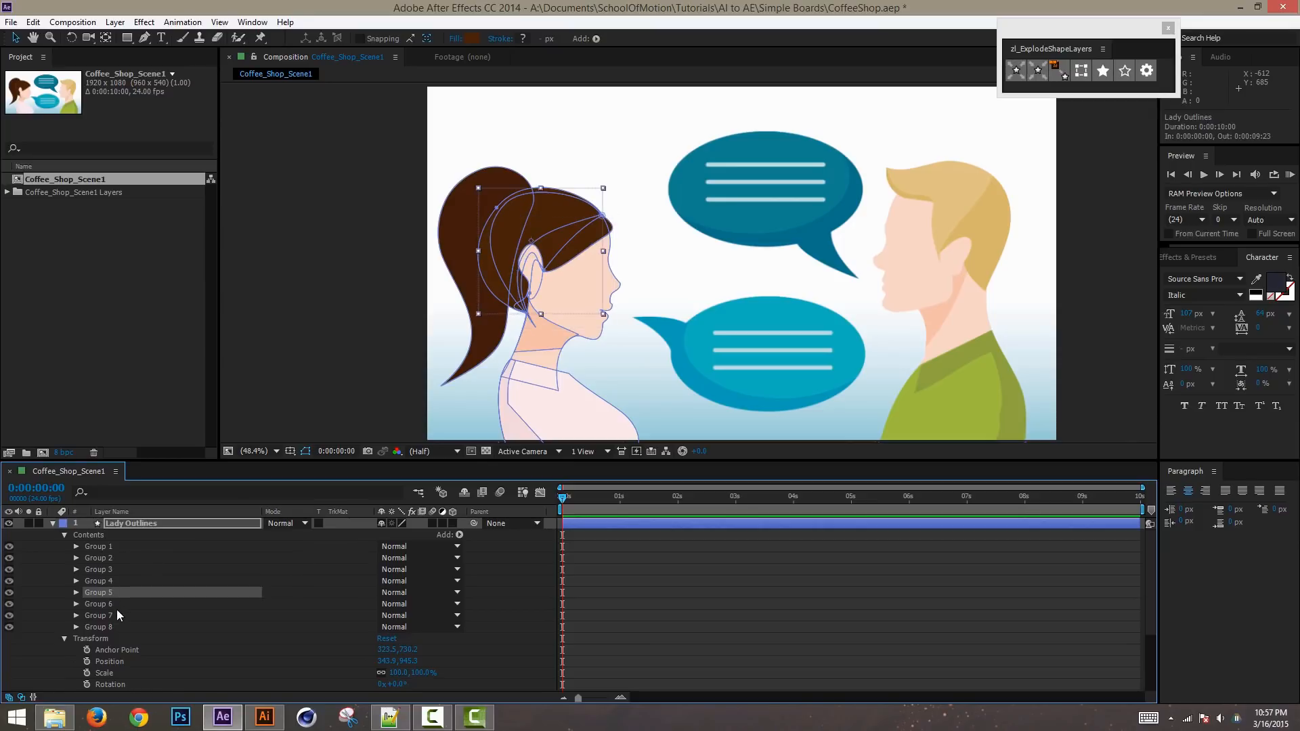
{"action": "left_click", "coordinate": [116, 605]}
{"action": "left_click", "coordinate": [109, 617]}
{"action": "left_click", "coordinate": [112, 627]}
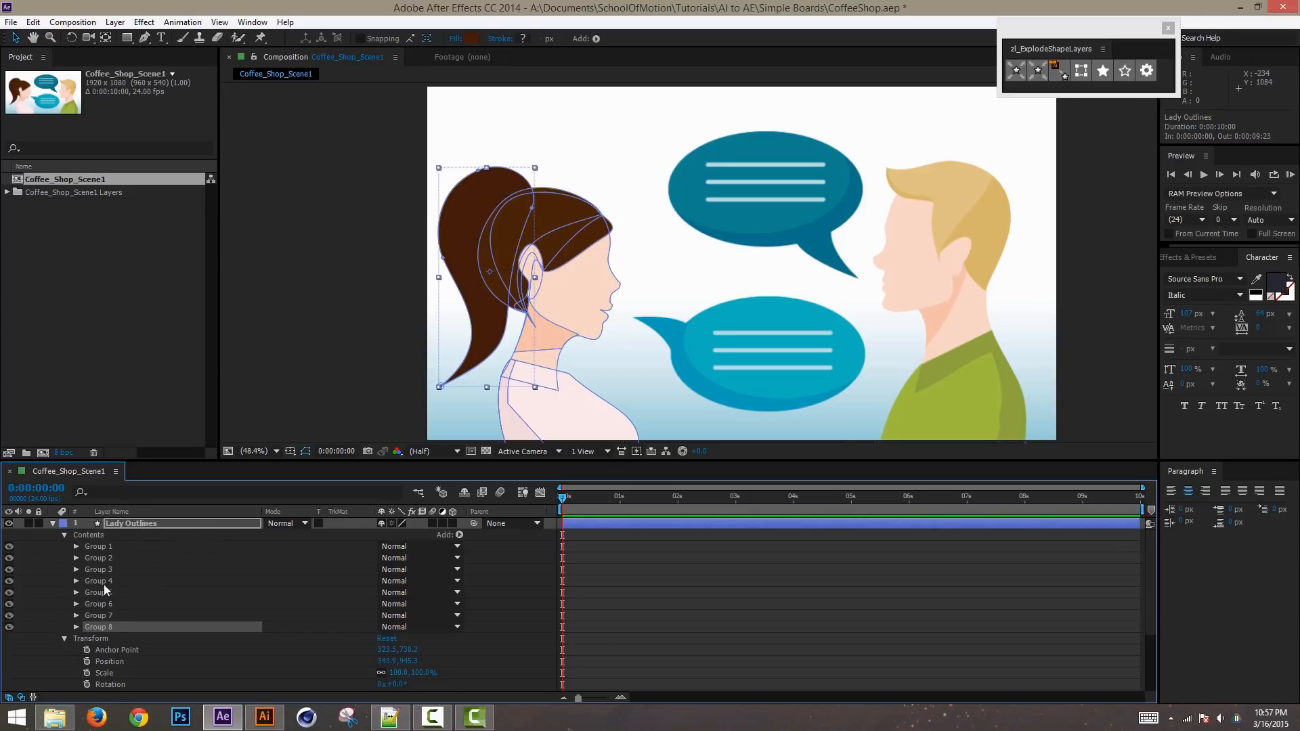
{"action": "left_click", "coordinate": [8, 627]}
{"action": "left_click", "coordinate": [9, 626]}
Step: Duplicate the Lady Outlines layer
{"action": "left_click", "coordinate": [140, 526]}
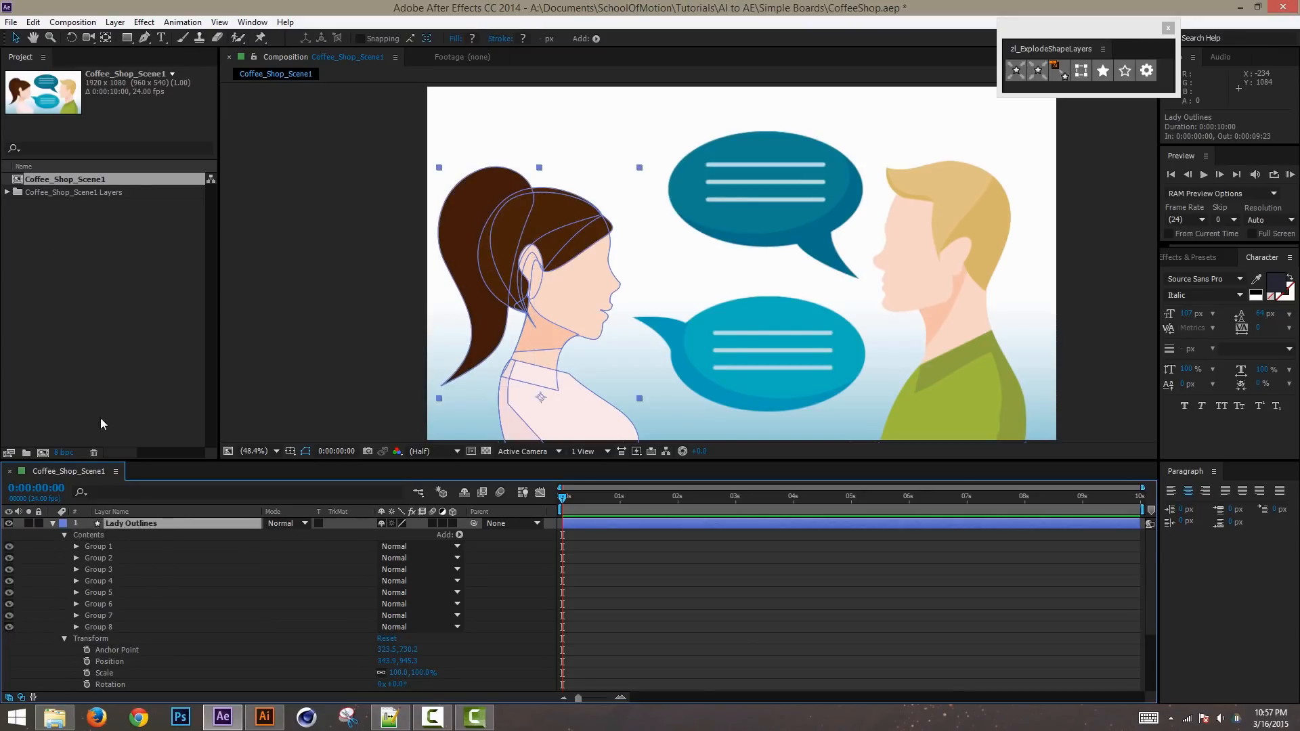
{"action": "key", "text": "ctrl+d"}
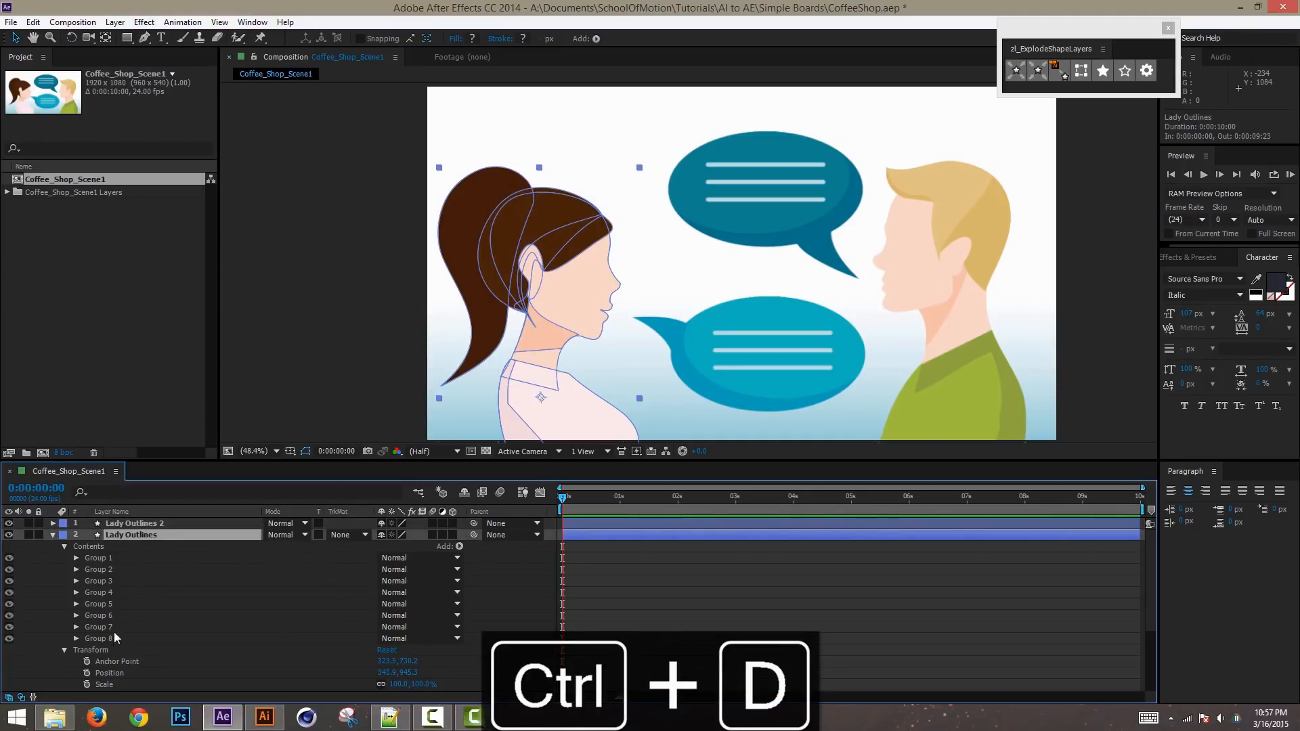
Step: Delete Group 8, the ponytail, from the Lady Outlines layer and check the layer by soloing it briefly
{"action": "left_click", "coordinate": [114, 637]}
{"action": "key", "text": "Delete"}
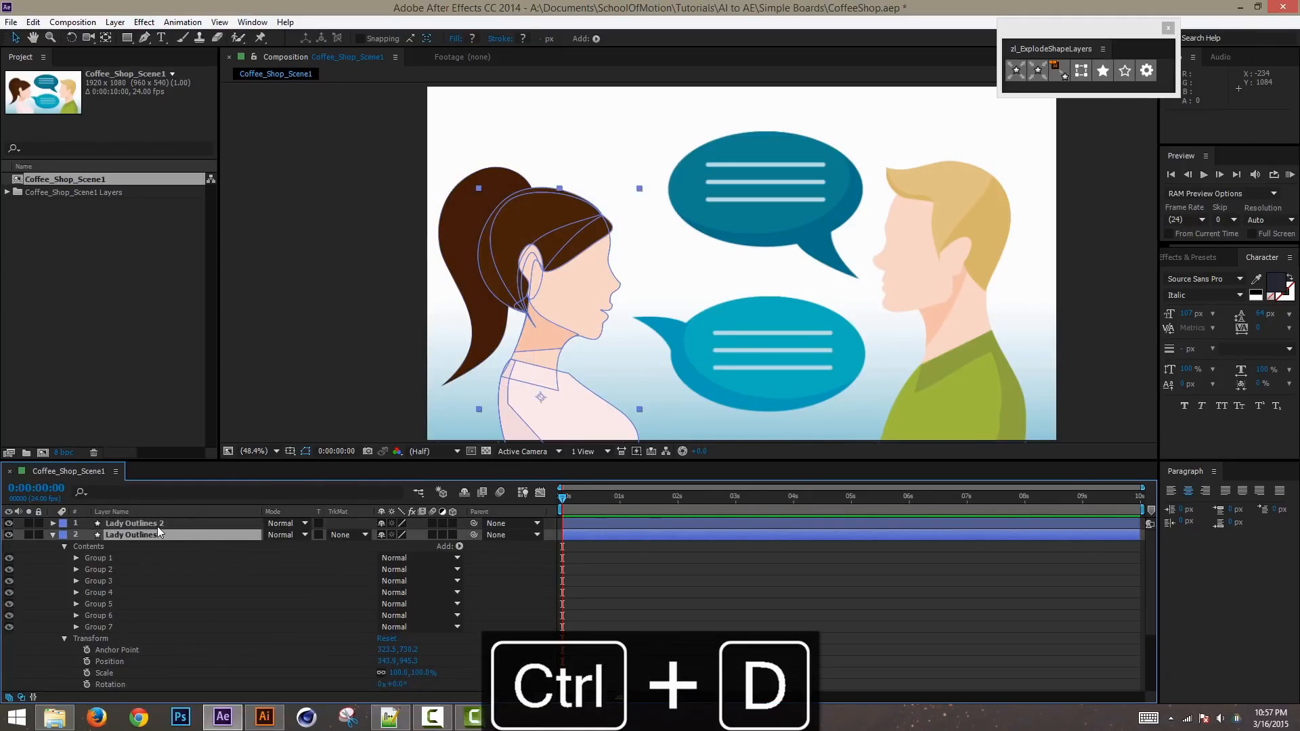
{"action": "left_click", "coordinate": [28, 535]}
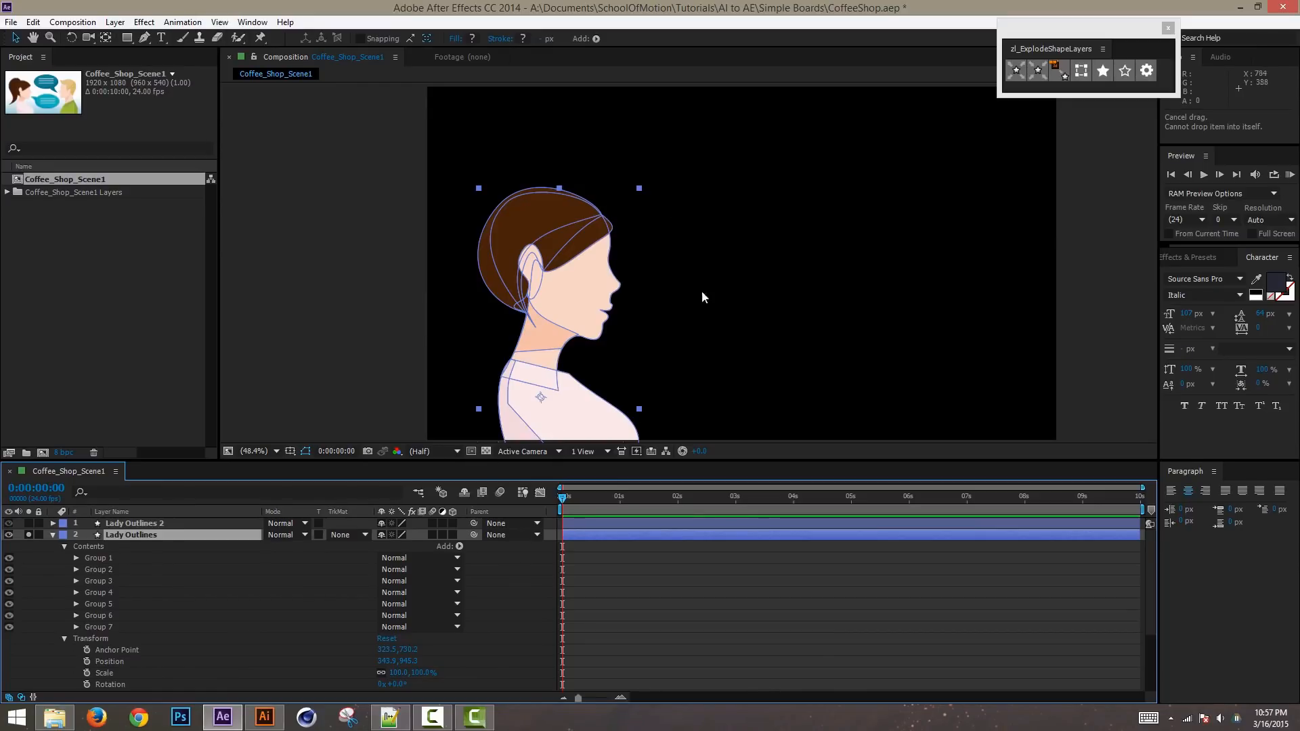
{"action": "left_click", "coordinate": [29, 535]}
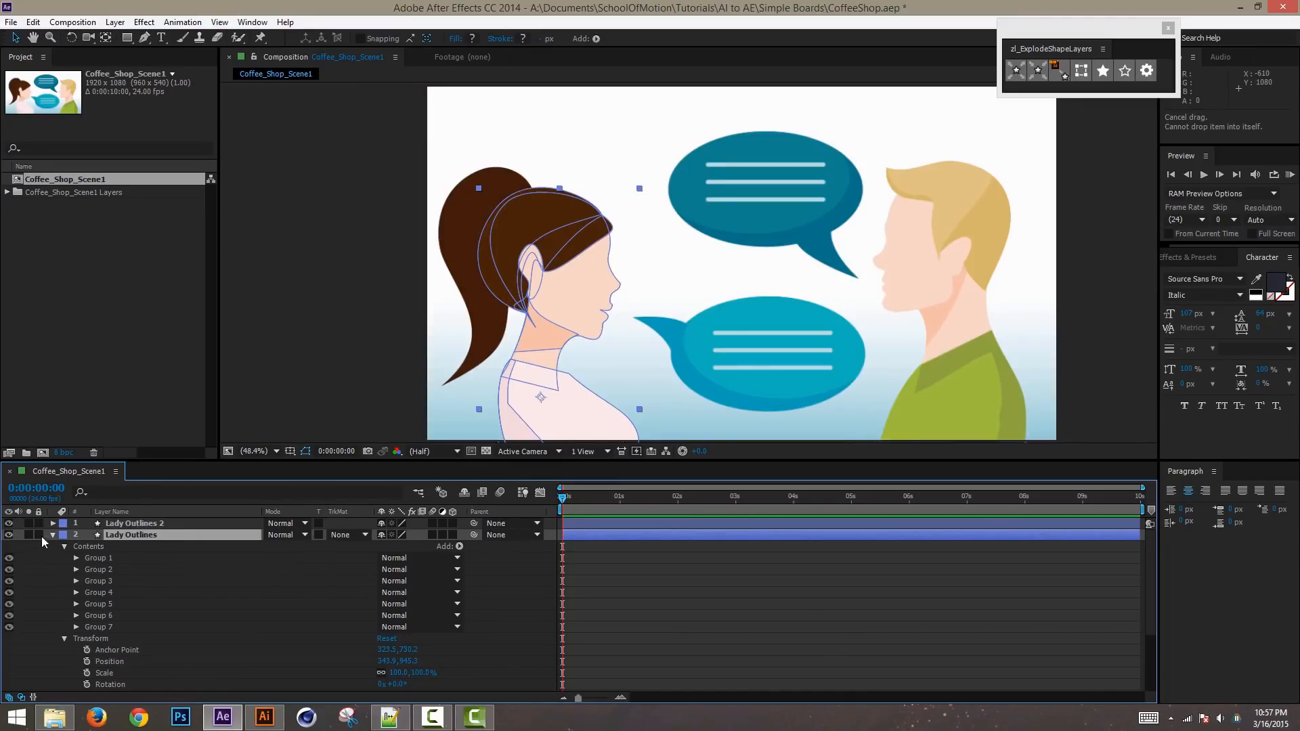
Step: Delete Groups 1 through 7 from the Lady Outlines 2 layer and check the layer by soloing it briefly
{"action": "left_click", "coordinate": [53, 535]}
{"action": "left_click", "coordinate": [53, 523]}
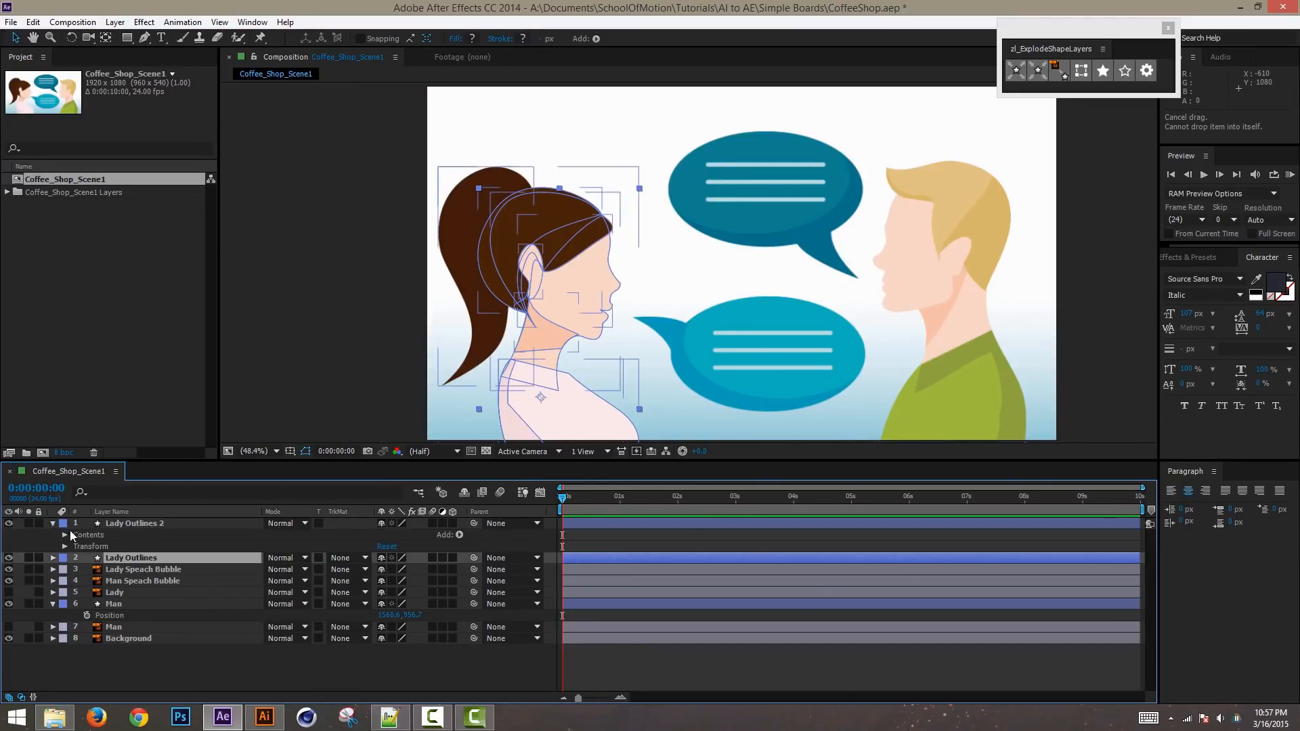
{"action": "left_click", "coordinate": [65, 535]}
{"action": "left_click", "coordinate": [108, 547]}
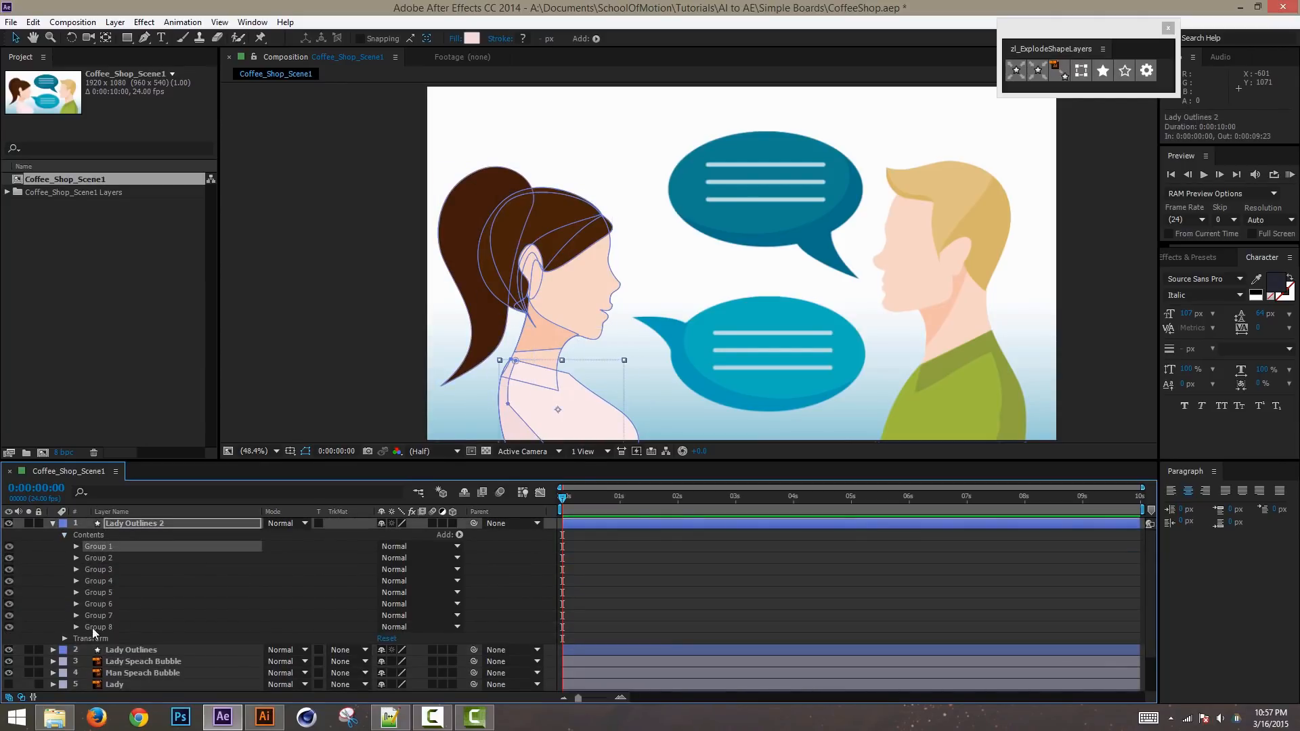
{"action": "left_click", "coordinate": [102, 616], "text": "shift"}
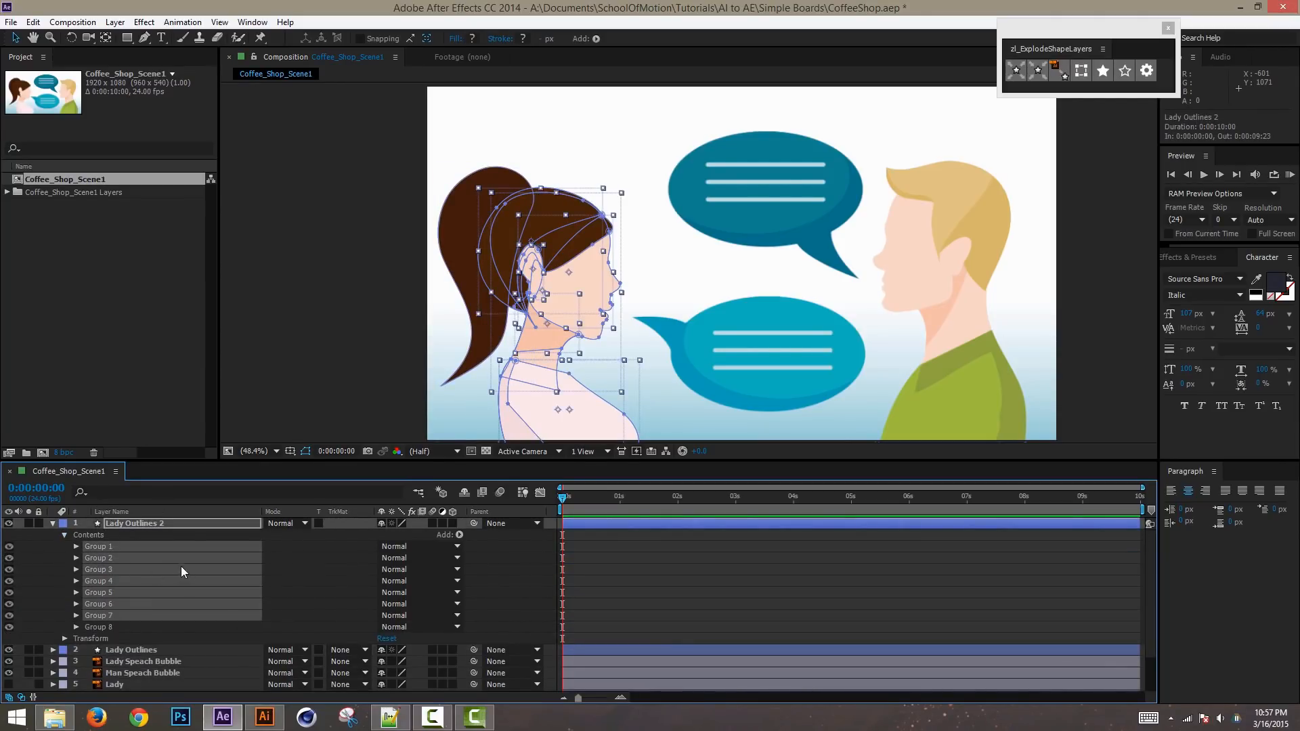
{"action": "key", "text": "Delete"}
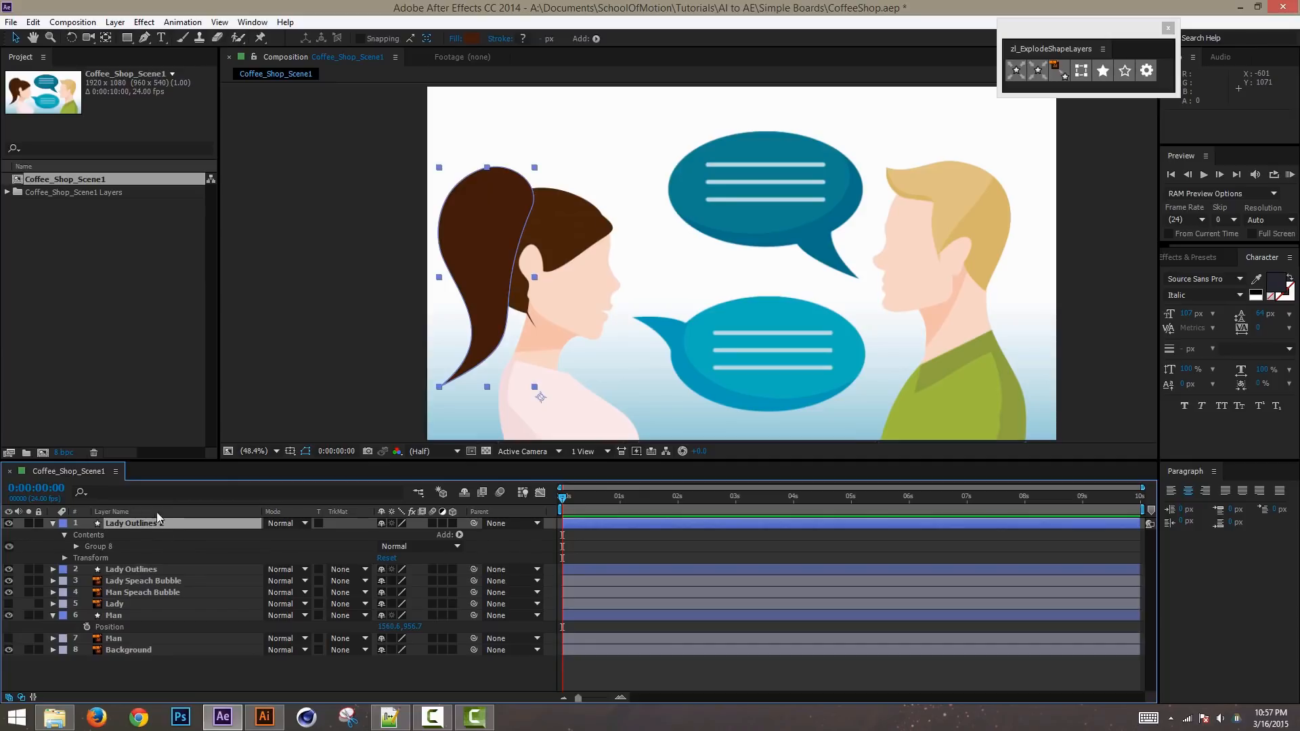
{"action": "left_click", "coordinate": [29, 523]}
{"action": "left_click", "coordinate": [29, 524]}
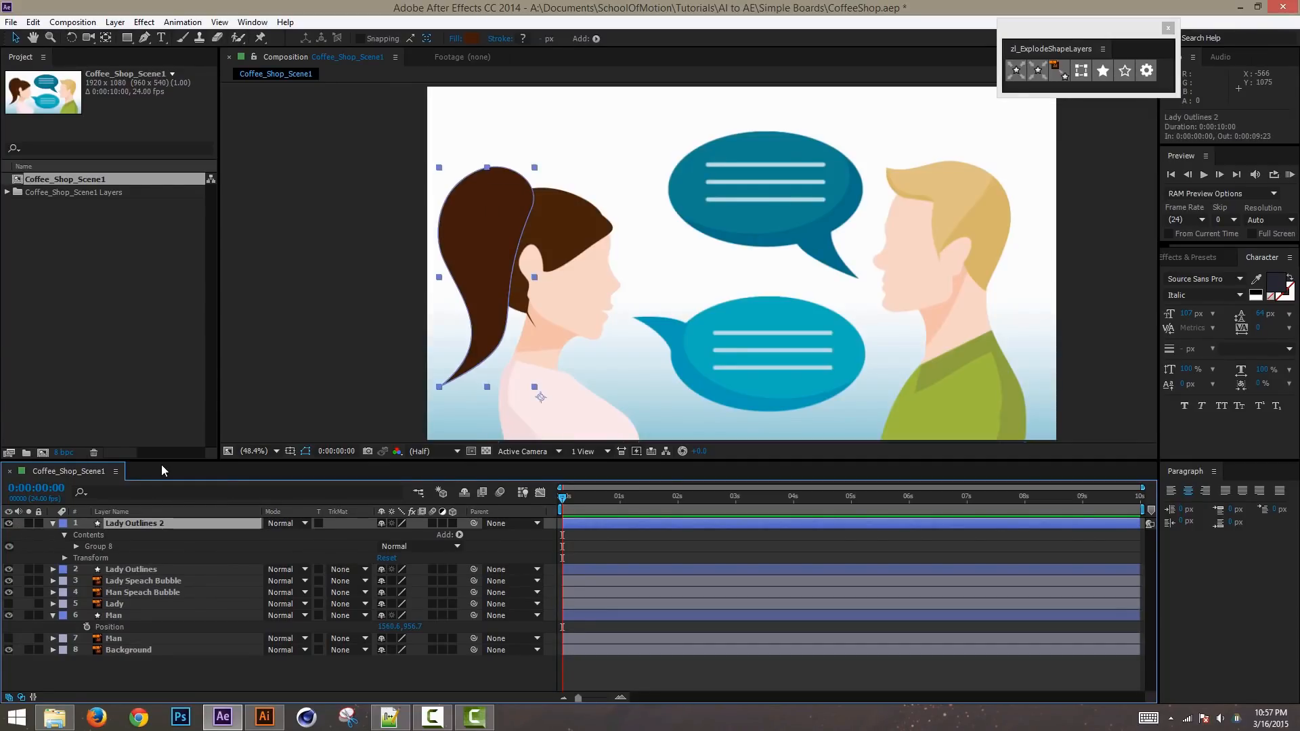
Step: Move the Lady Outlines 2 layer one place down the stack, below Lady Outlines
{"action": "key", "text": "ctrl+bracketleft"}
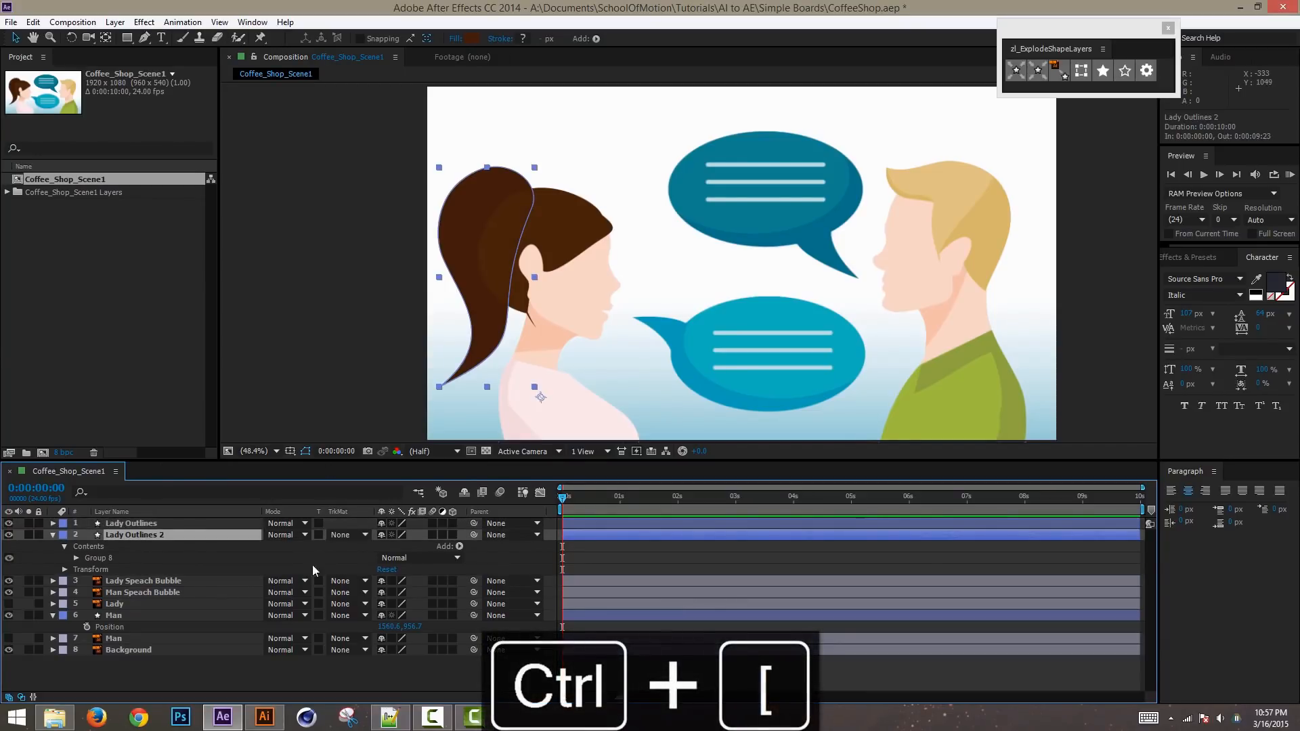
{"action": "left_click_drag", "start_coordinate": [171, 534], "coordinate": [173, 535]}
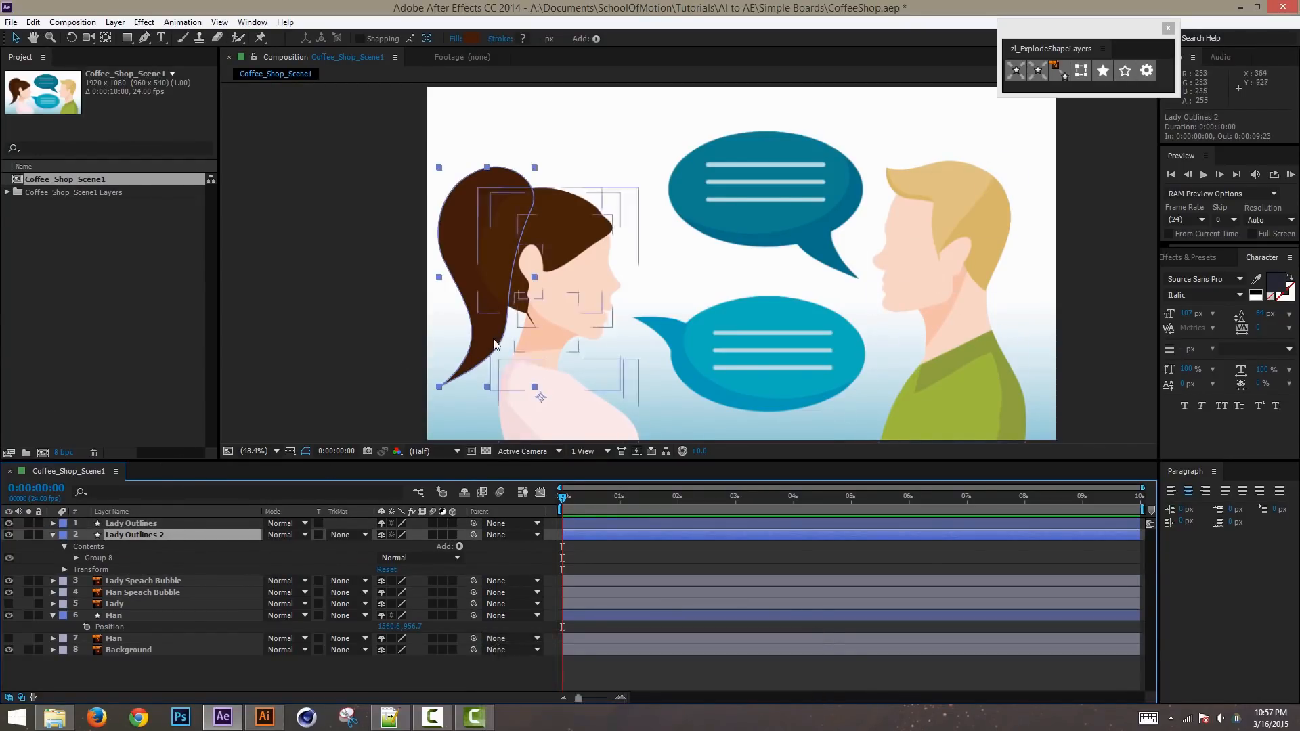
{"action": "left_click", "coordinate": [503, 178]}
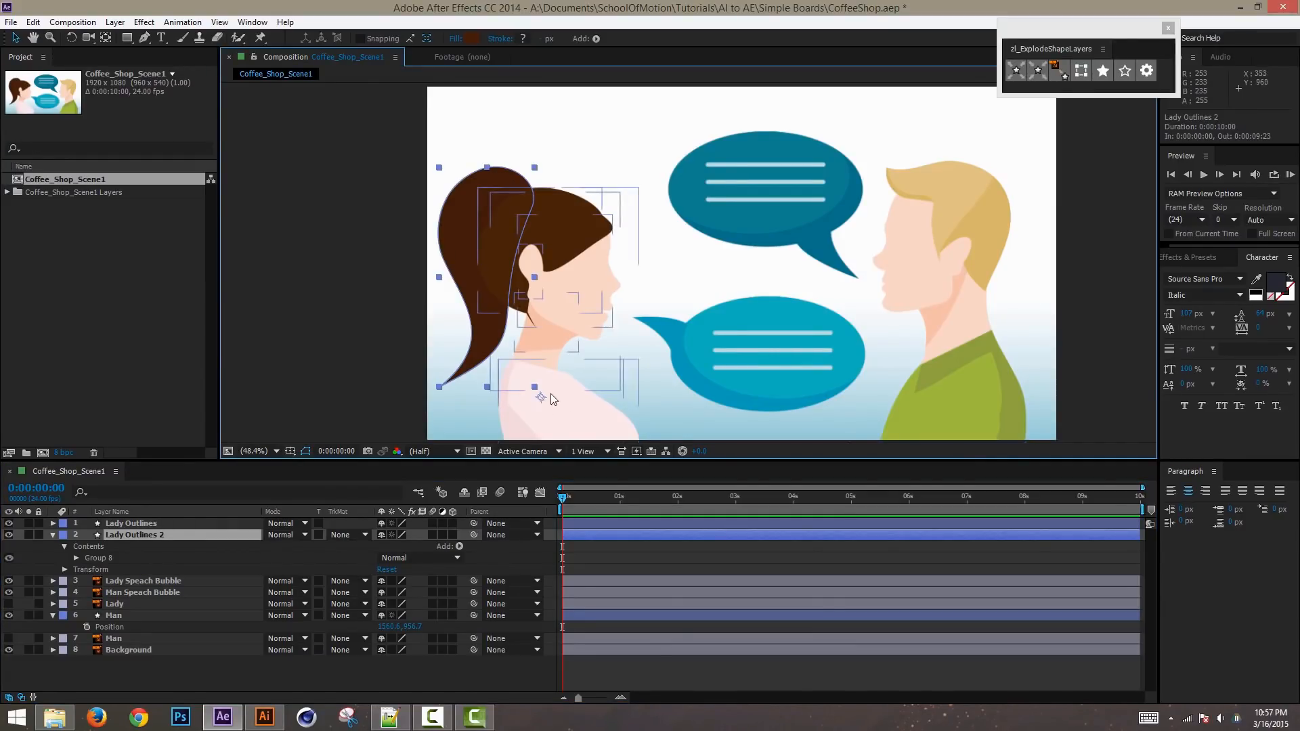
Step: Move the anchor point of Lady Outlines 2 to where the ponytail meets the head, and rotate the layer about 6°
{"action": "left_click", "coordinate": [142, 534]}
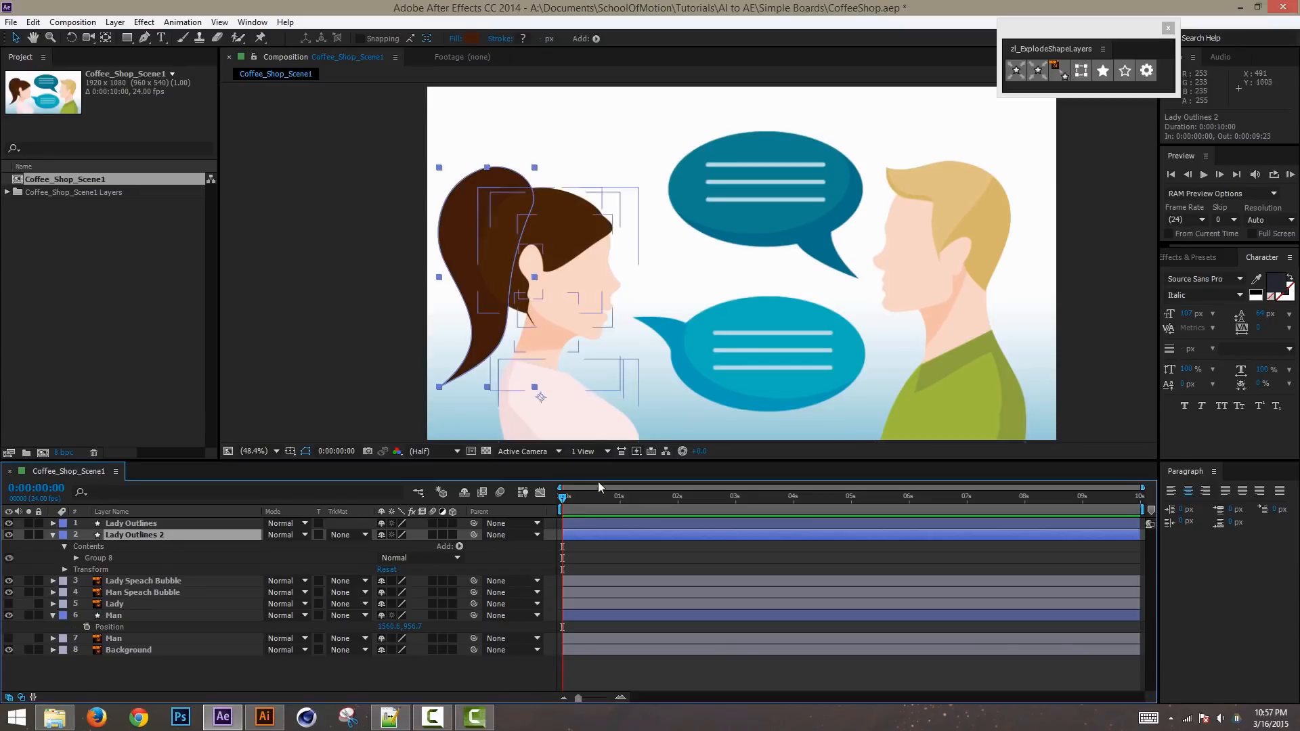
{"action": "left_click_drag", "start_coordinate": [540, 397], "coordinate": [532, 209]}
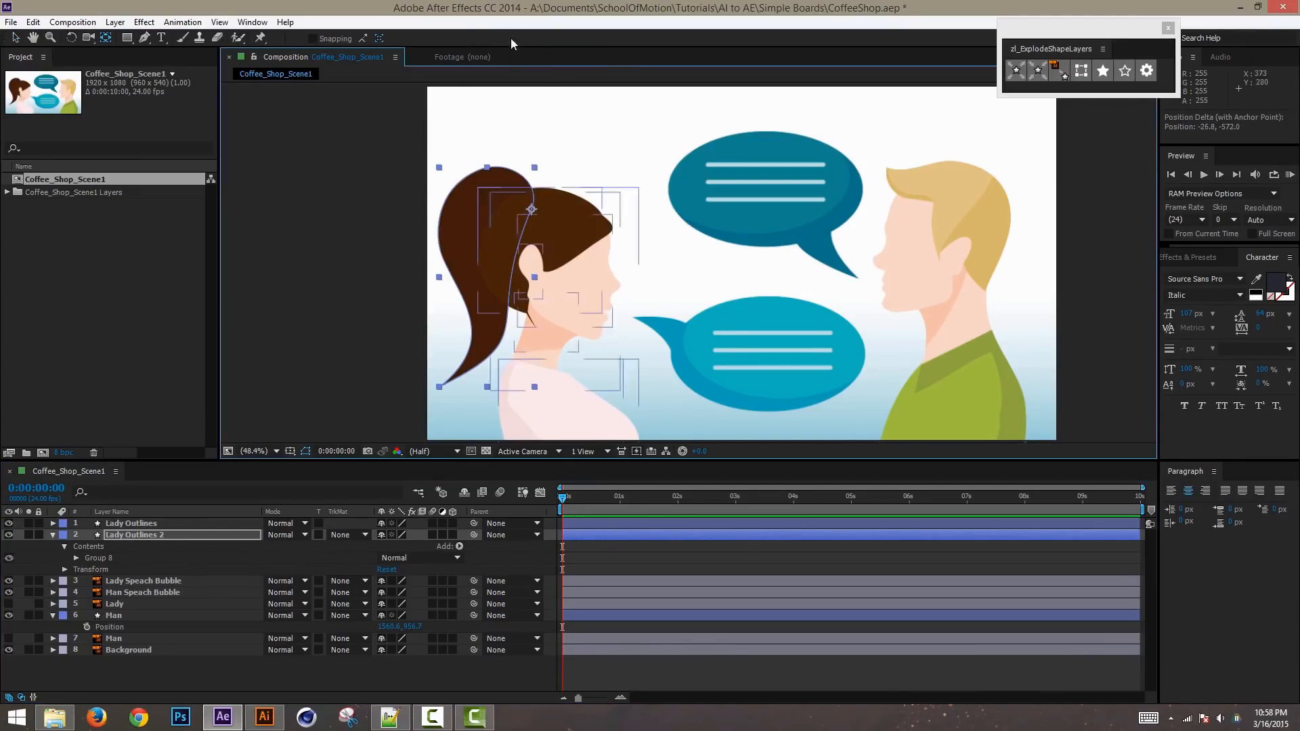
{"action": "key", "text": "r"}
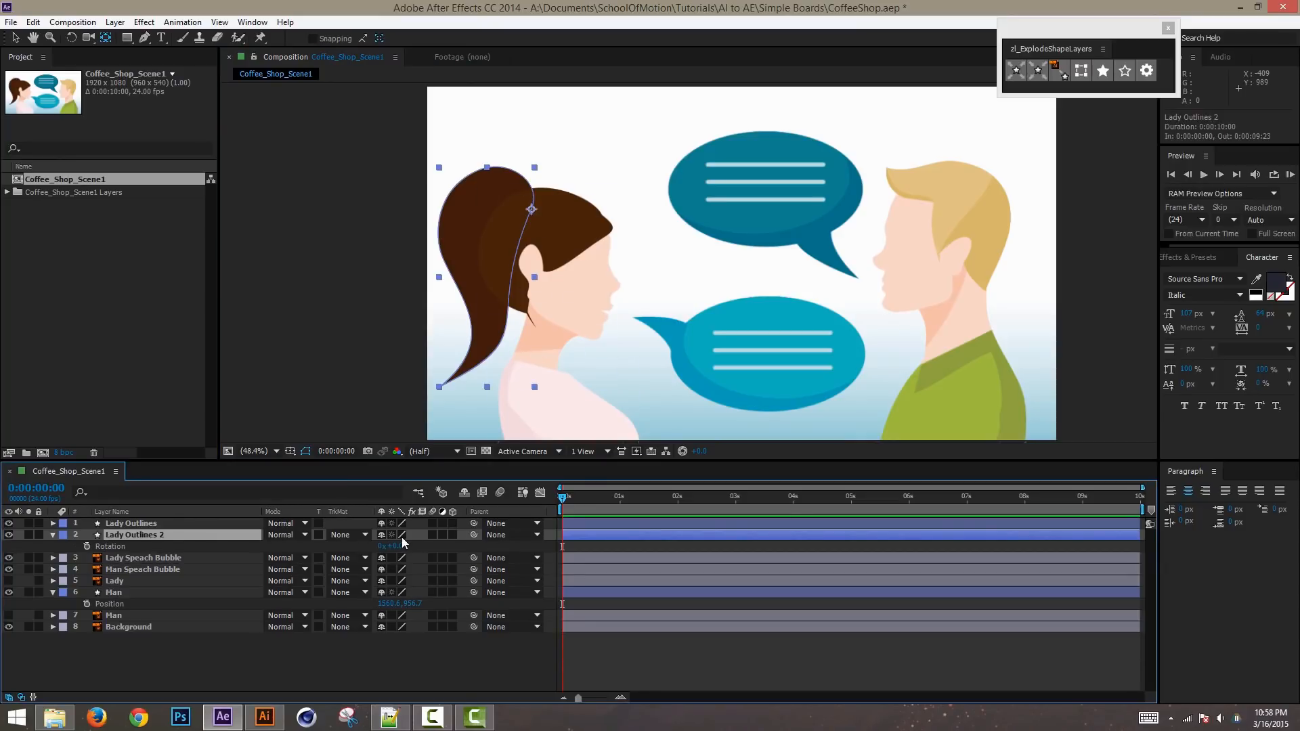
{"action": "left_click_drag", "start_coordinate": [399, 546], "coordinate": [401, 545]}
{"action": "key", "text": "Return"}
{"action": "key", "text": "Return"}
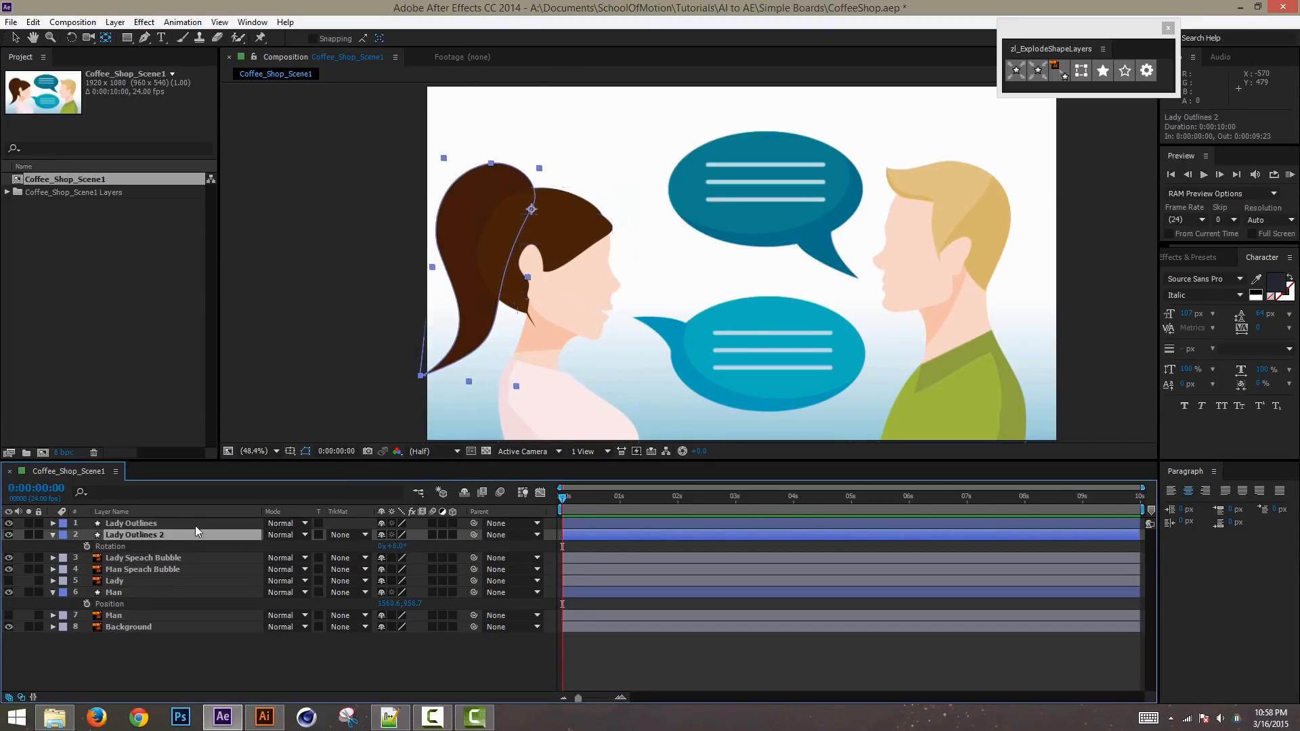
Step: Delete the Lady Outlines and Lady Outlines 2 layers from the composition
{"action": "left_click", "coordinate": [195, 524]}
{"action": "left_click", "coordinate": [153, 535], "text": "shift"}
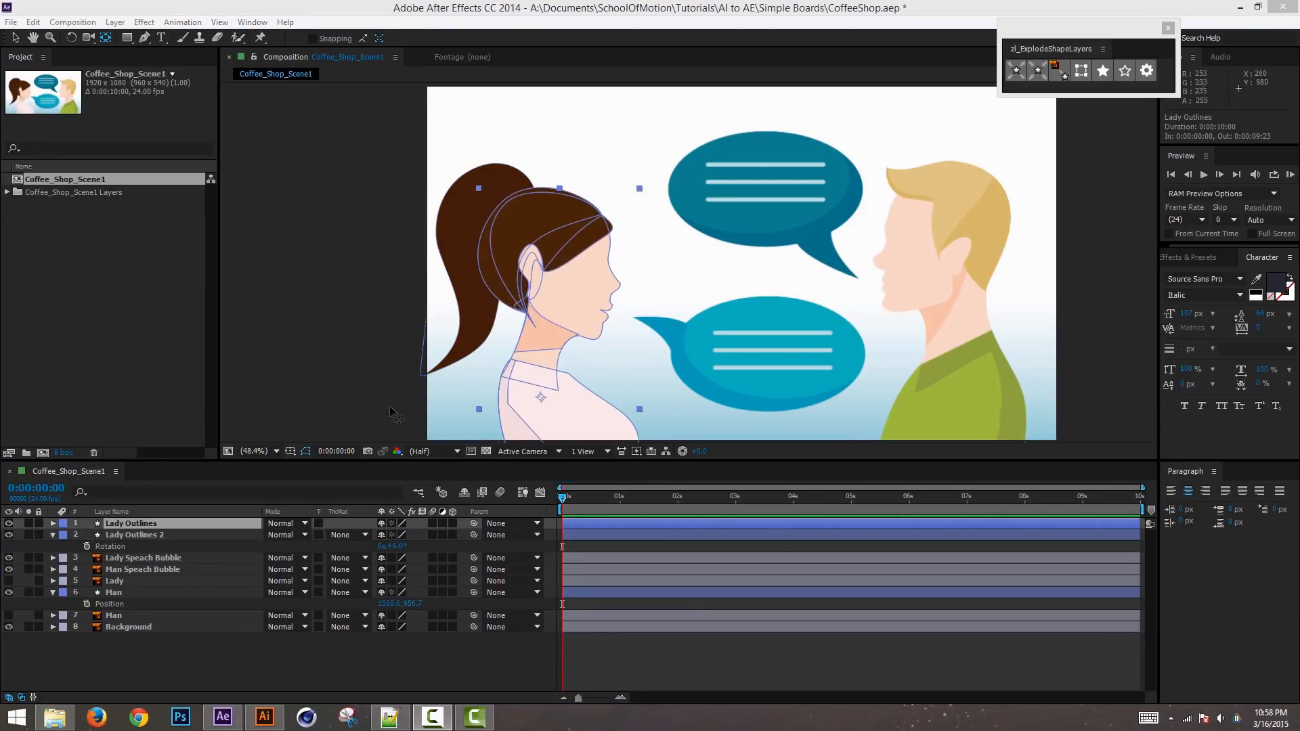
{"action": "left_click", "coordinate": [163, 537], "text": "shift"}
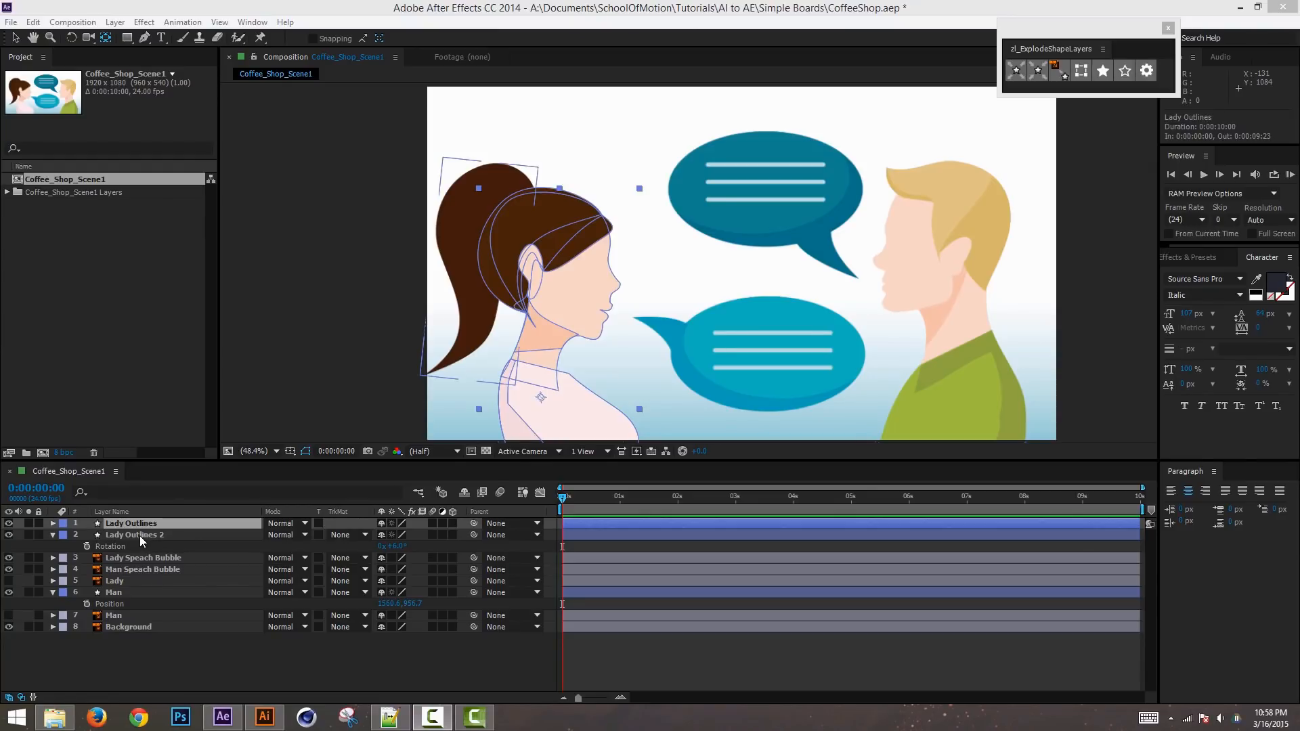
{"action": "key", "text": "Delete"}
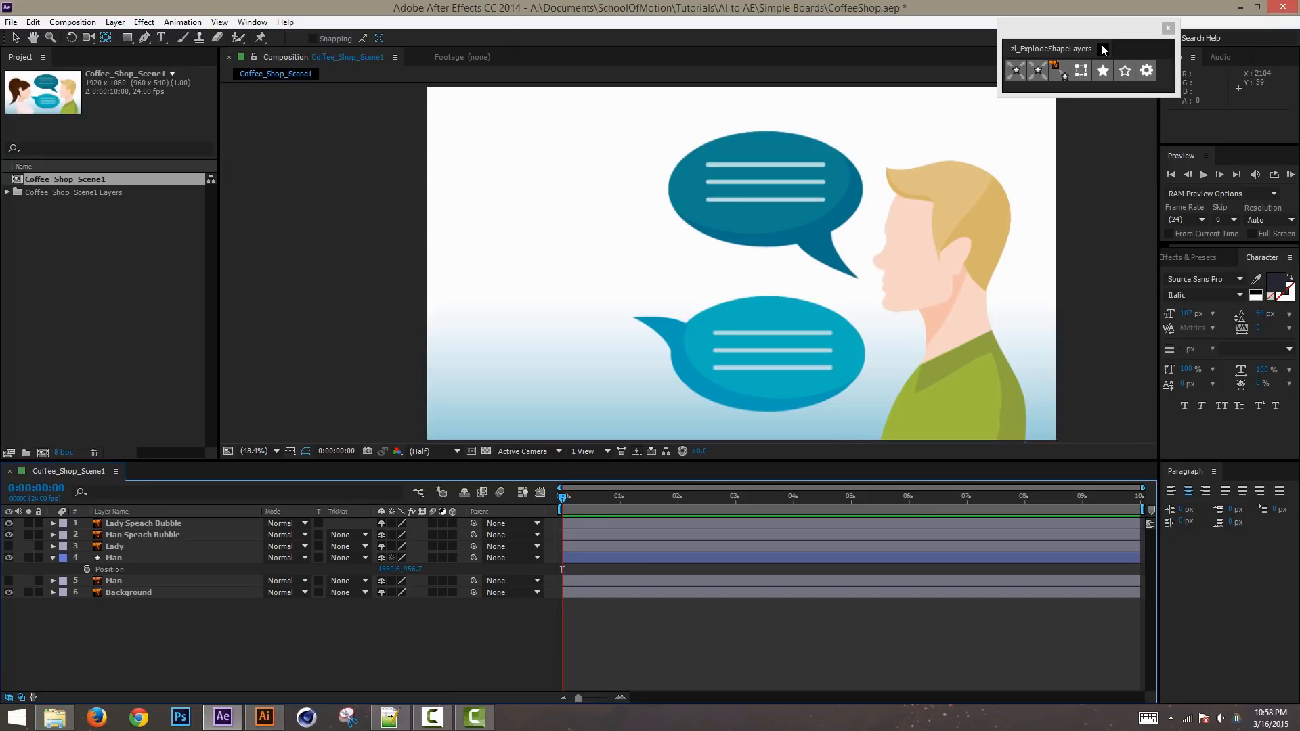
Step: Convert the Lady Speach Bubble layer to a shape layer with zl_ExplodeShapeLayers and explode it into one layer per group
{"action": "left_click", "coordinate": [153, 544]}
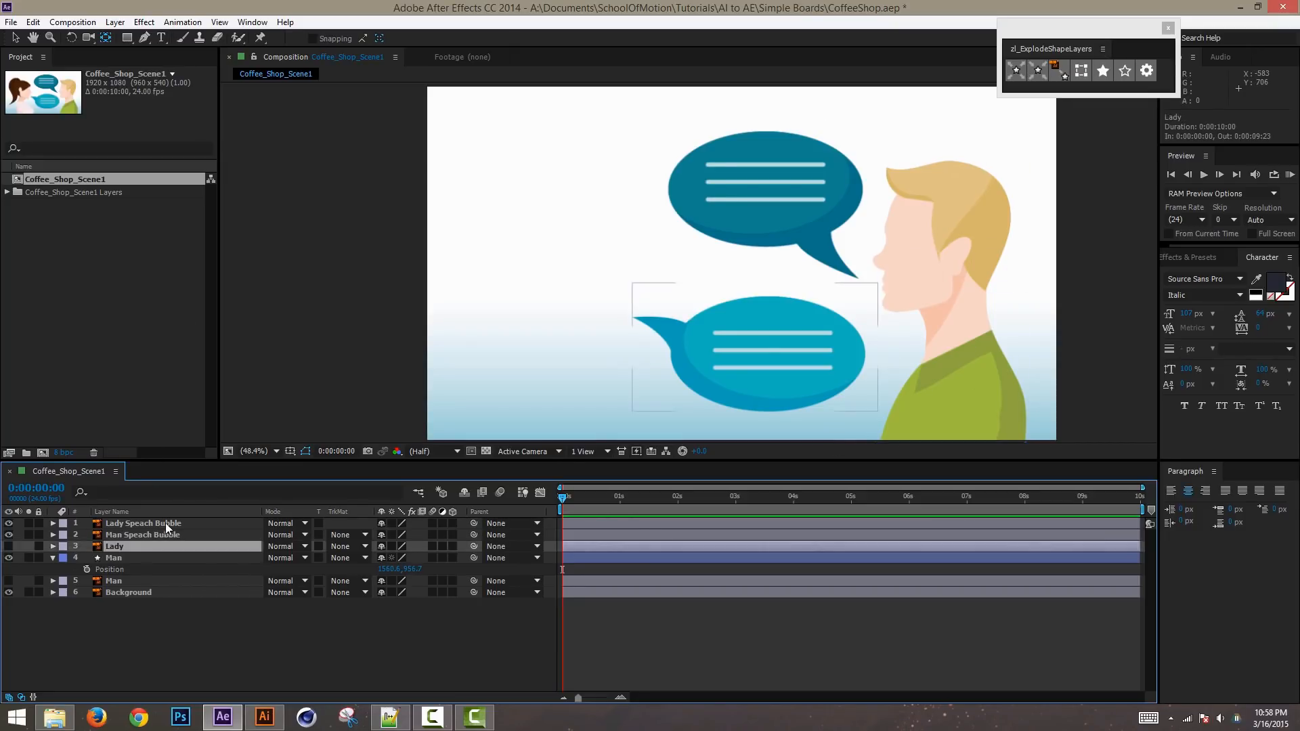
{"action": "left_click", "coordinate": [165, 523]}
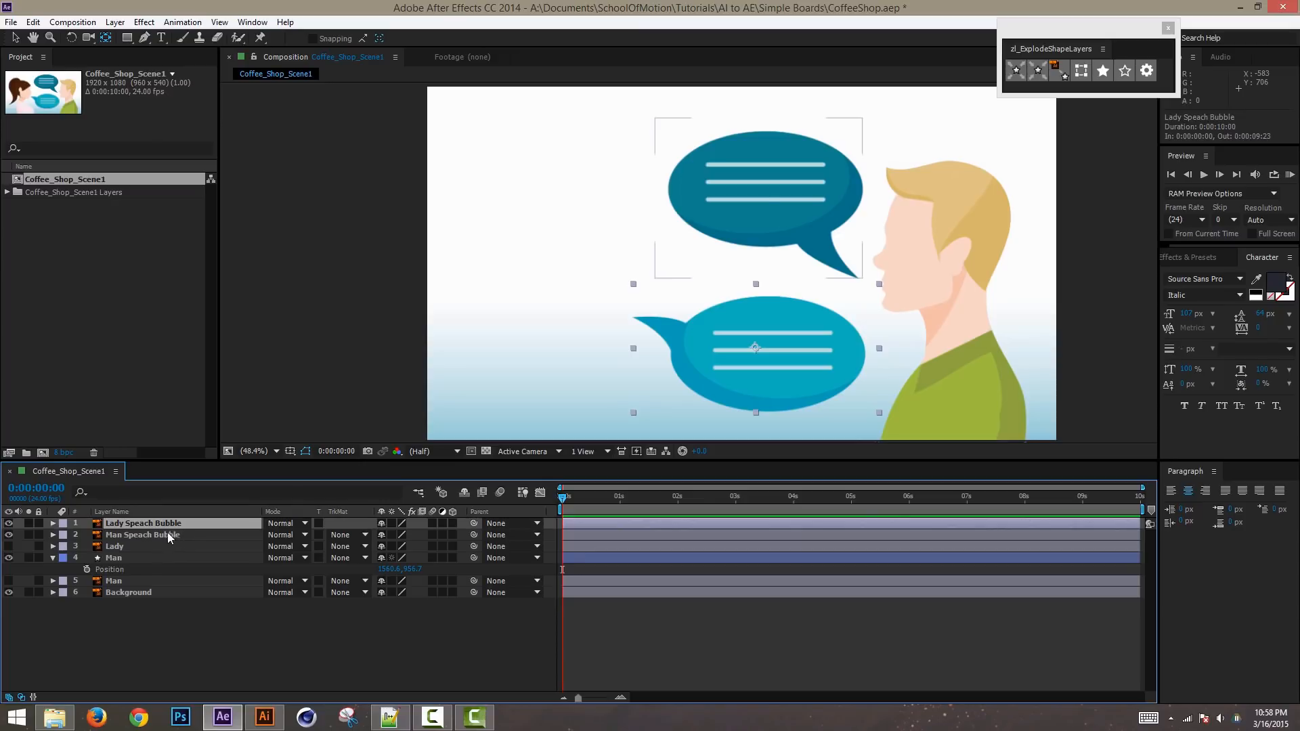
{"action": "left_click", "coordinate": [169, 534]}
{"action": "left_click", "coordinate": [175, 525]}
{"action": "left_click", "coordinate": [1060, 72]}
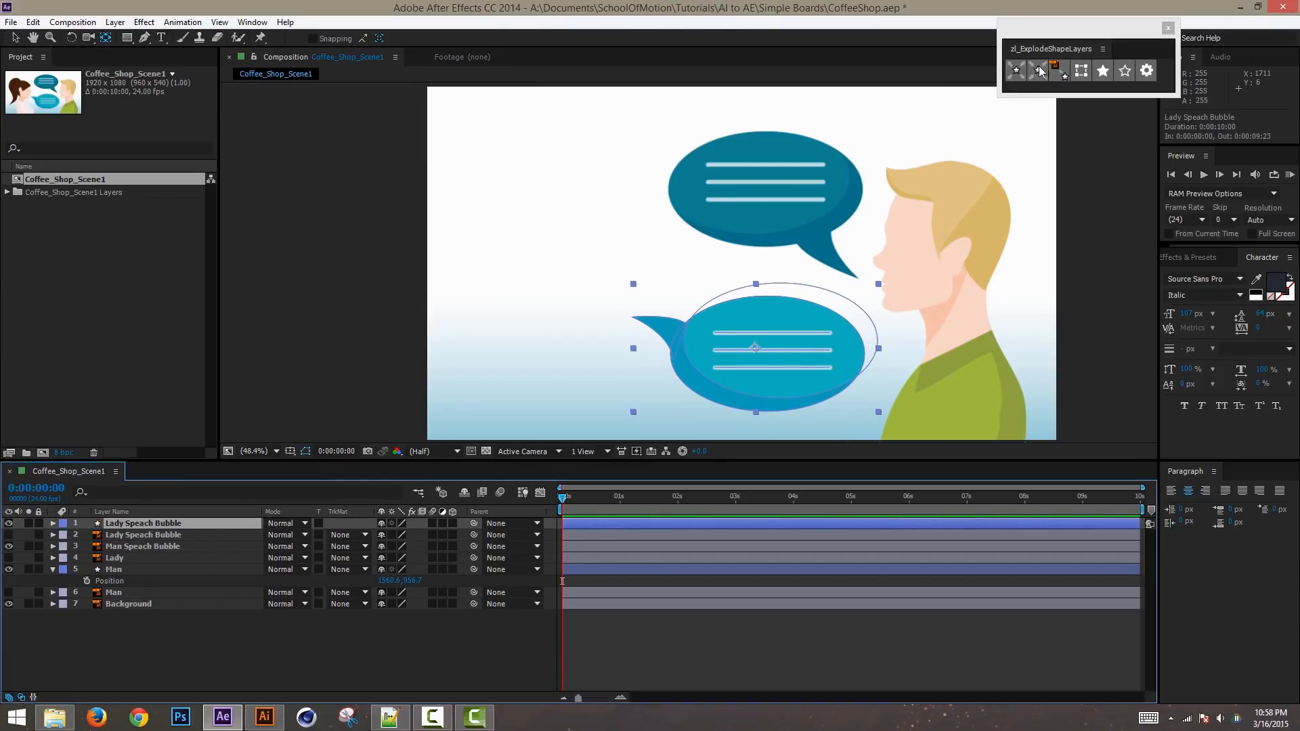
{"action": "left_click", "coordinate": [1040, 72]}
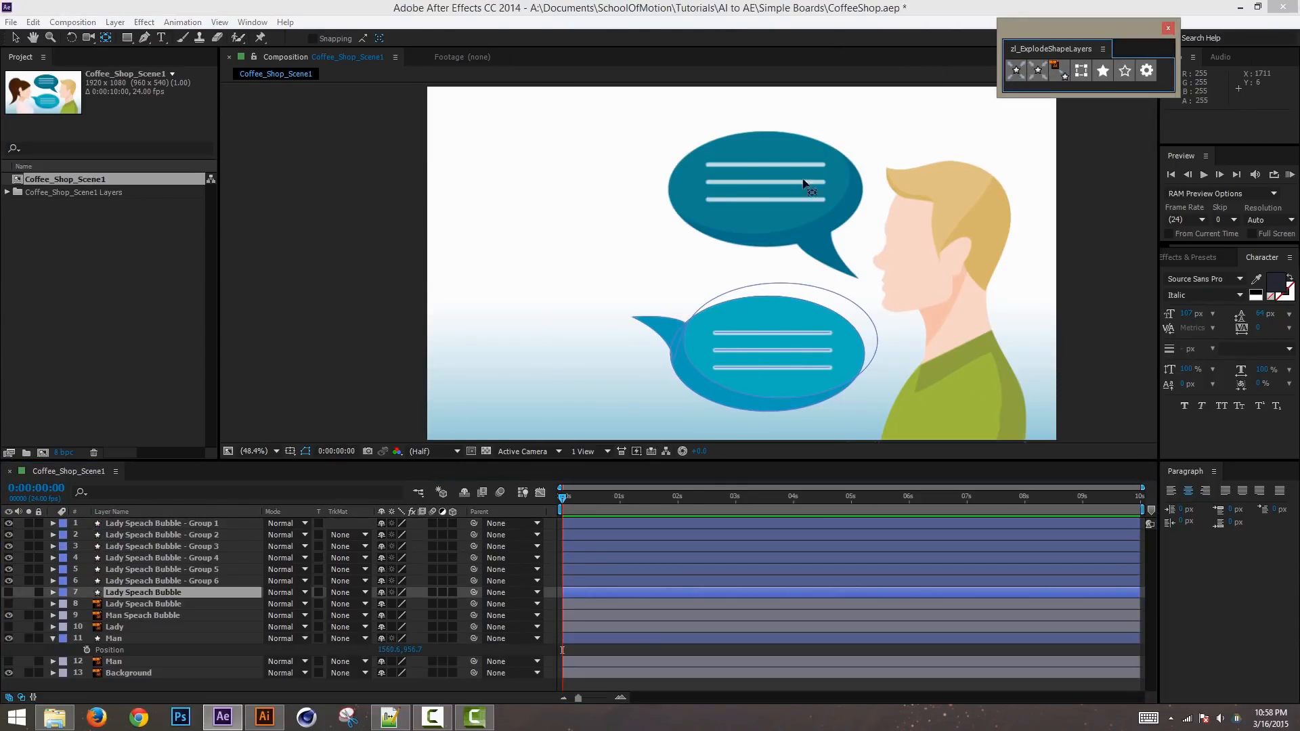
Step: Inspect the exploded speech bubble layers, and undo both the explode and the conversion to a shape layer
{"action": "left_click", "coordinate": [194, 524]}
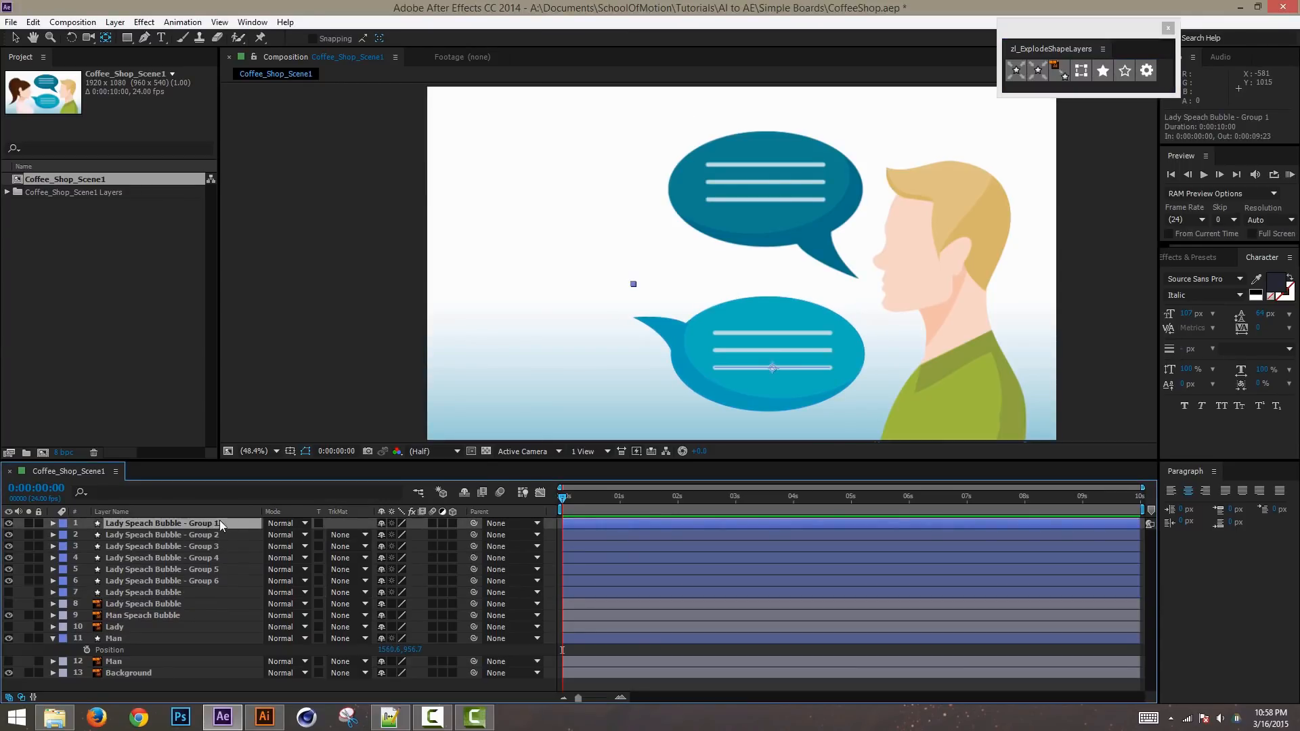
{"action": "left_click", "coordinate": [156, 593]}
{"action": "left_click", "coordinate": [161, 580]}
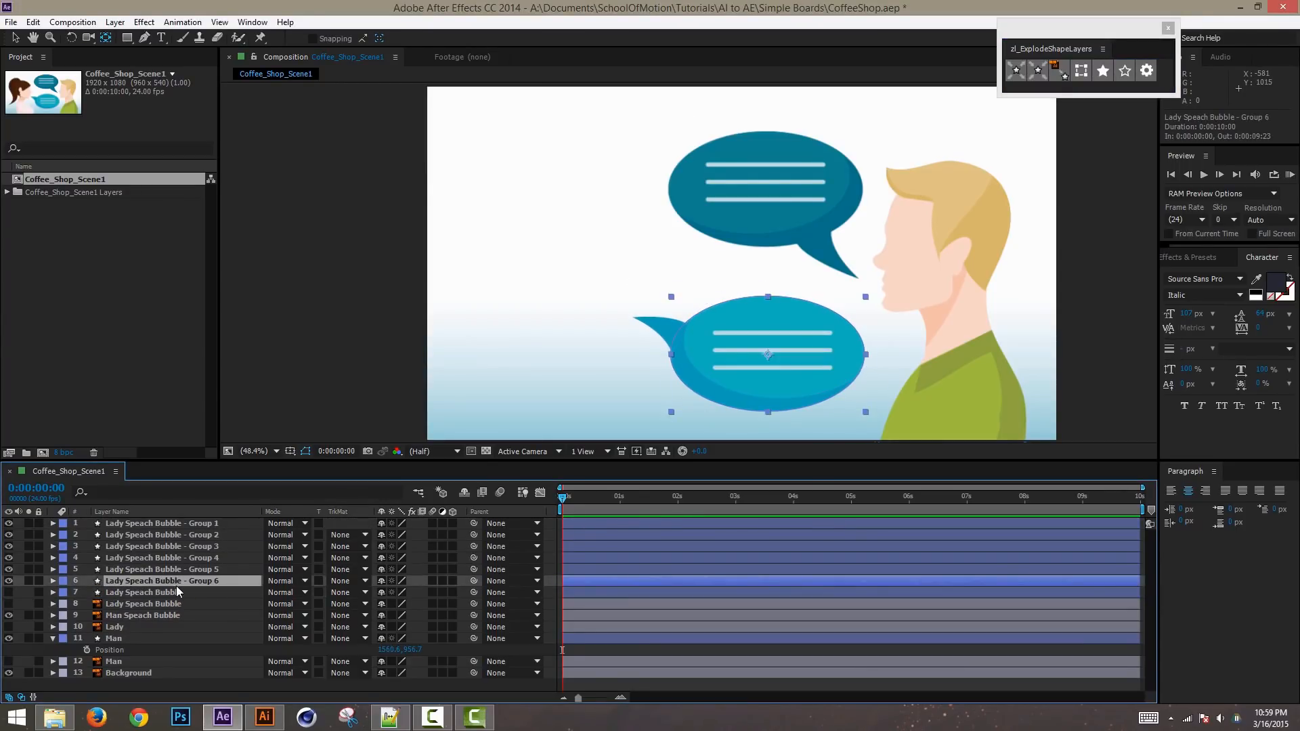
{"action": "key", "text": "ctrl+z"}
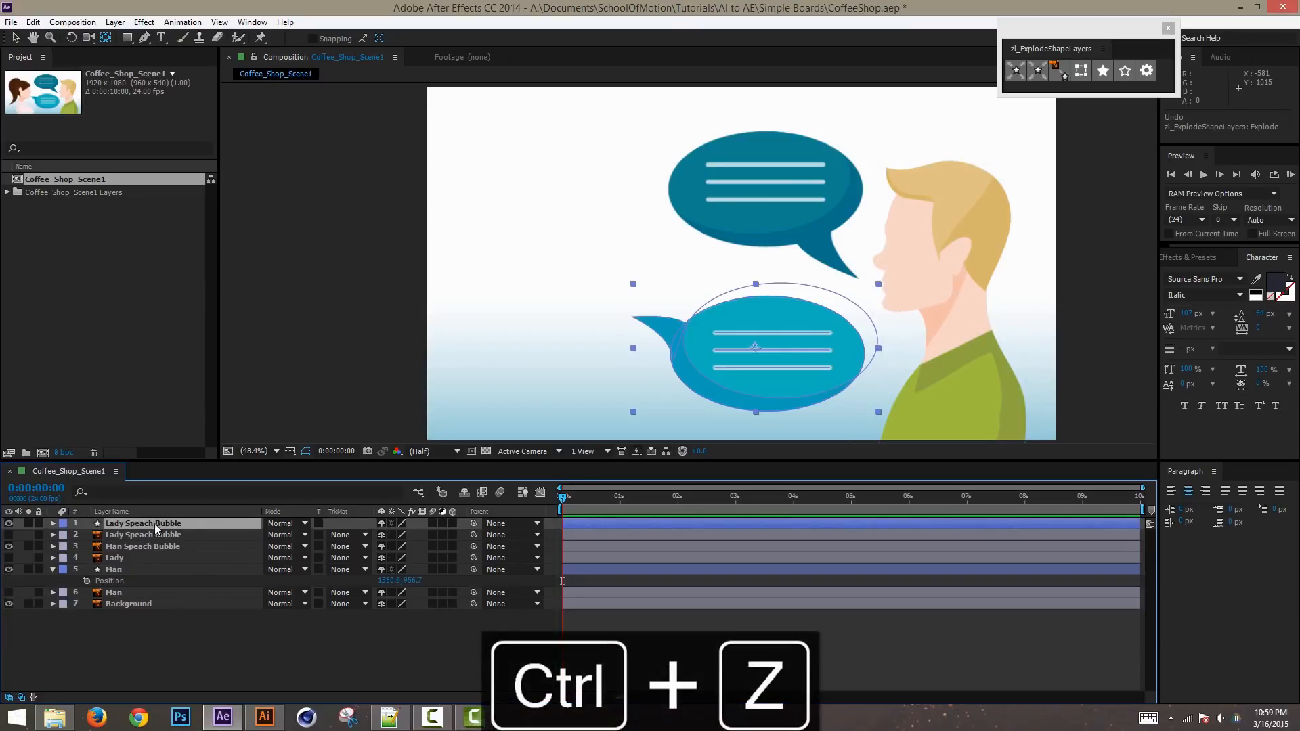
{"action": "key", "text": "ctrl+z"}
Step: Explode the Lady Illustrator layer directly into separate shape layers, one per group, with zl_ExplodeShapeLayers
{"action": "left_click", "coordinate": [170, 528]}
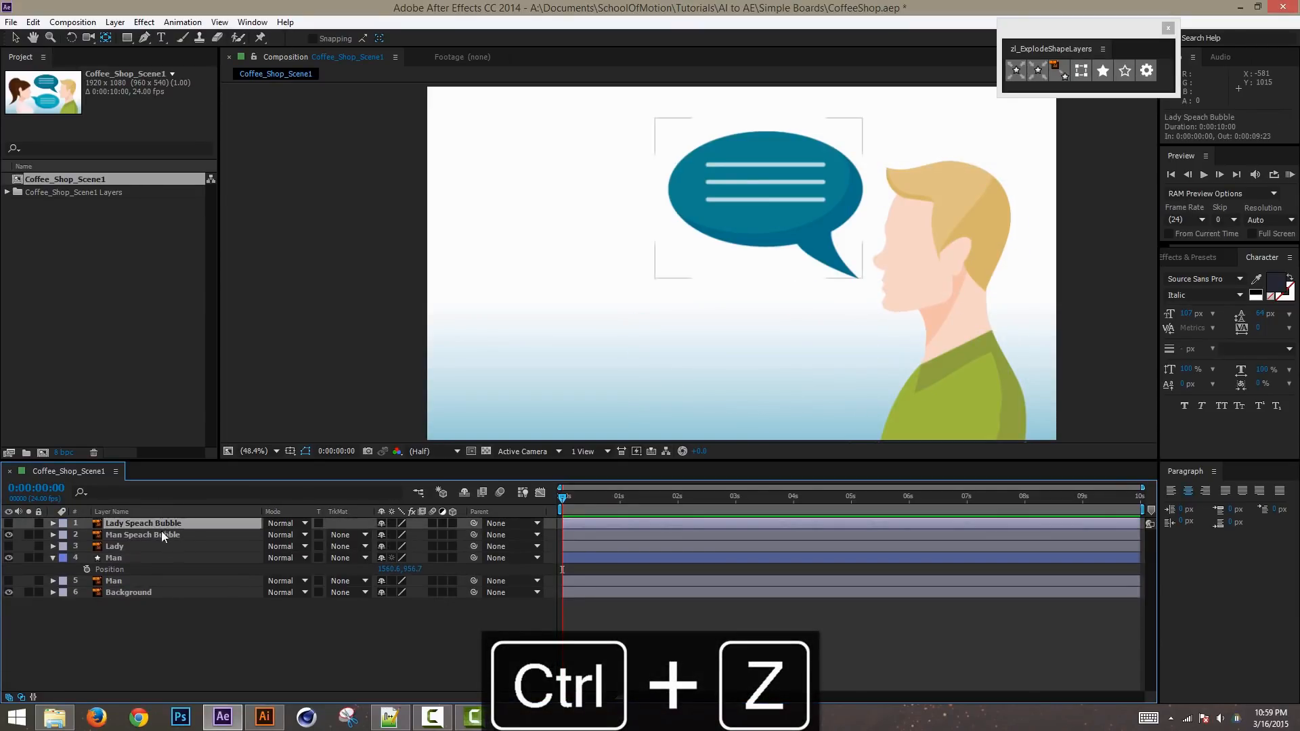
{"action": "left_click", "coordinate": [149, 537]}
{"action": "left_click", "coordinate": [136, 543]}
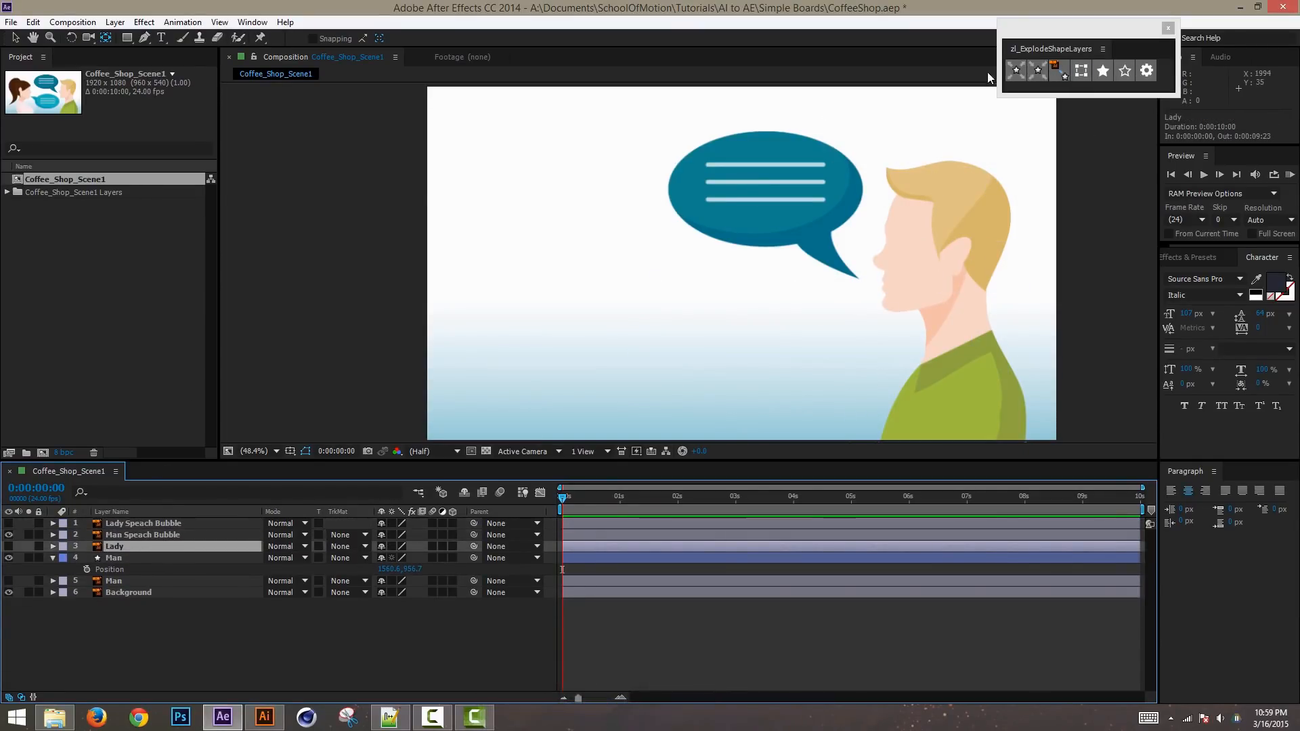
{"action": "left_click", "coordinate": [1017, 71]}
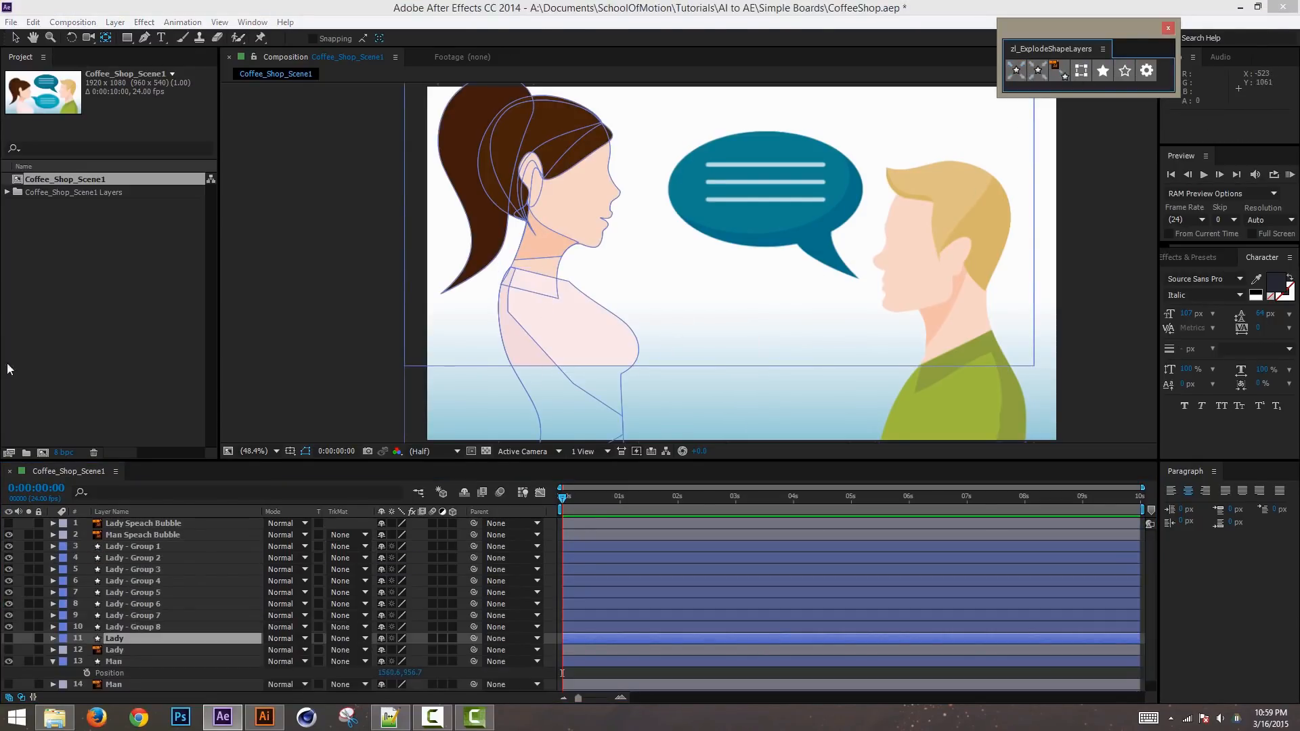
Step: Remove the artboard crop from the Lady - Group 1 through Lady - Group 8 layers with zl_ExplodeShapeLayers
{"action": "left_click", "coordinate": [138, 546]}
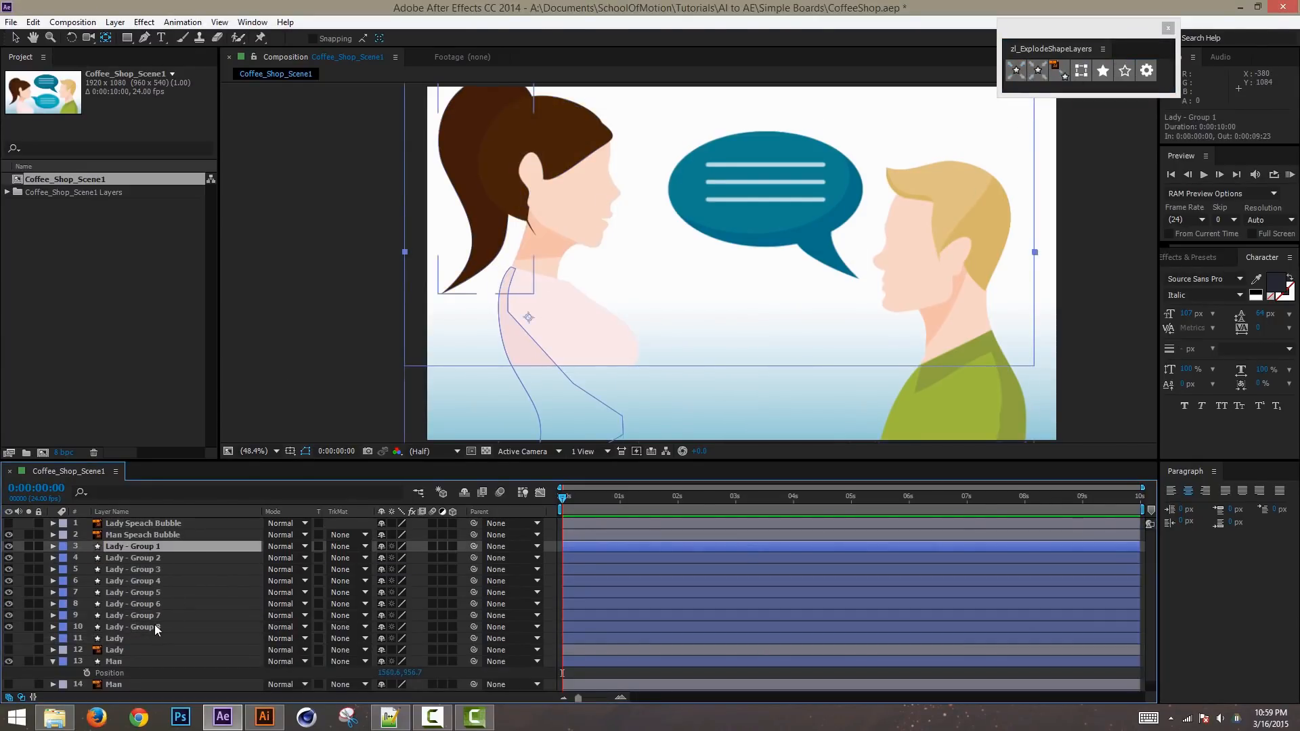
{"action": "left_click", "coordinate": [155, 626], "text": "shift"}
{"action": "left_click", "coordinate": [1081, 73]}
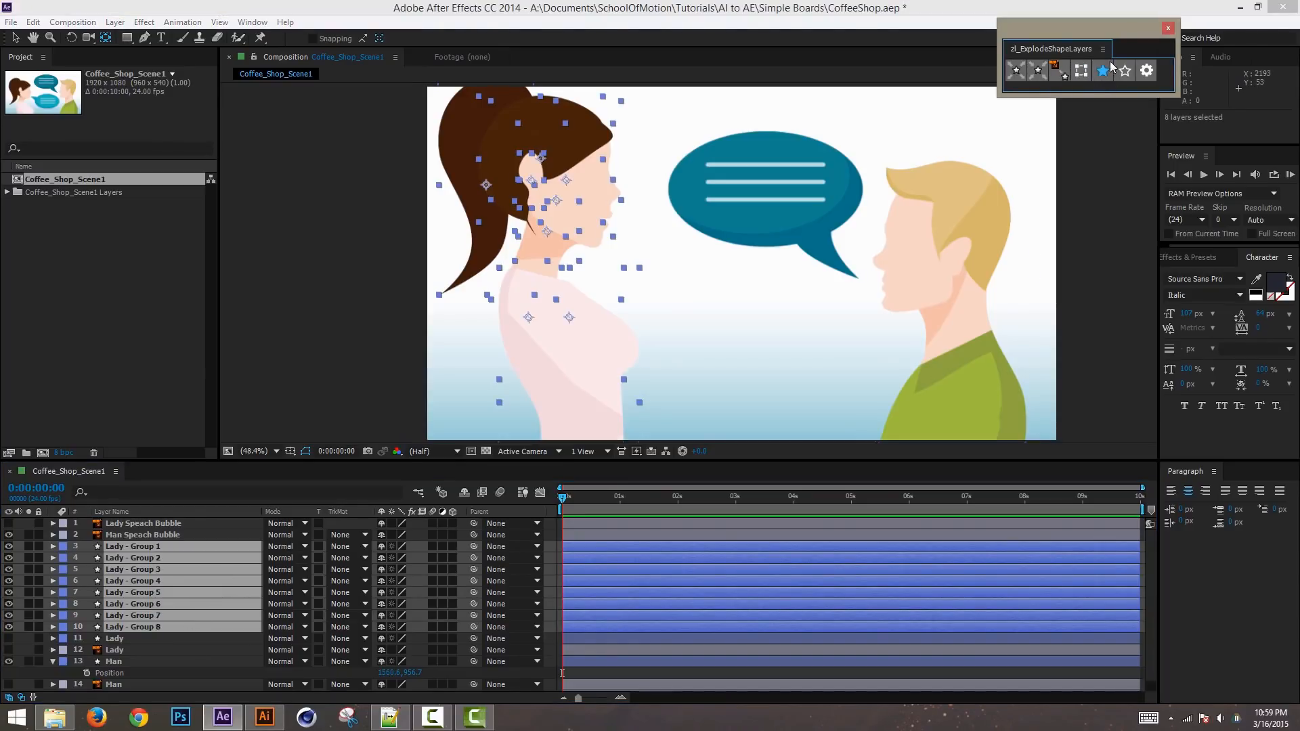
Step: Check the exploded lady layers by selecting individual ones and soloing Lady - Group 1 through Lady - Group 8
{"action": "left_click", "coordinate": [198, 640]}
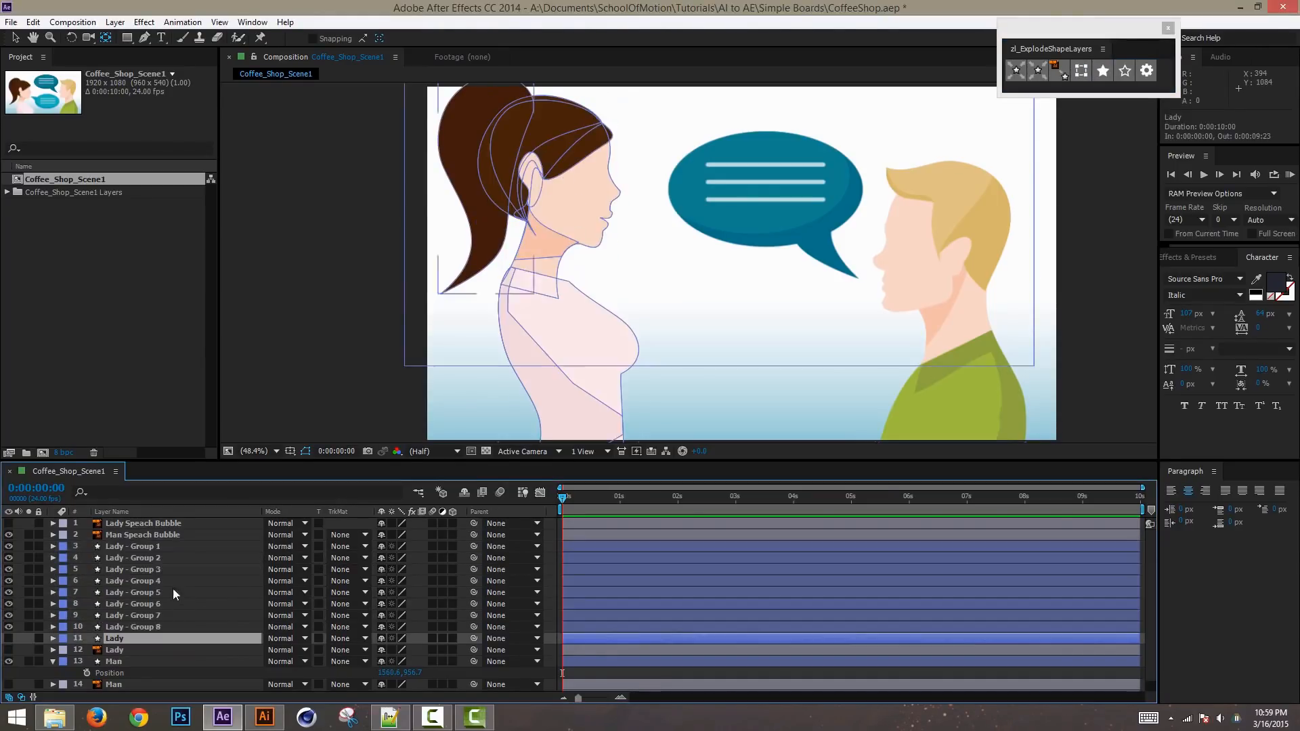
{"action": "left_click", "coordinate": [152, 626]}
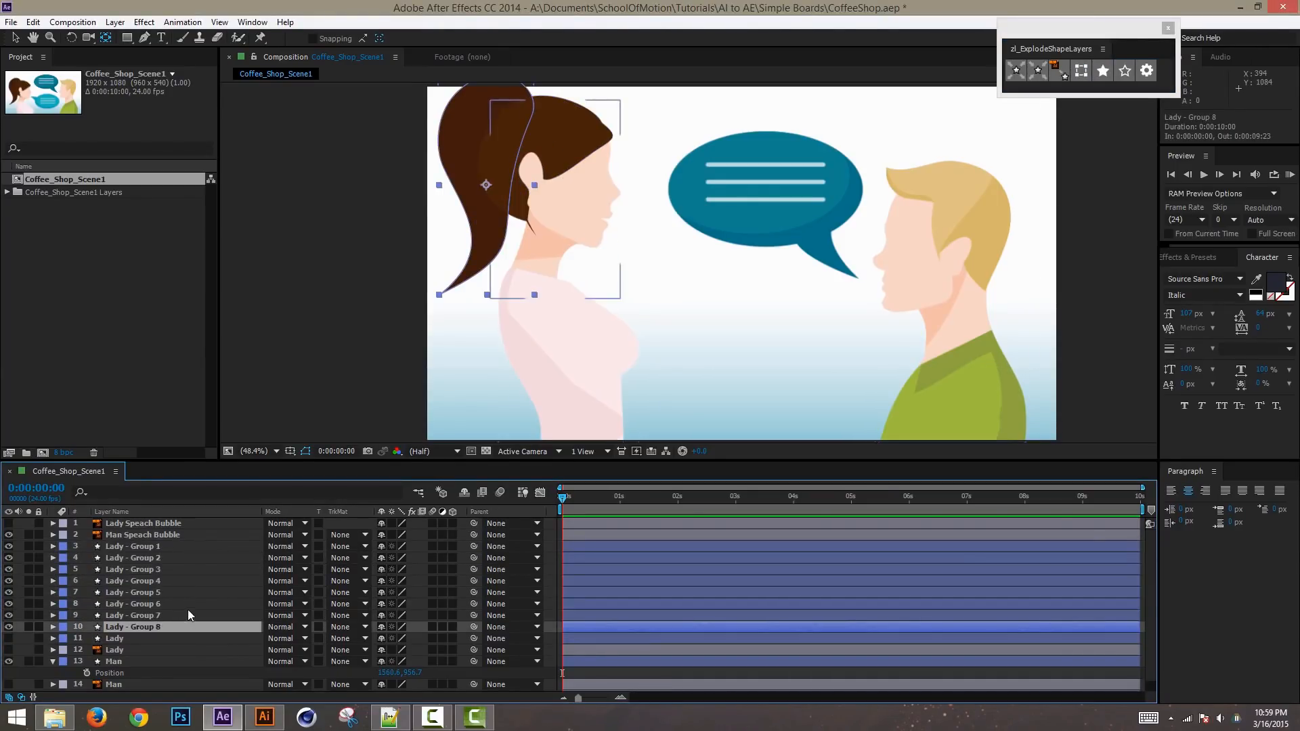
{"action": "left_click", "coordinate": [132, 547]}
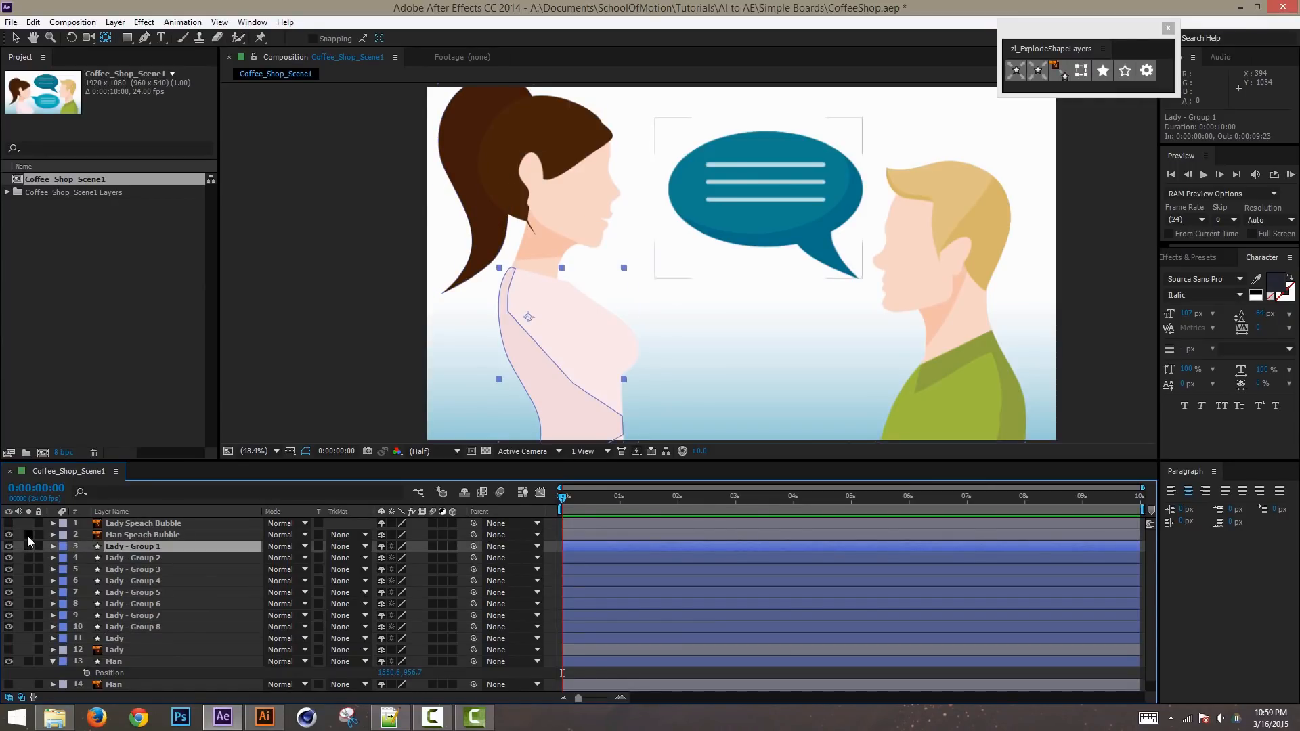
{"action": "left_click", "coordinate": [28, 534]}
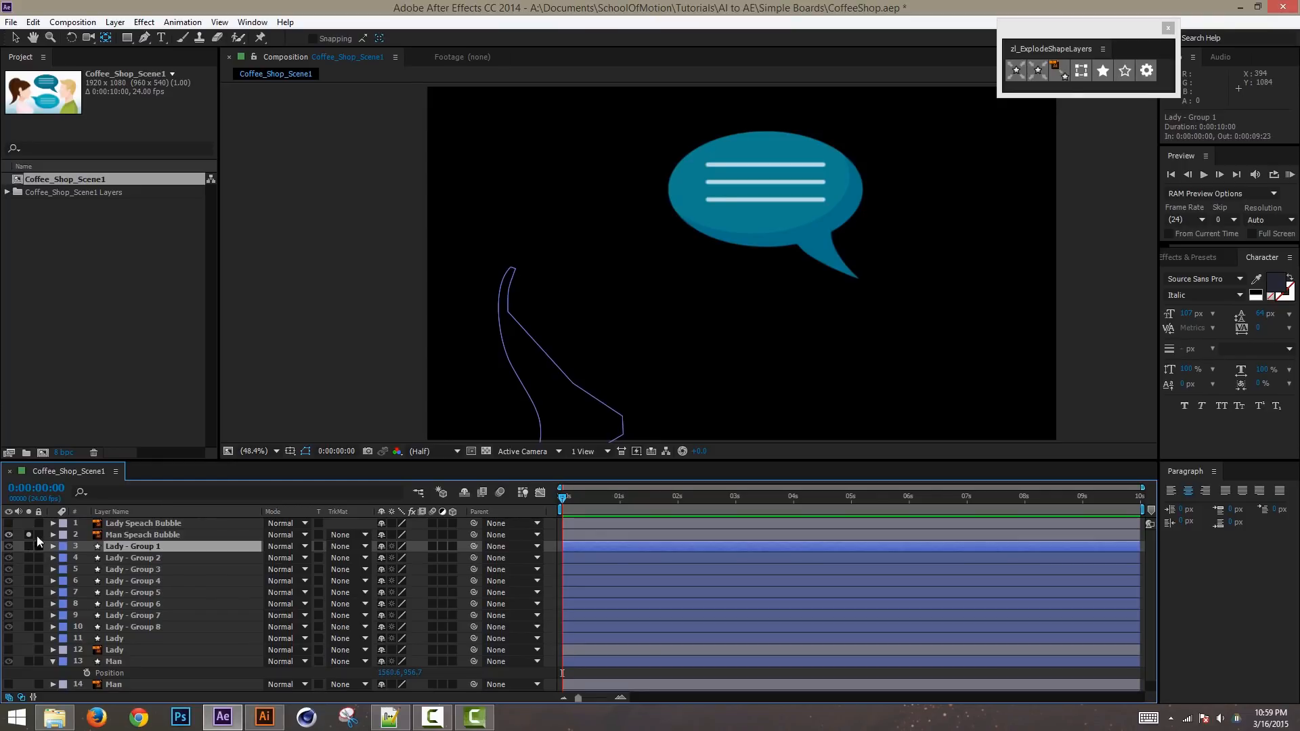
{"action": "left_click", "coordinate": [28, 535]}
{"action": "left_click", "coordinate": [28, 547]}
{"action": "left_click_drag", "start_coordinate": [26, 558], "coordinate": [27, 629]}
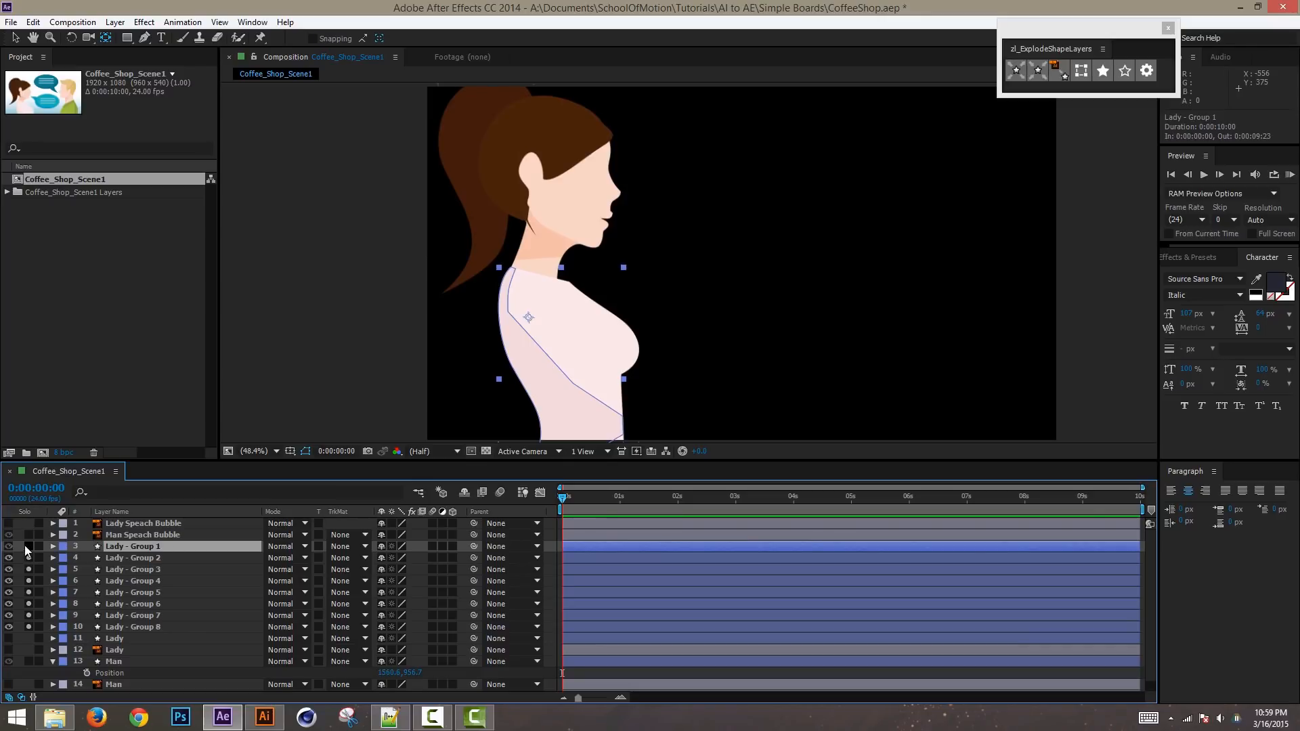
Step: Turn off the solos and merge Lady - Group 1 through Lady - Group 7 into one shape layer with zl_ExplodeShapeLayers
{"action": "left_click_drag", "start_coordinate": [30, 593], "coordinate": [30, 623]}
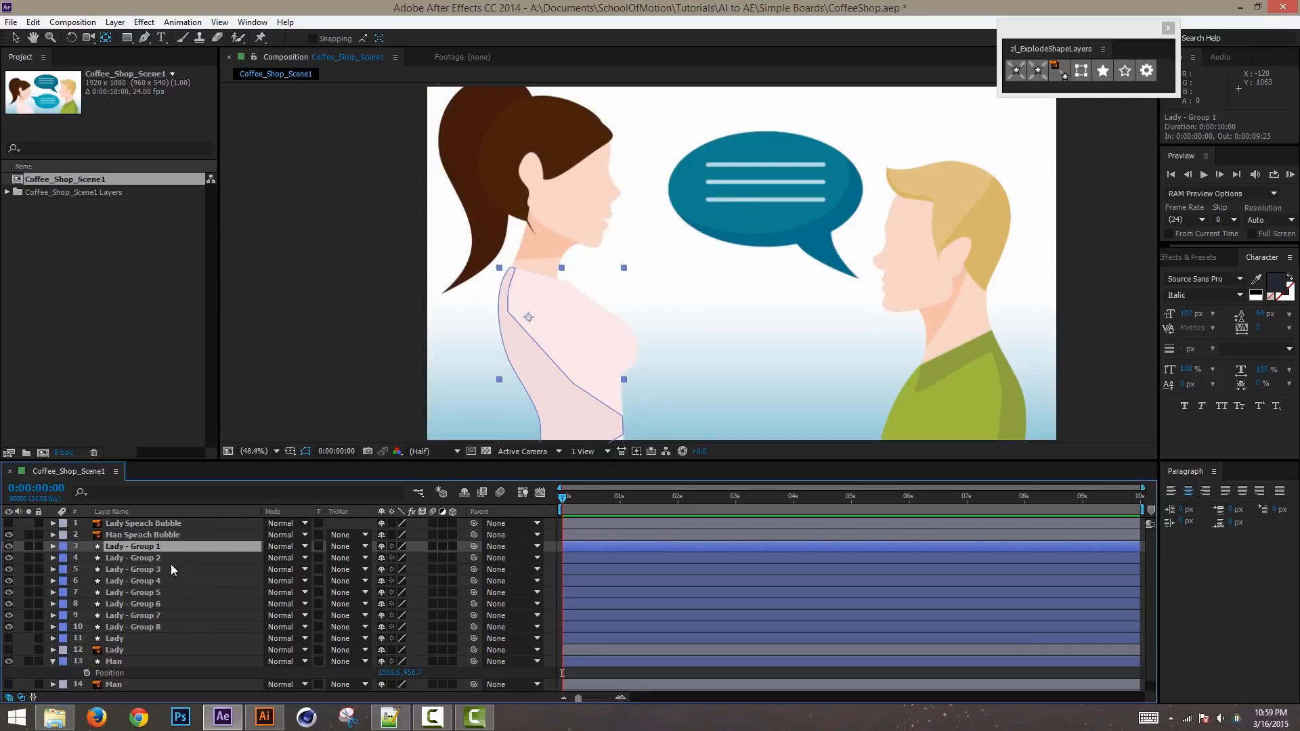
{"action": "left_click", "coordinate": [166, 592]}
{"action": "left_click", "coordinate": [155, 547]}
{"action": "left_click", "coordinate": [161, 615], "text": "shift"}
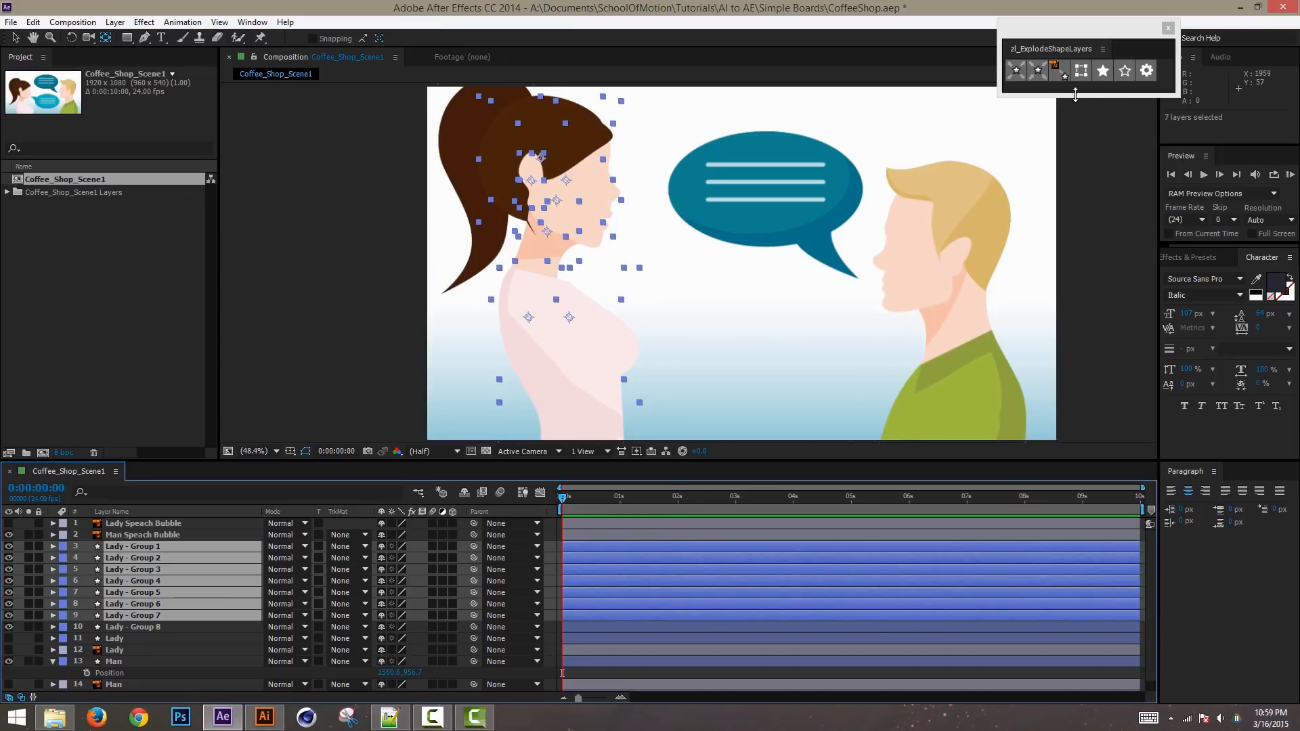
{"action": "left_click", "coordinate": [1036, 74]}
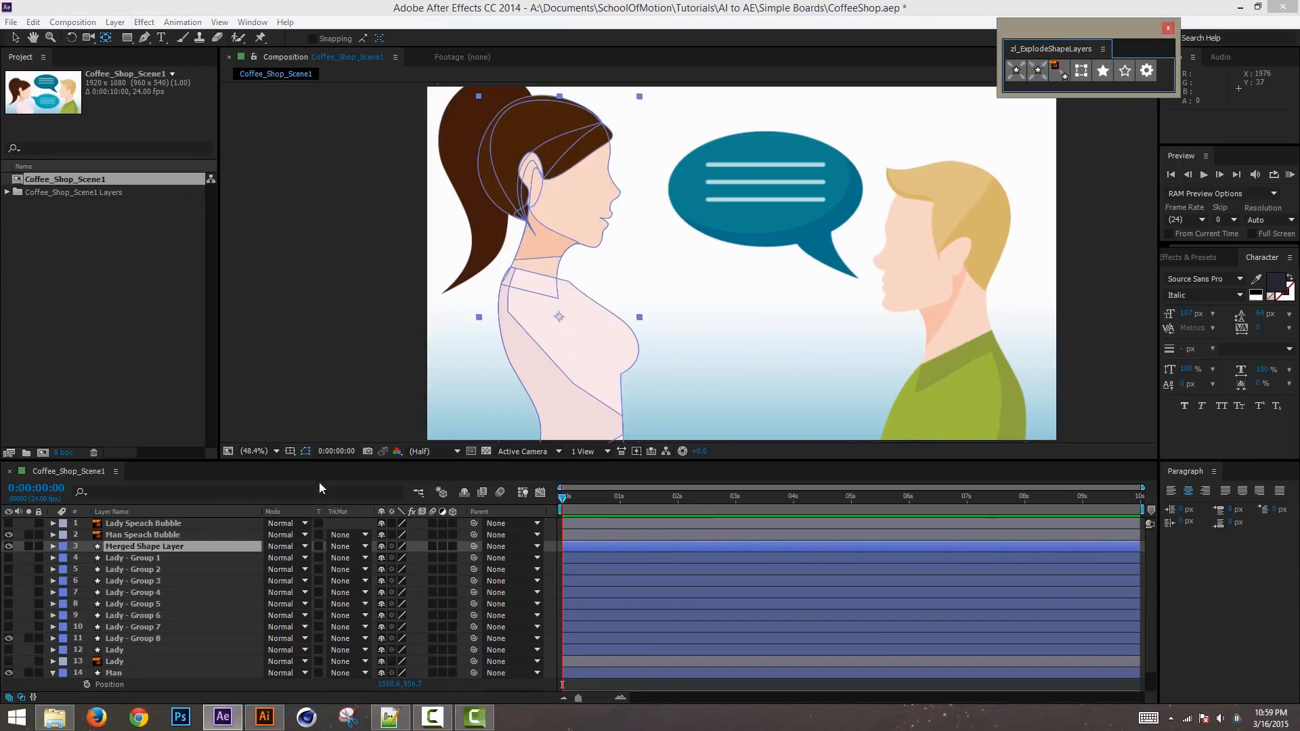
Step: Delete the leftover Lady - Group 1 through Lady - Group 7 layers
{"action": "key", "text": "ctrl+Down"}
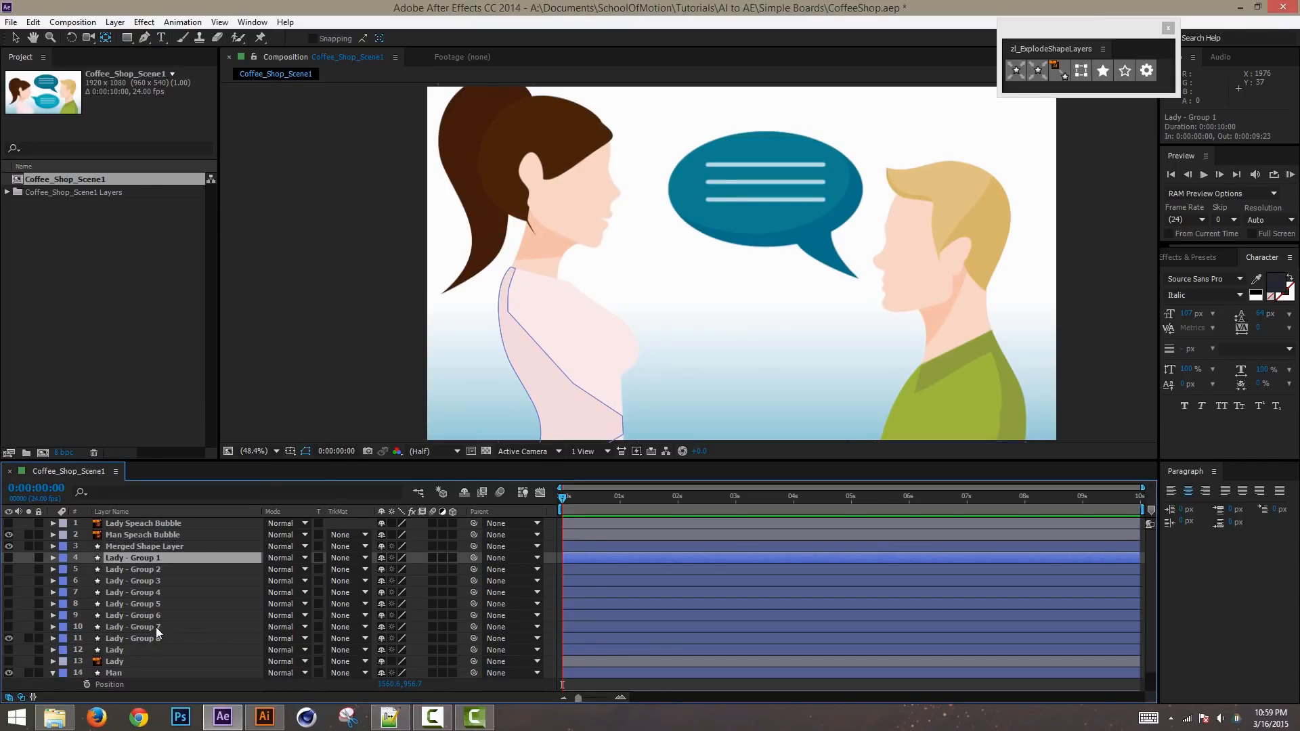
{"action": "left_click", "coordinate": [156, 627], "text": "shift"}
{"action": "key", "text": "Delete"}
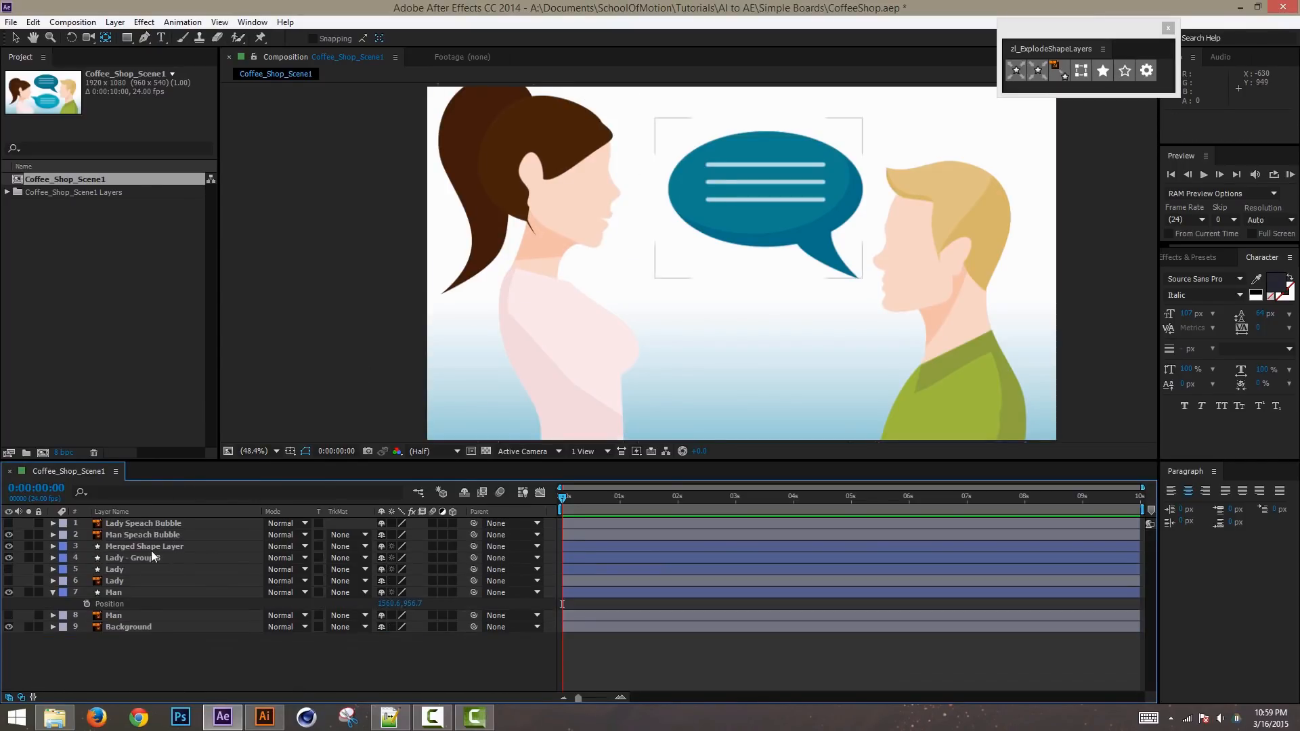
Step: Compare the separate ponytail layer Lady - Group 8 with the merged shape layer by toggling its visibility and selecting each one
{"action": "left_click", "coordinate": [170, 559]}
{"action": "left_click", "coordinate": [9, 557]}
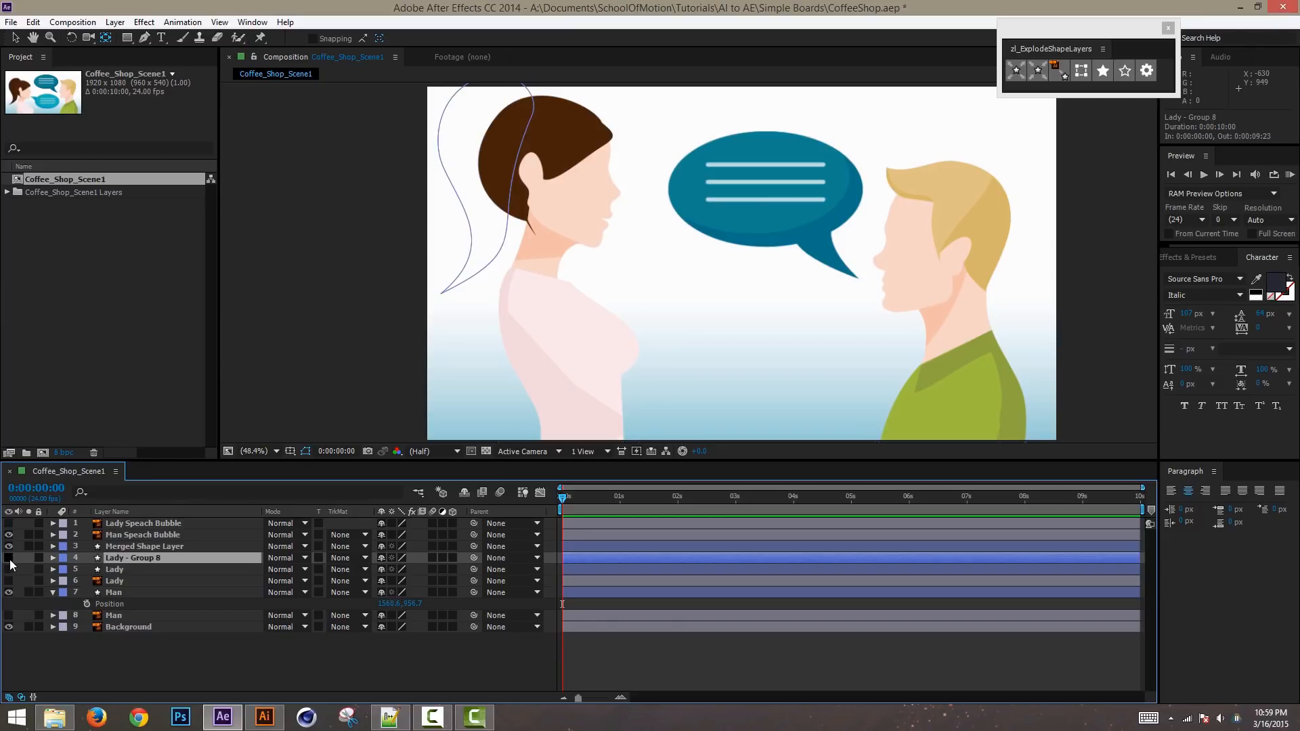
{"action": "left_click", "coordinate": [9, 557]}
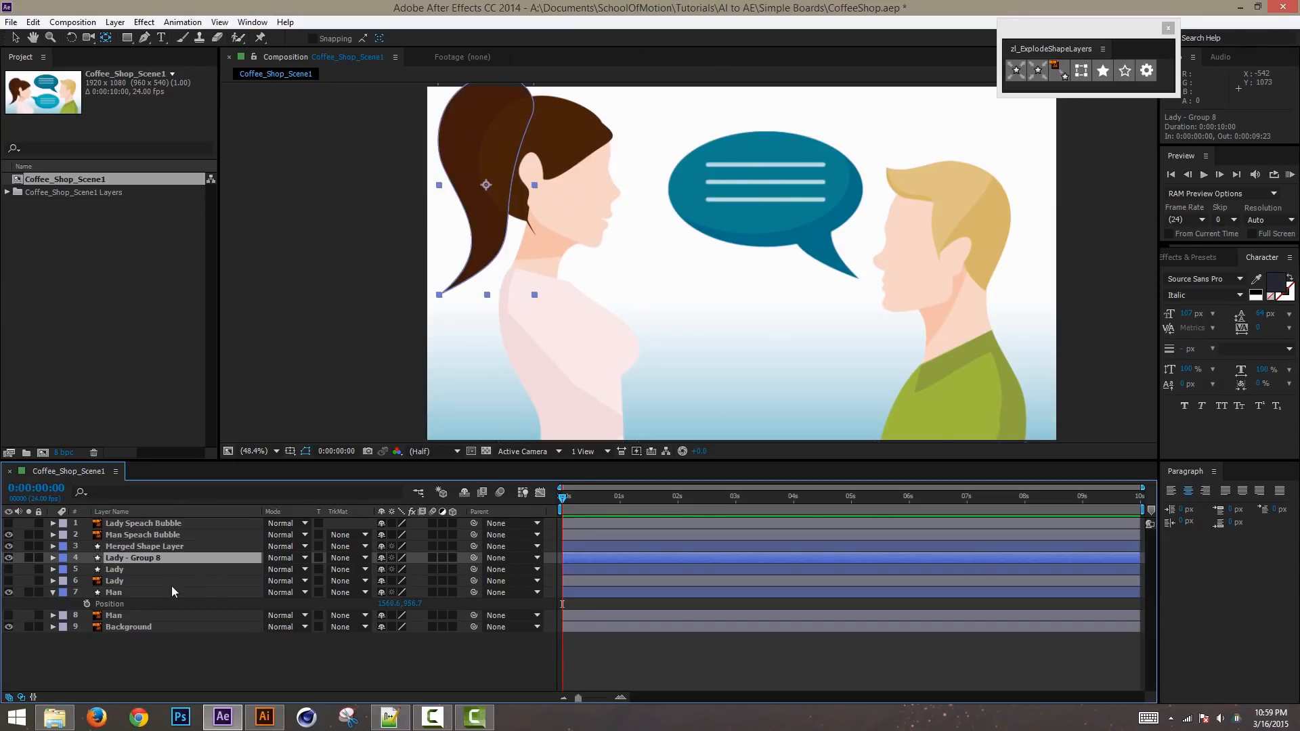
{"action": "left_click", "coordinate": [193, 546]}
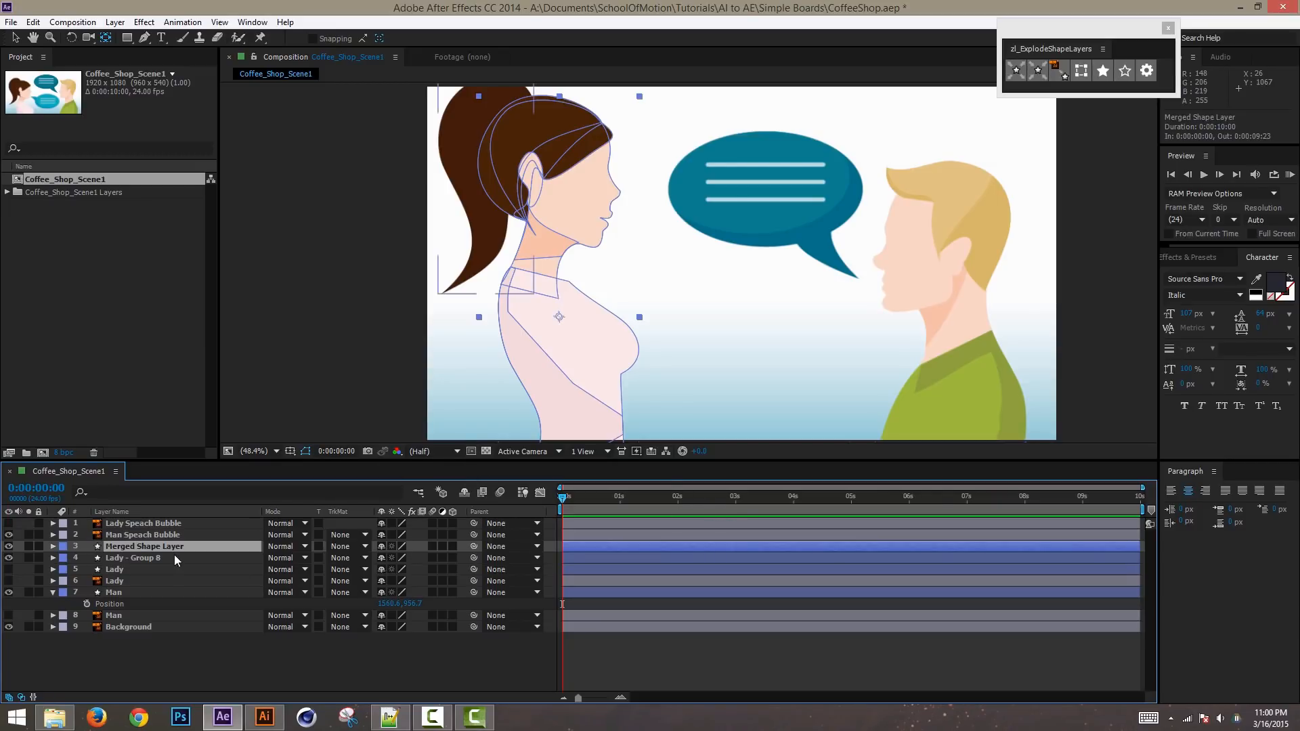
{"action": "left_click", "coordinate": [256, 555]}
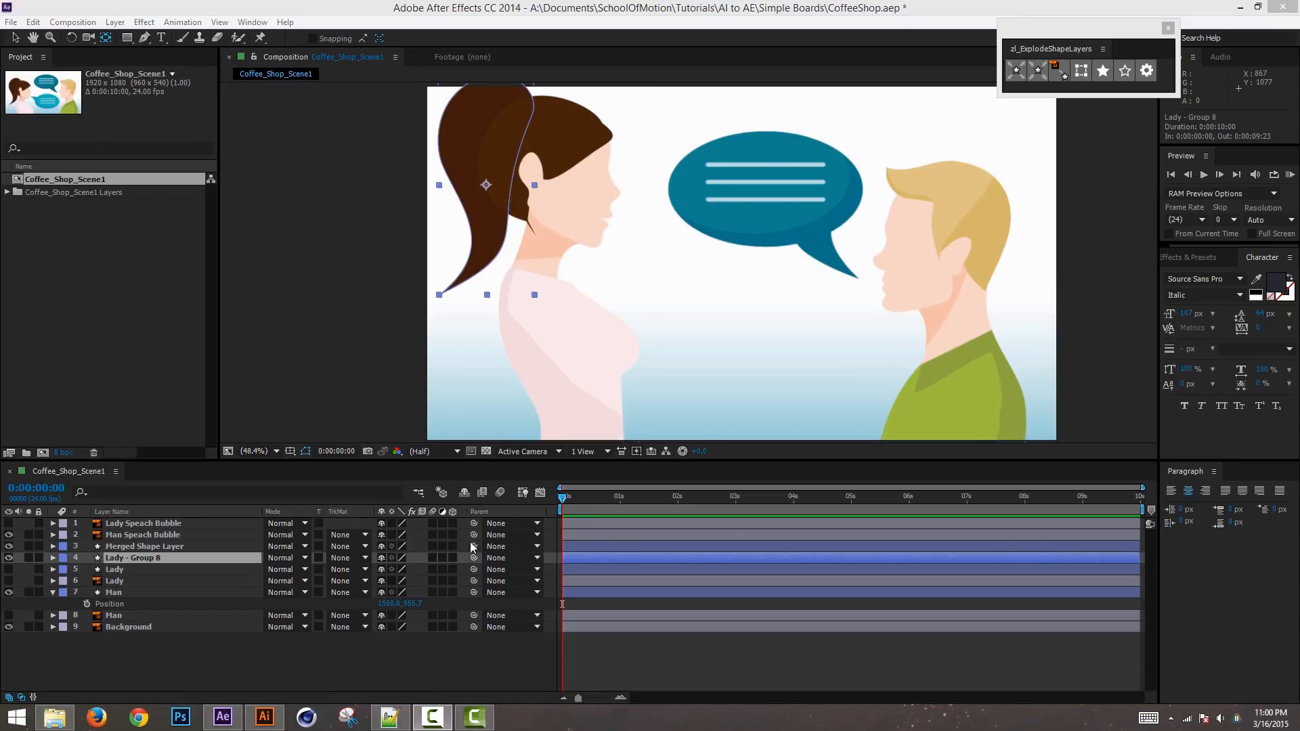
Step: Show the Lady Speach Bubble layer and delete the leftover Lady shape layer and Lady Illustrator layer
{"action": "left_click", "coordinate": [9, 523]}
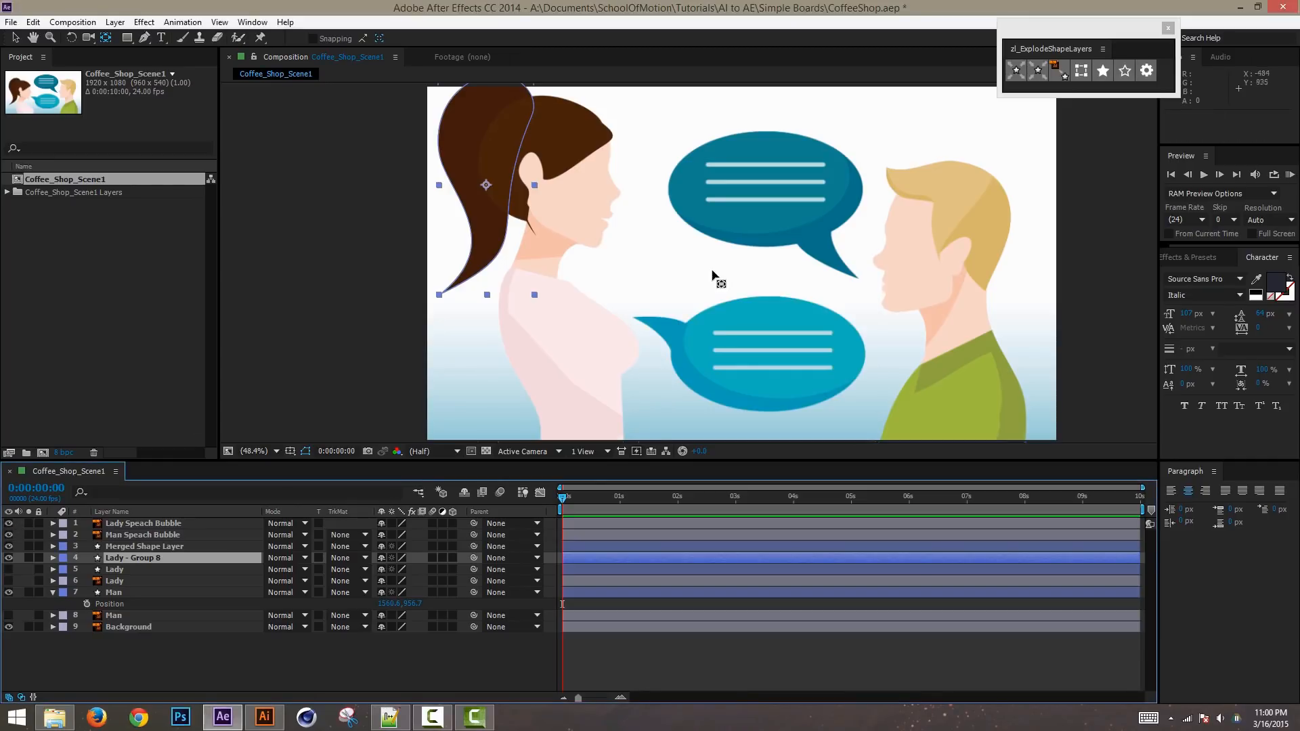
{"action": "left_click", "coordinate": [170, 523]}
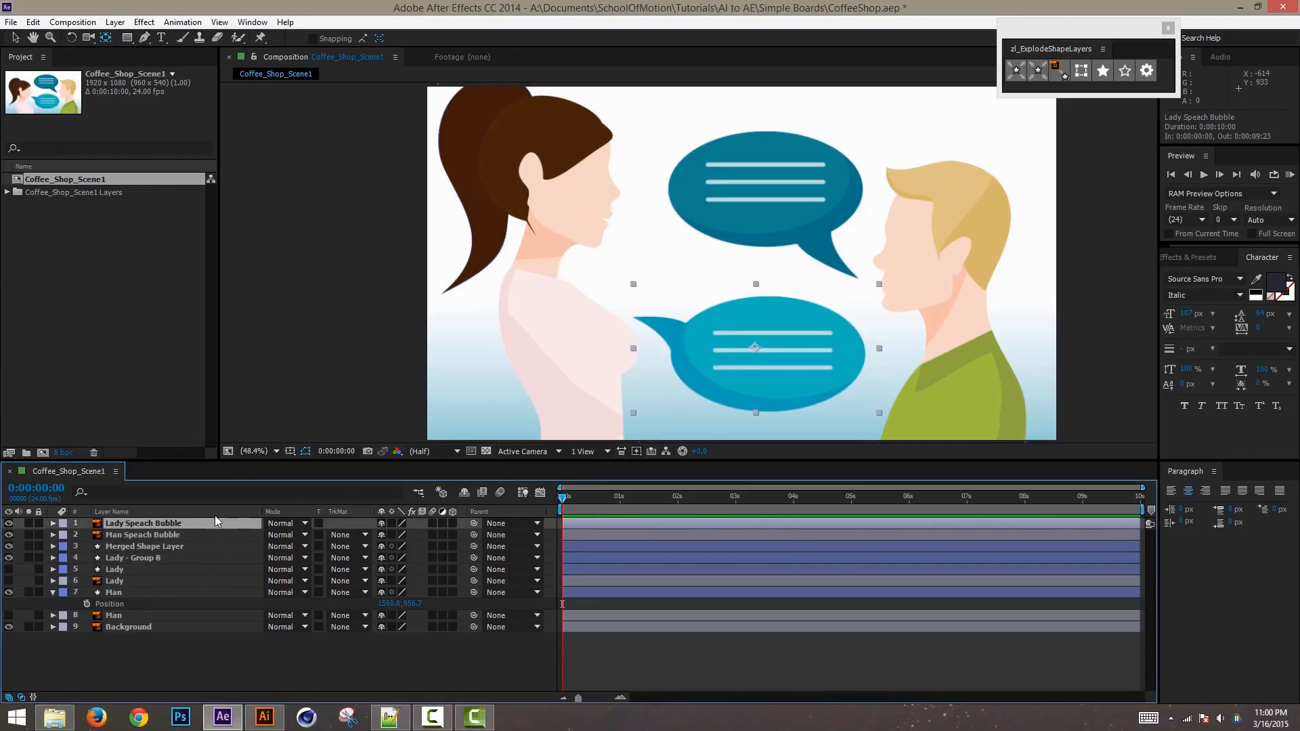
{"action": "left_click", "coordinate": [163, 558]}
{"action": "left_click", "coordinate": [184, 570]}
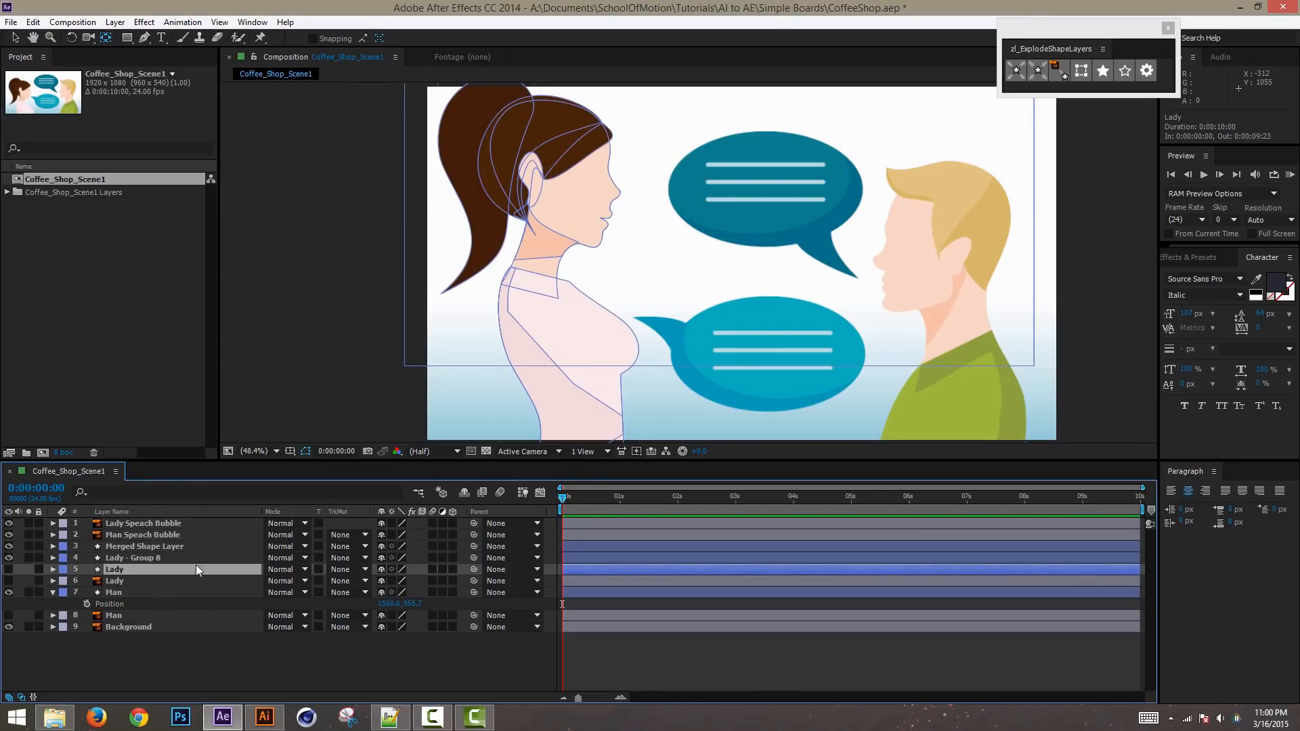
{"action": "key", "text": "Delete"}
{"action": "left_click", "coordinate": [135, 573]}
{"action": "left_click", "coordinate": [11, 569]}
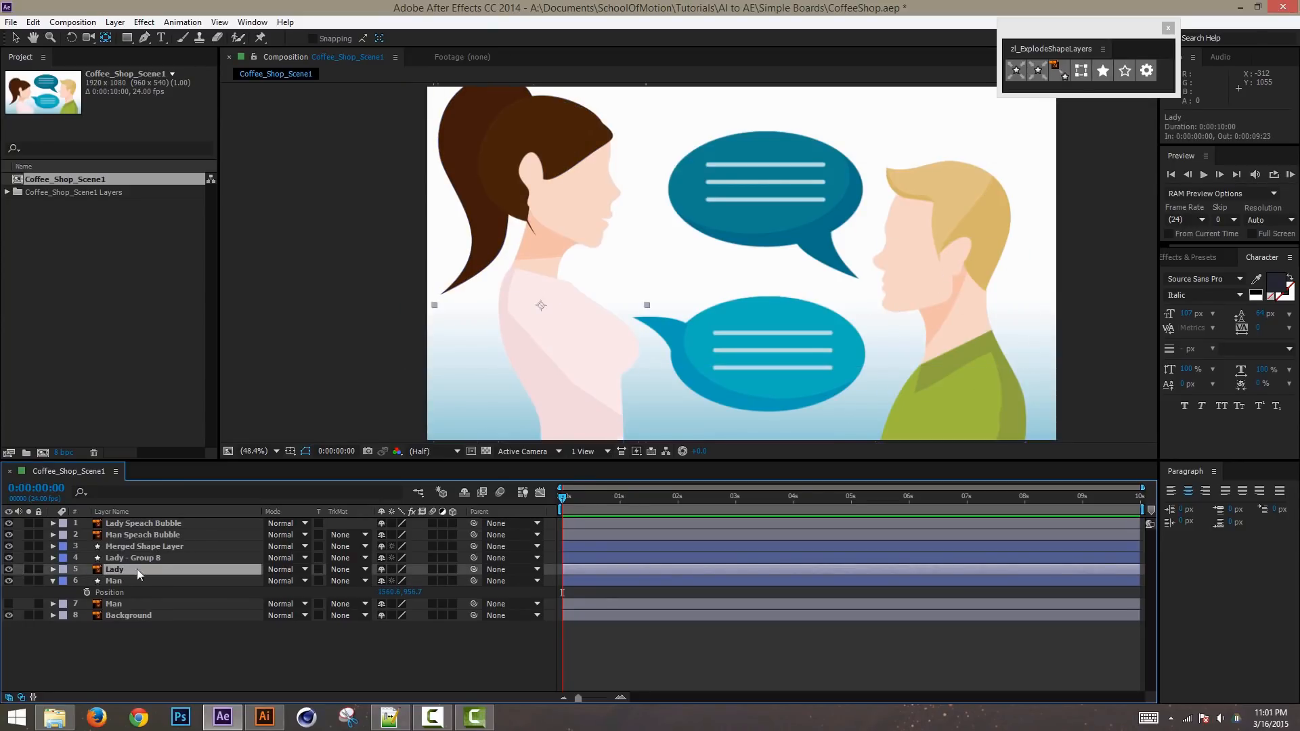
{"action": "key", "text": "Delete"}
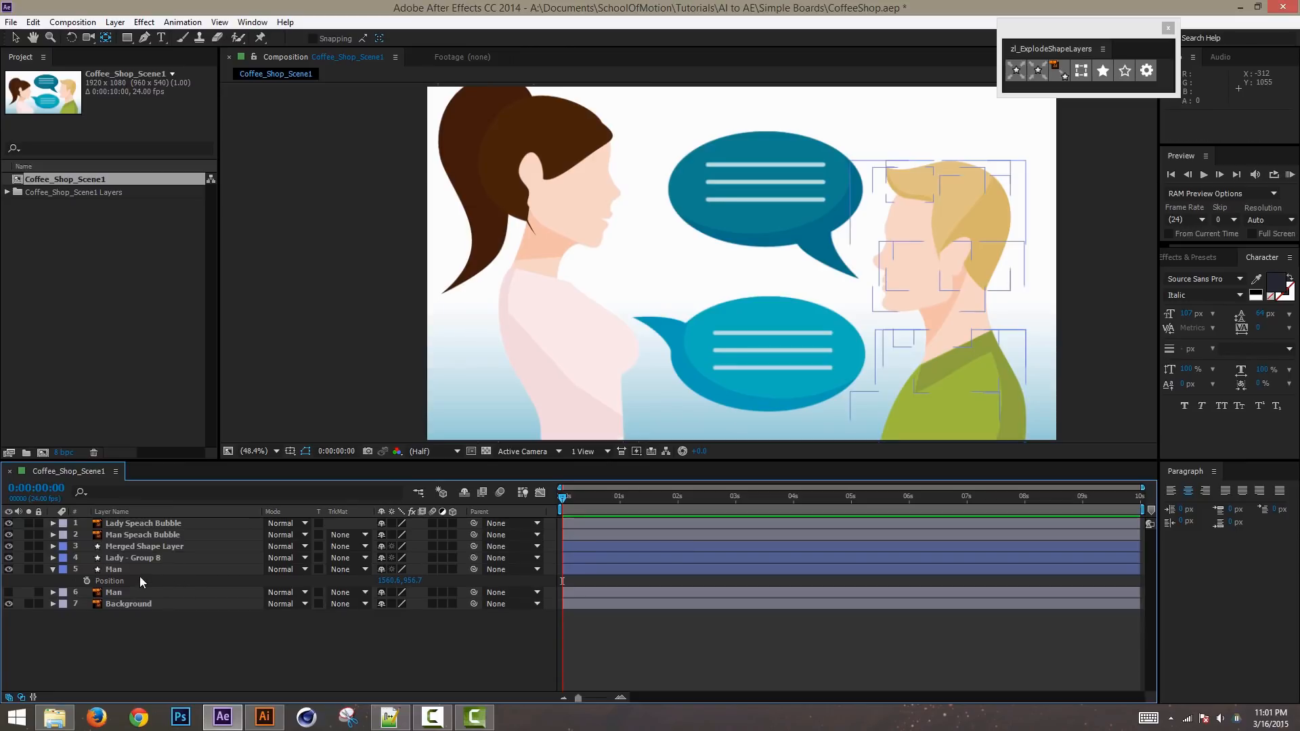
Step: Delete the hidden Man Illustrator layer, select the Background layer and save the project
{"action": "left_click", "coordinate": [141, 571]}
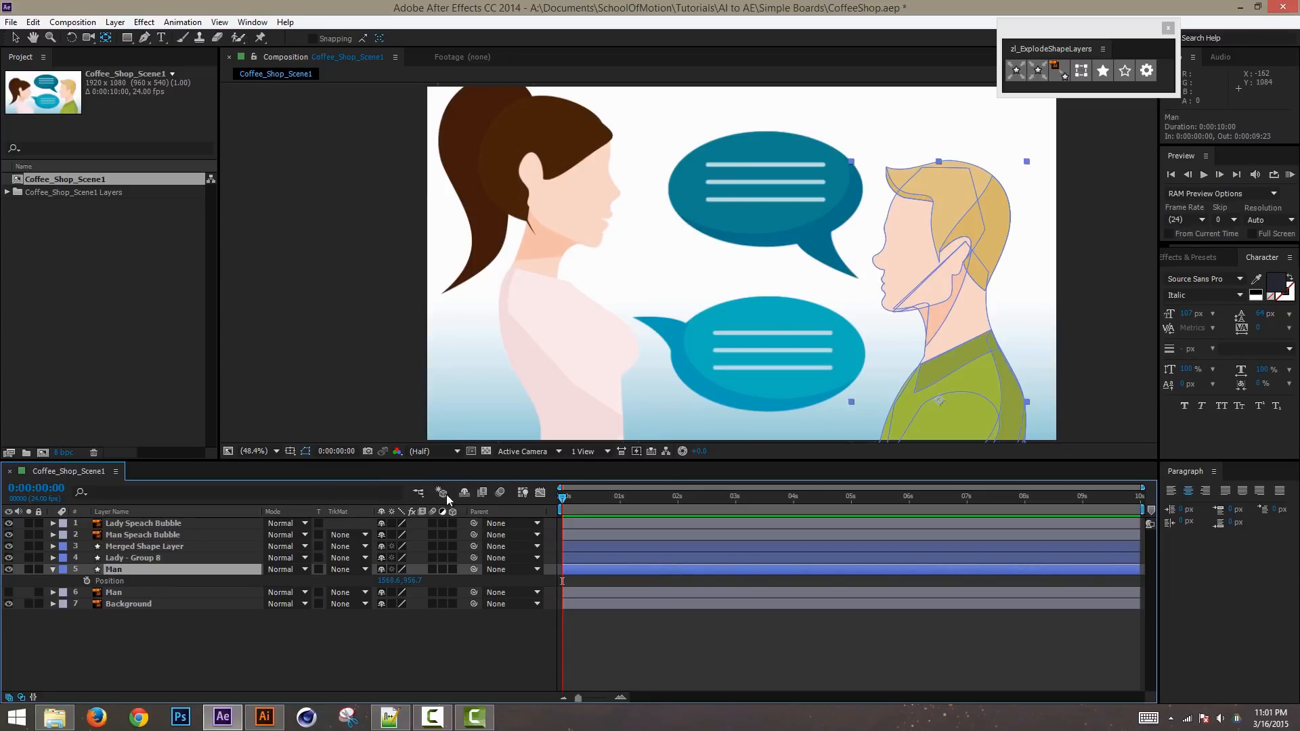
{"action": "left_click", "coordinate": [154, 569]}
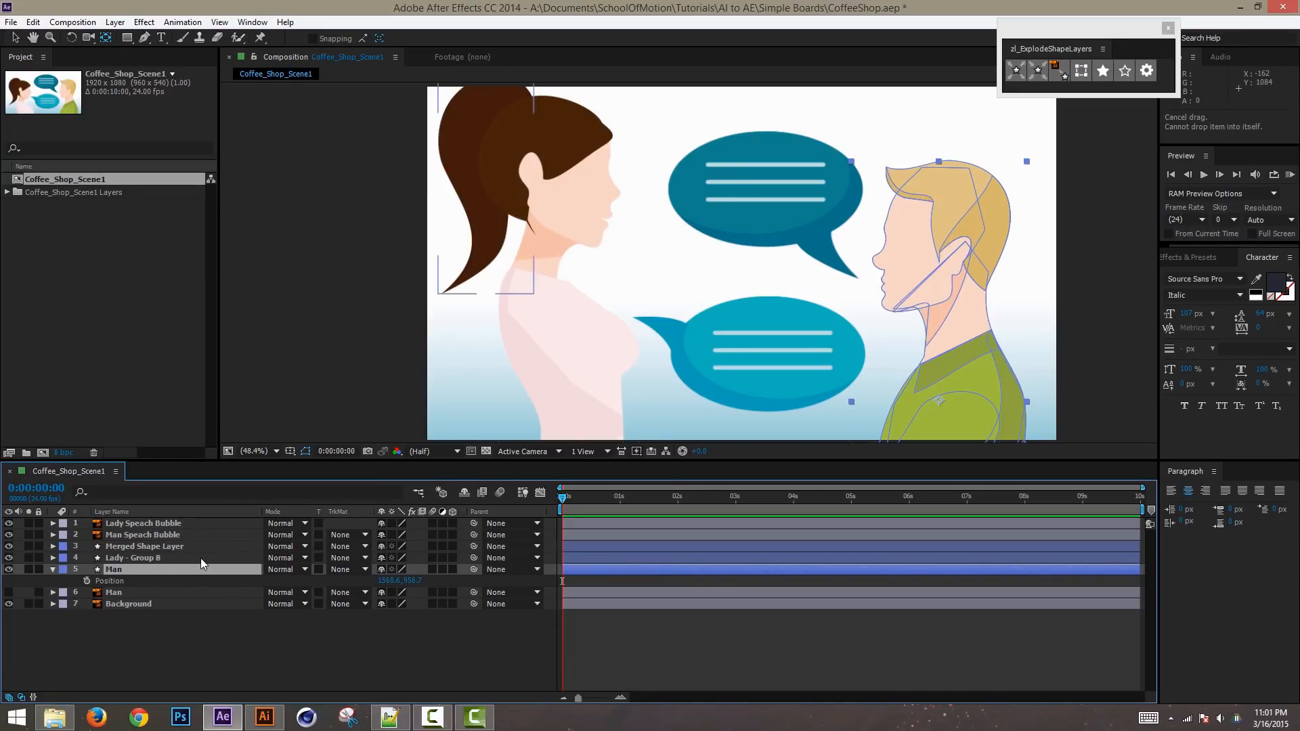
{"action": "left_click", "coordinate": [125, 595]}
{"action": "key", "text": "Delete"}
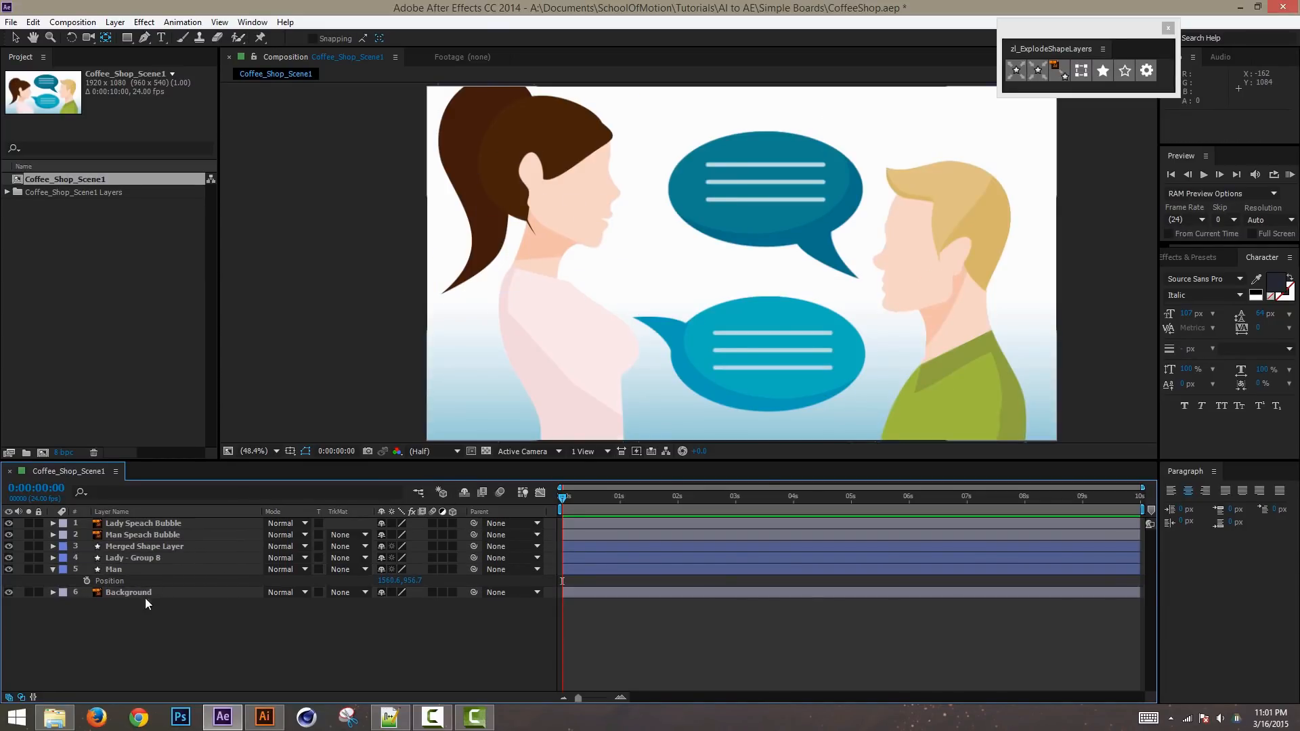
{"action": "left_click", "coordinate": [144, 596]}
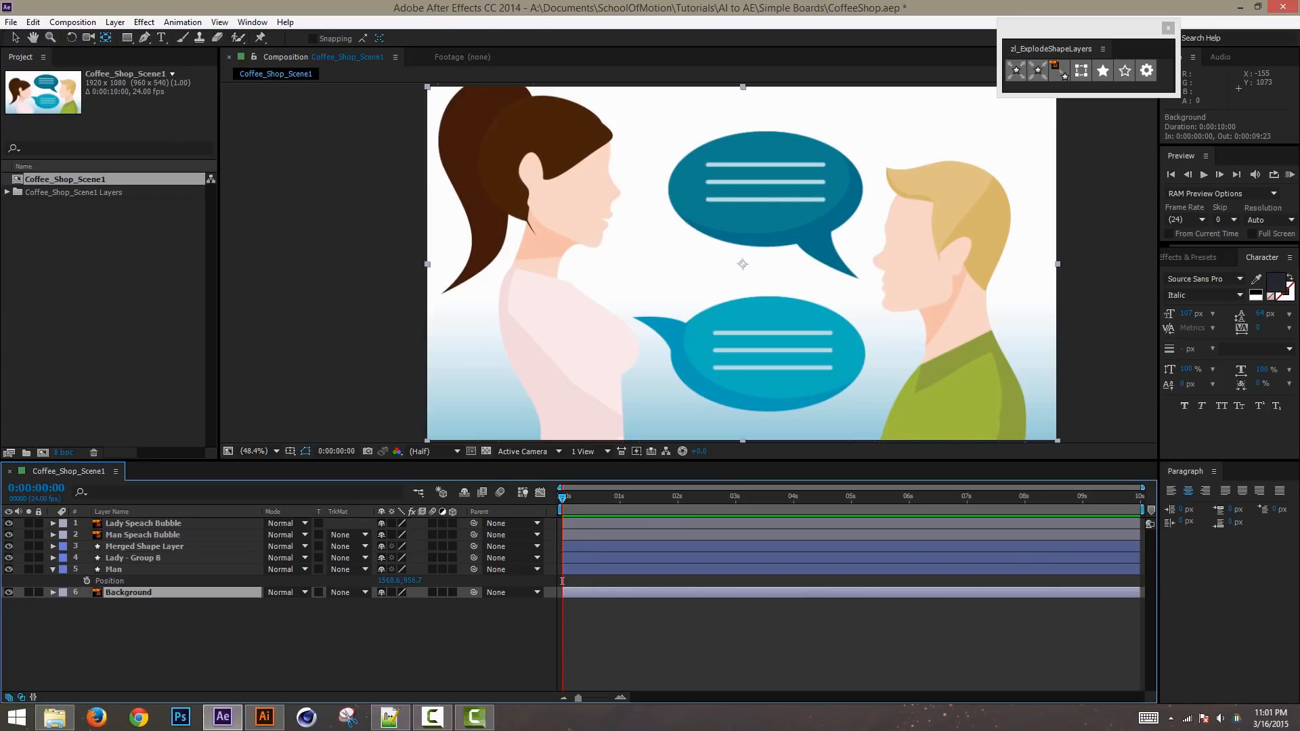
{"action": "key", "text": "ctrl+s"}
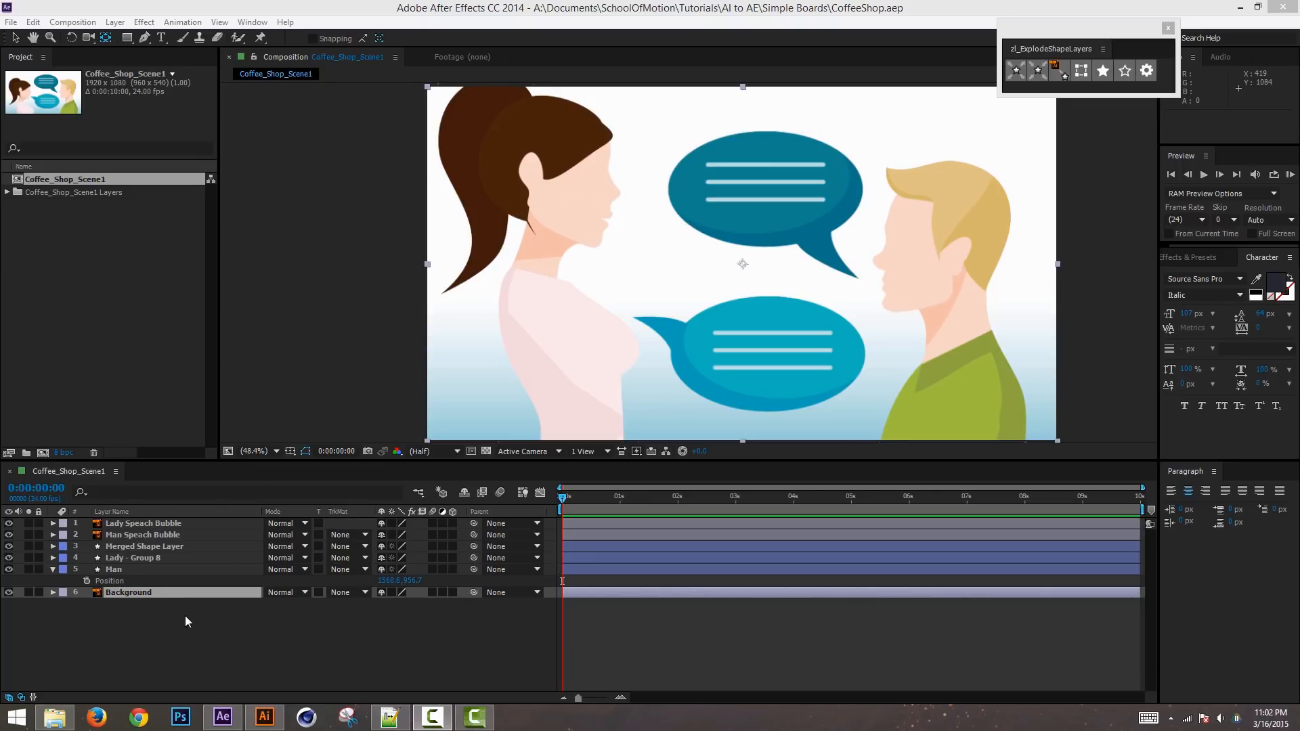
Step: Switch to Illustrator and bring up Coffee_Shop_Scene2.ai
{"action": "left_click", "coordinate": [134, 333]}
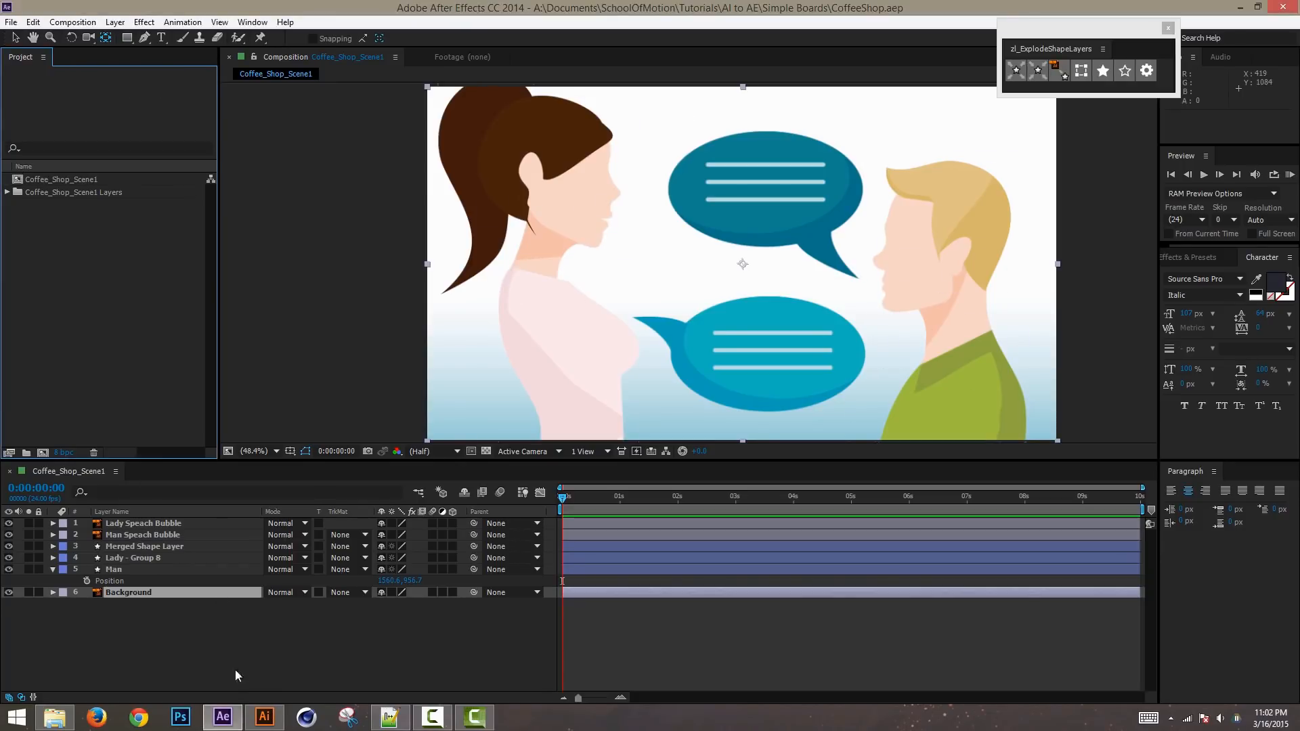
{"action": "left_click", "coordinate": [267, 718]}
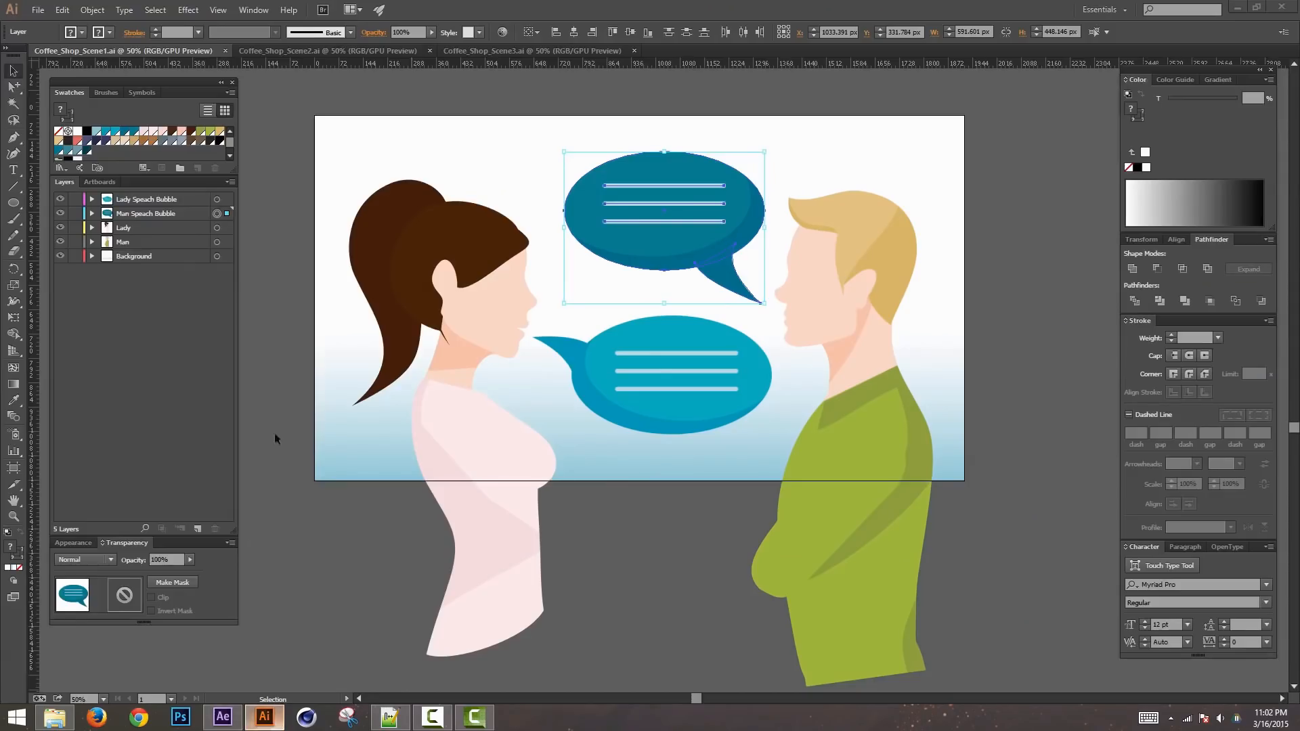
{"action": "left_click", "coordinate": [38, 10]}
{"action": "mouse_move", "coordinate": [92, 10]}
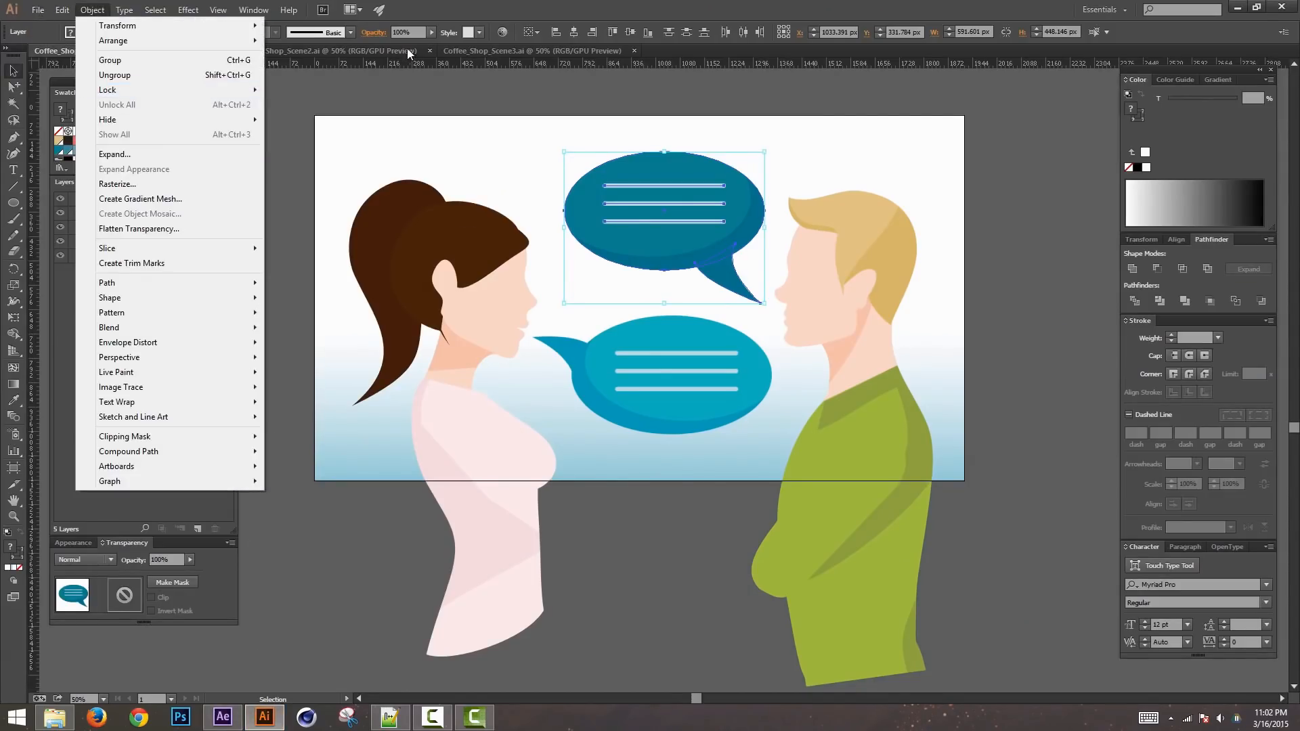
{"action": "left_click", "coordinate": [370, 51]}
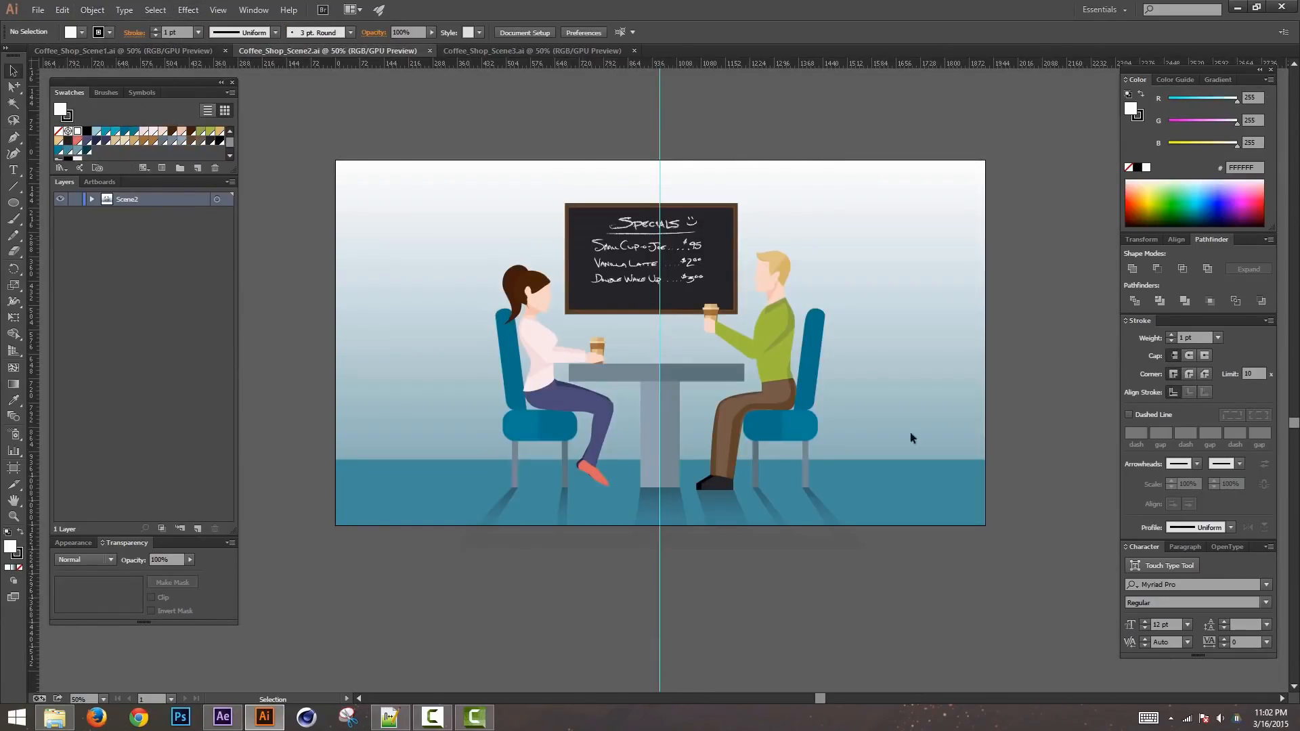
{"action": "key", "text": "ctrl+equal"}
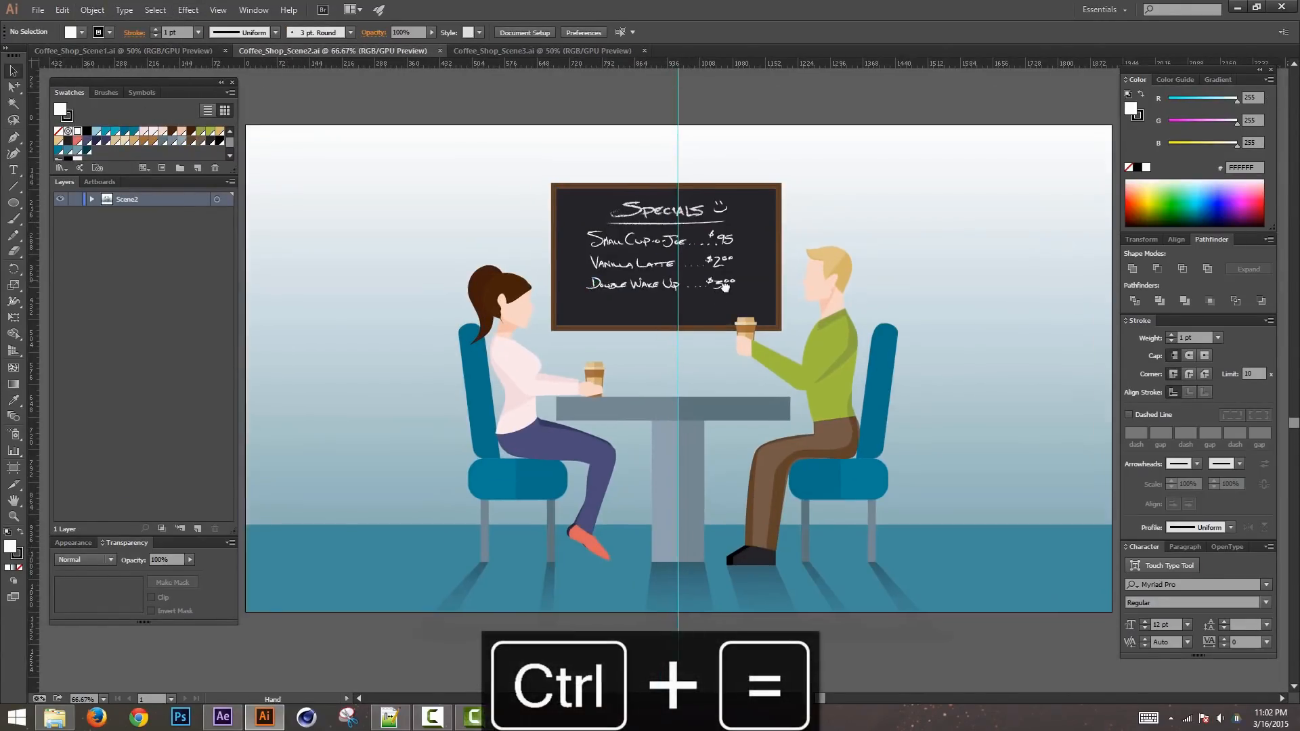
{"action": "left_click_drag", "start_coordinate": [725, 286], "coordinate": [746, 290]}
Step: Add a new top-level layer and split the Scene2 layer's artwork with Release to Layers (Sequence)
{"action": "left_click", "coordinate": [91, 199]}
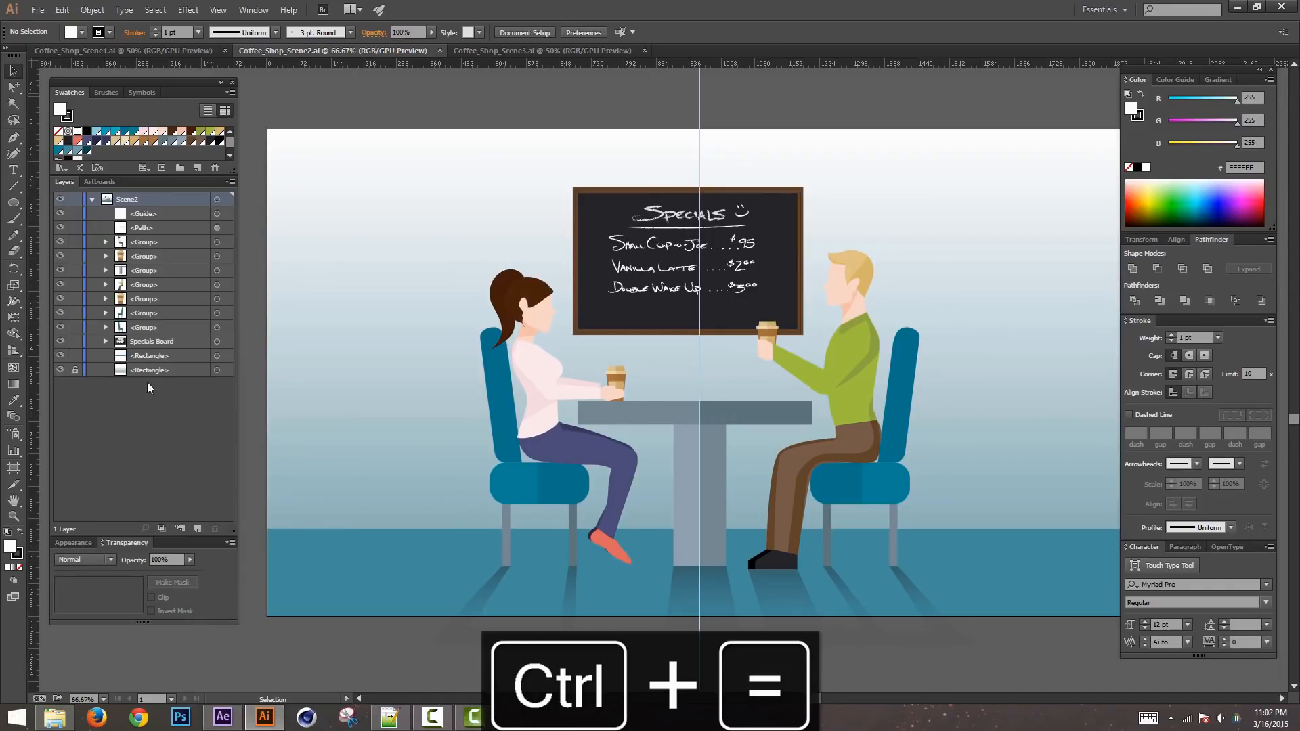
{"action": "left_click", "coordinate": [216, 199]}
{"action": "left_click", "coordinate": [91, 198]}
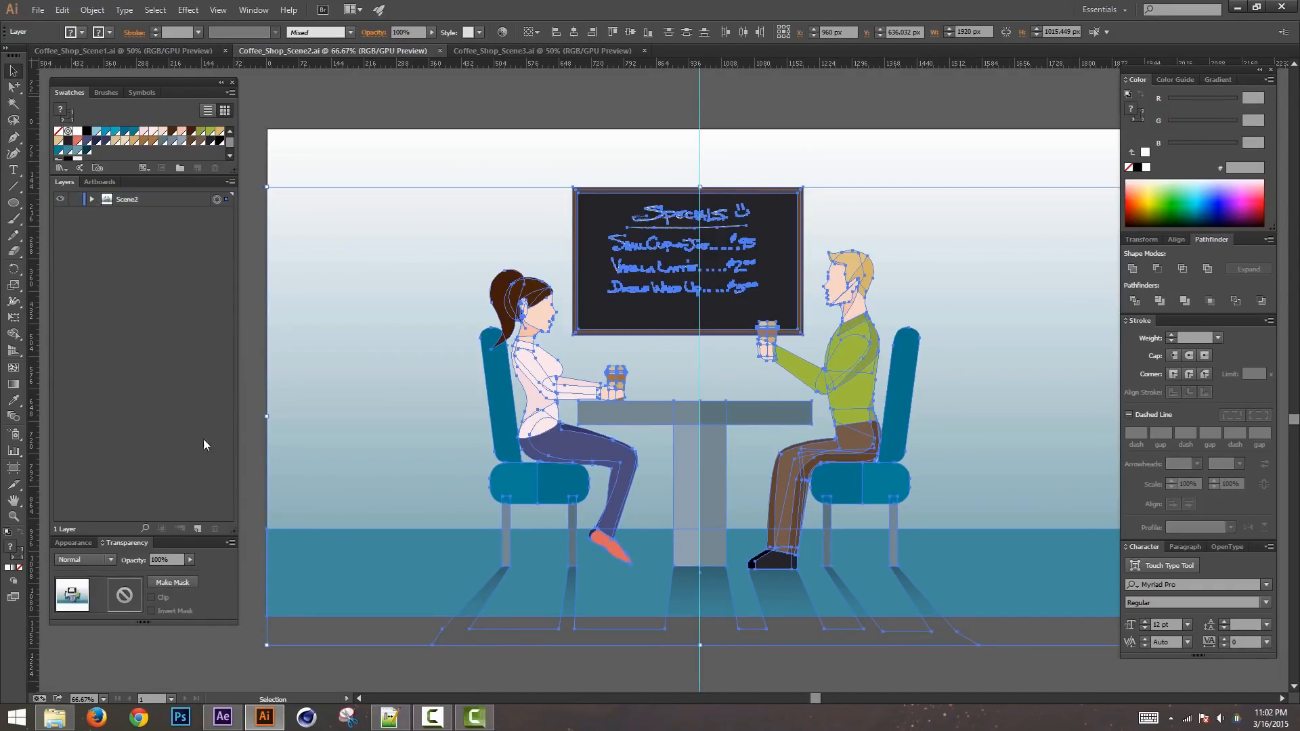
{"action": "left_click", "coordinate": [196, 527]}
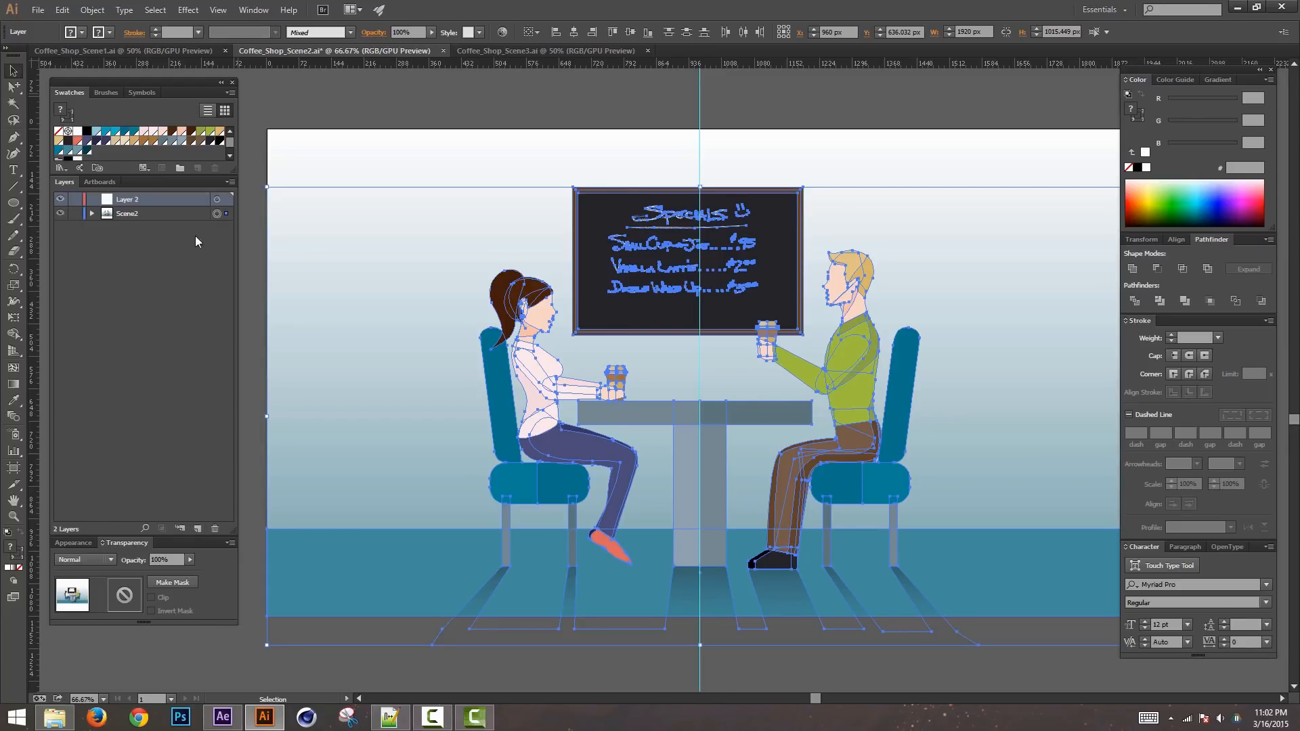
{"action": "left_click", "coordinate": [231, 181]}
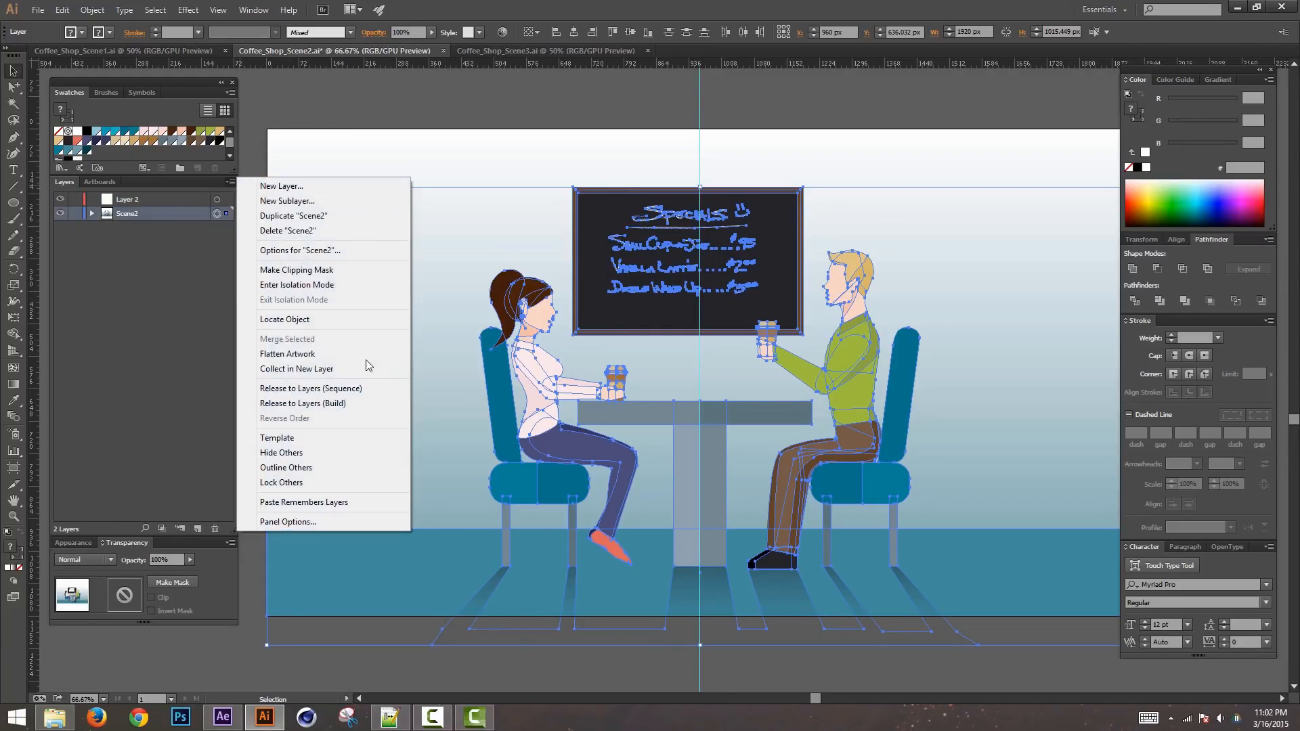
{"action": "left_click", "coordinate": [344, 387]}
Step: Move the released Layer 3 through Layer 13 out of Scene2 to the top level of the layer stack
{"action": "left_click", "coordinate": [182, 229]}
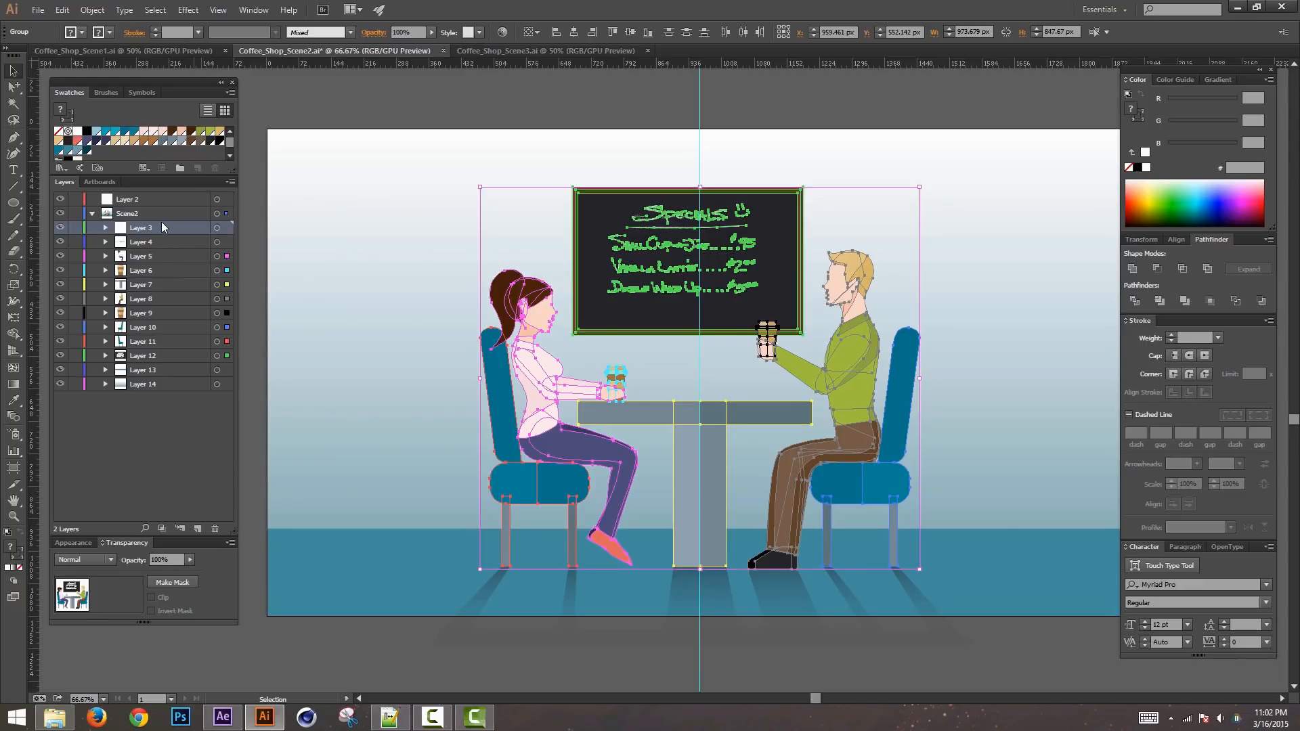
{"action": "left_click_drag", "start_coordinate": [161, 227], "coordinate": [160, 206]}
{"action": "left_click", "coordinate": [160, 253]}
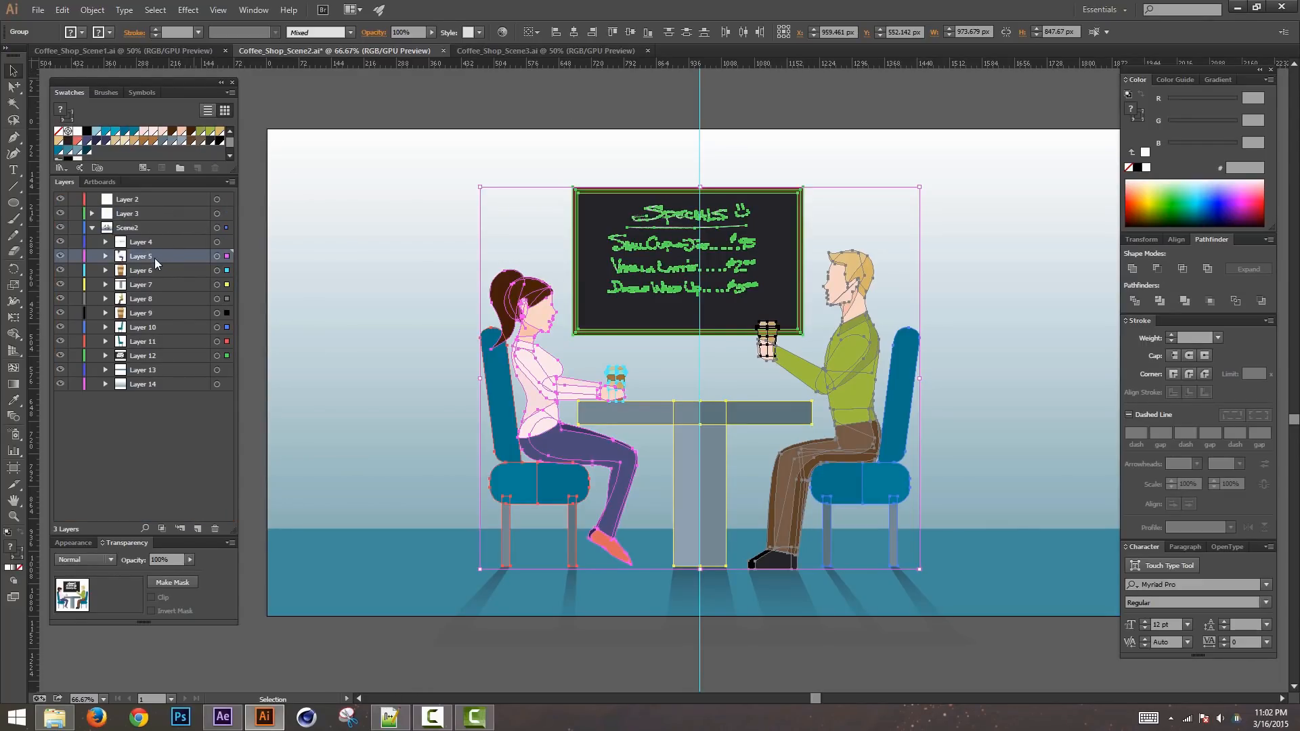
{"action": "mouse_move", "coordinate": [154, 258]}
{"action": "left_mouse_down"}
{"action": "mouse_move", "coordinate": [153, 222]}
{"action": "mouse_move", "coordinate": [141, 250]}
{"action": "left_mouse_up"}
{"action": "left_click_drag", "start_coordinate": [145, 284], "coordinate": [140, 265]}
{"action": "left_click_drag", "start_coordinate": [145, 298], "coordinate": [144, 277]}
{"action": "left_click_drag", "start_coordinate": [143, 313], "coordinate": [142, 293]}
{"action": "left_click_drag", "start_coordinate": [145, 327], "coordinate": [145, 307]}
{"action": "mouse_move", "coordinate": [147, 341]}
{"action": "left_mouse_down"}
{"action": "mouse_move", "coordinate": [146, 321]}
{"action": "mouse_move", "coordinate": [150, 335]}
{"action": "left_mouse_up"}
{"action": "left_click_drag", "start_coordinate": [151, 371], "coordinate": [148, 349]}
{"action": "left_click", "coordinate": [138, 383]}
{"action": "left_click", "coordinate": [92, 369]}
Step: Delete the empty Layer 2 and, after toggling its visibility to check it, the guide's Layer 3
{"action": "left_click_drag", "start_coordinate": [156, 200], "coordinate": [215, 529]}
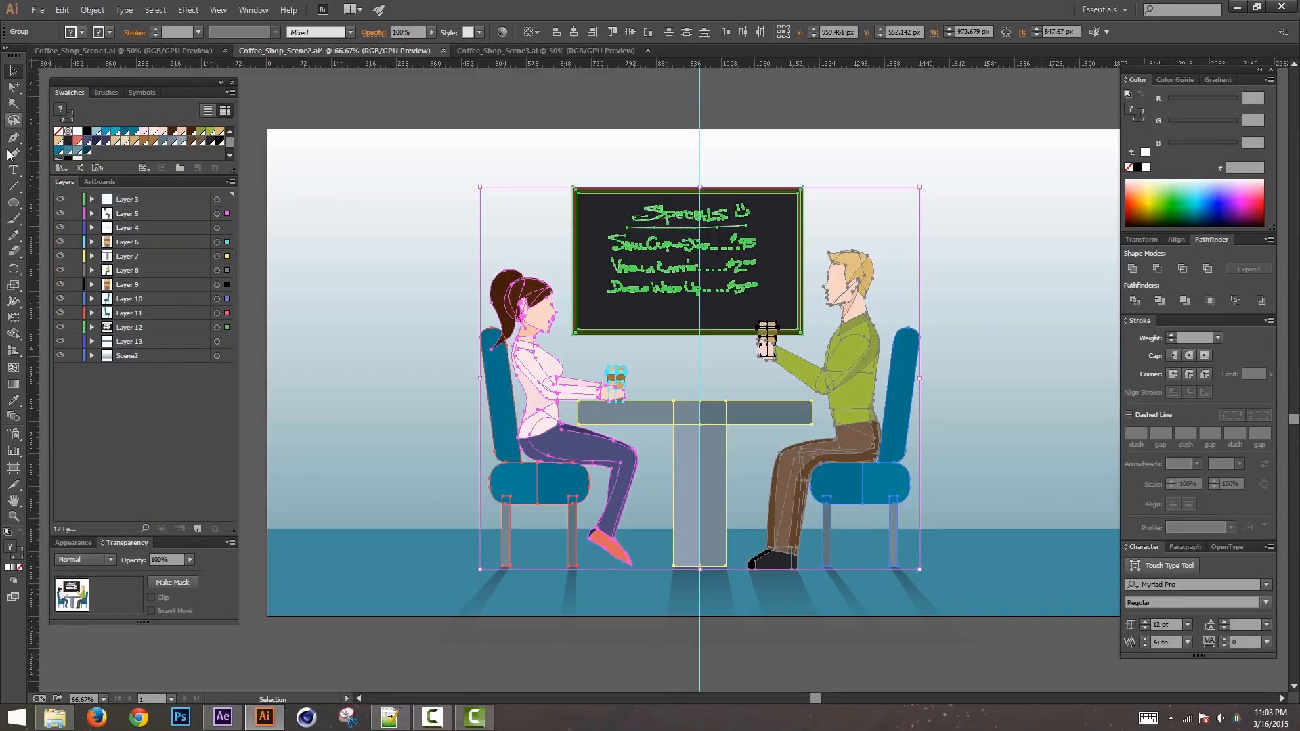
{"action": "left_click", "coordinate": [699, 141]}
{"action": "left_click", "coordinate": [61, 199]}
{"action": "left_click", "coordinate": [61, 199]}
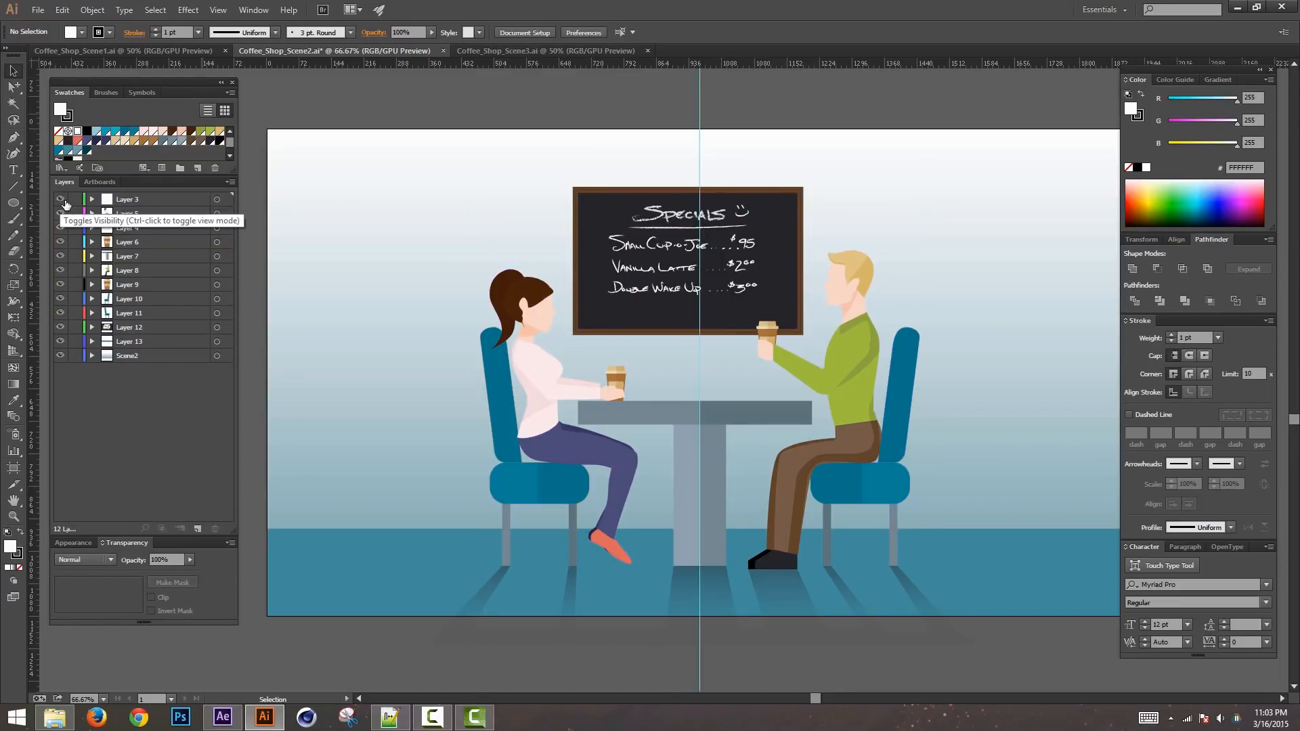
{"action": "left_click", "coordinate": [156, 201]}
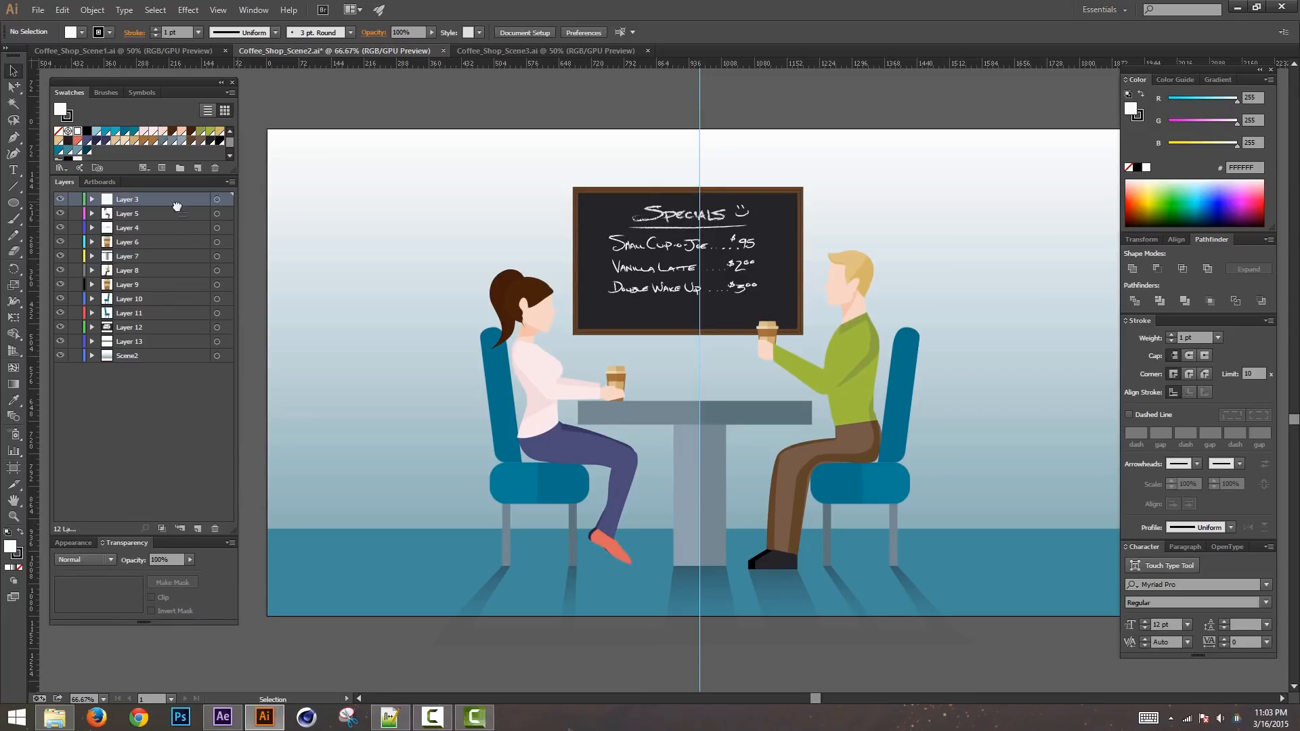
{"action": "left_click_drag", "start_coordinate": [177, 205], "coordinate": [215, 528]}
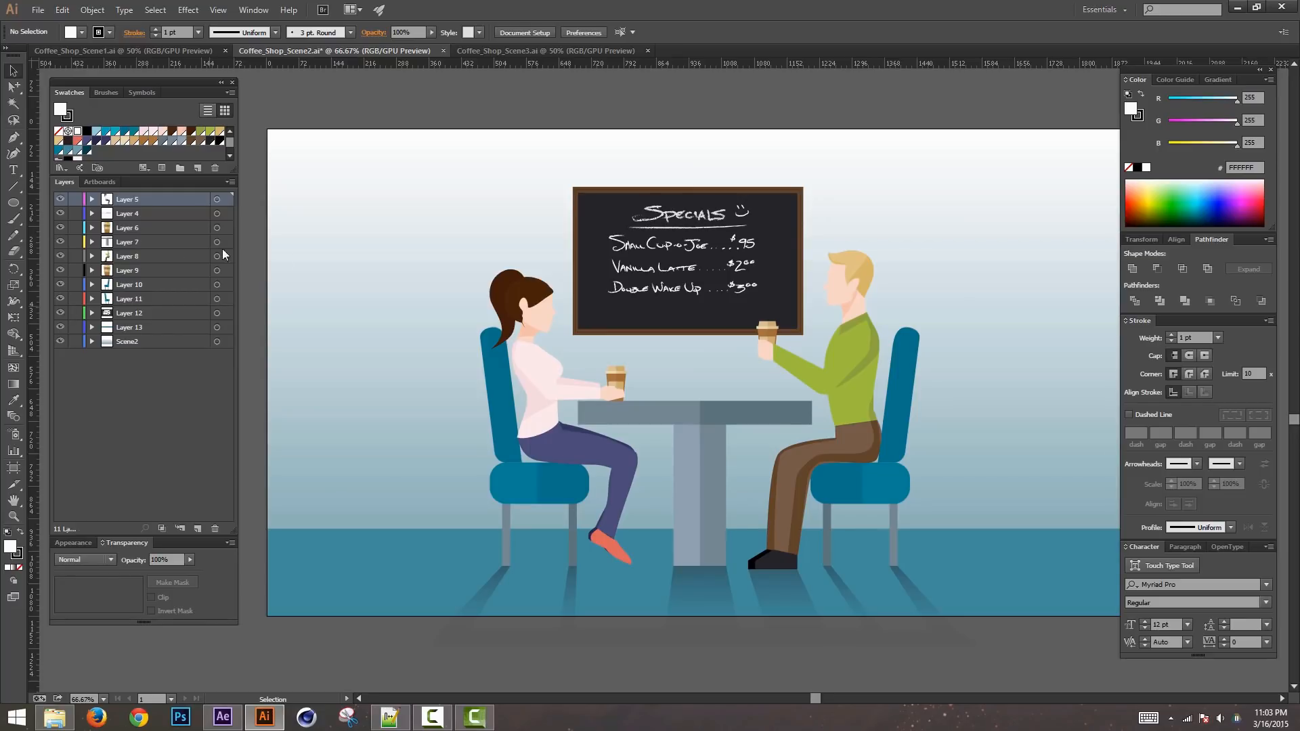
Step: Select the artwork on Layer 5 to identify what it contains, and clear the selection
{"action": "left_click", "coordinate": [217, 199]}
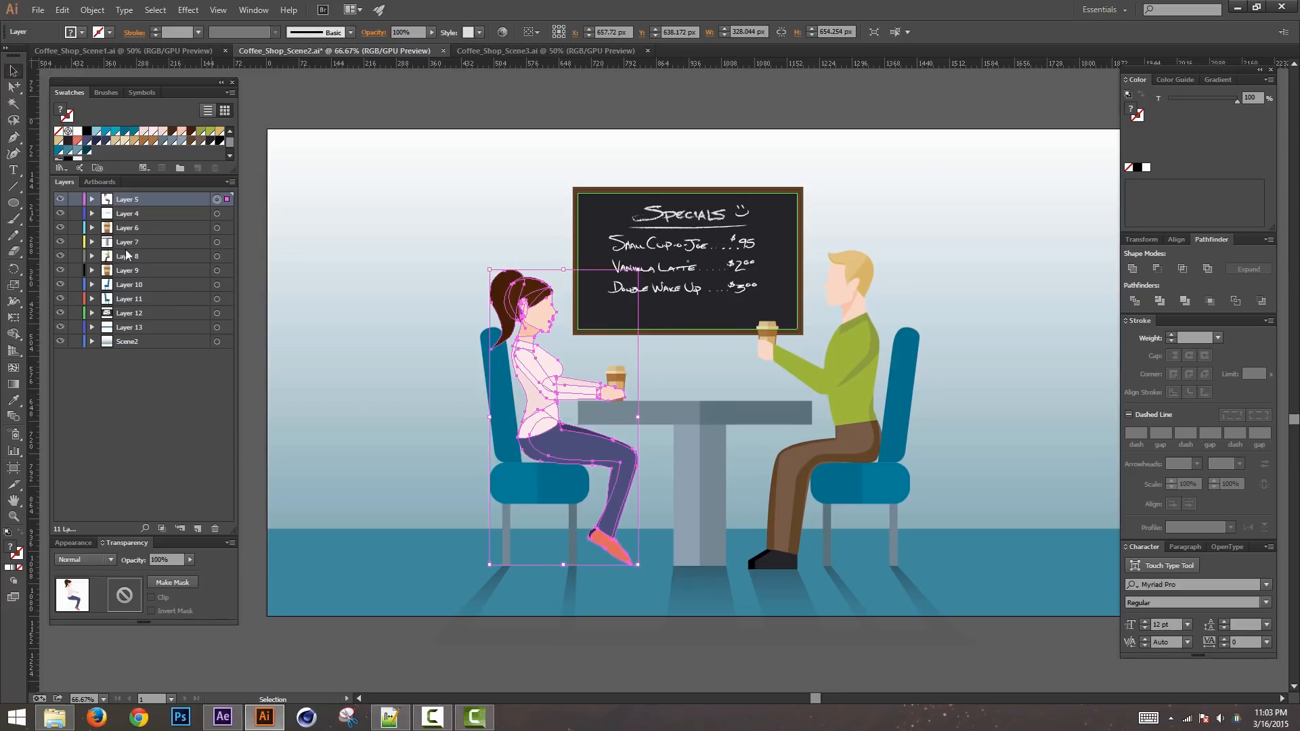
{"action": "left_click", "coordinate": [167, 406]}
{"action": "left_click", "coordinate": [720, 369]}
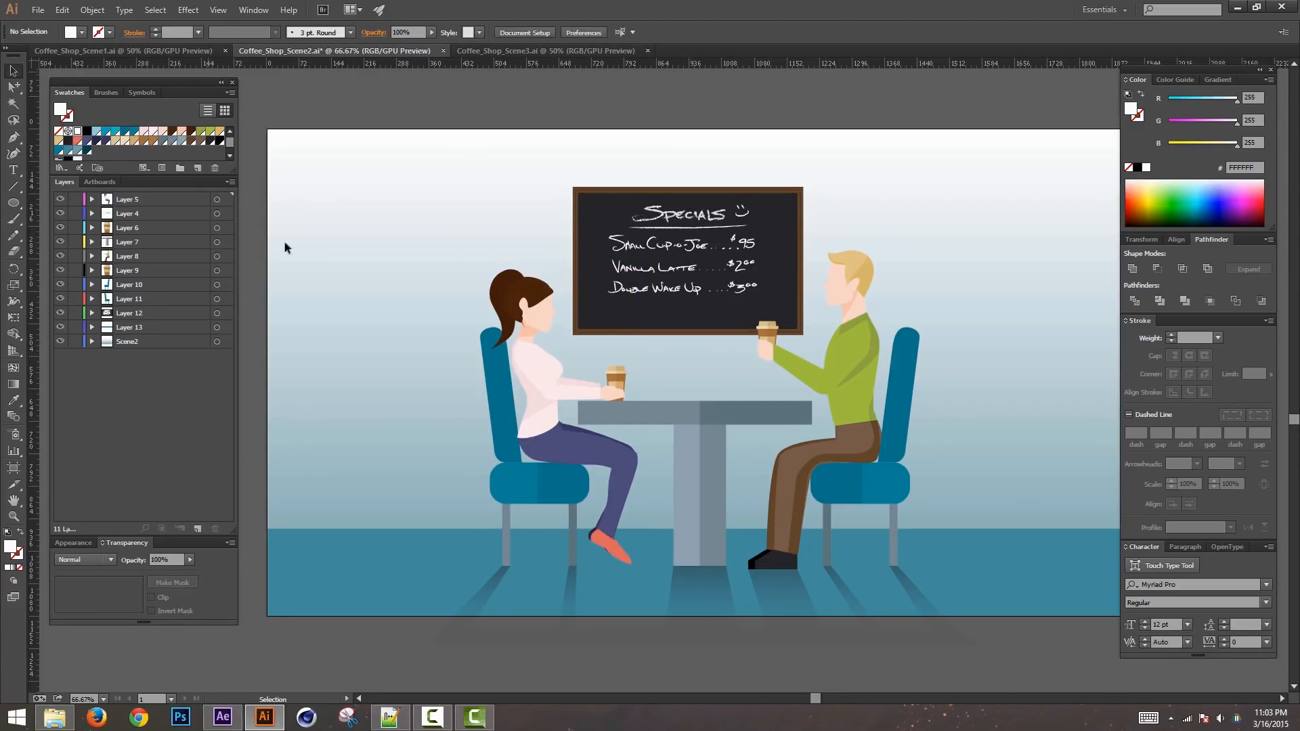
Step: Move the woman's ponytail path out of Layer 5 onto a new layer placed directly below Layer 5
{"action": "left_click", "coordinate": [92, 199]}
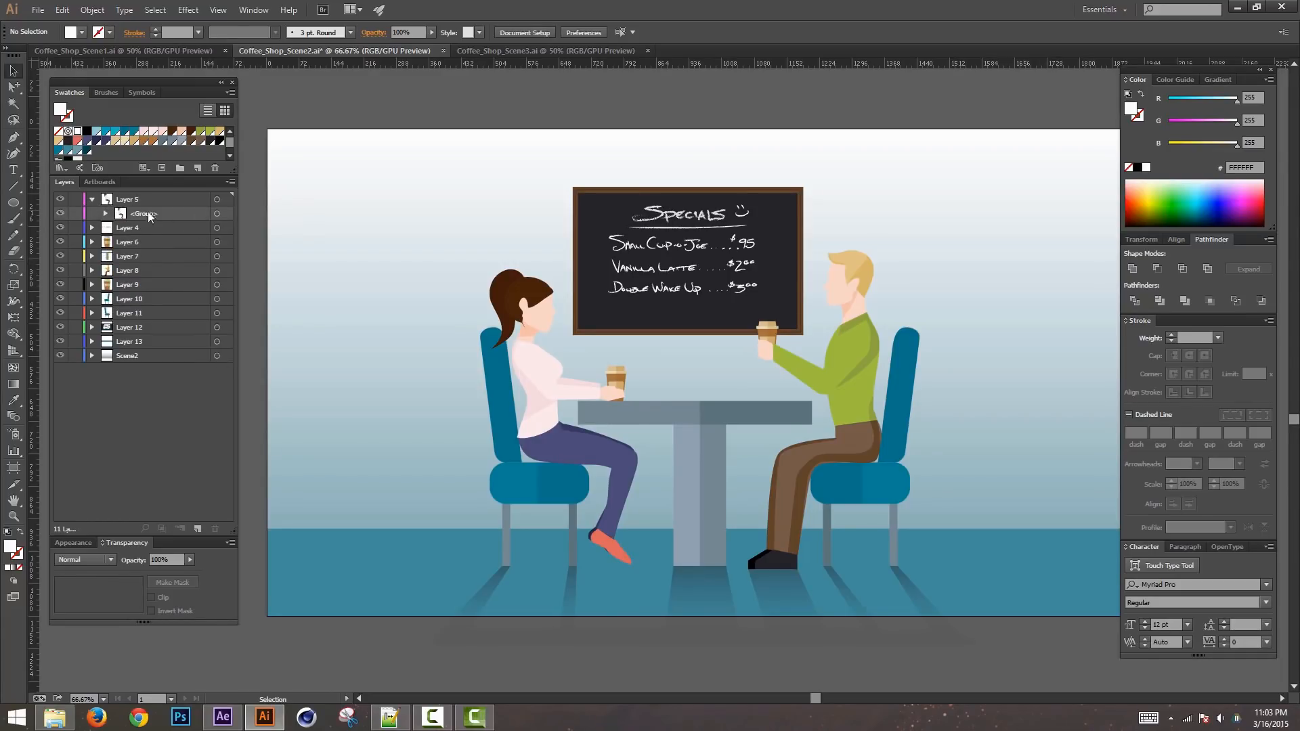
{"action": "left_click", "coordinate": [106, 213]}
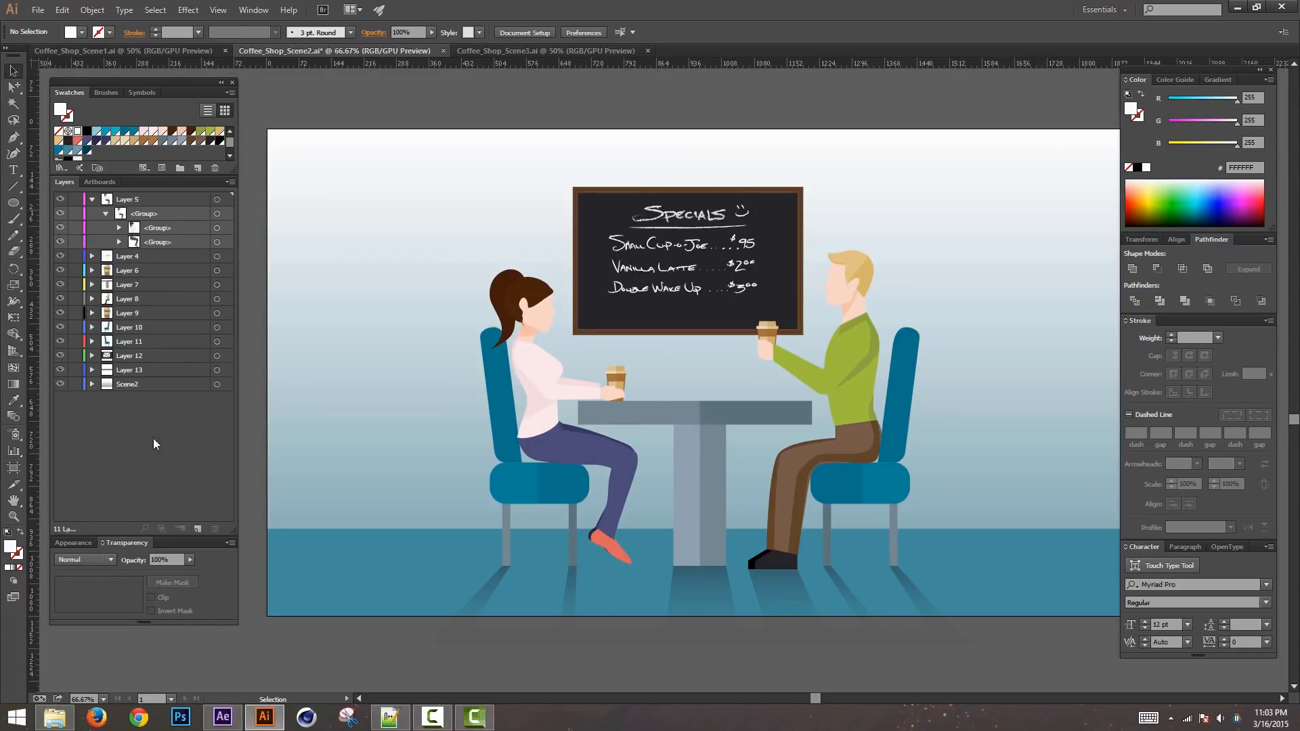
{"action": "left_click", "coordinate": [119, 228]}
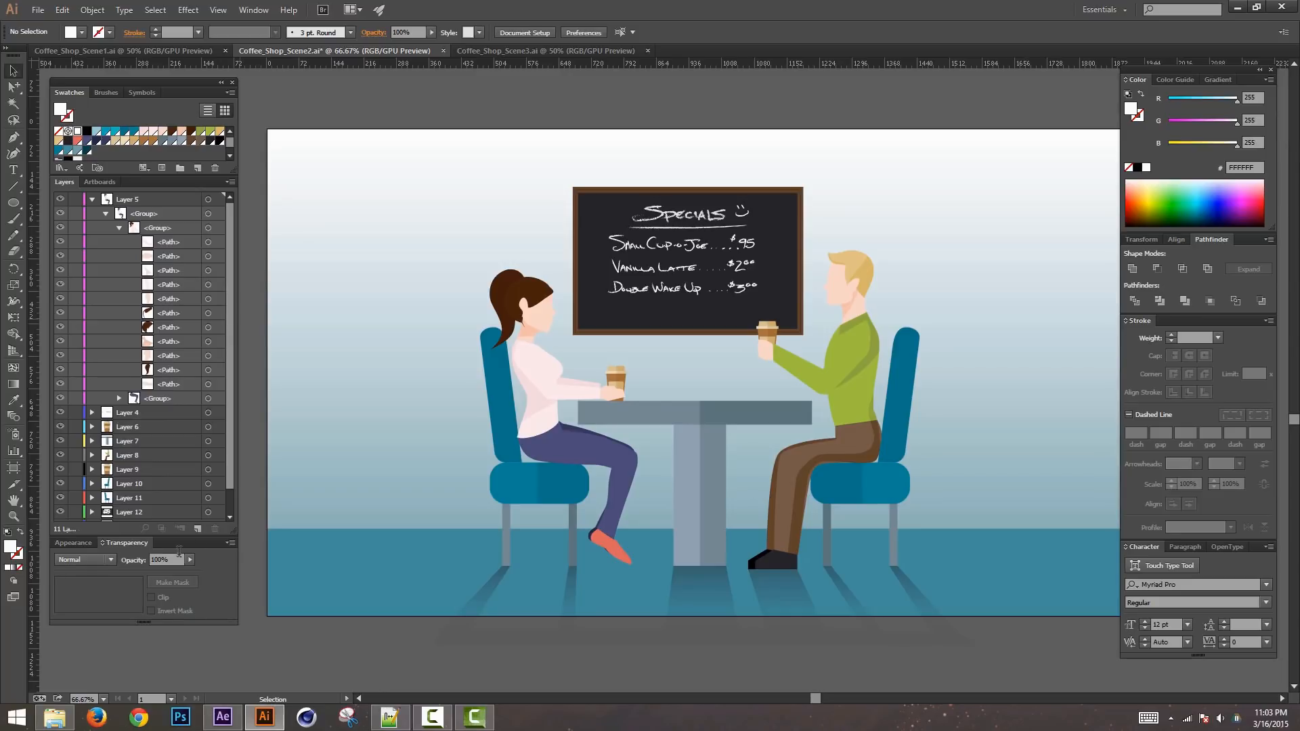
{"action": "left_click", "coordinate": [197, 528]}
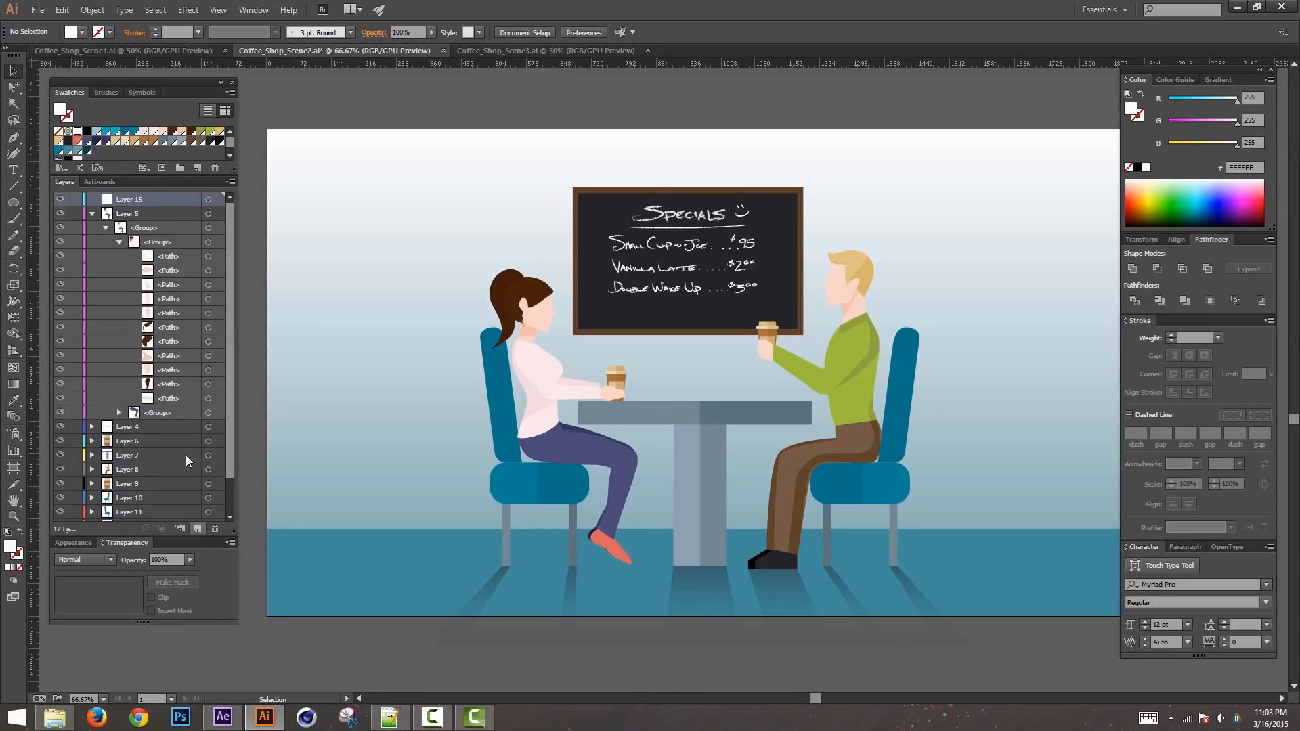
{"action": "left_click_drag", "start_coordinate": [162, 384], "coordinate": [161, 200]}
{"action": "left_click_drag", "start_coordinate": [174, 383], "coordinate": [129, 220]}
{"action": "left_click", "coordinate": [92, 214]}
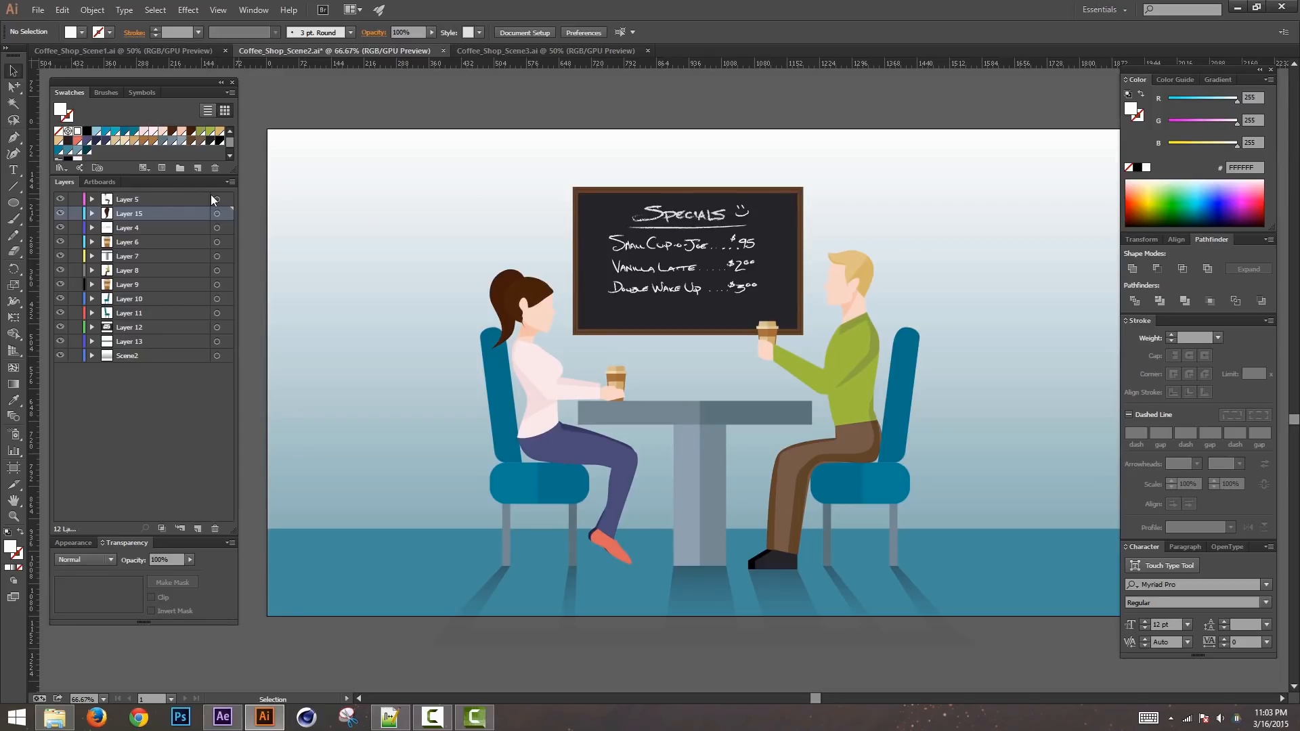
{"action": "left_click", "coordinate": [216, 213]}
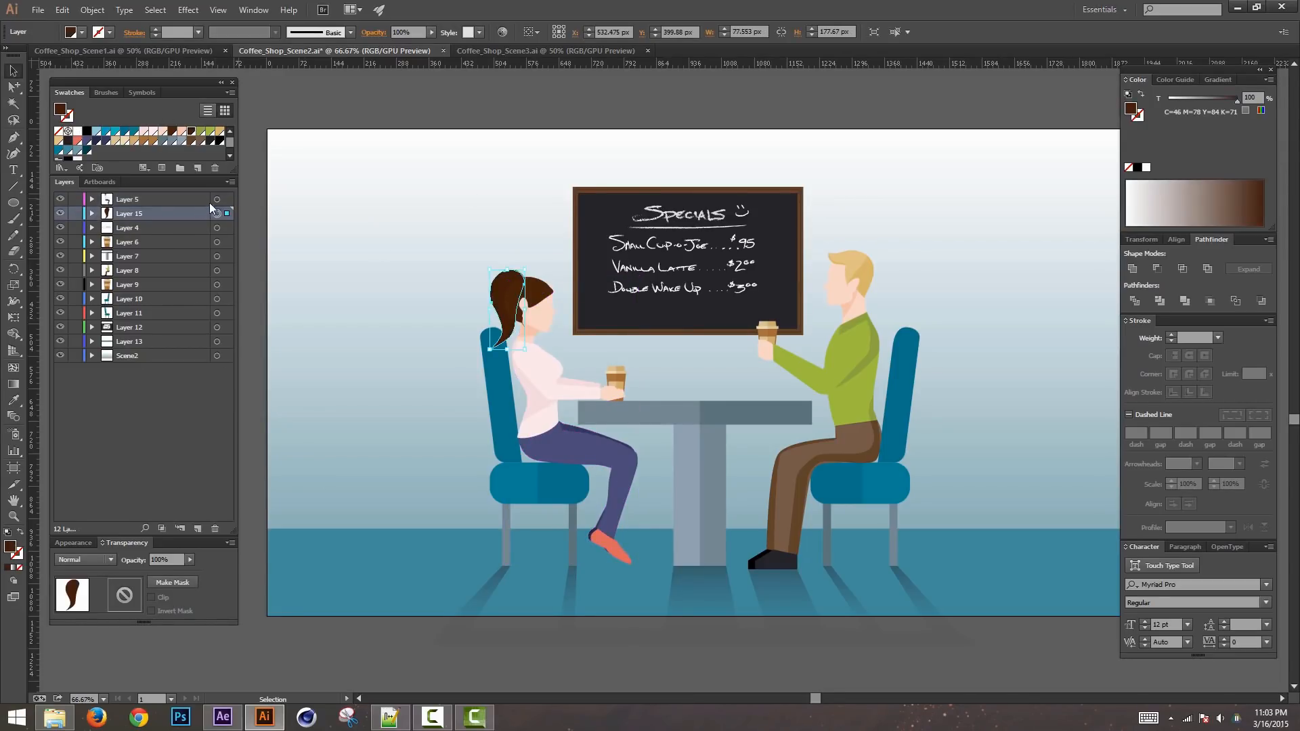
Step: Move the woman's near arm sleeve path from Layer 5 onto a new layer above it
{"action": "left_click", "coordinate": [92, 199]}
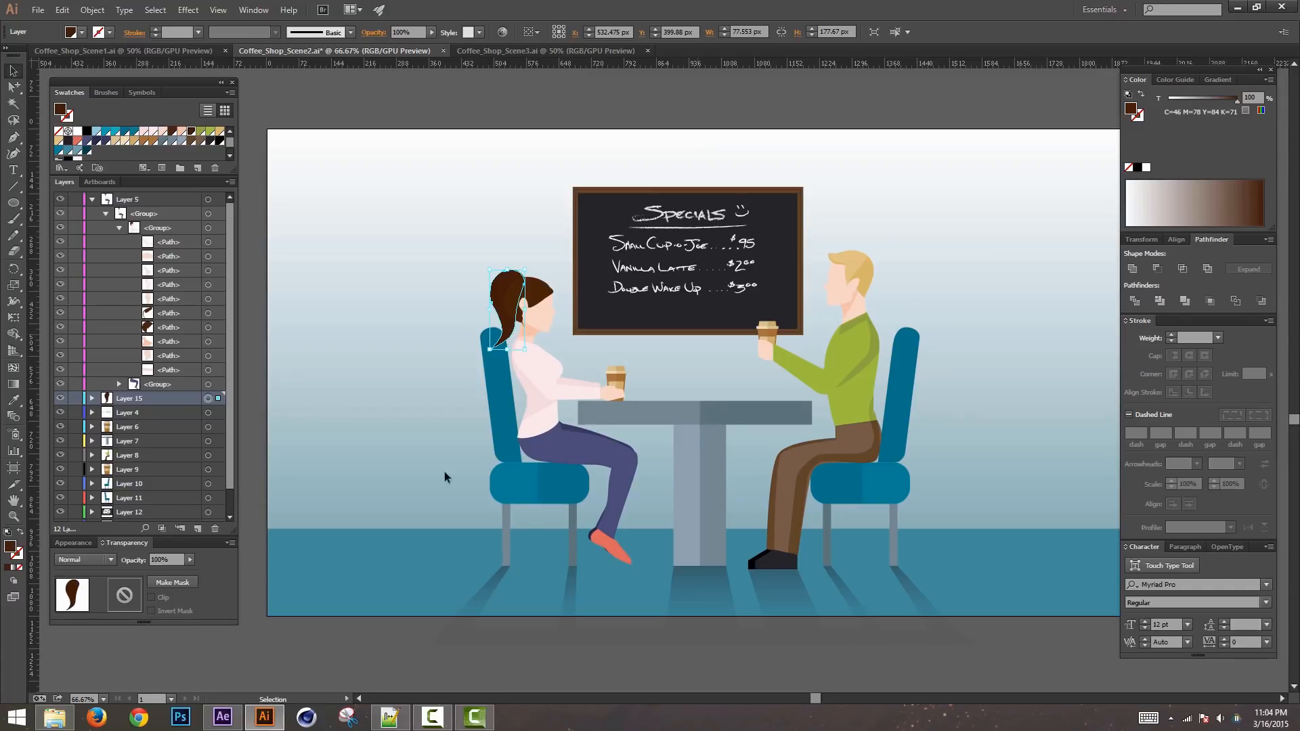
{"action": "left_click", "coordinate": [208, 199]}
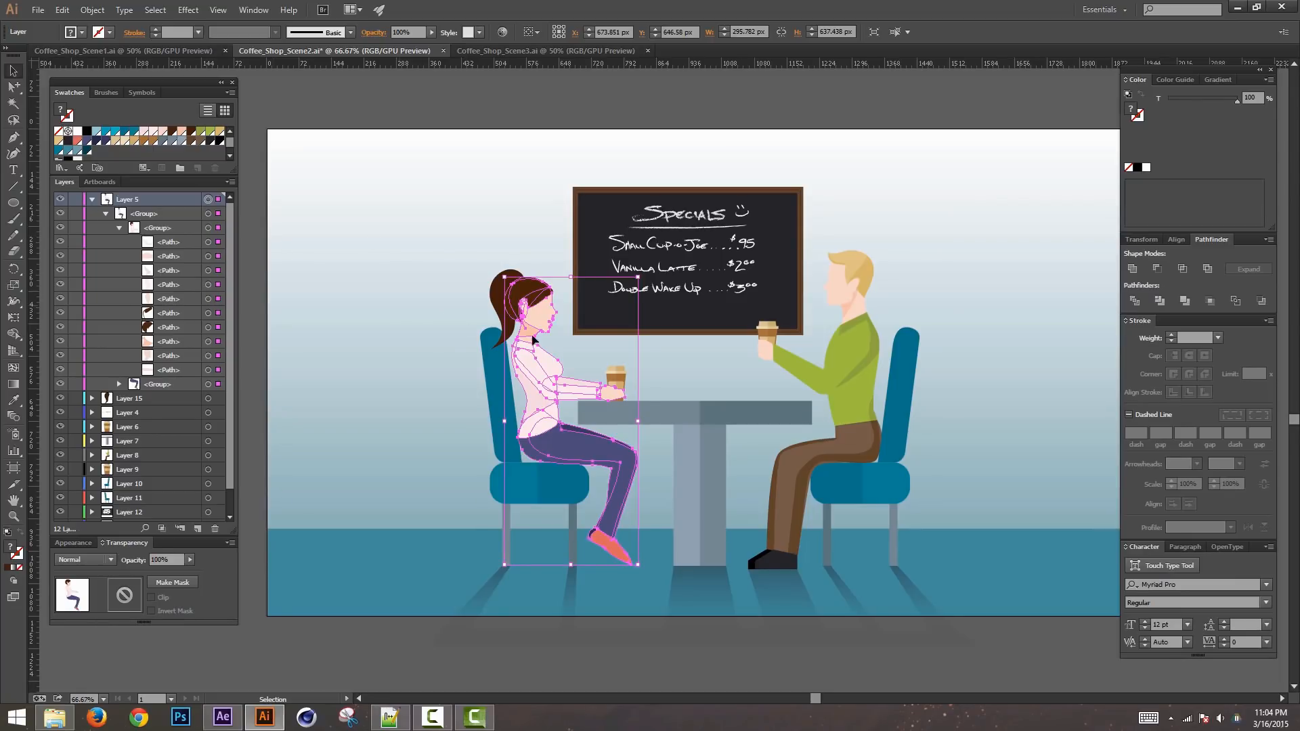
{"action": "left_click_drag", "start_coordinate": [476, 387], "coordinate": [499, 387]}
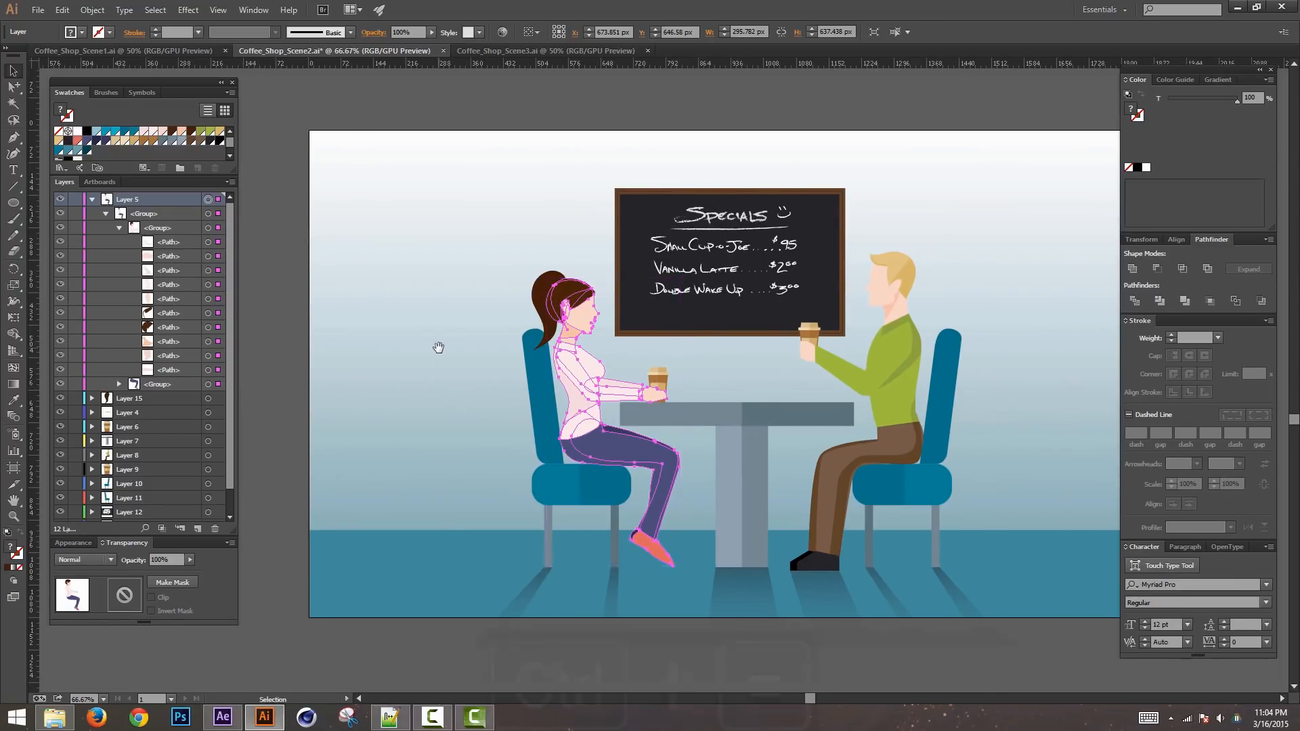
{"action": "key", "text": "ctrl+equal"}
{"action": "key", "text": "ctrl+equal"}
{"action": "left_click_drag", "start_coordinate": [671, 303], "coordinate": [687, 288]}
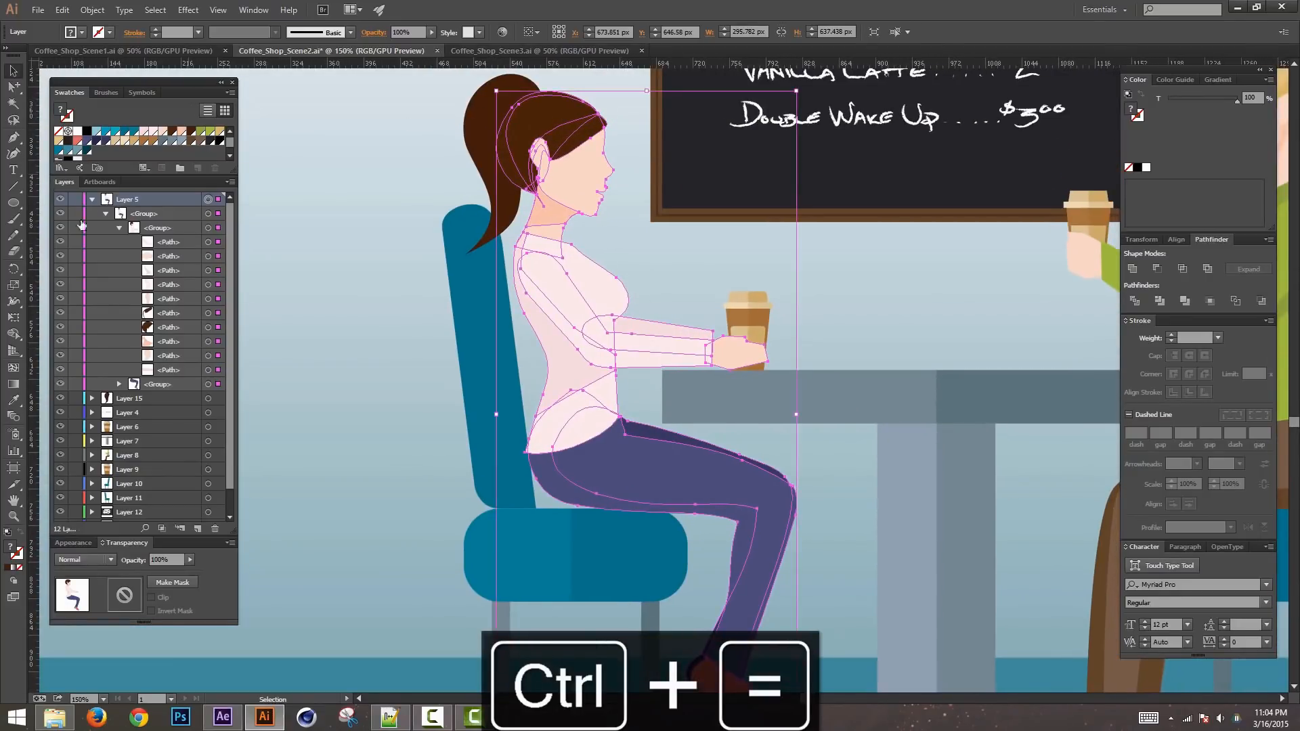
{"action": "left_click", "coordinate": [208, 241]}
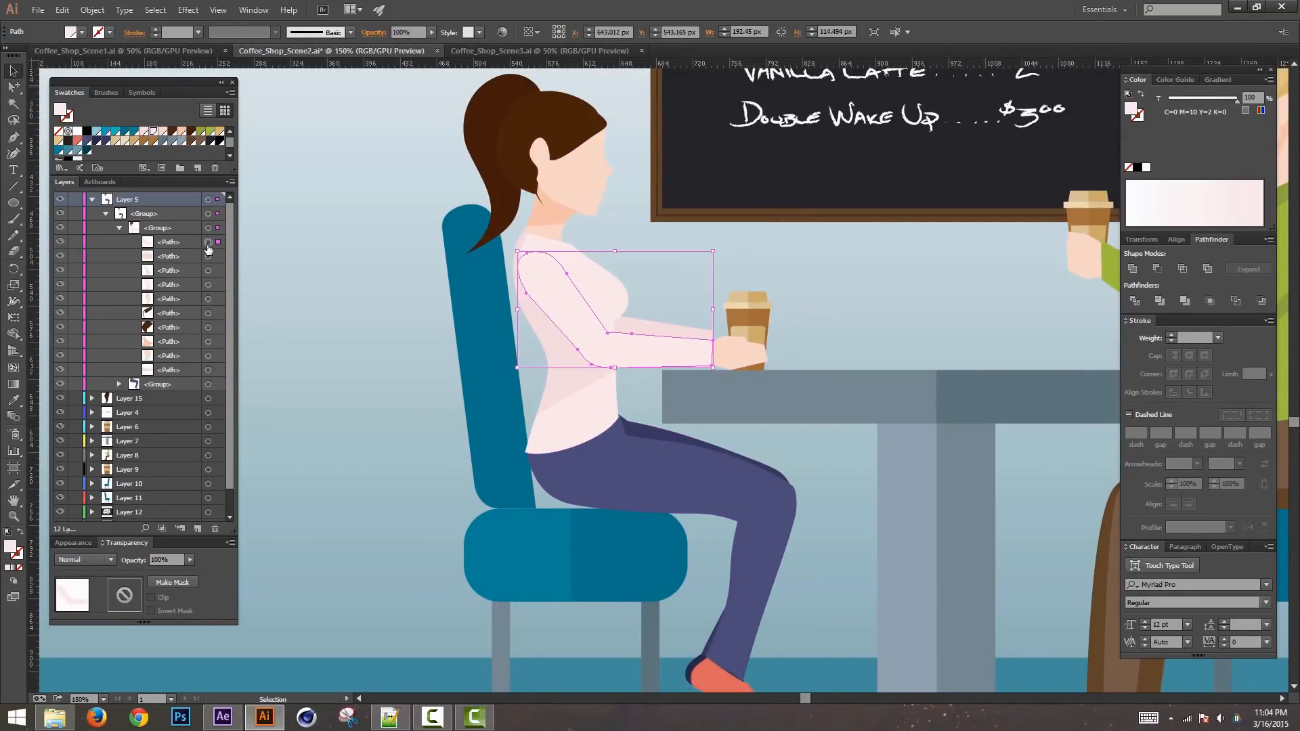
{"action": "left_click", "coordinate": [184, 242]}
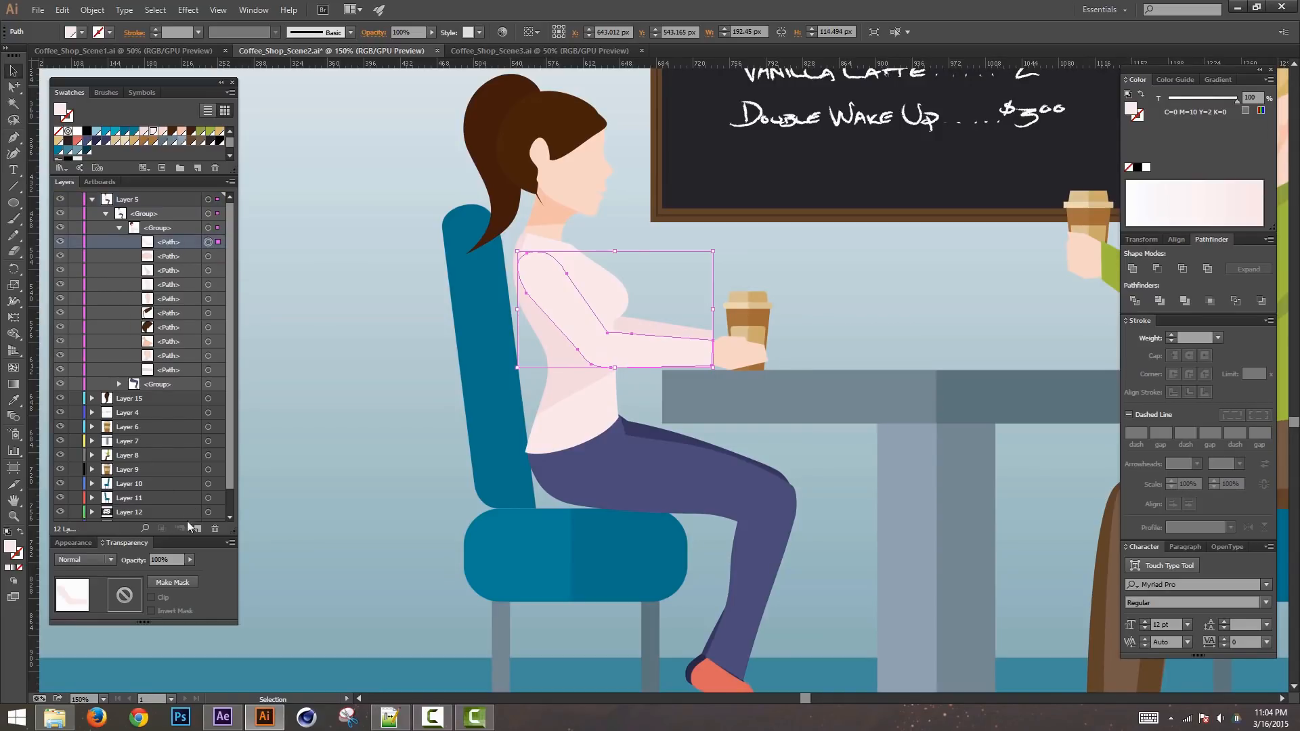
{"action": "left_click", "coordinate": [197, 529]}
{"action": "left_click_drag", "start_coordinate": [173, 259], "coordinate": [133, 201]}
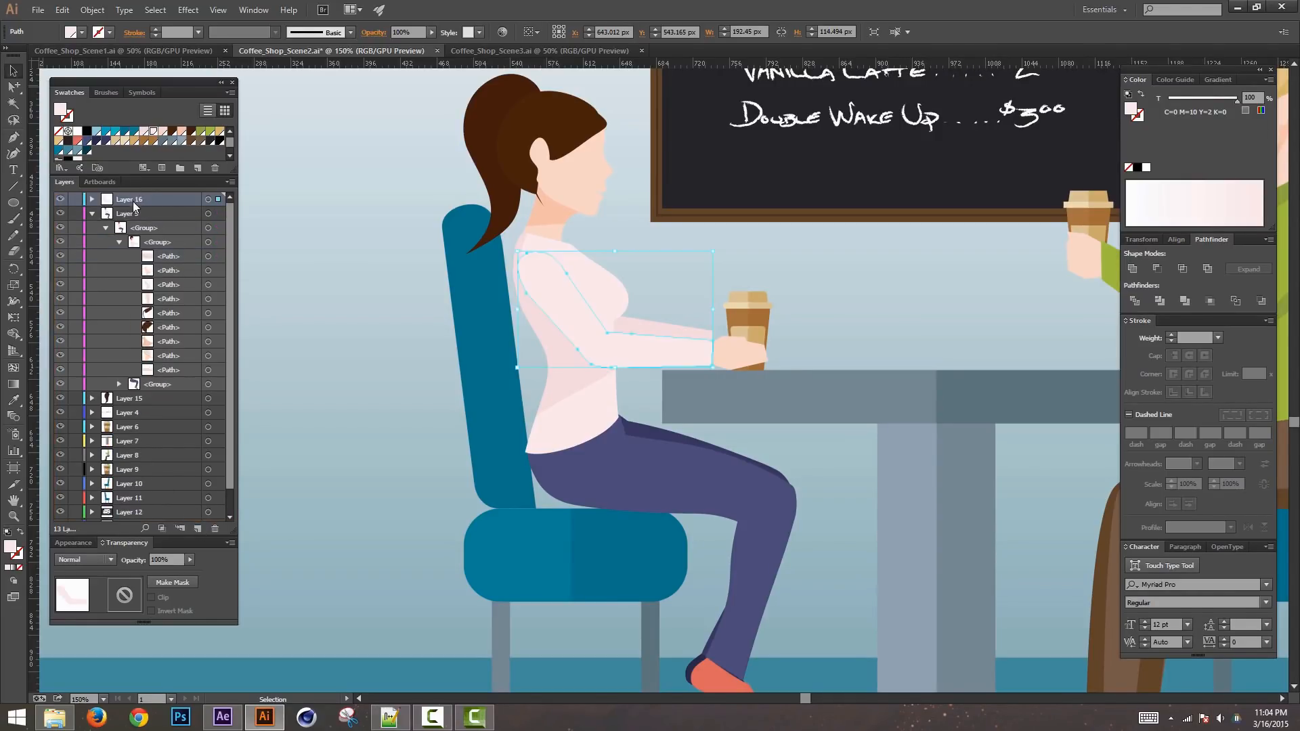
Step: Move the woman's hand path from Layer 5 onto a new layer between the sleeve layer and Layer 5
{"action": "left_click", "coordinate": [207, 256]}
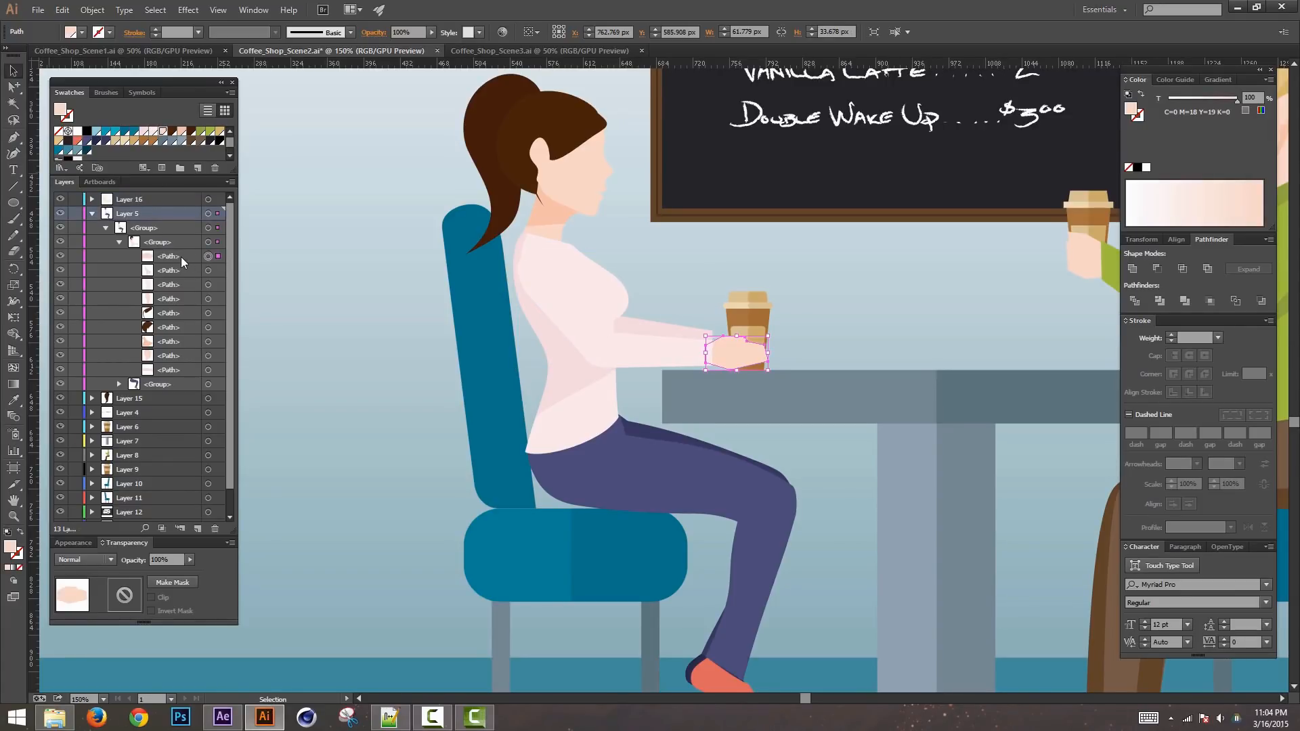
{"action": "left_click_drag", "start_coordinate": [155, 199], "coordinate": [176, 262]}
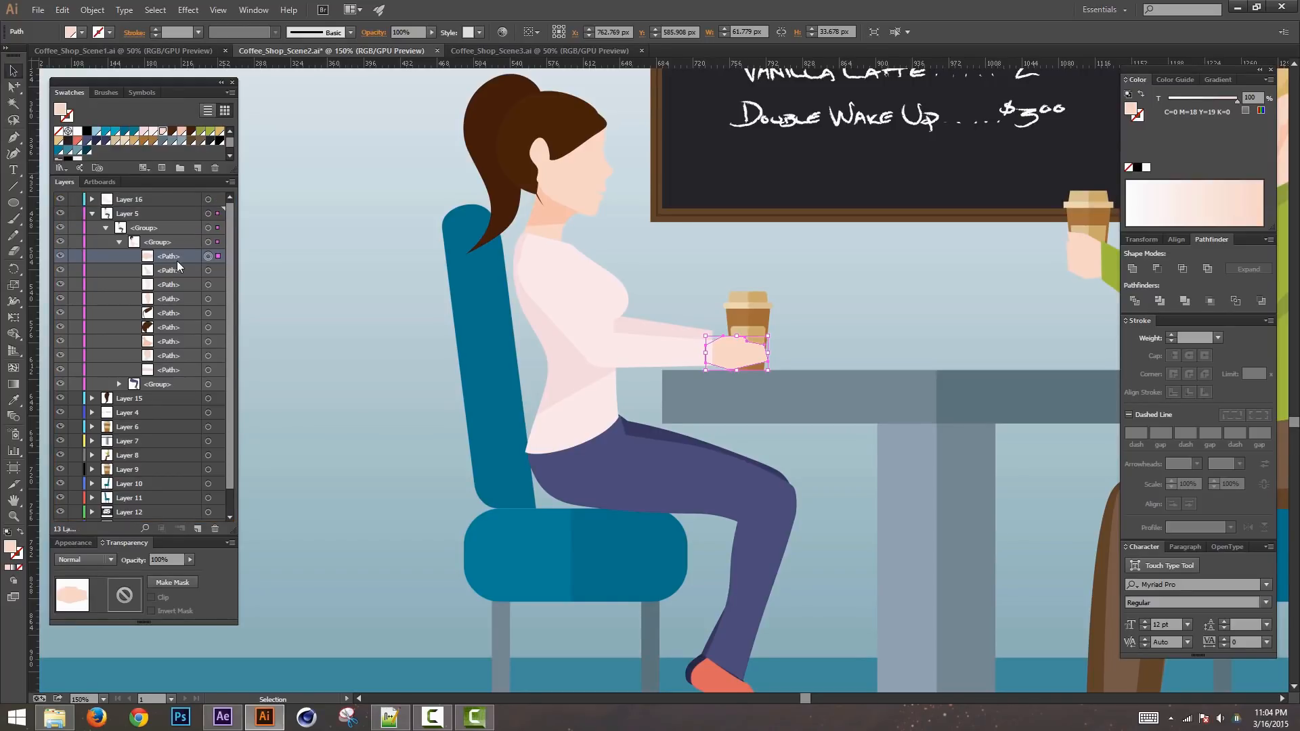
{"action": "left_click", "coordinate": [197, 528]}
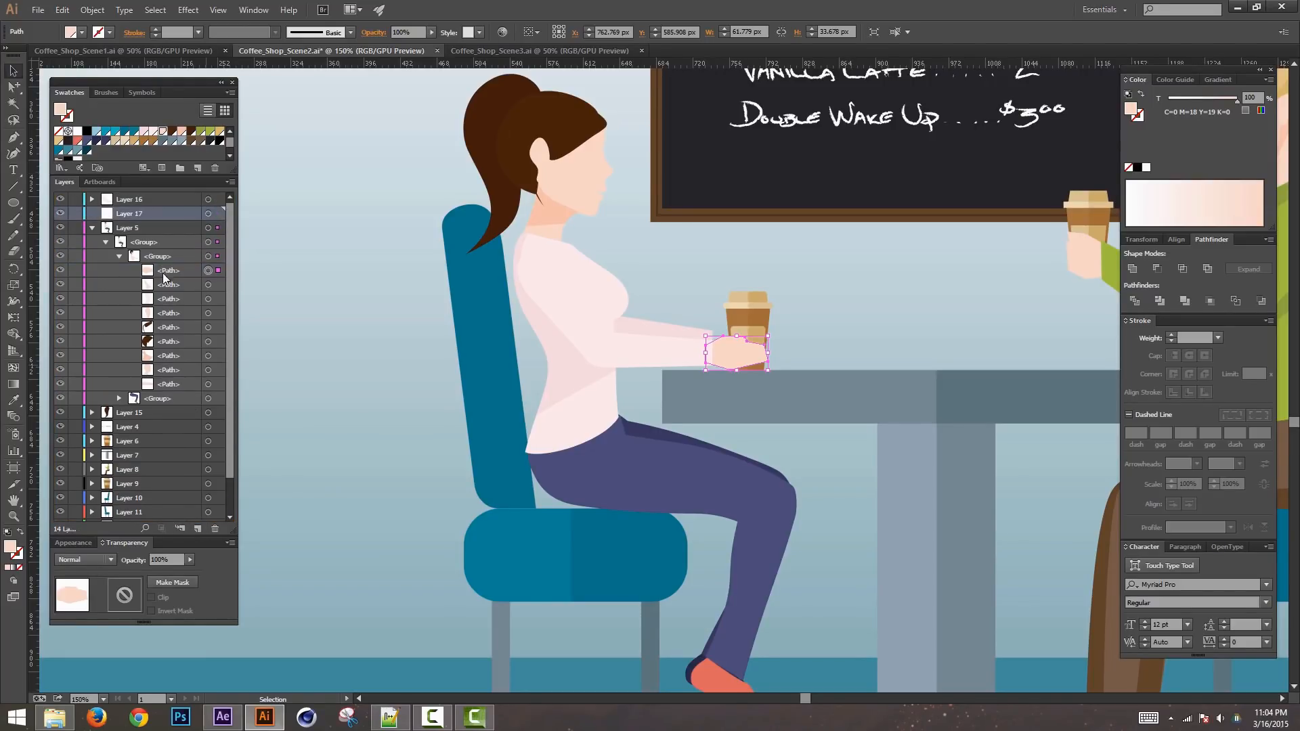
{"action": "left_click_drag", "start_coordinate": [138, 210], "coordinate": [139, 213]}
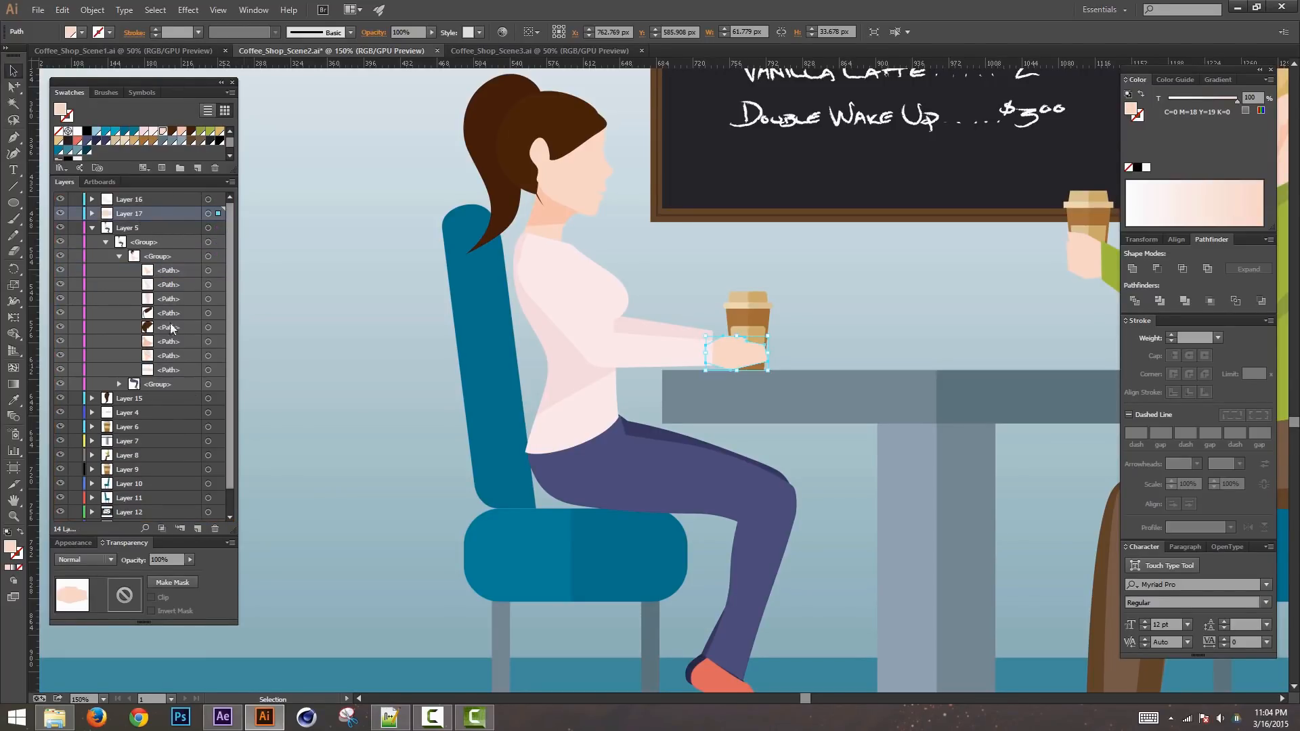
Step: Select the woman's face, ear, neck shadow and front hair shapes with the Group Selection tool and group them
{"action": "left_click", "coordinate": [207, 270]}
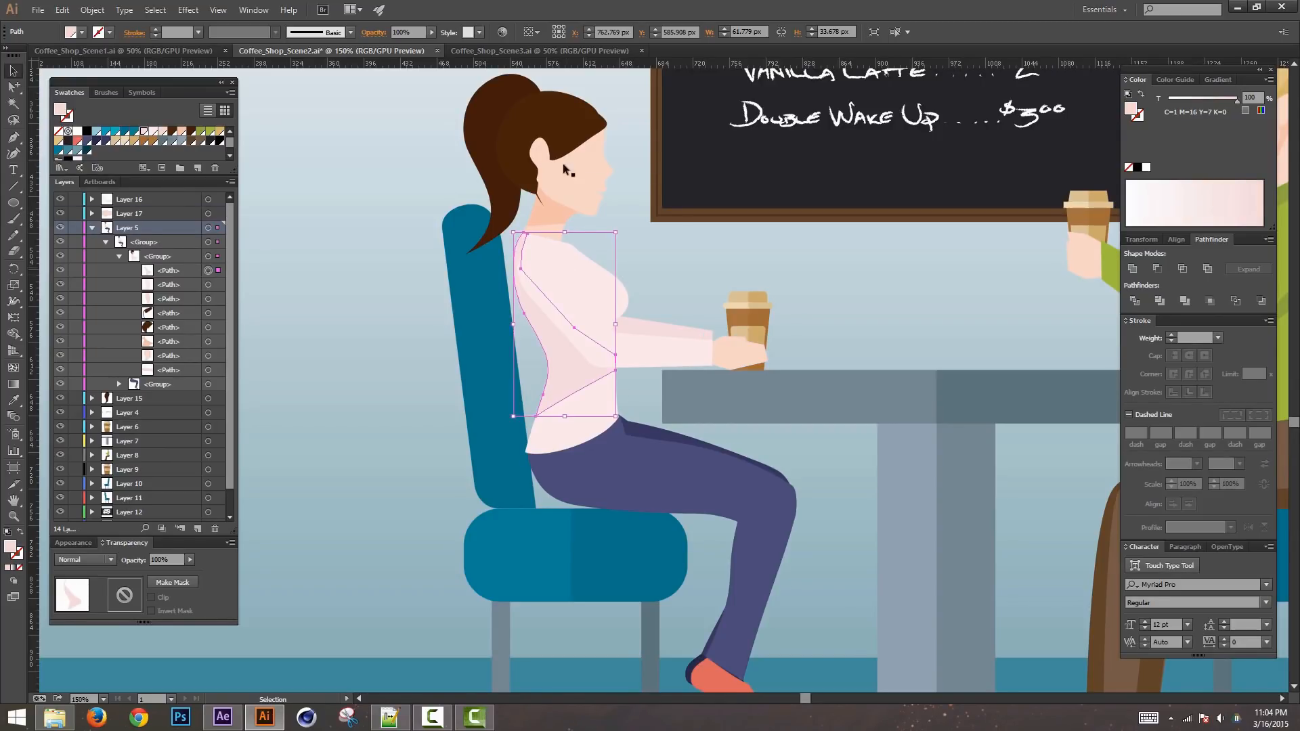
{"action": "left_click", "coordinate": [587, 175]}
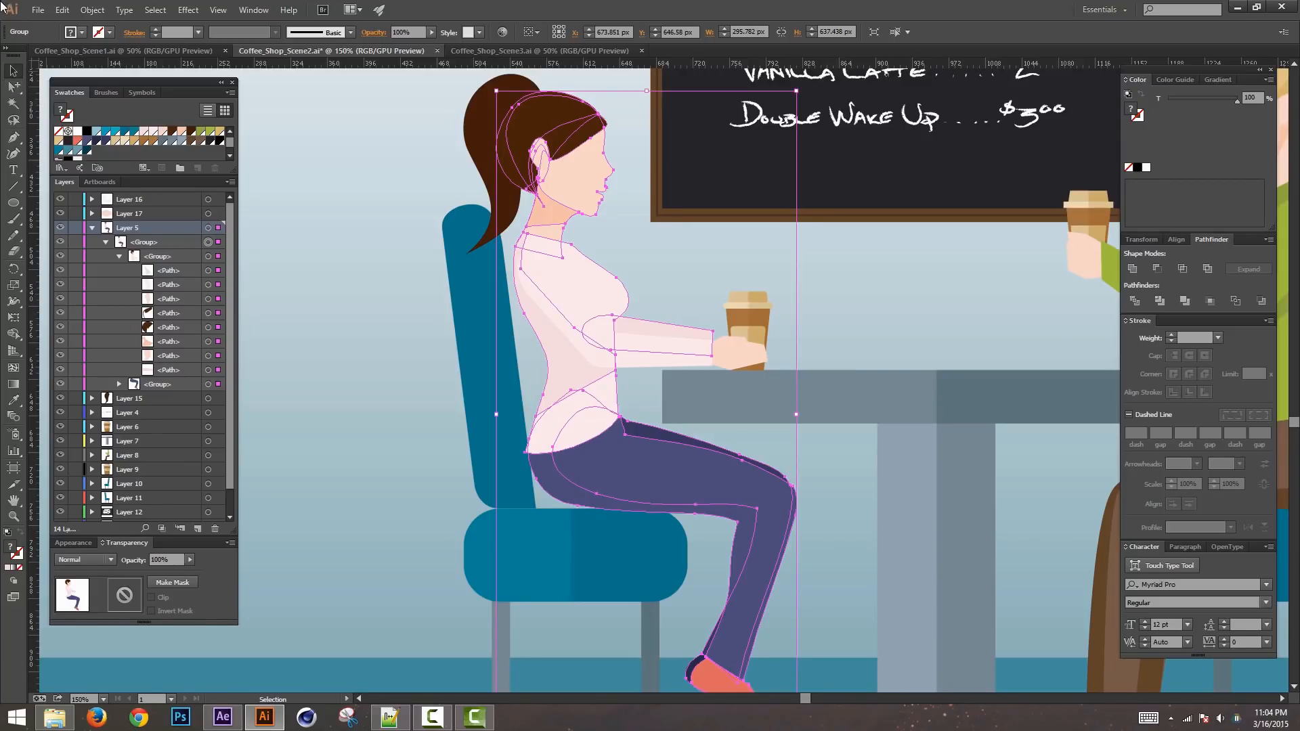
{"action": "left_click", "coordinate": [13, 88], "text": "alt"}
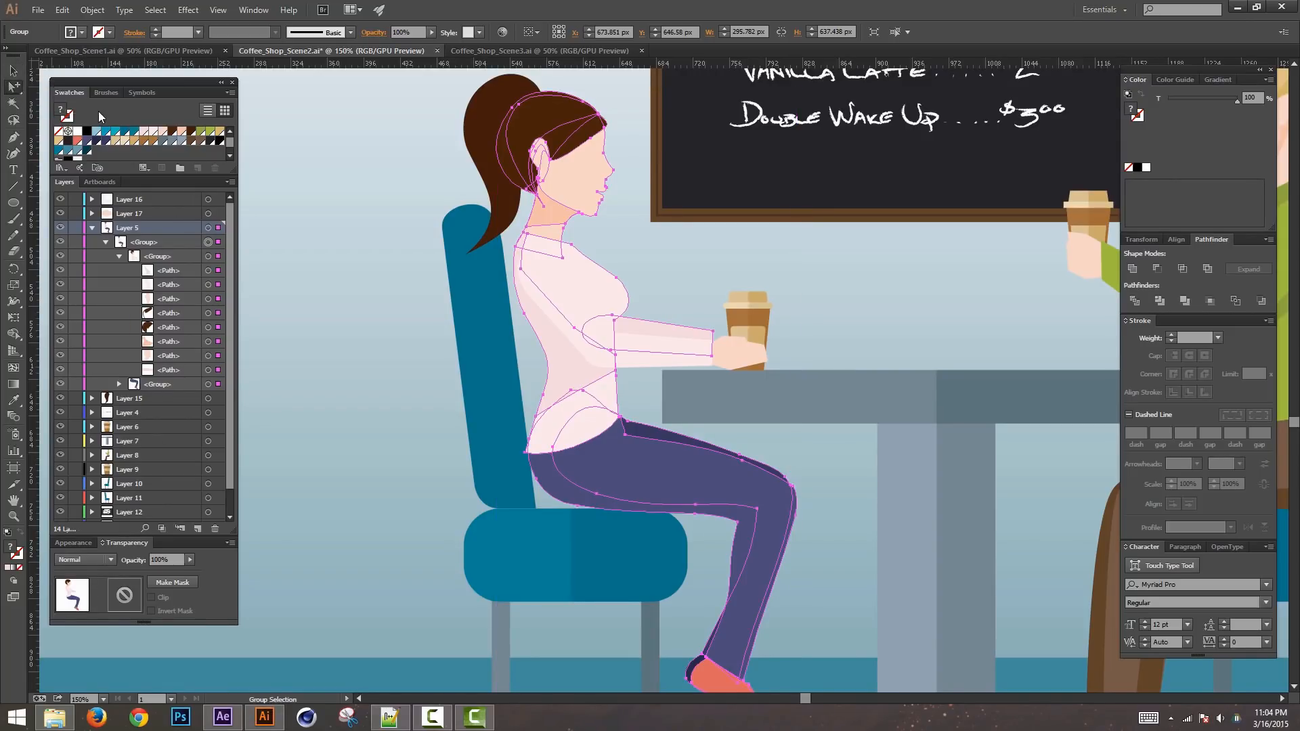
{"action": "left_click", "coordinate": [13, 86]}
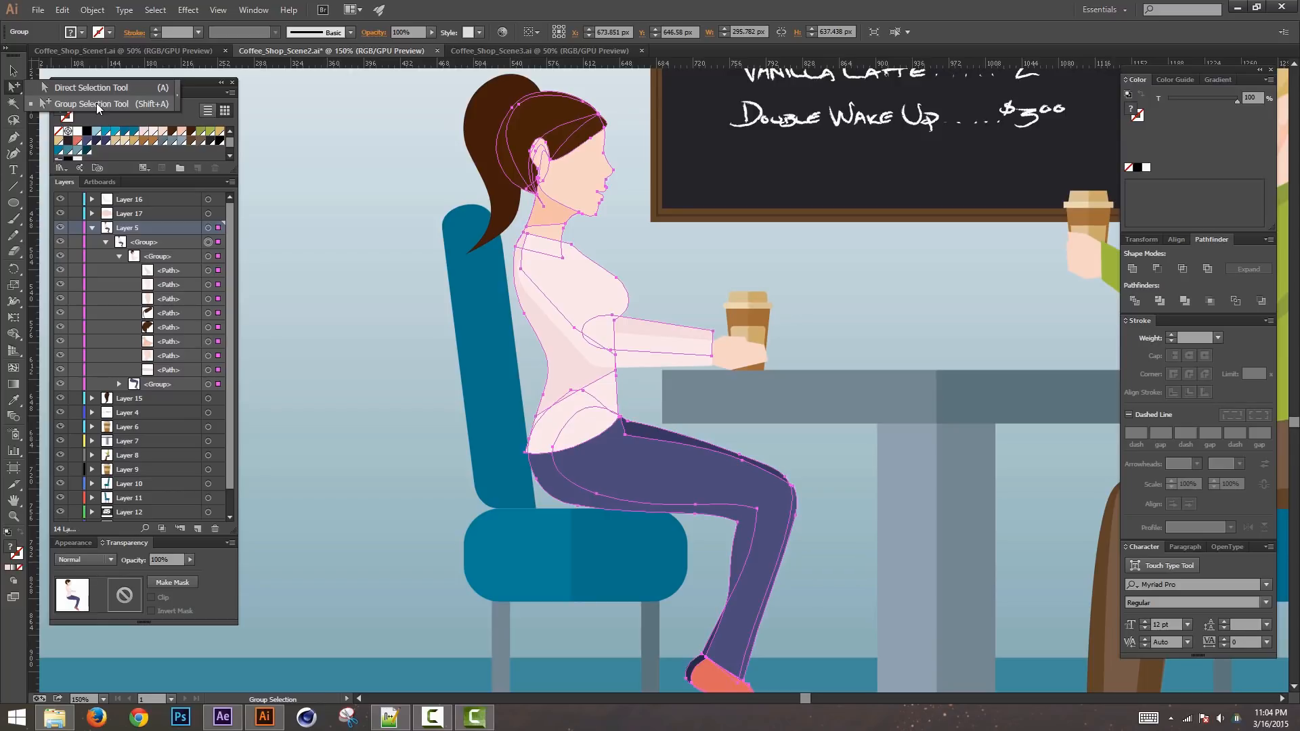
{"action": "left_click", "coordinate": [146, 103]}
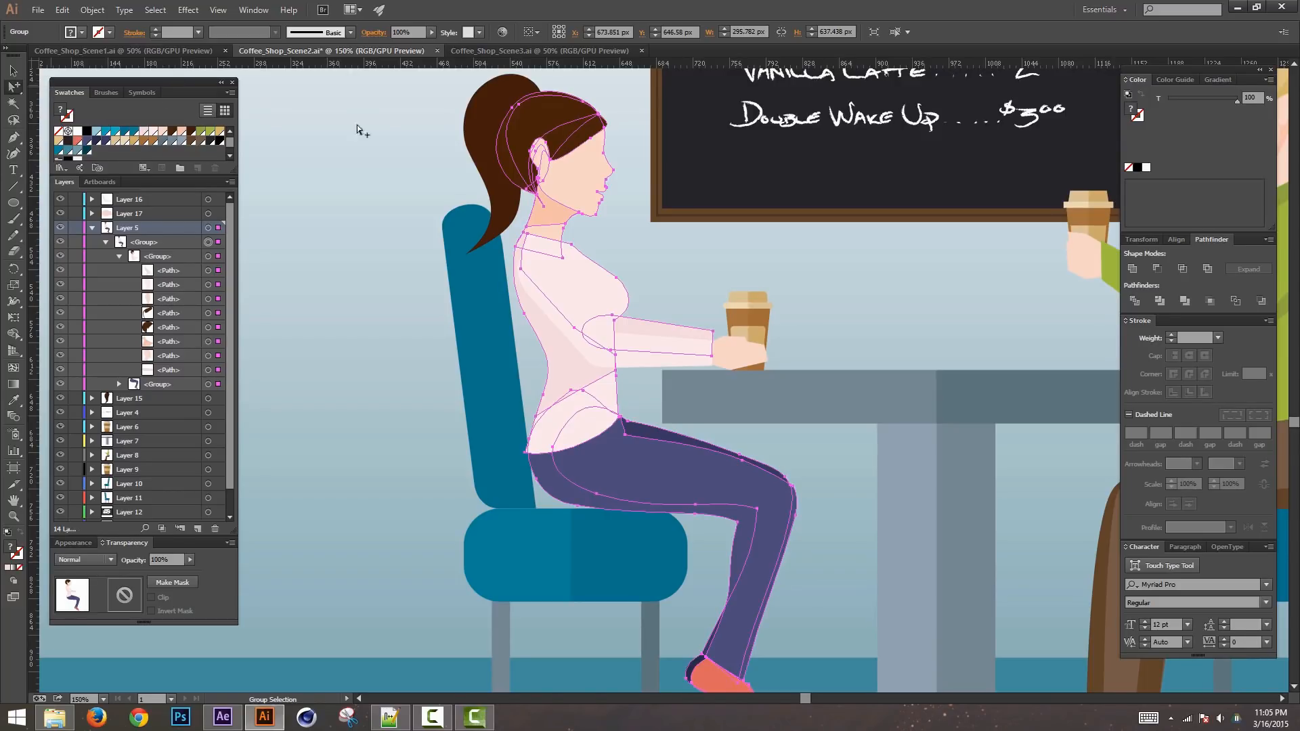
{"action": "left_click", "coordinate": [599, 173]}
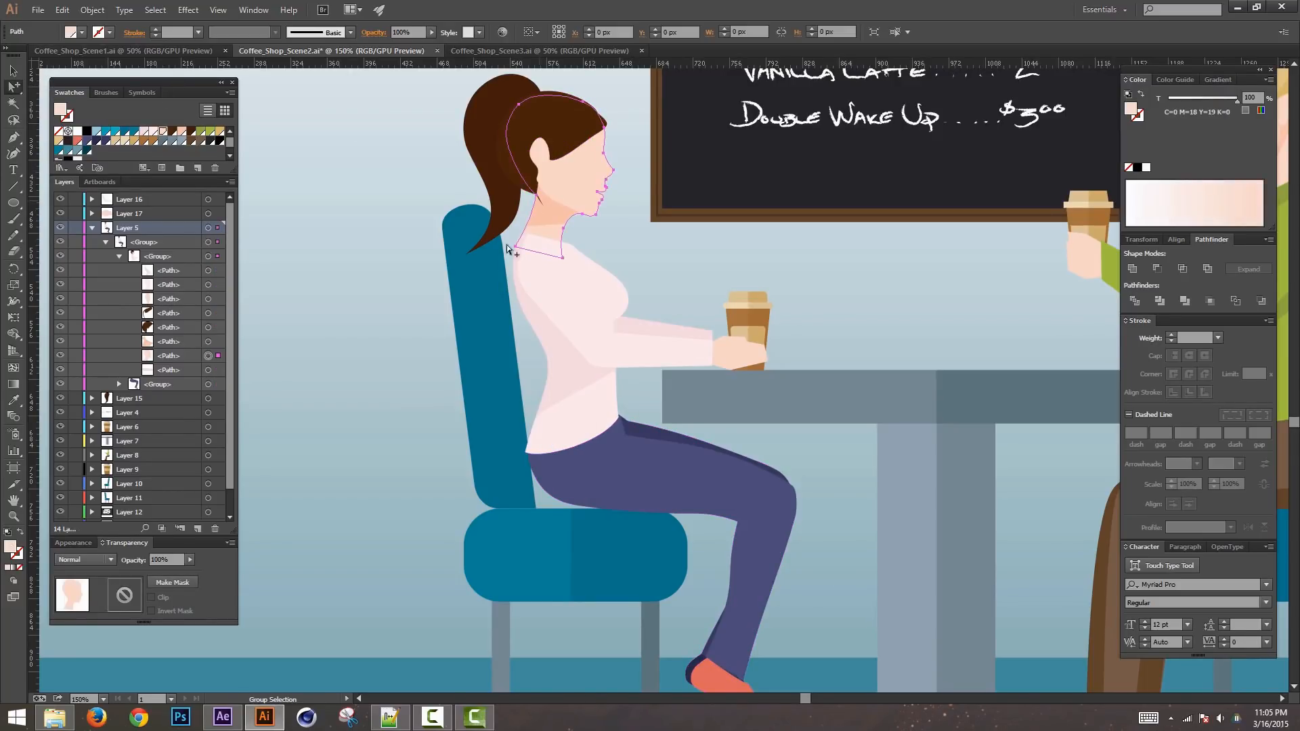
{"action": "left_click", "coordinate": [545, 161], "text": "shift"}
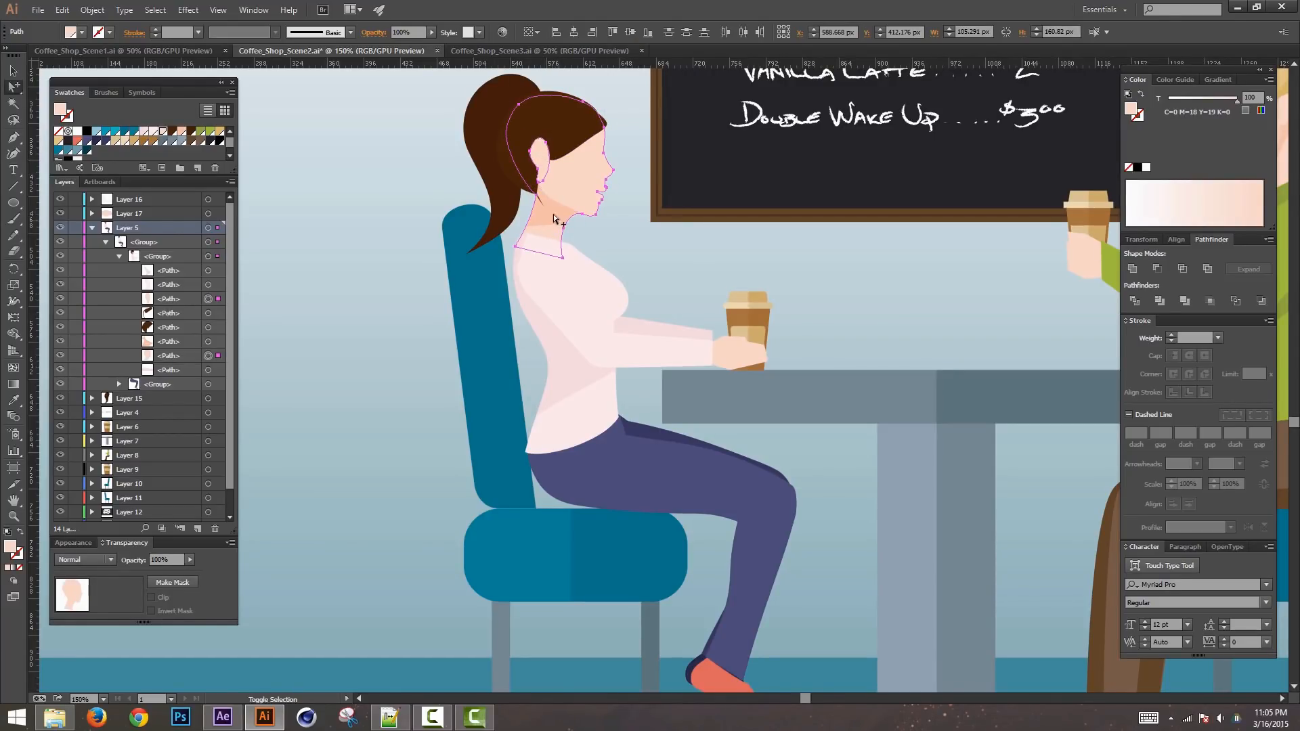
{"action": "left_click", "coordinate": [576, 220], "text": "shift"}
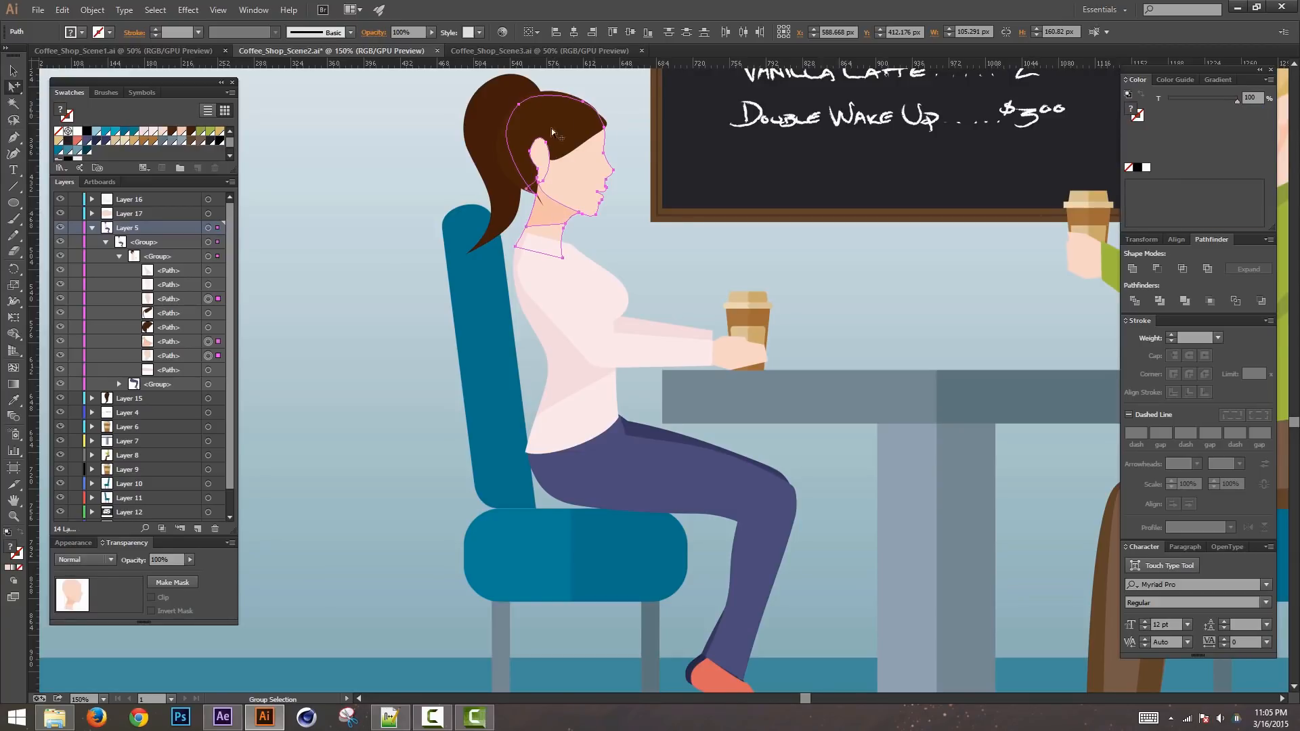
{"action": "left_click", "coordinate": [588, 135], "text": "shift"}
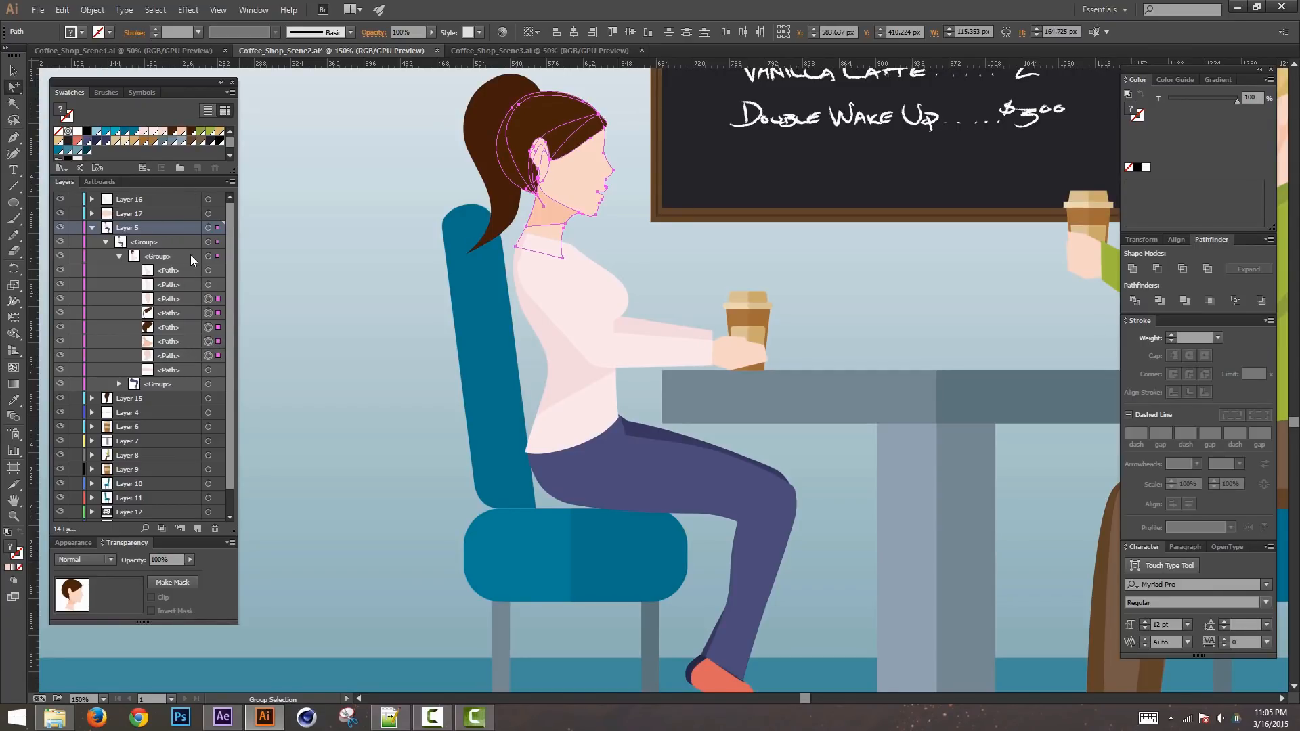
{"action": "key", "text": "ctrl+g"}
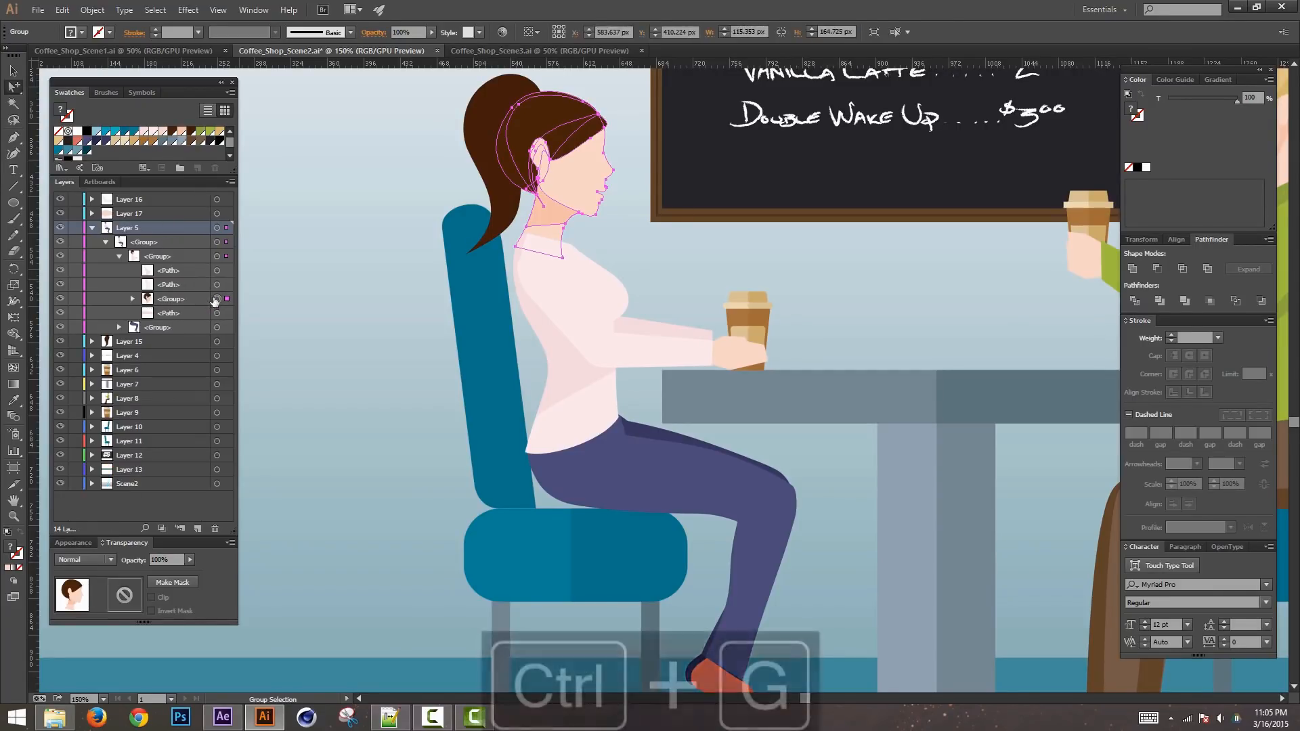
Step: Move the woman's head group onto a new layer directly above Layer 5
{"action": "left_click", "coordinate": [177, 298]}
{"action": "left_click", "coordinate": [197, 529]}
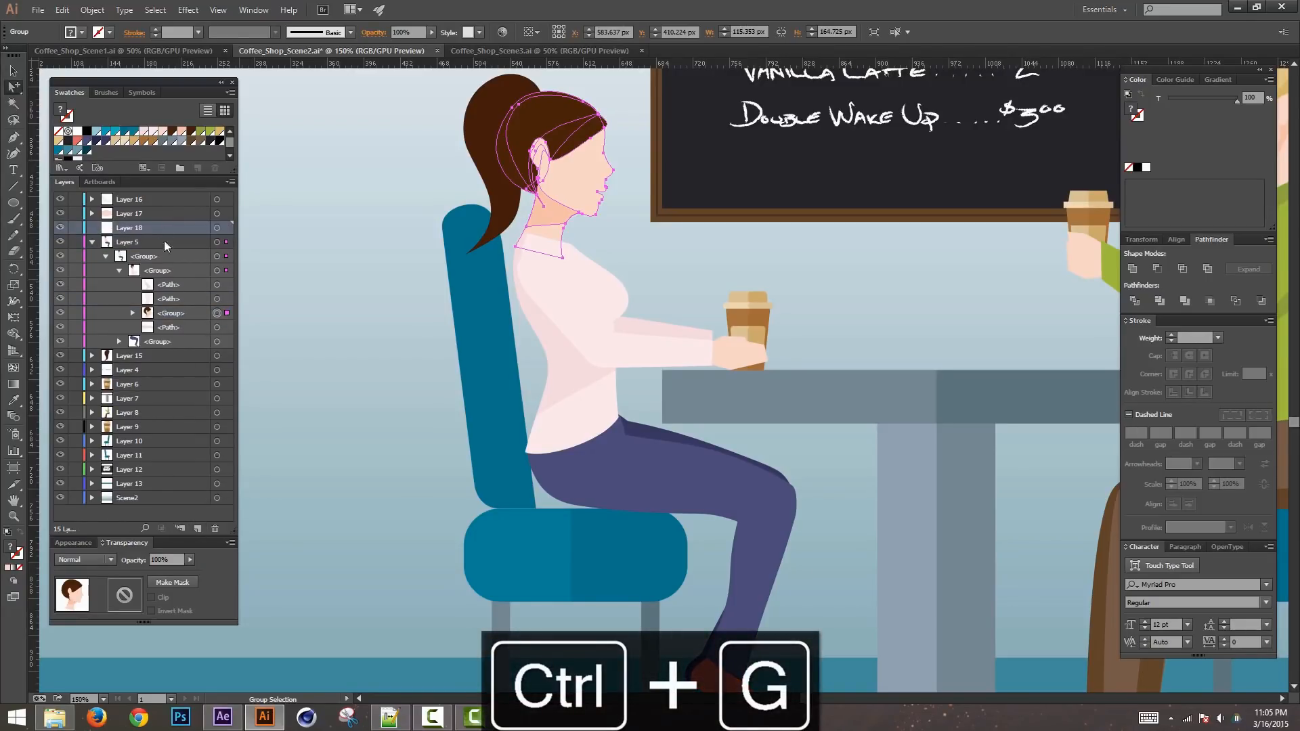
{"action": "left_click_drag", "start_coordinate": [167, 308], "coordinate": [122, 227]}
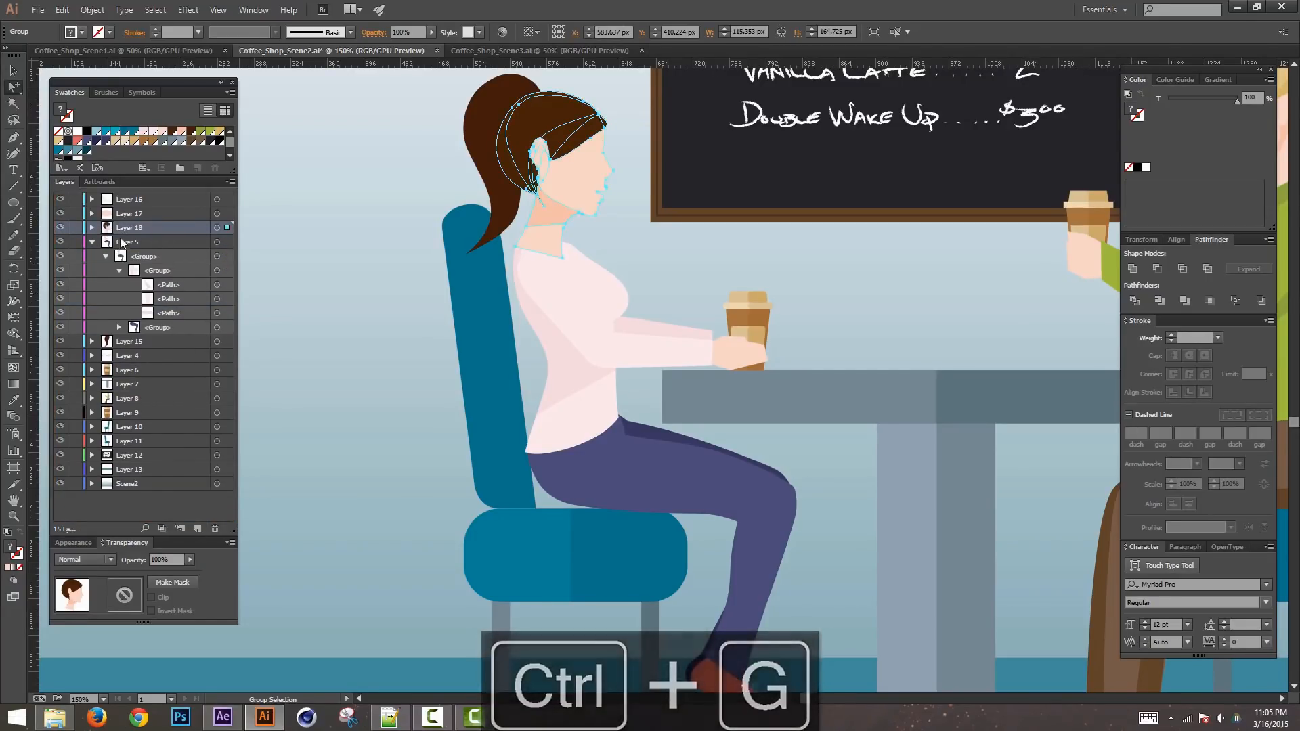
Step: Check the artwork on the separated sleeve, hand and head layers, and reorder the head layer below Layer 5
{"action": "left_click", "coordinate": [160, 242]}
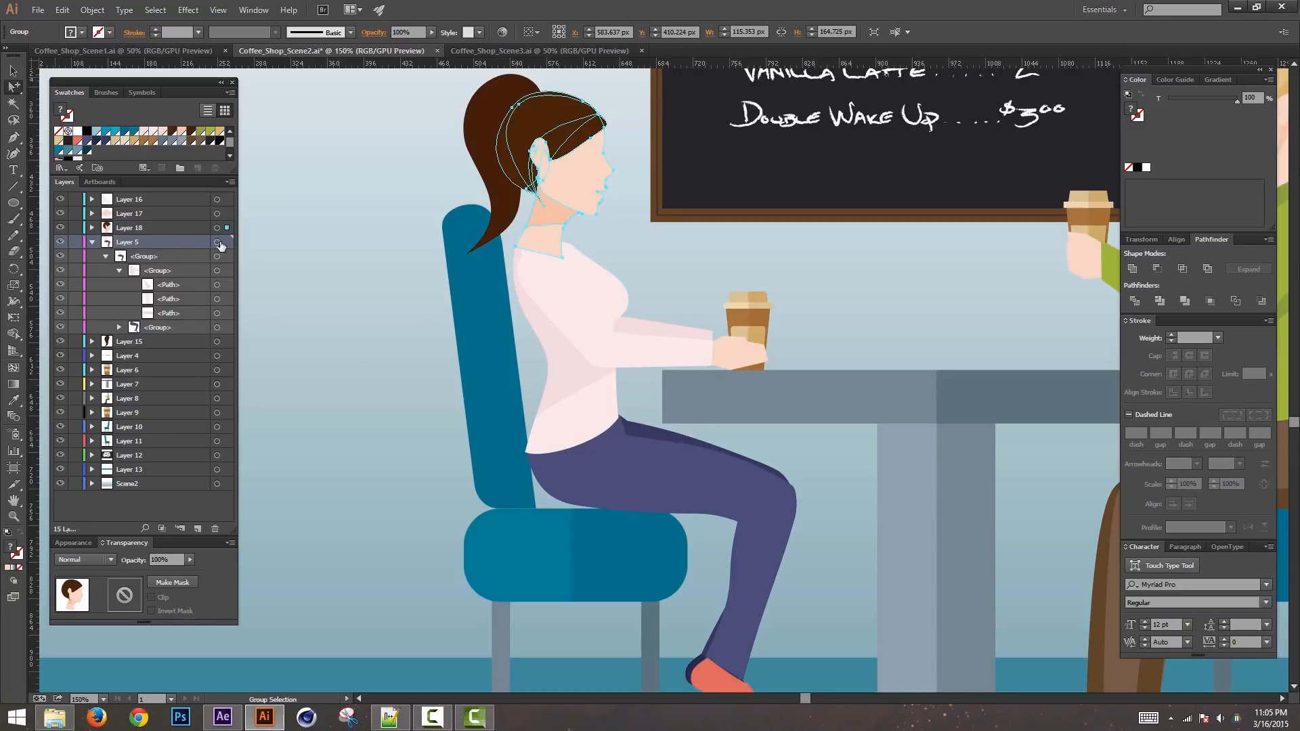
{"action": "left_click", "coordinate": [216, 199]}
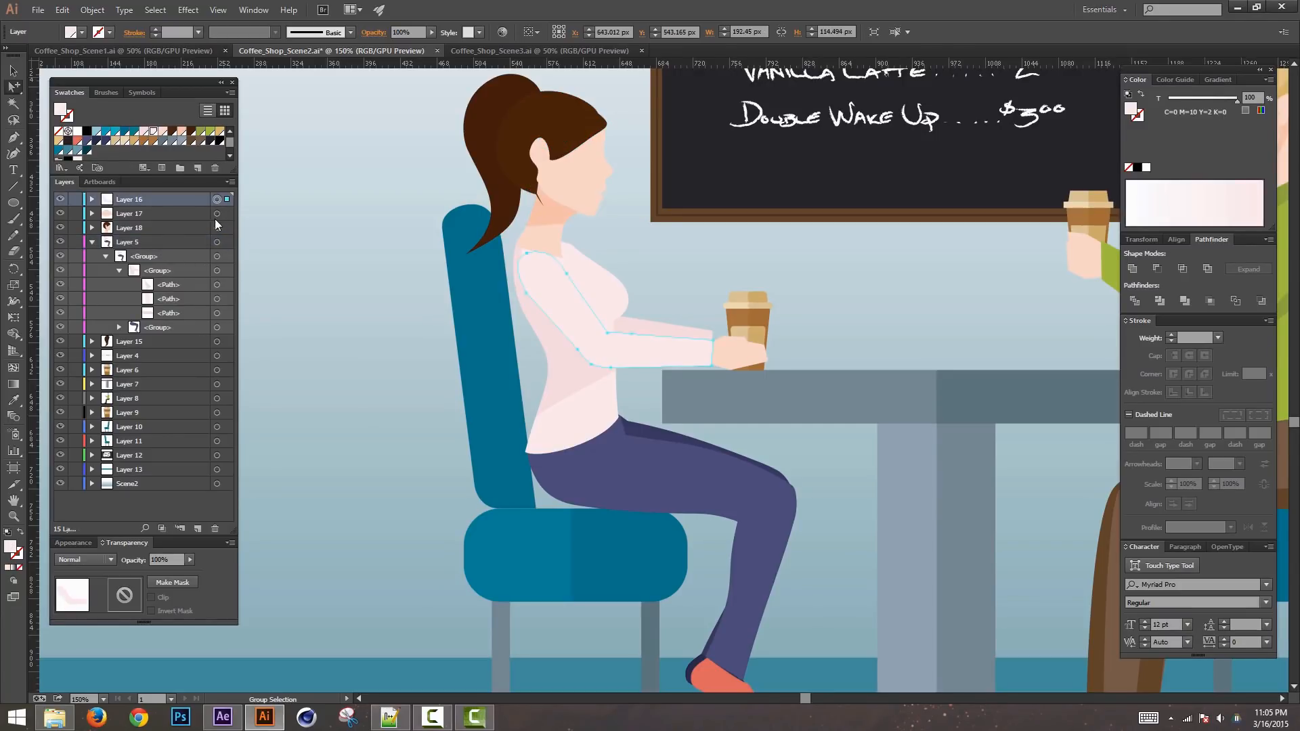
{"action": "left_click", "coordinate": [217, 213]}
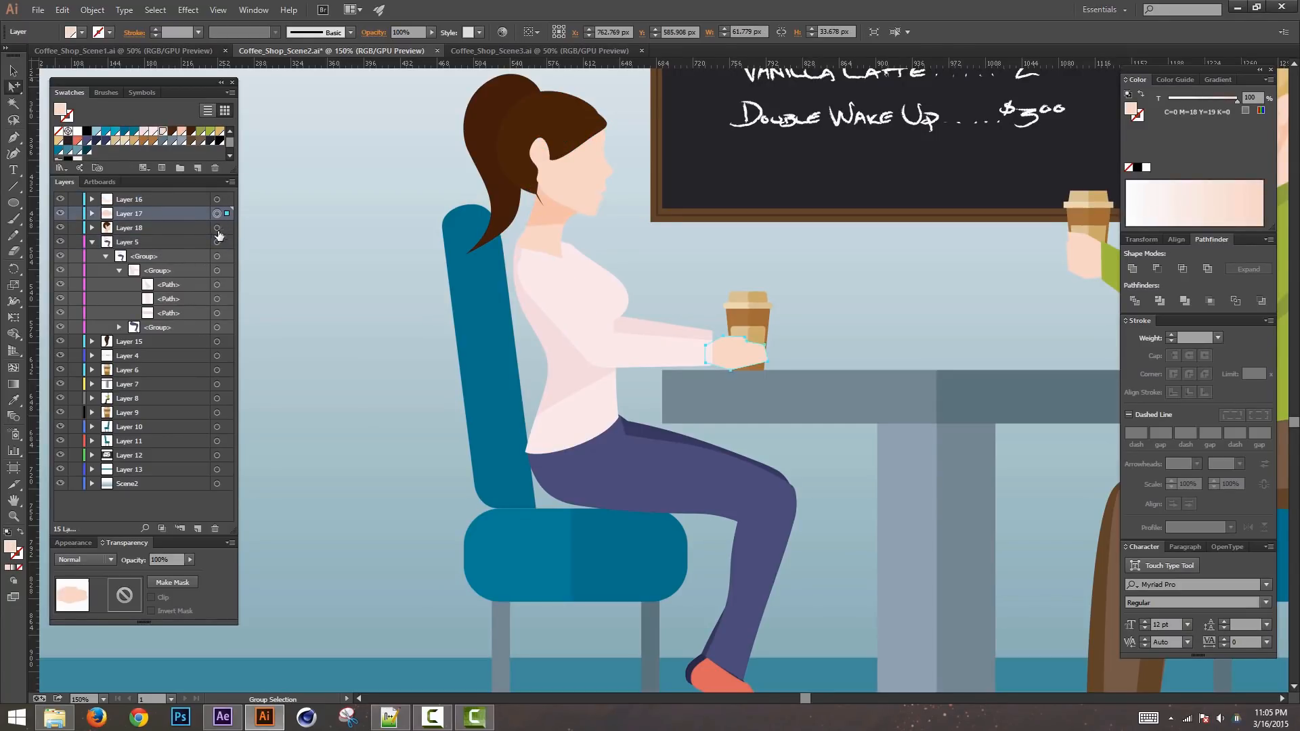
{"action": "left_click", "coordinate": [217, 228]}
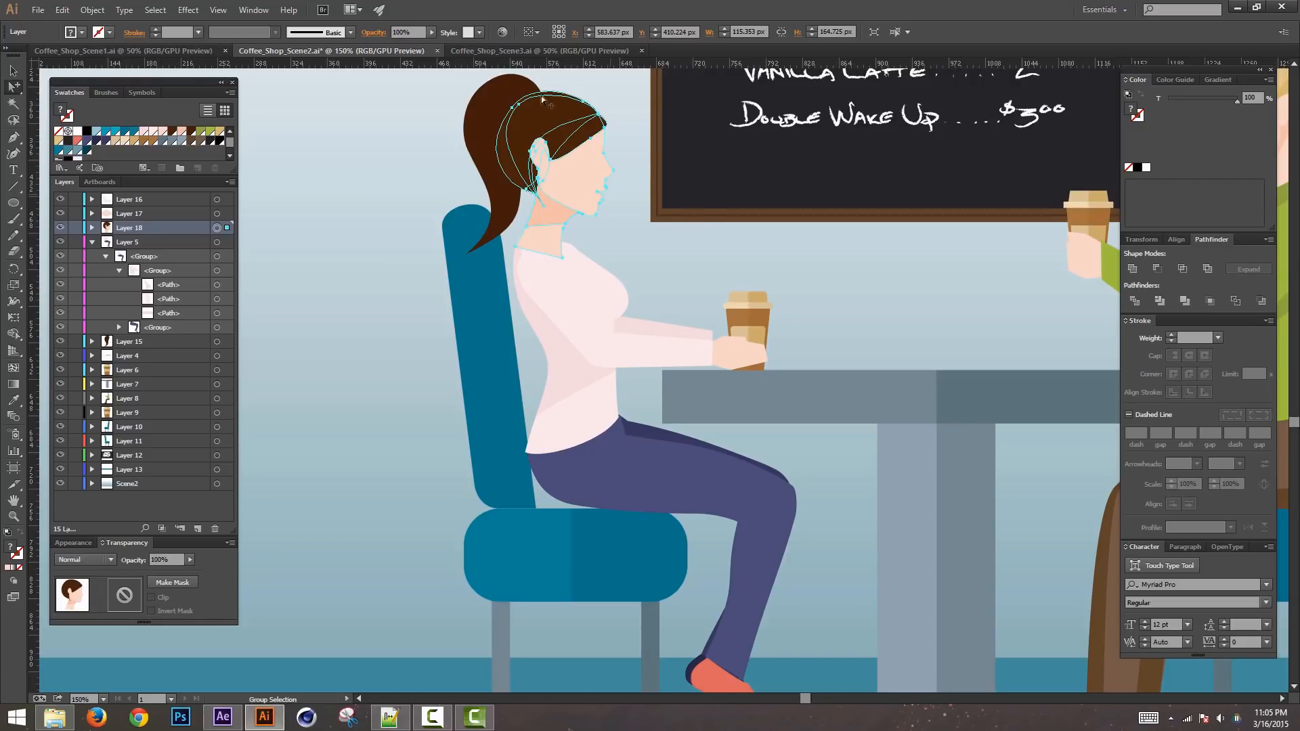
{"action": "left_click", "coordinate": [92, 243]}
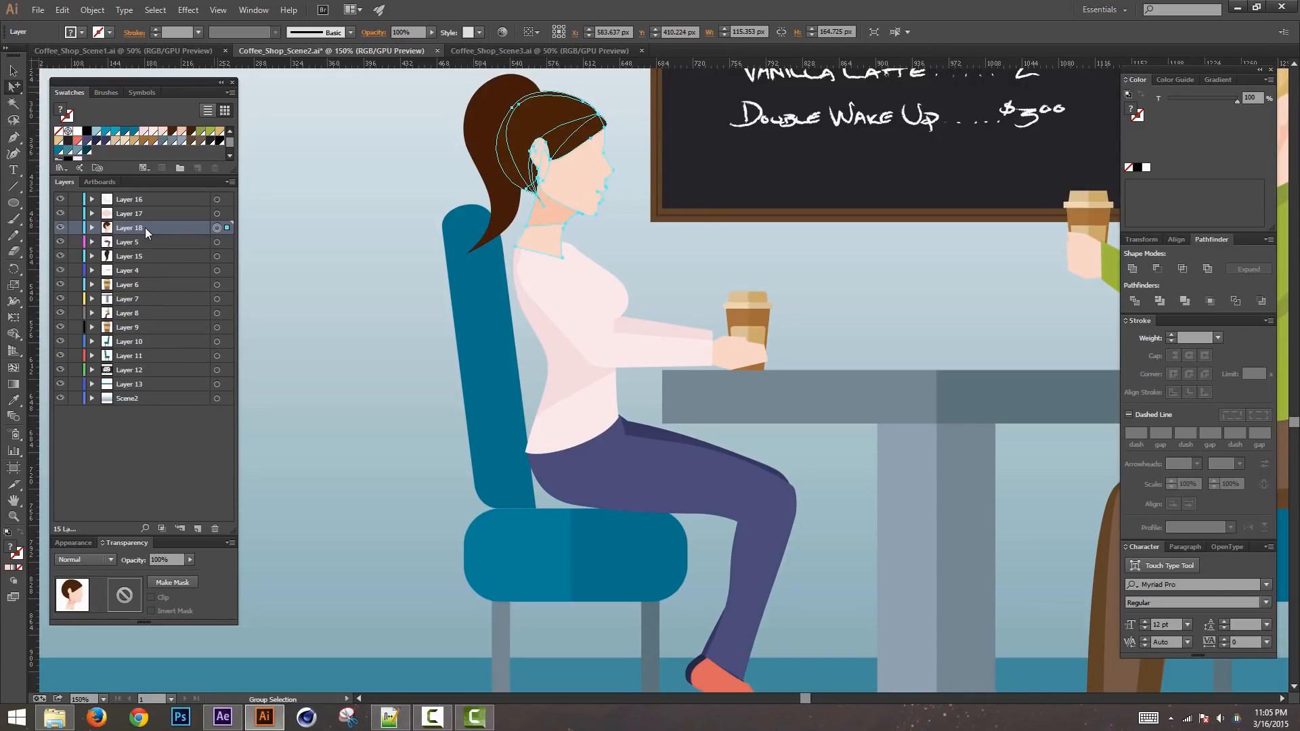
{"action": "left_click_drag", "start_coordinate": [145, 227], "coordinate": [143, 252]}
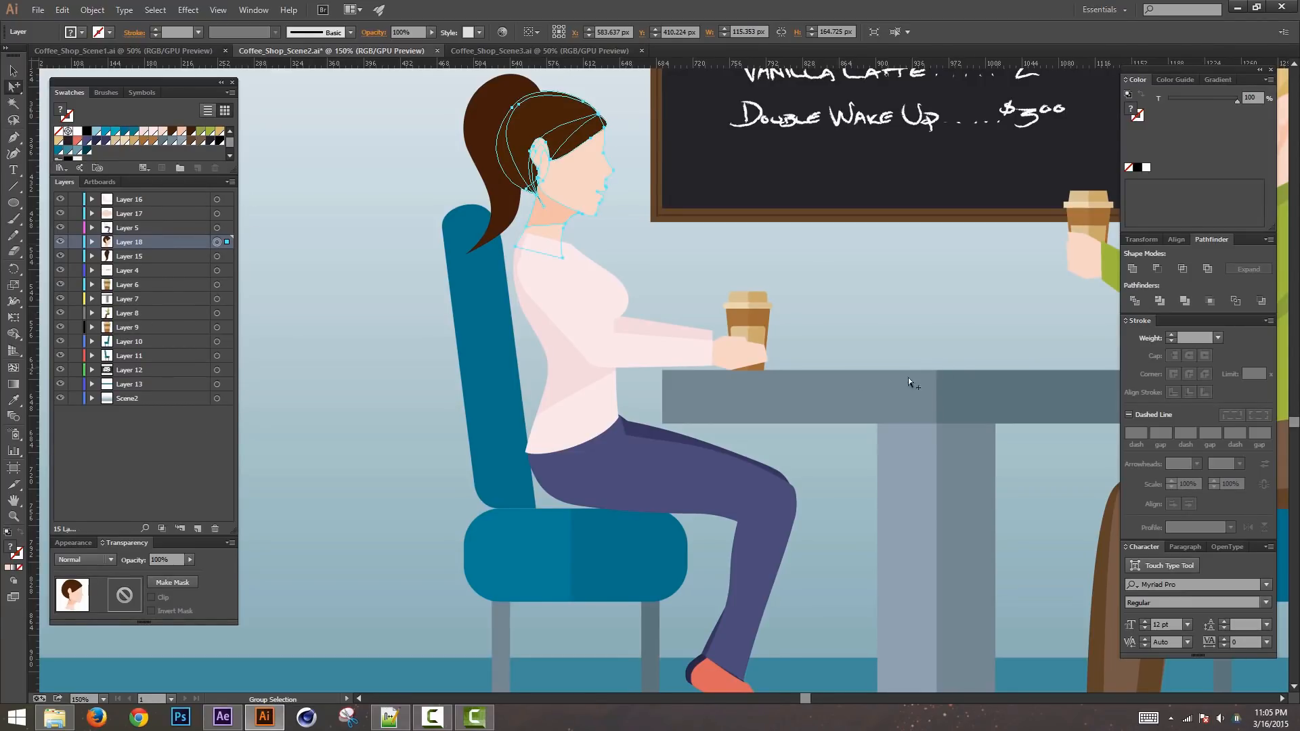
Step: Examine the seated man's upper-arm and forearm sleeve shapes and try a rotation point at the elbow
{"action": "left_click_drag", "start_coordinate": [992, 351], "coordinate": [474, 368]}
{"action": "left_click_drag", "start_coordinate": [736, 270], "coordinate": [838, 342]}
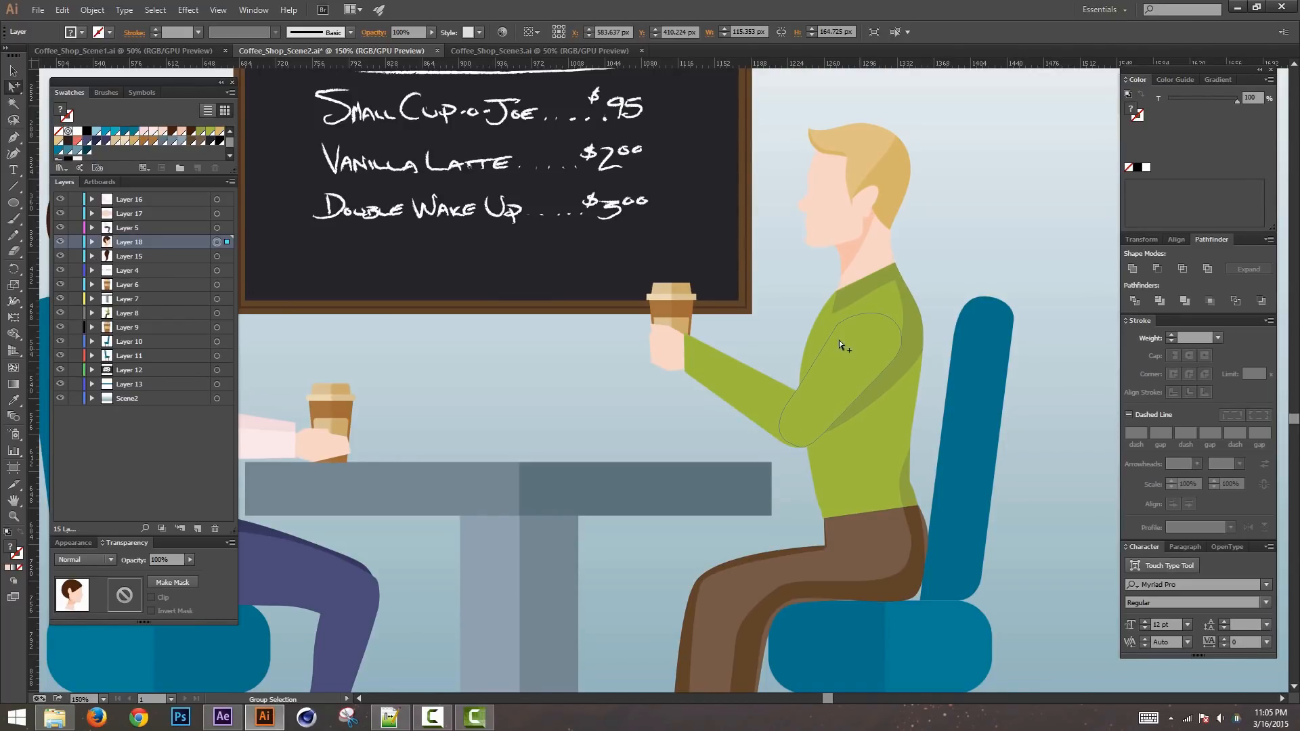
{"action": "left_click", "coordinate": [738, 394]}
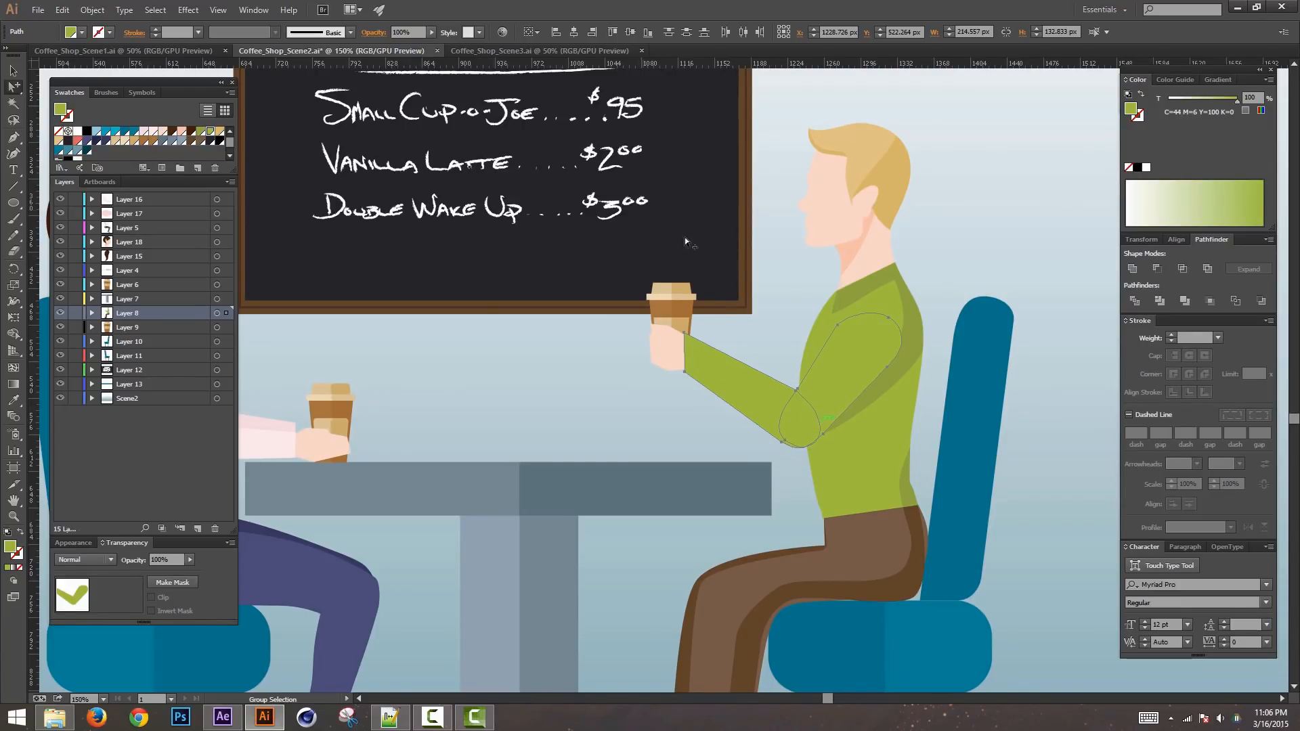
{"action": "left_click", "coordinate": [753, 388]}
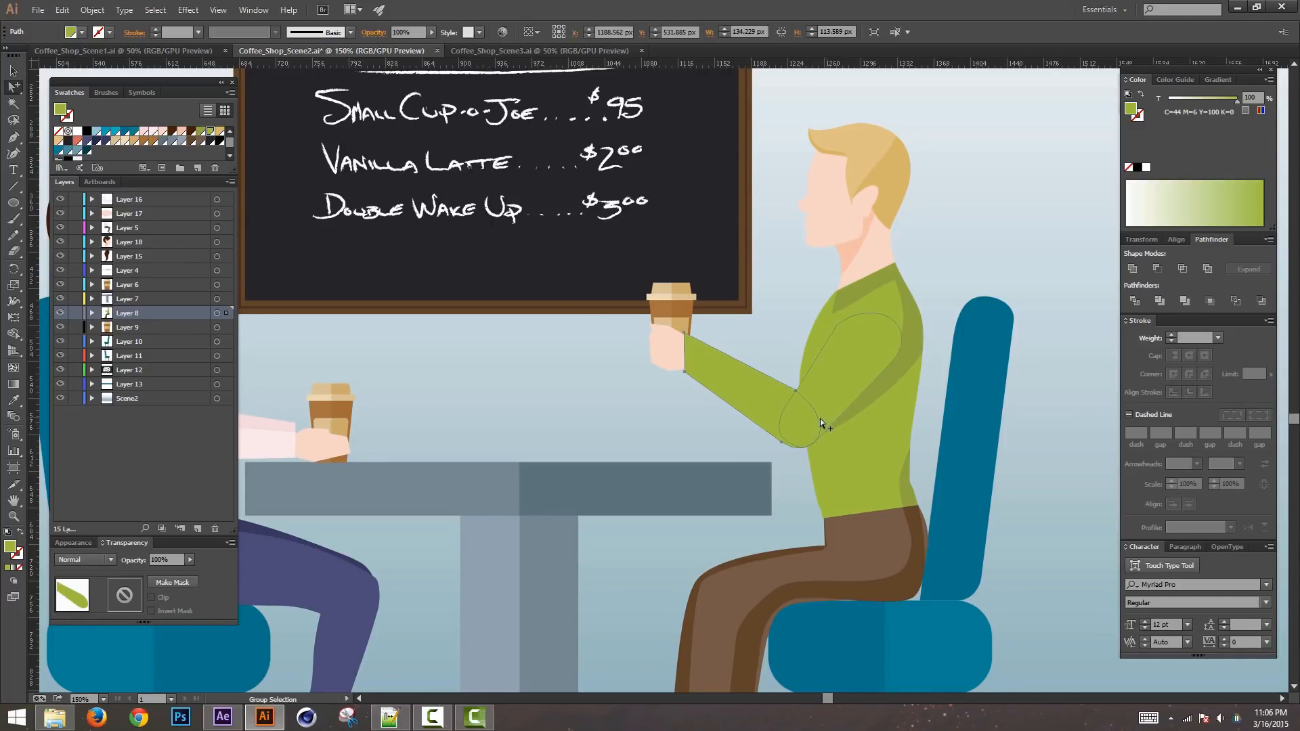
{"action": "left_click", "coordinate": [15, 271]}
{"action": "left_click", "coordinate": [815, 439]}
{"action": "left_click", "coordinate": [805, 415]}
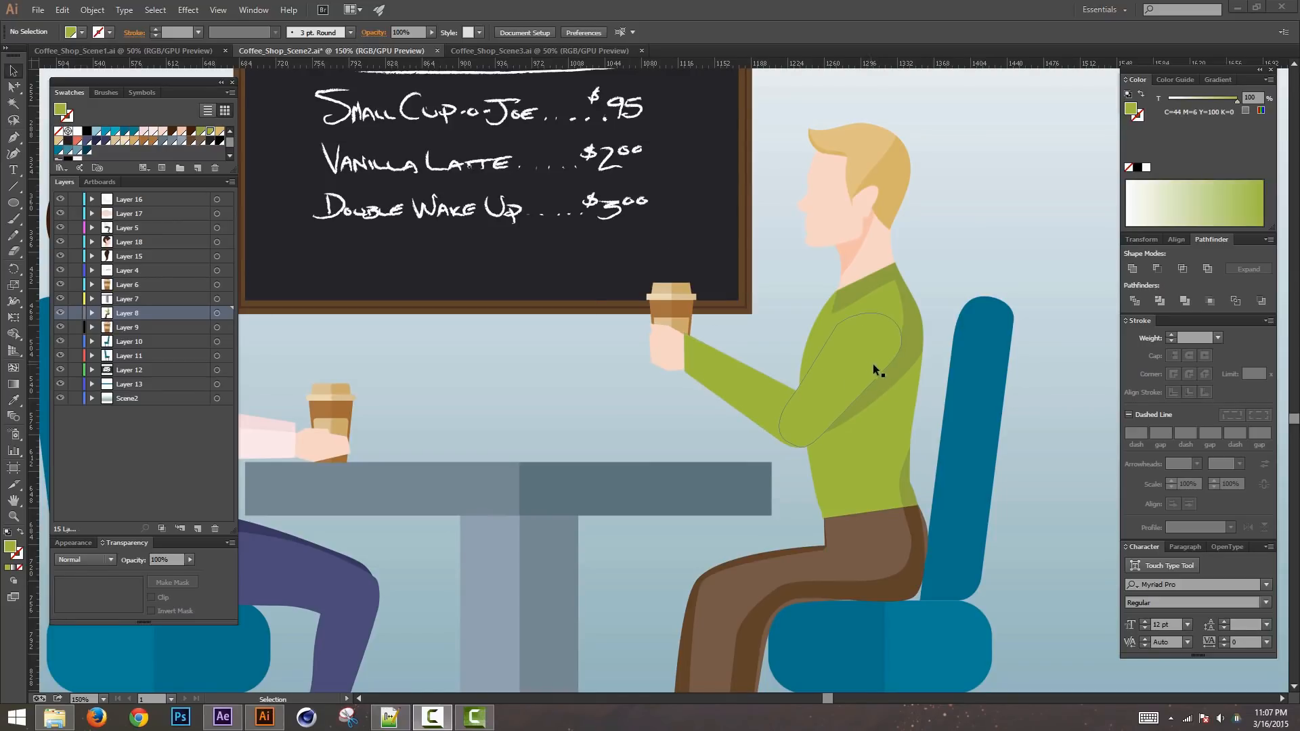
Step: Select the man's forearm sleeve path on its own and expand Layer 8 and its group to list the individual paths
{"action": "left_click", "coordinate": [823, 431]}
{"action": "left_click", "coordinate": [745, 375]}
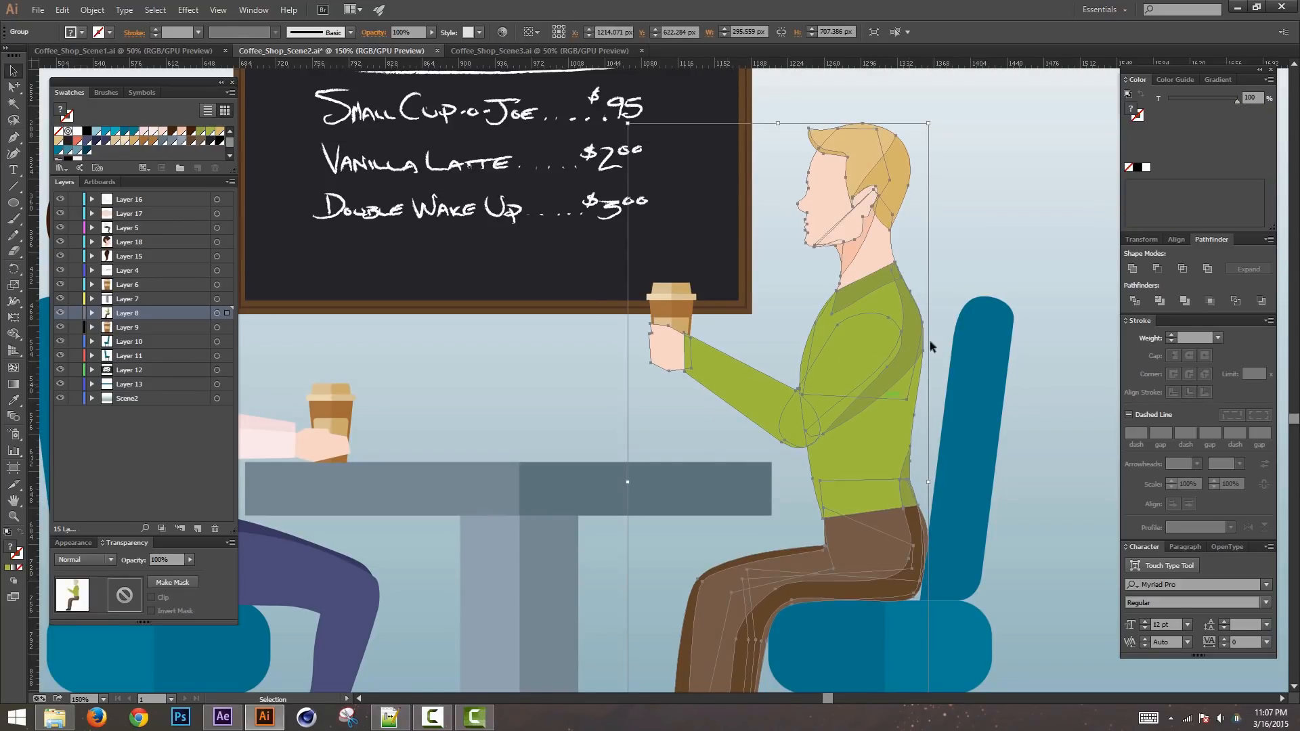
{"action": "left_click", "coordinate": [1060, 221]}
{"action": "key", "text": "a"}
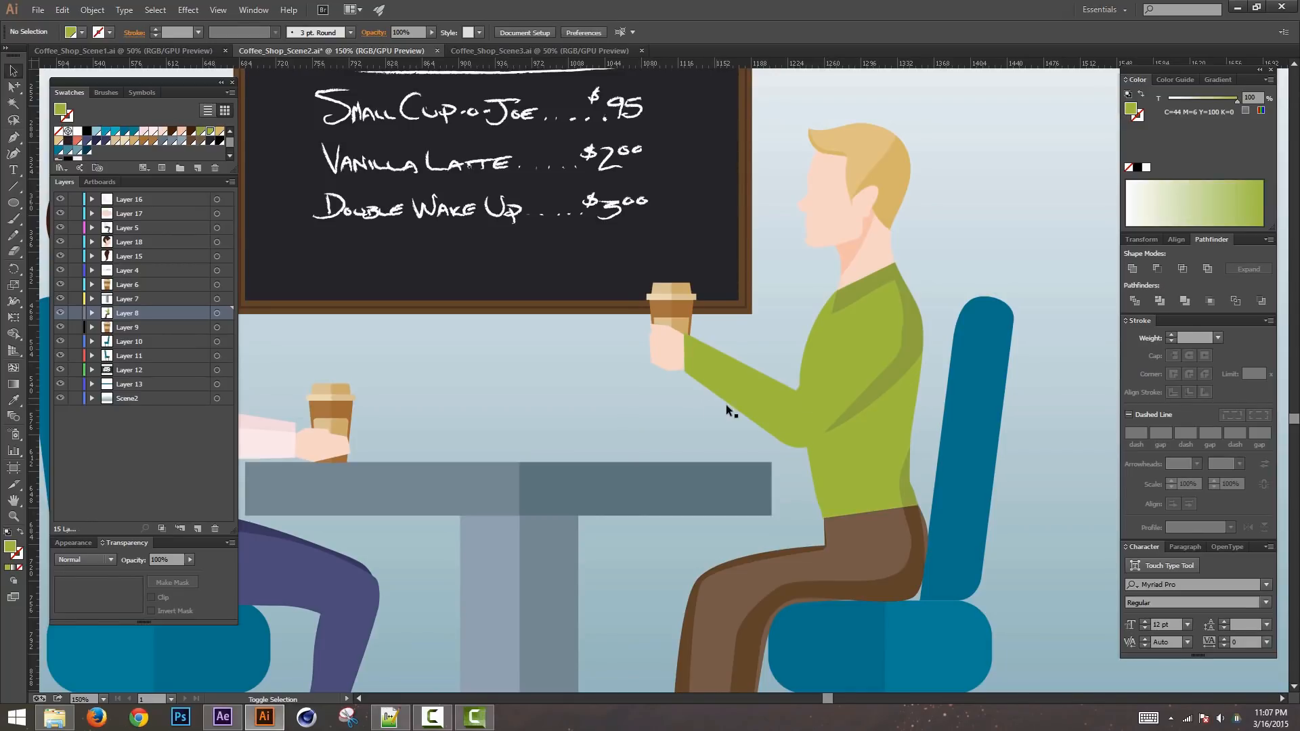
{"action": "left_click", "coordinate": [819, 435]}
{"action": "left_click", "coordinate": [828, 435]}
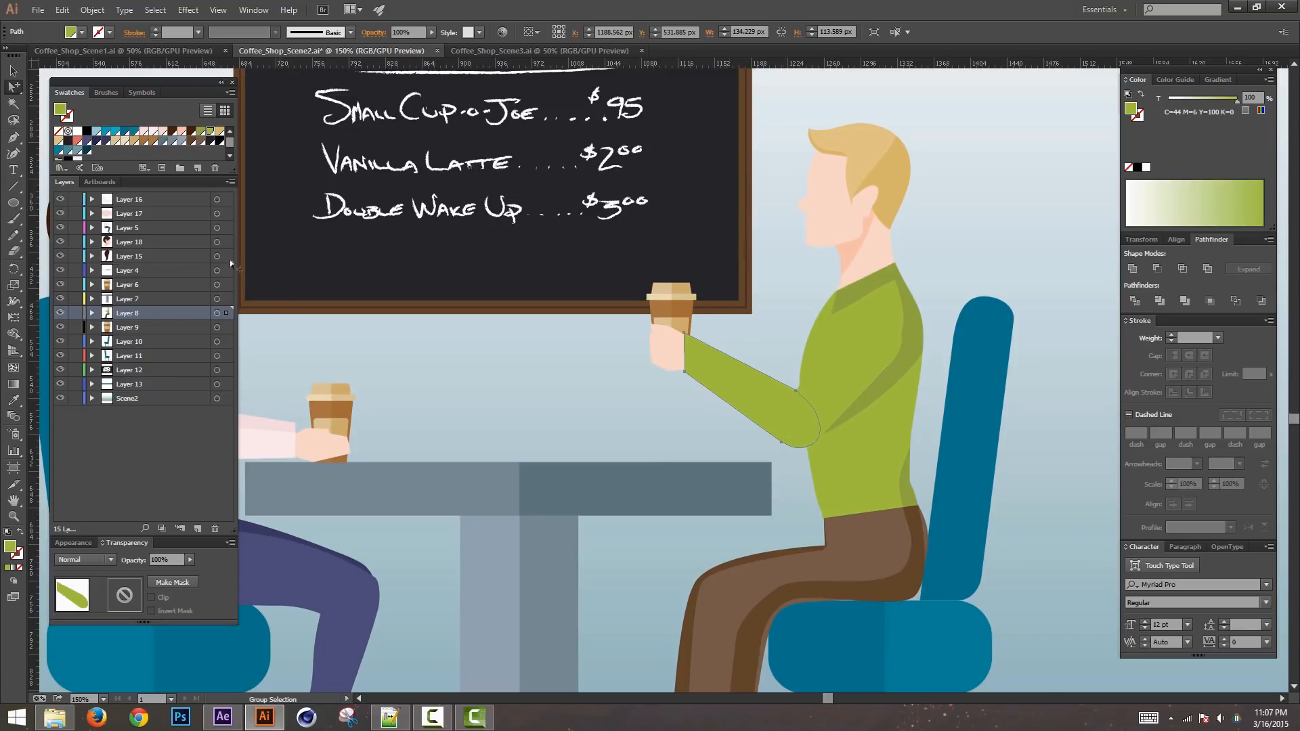
{"action": "left_click", "coordinate": [93, 314]}
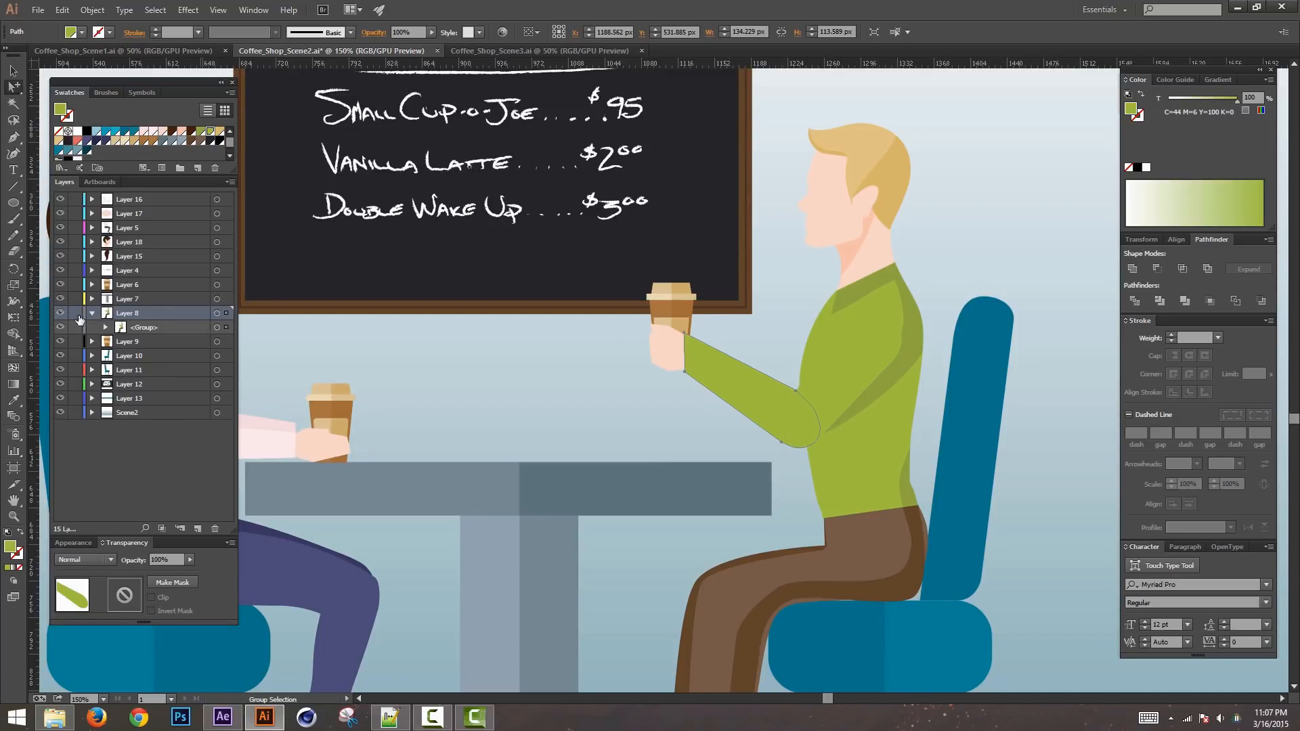
{"action": "left_click", "coordinate": [105, 328]}
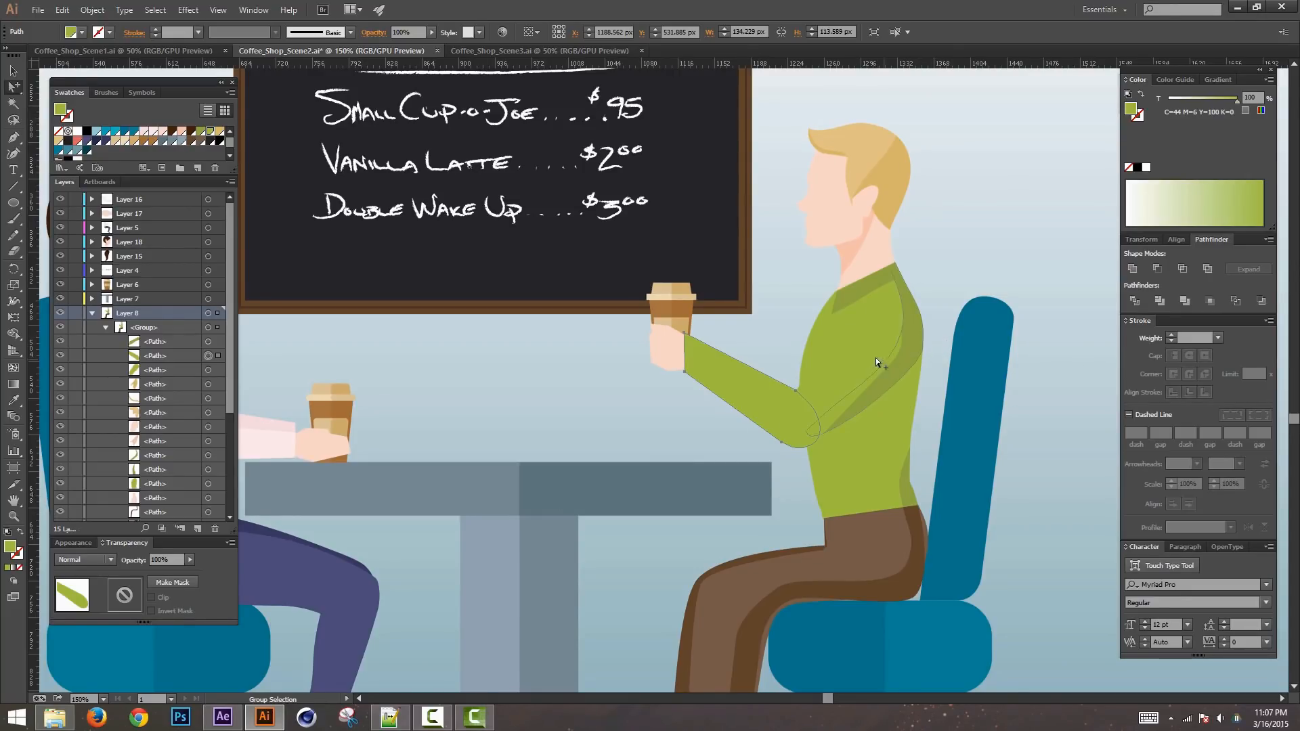
Step: Group the man's head, neck and upper chest shapes and move the group onto a new layer directly below Layer 8
{"action": "left_click", "coordinate": [855, 253]}
{"action": "key", "text": "ctrl+g"}
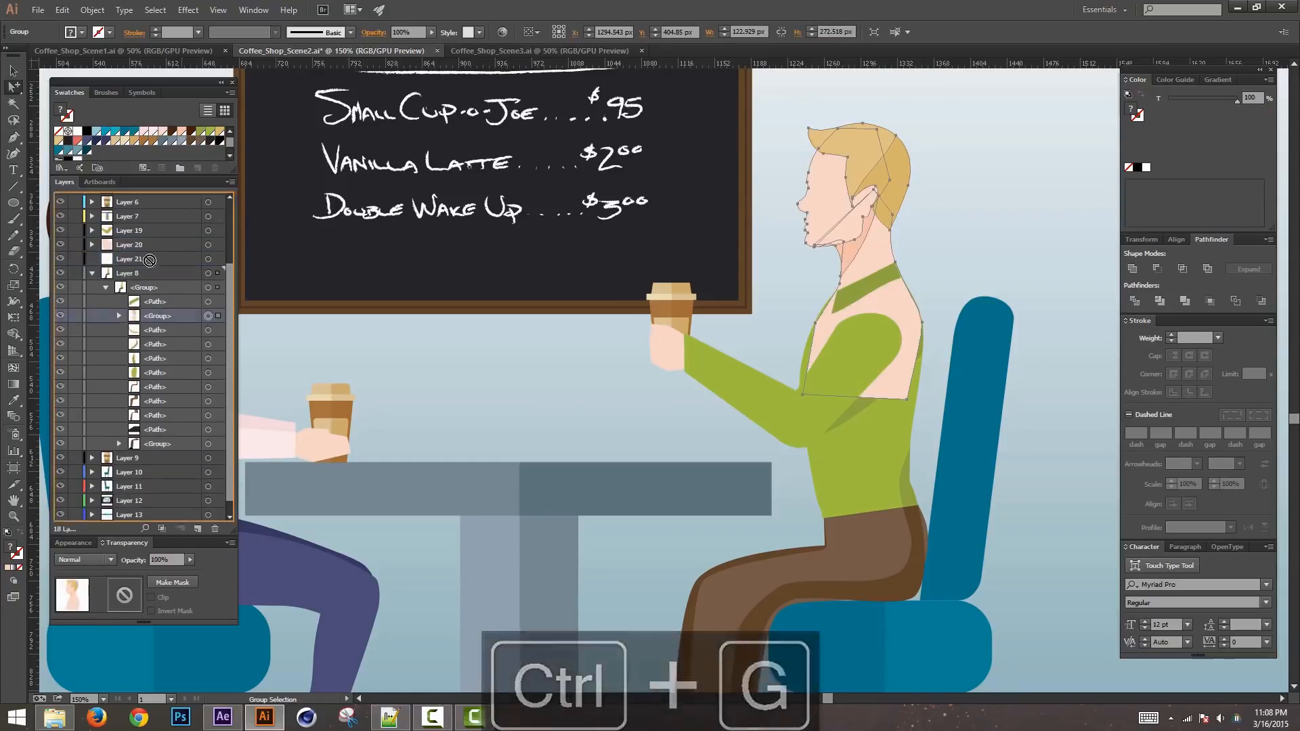
{"action": "key", "text": "v"}
{"action": "left_click", "coordinate": [554, 400]}
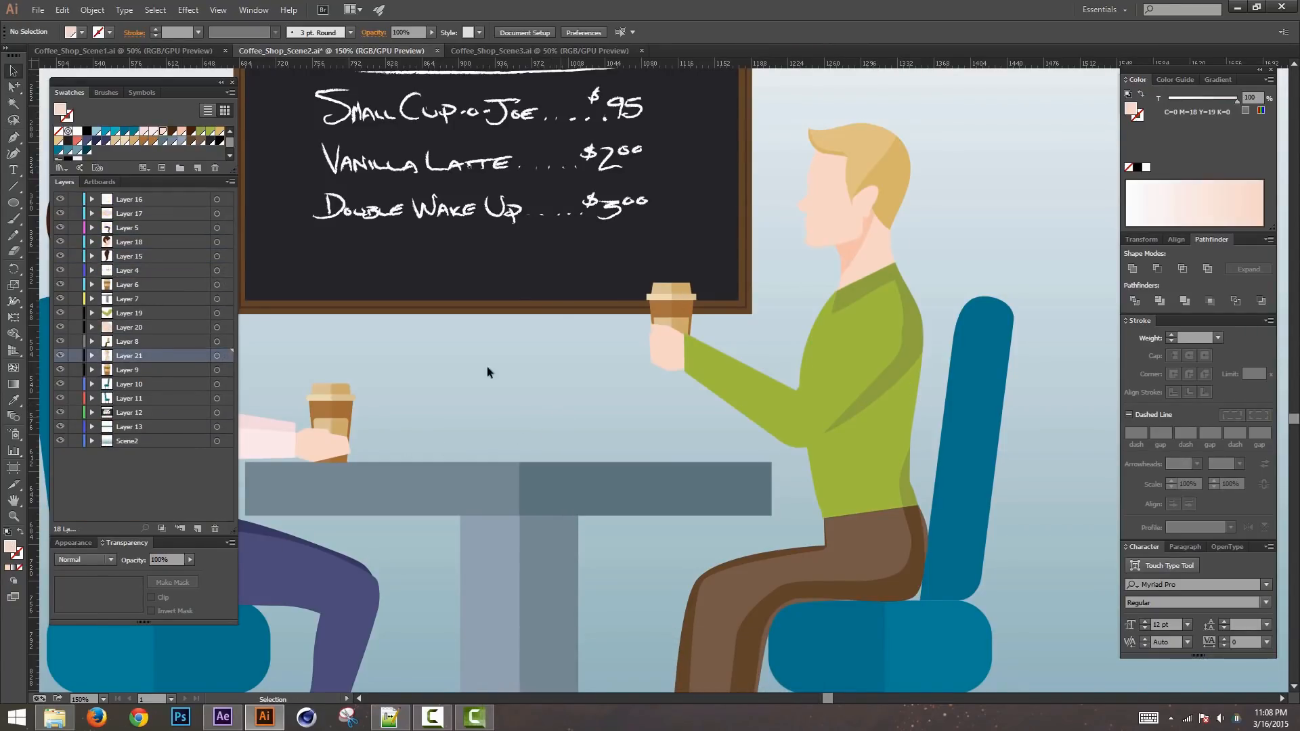
Step: Check which artwork is on Layer 19 by hiding and showing that layer
{"action": "key", "text": "space"}
{"action": "left_click_drag", "start_coordinate": [531, 388], "coordinate": [682, 338]}
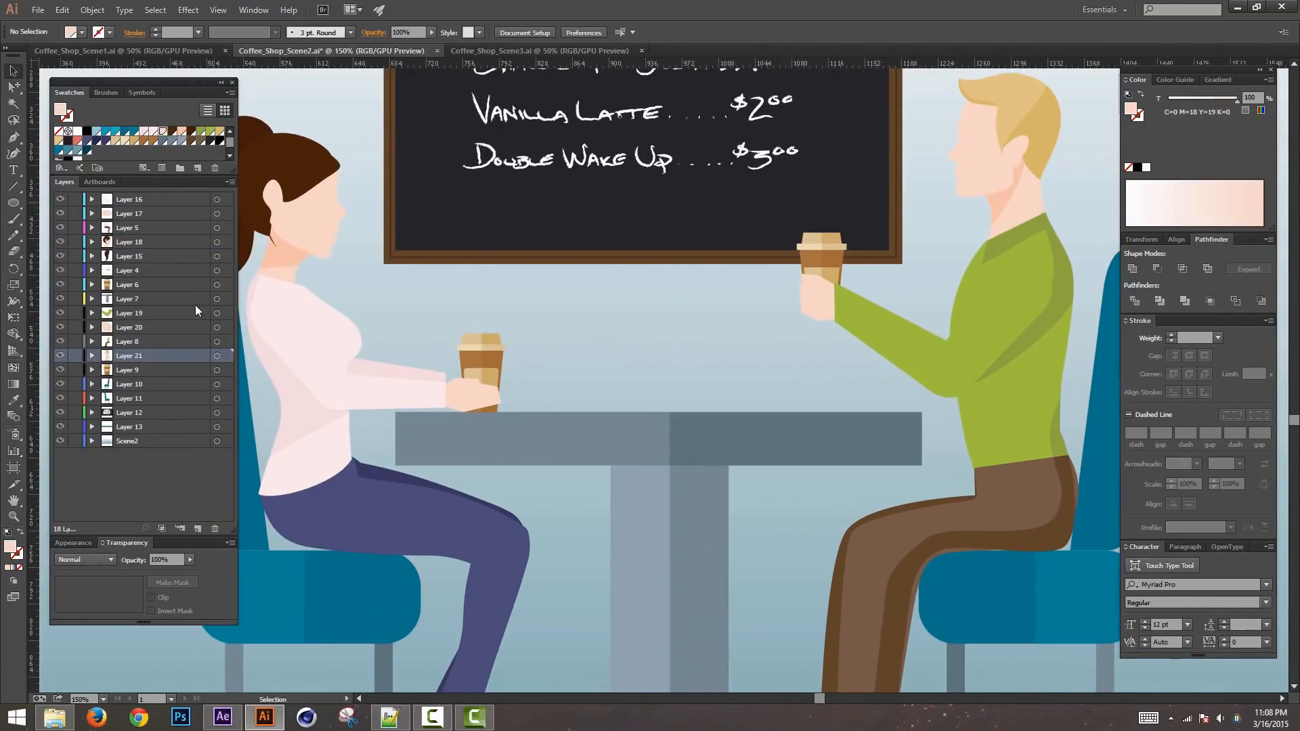
{"action": "left_click", "coordinate": [60, 313]}
{"action": "left_click", "coordinate": [60, 313]}
{"action": "left_click", "coordinate": [60, 312]}
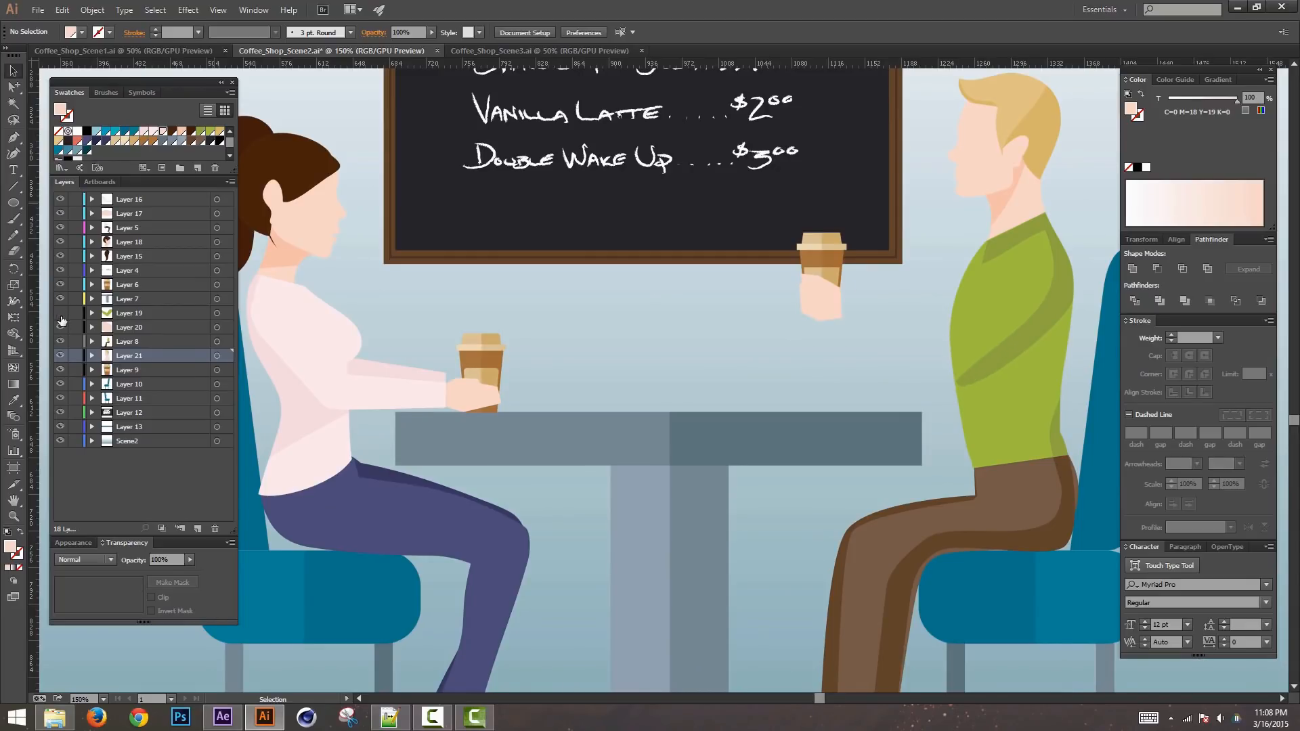
{"action": "left_click", "coordinate": [60, 313]}
Step: Move the dark green shadow path behind the man's arm from Layer 8's group into the arm group on Layer 19
{"action": "left_click", "coordinate": [91, 313]}
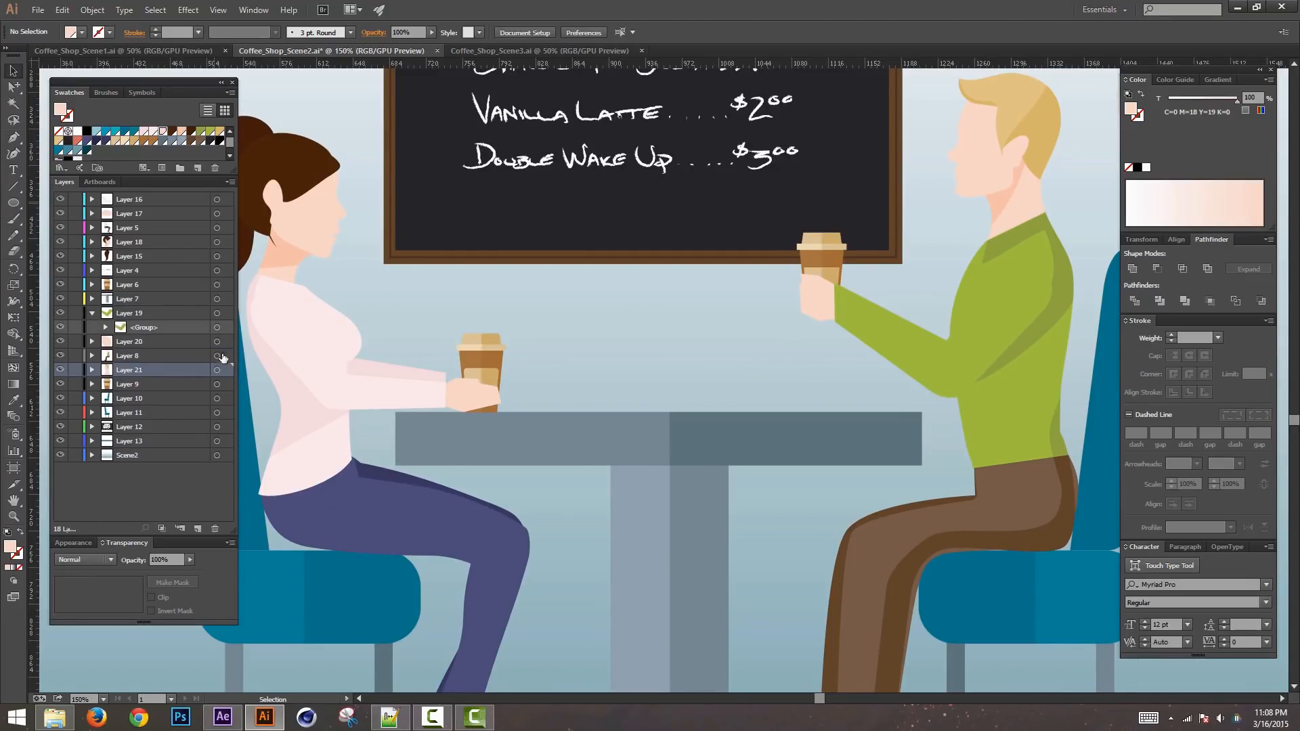
{"action": "left_click", "coordinate": [91, 355]}
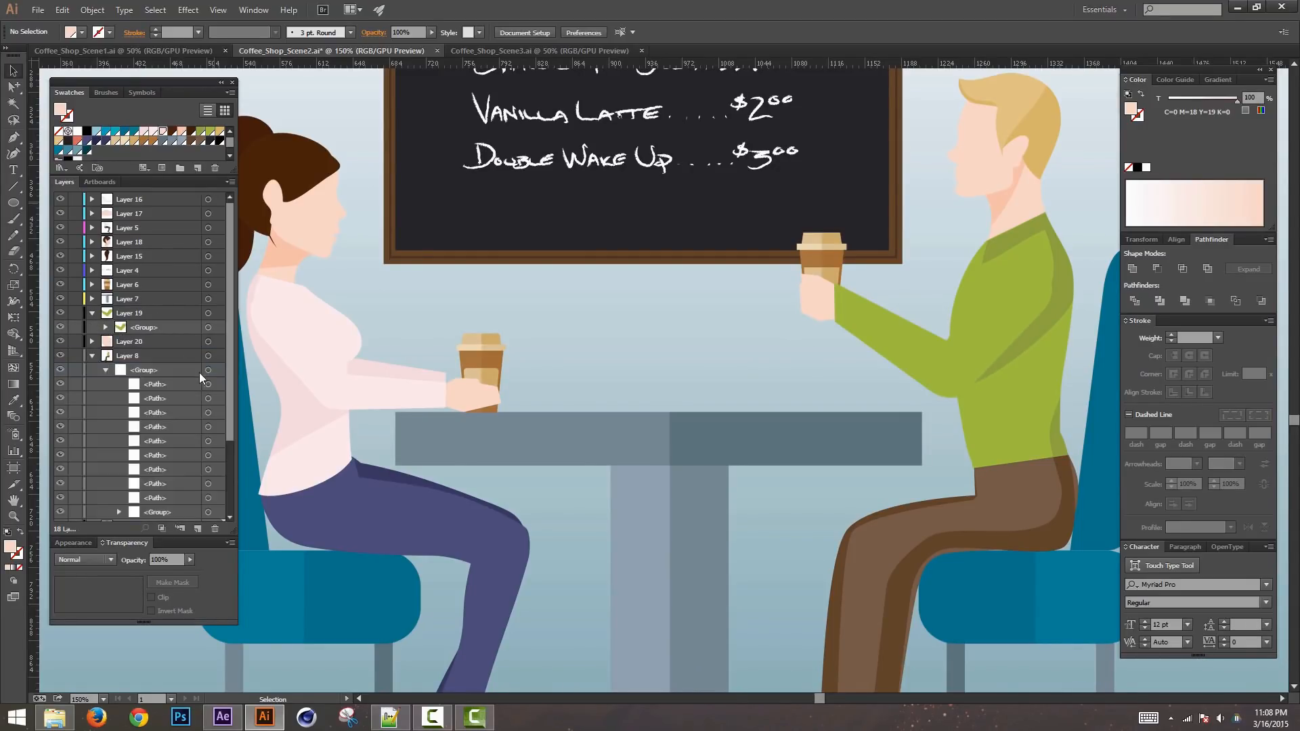
{"action": "scroll", "coordinate": [229, 383], "scroll_direction": "down", "scroll_amount": 2}
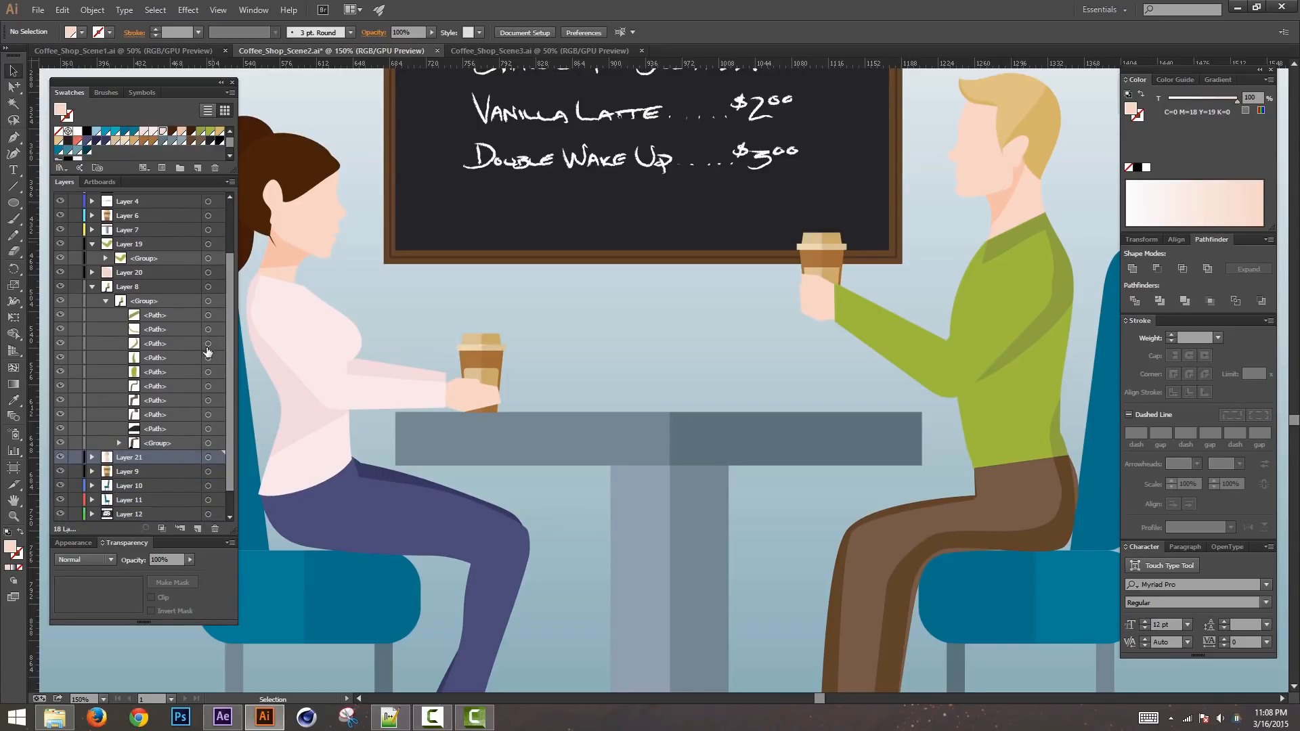
{"action": "left_click", "coordinate": [208, 343]}
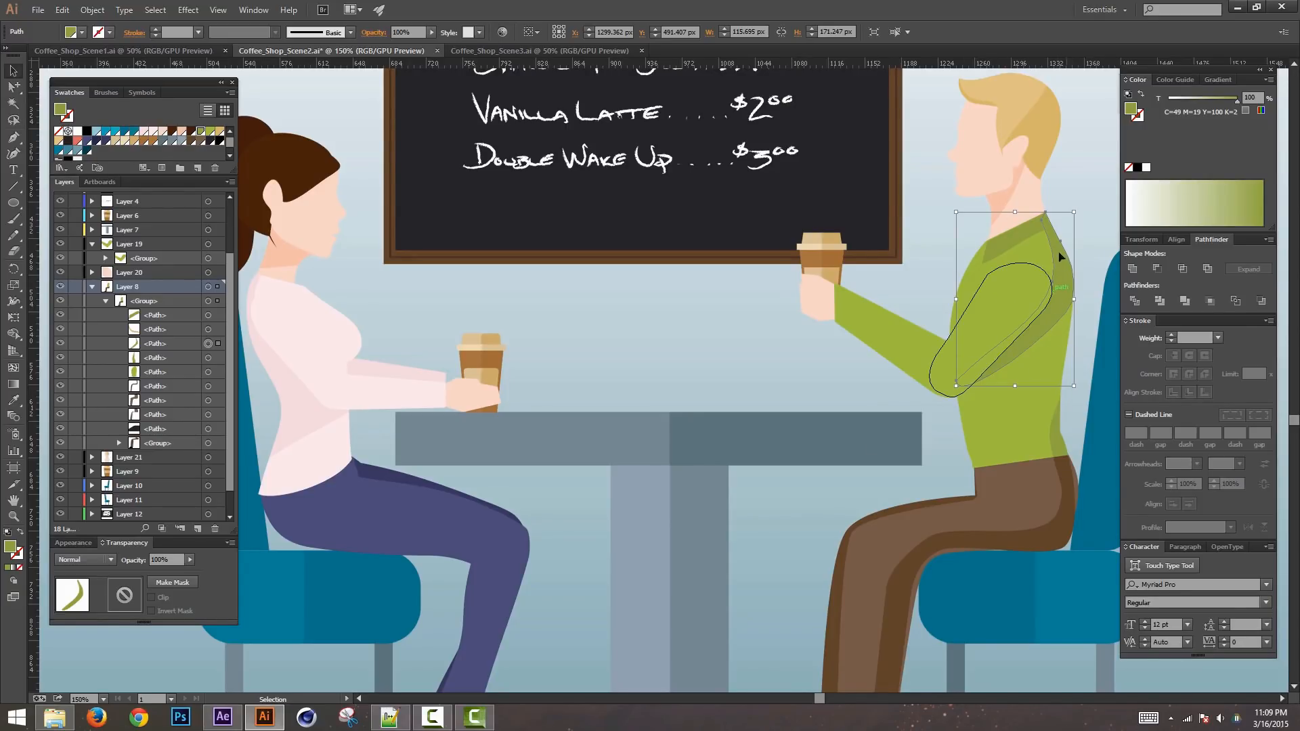
{"action": "left_click_drag", "start_coordinate": [169, 346], "coordinate": [166, 310]}
{"action": "left_click", "coordinate": [106, 258]}
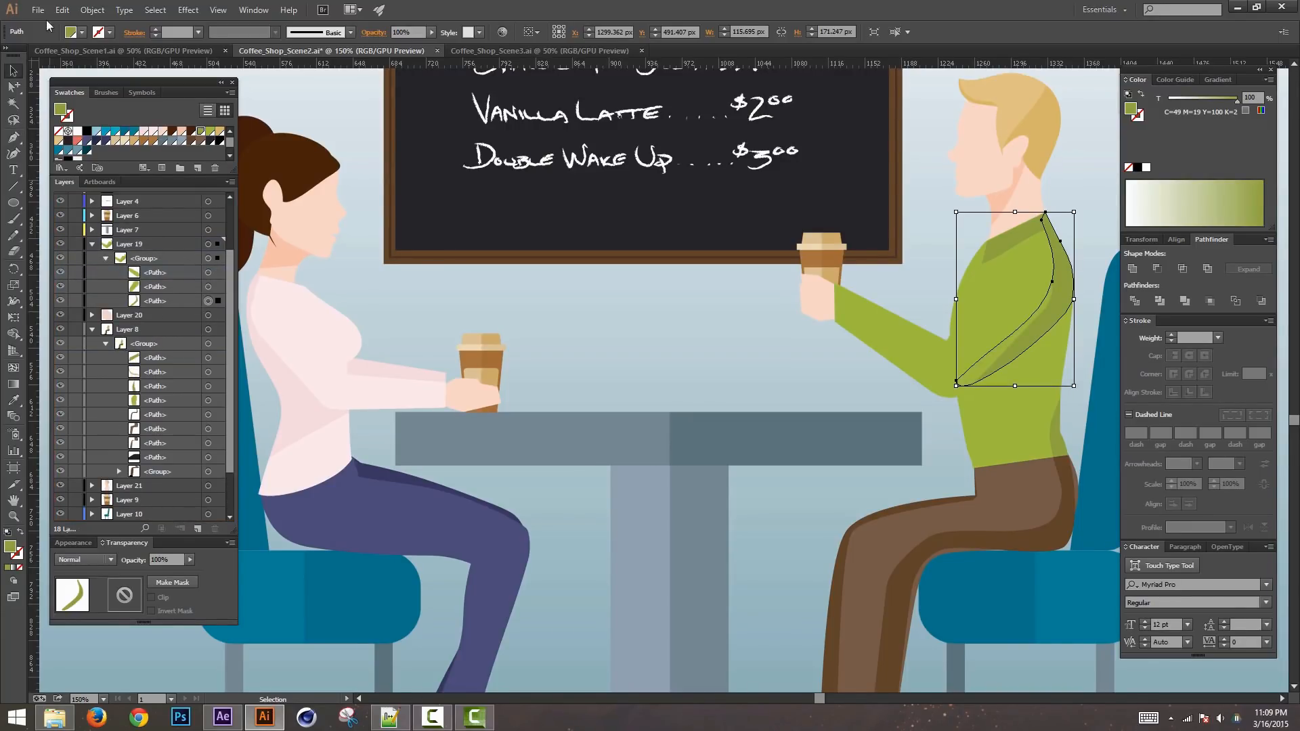
Step: Collapse Layer 19 and Layer 8, and select all the artwork on Layer 19
{"action": "left_click", "coordinate": [106, 258]}
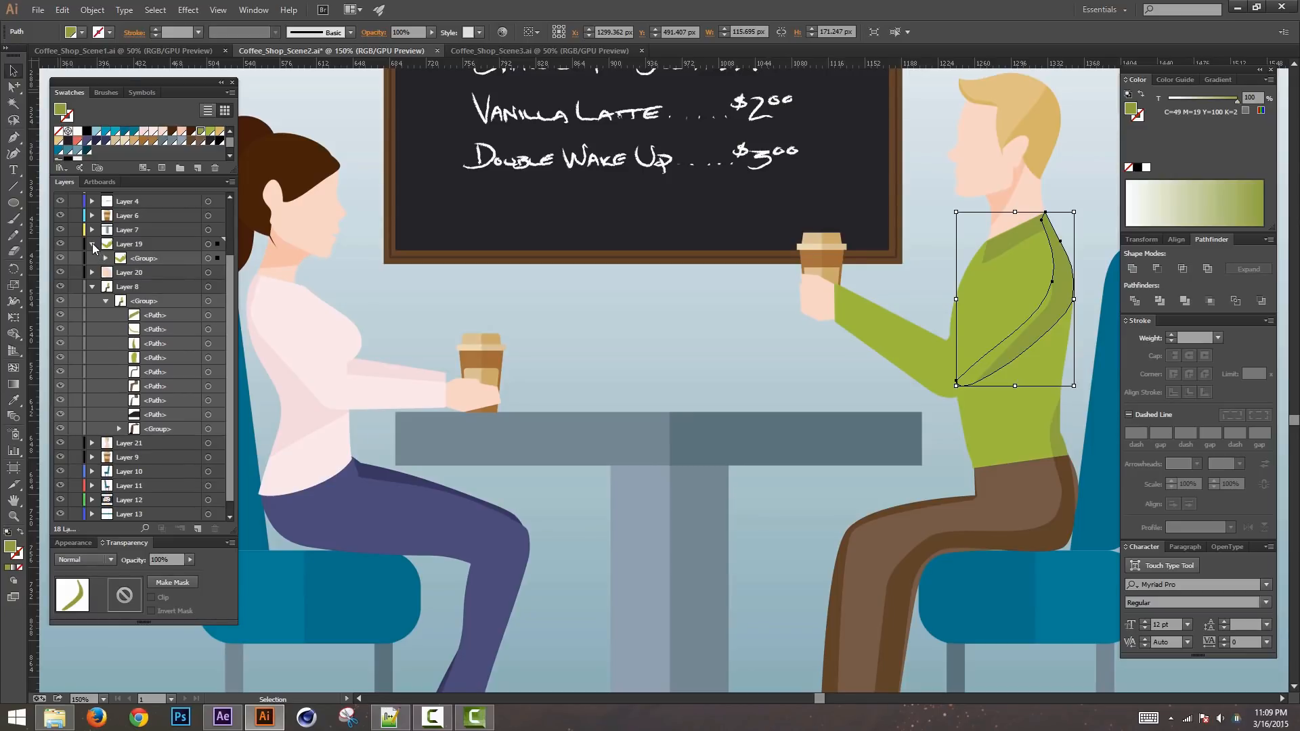
{"action": "left_click", "coordinate": [92, 244]}
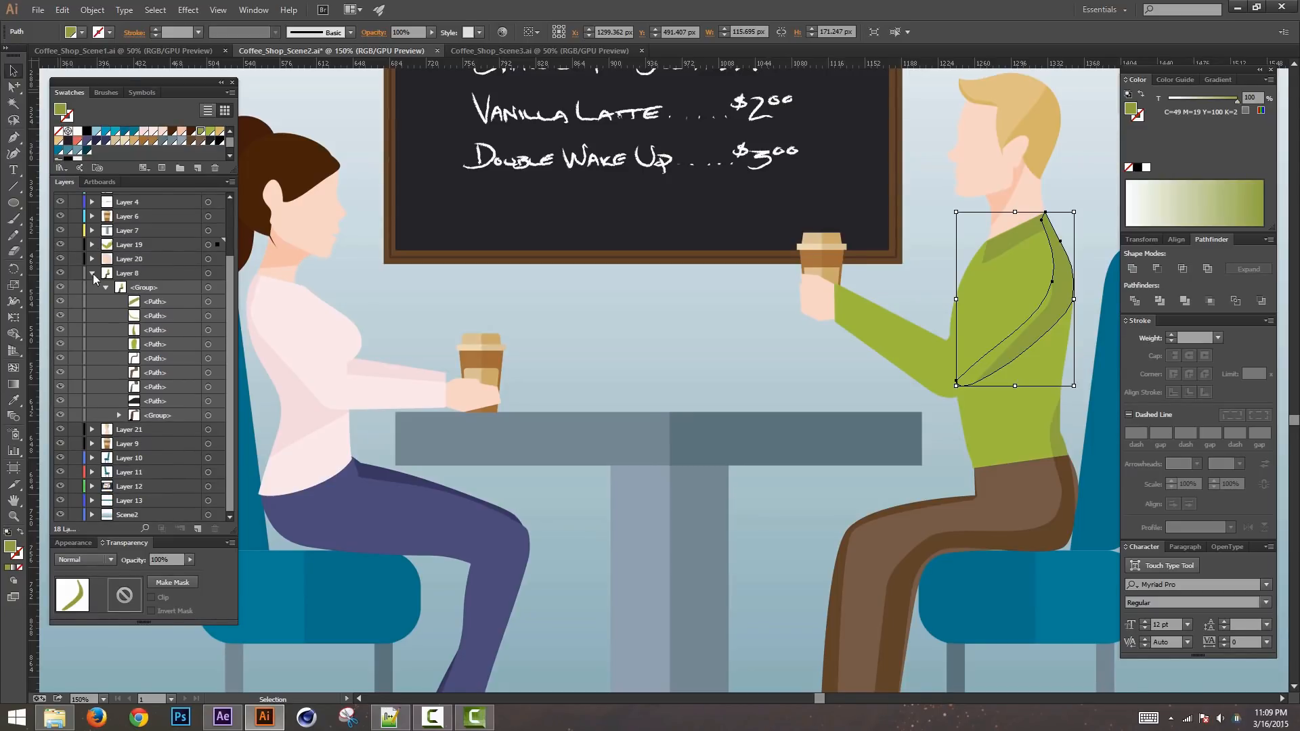
{"action": "left_click", "coordinate": [93, 273]}
{"action": "left_click", "coordinate": [217, 314]}
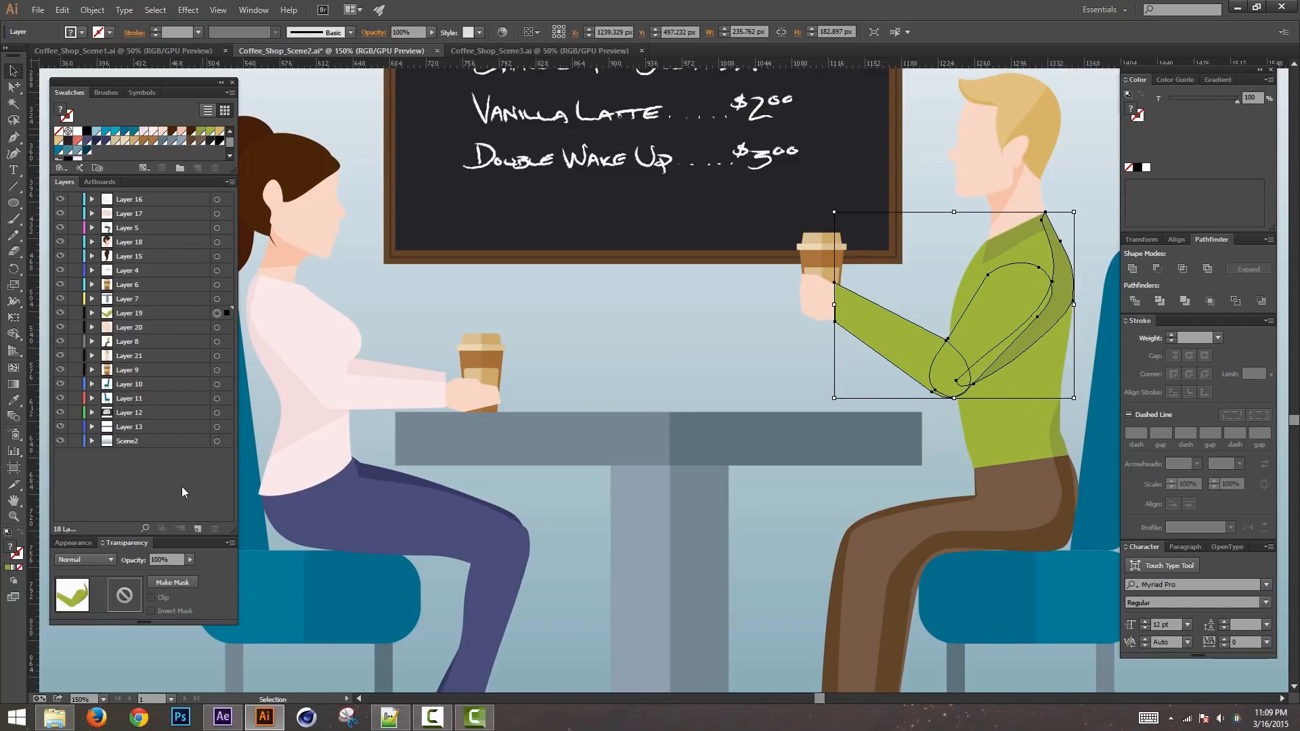
Step: Save Coffee_Shop_Scene2.ai and look over the layered scene
{"action": "left_click_drag", "start_coordinate": [675, 354], "coordinate": [695, 486]}
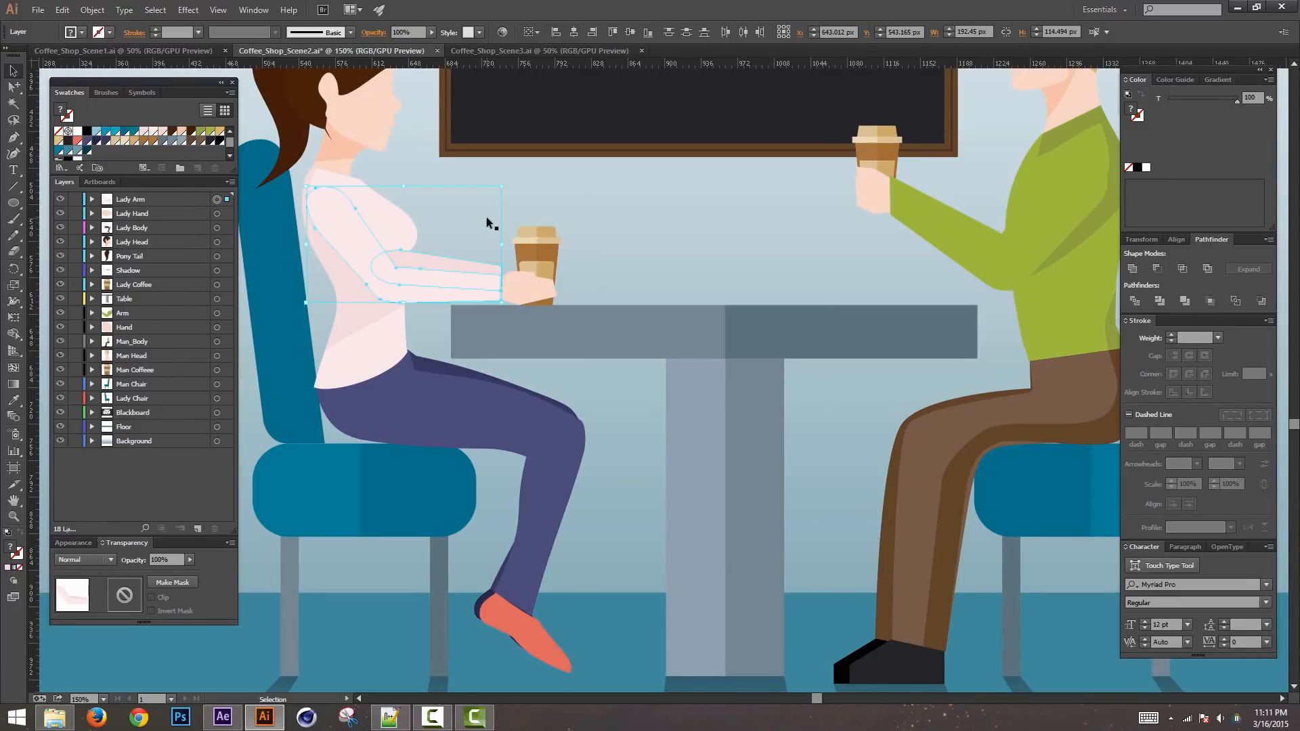
{"action": "key", "text": "ctrl+s"}
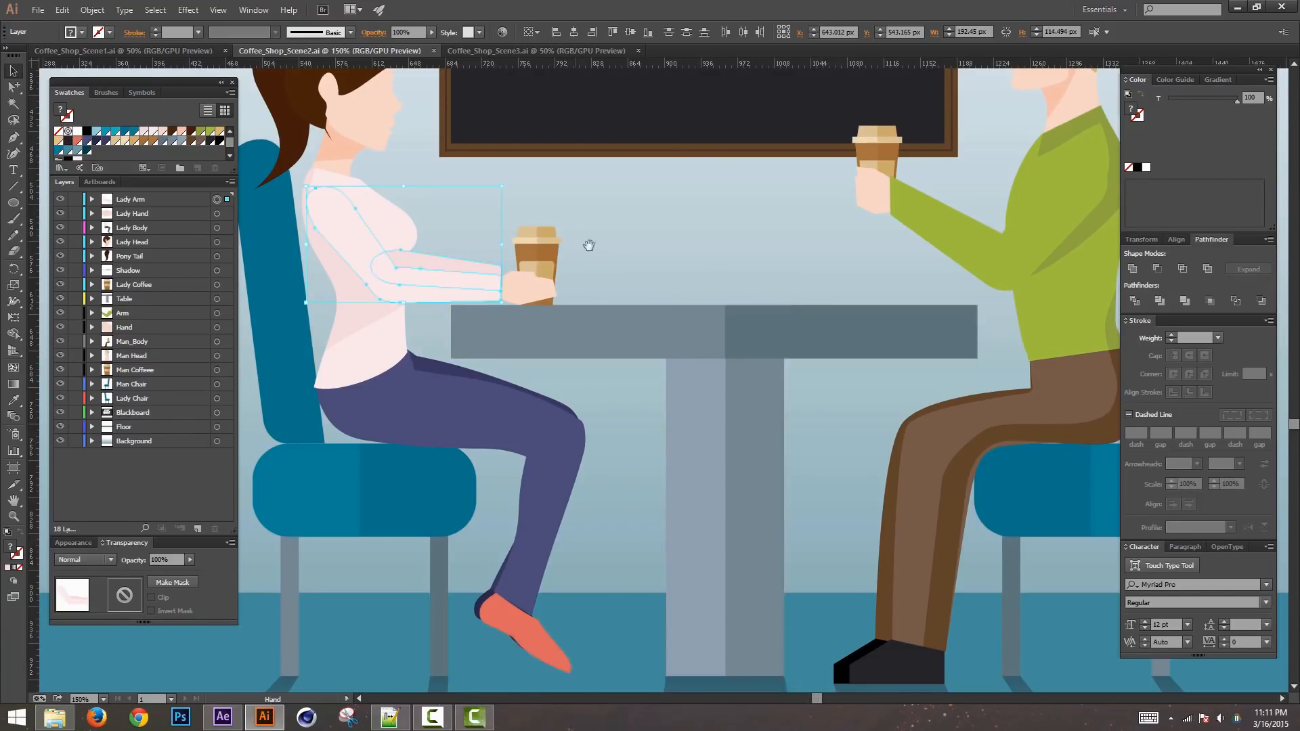
{"action": "left_click_drag", "start_coordinate": [589, 244], "coordinate": [626, 464]}
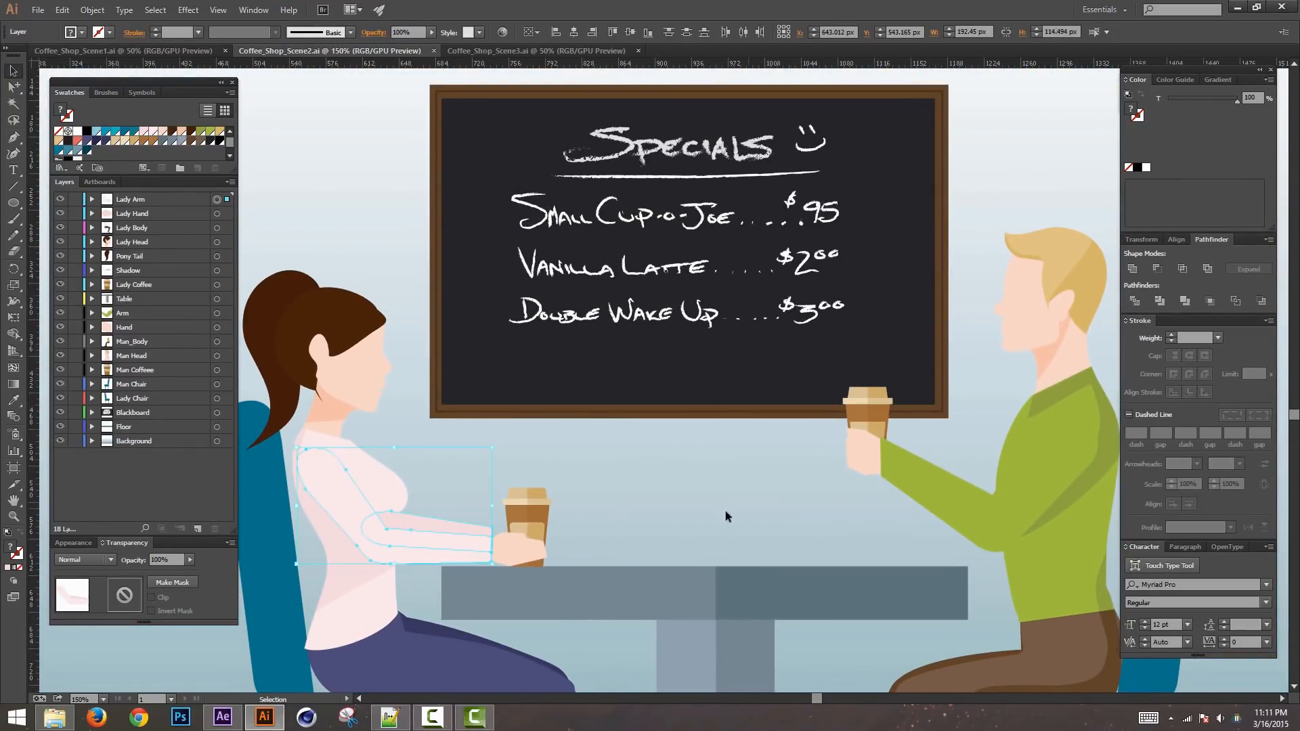
{"action": "scroll", "coordinate": [725, 516], "scroll_direction": "down", "scroll_amount": 5}
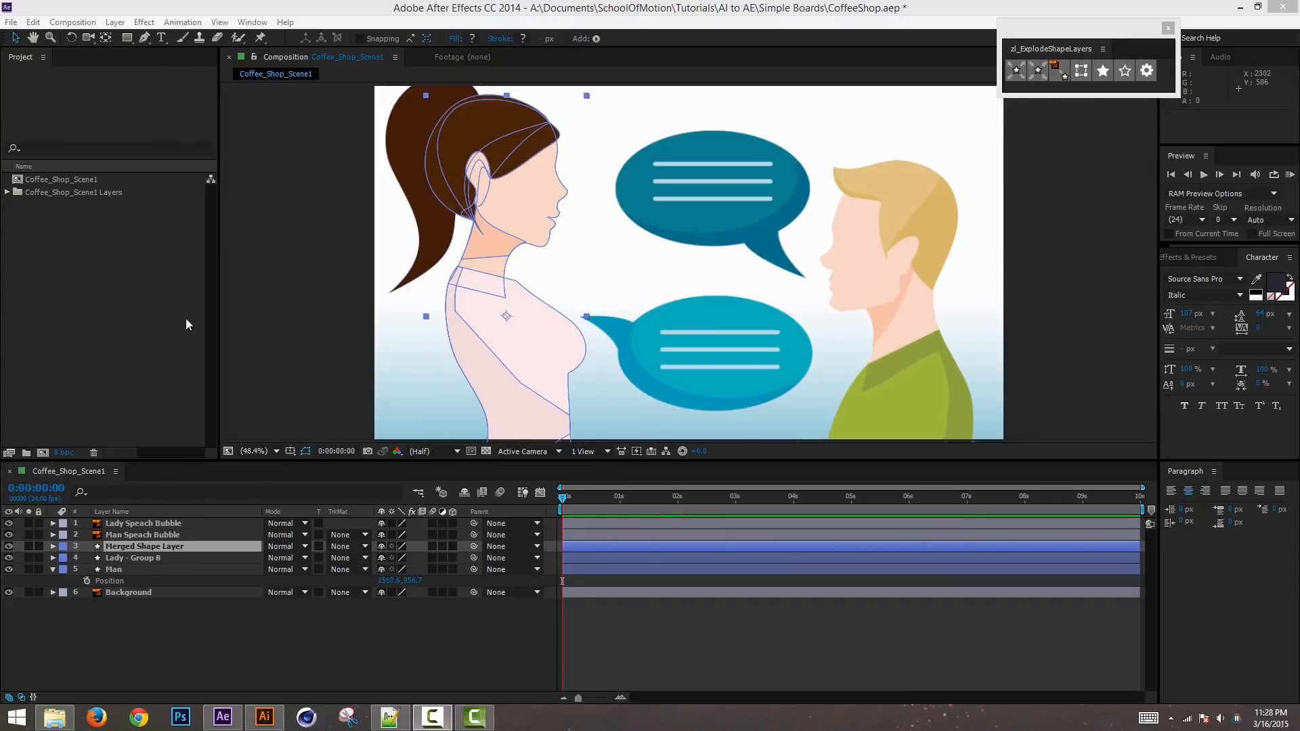
Step: Switch to After Effects and import Coffee_Shop_Scene2 as Composition - Retain Layer Sizes
{"action": "left_click", "coordinate": [131, 318]}
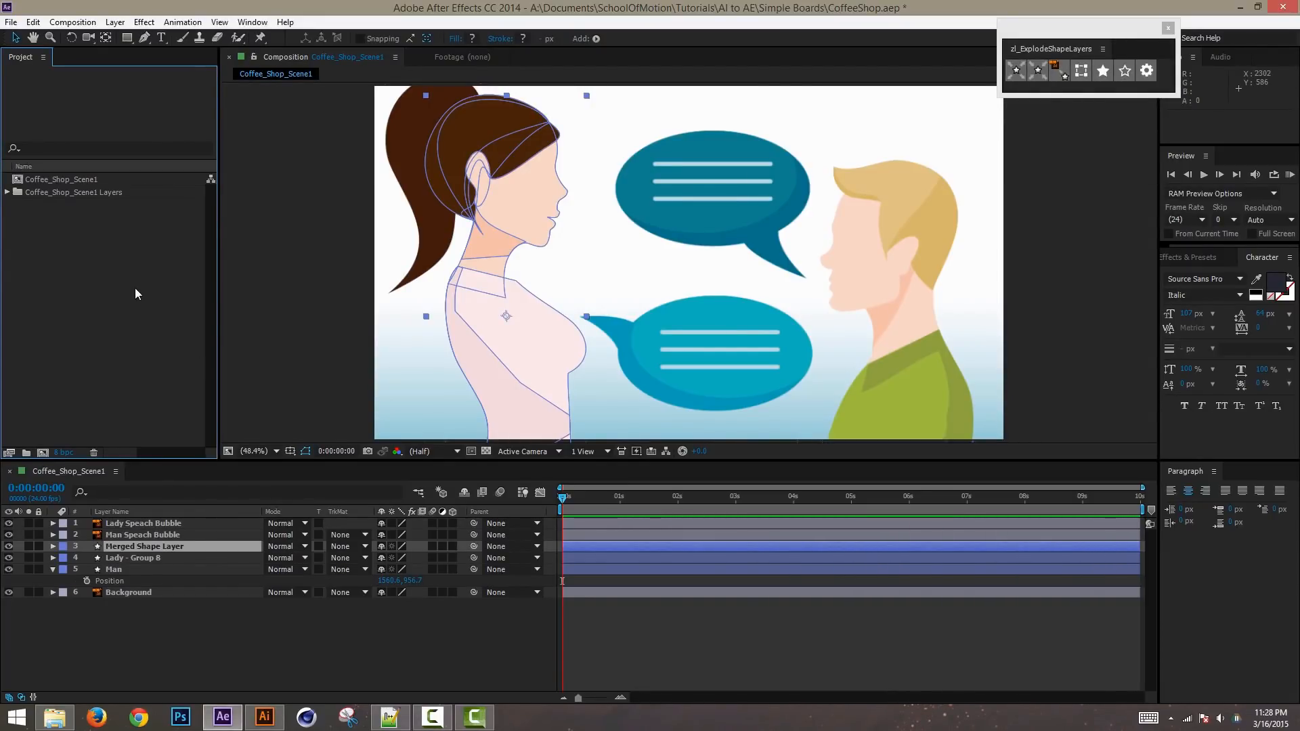
{"action": "key", "text": "ctrl+i"}
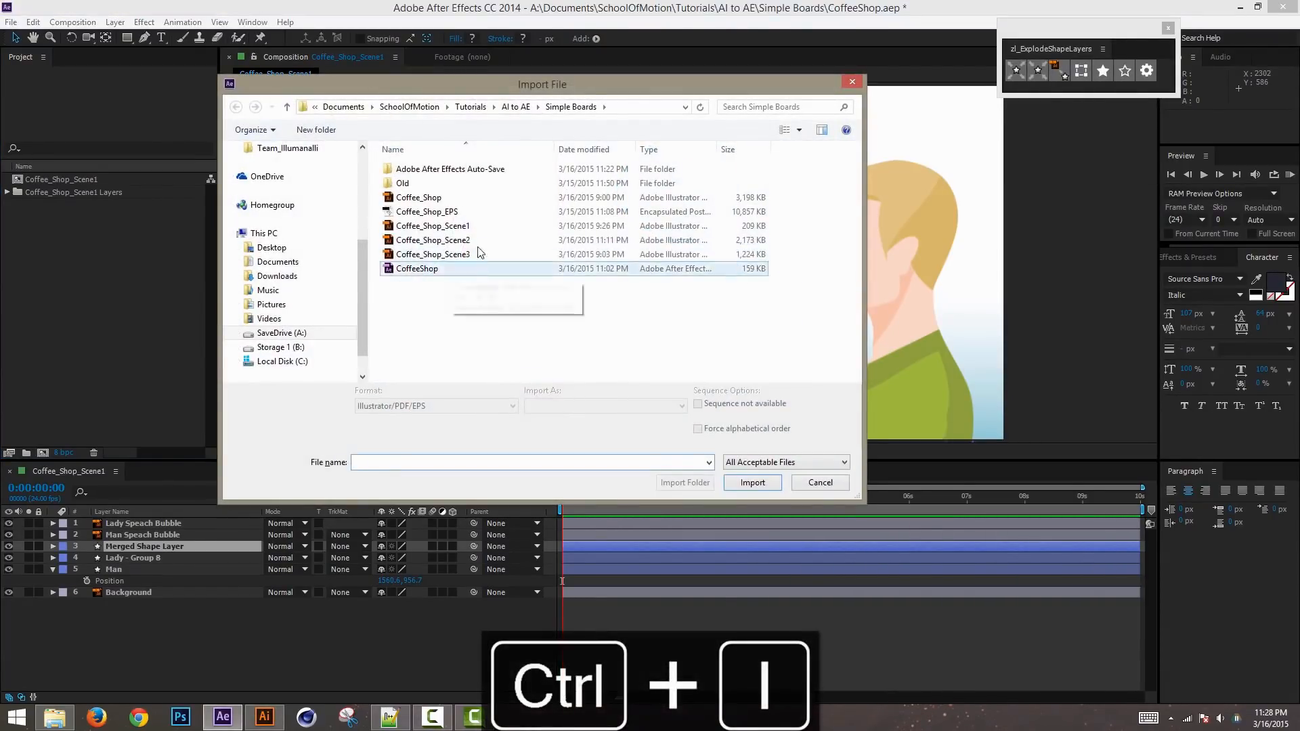
{"action": "left_click", "coordinate": [458, 240]}
{"action": "left_click", "coordinate": [626, 406]}
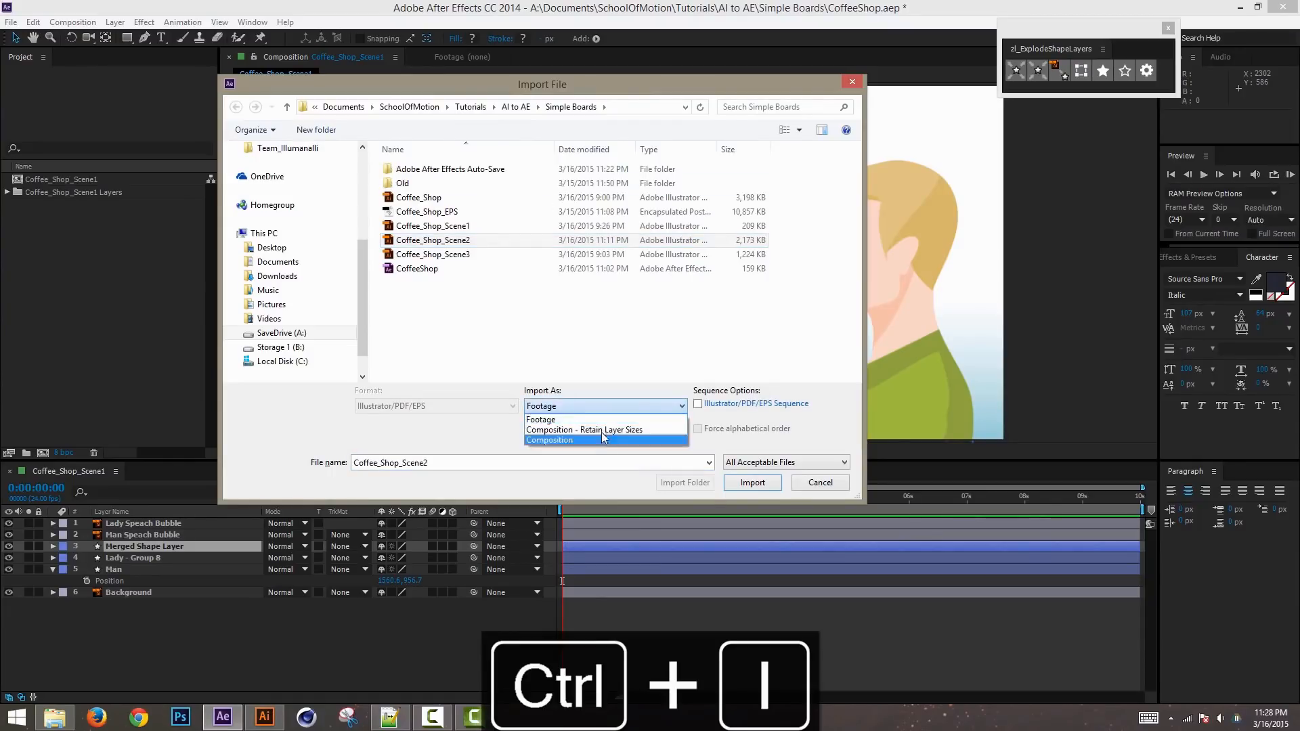
{"action": "left_click", "coordinate": [637, 439]}
{"action": "left_click", "coordinate": [753, 482]}
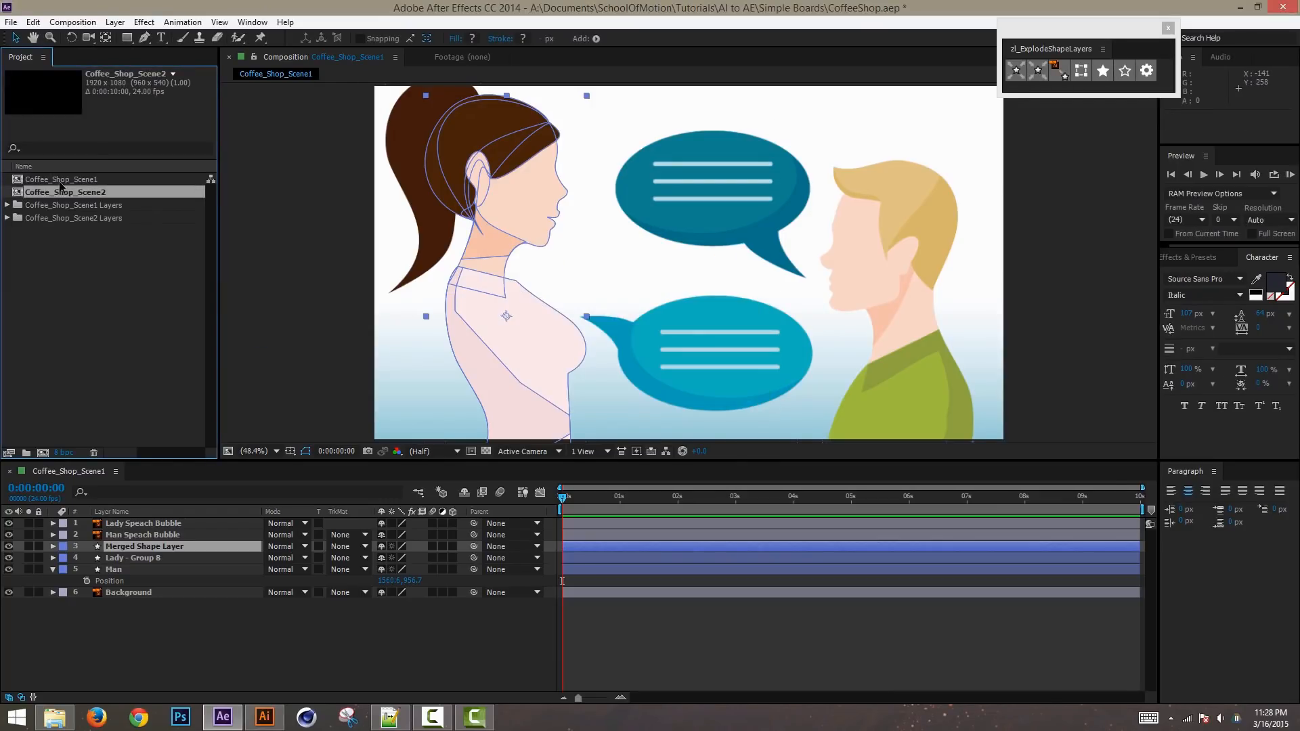
Step: Open the Coffee_Shop_Scene2 composition and enlarge the timeline to review its layer stack from Lady Arm to Background
{"action": "double_click", "coordinate": [74, 193]}
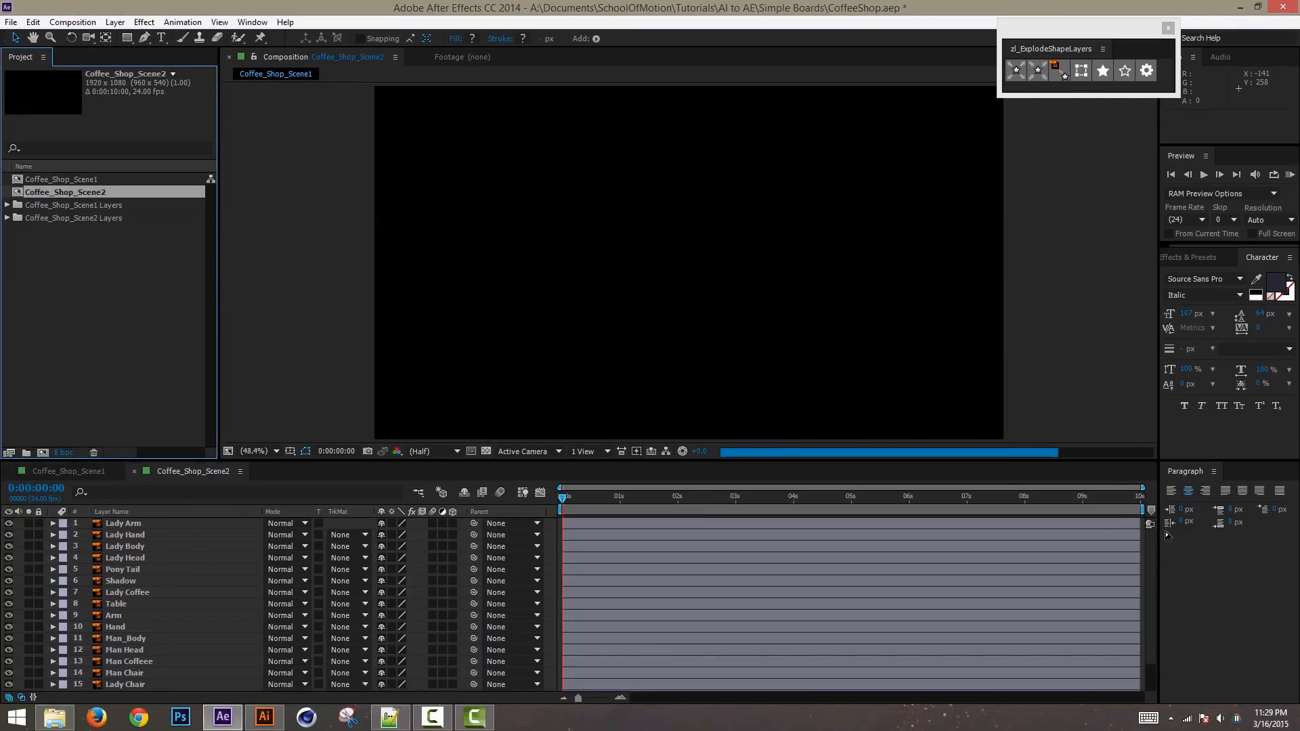
{"action": "left_click_drag", "start_coordinate": [1151, 536], "coordinate": [1120, 664]}
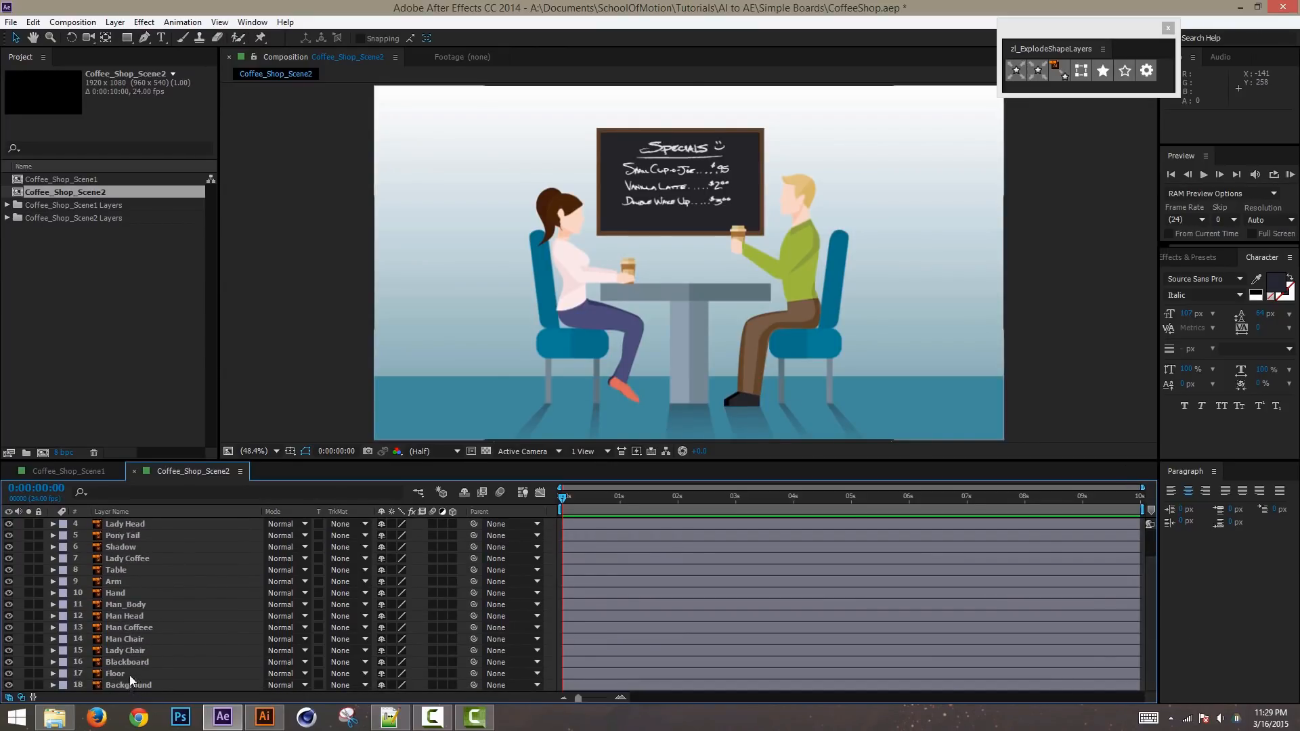
{"action": "left_click", "coordinate": [130, 683]}
{"action": "left_click", "coordinate": [138, 525]}
{"action": "scroll", "coordinate": [1144, 562], "scroll_direction": "up", "scroll_amount": 2}
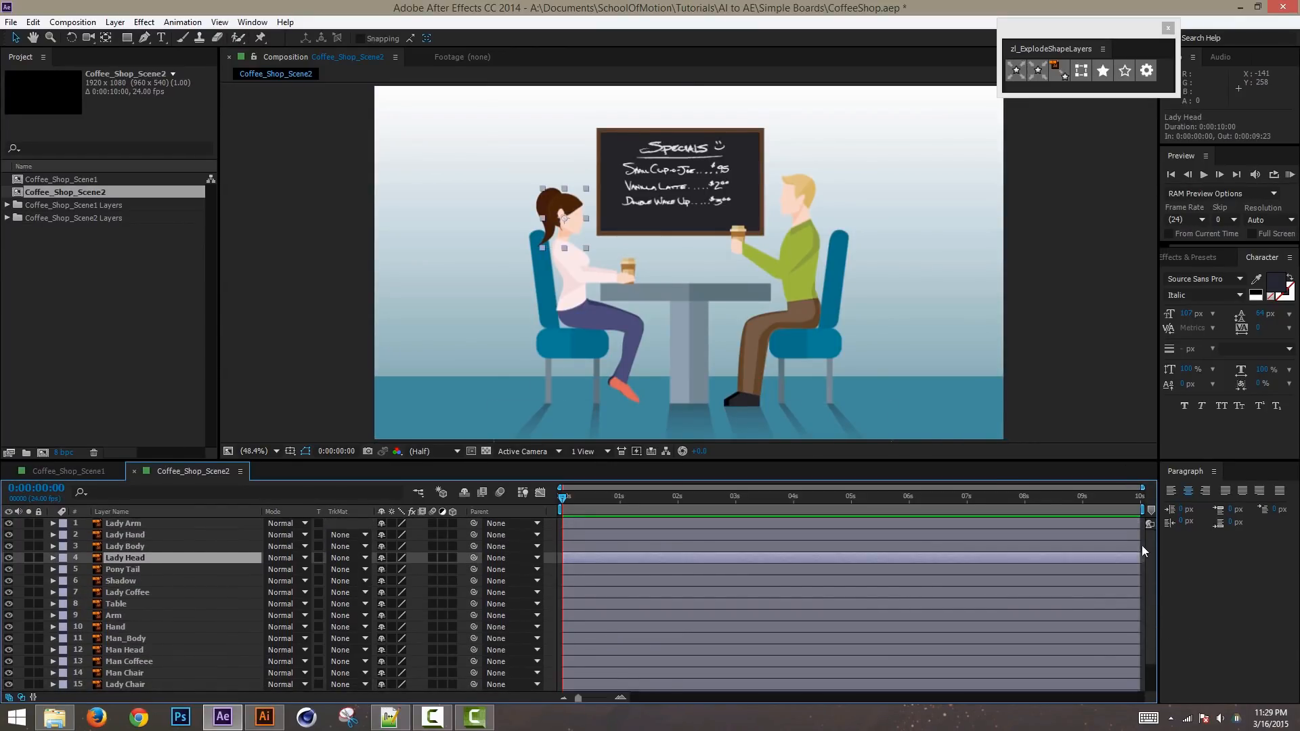
{"action": "left_click_drag", "start_coordinate": [459, 461], "coordinate": [458, 403]}
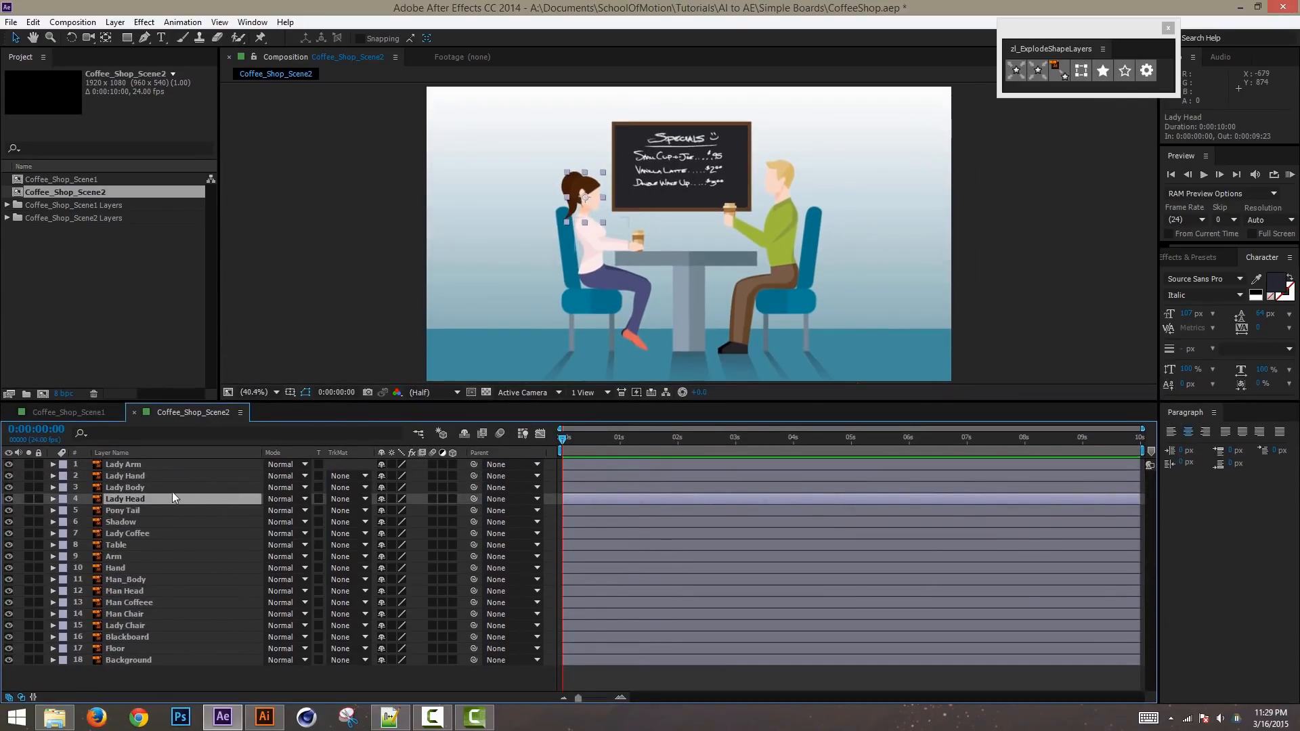
{"action": "left_click", "coordinate": [141, 463]}
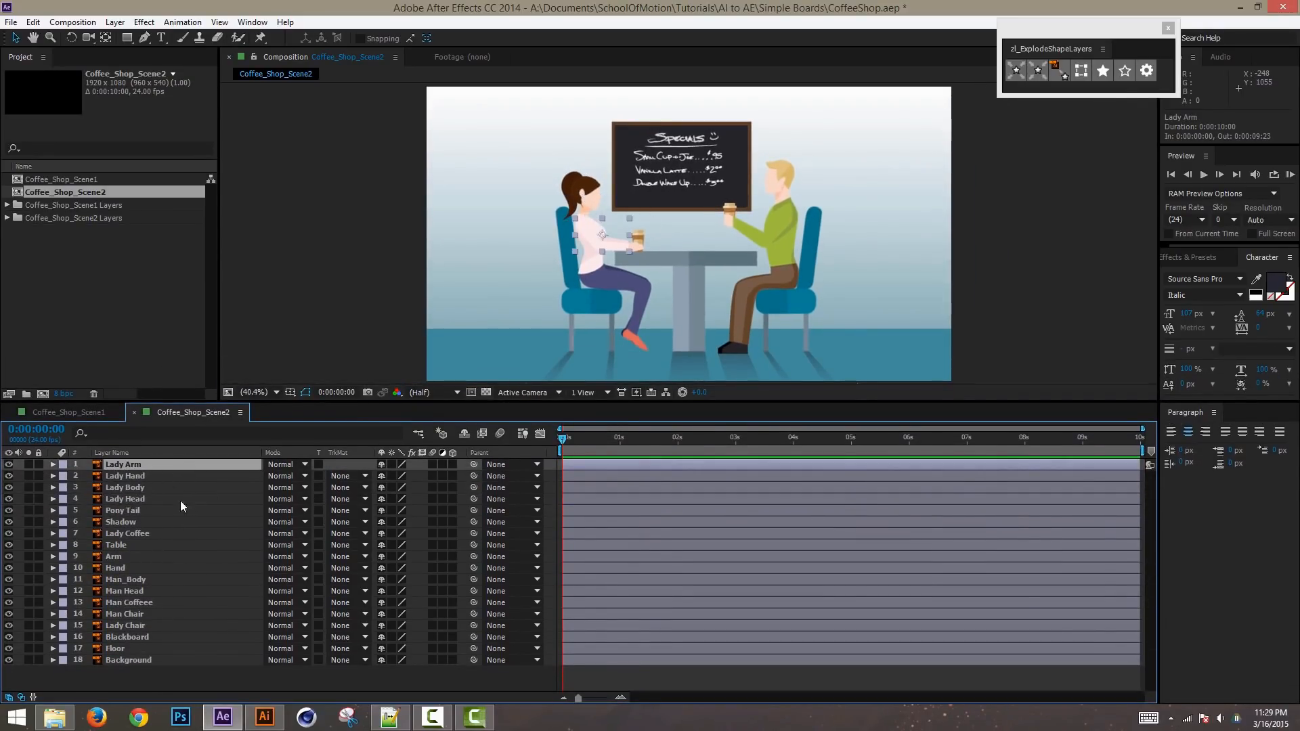
{"action": "left_click", "coordinate": [149, 659]}
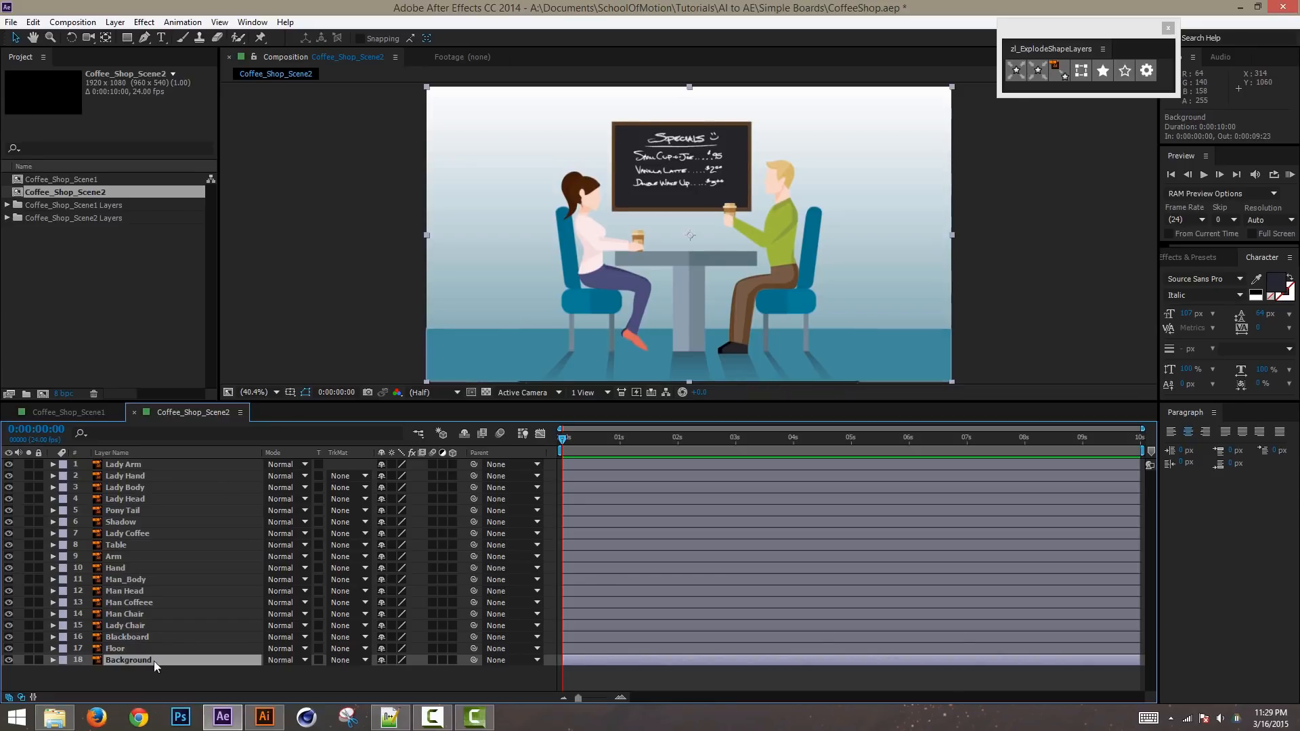
Step: Create shapes from the Background vector layer and move Background Outlines down to sit directly above the original Background
{"action": "right_click", "coordinate": [132, 657]}
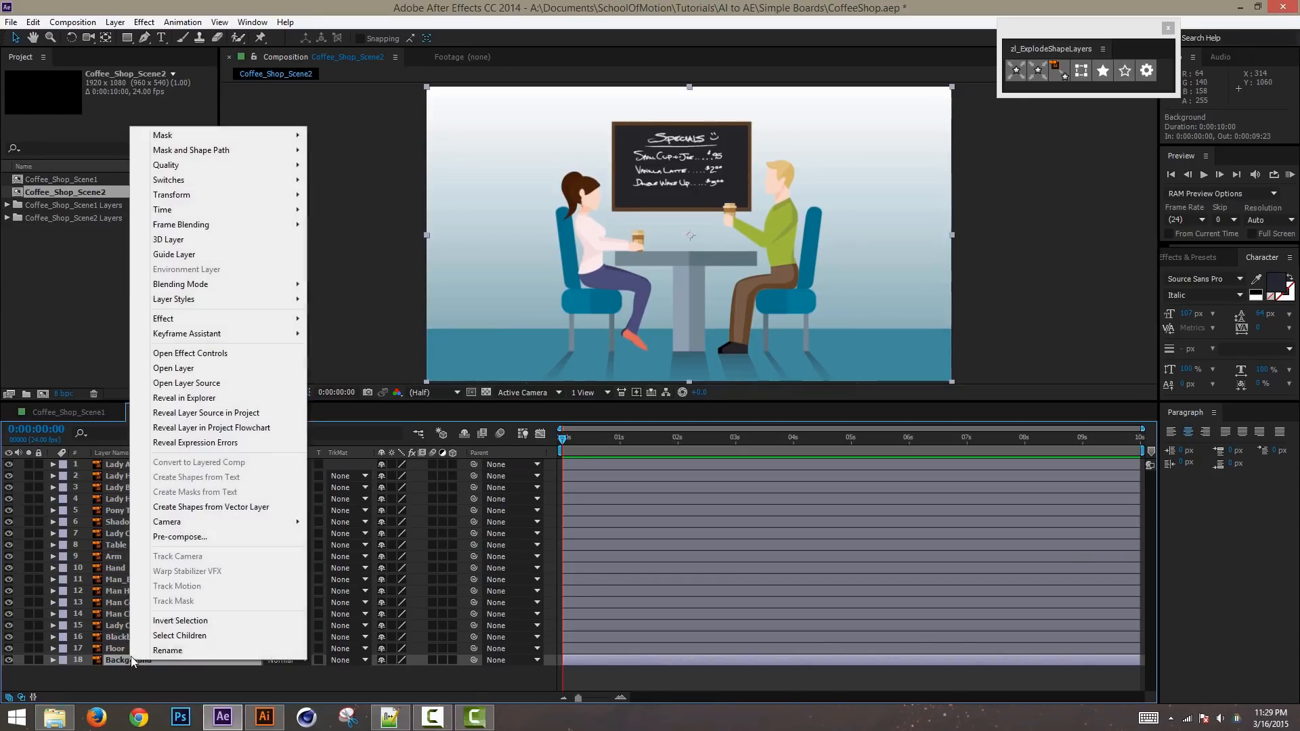
{"action": "left_click", "coordinate": [235, 509]}
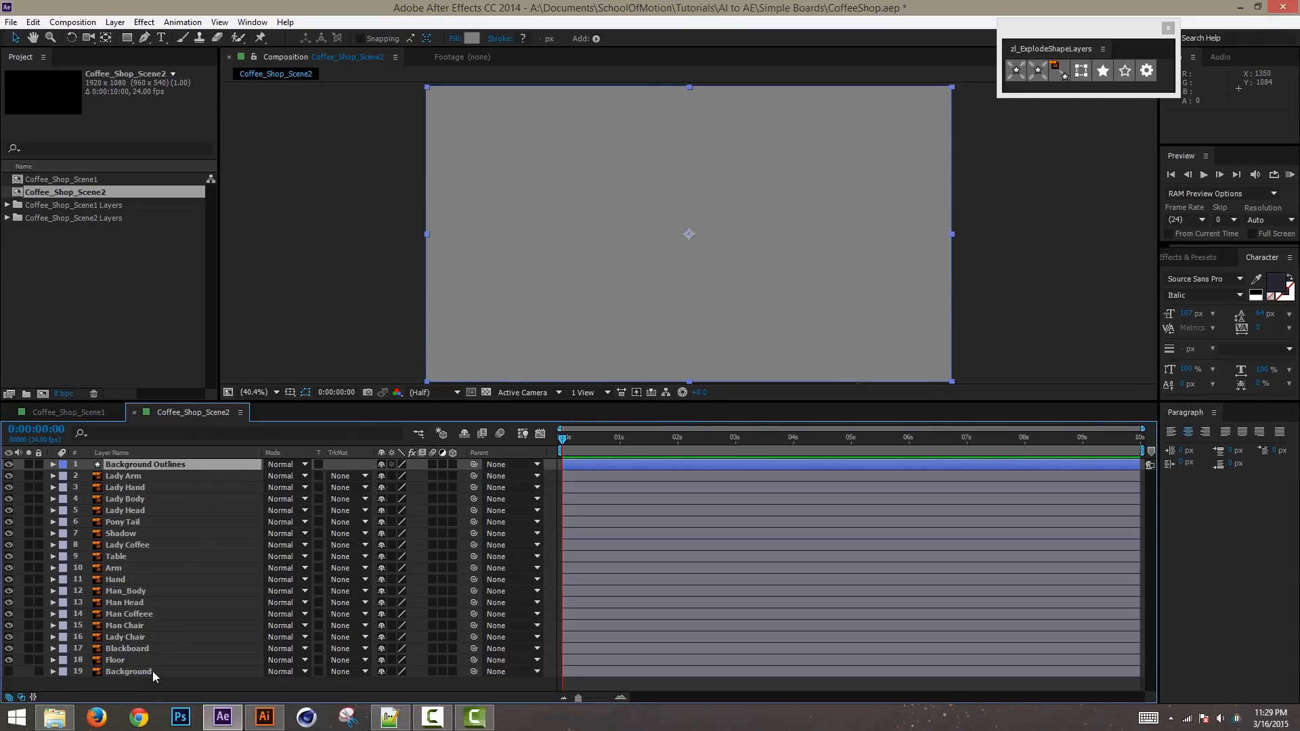
{"action": "left_click", "coordinate": [181, 463]}
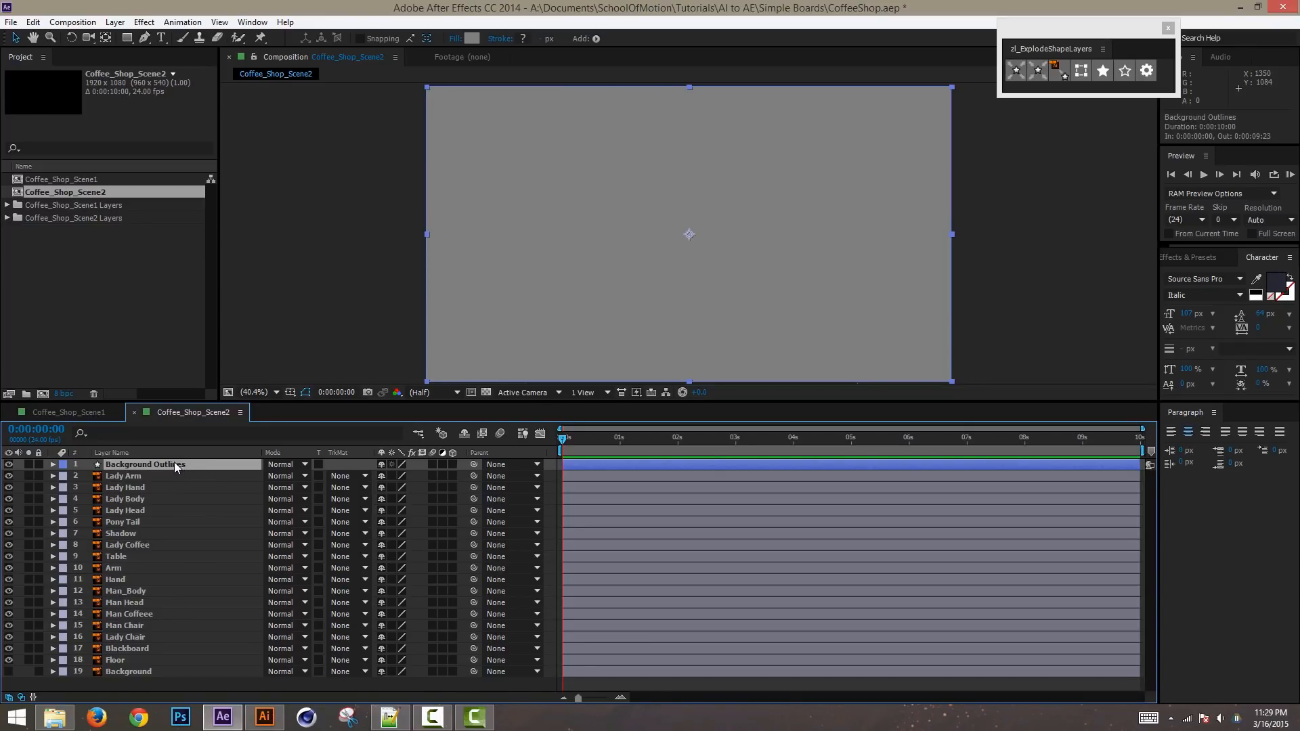
{"action": "left_click_drag", "start_coordinate": [174, 461], "coordinate": [192, 665]}
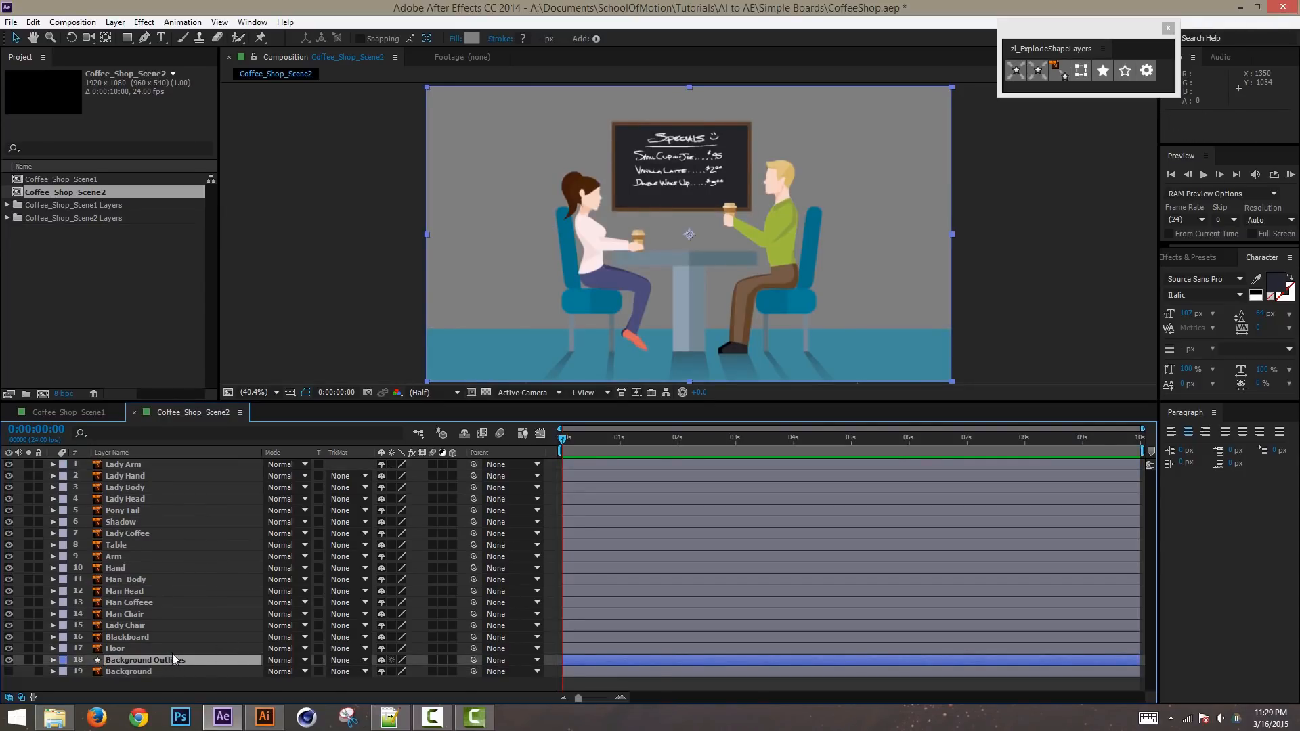
{"action": "left_click", "coordinate": [173, 660]}
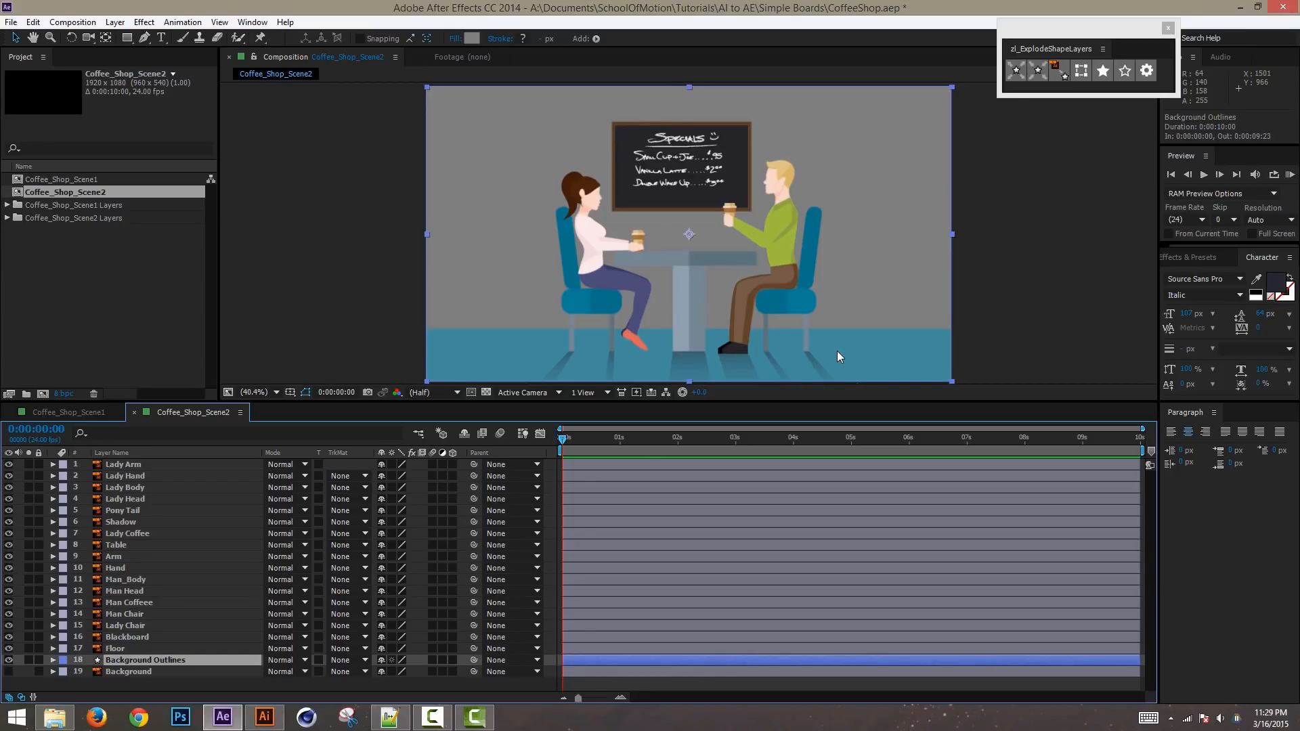
Step: Review the shape attributes that can be added to Background Outlines, including Gradient Fill, without adding any
{"action": "left_click", "coordinate": [53, 661]}
{"action": "left_click", "coordinate": [458, 672]}
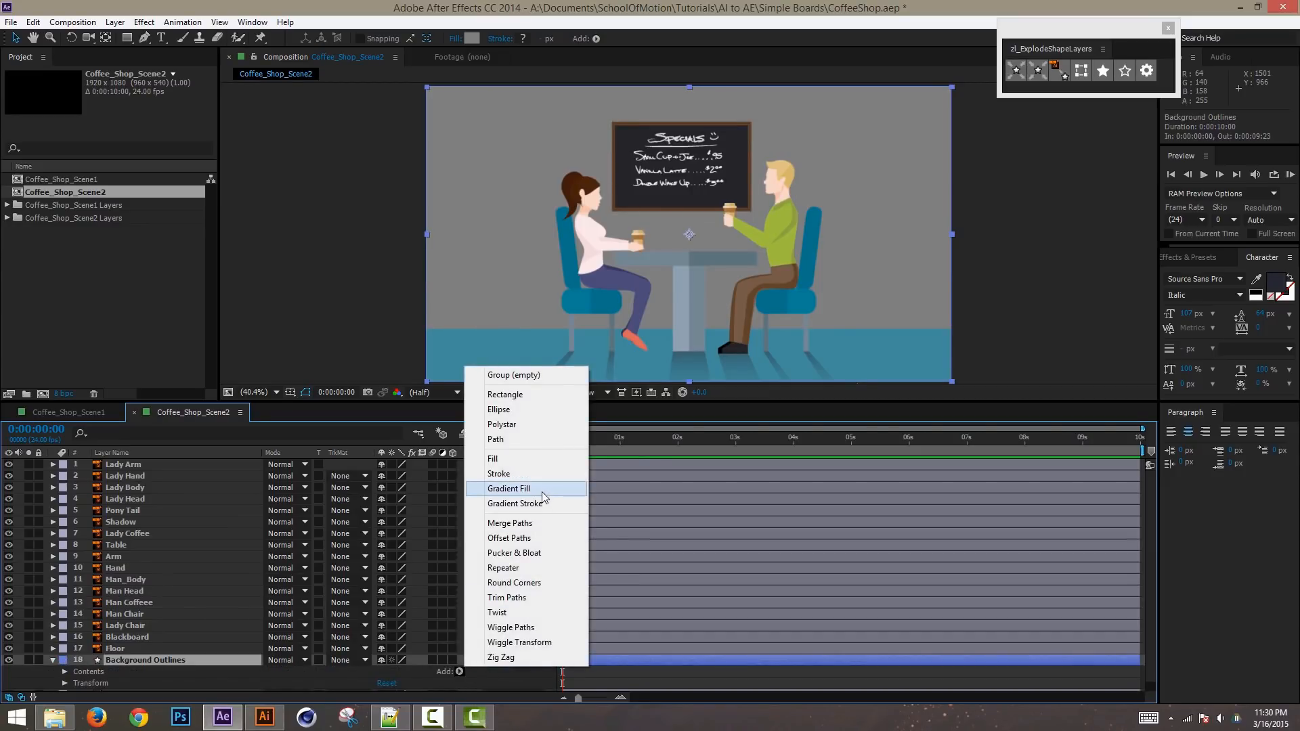
{"action": "left_click", "coordinate": [142, 662]}
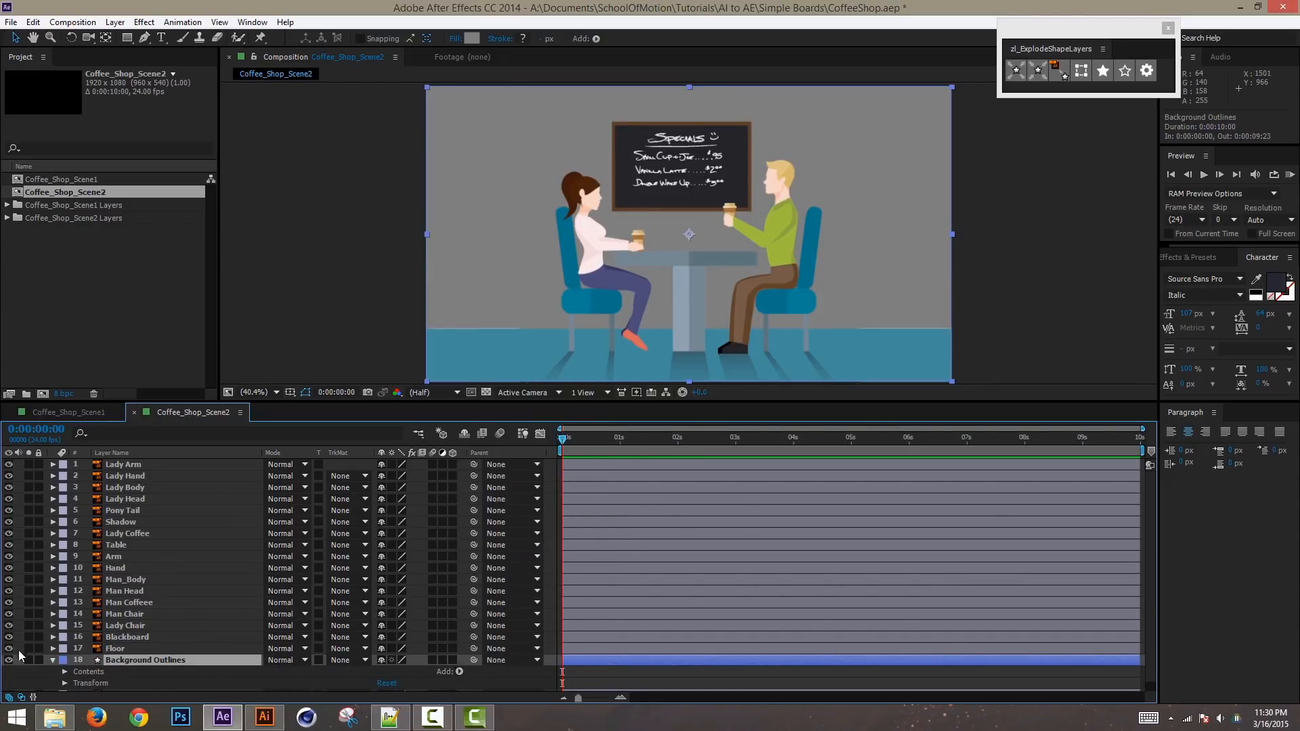
{"action": "left_click", "coordinate": [52, 660]}
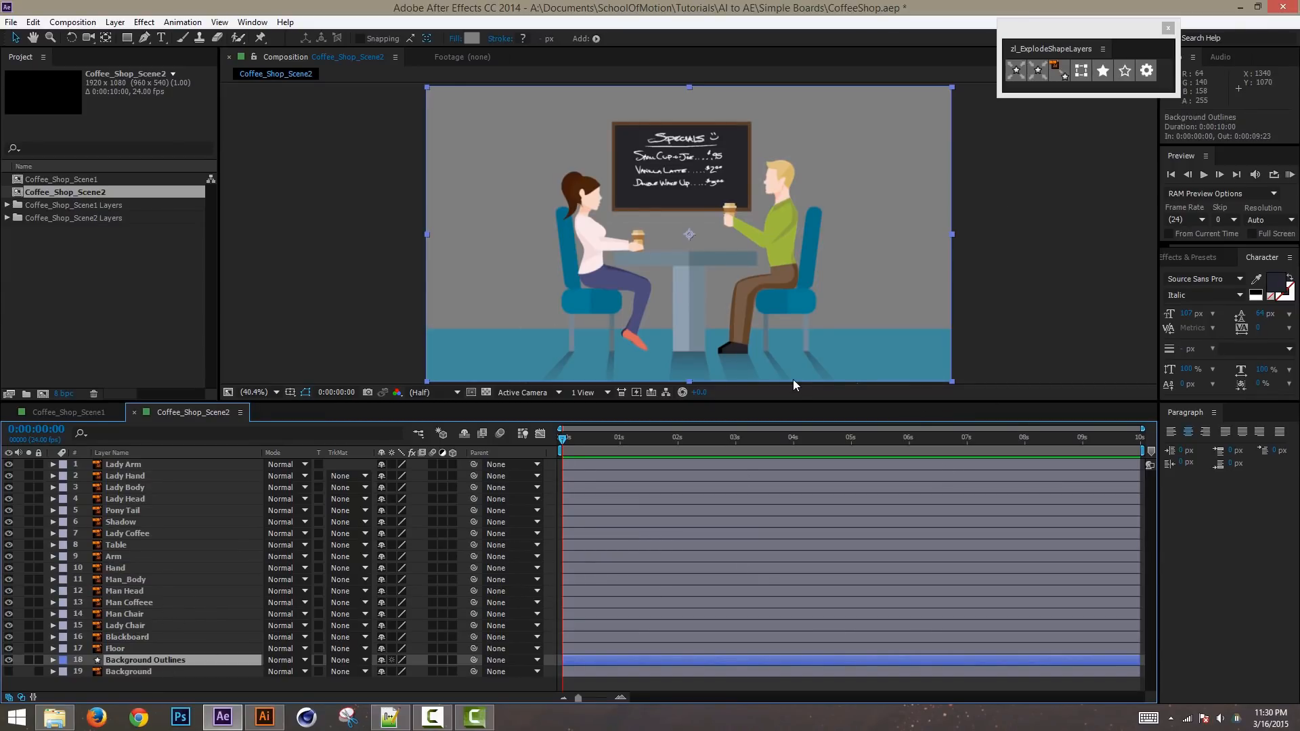
Step: Delete the Background Outlines layer and make the original Background layer visible again
{"action": "key", "text": "Delete"}
{"action": "left_click", "coordinate": [8, 660]}
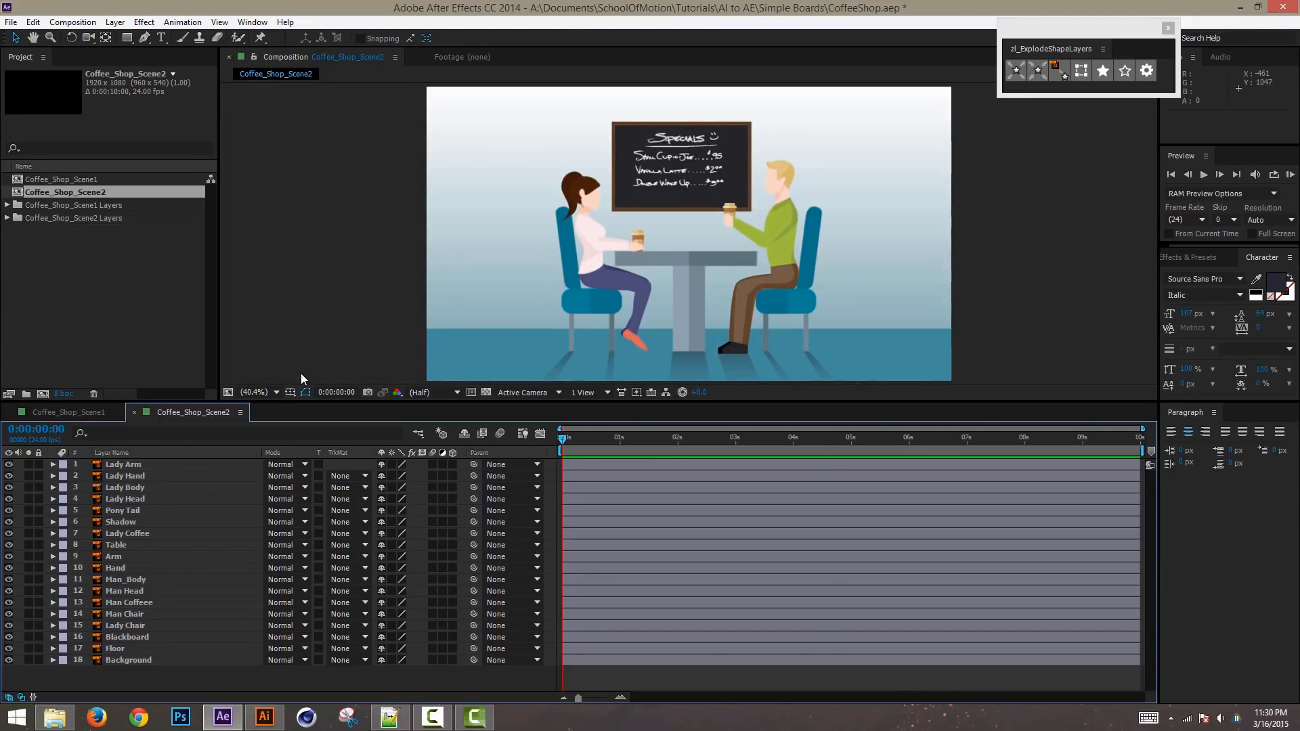
Step: Inspect the edges of the coffee cups and table at 200% magnification and return the composition view to 50%
{"action": "key", "text": "ctrl+equal"}
{"action": "key", "text": "ctrl+equal"}
{"action": "key", "text": "ctrl+equal"}
{"action": "key", "text": "ctrl+equal"}
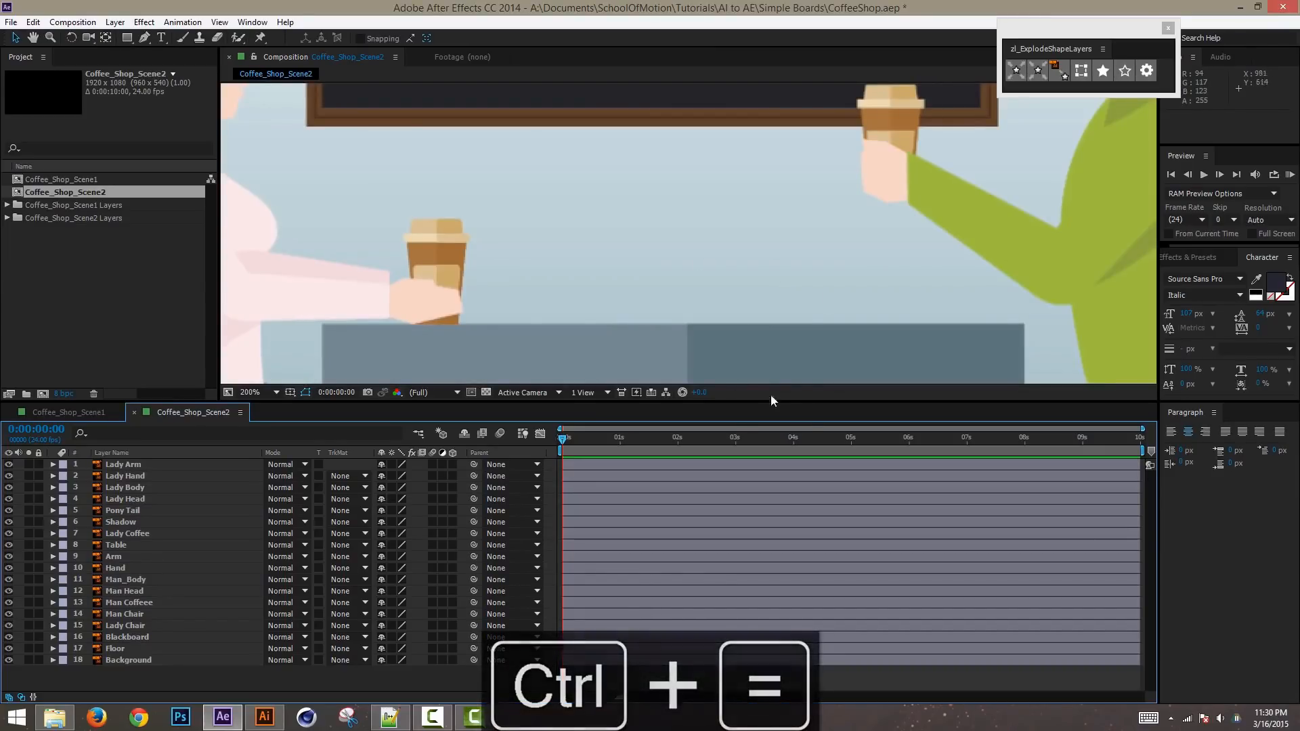
{"action": "key", "text": "ctrl+minus"}
{"action": "key", "text": "ctrl+minus"}
{"action": "key", "text": "ctrl+minus"}
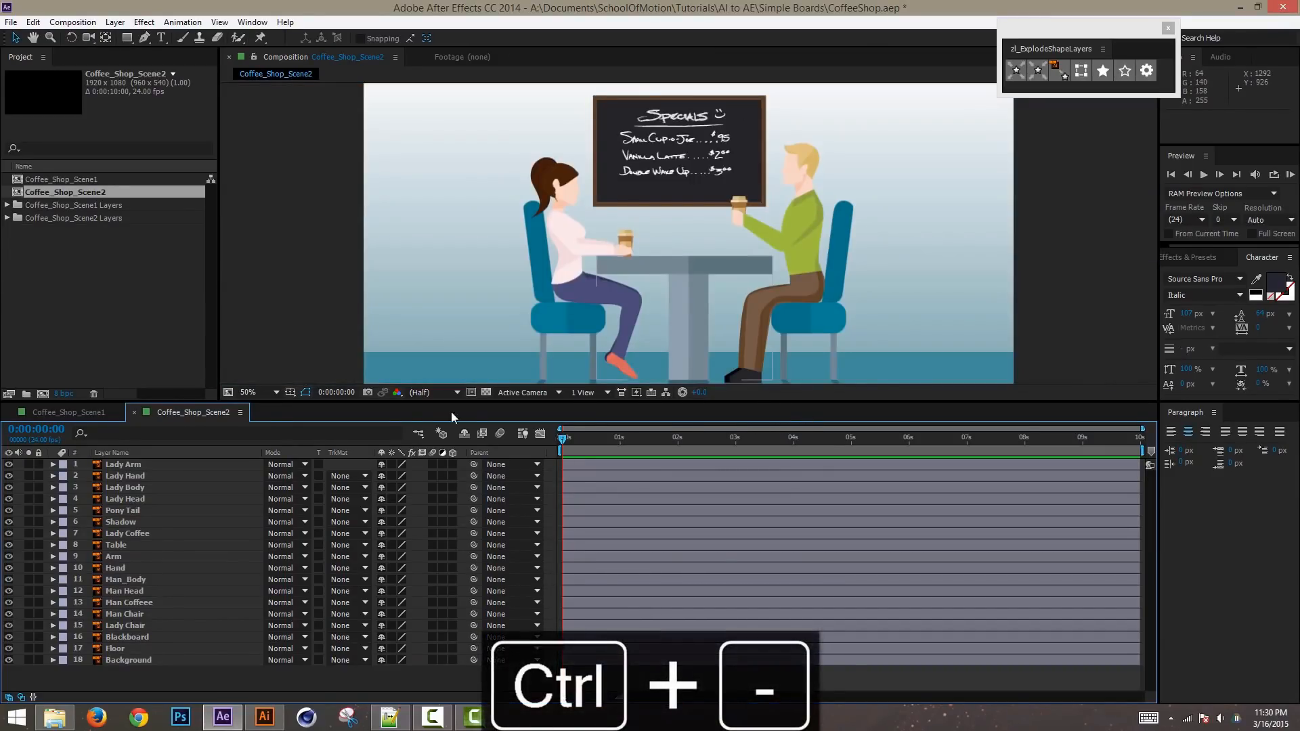
Step: Move the Lady Coffee cup to about 922, 512 above the table and scale it up to 1300%
{"action": "left_click", "coordinate": [147, 464]}
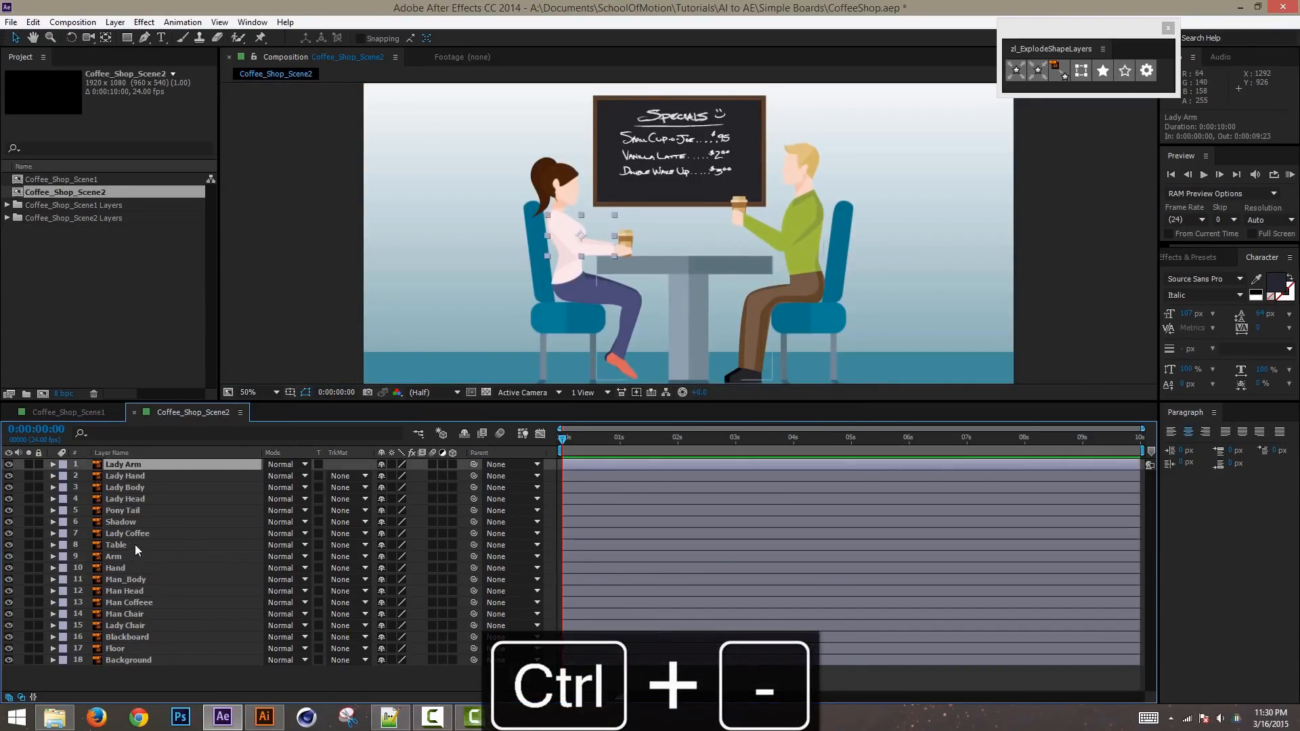
{"action": "left_click", "coordinate": [146, 535]}
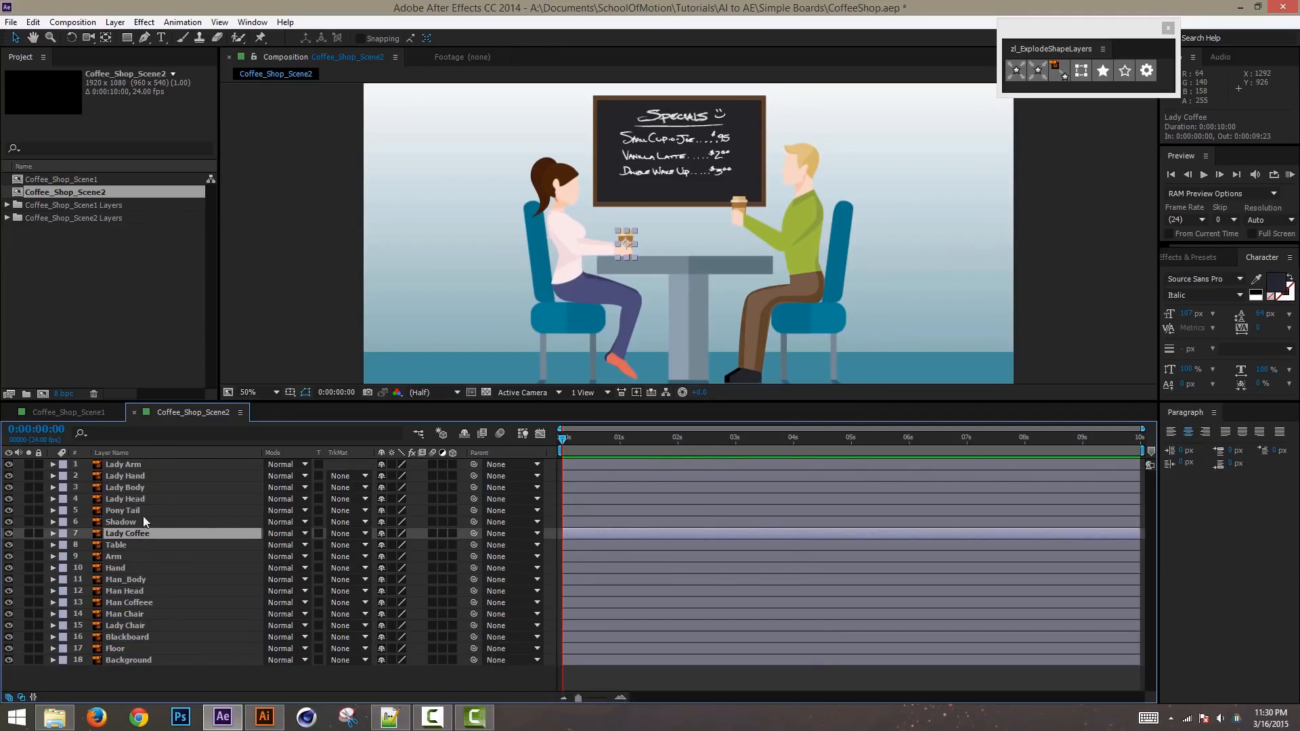
{"action": "left_click_drag", "start_coordinate": [628, 237], "coordinate": [678, 220]}
{"action": "key", "text": "s"}
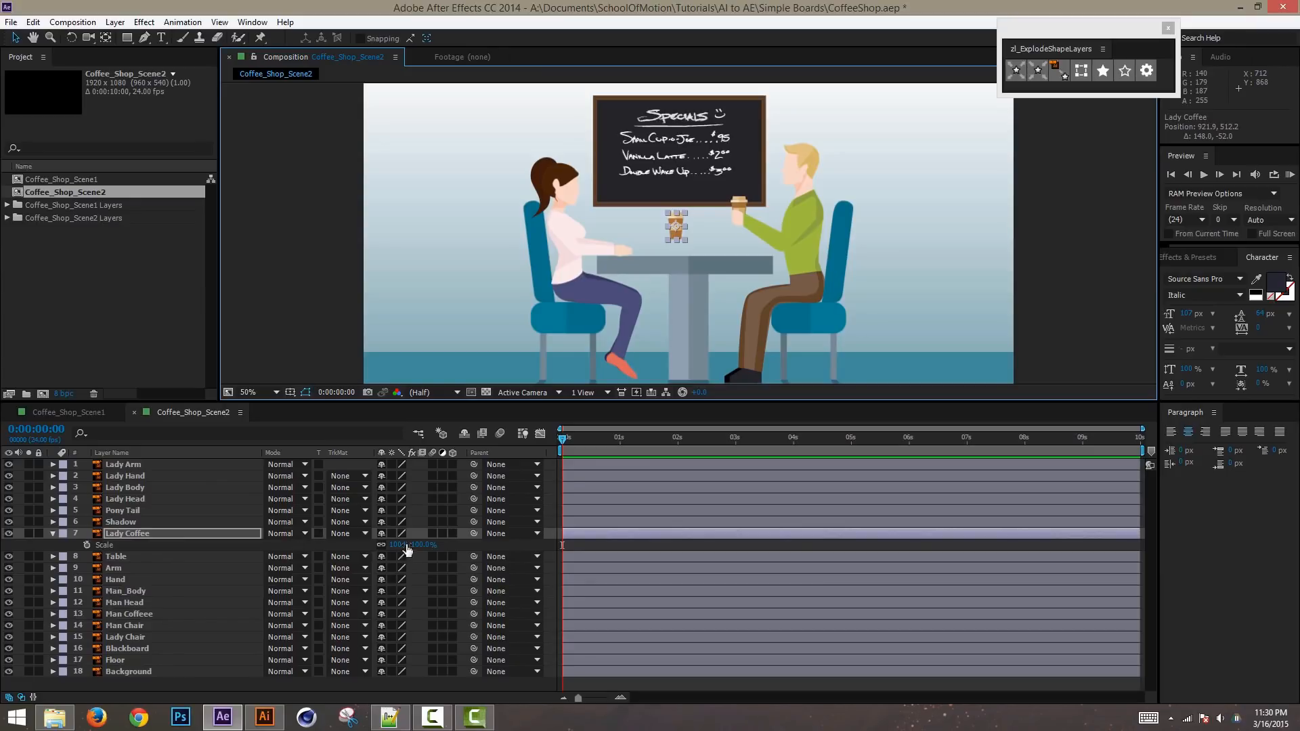
{"action": "left_click_drag", "start_coordinate": [403, 545], "coordinate": [1239, 577]}
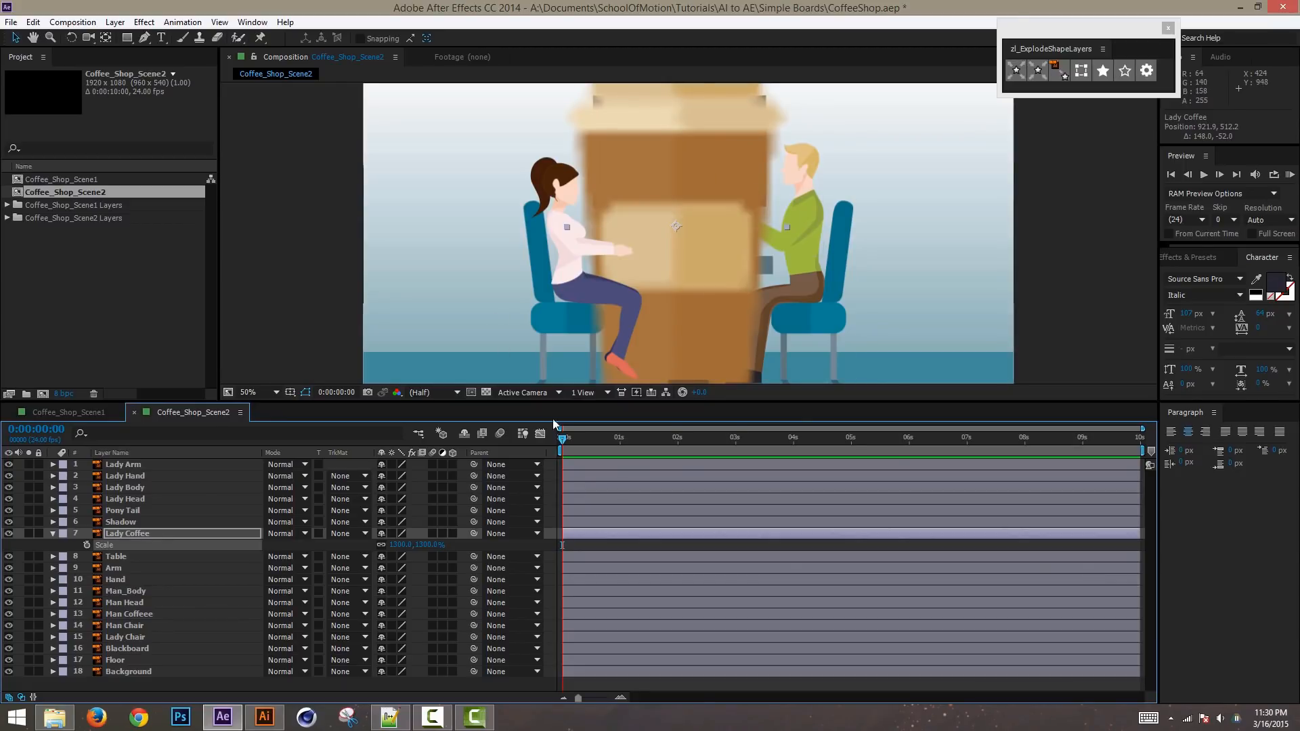
{"action": "left_click_drag", "start_coordinate": [789, 400], "coordinate": [788, 435]}
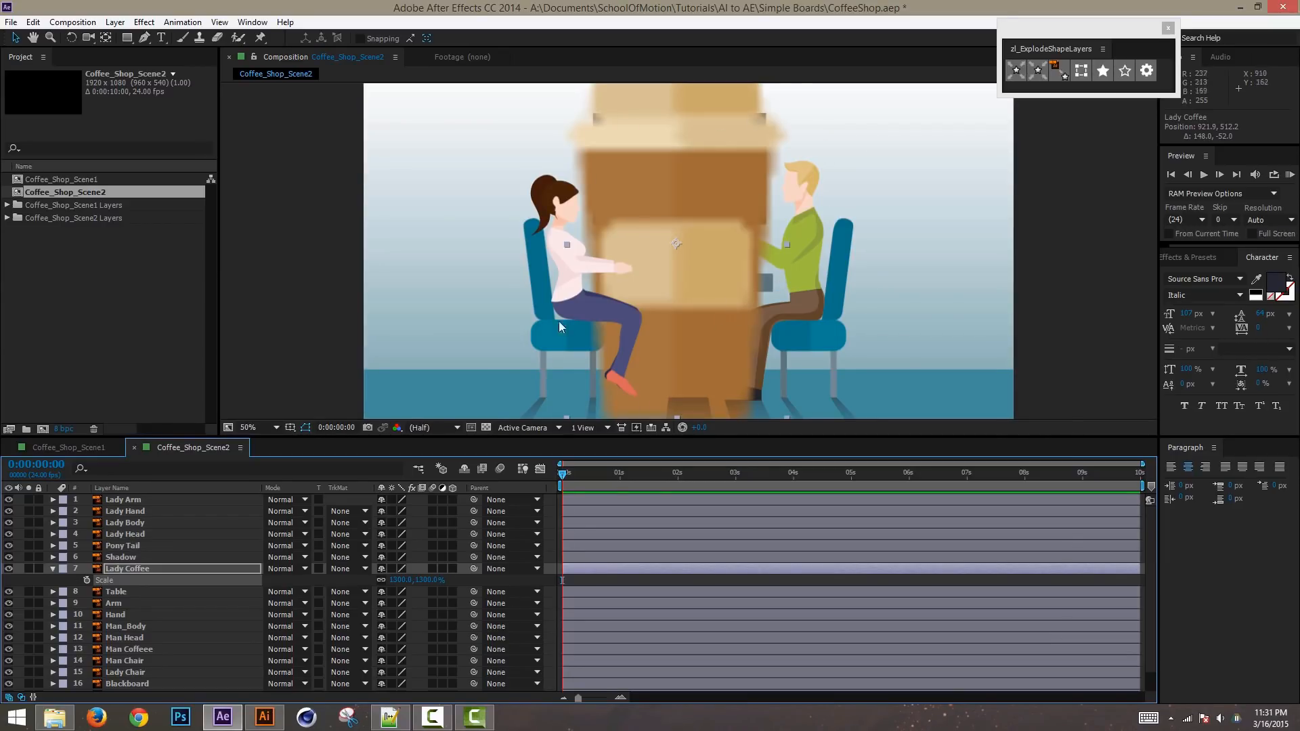
Step: Turn on continuous rasterization for Lady Coffee and restore the cup to 100% scale and its original position
{"action": "left_click", "coordinate": [391, 568]}
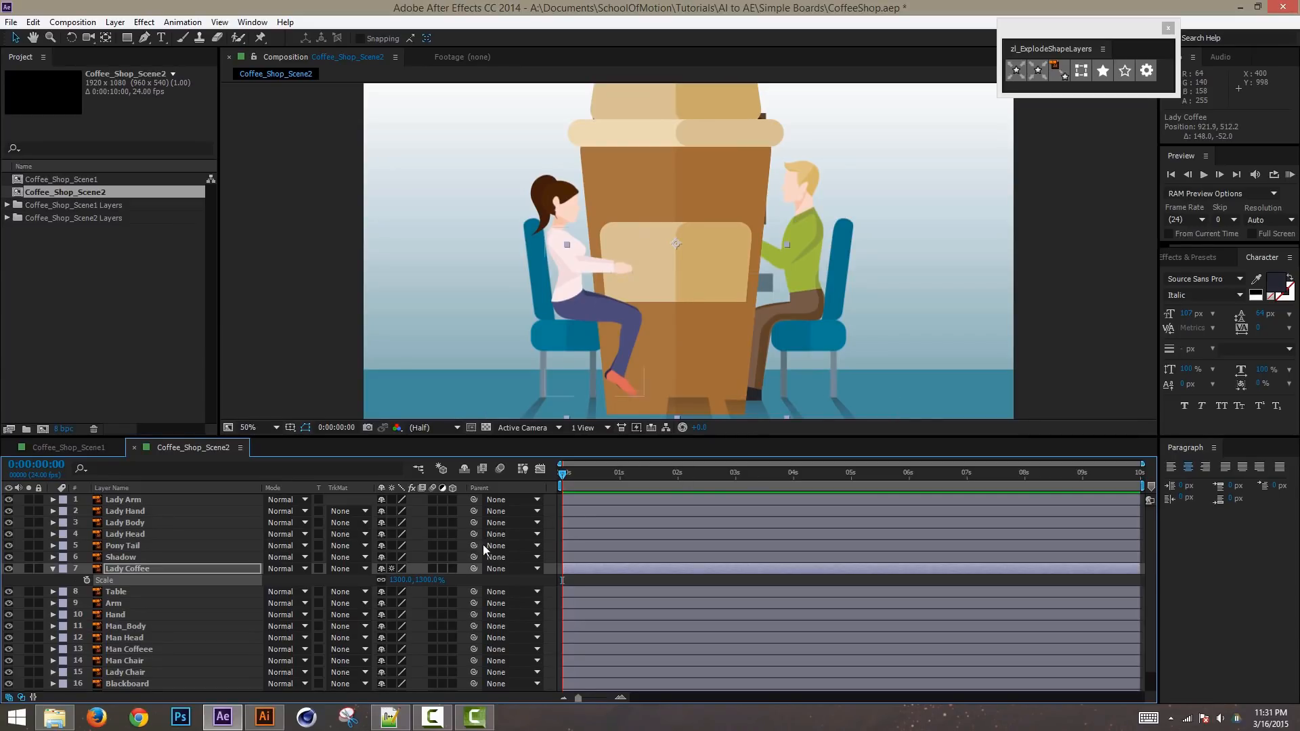
{"action": "left_click", "coordinate": [401, 581]}
{"action": "type", "text": "100"}
{"action": "key", "text": "Return"}
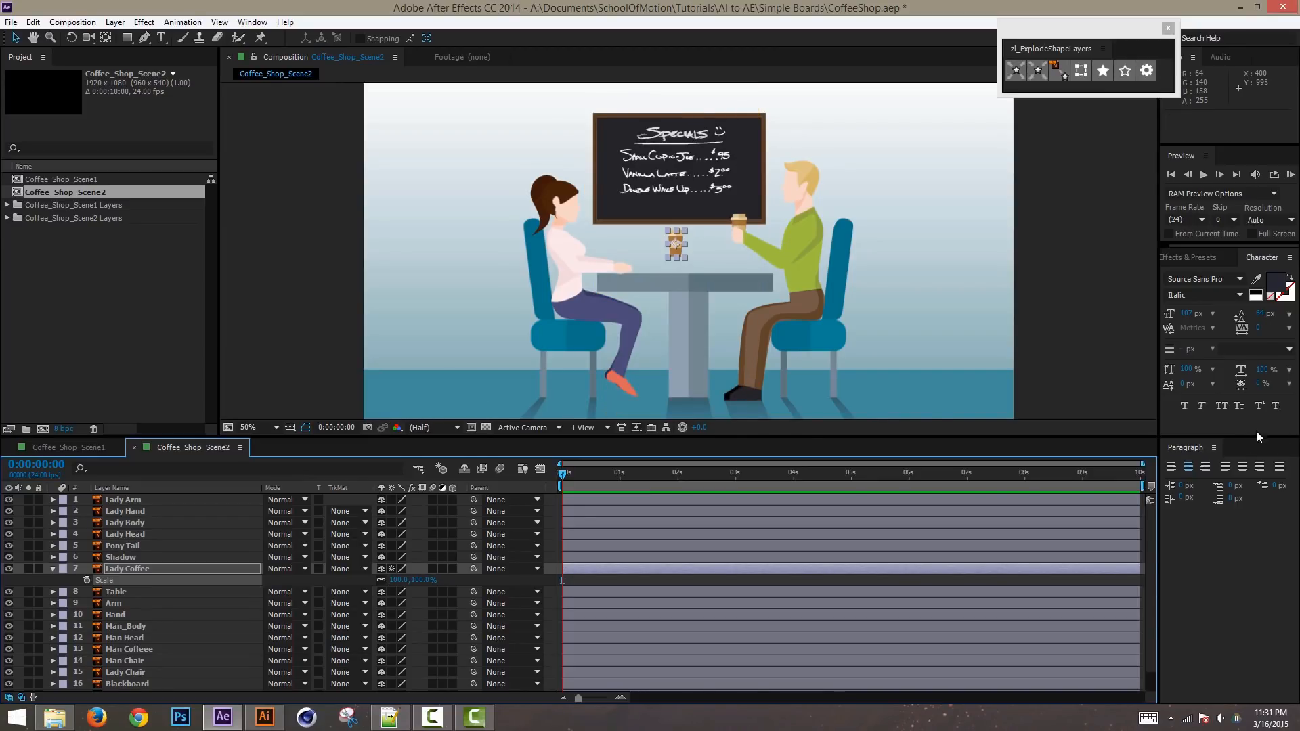
{"action": "key", "text": "ctrl+z"}
{"action": "key", "text": "ctrl+z"}
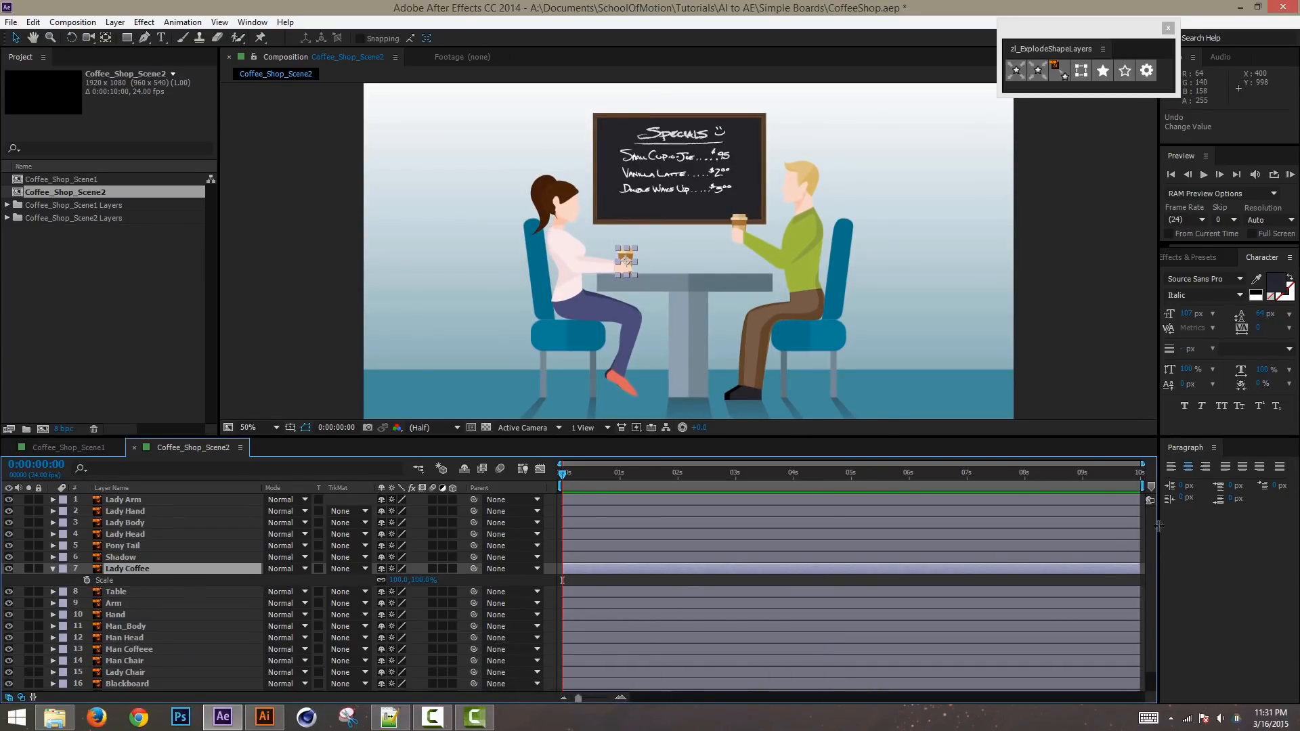
Step: Turn on continuous rasterization for the remaining layers, including Floor and Background, and collapse the Lady Coffee properties
{"action": "scroll", "coordinate": [1128, 611], "scroll_direction": "down", "scroll_amount": 1}
{"action": "left_click", "coordinate": [129, 674]}
{"action": "left_click", "coordinate": [135, 685], "text": "shift"}
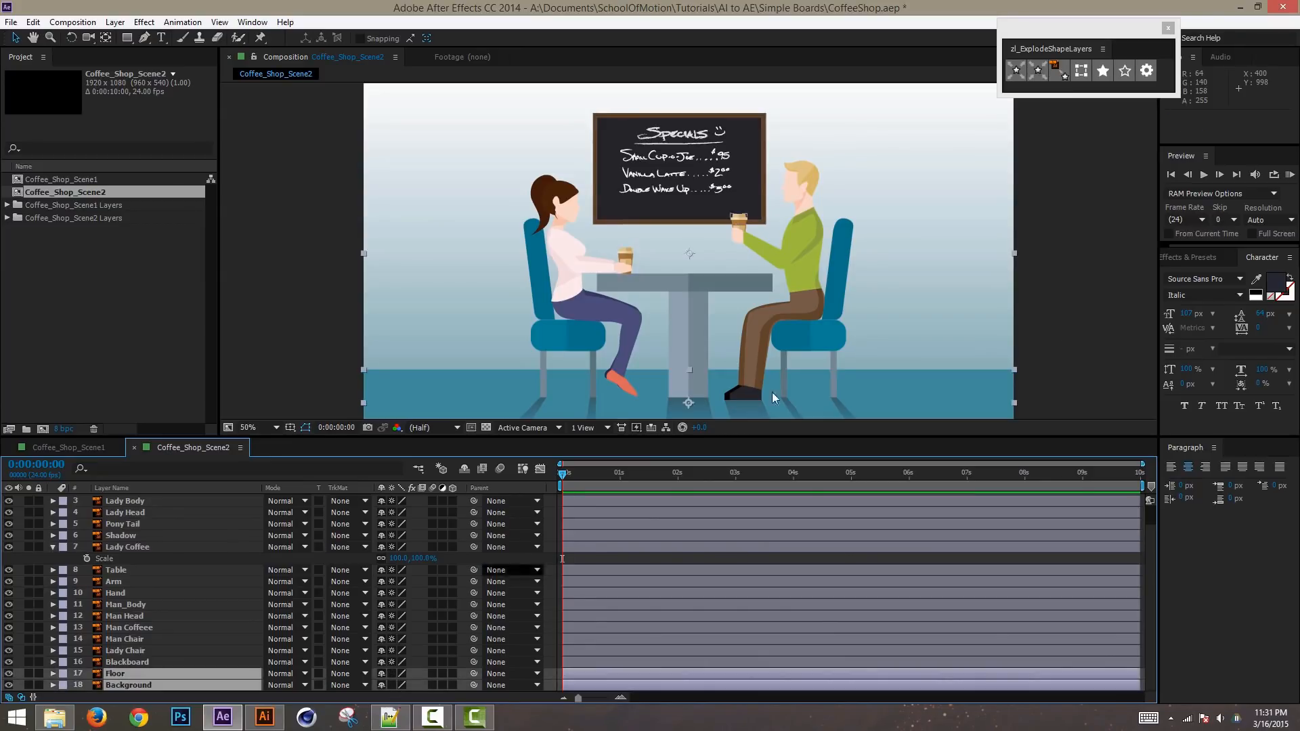
{"action": "left_click", "coordinate": [391, 675]}
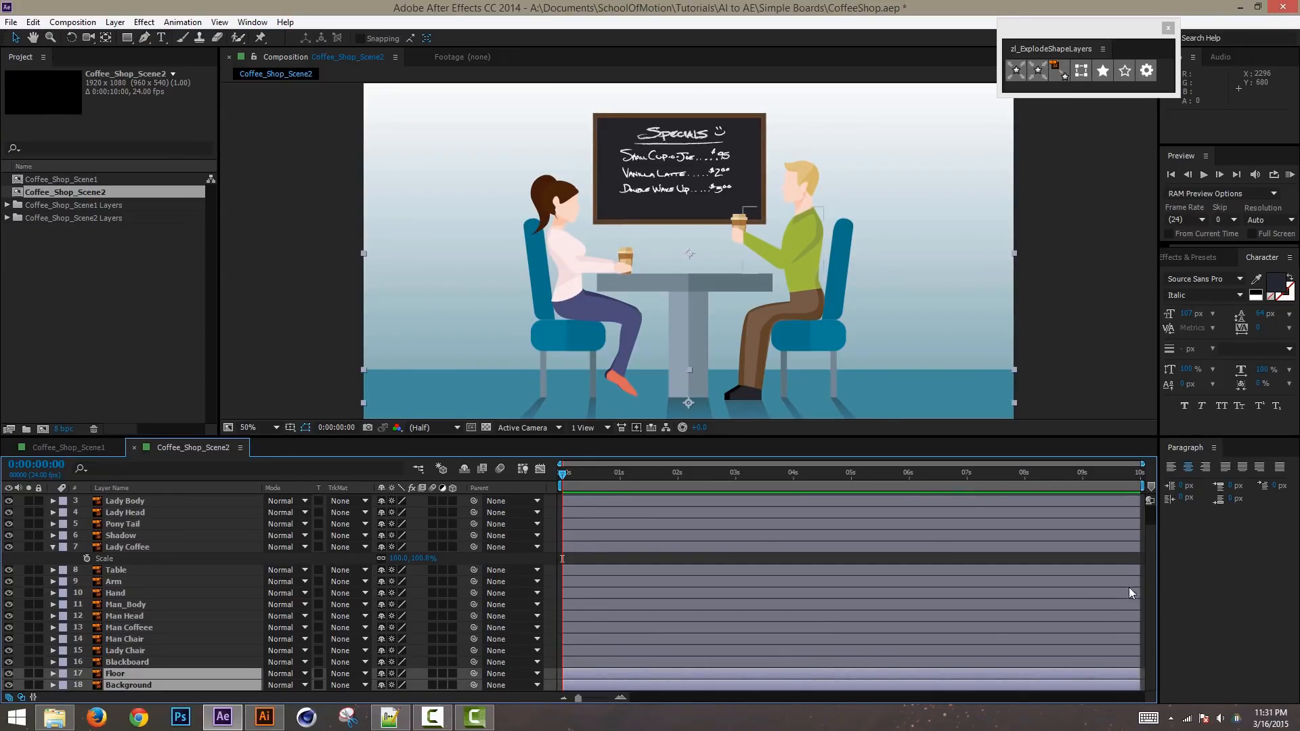
{"action": "scroll", "coordinate": [1151, 587], "scroll_direction": "up", "scroll_amount": 1}
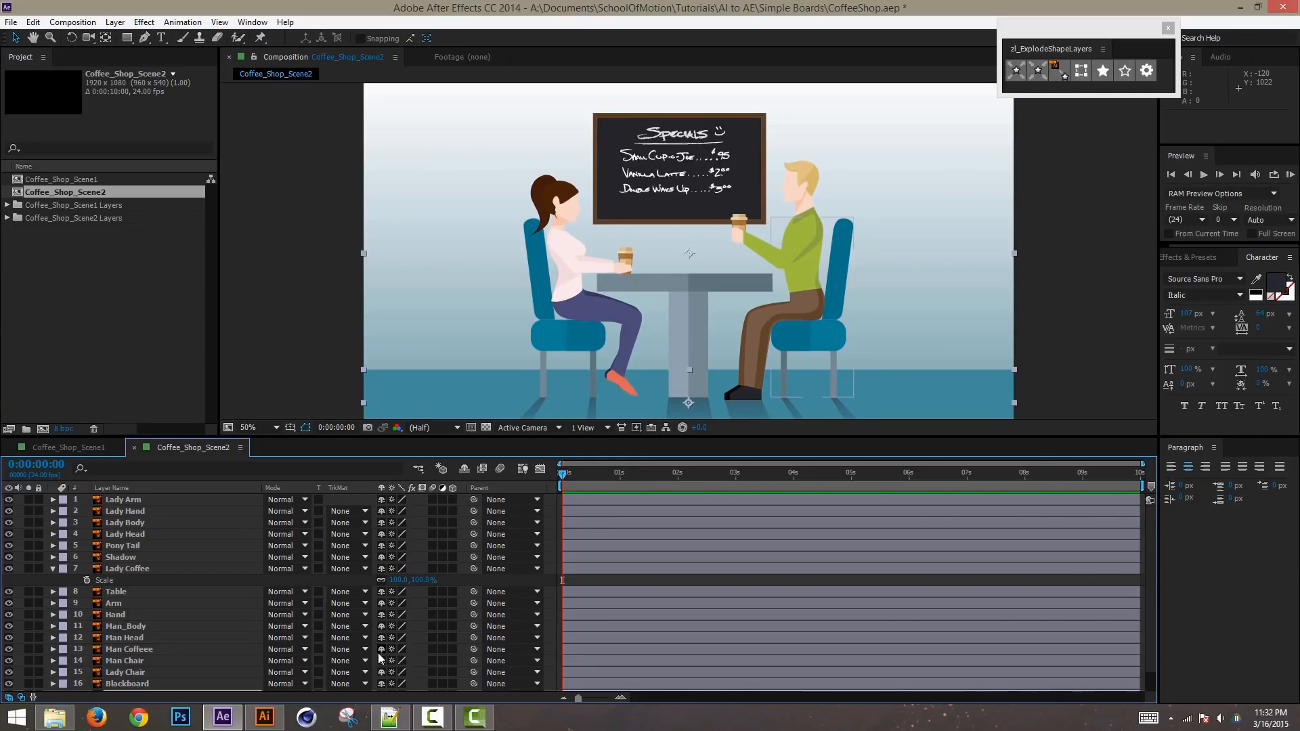
{"action": "left_click", "coordinate": [147, 499]}
{"action": "left_click", "coordinate": [52, 569]}
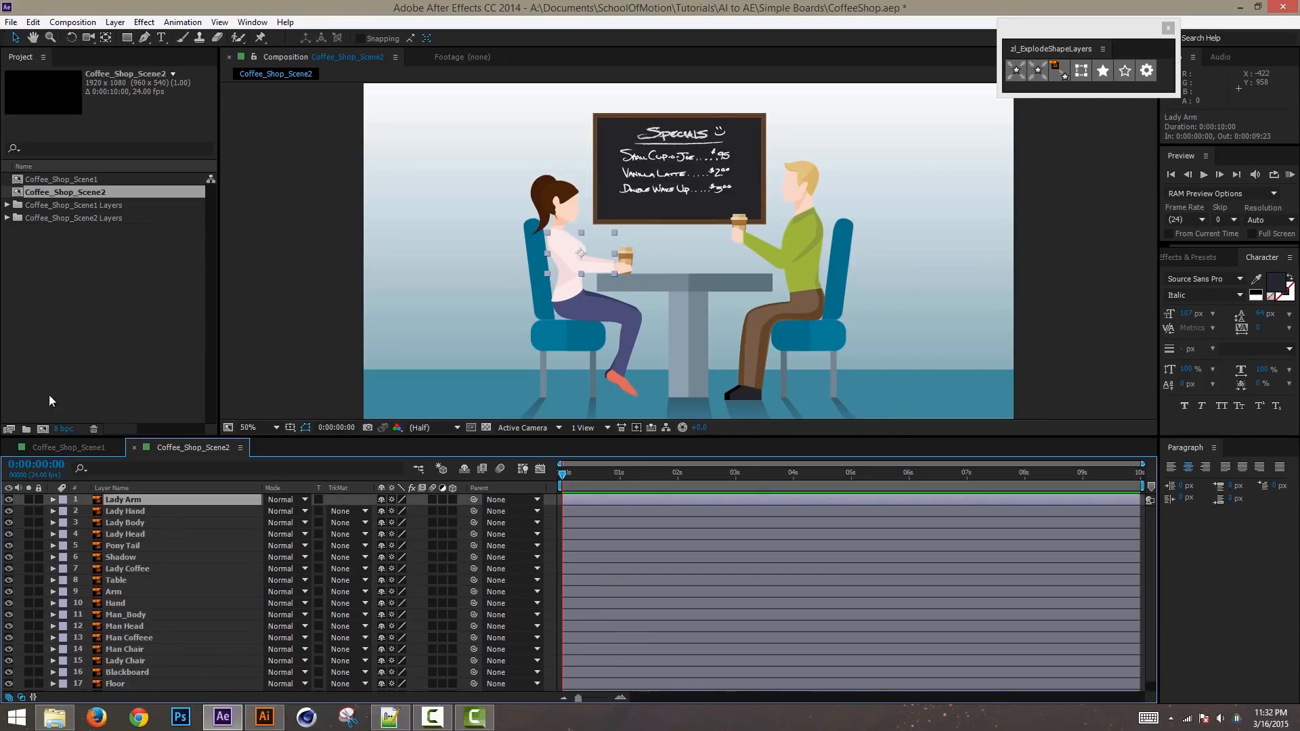
Step: Check the Man Coffeee and Lady Arm layers and view the blackboard's specials text at 100% magnification
{"action": "left_click", "coordinate": [193, 637]}
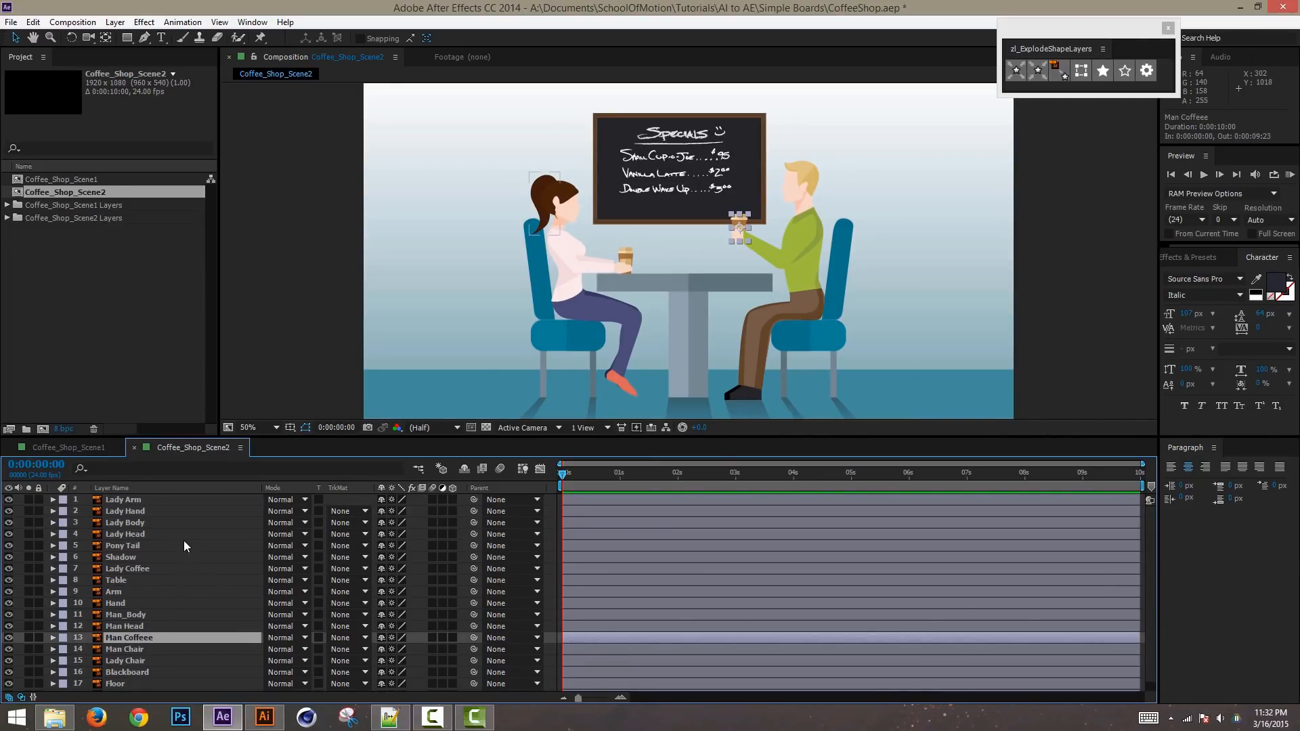
{"action": "left_click", "coordinate": [152, 502]}
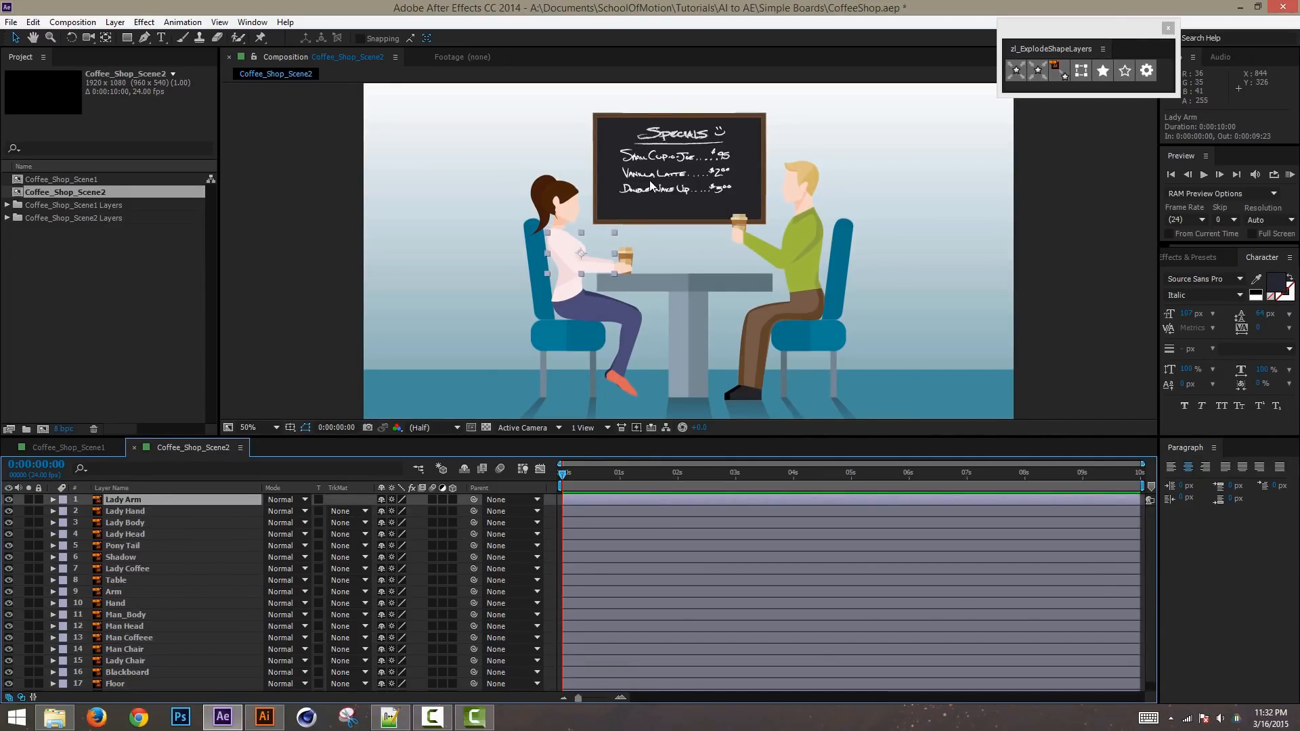
{"action": "key", "text": "ctrl+equal"}
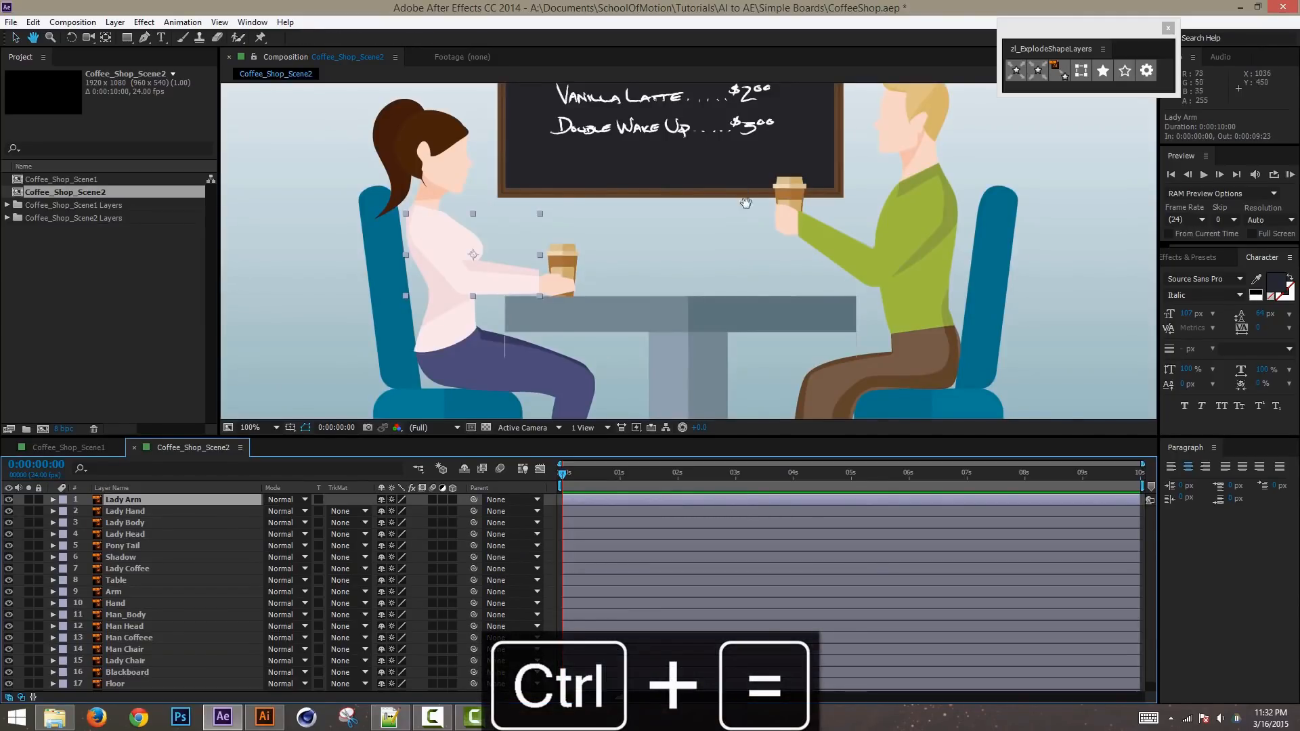
{"action": "left_click_drag", "start_coordinate": [748, 203], "coordinate": [796, 313]}
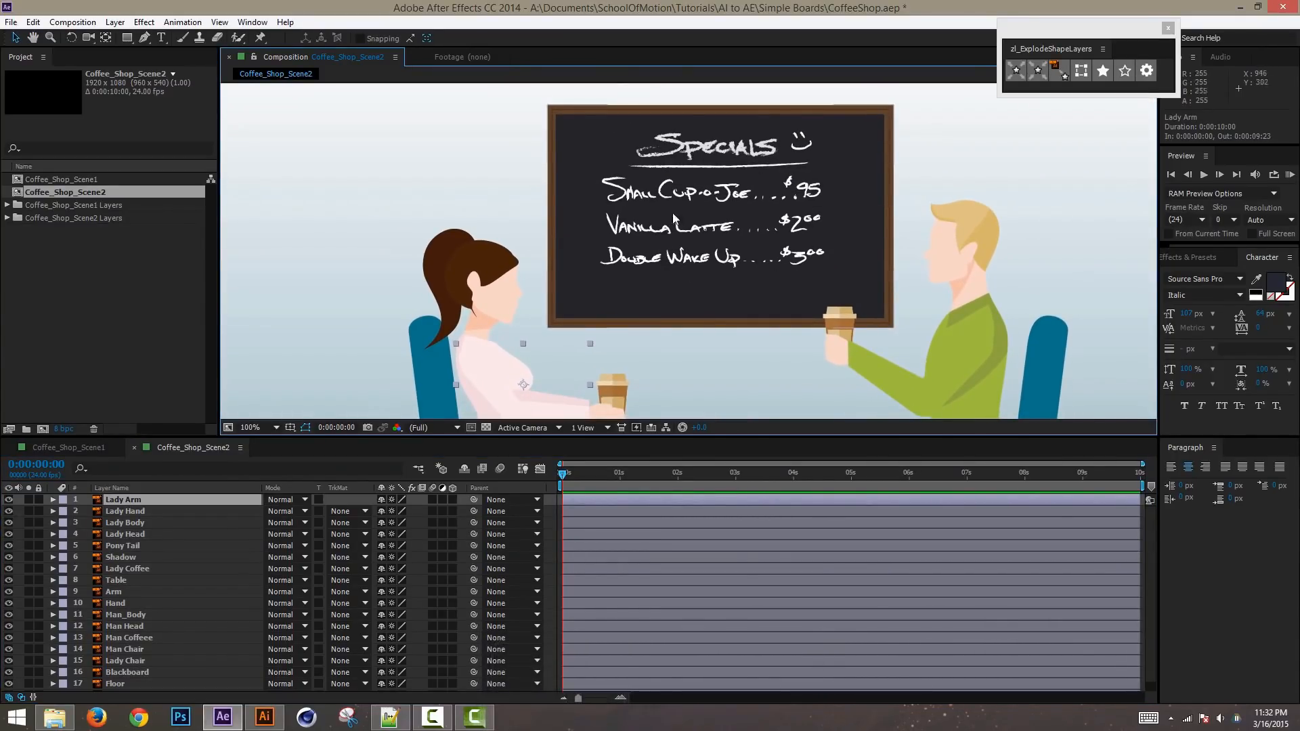
Step: Switch to Illustrator and expand the Blackboard layer and its Specials Board group to examine their contents
{"action": "left_click", "coordinate": [264, 717]}
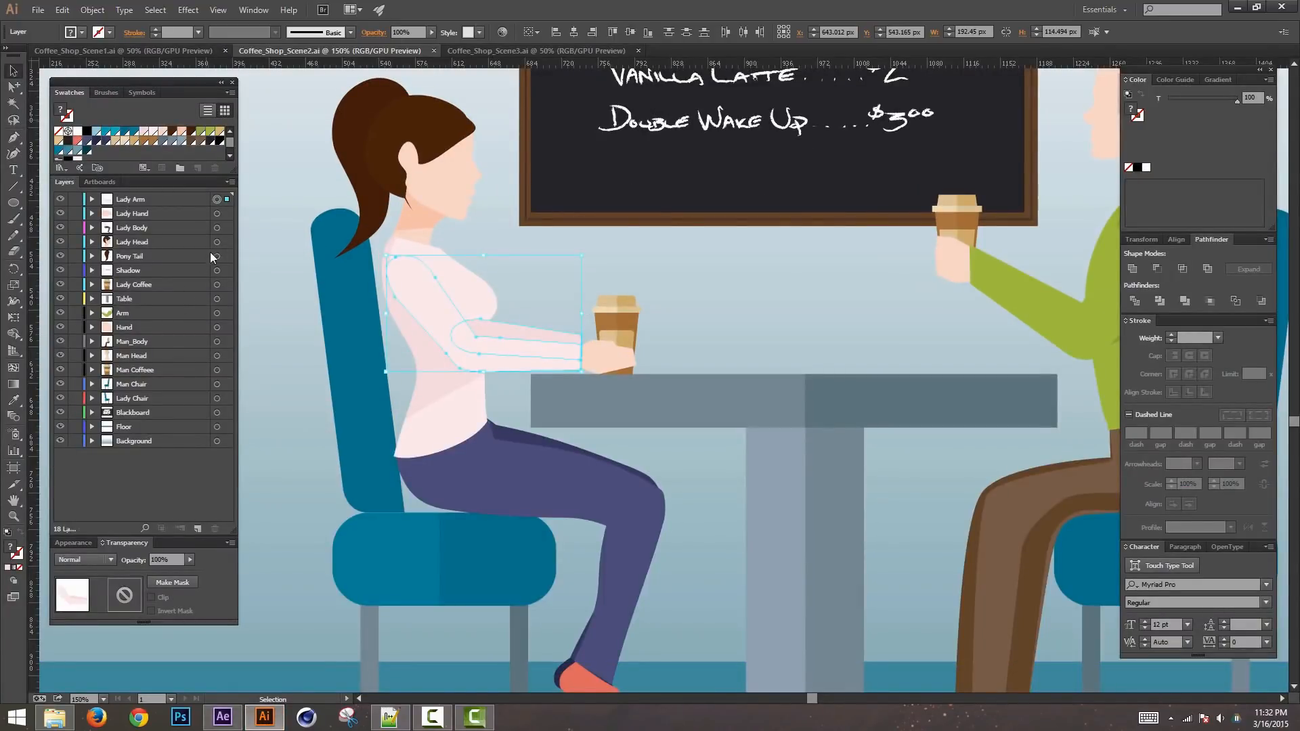
{"action": "left_click_drag", "start_coordinate": [742, 340], "coordinate": [619, 550]}
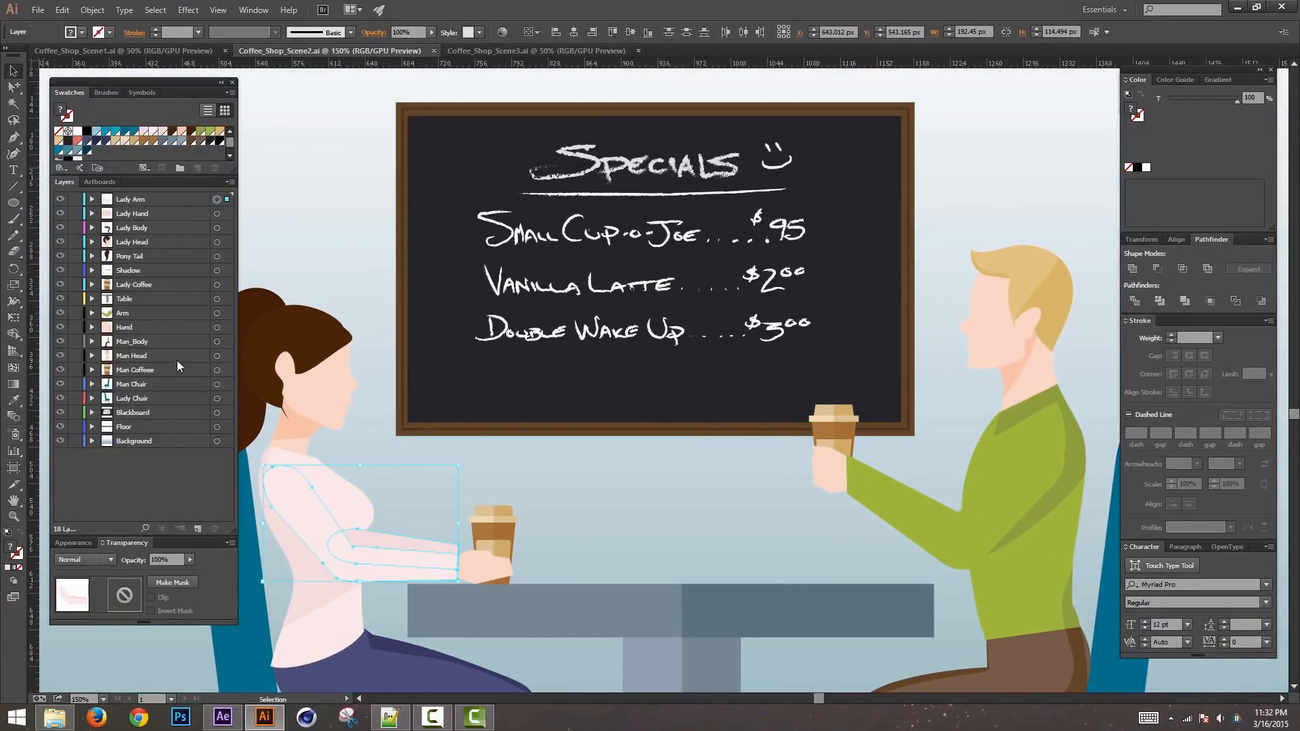
{"action": "left_click", "coordinate": [92, 412]}
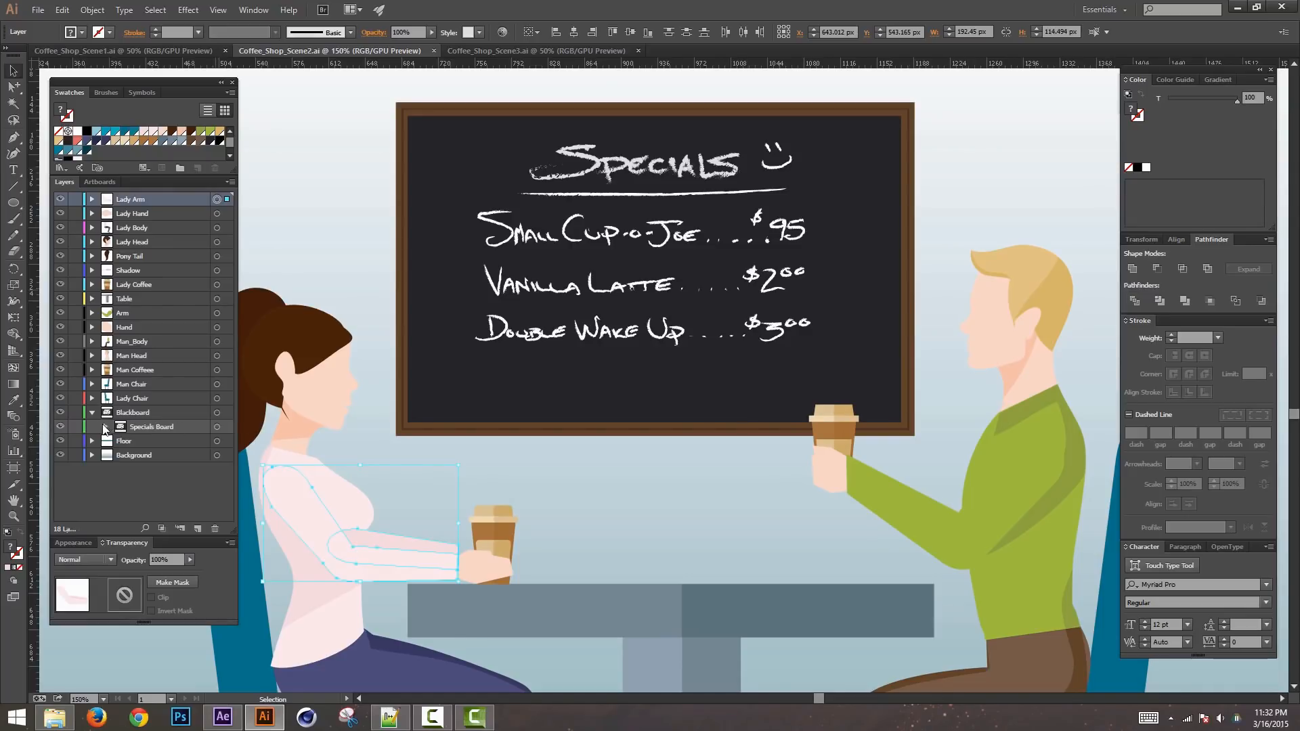
{"action": "left_click", "coordinate": [106, 427]}
{"action": "left_click", "coordinate": [212, 454]}
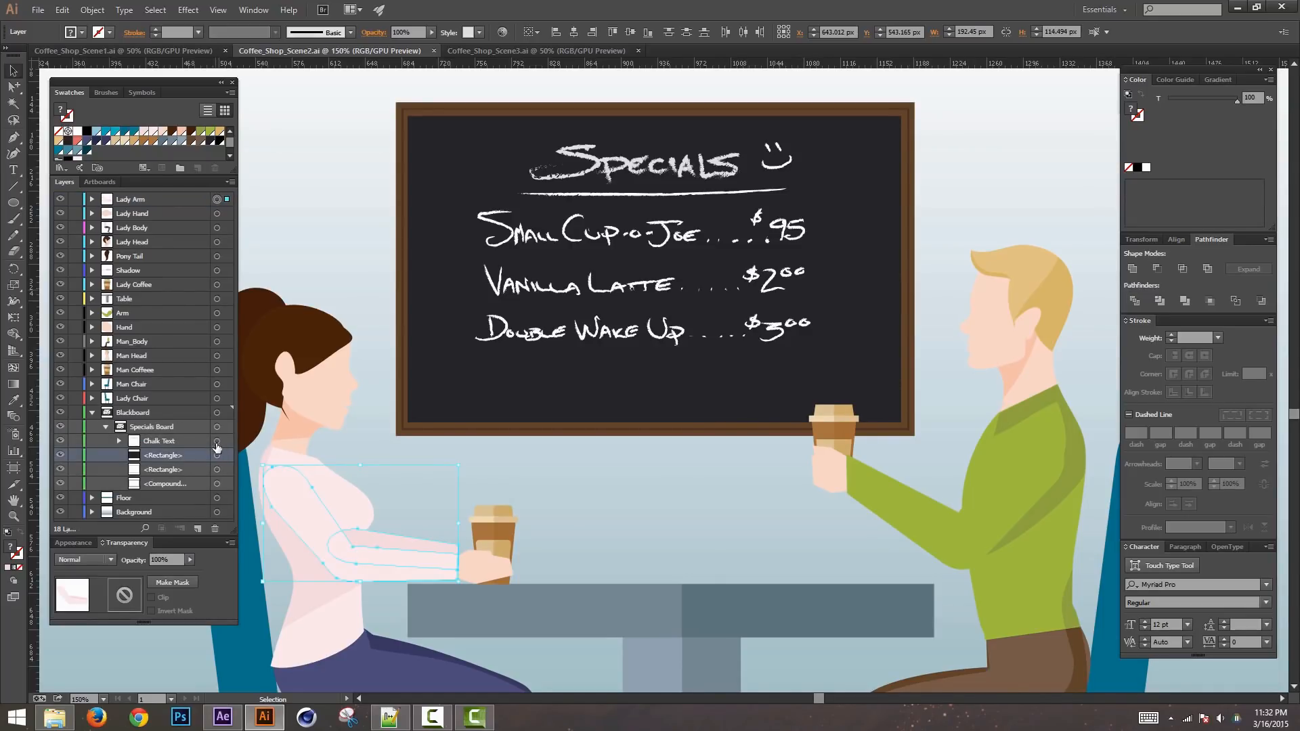
Step: Expand the Chalk Text group, select its Specials title group and examine the chalk brush strokes at 400% magnification
{"action": "left_click", "coordinate": [216, 441]}
{"action": "left_click", "coordinate": [119, 441]}
{"action": "left_click", "coordinate": [208, 455]}
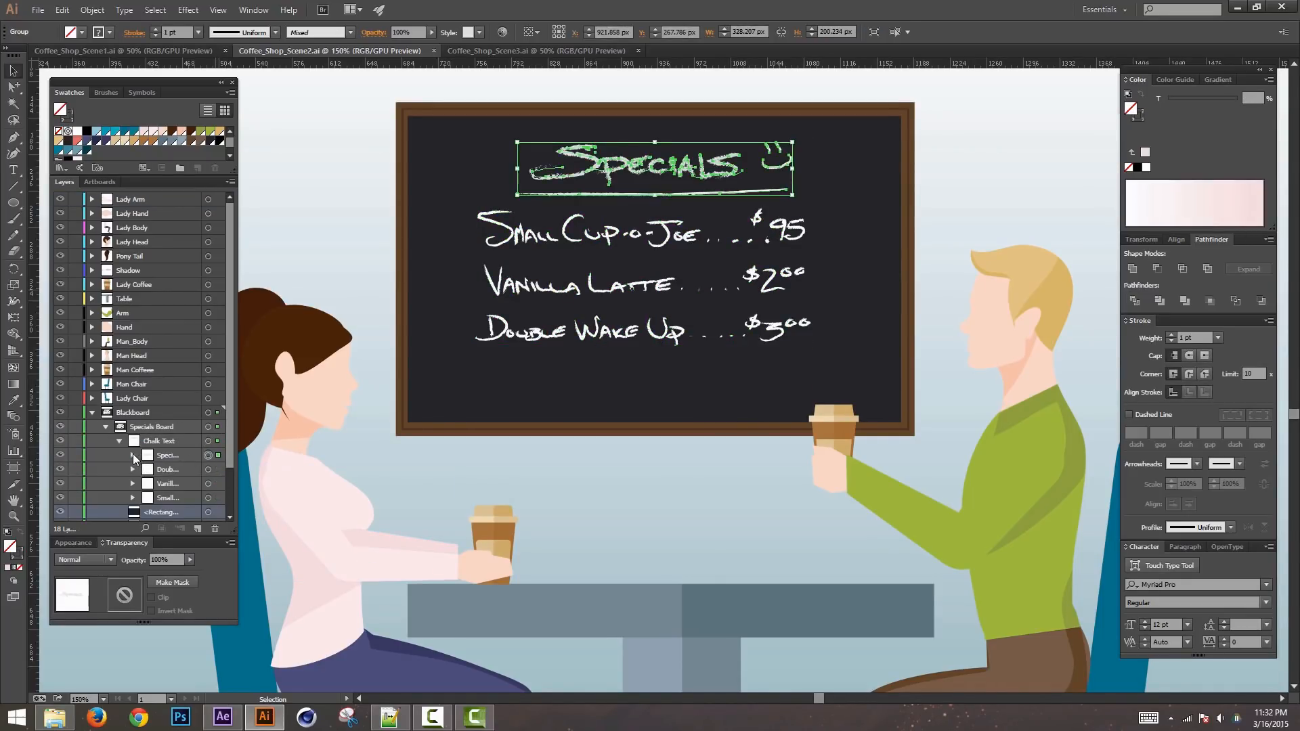
{"action": "left_click", "coordinate": [134, 455]}
{"action": "key", "text": "ctrl+equal"}
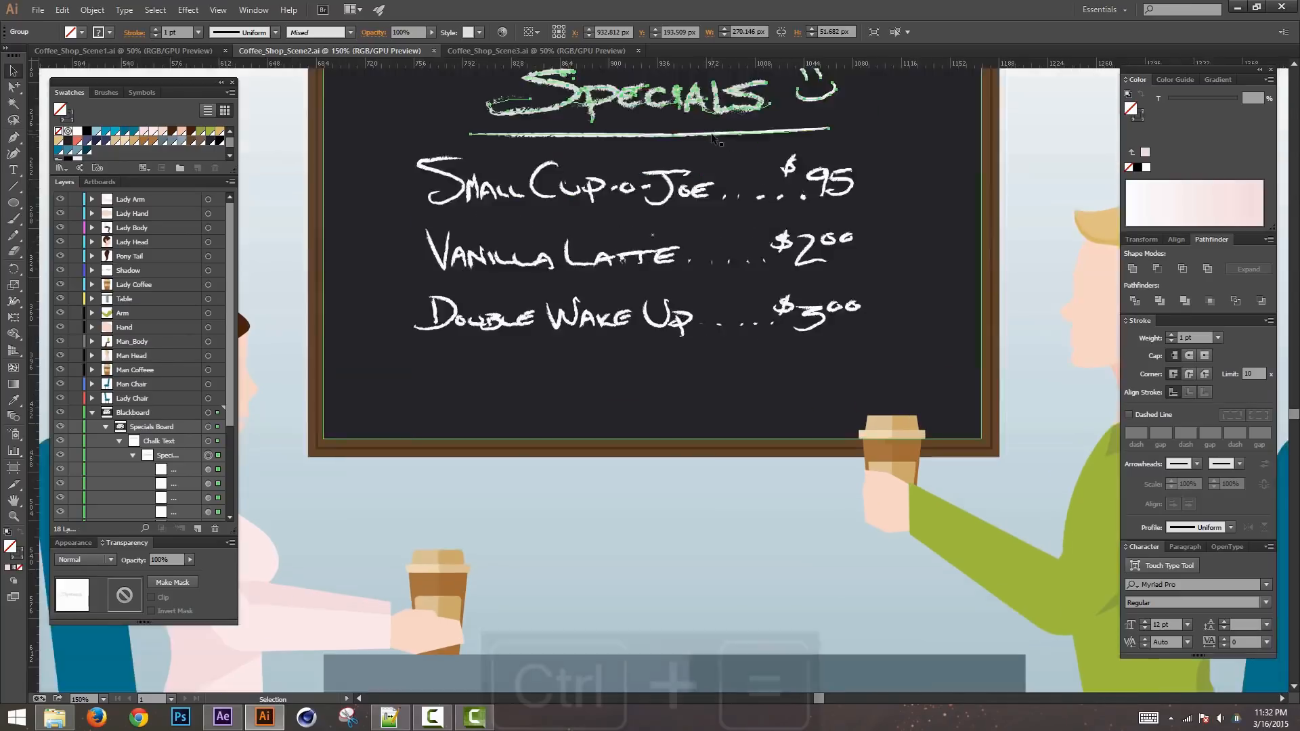
{"action": "key", "text": "ctrl+equal"}
{"action": "key", "text": "ctrl+equal"}
{"action": "left_click_drag", "start_coordinate": [710, 134], "coordinate": [800, 607]}
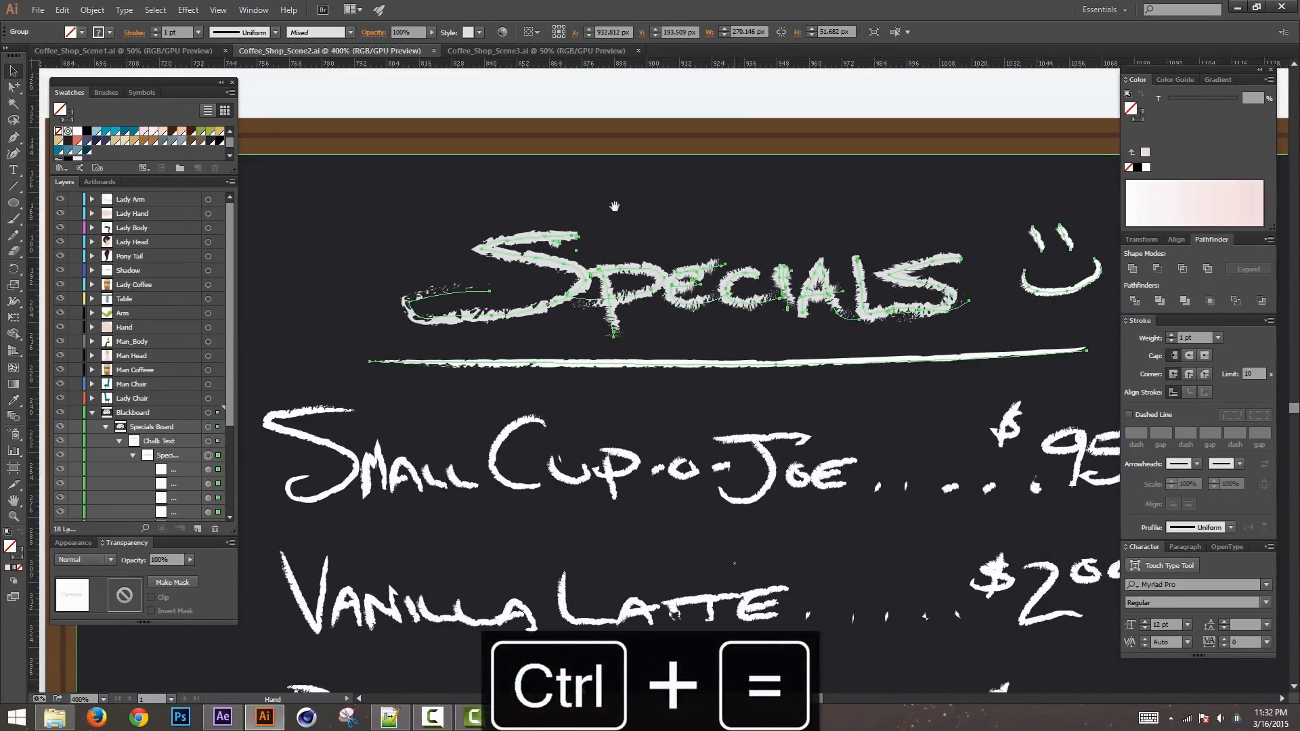
{"action": "left_click", "coordinate": [476, 317]}
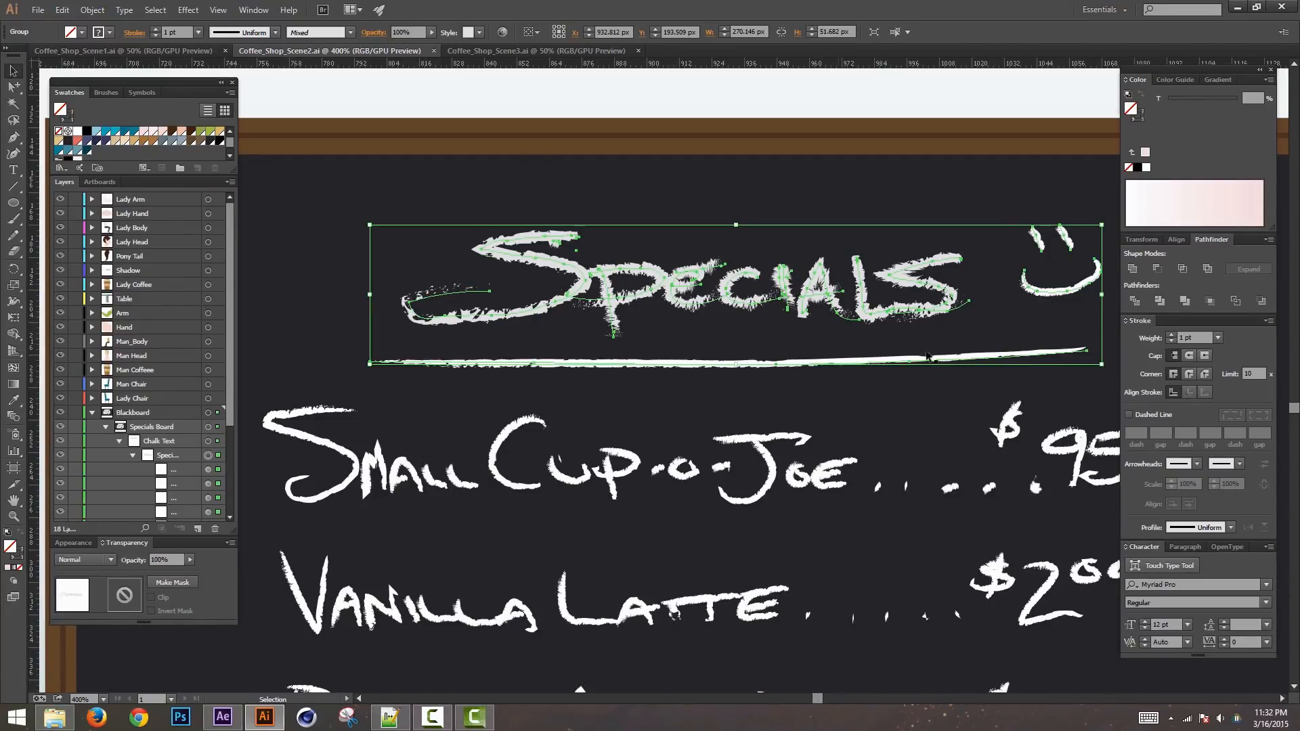
Step: View the complete specials list on the blackboard at 300% magnification
{"action": "key", "text": "space"}
{"action": "left_click_drag", "start_coordinate": [830, 542], "coordinate": [756, 431]}
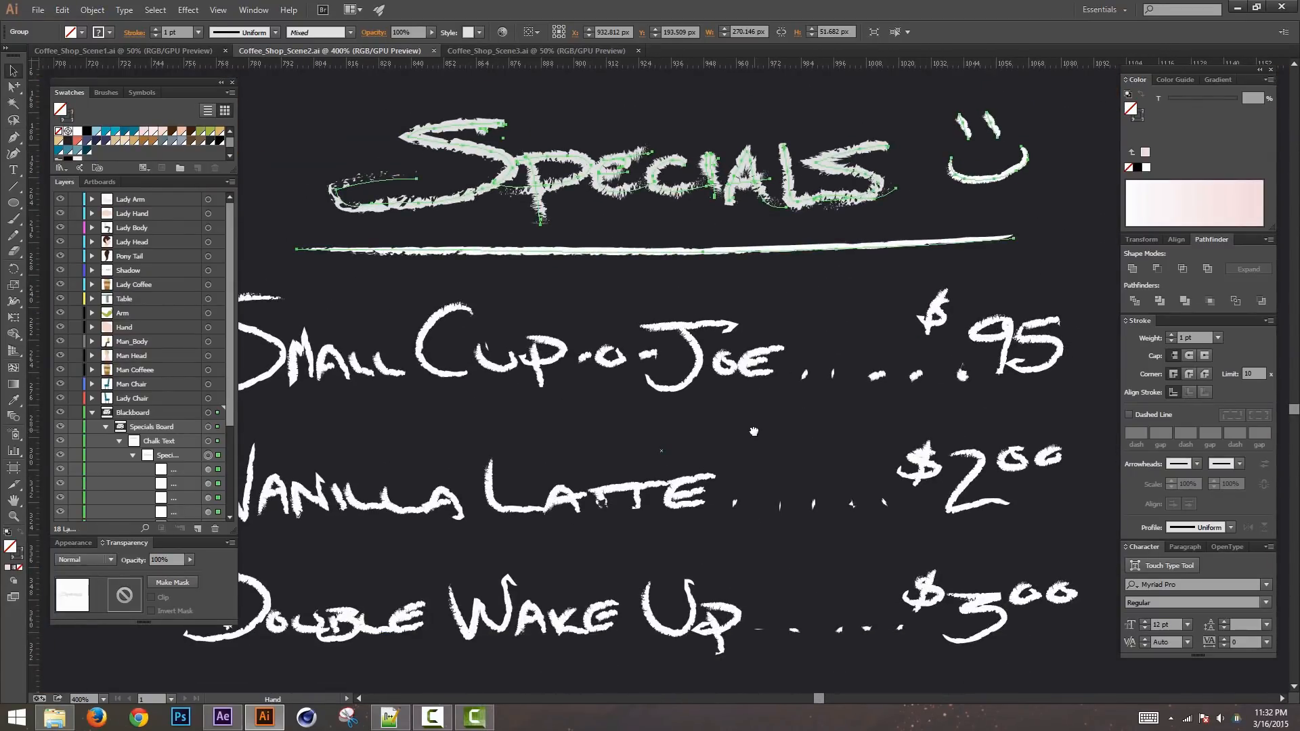
{"action": "key", "text": "ctrl+minus"}
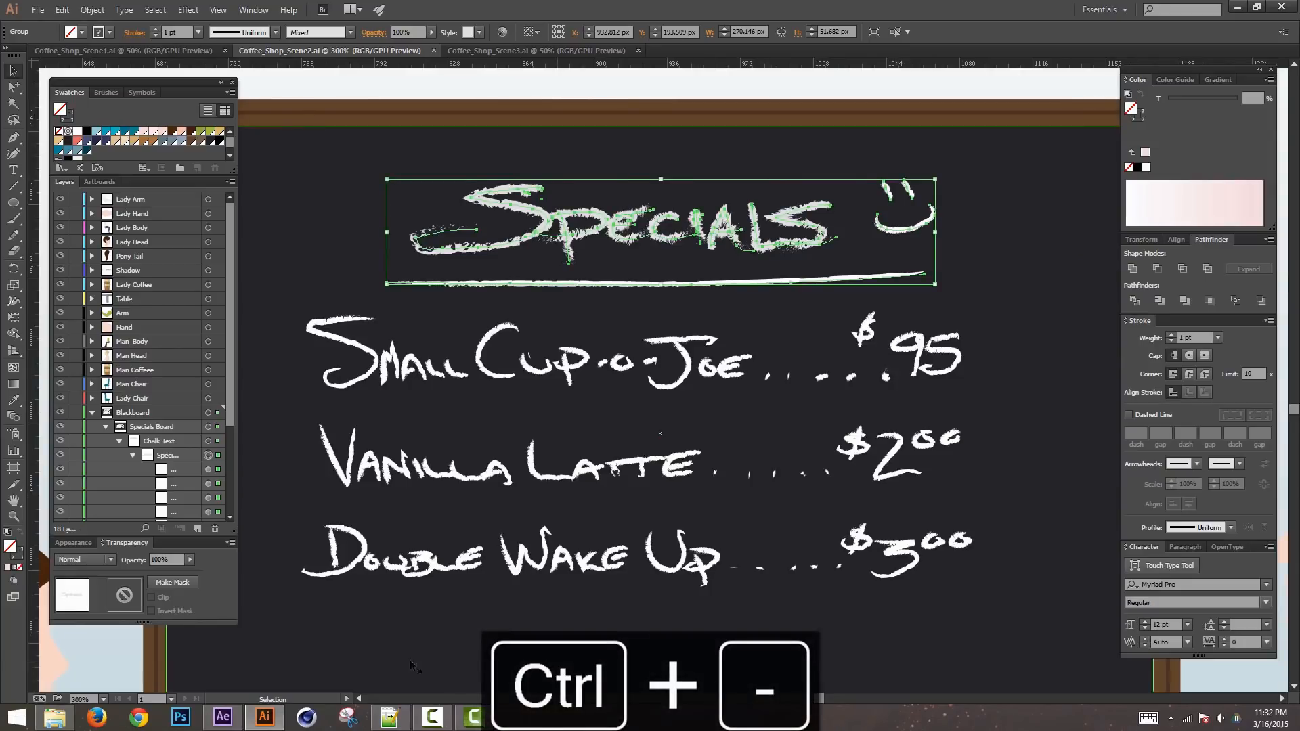
Step: Switch to After Effects and convert the Blackboard layer into a shape layer, skipping the rest of the conversion
{"action": "left_click", "coordinate": [224, 722]}
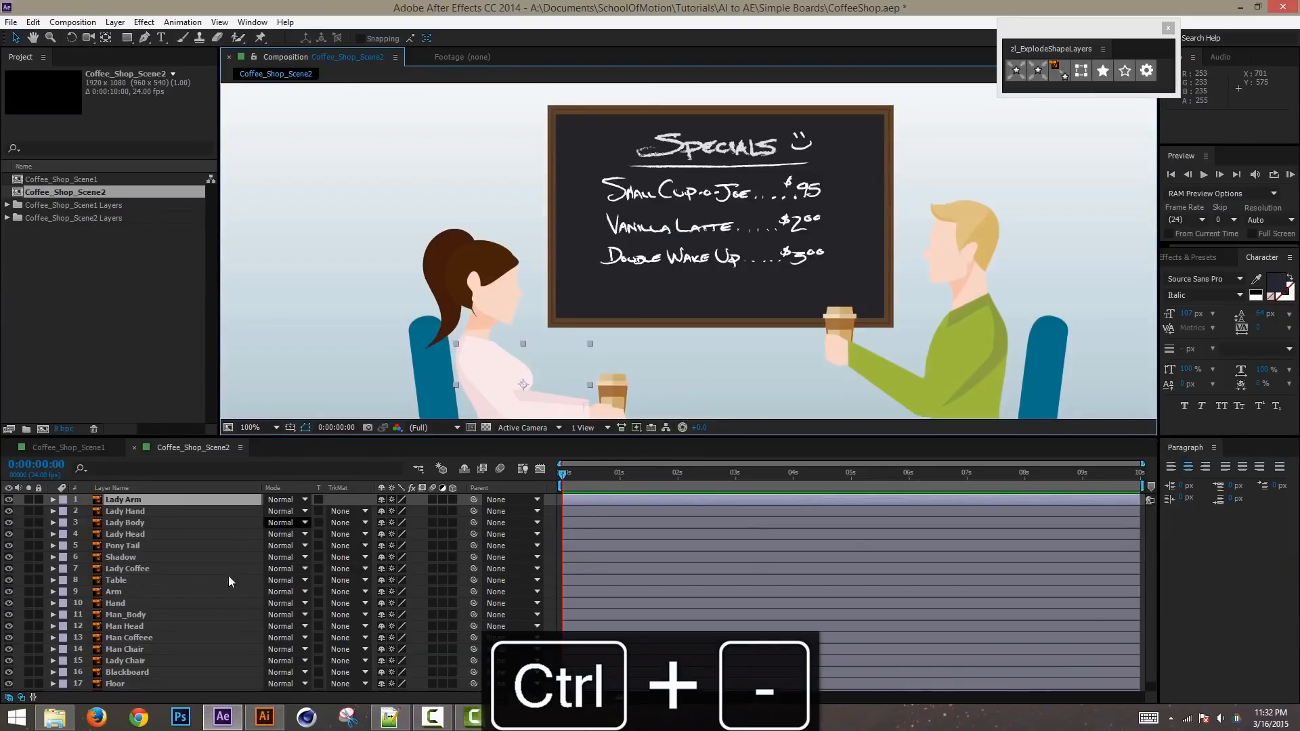
{"action": "mouse_move", "coordinate": [1152, 520]}
{"action": "left_mouse_down"}
{"action": "mouse_move", "coordinate": [1150, 540]}
{"action": "mouse_move", "coordinate": [1153, 506]}
{"action": "left_mouse_up"}
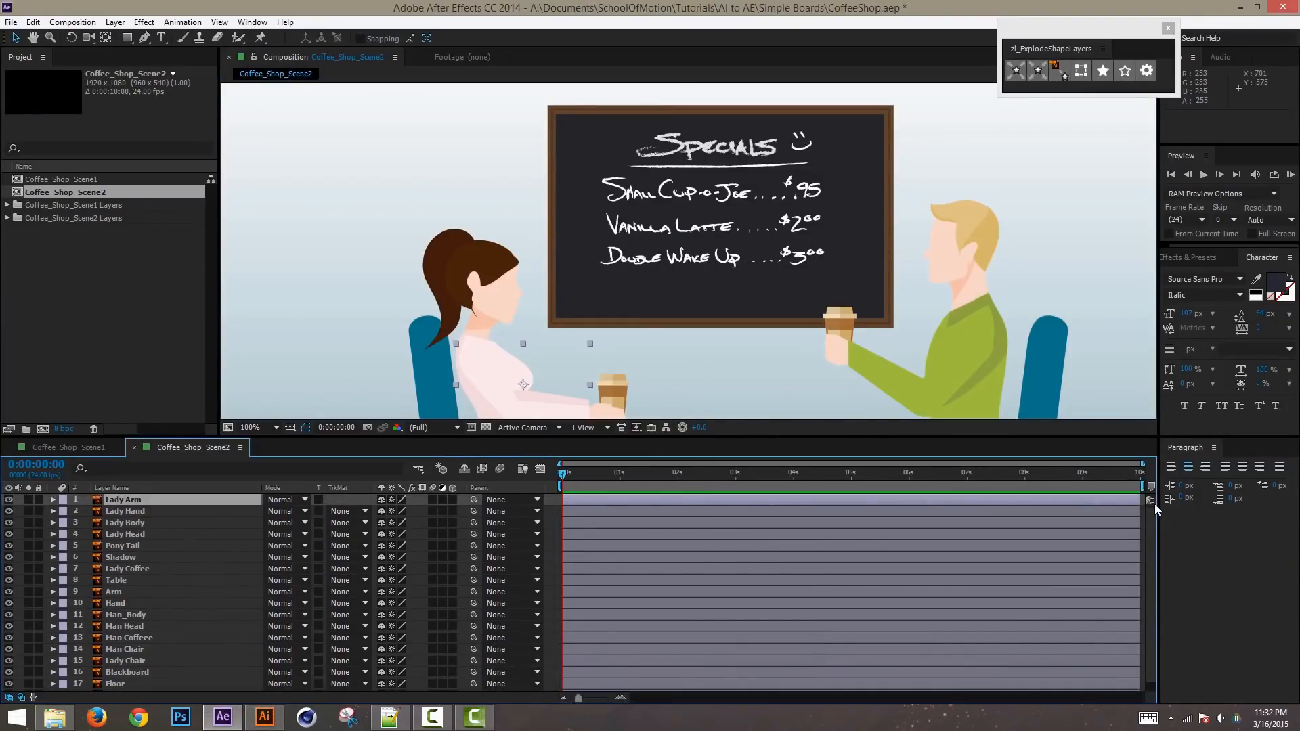
{"action": "left_click", "coordinate": [153, 671]}
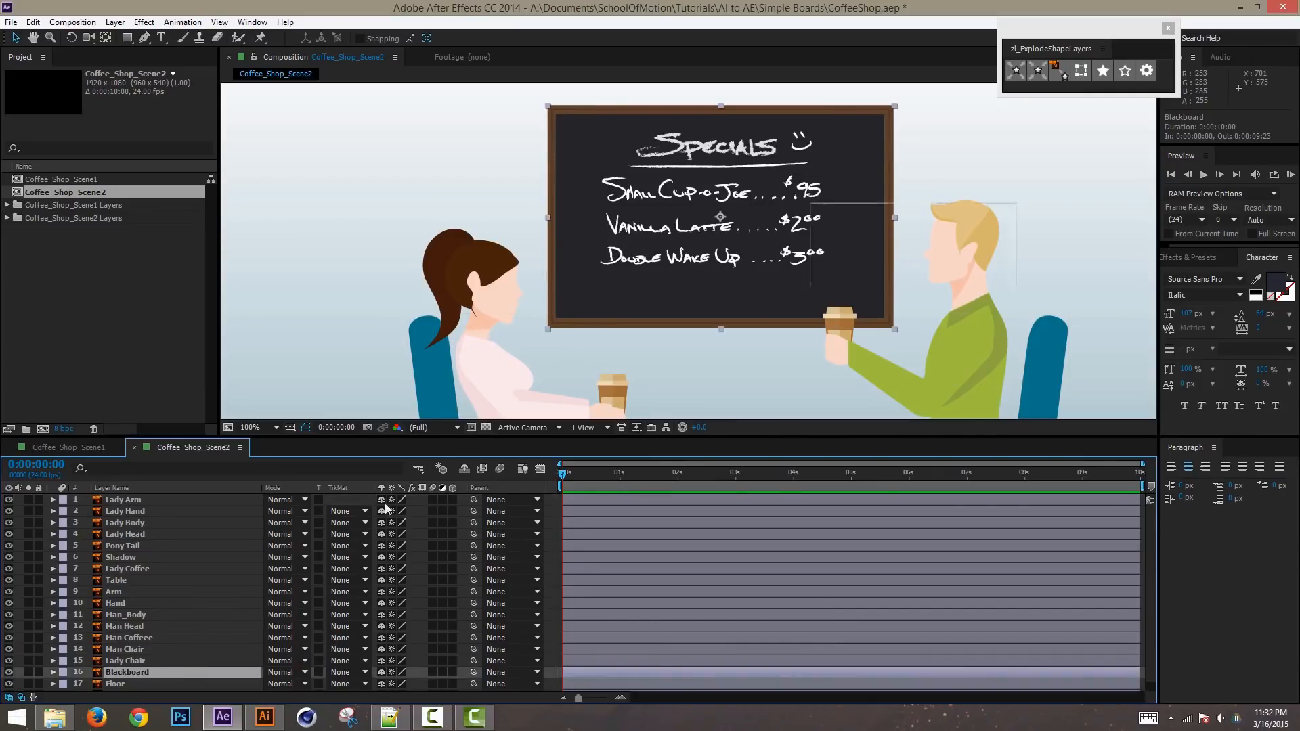
{"action": "left_click_drag", "start_coordinate": [1153, 519], "coordinate": [1145, 576]}
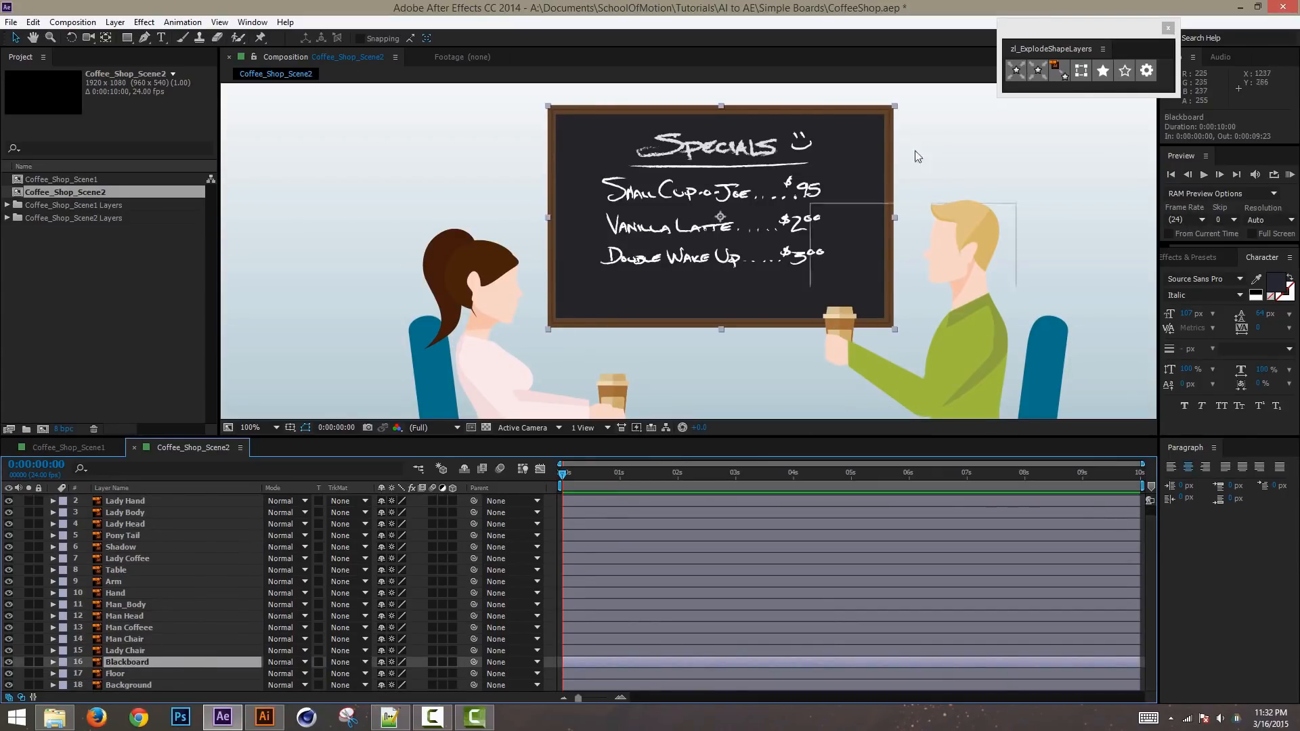
{"action": "left_click", "coordinate": [1058, 71]}
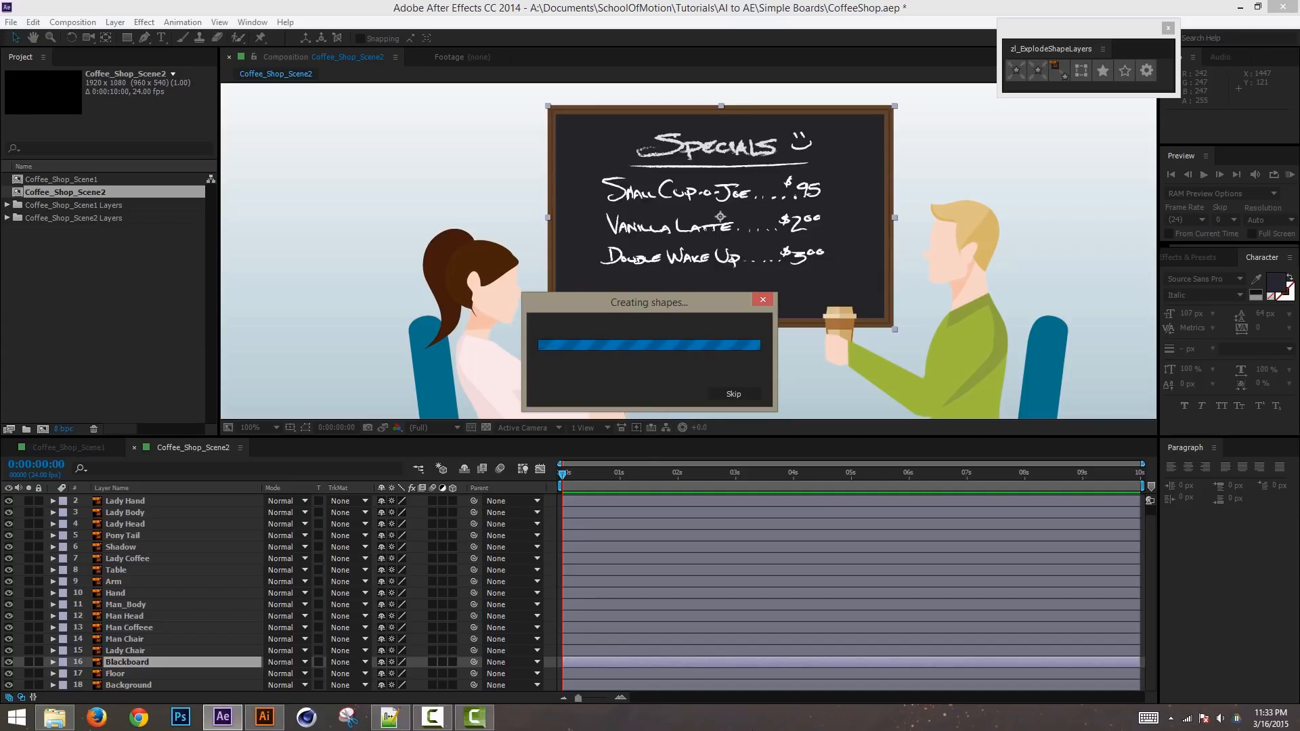
{"action": "left_click", "coordinate": [745, 395]}
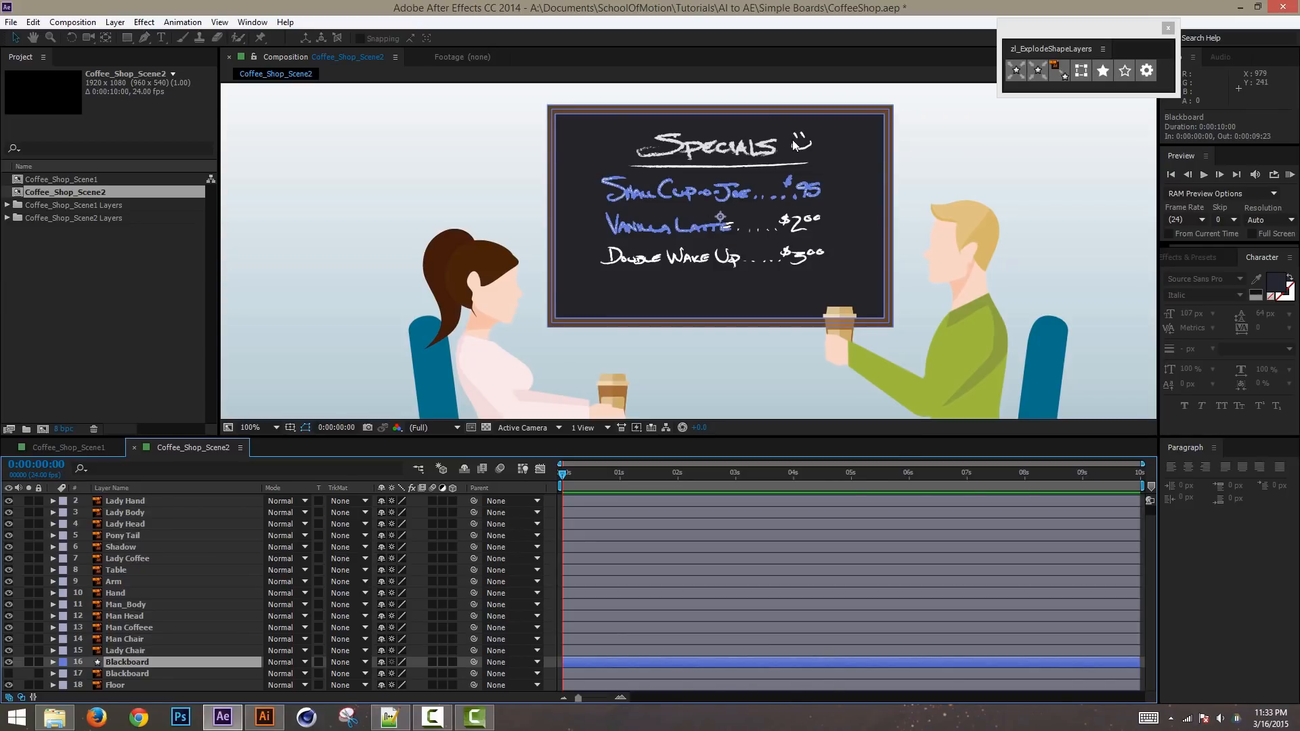
Step: Examine the converted chalk outlines of the menu items at 400% magnification
{"action": "key", "text": "ctrl+equal"}
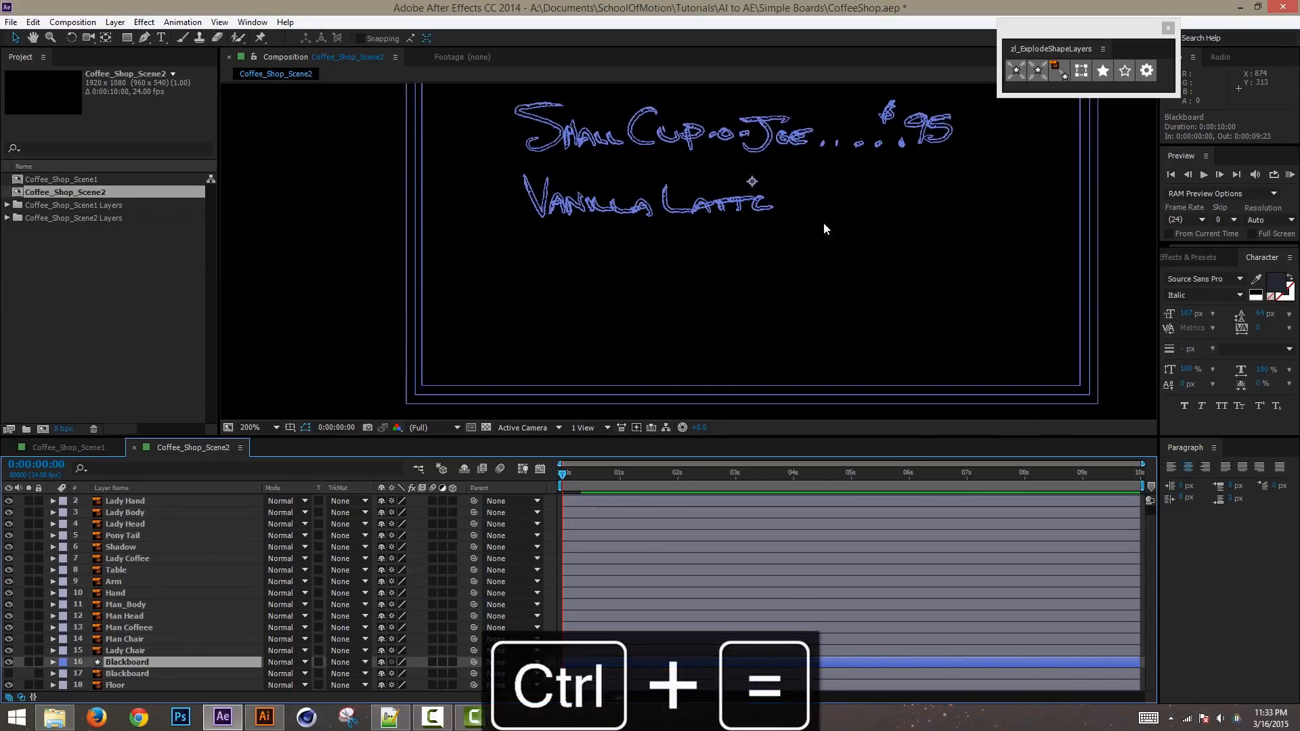
{"action": "key", "text": "ctrl+equal"}
{"action": "left_click_drag", "start_coordinate": [820, 274], "coordinate": [834, 316]}
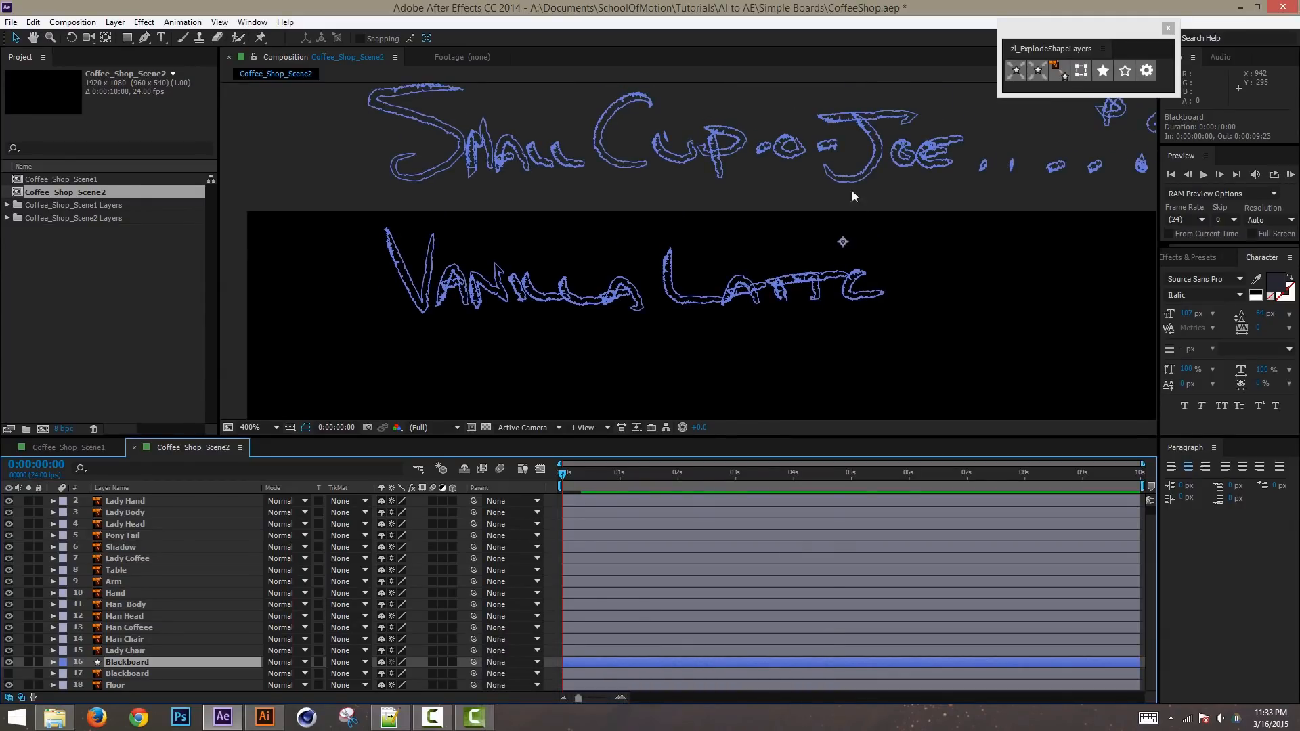
Step: Expand the contents of the Blackboard shape layer and examine its list of groups through Group 551
{"action": "left_click", "coordinate": [53, 662]}
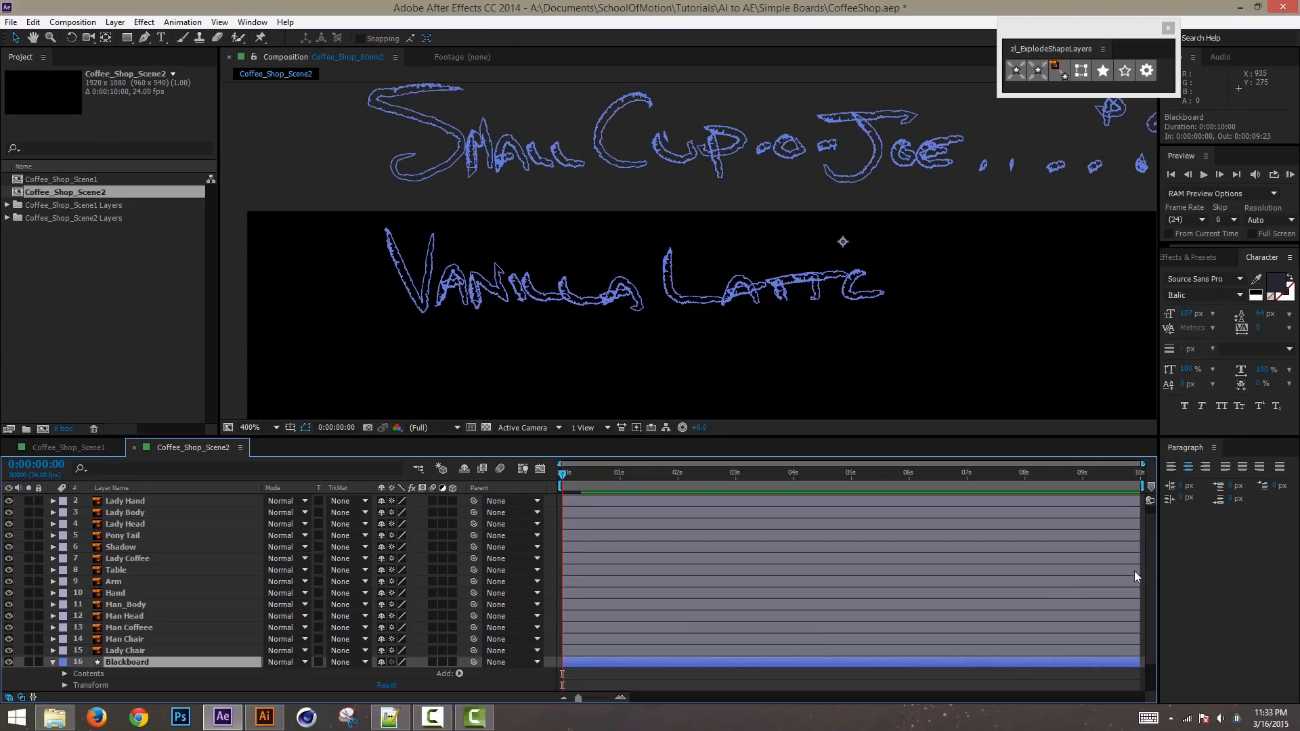
{"action": "scroll", "coordinate": [1152, 558], "scroll_direction": "down", "scroll_amount": 2}
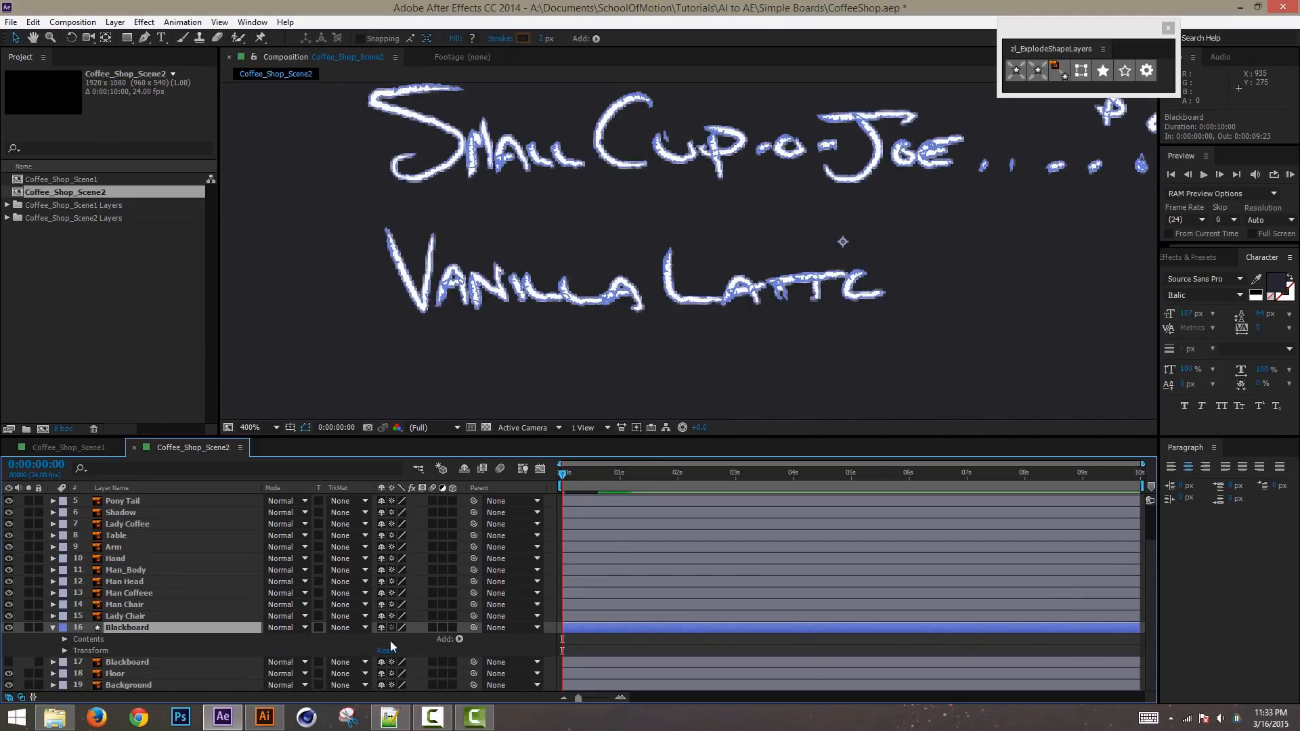
{"action": "left_click", "coordinate": [65, 639]}
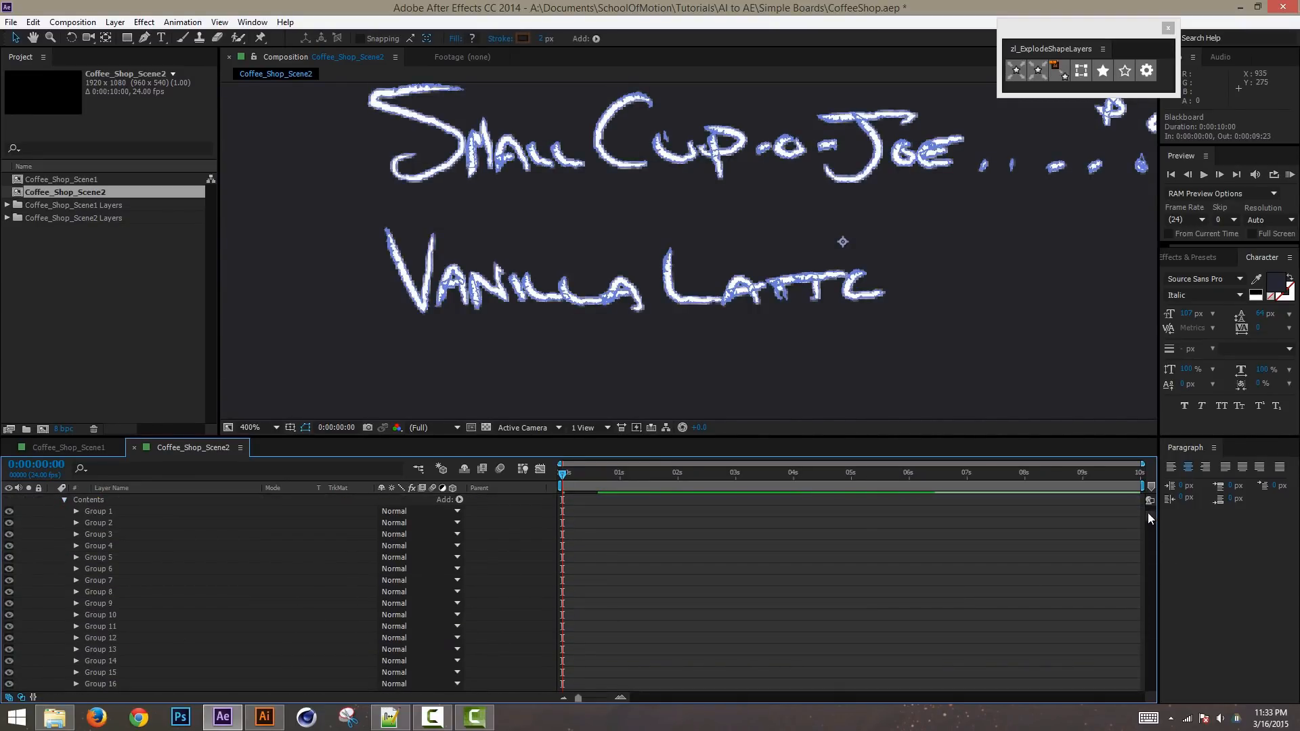
{"action": "left_click_drag", "start_coordinate": [1148, 514], "coordinate": [1164, 688]}
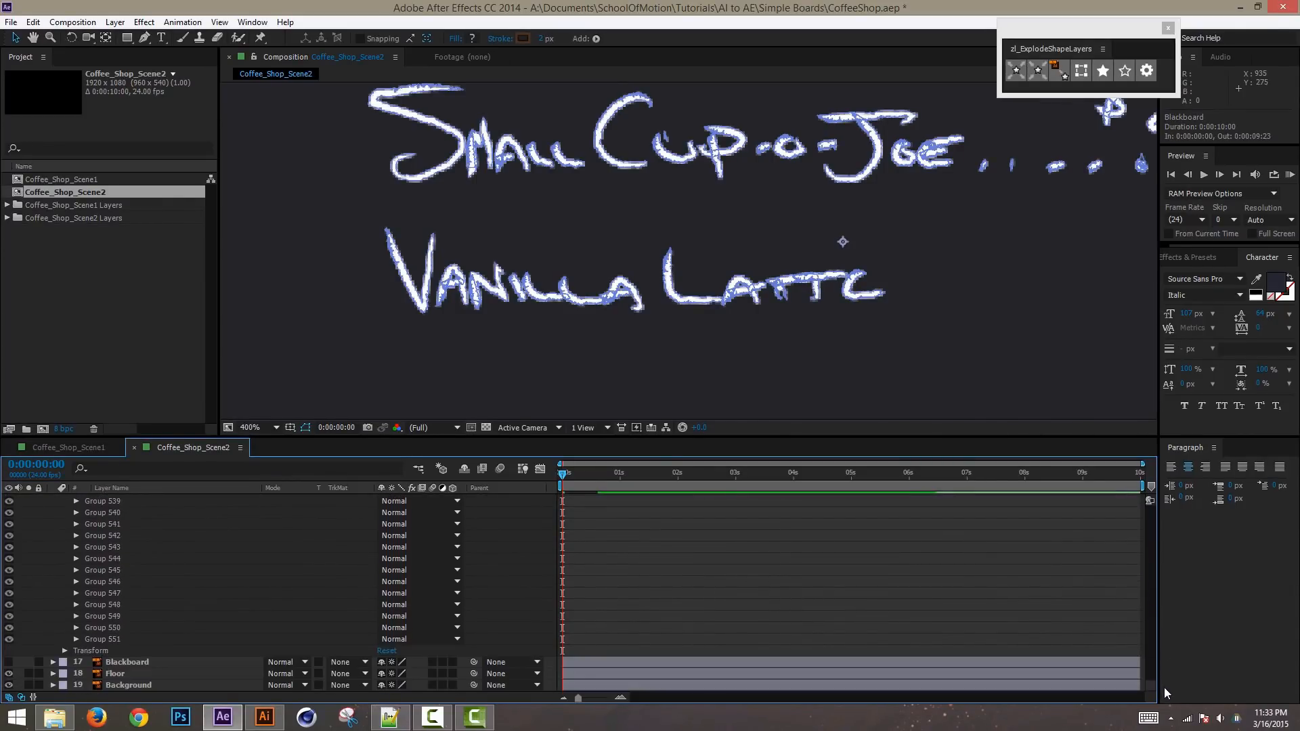
{"action": "left_click", "coordinate": [127, 639]}
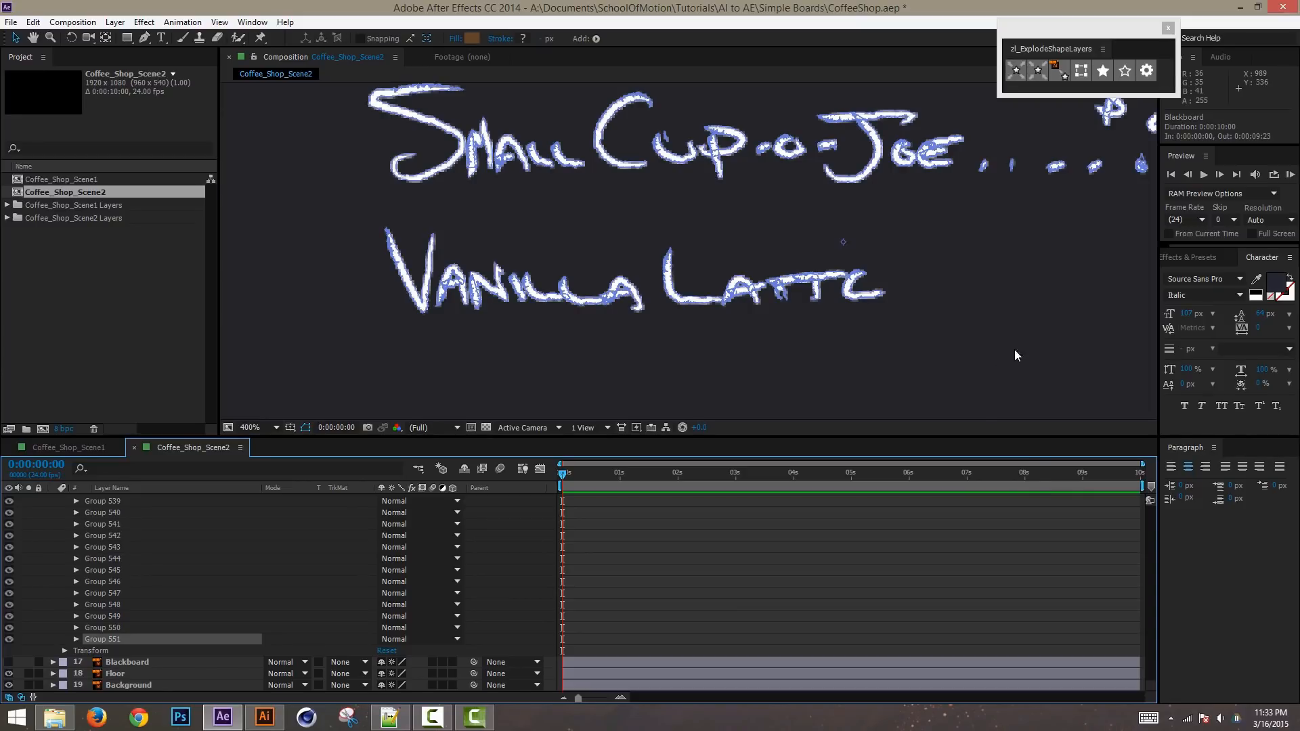
{"action": "key", "text": "ctrl+minus"}
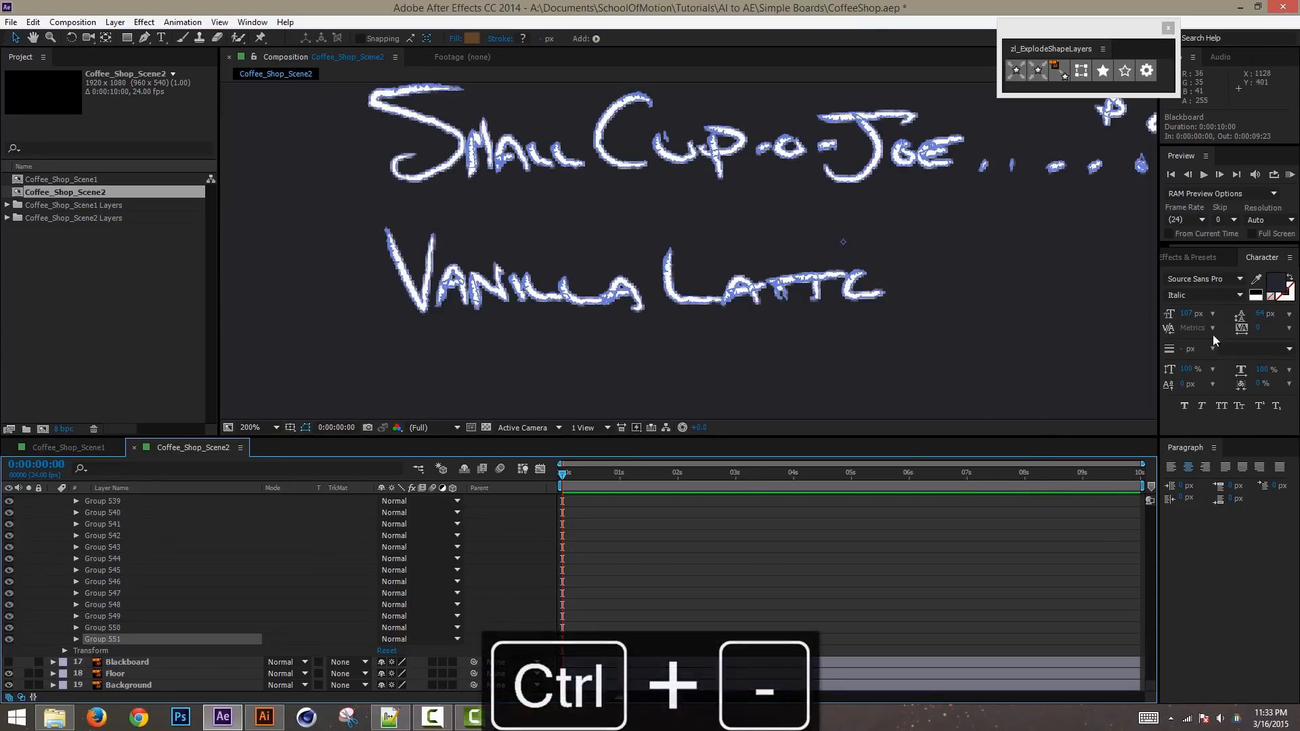
Step: Delete the Blackboard shape layer and make the original Blackboard layer visible again
{"action": "left_click_drag", "start_coordinate": [1150, 683], "coordinate": [1150, 509]}
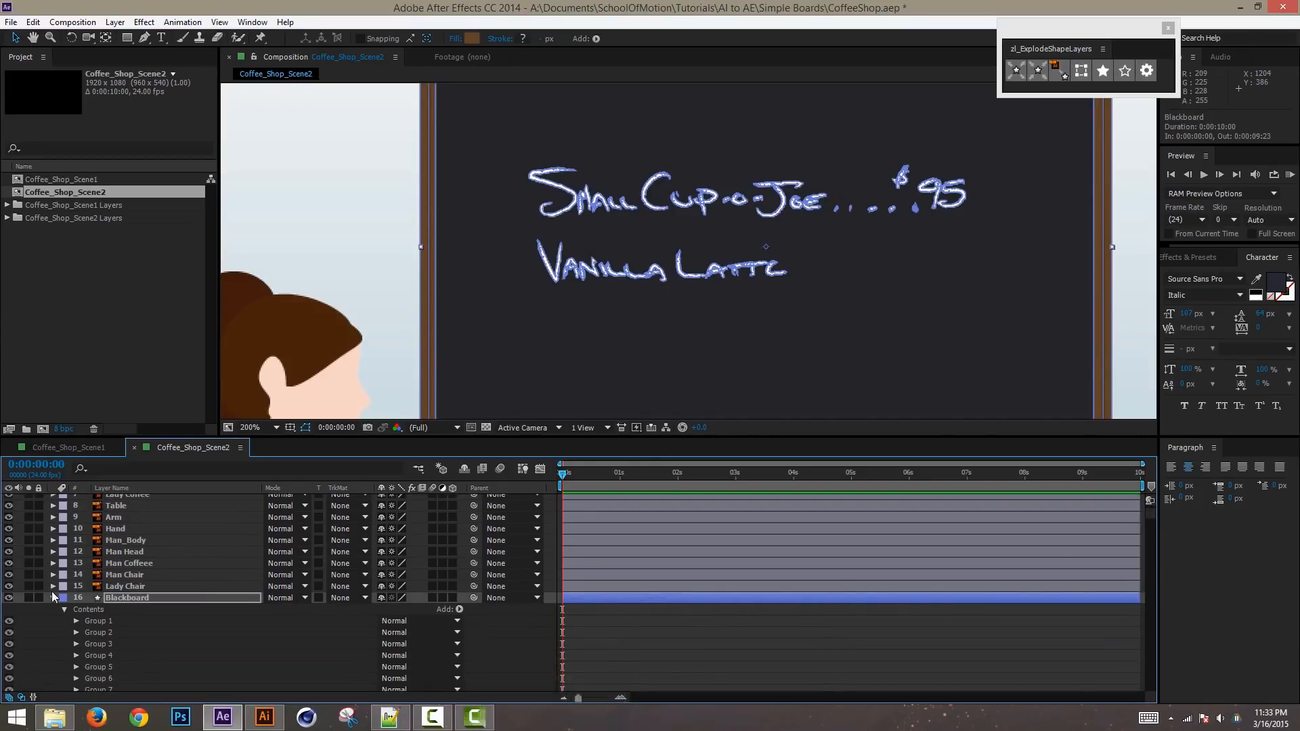
{"action": "left_click", "coordinate": [54, 598]}
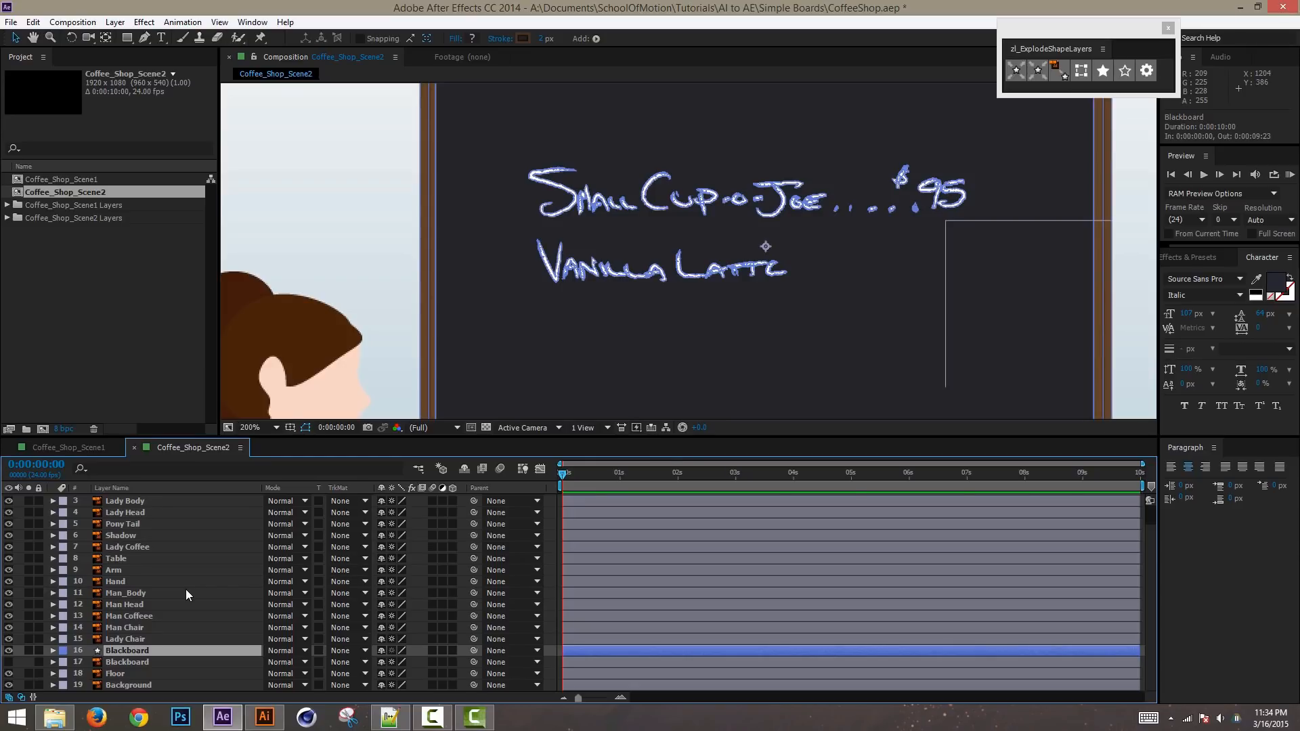
{"action": "key", "text": "Delete"}
{"action": "left_click", "coordinate": [128, 661]}
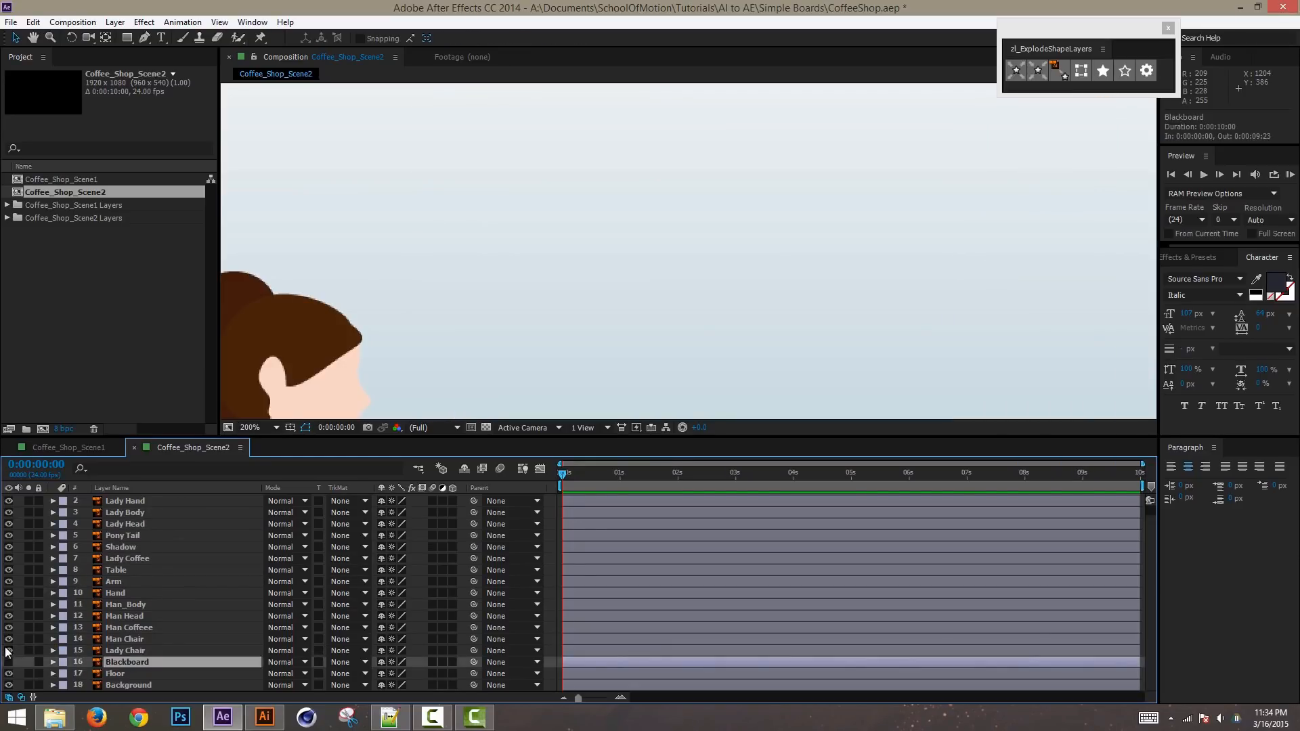
{"action": "left_click", "coordinate": [9, 661]}
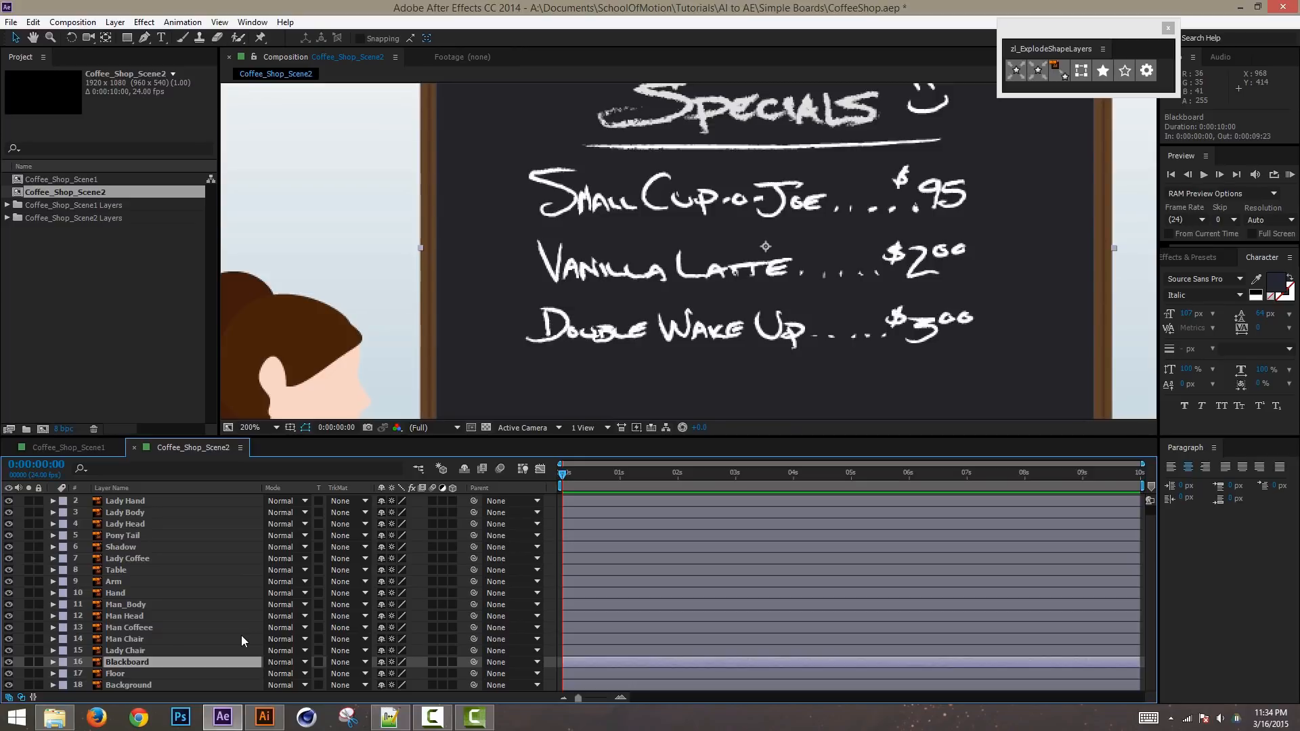
Step: Switch to Illustrator and apply Expand Appearance to the selected Specials title group
{"action": "left_click", "coordinate": [265, 716]}
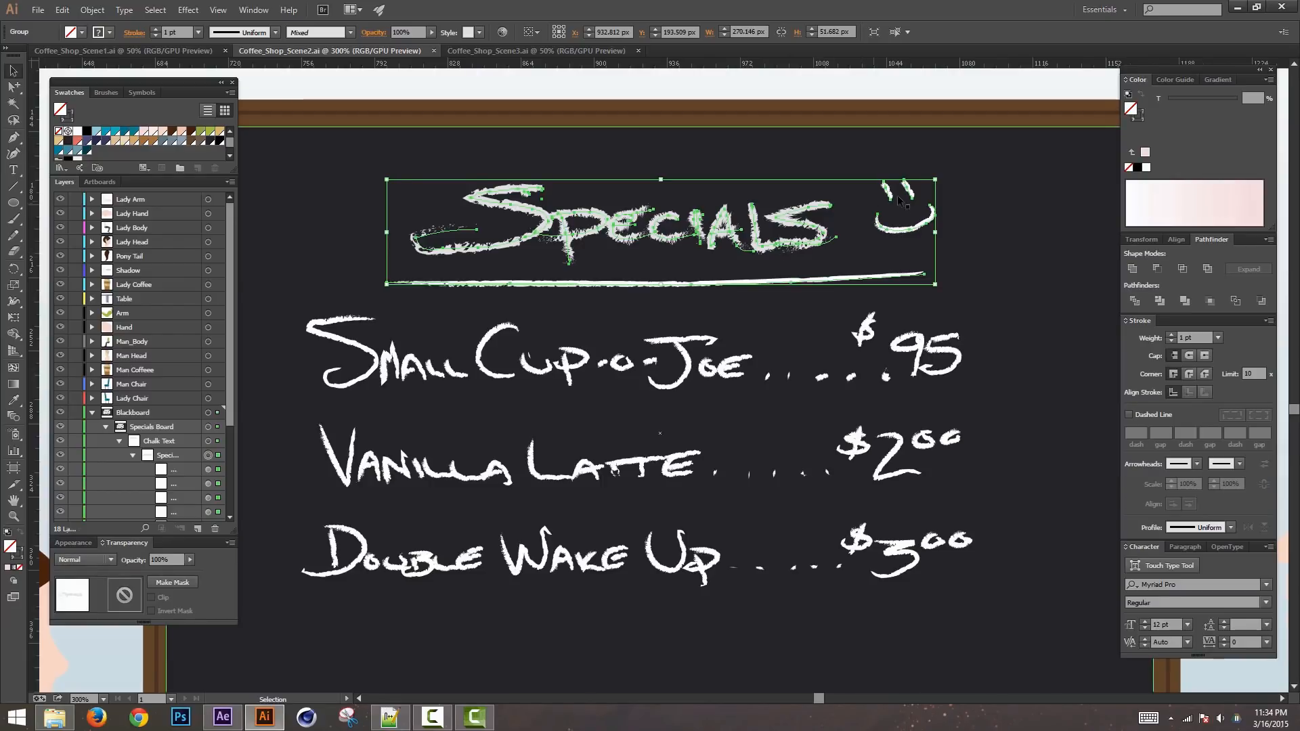
{"action": "key", "text": "ctrl+c"}
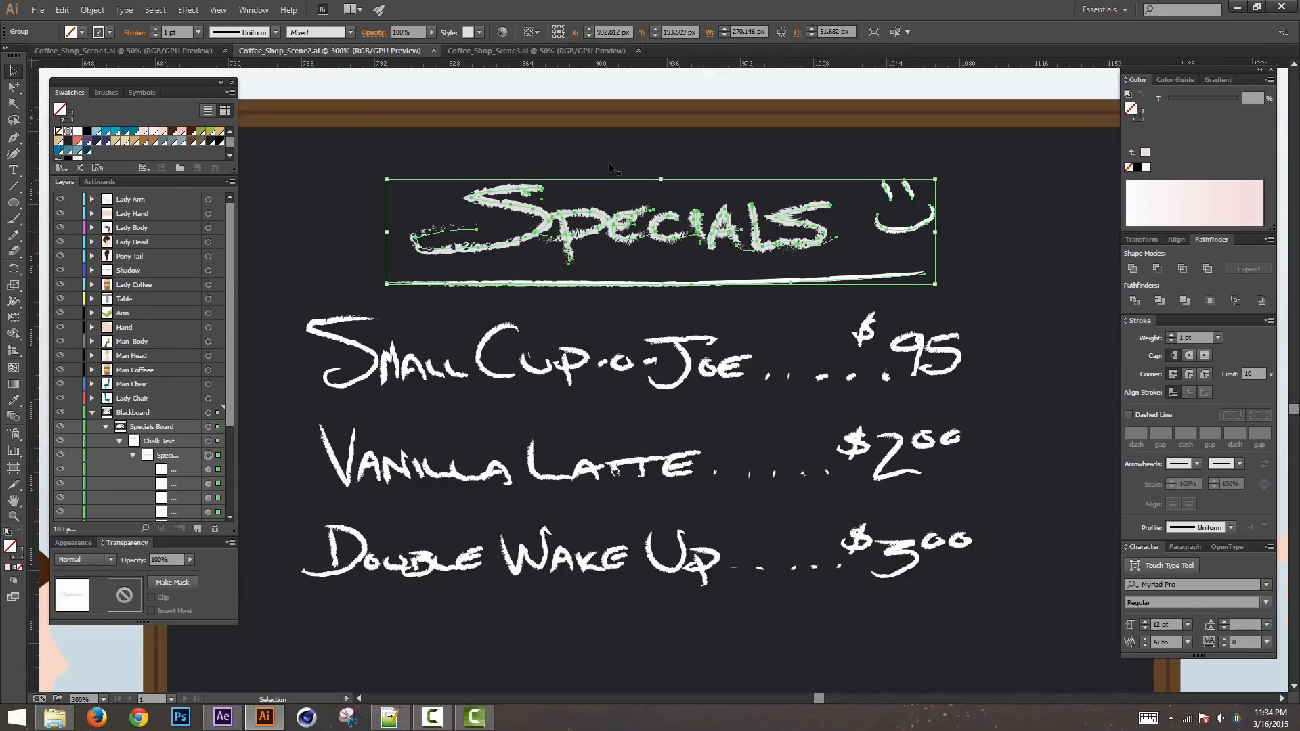
{"action": "left_click", "coordinate": [92, 10]}
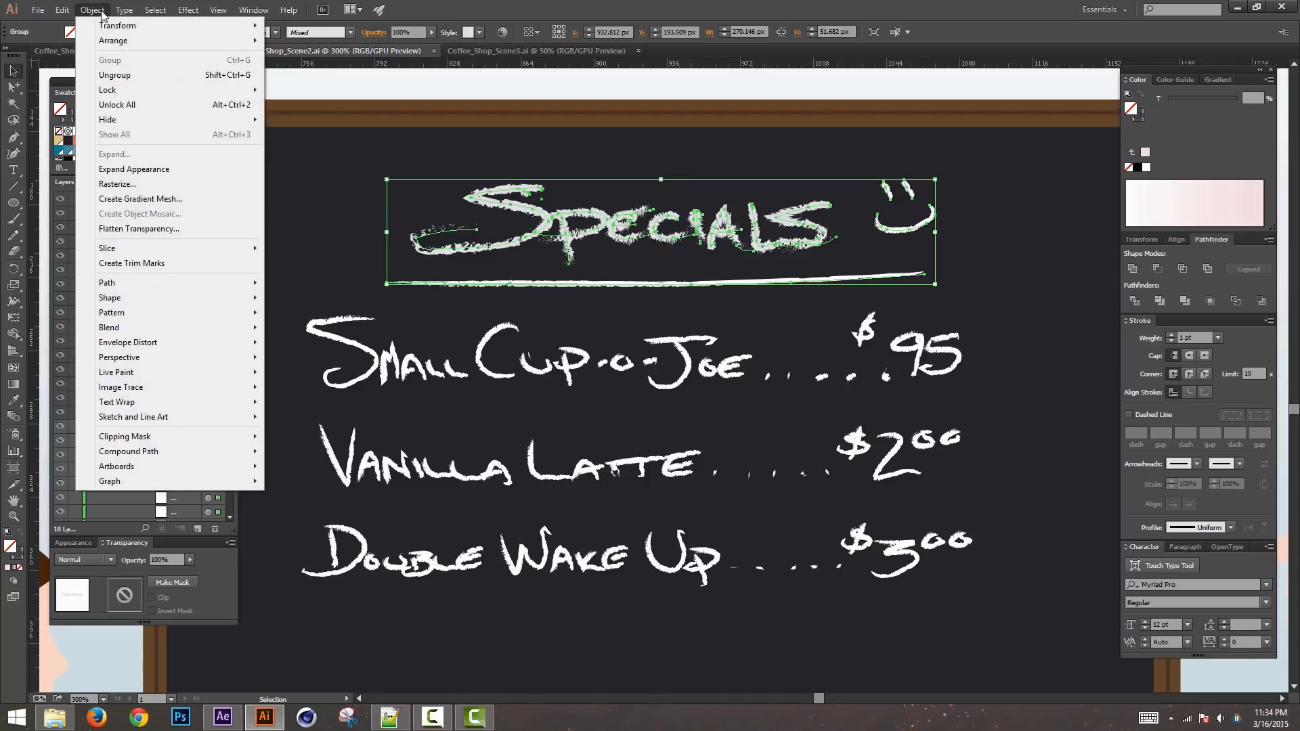
{"action": "left_click", "coordinate": [168, 175]}
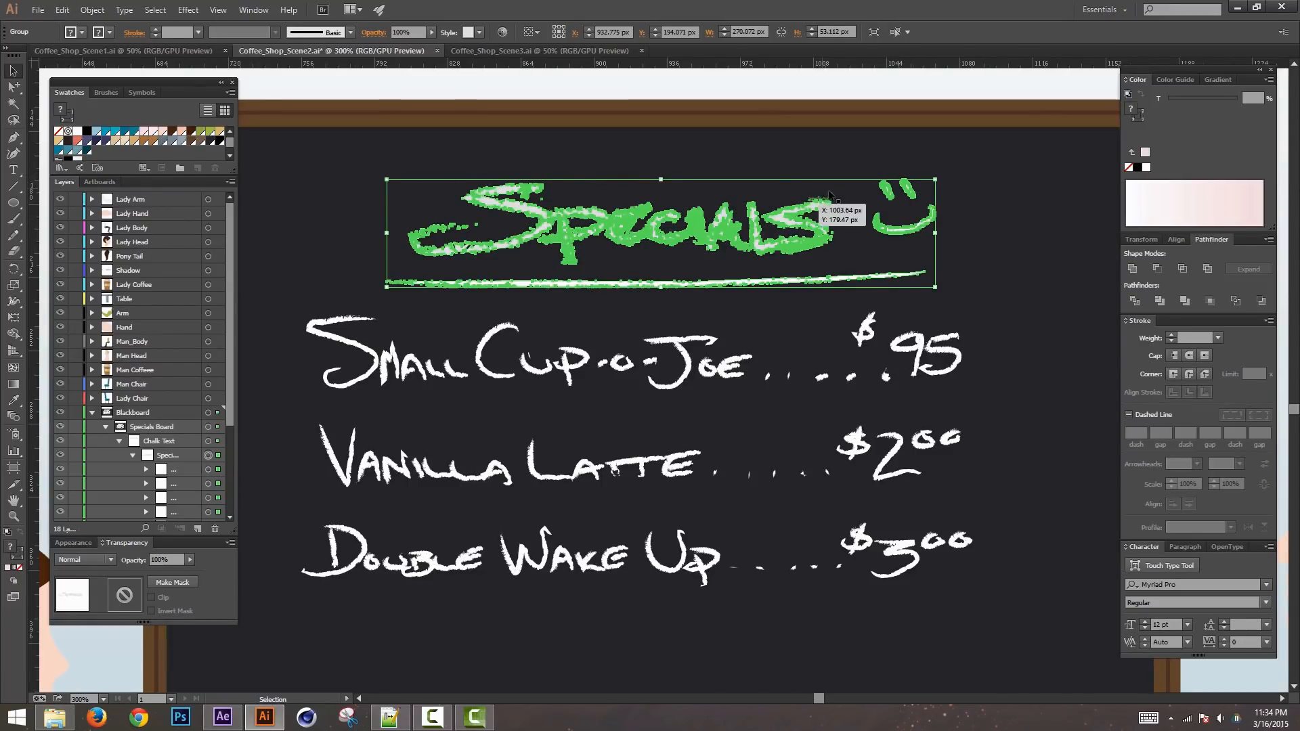
Step: Select the Specials Board group and examine the expanded title outlines at 600% magnification
{"action": "left_click", "coordinate": [997, 218]}
{"action": "key", "text": "ctrl+equal"}
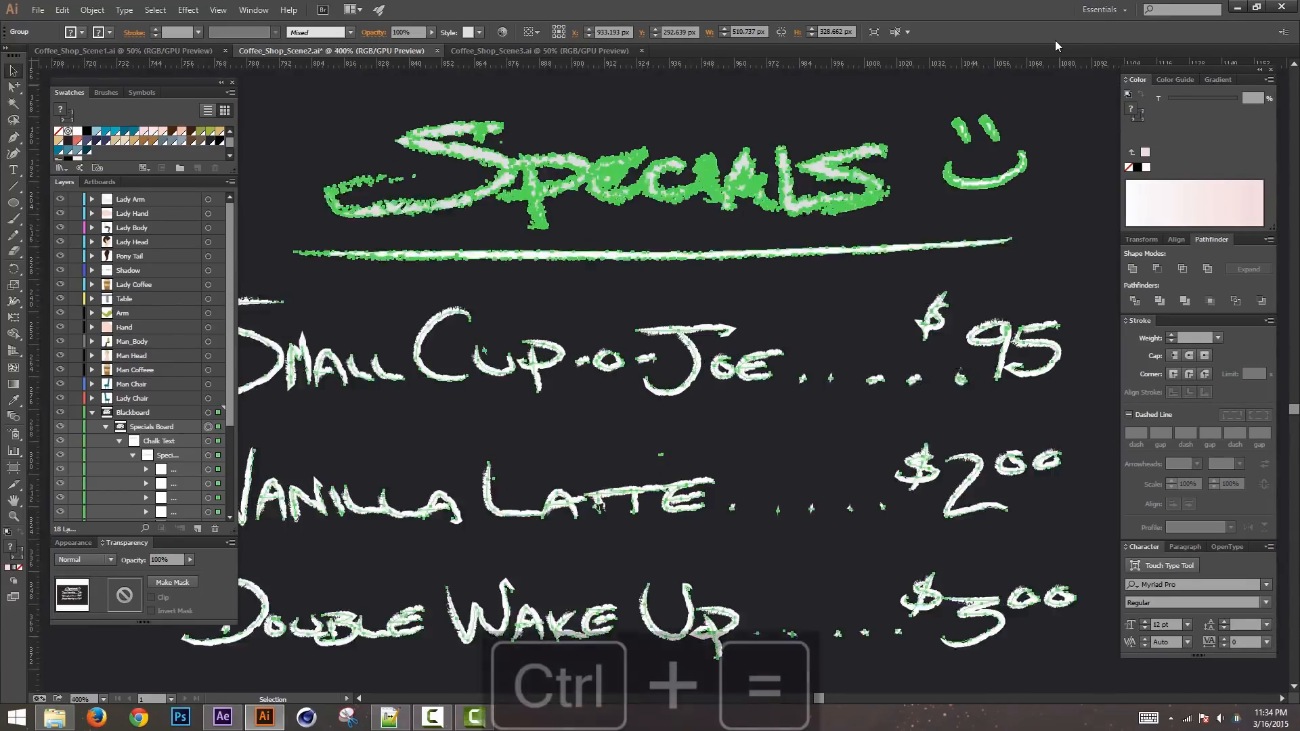
{"action": "key", "text": "ctrl+equal"}
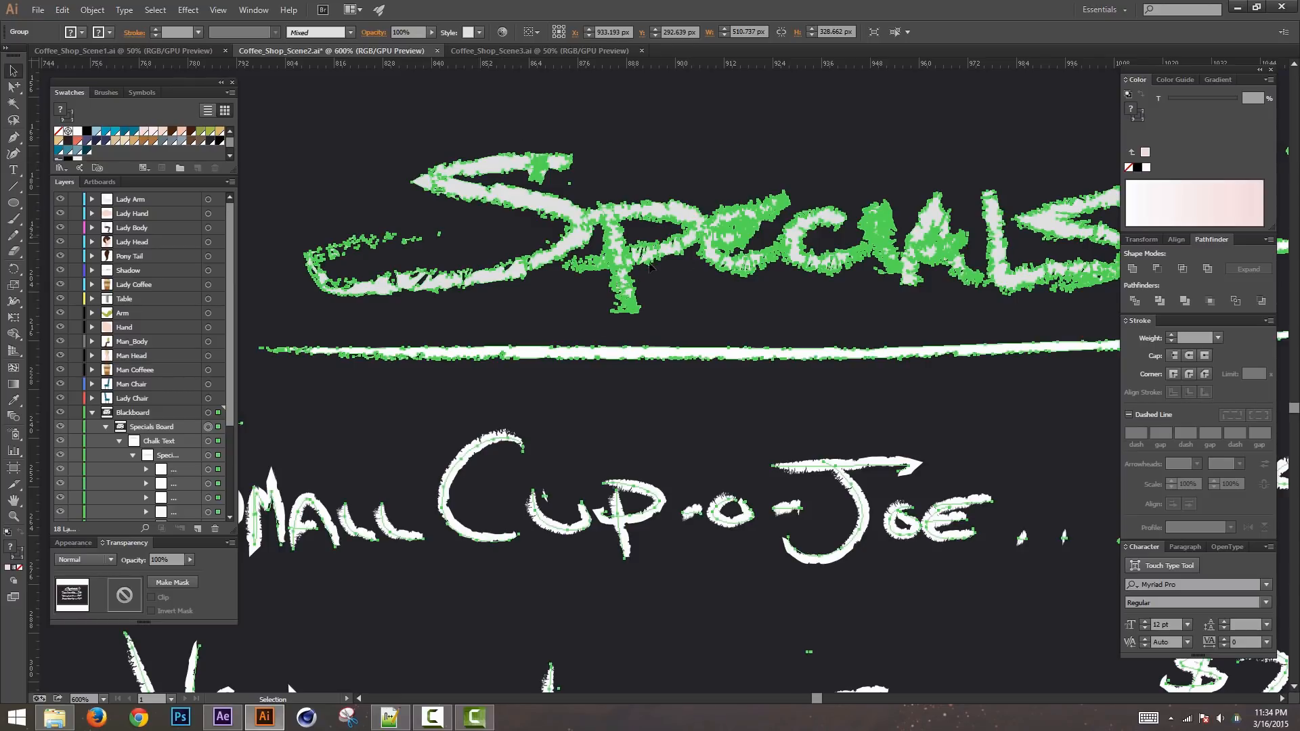
{"action": "key", "text": "space"}
{"action": "left_click_drag", "start_coordinate": [1002, 433], "coordinate": [864, 449]}
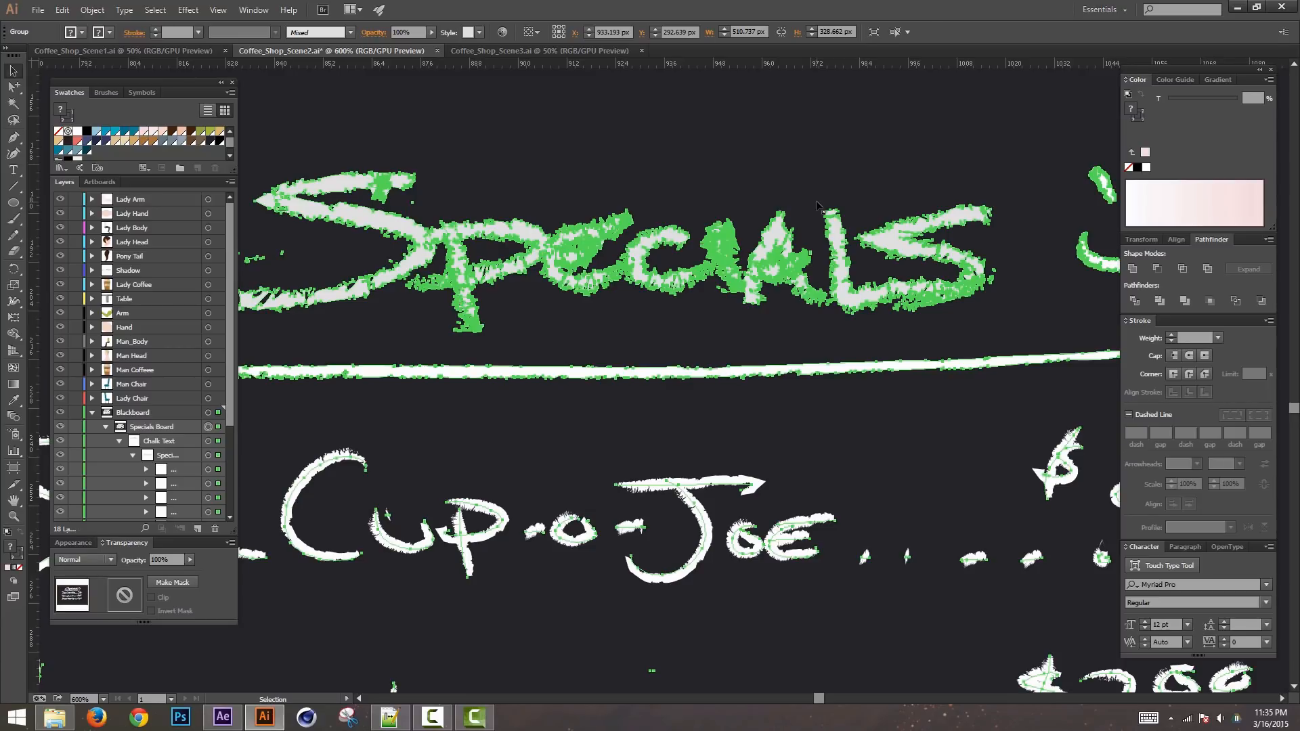
Step: Undo the Expand Appearance operation on the Specials title group
{"action": "key", "text": "ctrl+minus"}
{"action": "key", "text": "ctrl+minus"}
{"action": "left_click_drag", "start_coordinate": [766, 494], "coordinate": [763, 371]}
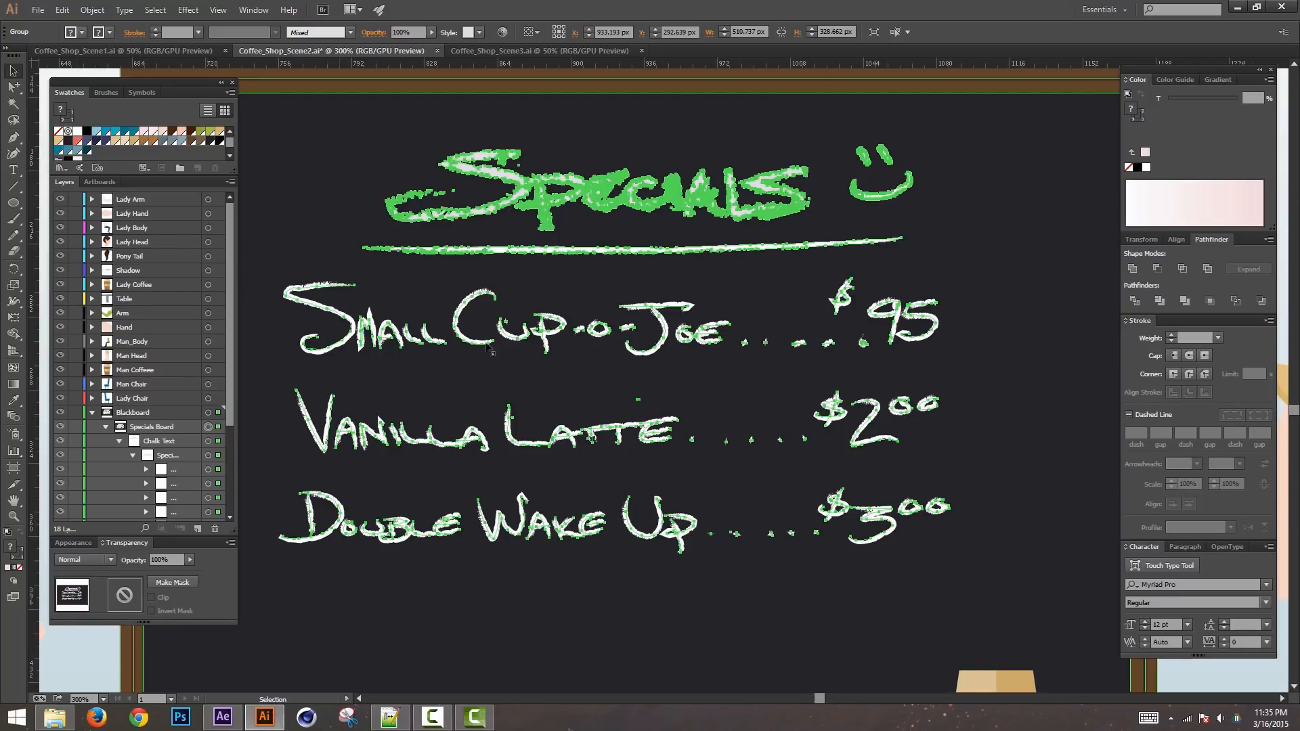
{"action": "key", "text": "ctrl+z"}
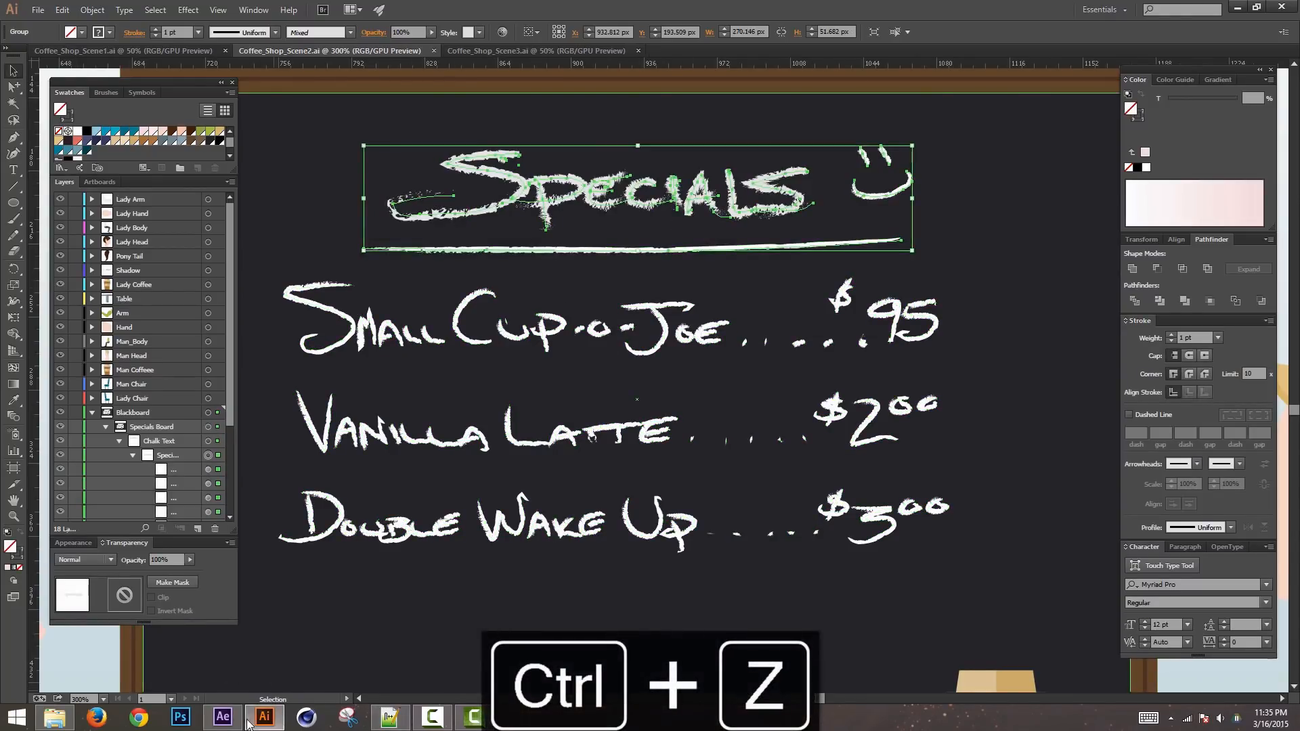
Step: Switch to After Effects and view the whole Coffee_Shop_Scene2 composition at 50% magnification
{"action": "left_click", "coordinate": [223, 716]}
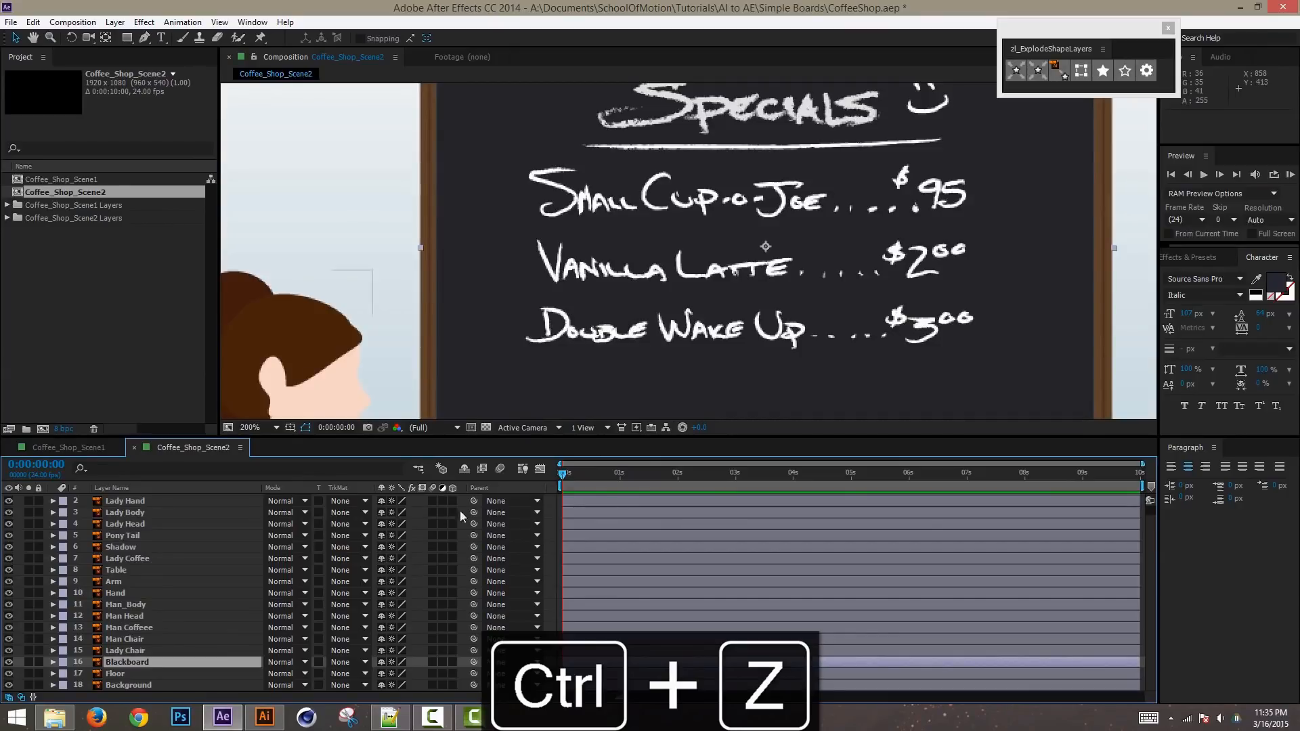
{"action": "left_click_drag", "start_coordinate": [1154, 546], "coordinate": [1149, 493]}
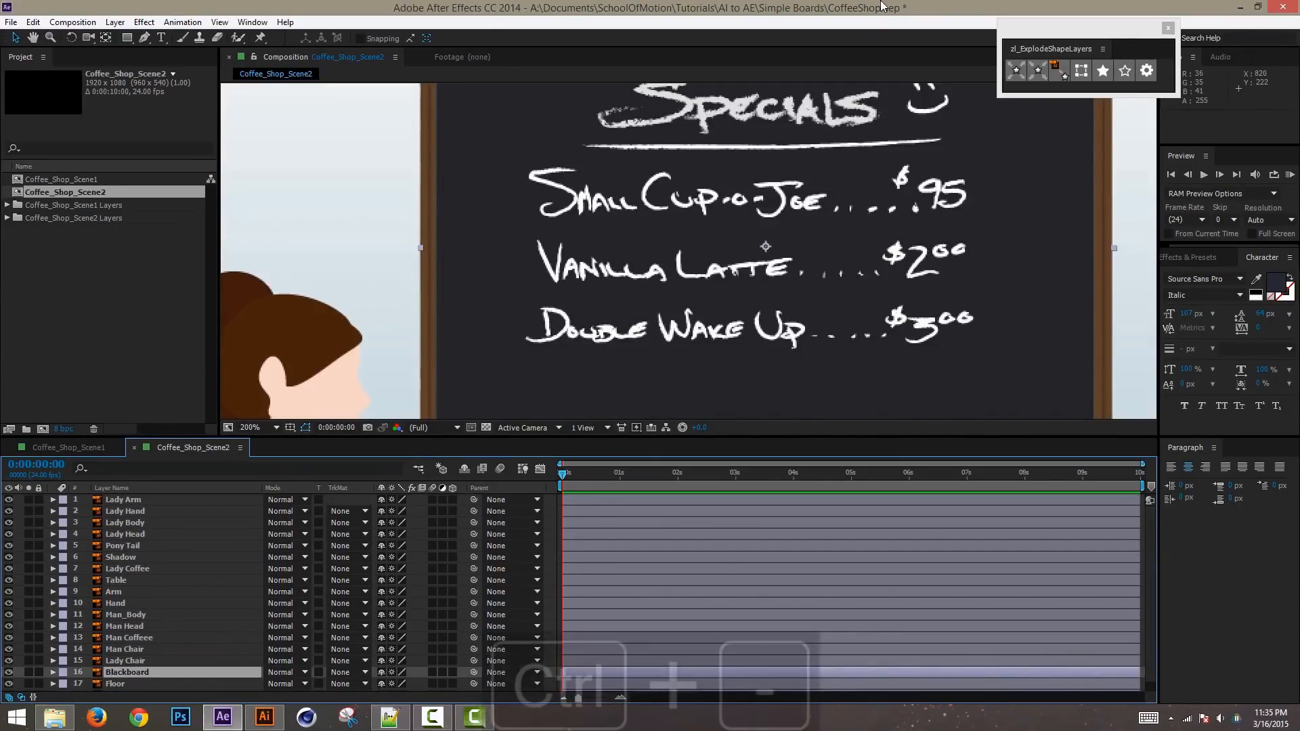
{"action": "key", "text": "ctrl+minus"}
{"action": "left_click_drag", "start_coordinate": [910, 281], "coordinate": [843, 308]}
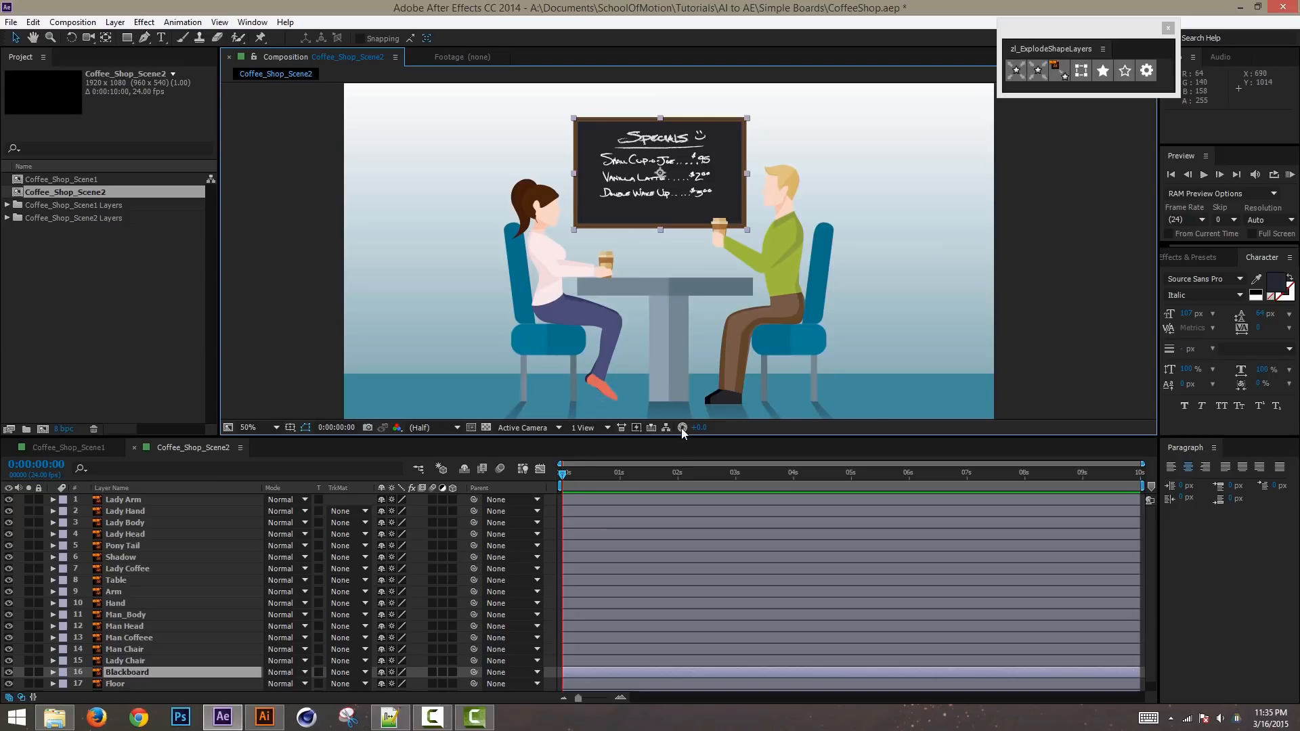
{"action": "left_click", "coordinate": [120, 309]}
Step: Switch to Coffee_Shop_Scene3.ai in Illustrator, expand the Scene3 layer and select all its unlocked artwork to examine it
{"action": "left_click", "coordinate": [264, 717]}
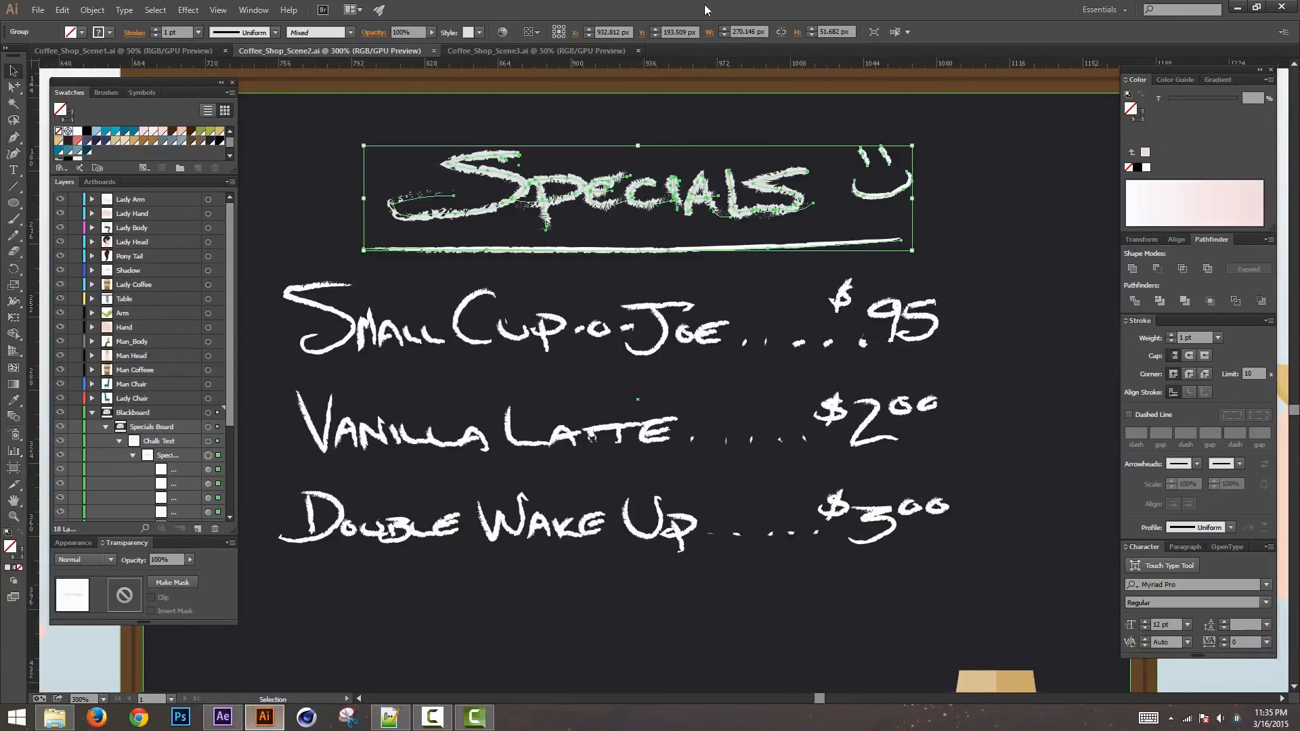
{"action": "left_click", "coordinate": [545, 52]}
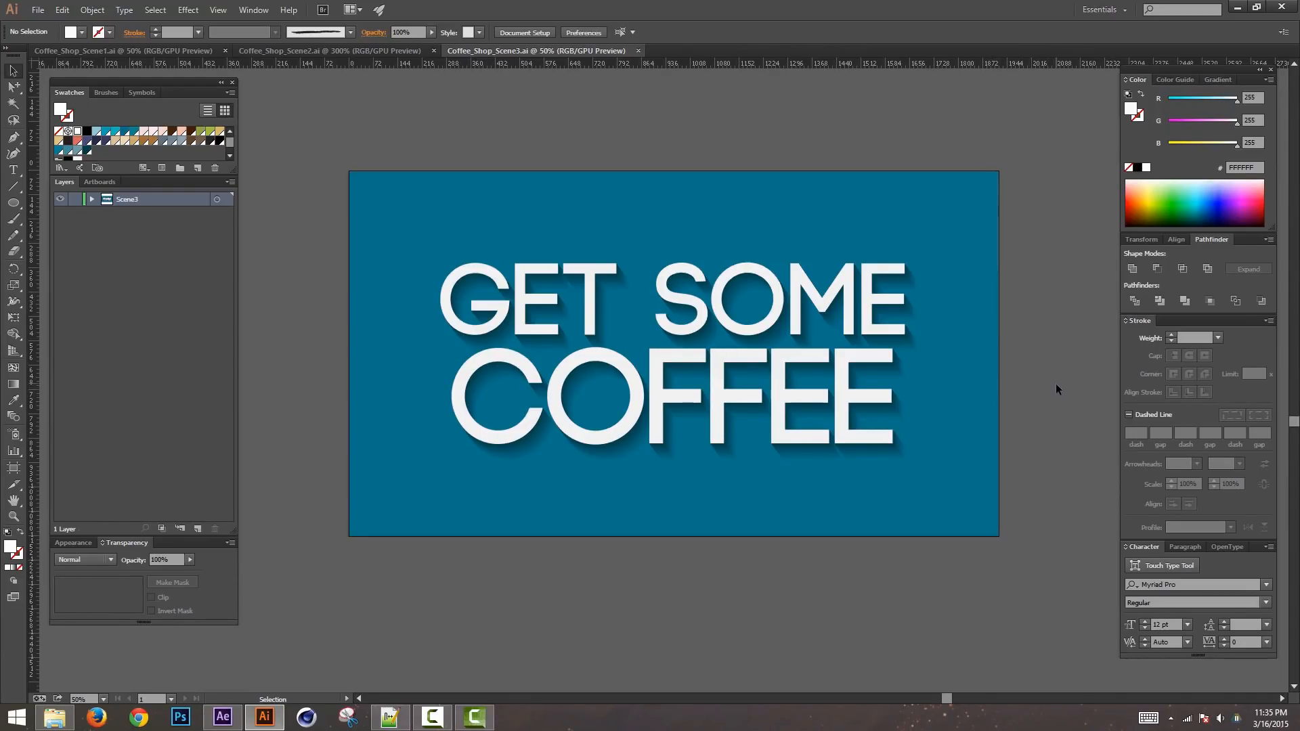
{"action": "left_click", "coordinate": [92, 198]}
{"action": "left_click", "coordinate": [217, 200]}
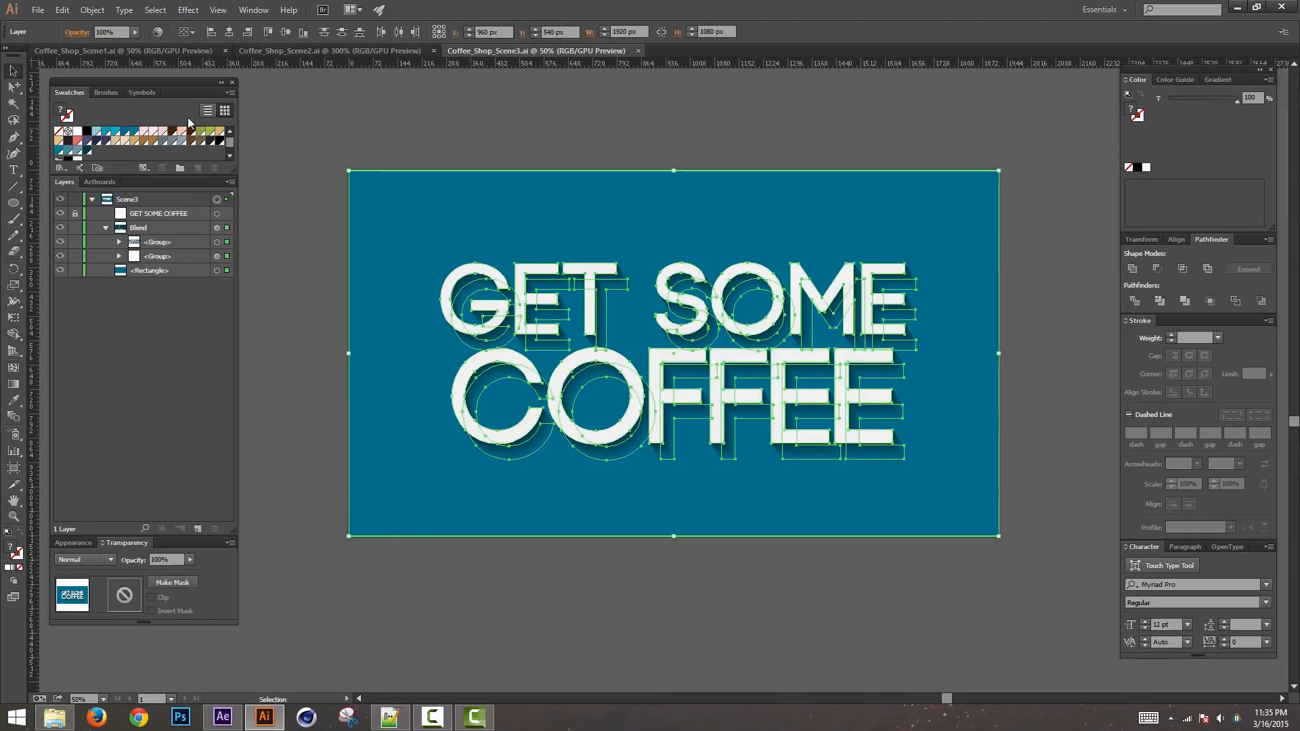
Step: Add a new top-level layer and release the Scene3 layer's artwork to separate layers in sequence
{"action": "left_click", "coordinate": [230, 181]}
{"action": "left_click", "coordinate": [192, 370]}
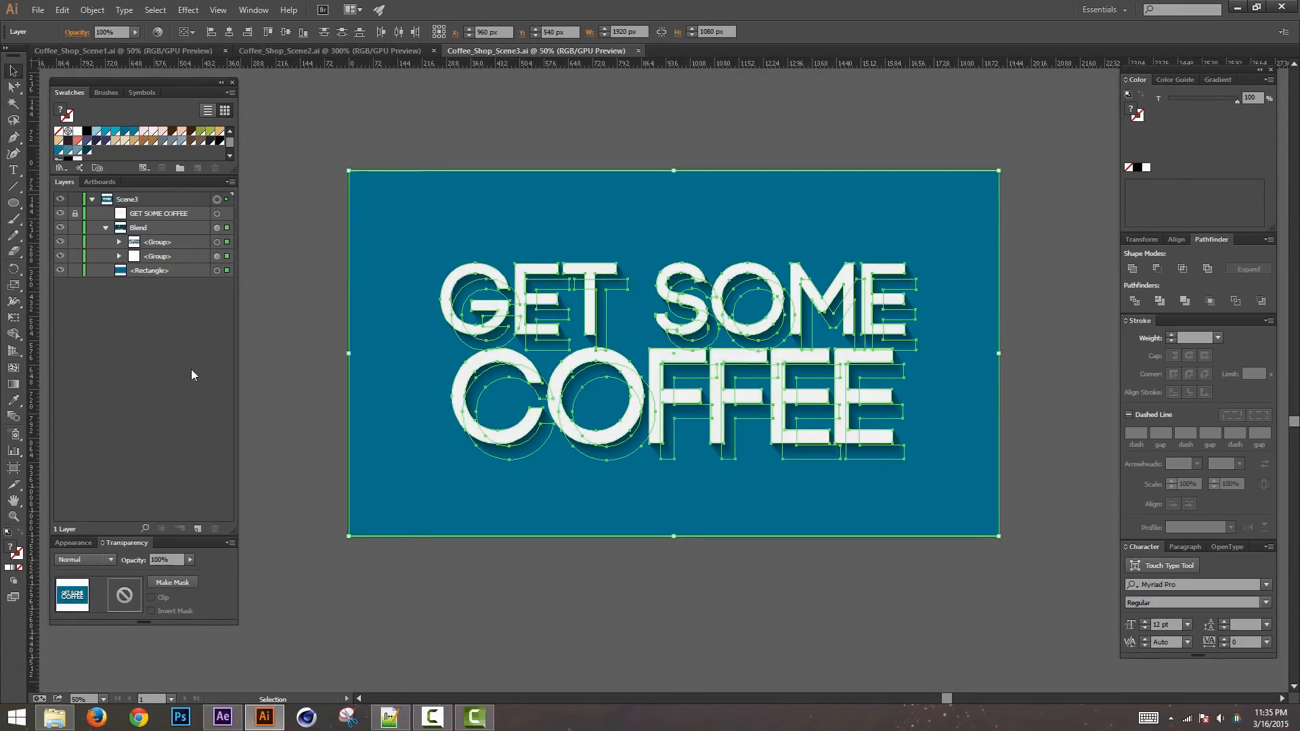
{"action": "left_click", "coordinate": [197, 527]}
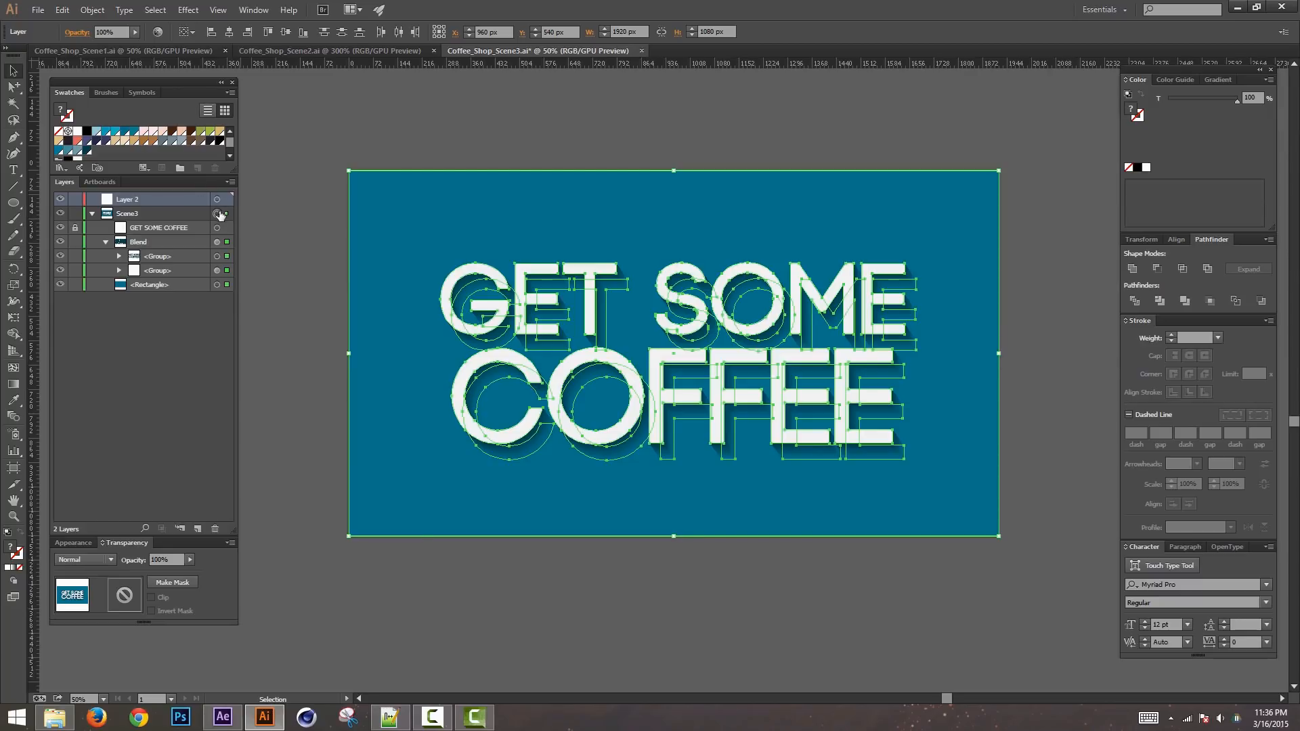
{"action": "left_click", "coordinate": [231, 181]}
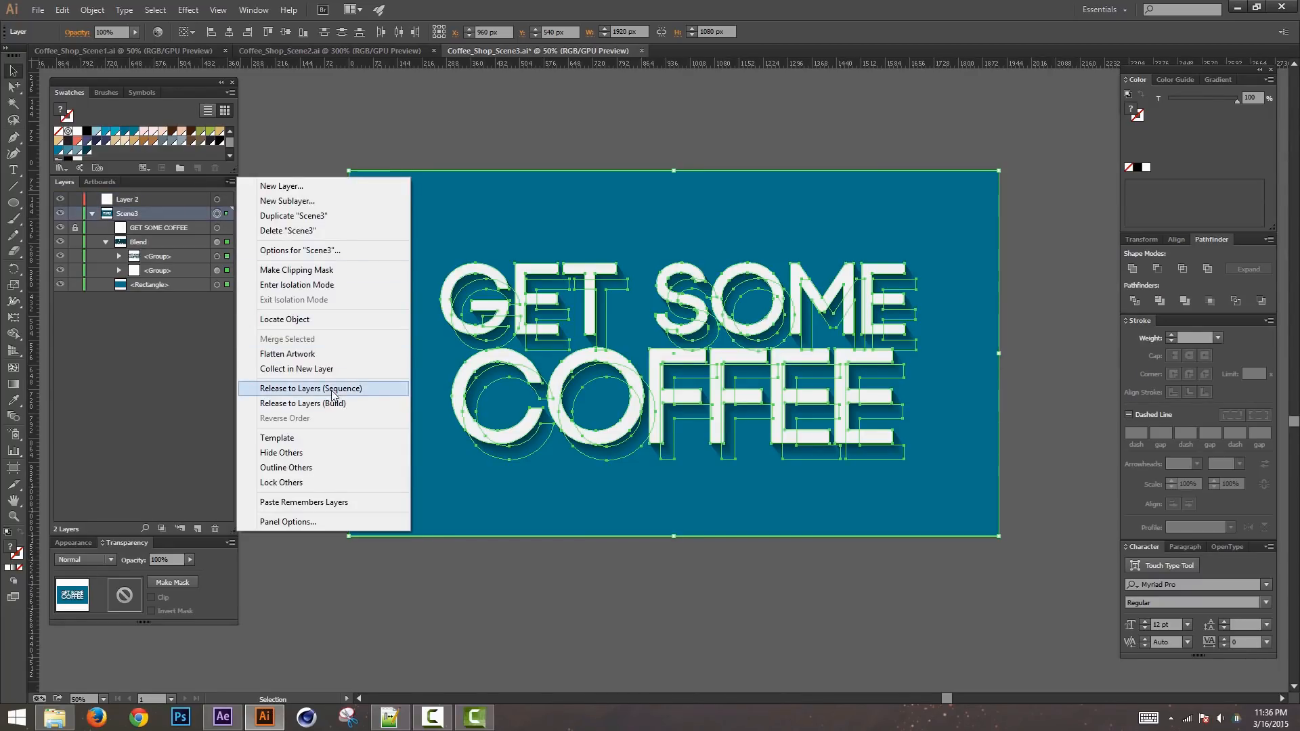
{"action": "left_click", "coordinate": [305, 389]}
Step: Move Layer 3 and Layer 4 out of Scene3 to the top level and delete the empty Layer 2
{"action": "left_click", "coordinate": [161, 229]}
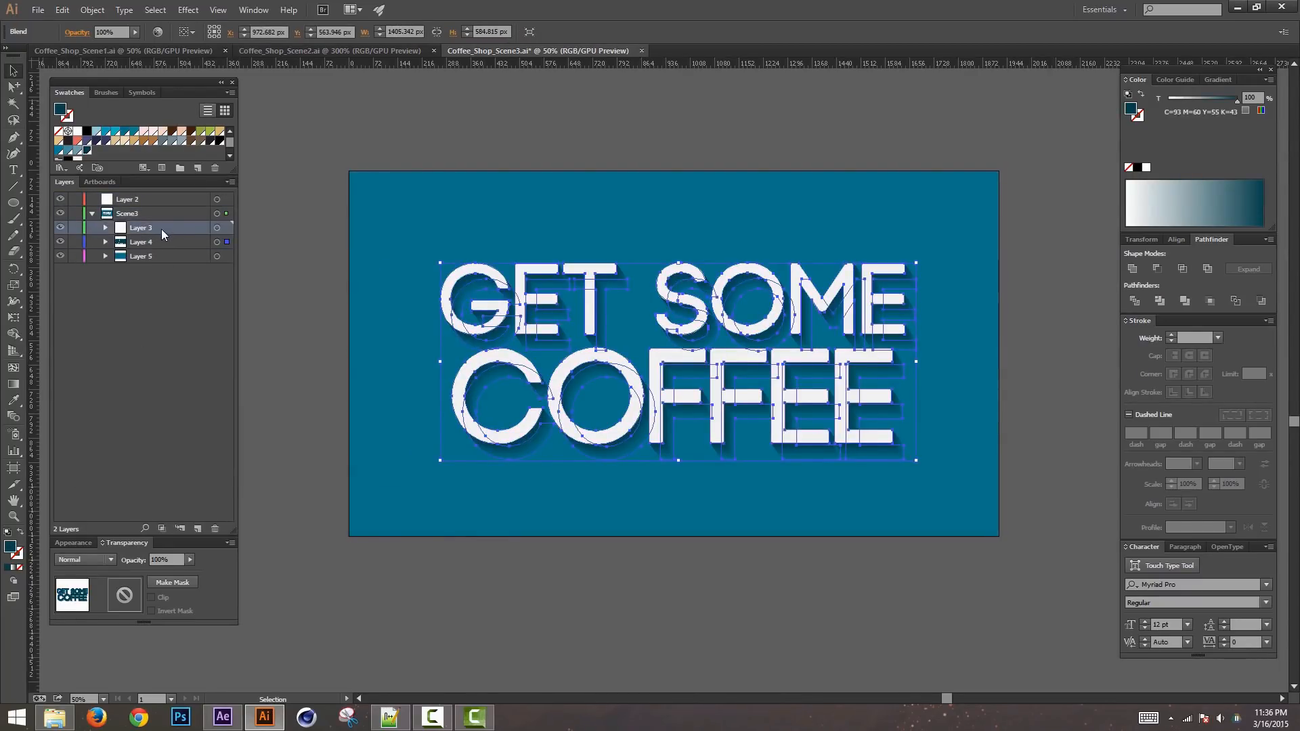
{"action": "left_click_drag", "start_coordinate": [161, 229], "coordinate": [148, 206]}
{"action": "left_click_drag", "start_coordinate": [149, 244], "coordinate": [216, 527]}
{"action": "left_click", "coordinate": [92, 228]}
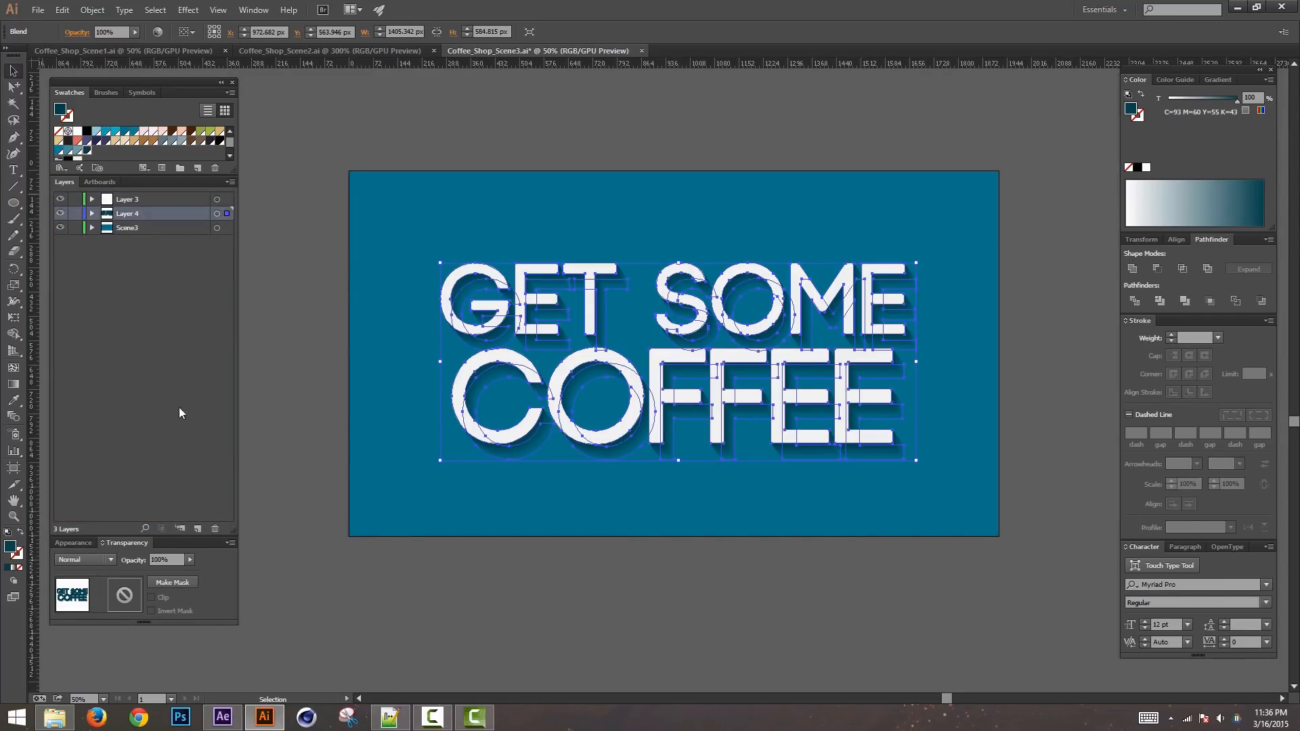
{"action": "left_click", "coordinate": [180, 412]}
Step: Examine the background rectangle, the Layer 4 blend and the two groups inside it by selecting each in turn
{"action": "left_click", "coordinate": [987, 466]}
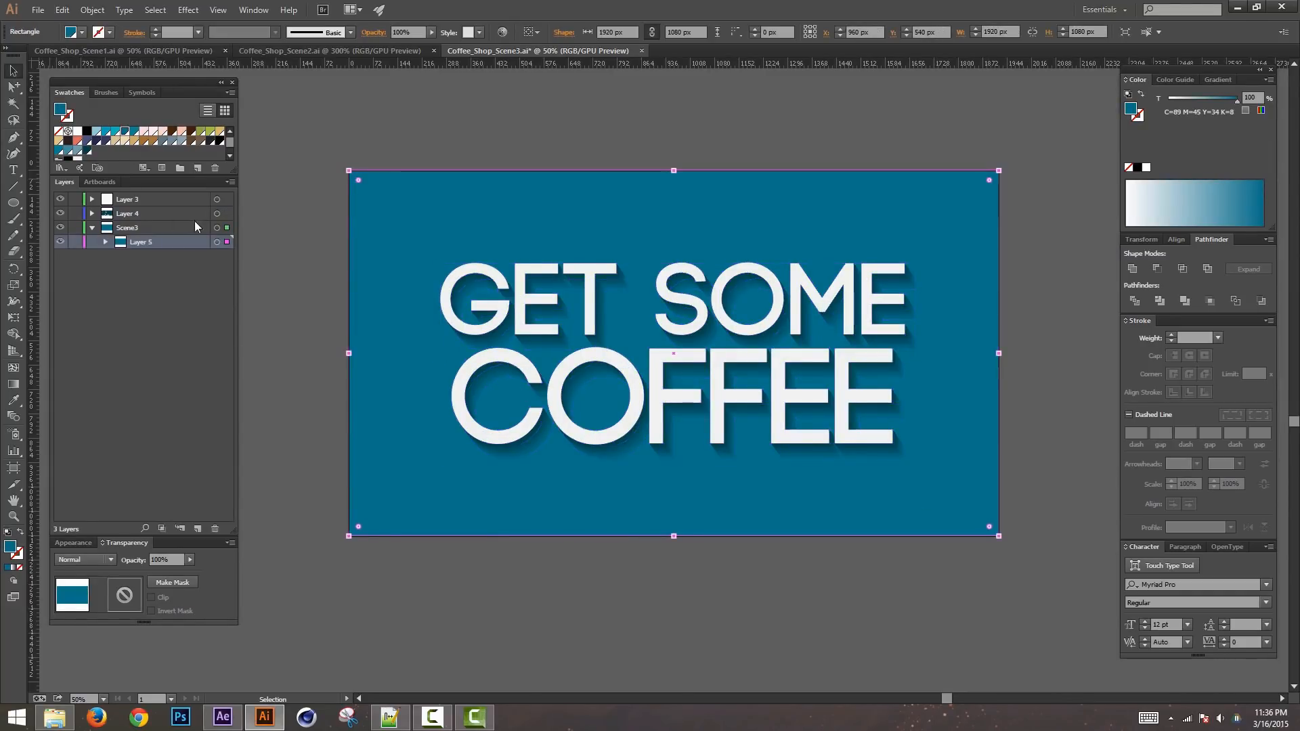
{"action": "left_click", "coordinate": [218, 214]}
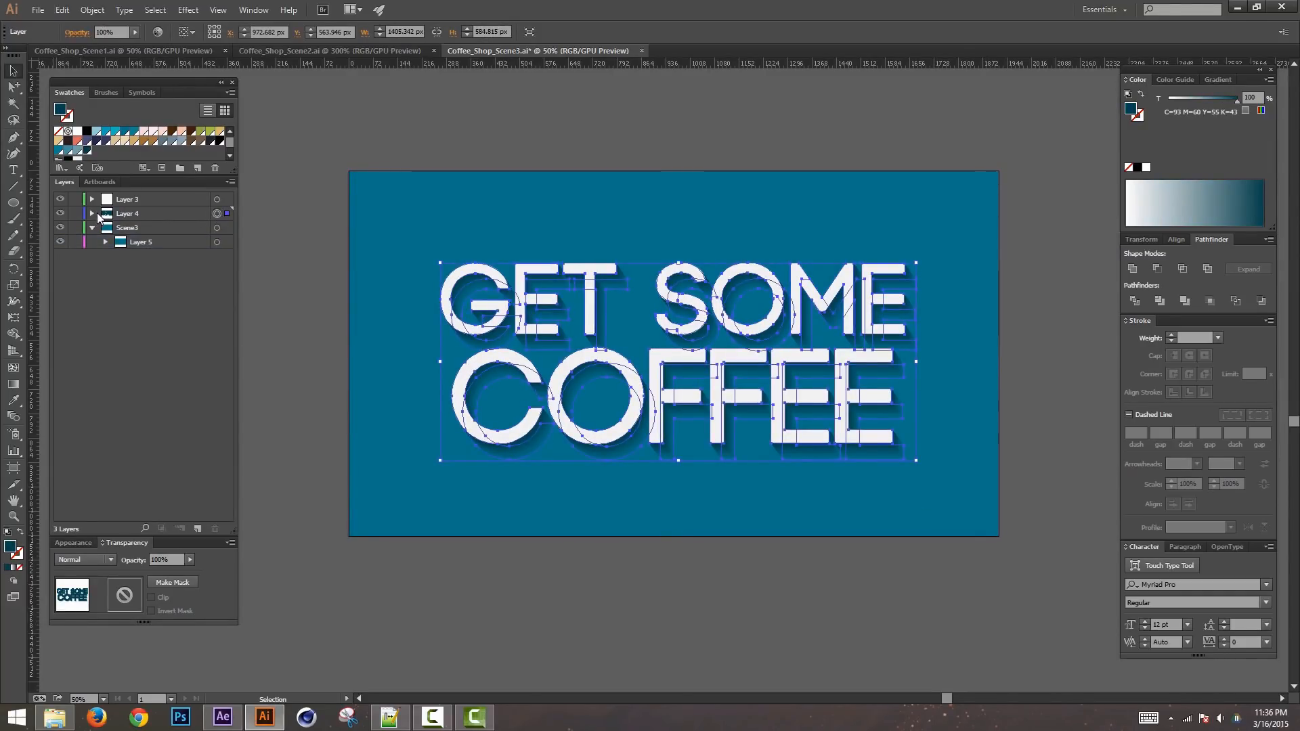
{"action": "left_click", "coordinate": [92, 213]}
{"action": "left_click", "coordinate": [216, 228]}
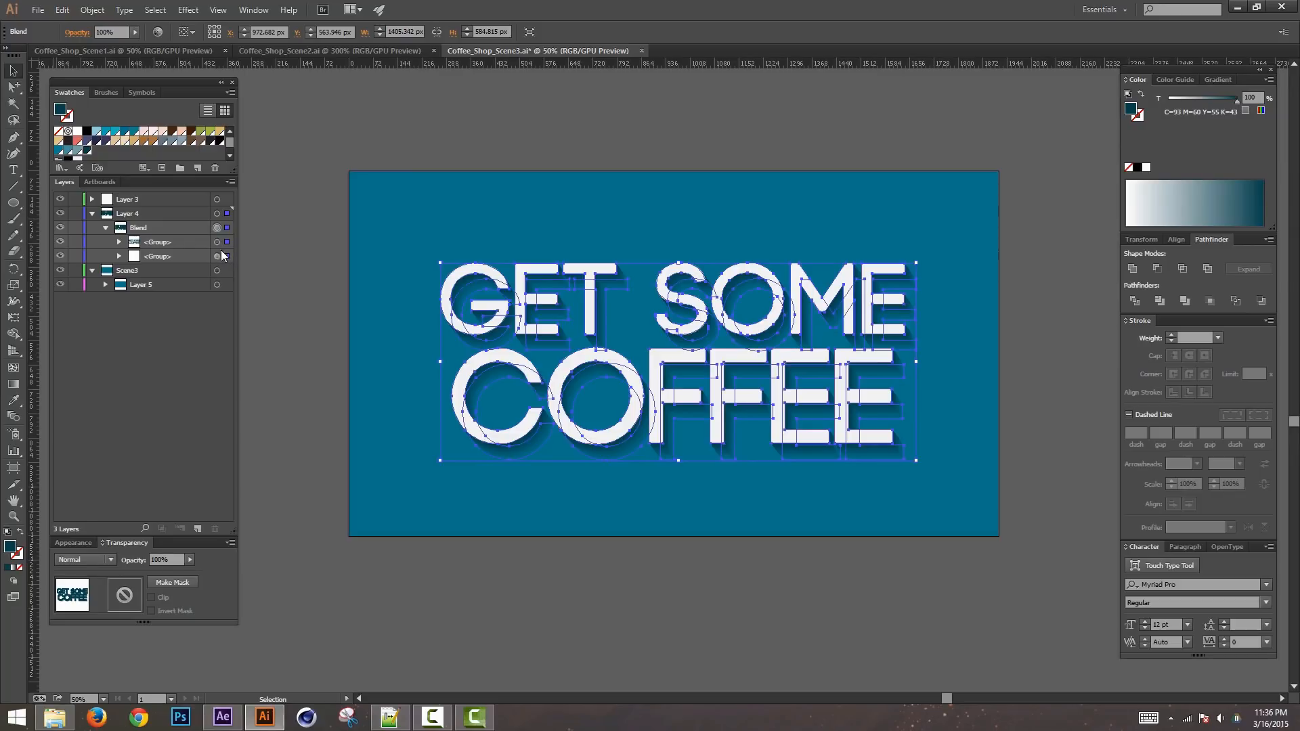
{"action": "left_click", "coordinate": [217, 256]}
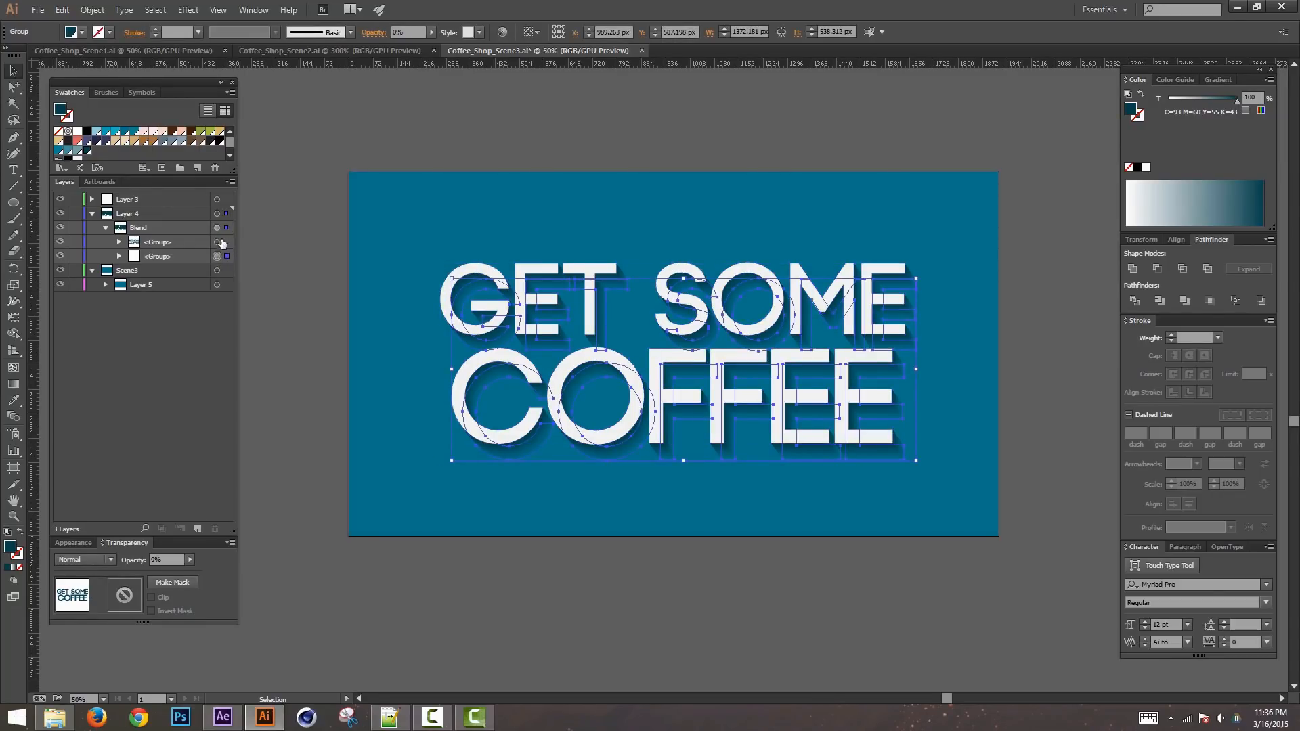
{"action": "left_click", "coordinate": [218, 241]}
{"action": "left_click", "coordinate": [105, 226]}
Step: Expand Layer 3, then unlock and select the GET SOME COFFEE text object
{"action": "left_click", "coordinate": [91, 200]}
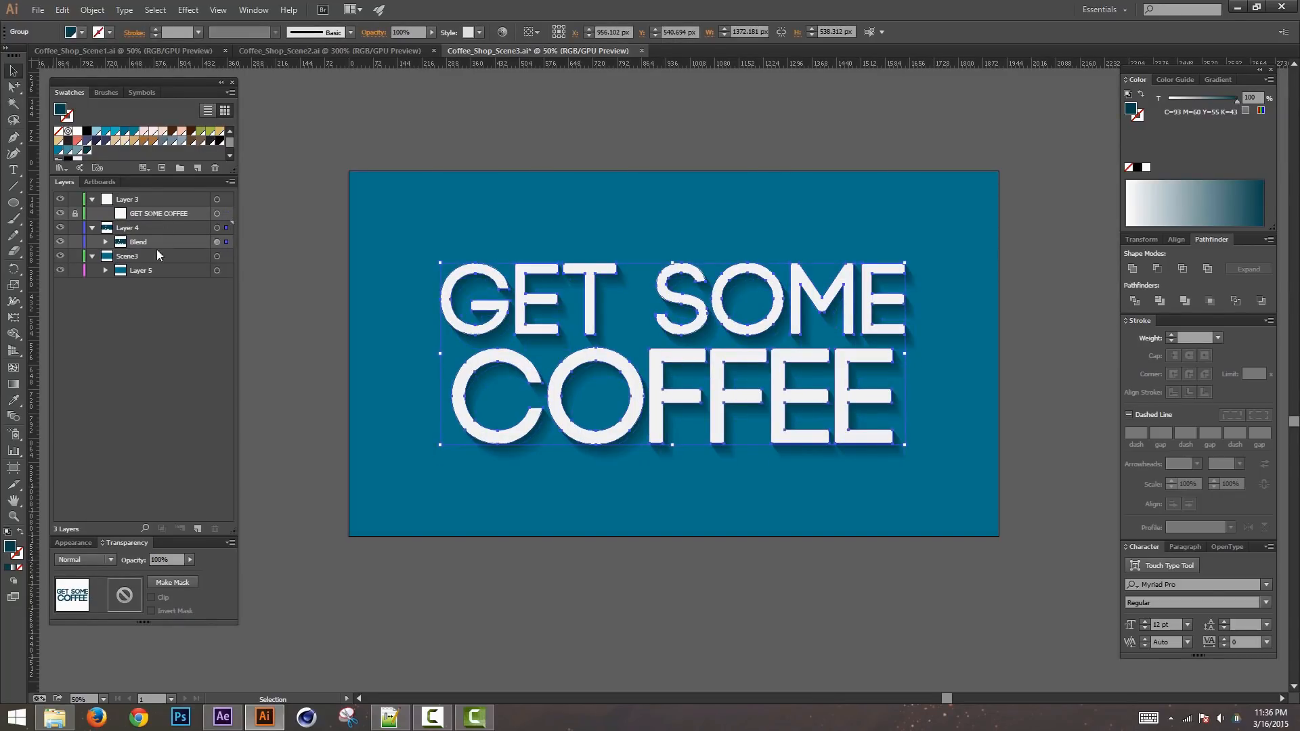
{"action": "left_click", "coordinate": [217, 213]}
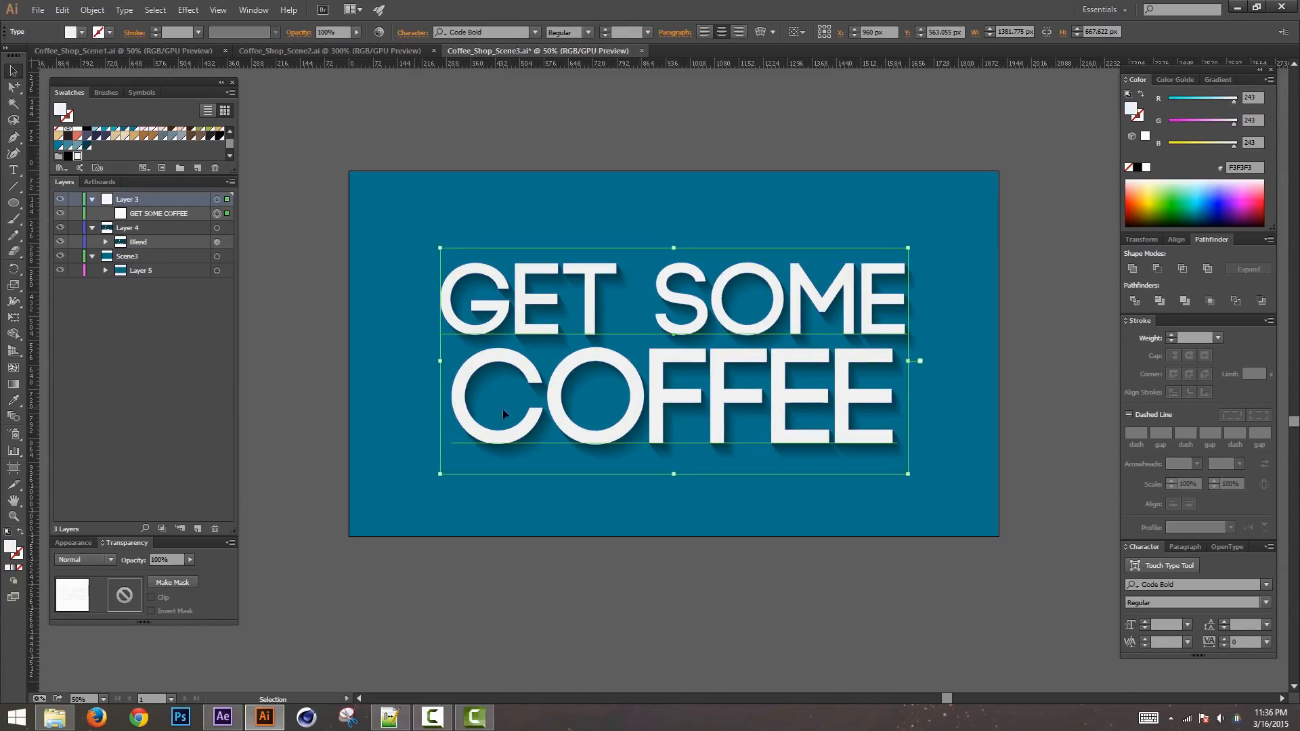
Step: Try replacing the capital O in COFFEE with a lowercase o using the Type tool
{"action": "left_click", "coordinate": [13, 170]}
{"action": "left_click", "coordinate": [647, 405]}
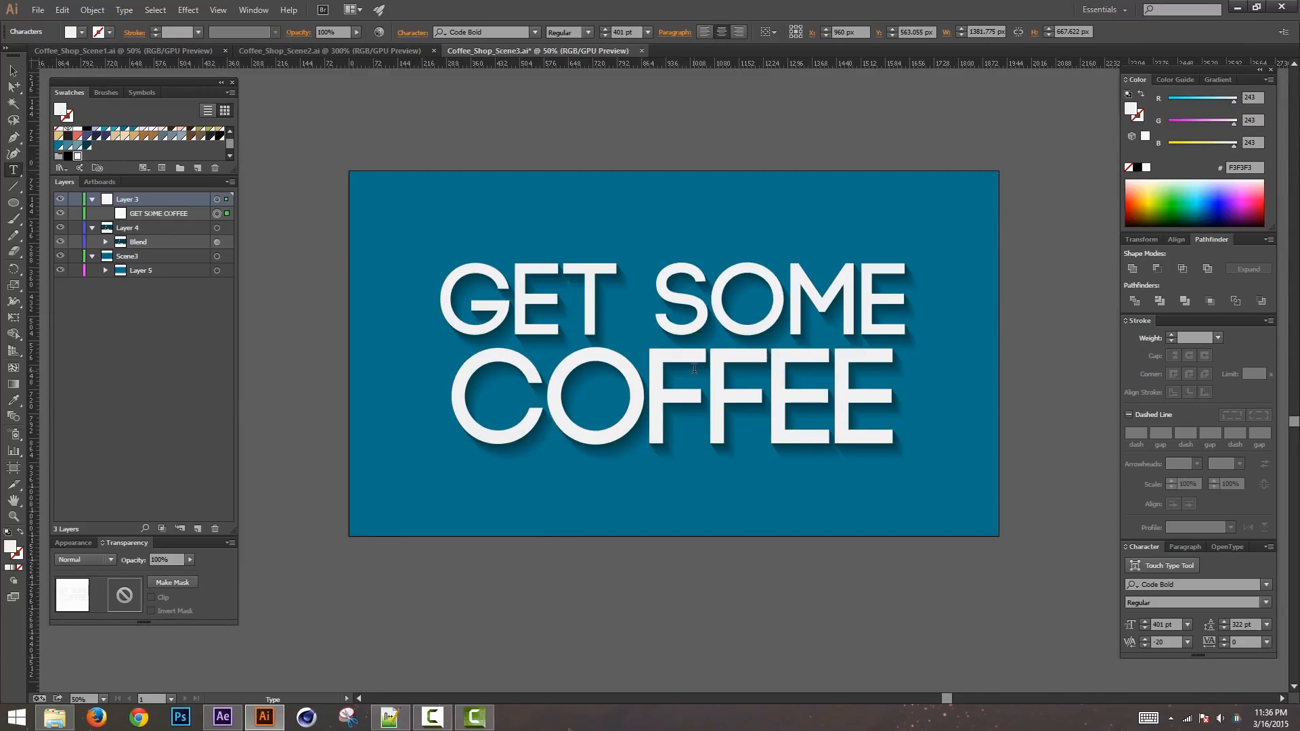
{"action": "key", "text": "BackSpace"}
{"action": "type", "text": "o"}
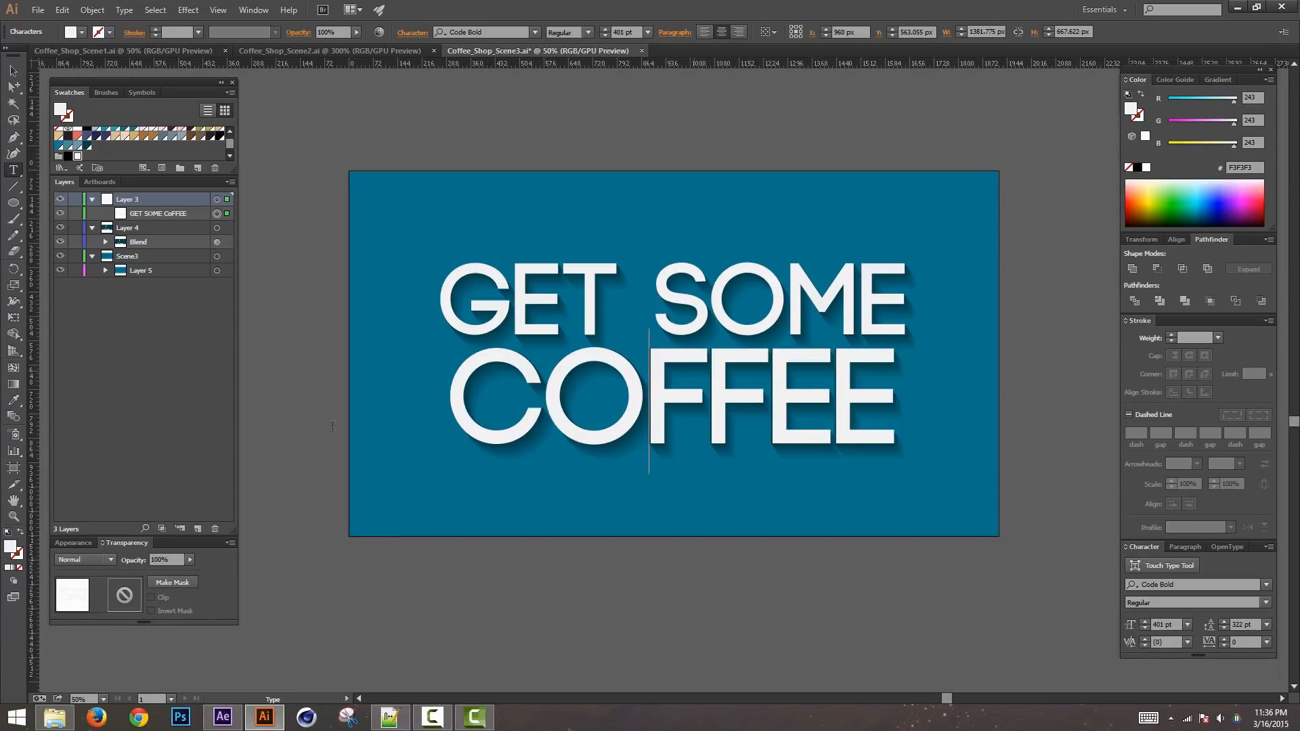
{"action": "left_click", "coordinate": [13, 70]}
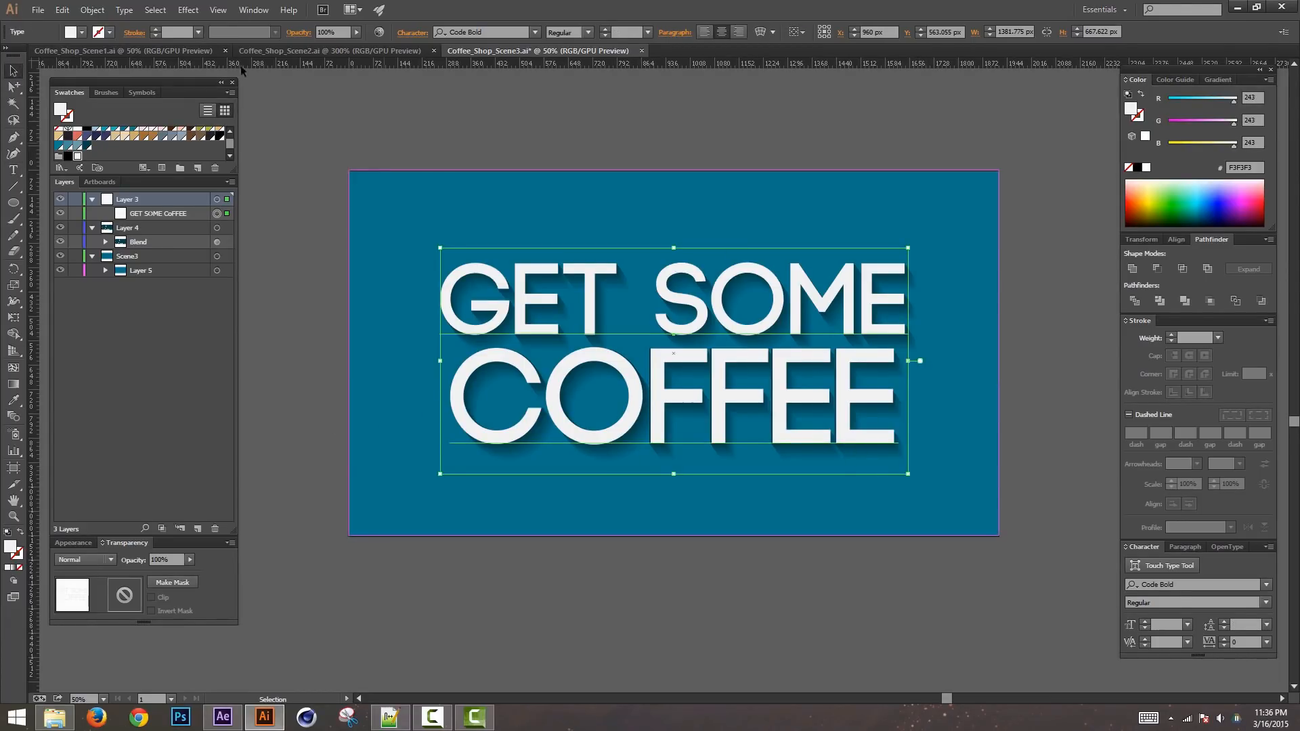
{"action": "left_click", "coordinate": [13, 169]}
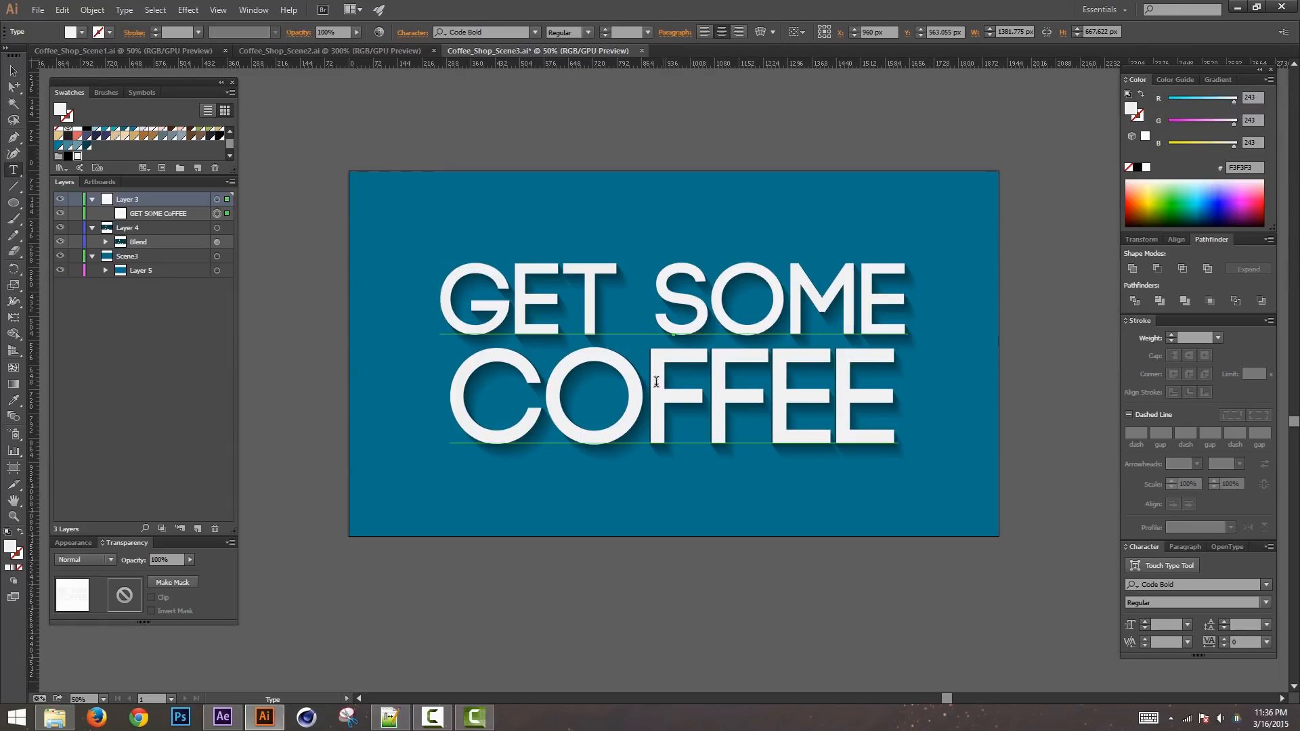
Step: Undo the letter replacement in the COFFEE text and save Coffee_Shop_Scene3.ai
{"action": "key", "text": "ctrl+z"}
{"action": "key", "text": "ctrl+z"}
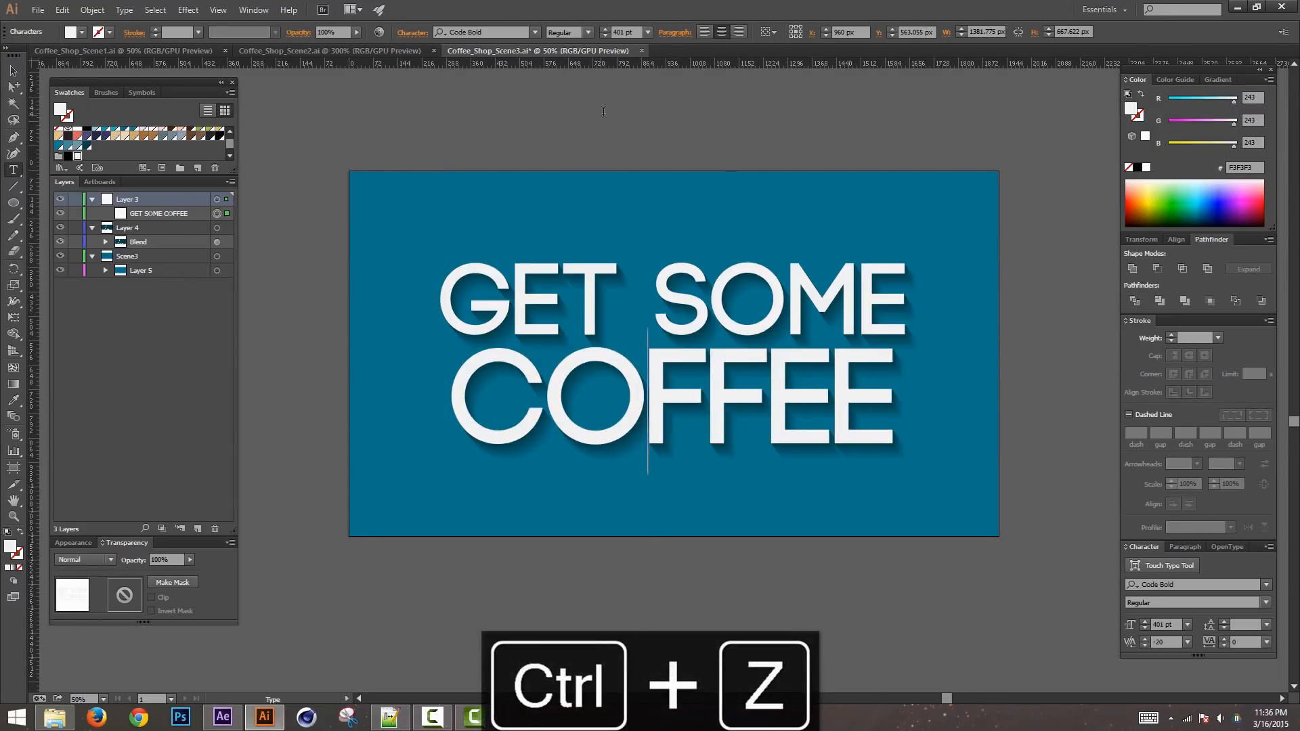
{"action": "left_click", "coordinate": [13, 70]}
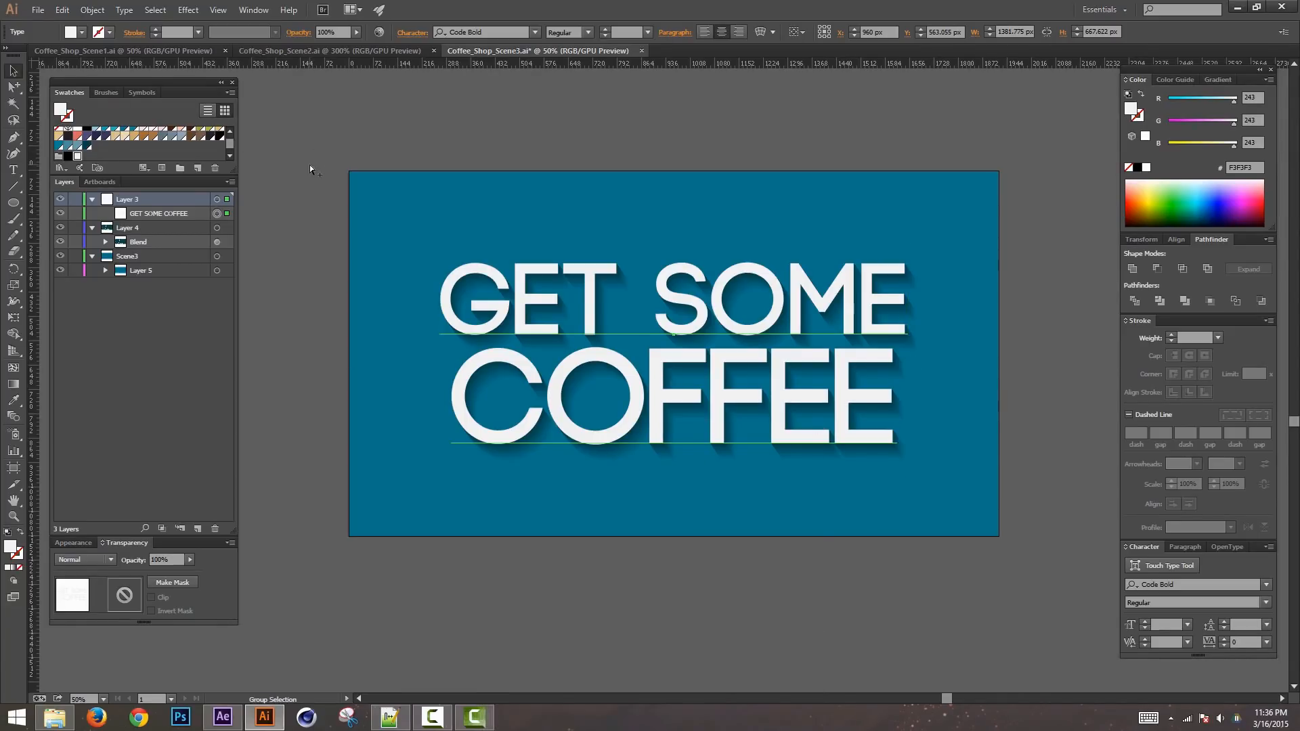
{"action": "key", "text": "ctrl+s"}
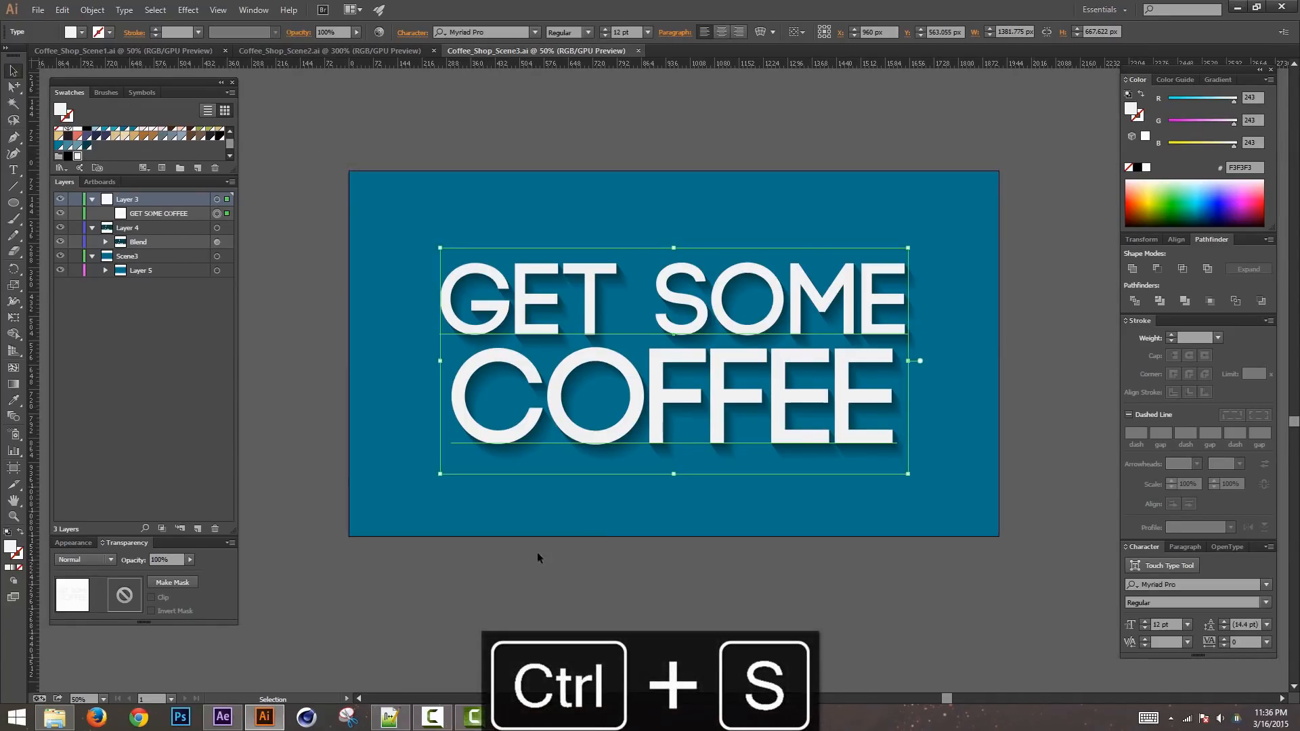
Step: Switch to After Effects, import Coffee_Shop_Scene3 as Composition - Retain Layer Sizes, and open the imported composition
{"action": "left_click", "coordinate": [223, 717]}
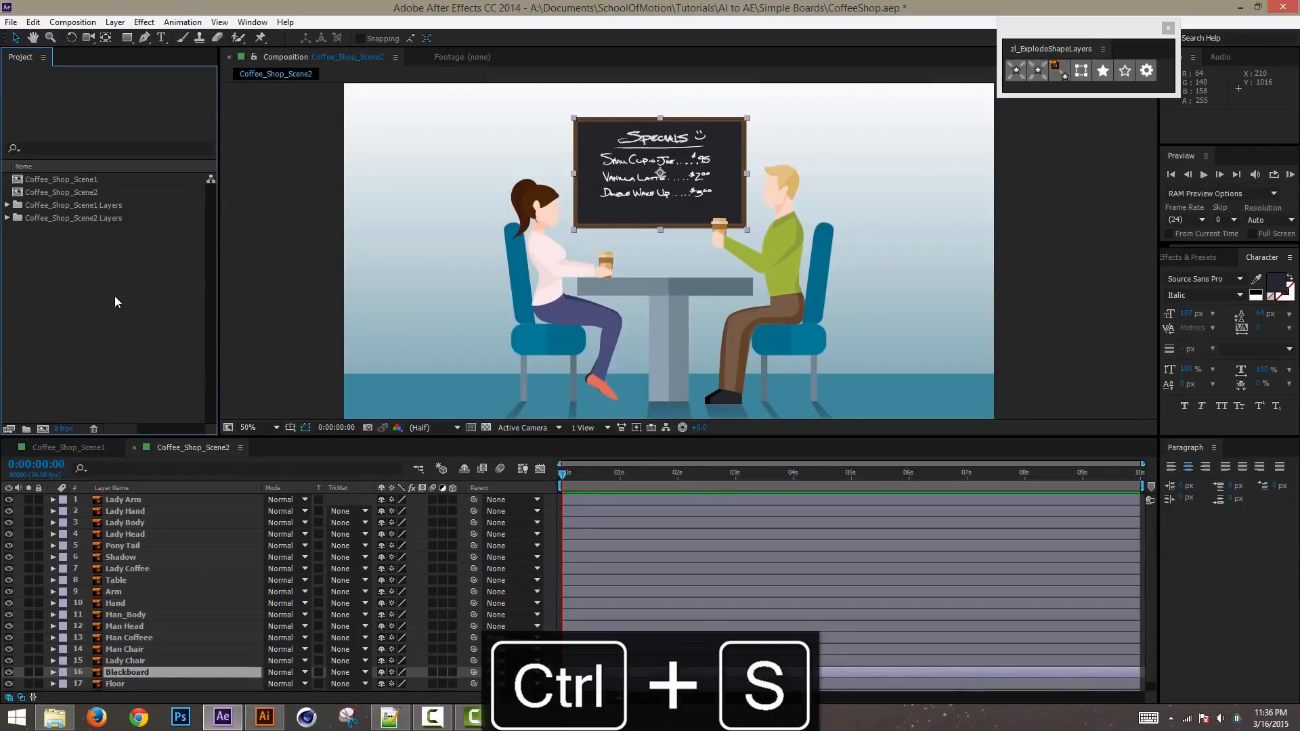
{"action": "right_click", "coordinate": [17, 263]}
{"action": "mouse_move", "coordinate": [126, 334]}
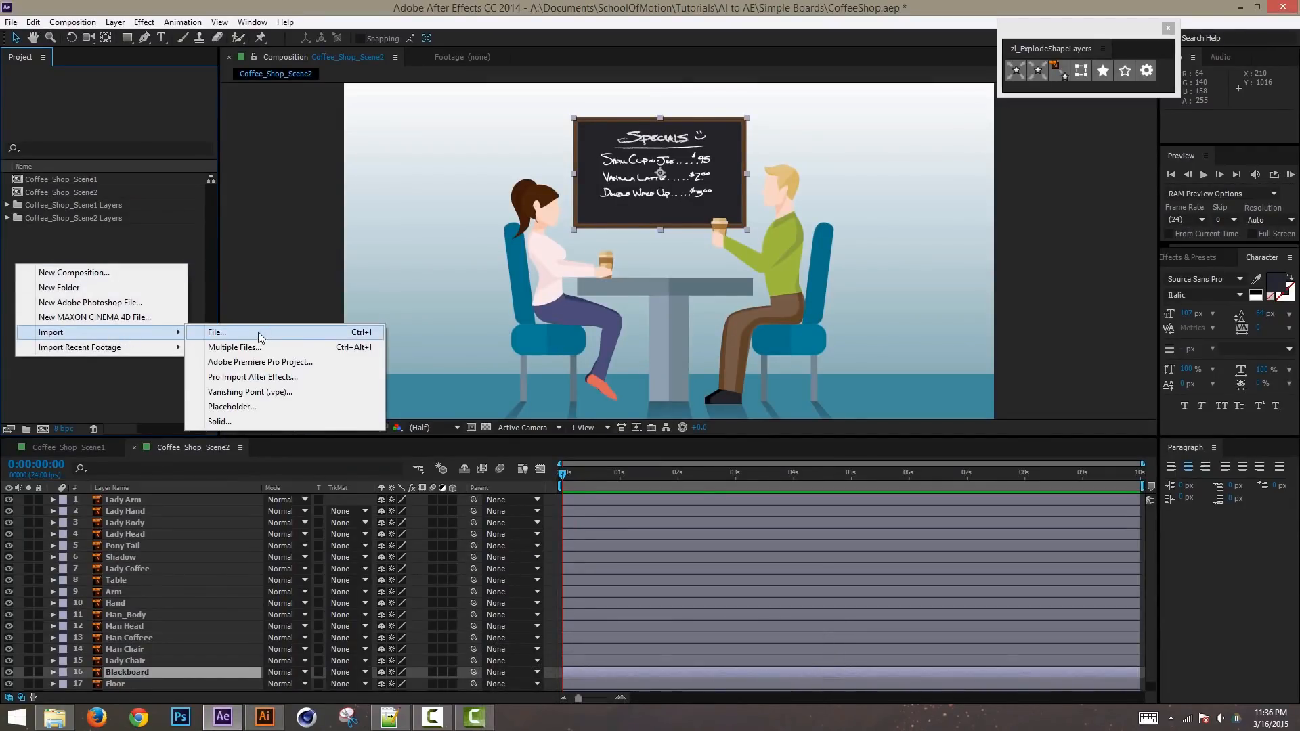
{"action": "left_click", "coordinate": [258, 333]}
{"action": "left_click", "coordinate": [469, 257]}
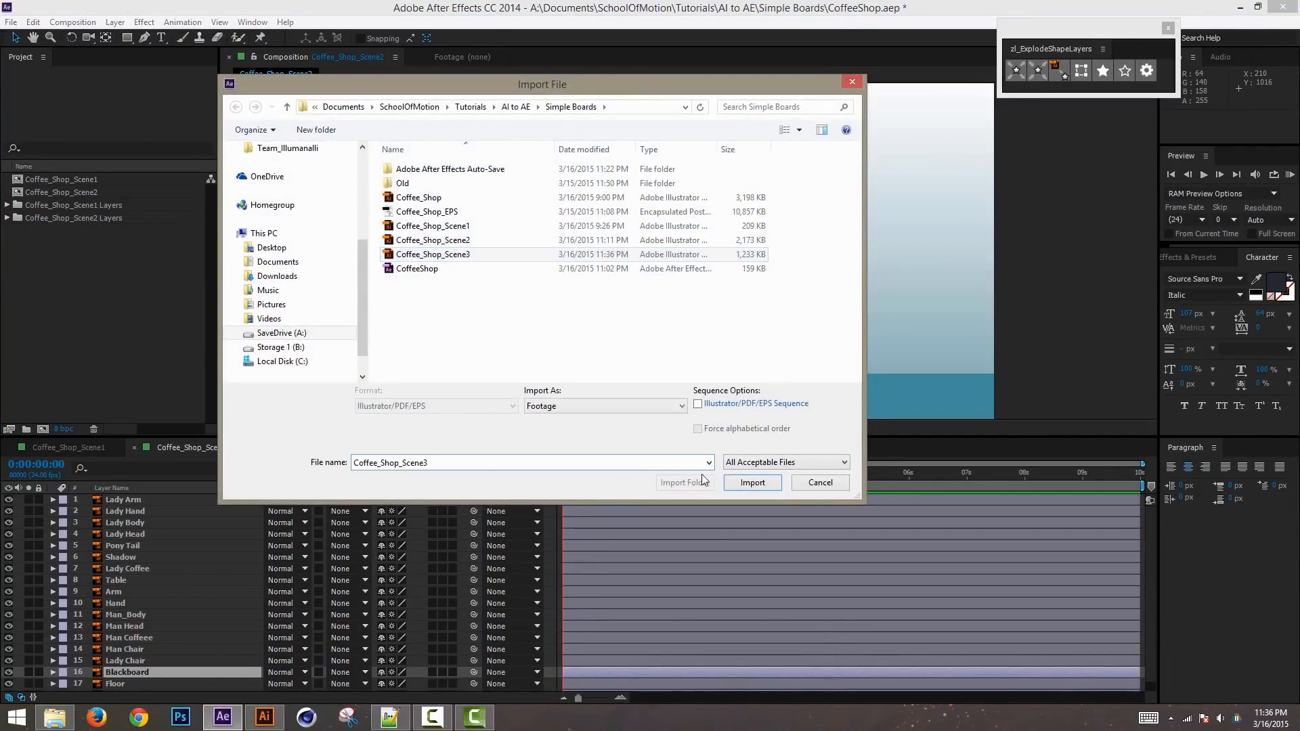
{"action": "left_click", "coordinate": [624, 405]}
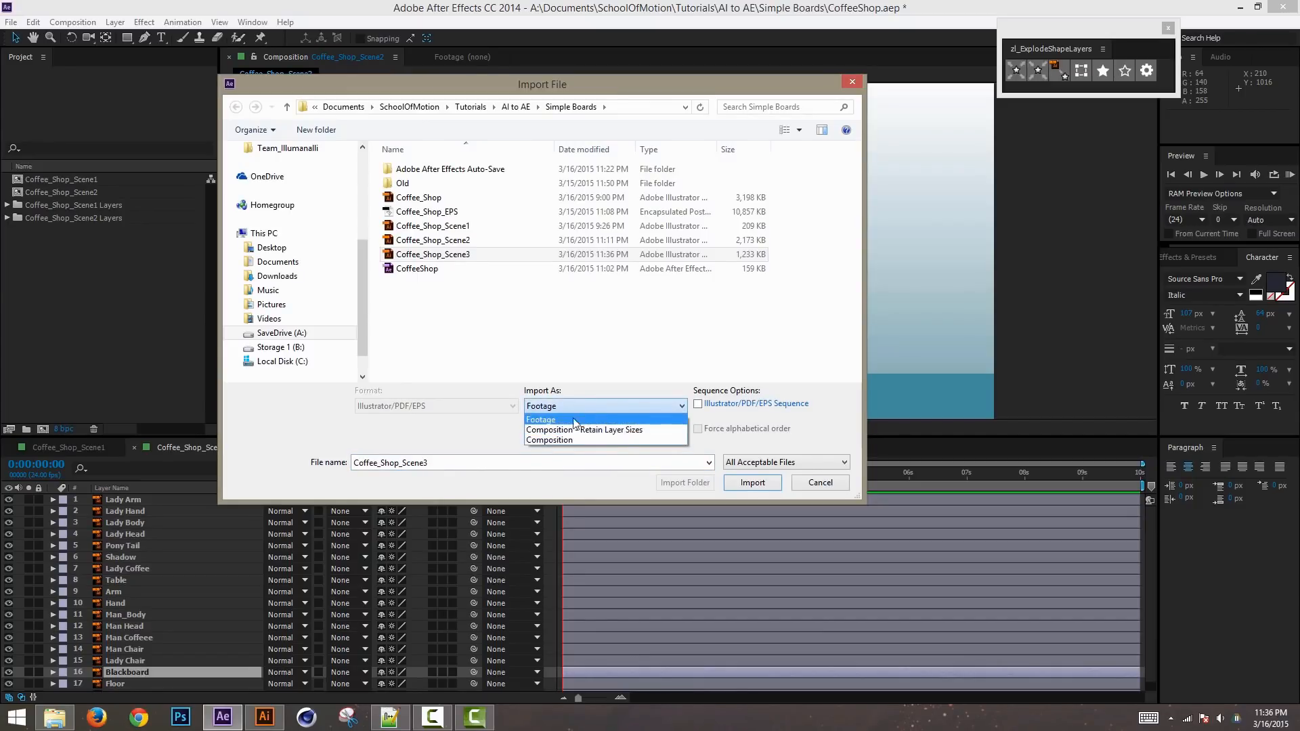
{"action": "left_click", "coordinate": [609, 430]}
{"action": "left_click", "coordinate": [752, 482]}
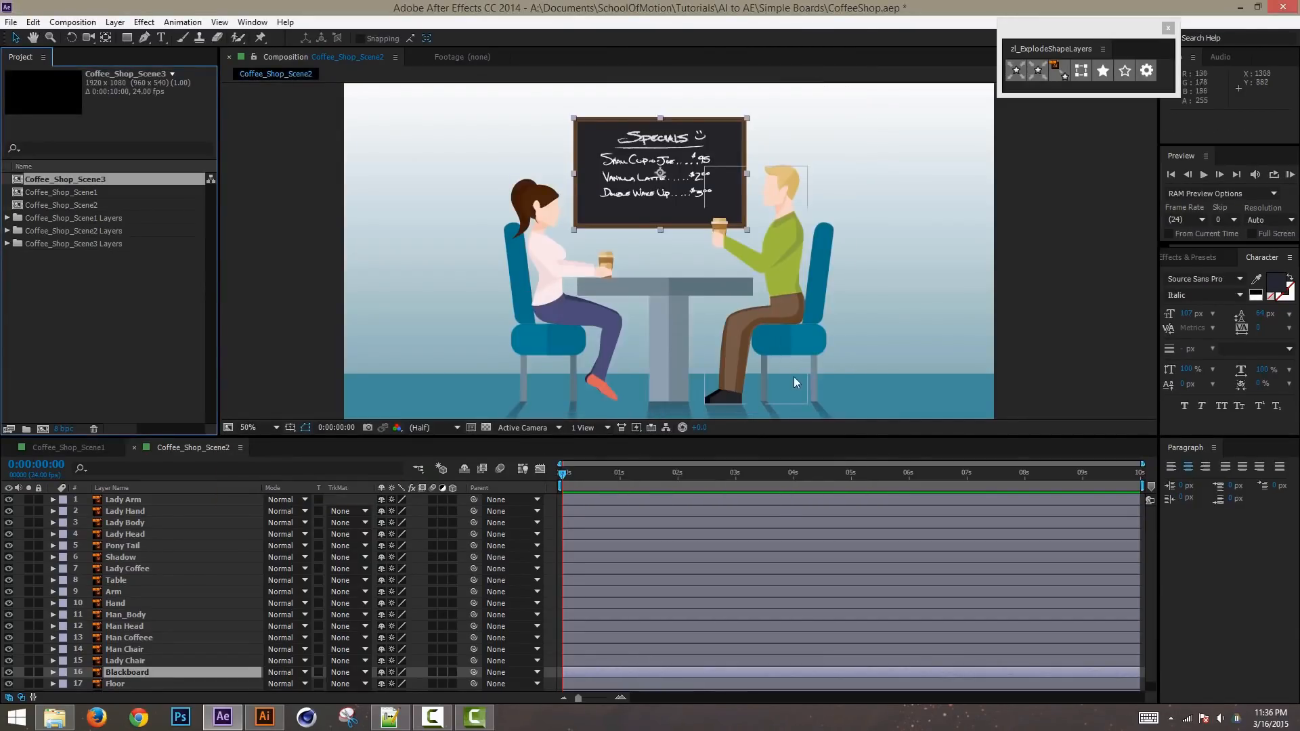
{"action": "double_click", "coordinate": [88, 205]}
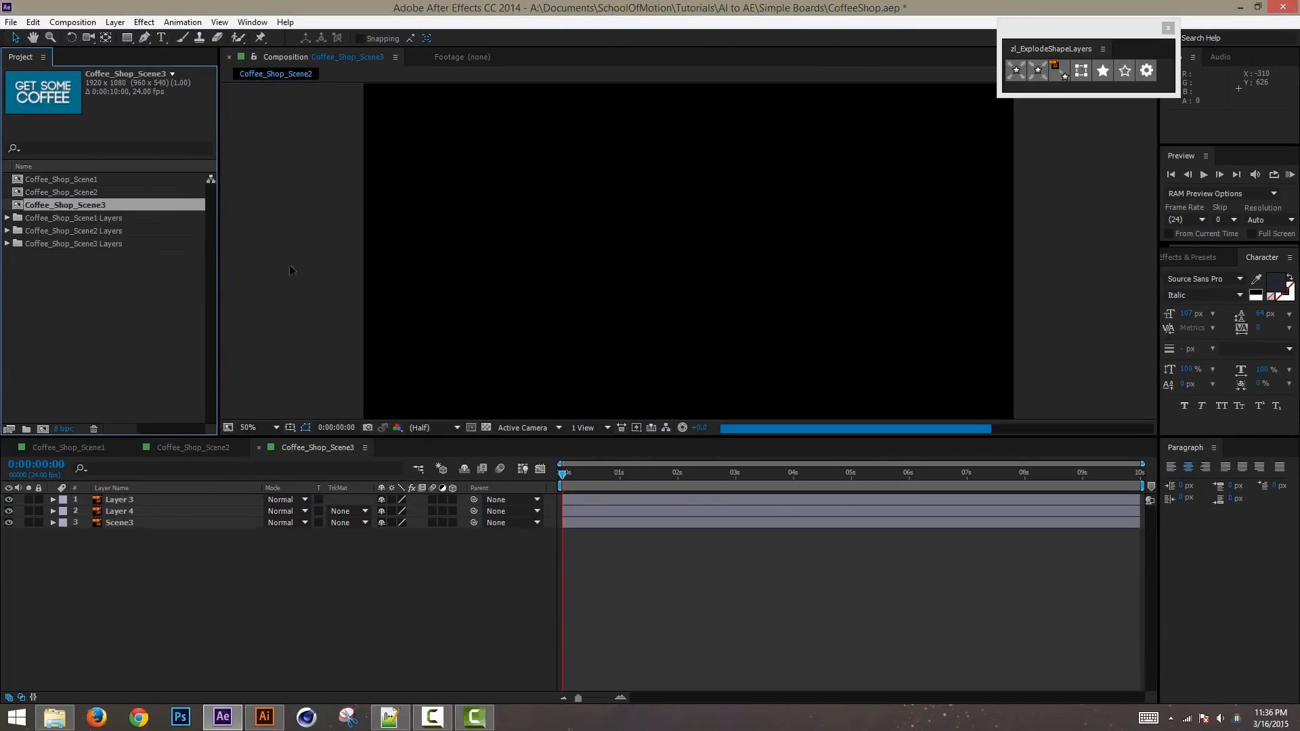
{"action": "mouse_move", "coordinate": [565, 474]}
{"action": "left_mouse_down"}
{"action": "mouse_move", "coordinate": [587, 483]}
{"action": "mouse_move", "coordinate": [559, 484]}
{"action": "left_mouse_up"}
Step: Select Layer 3 in the Coffee_Shop_Scene3 composition and check which text and shape conversion commands are offered for it
{"action": "left_click", "coordinate": [123, 505]}
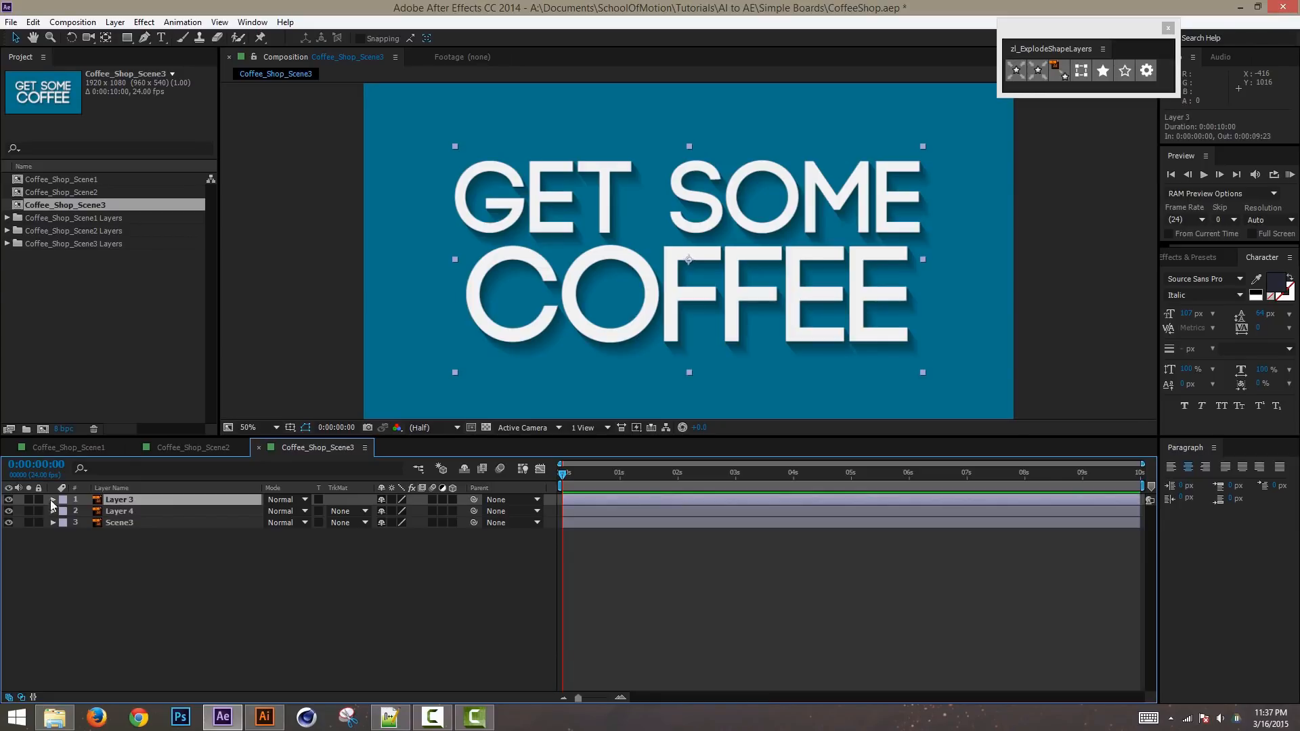
{"action": "left_click", "coordinate": [28, 500]}
{"action": "left_click", "coordinate": [28, 501]}
{"action": "right_click", "coordinate": [128, 501]}
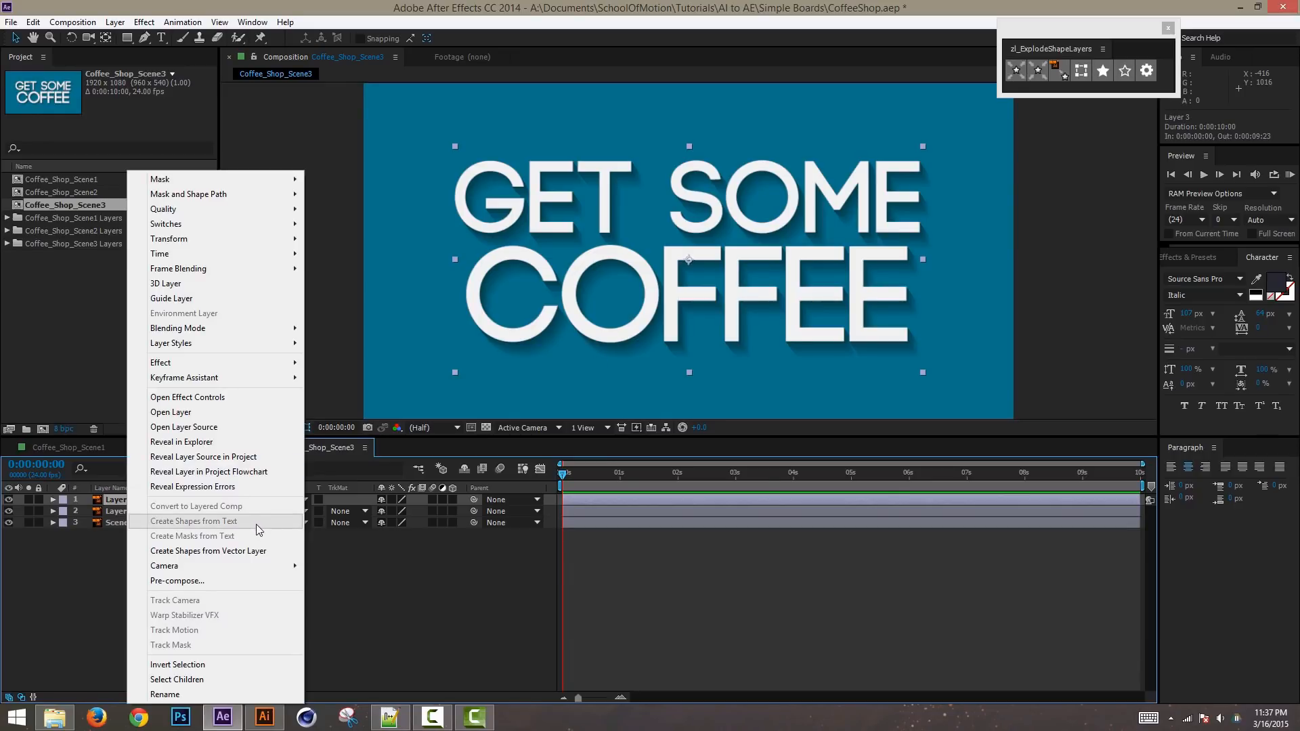
{"action": "left_click", "coordinate": [392, 611]}
Step: Rename Layer 3 as "Text"
{"action": "left_click", "coordinate": [125, 502]}
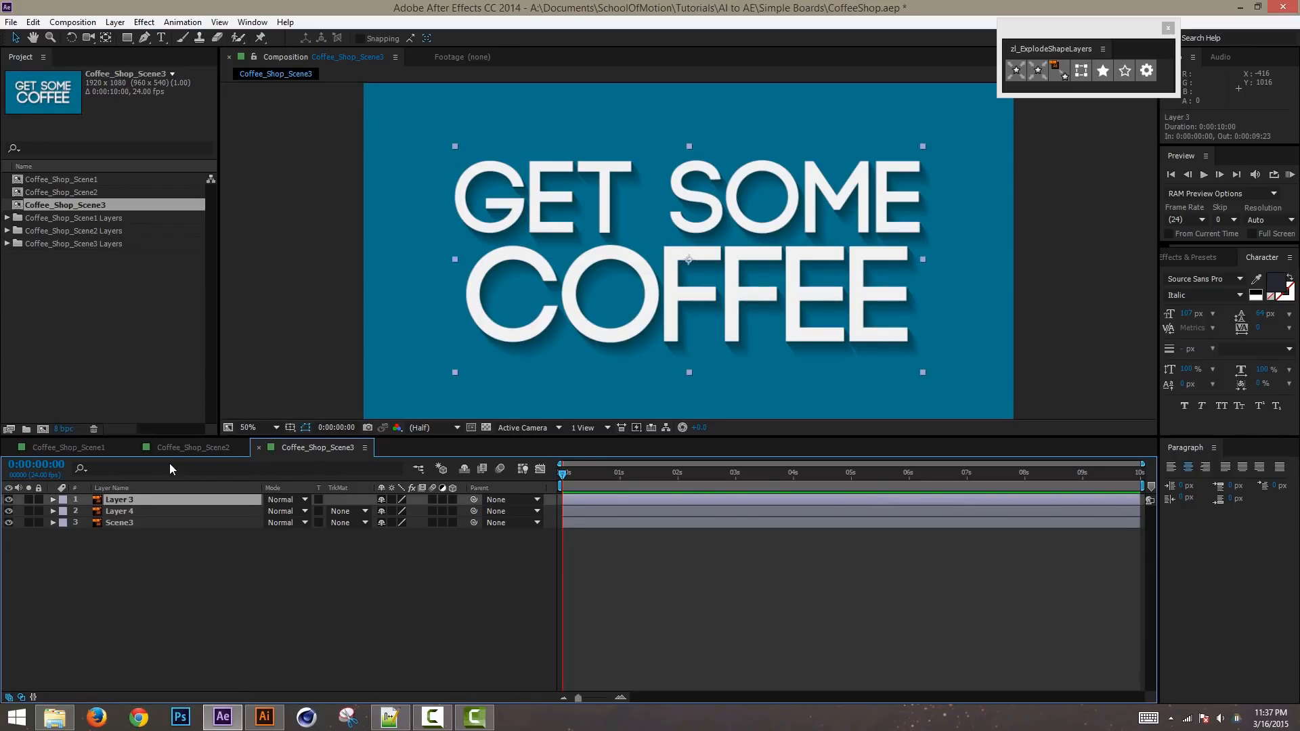
{"action": "key", "text": "Return"}
{"action": "type", "text": "Te"}
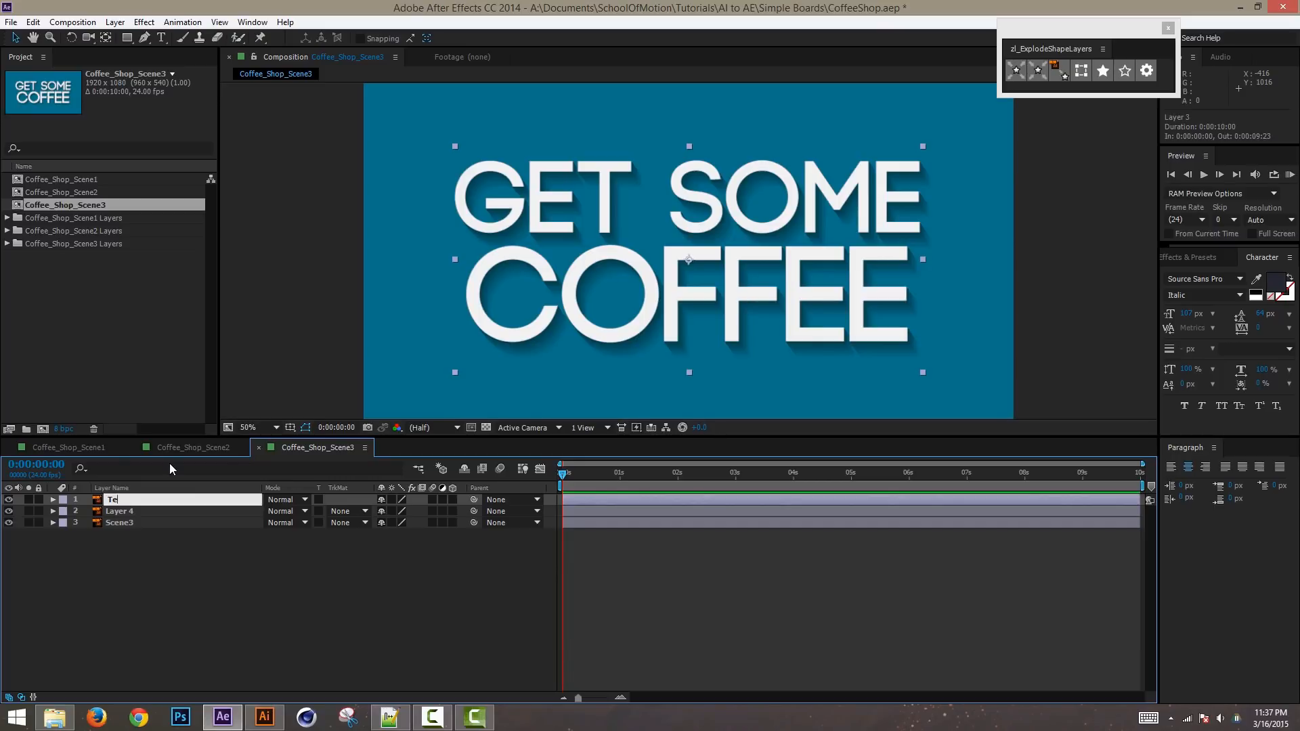
{"action": "type", "text": "xt"}
{"action": "key", "text": "Return"}
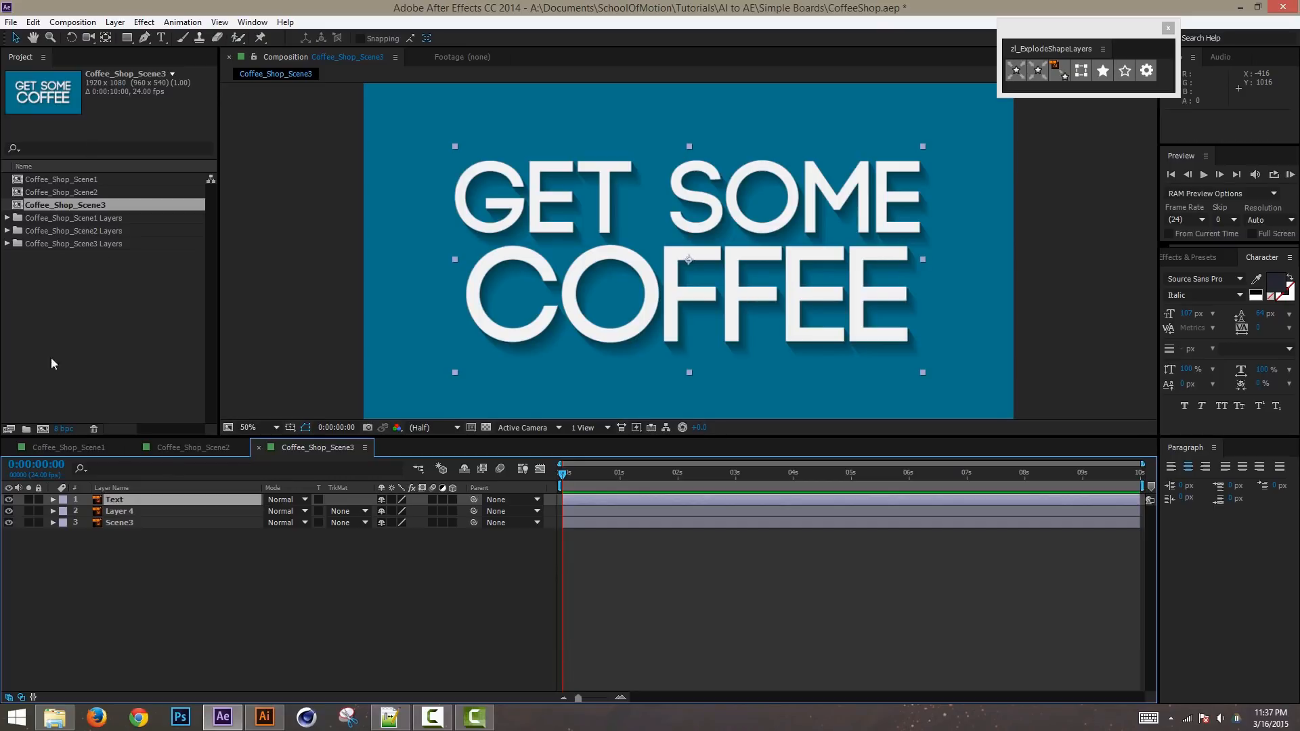
Step: Rename Layer 4 as "Blend Shape"
{"action": "left_click", "coordinate": [139, 512]}
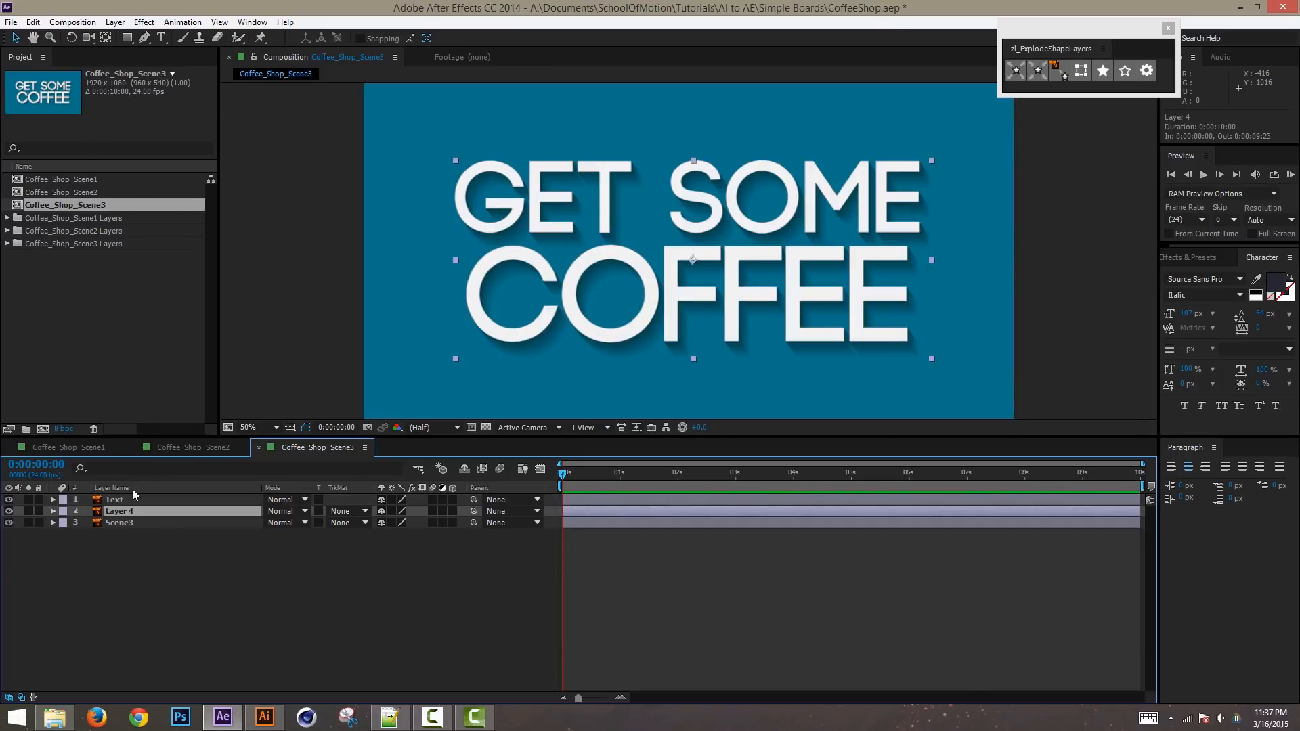
{"action": "key", "text": "Return"}
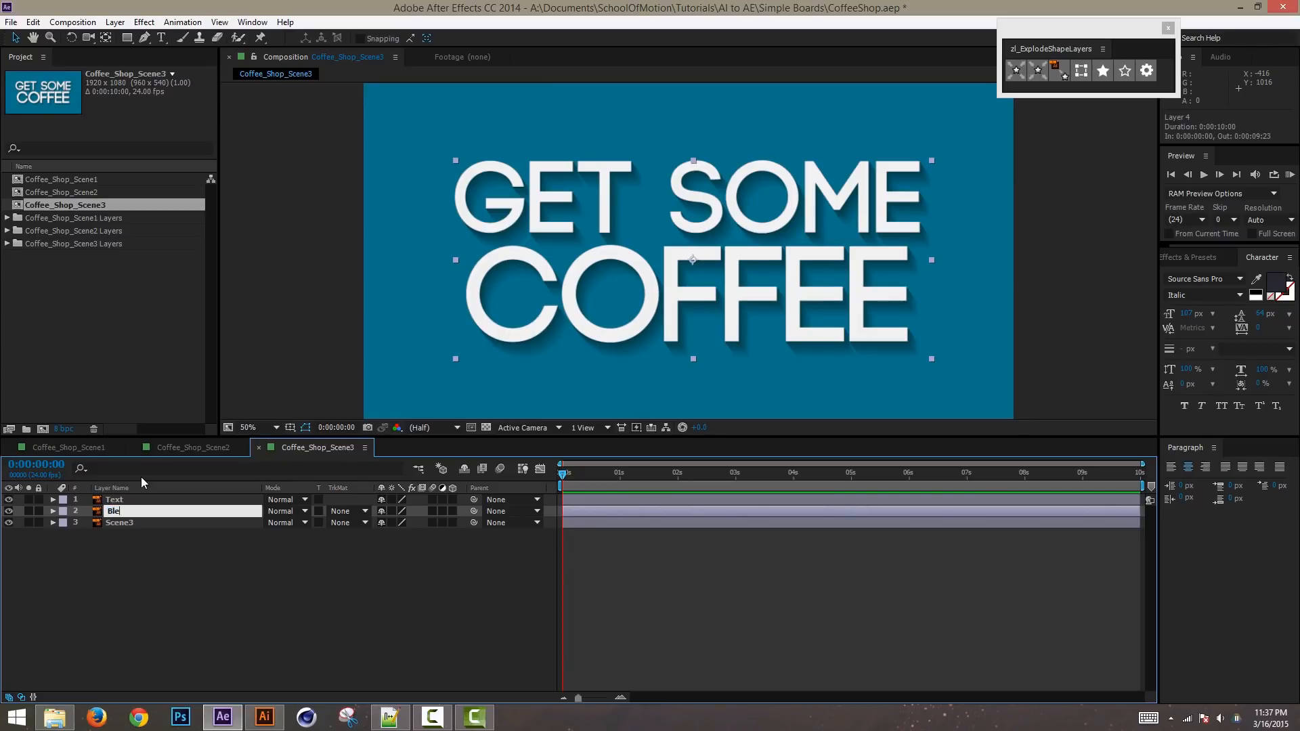
{"action": "type", "text": "Blend Shape"}
{"action": "key", "text": "Return"}
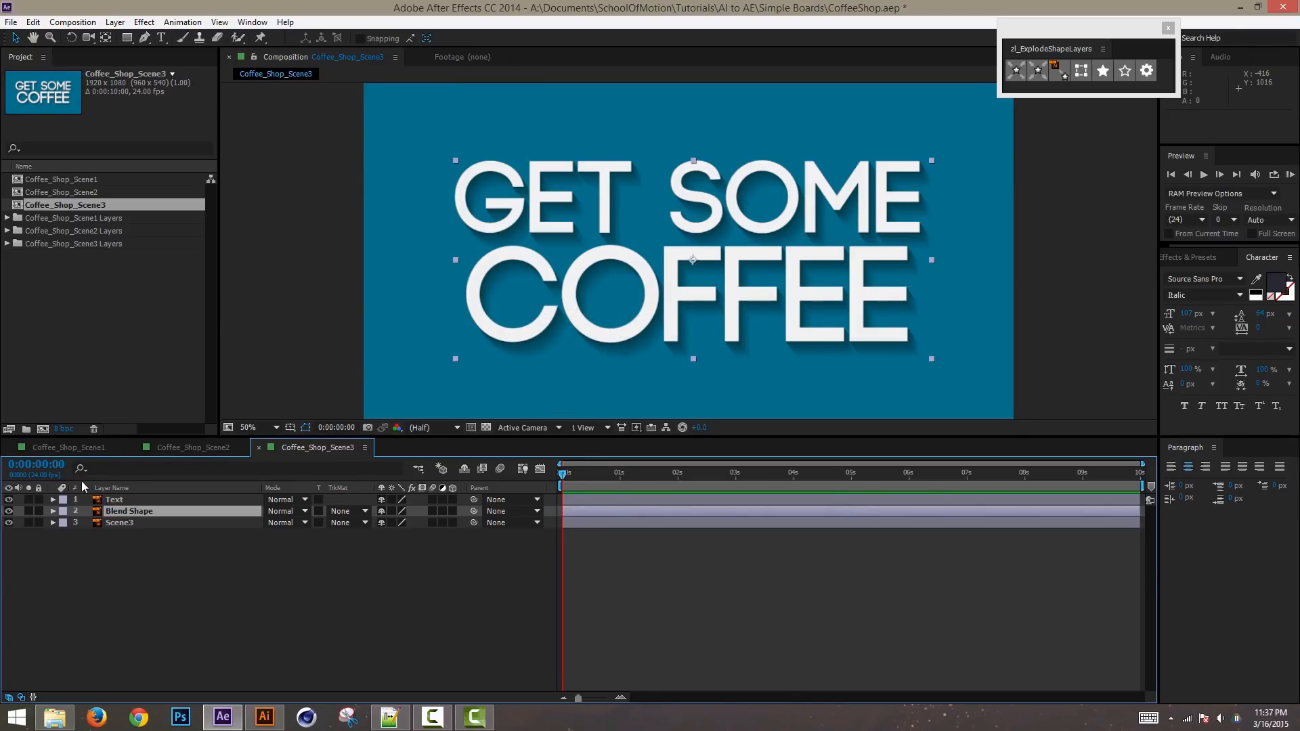
Step: Rename the Scene3 layer as "Backgound" and deselect it
{"action": "key", "text": "ctrl+Down"}
{"action": "key", "text": "Return"}
{"action": "type", "text": "Ba"}
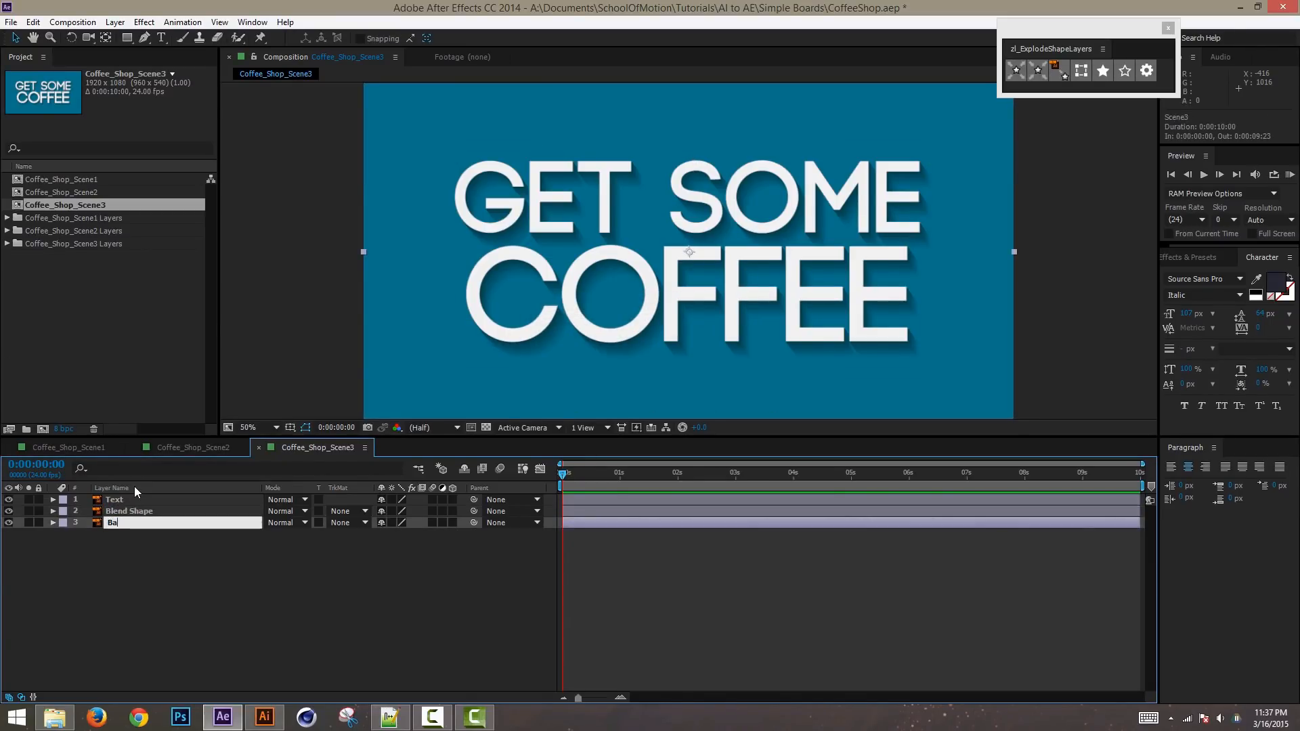
{"action": "type", "text": "ckgound"}
{"action": "key", "text": "Return"}
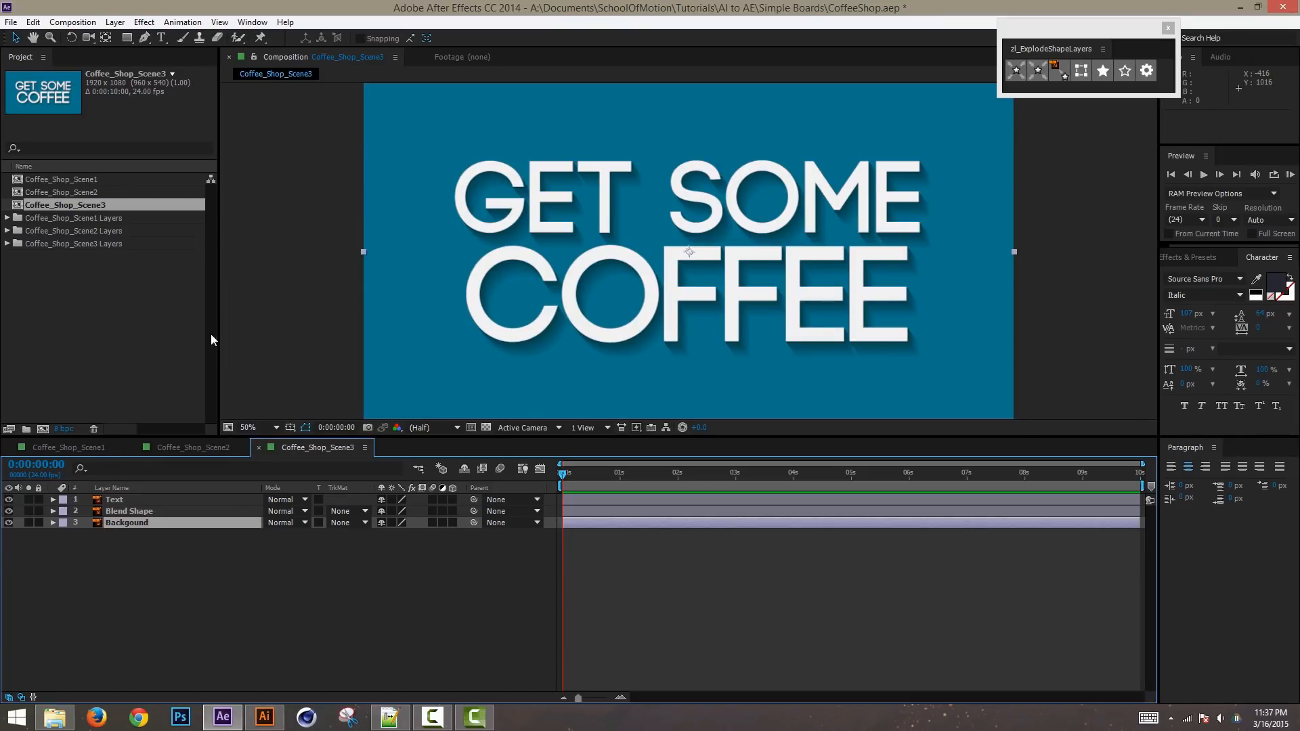
{"action": "left_click", "coordinate": [167, 575]}
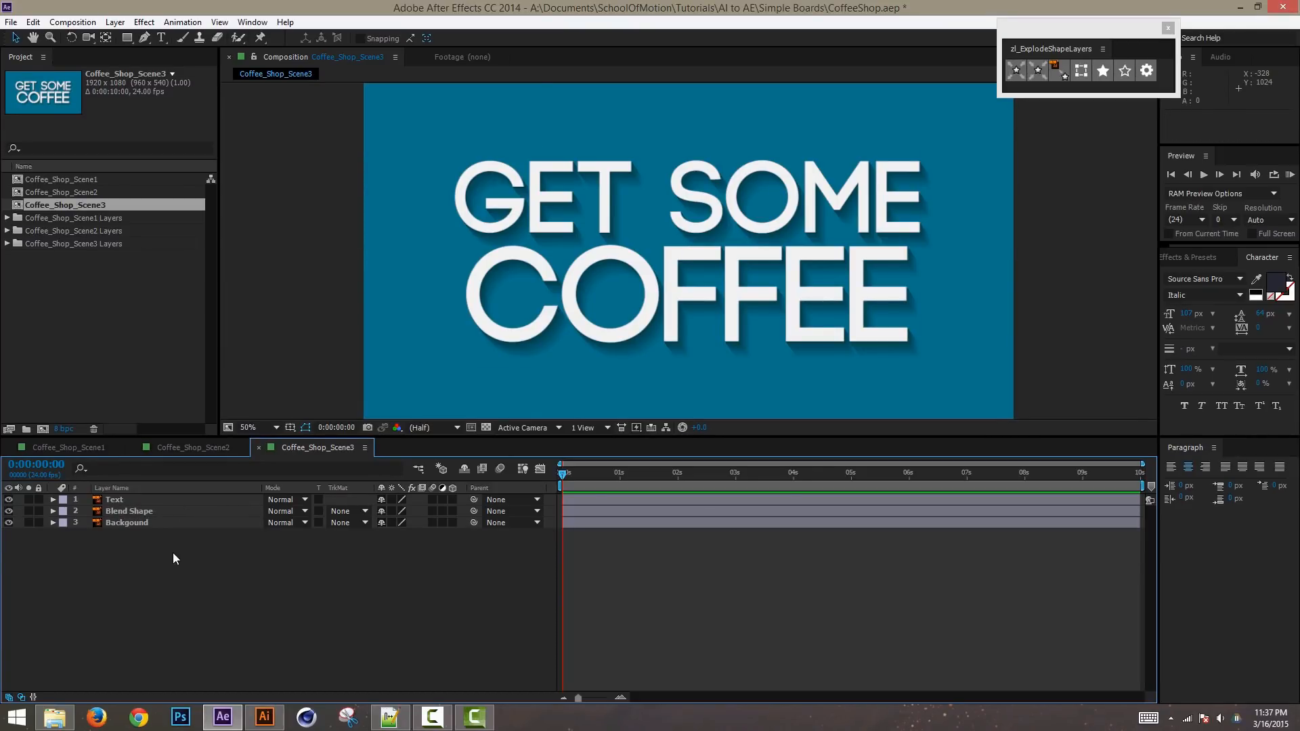
Step: Try to create shapes from the Text vector layer in the Coffee_Shop_Scene3 composition
{"action": "left_click", "coordinate": [138, 499]}
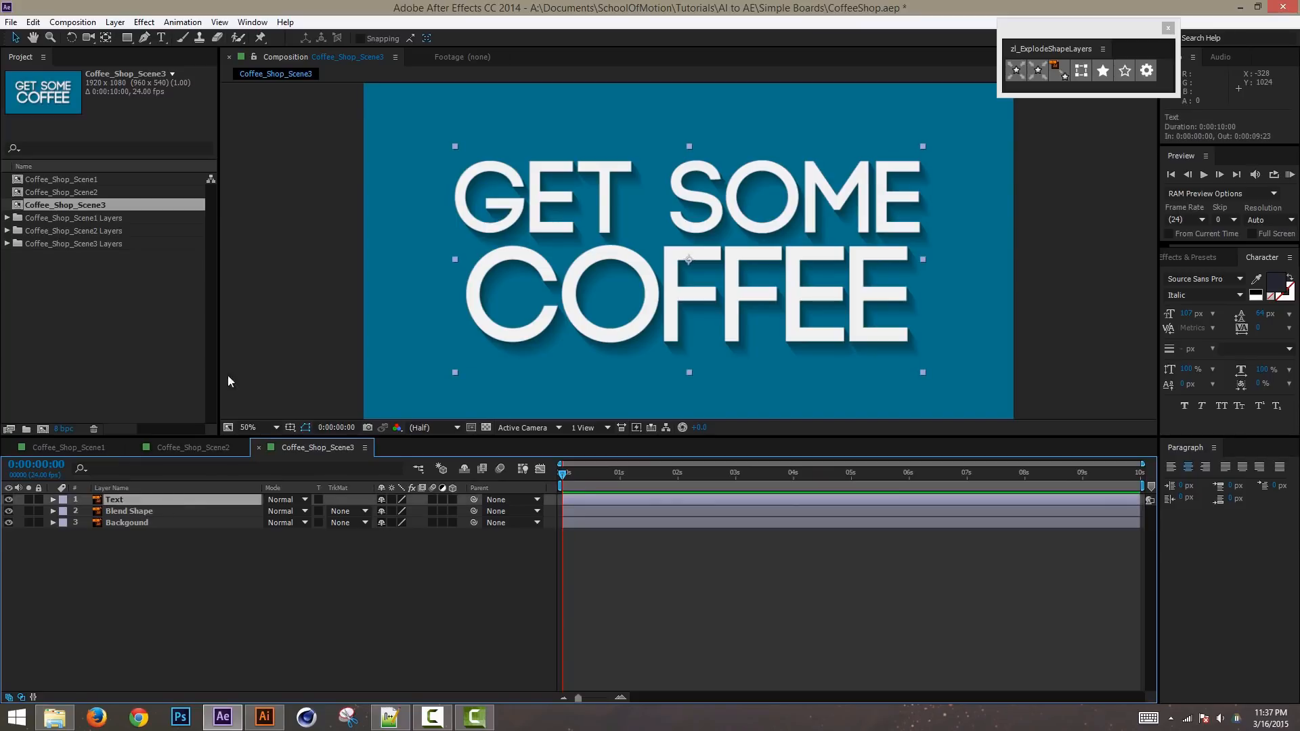
{"action": "left_click", "coordinate": [53, 499]}
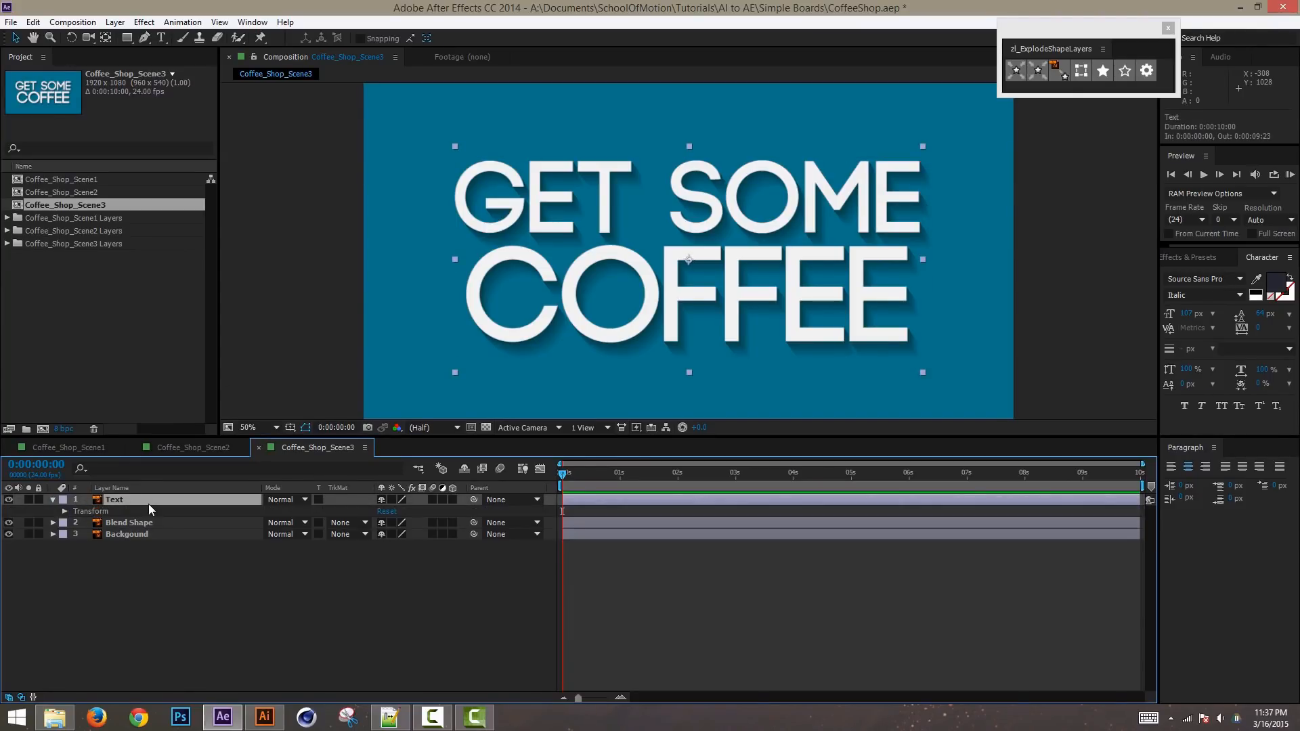
{"action": "right_click", "coordinate": [110, 500]}
{"action": "left_click", "coordinate": [109, 495]}
{"action": "right_click", "coordinate": [118, 502]}
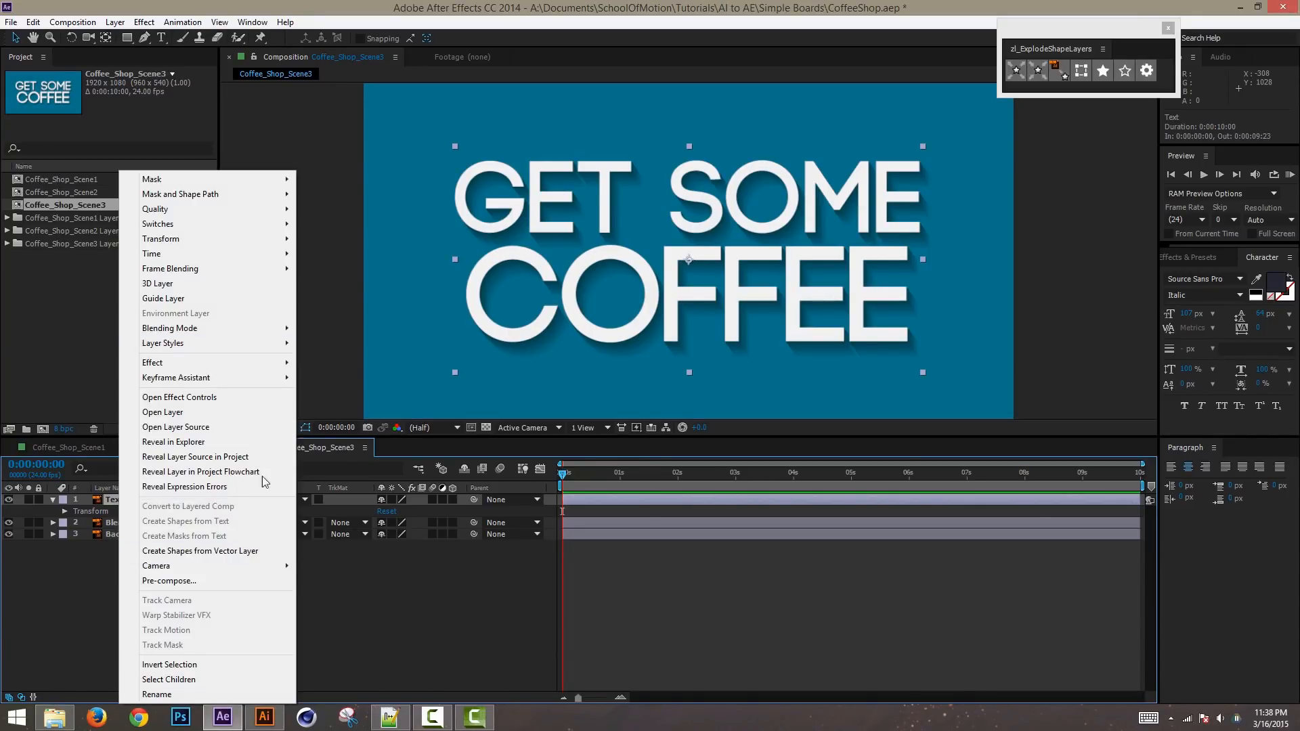
{"action": "left_click", "coordinate": [251, 552]}
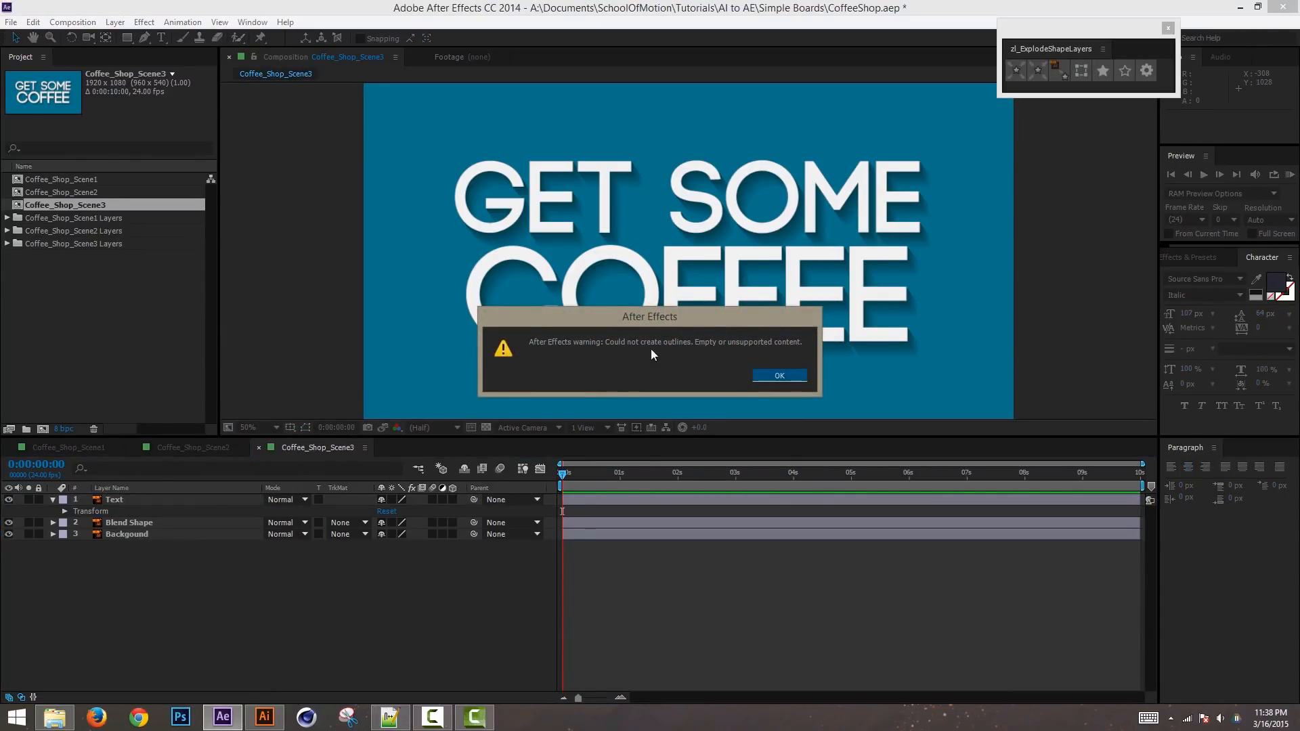
{"action": "left_click", "coordinate": [794, 377]}
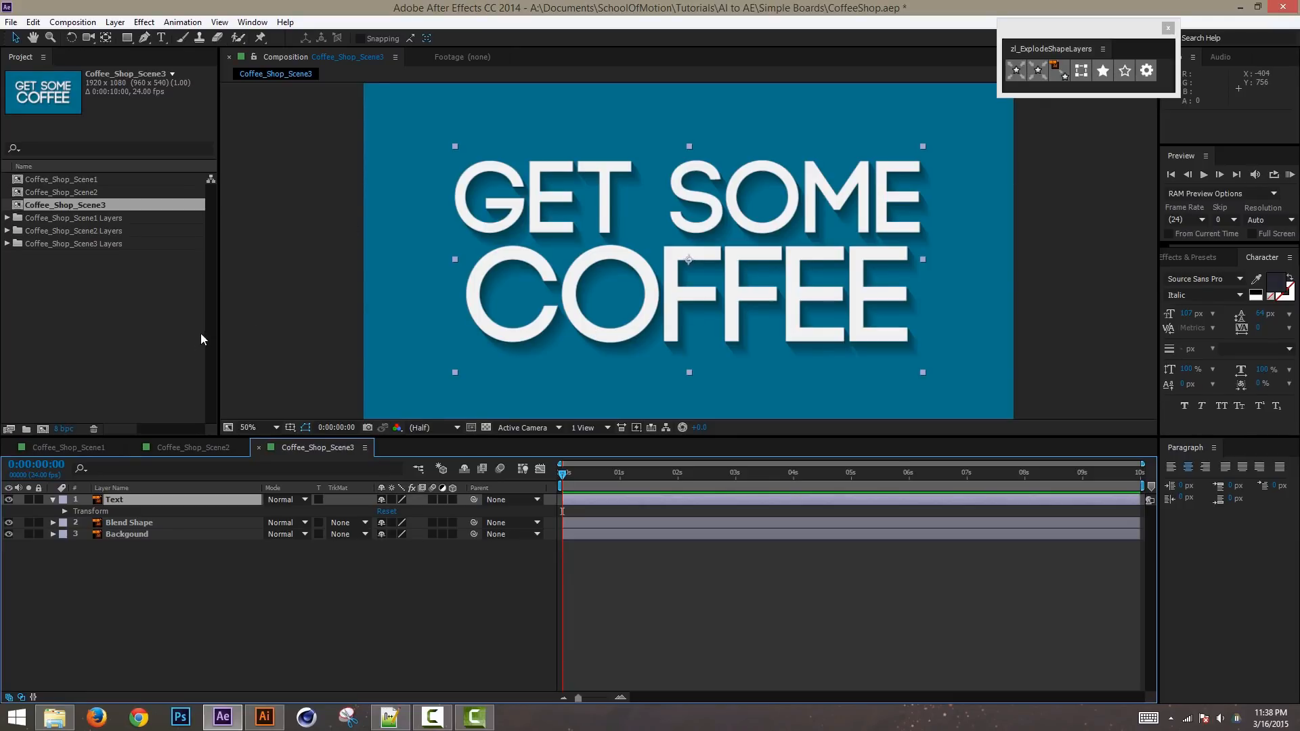
Step: Save the After Effects project and switch to Illustrator, where the Coffee_Shop_Scene3 artwork is open
{"action": "left_click", "coordinate": [182, 345]}
{"action": "key", "text": "ctrl+s"}
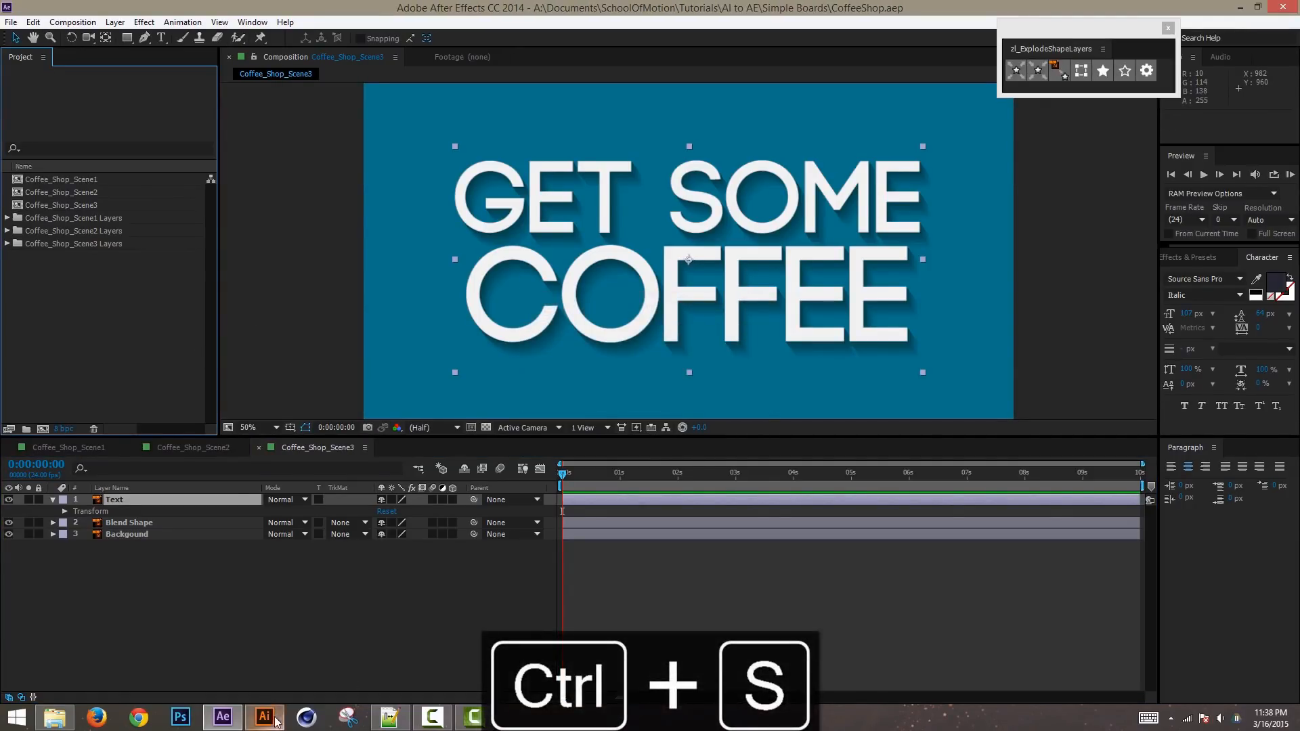
{"action": "left_click", "coordinate": [265, 717]}
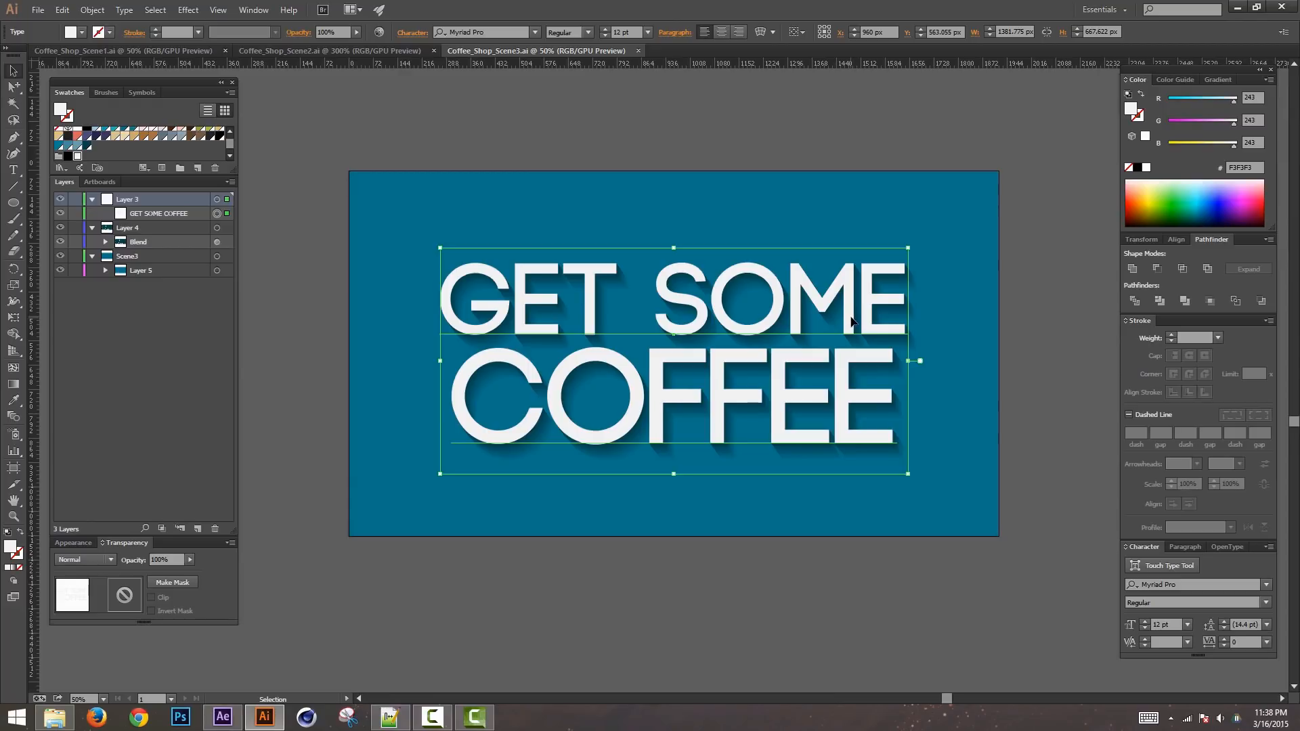
Step: Convert the GET SOME COFFEE text on Layer 3 to outlines
{"action": "key", "text": "ctrl+alt"}
{"action": "key", "text": "ctrl+shift+o"}
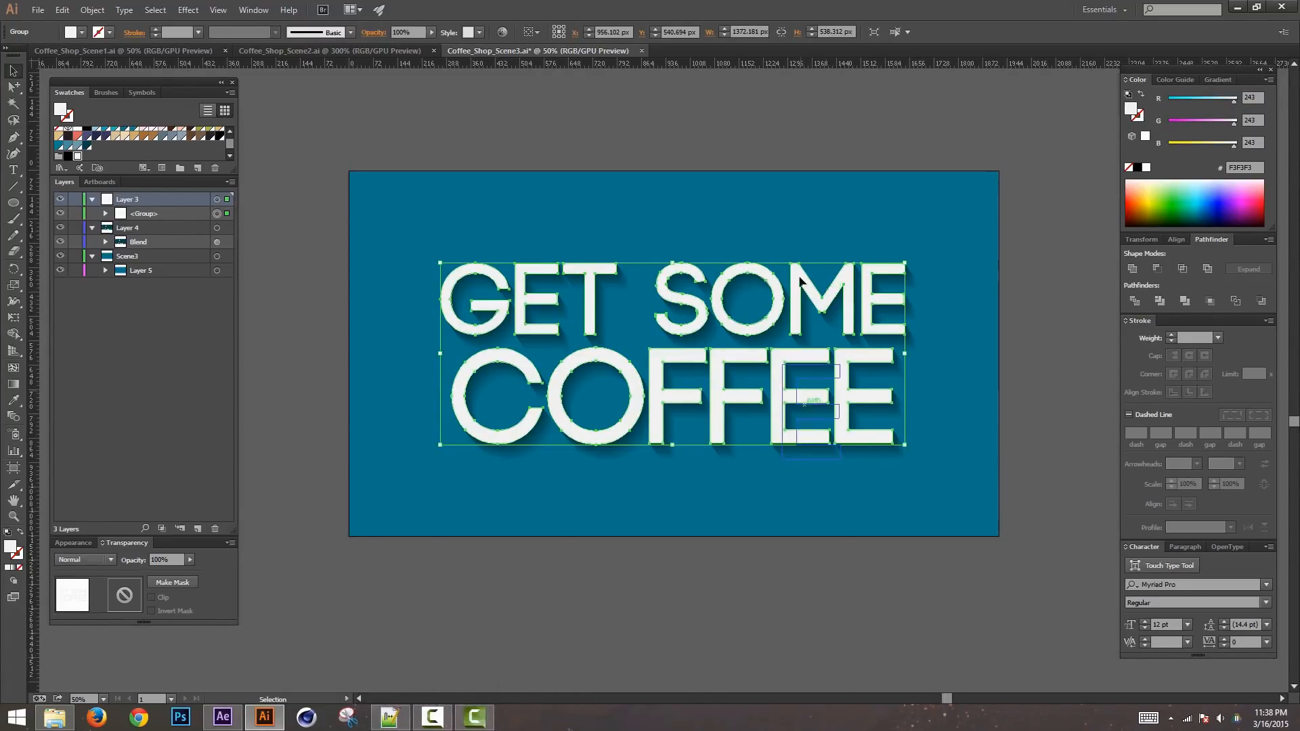
{"action": "left_click", "coordinate": [135, 10]}
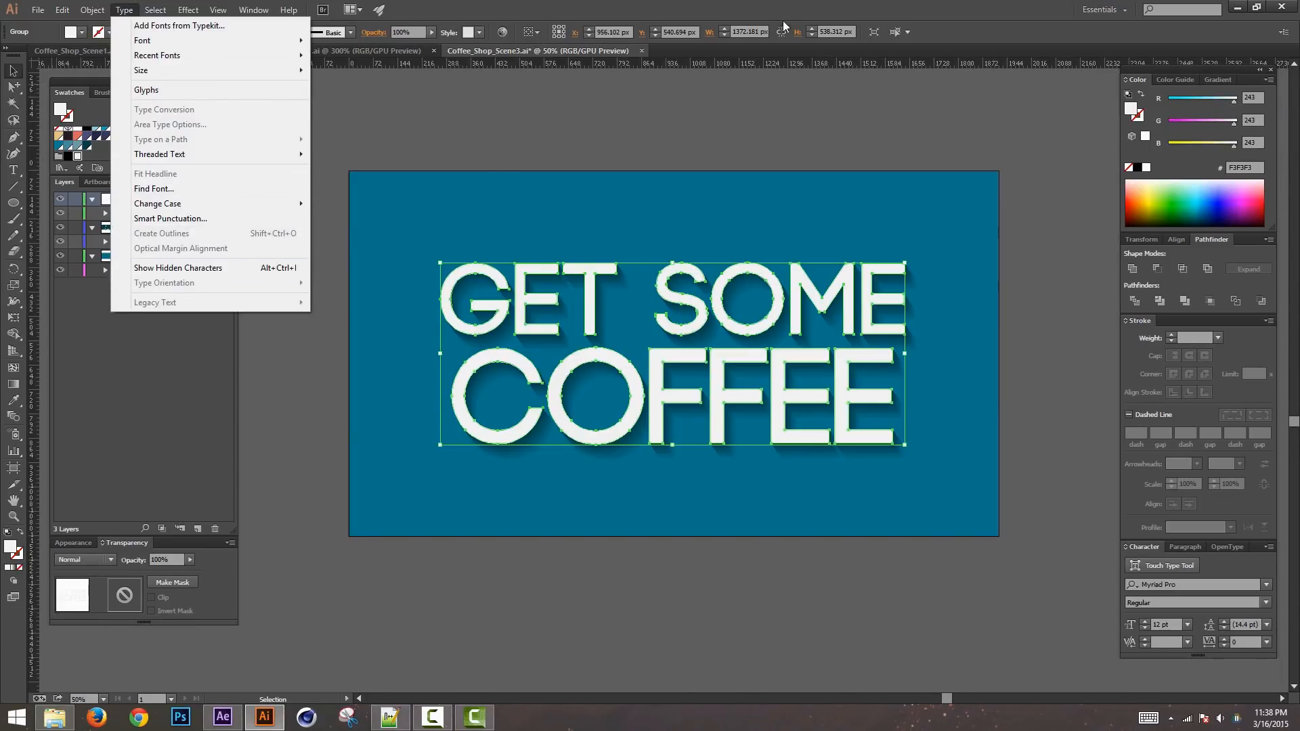
{"action": "left_click", "coordinate": [760, 34]}
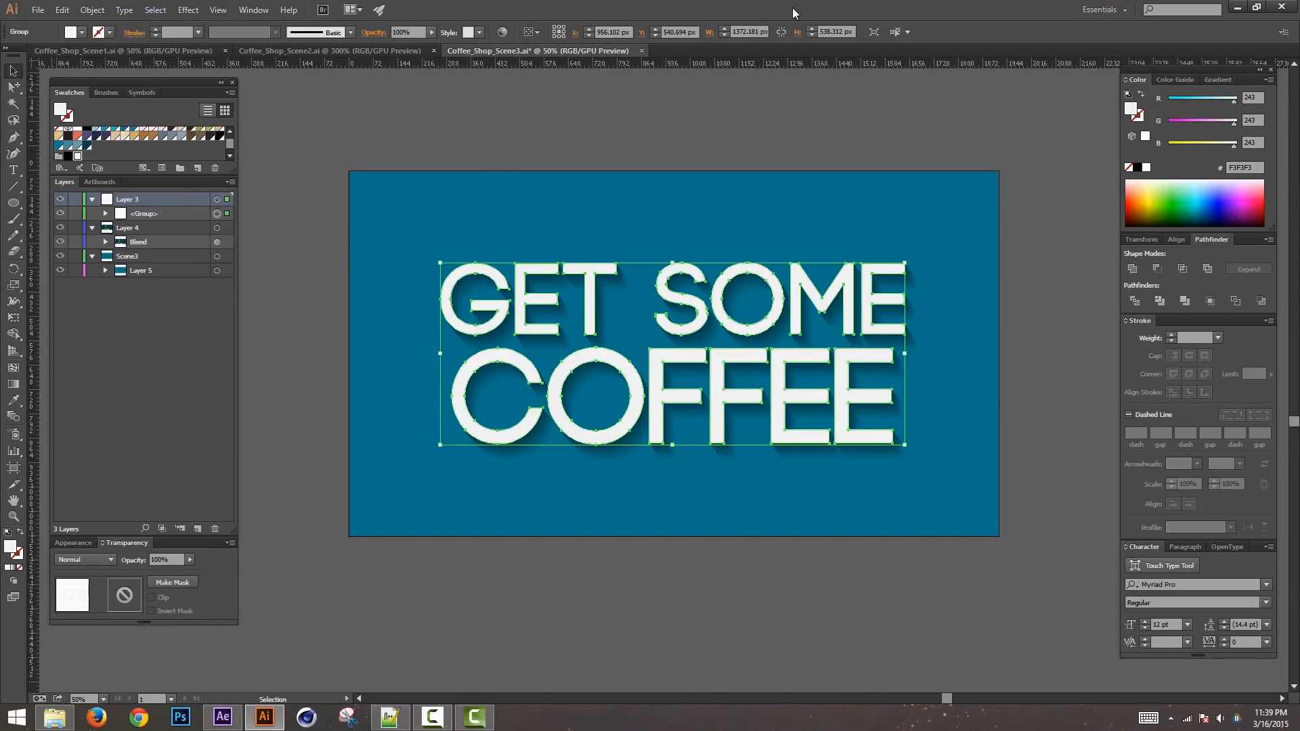
Step: Deselect the outlined lettering, save the Illustrator file and switch back to After Effects
{"action": "left_click", "coordinate": [67, 283]}
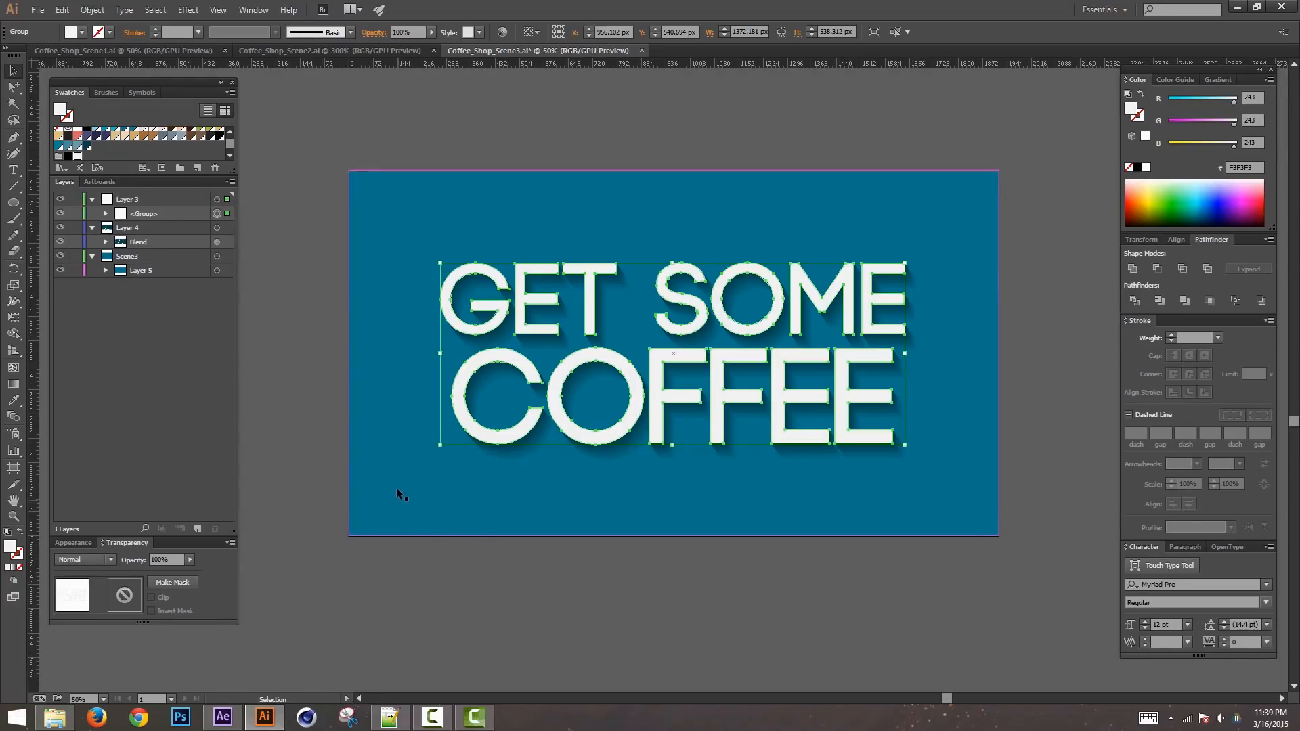
{"action": "left_click", "coordinate": [414, 133]}
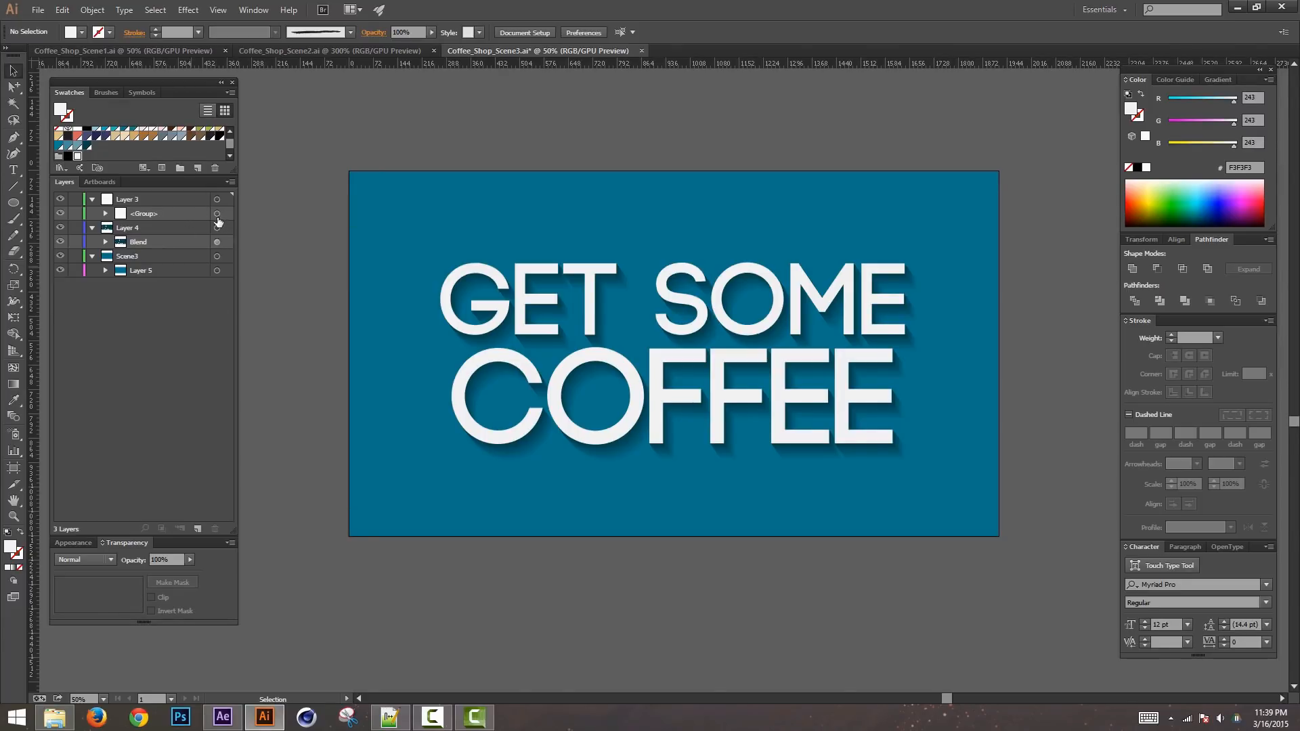
{"action": "key", "text": "ctrl+s"}
{"action": "left_click", "coordinate": [225, 715]}
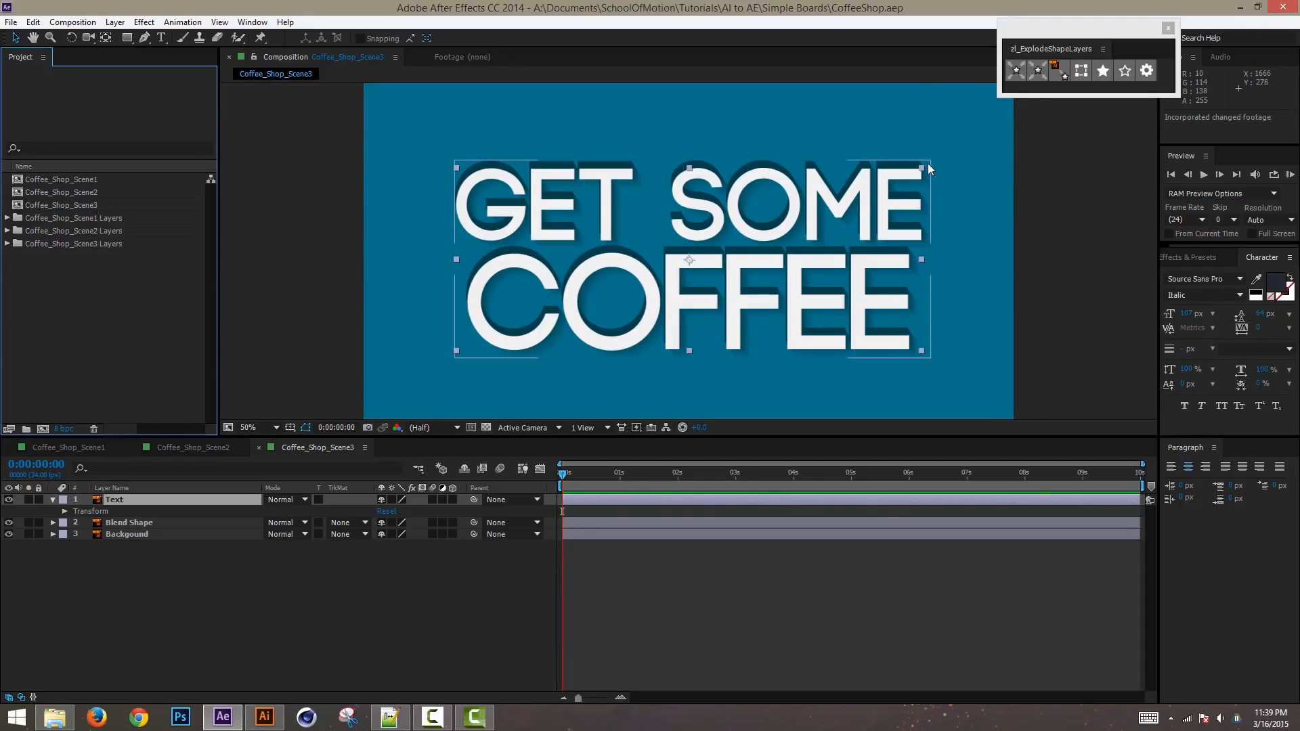
Step: Set the Text layer's vertical position to 540 to realign the lettering with its blend shadow
{"action": "left_click", "coordinate": [136, 498]}
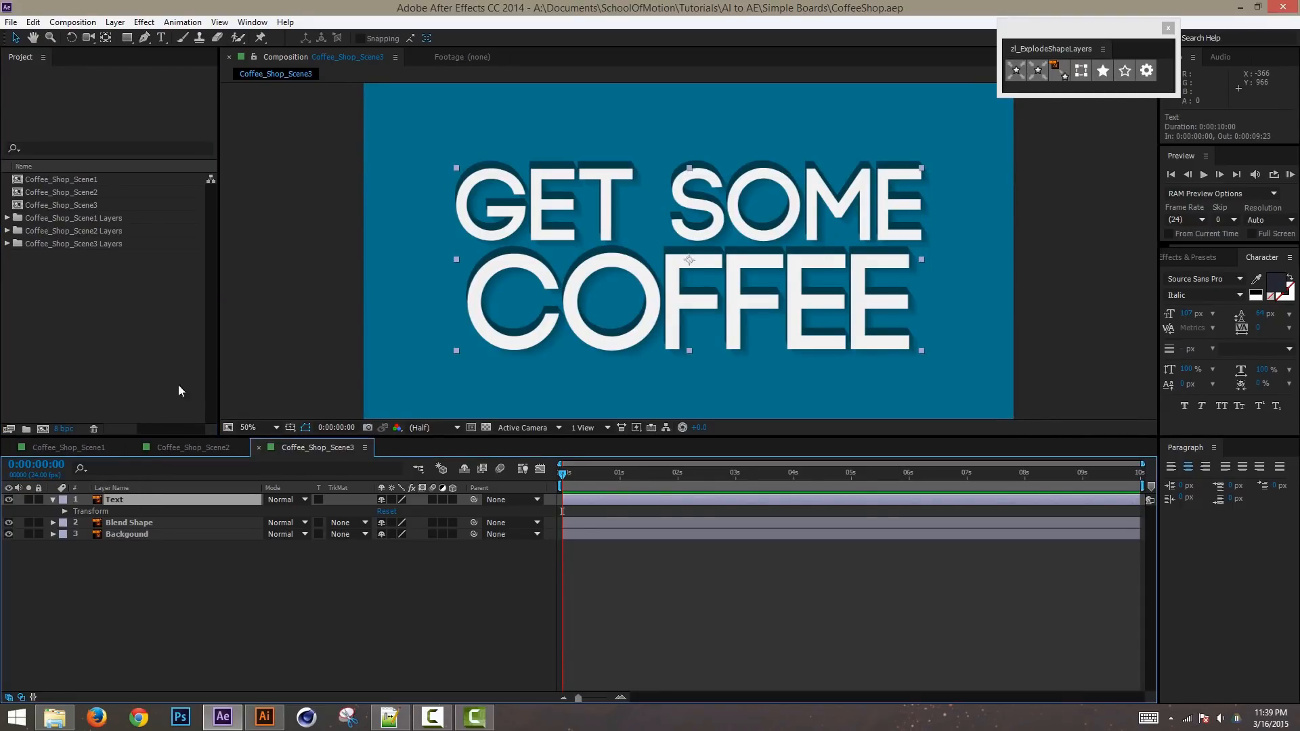
{"action": "key", "text": "p"}
{"action": "left_click", "coordinate": [410, 512]}
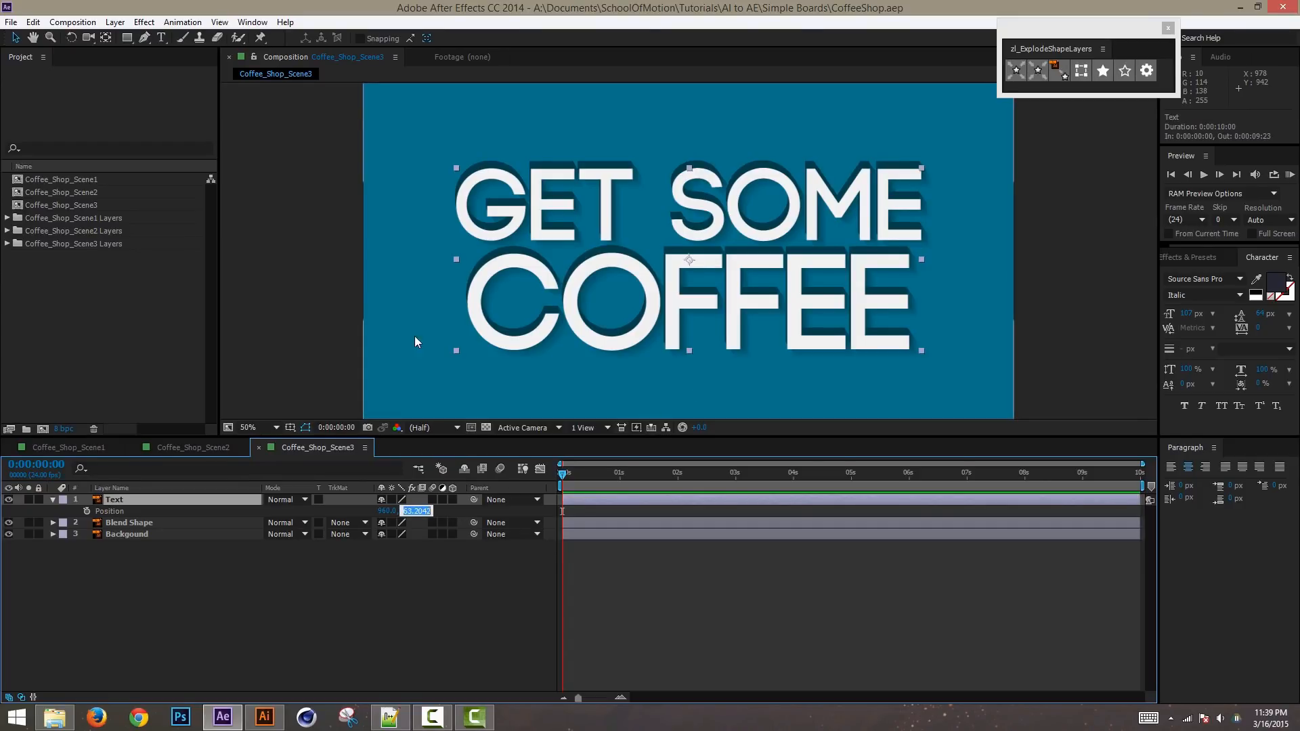
{"action": "left_click", "coordinate": [396, 591]}
{"action": "left_click", "coordinate": [421, 512]}
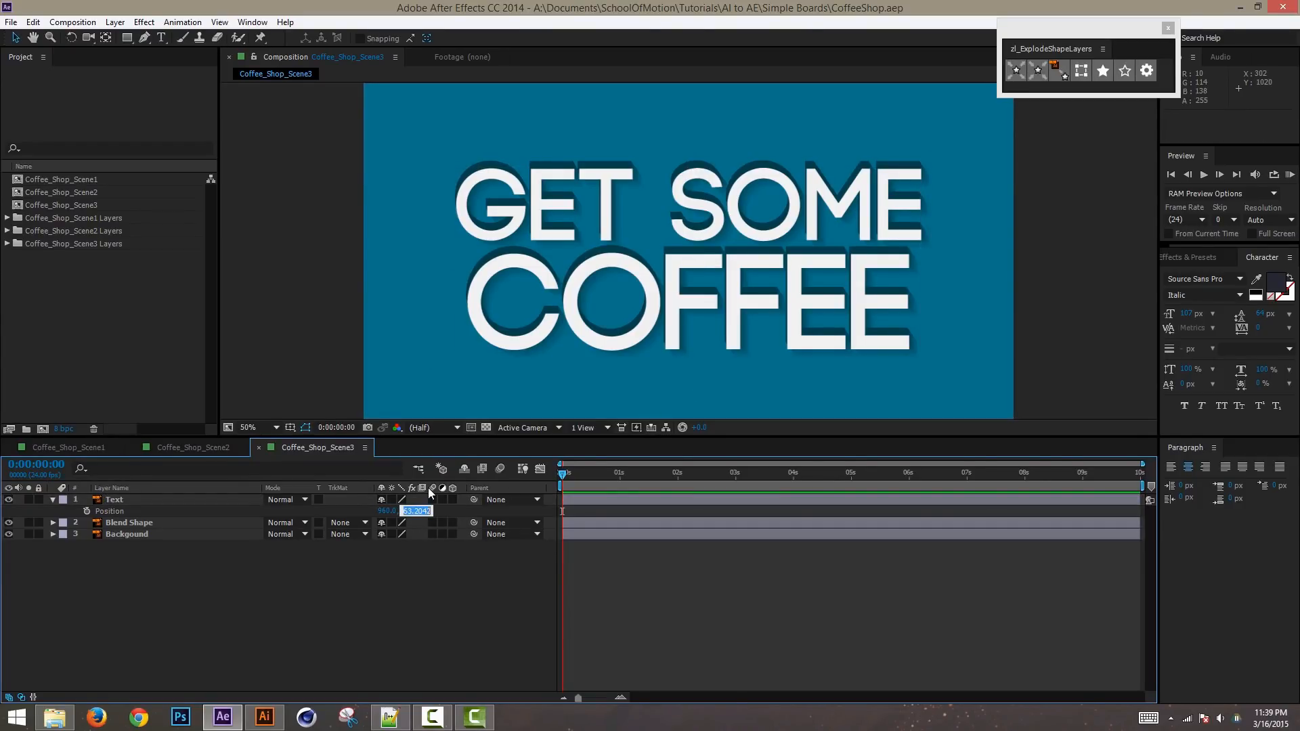
{"action": "type", "text": "540"}
{"action": "key", "text": "Return"}
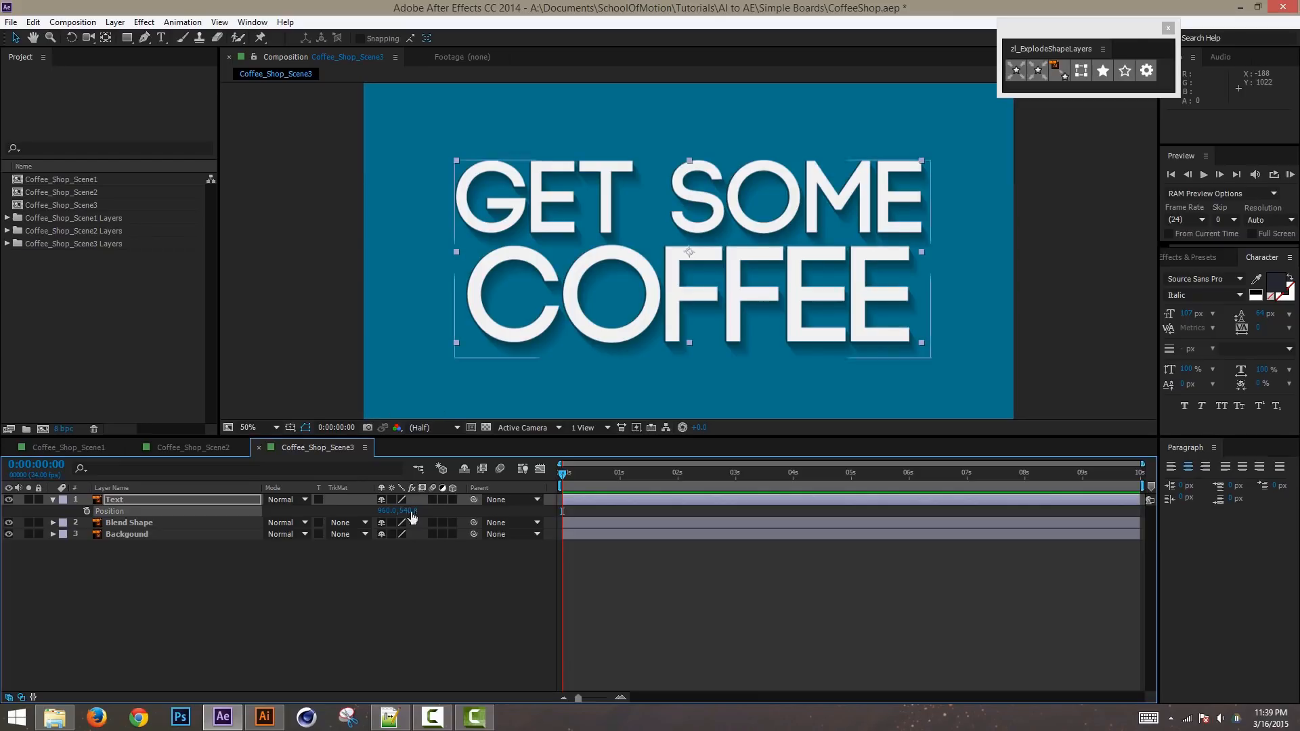
Step: Shift the Text layer's horizontal position to 948, deselect the layer and save the project
{"action": "left_click_drag", "start_coordinate": [385, 511], "coordinate": [377, 512]}
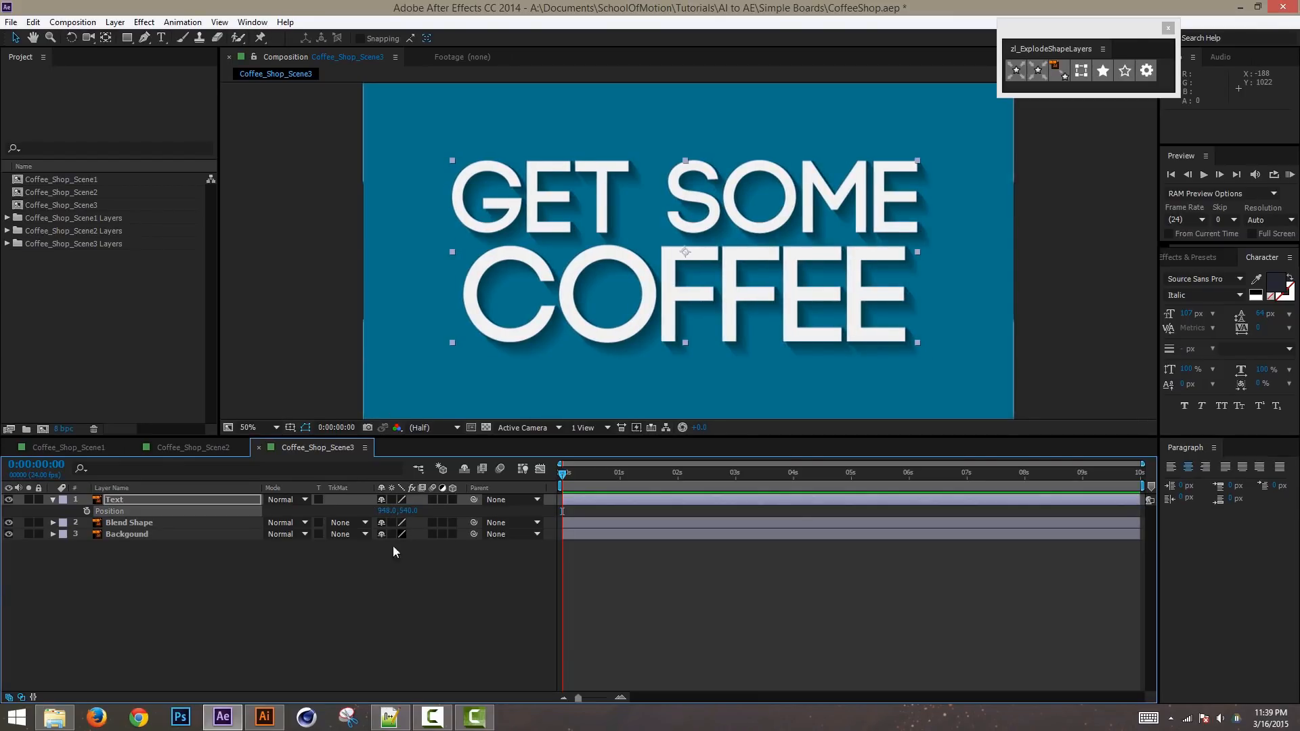
{"action": "left_click", "coordinate": [364, 623]}
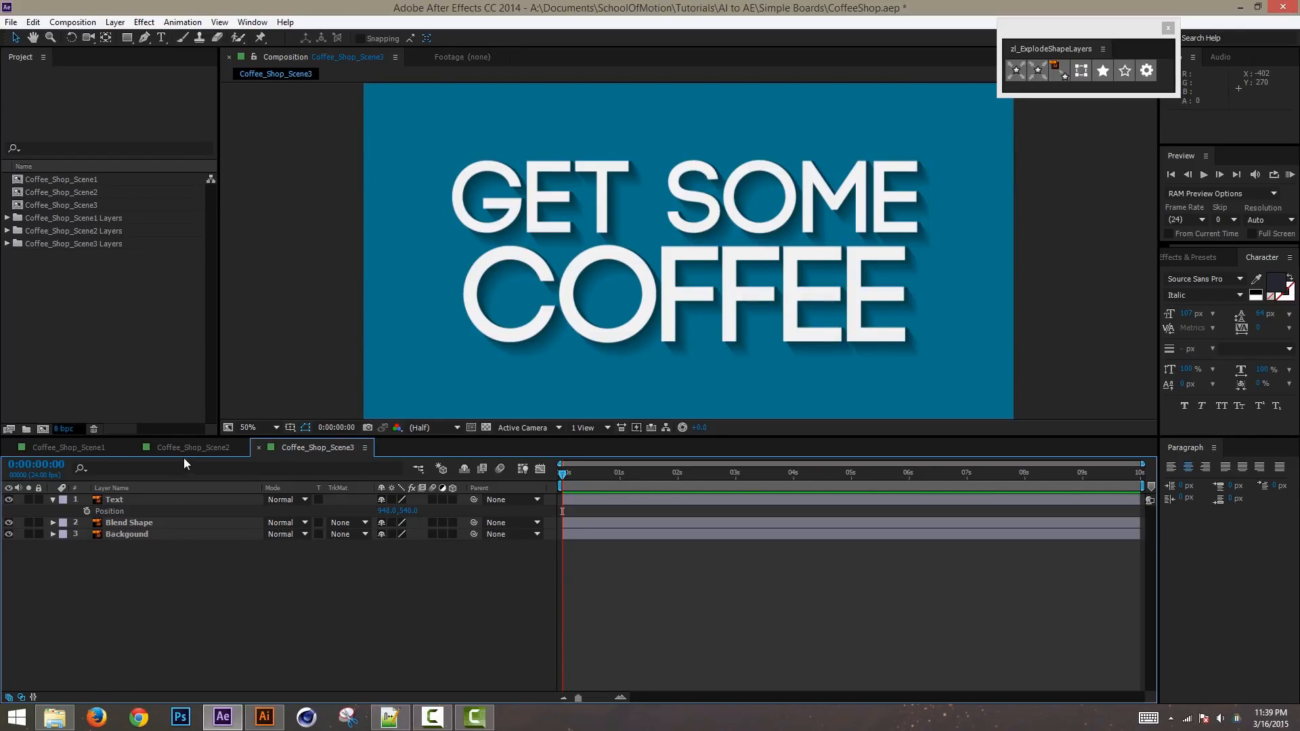
{"action": "key", "text": "ctrl+s"}
Step: Create shapes from the Text vector layer and delete the resulting outlines layer
{"action": "left_click", "coordinate": [112, 499]}
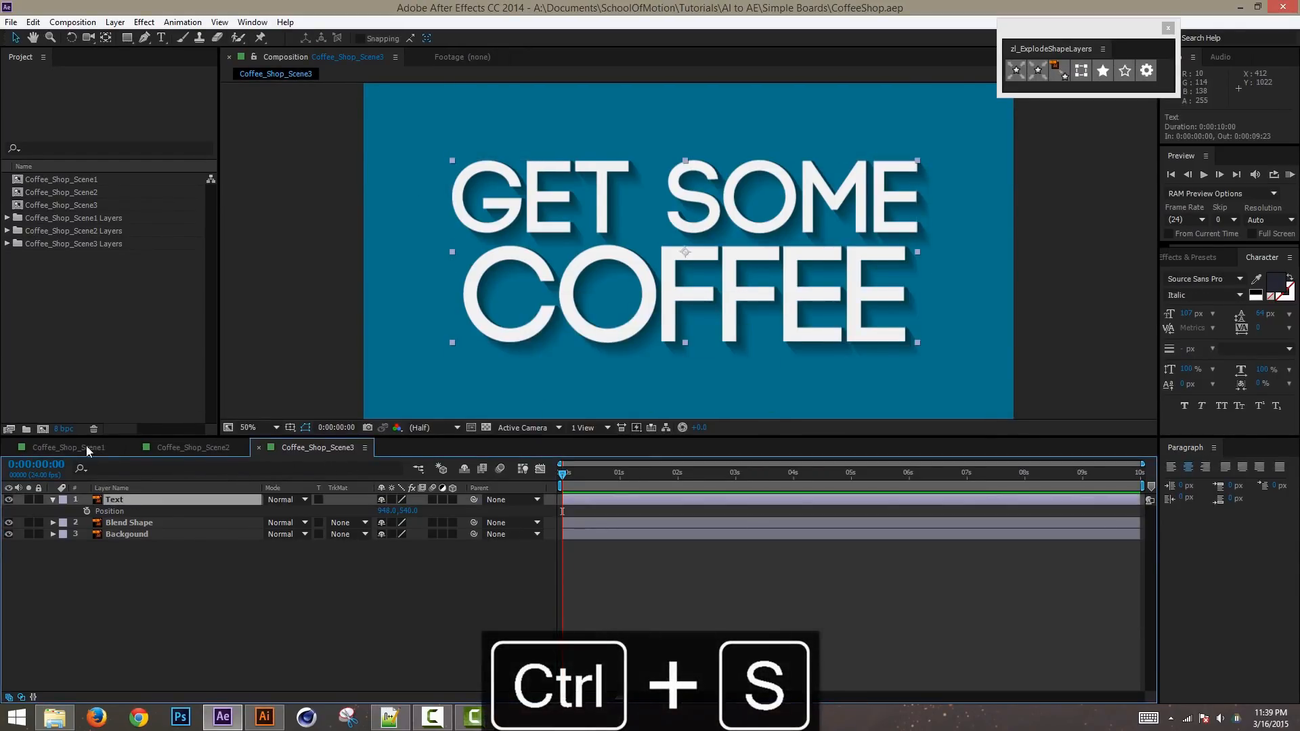
{"action": "right_click", "coordinate": [137, 499]}
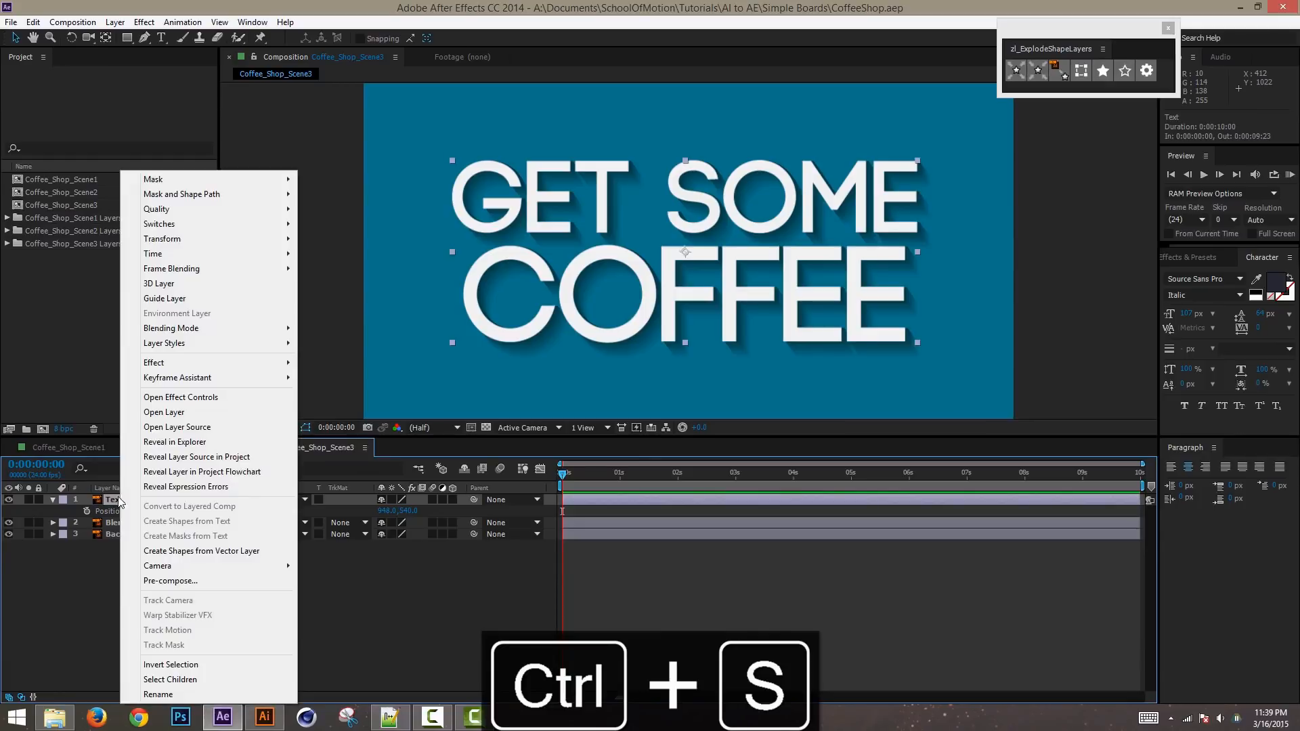
{"action": "left_click", "coordinate": [220, 551]}
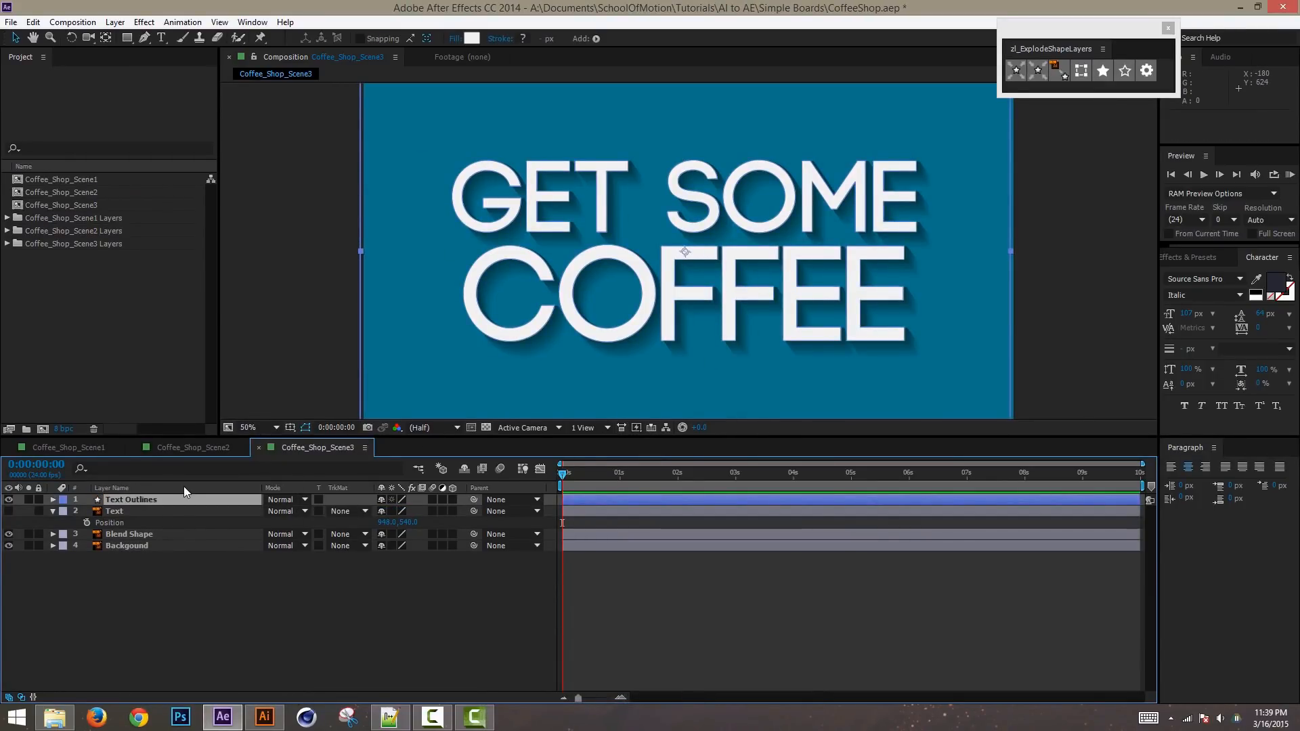
{"action": "left_click", "coordinate": [156, 501]}
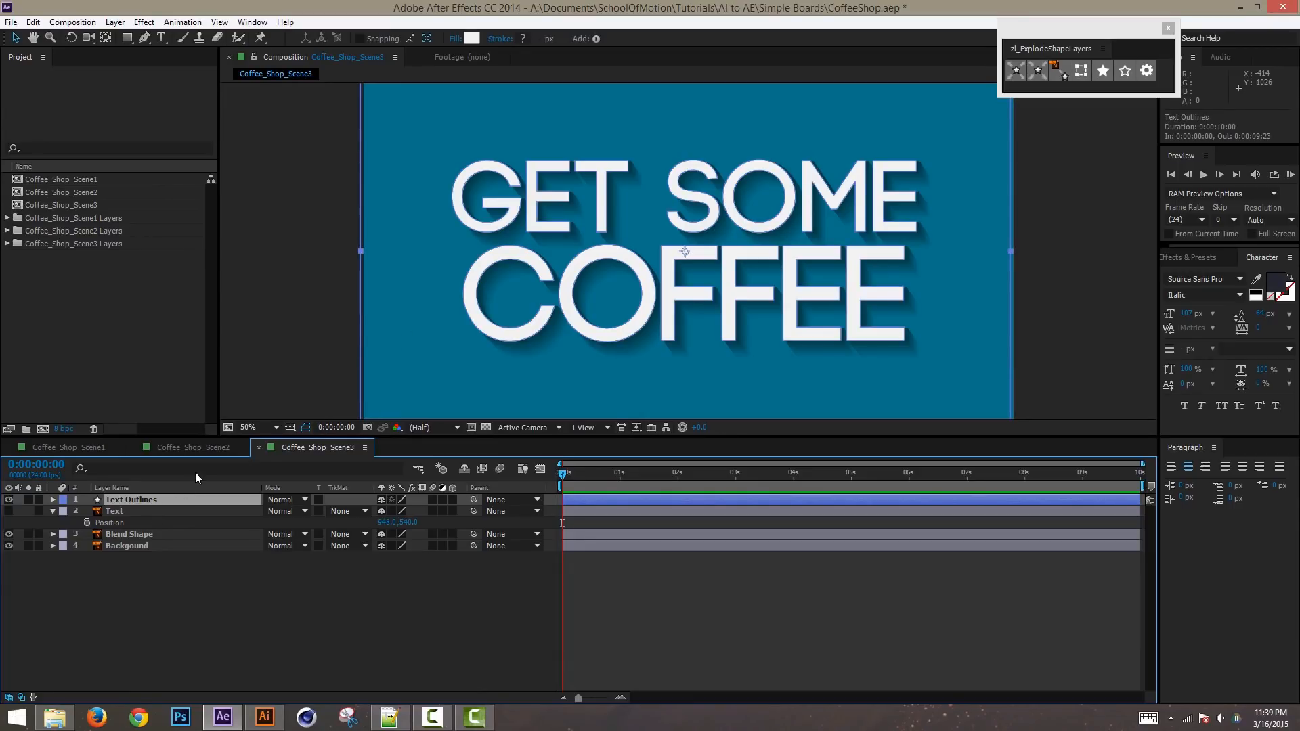
{"action": "key", "text": "Delete"}
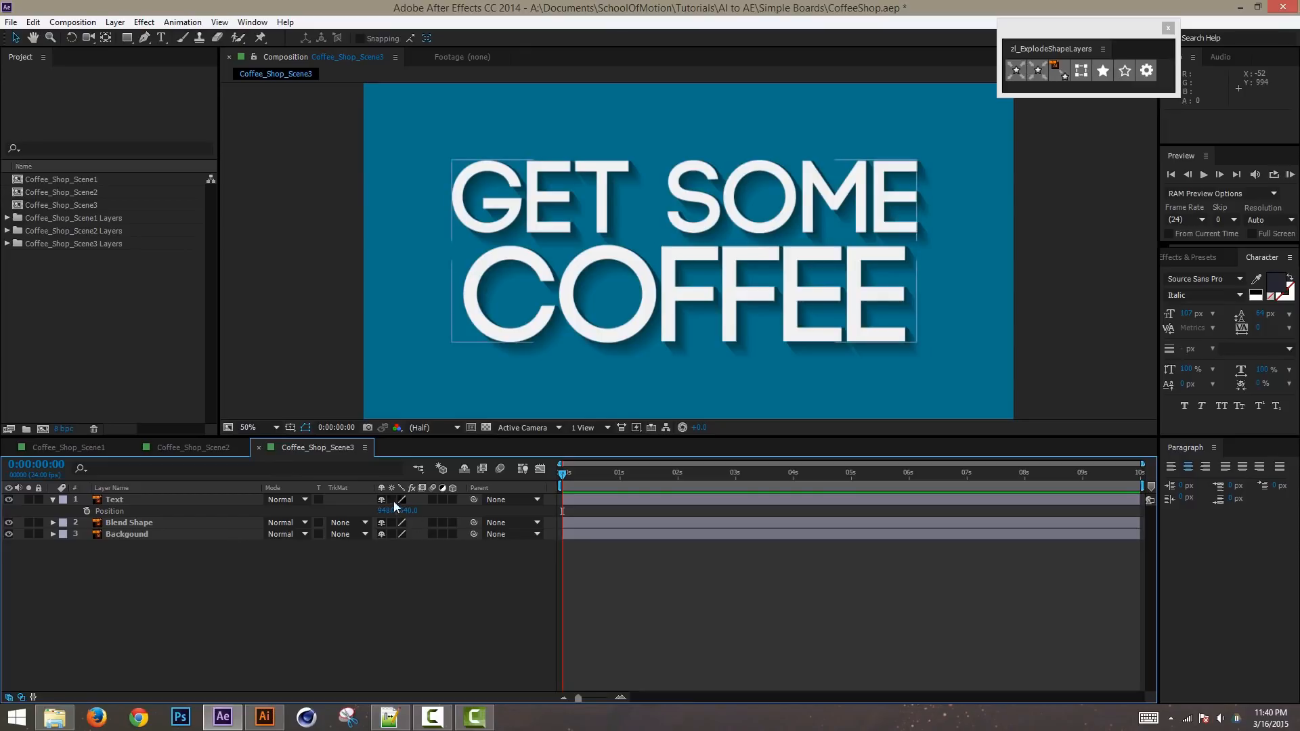
Step: Enable continuous rasterization for the Text, Blend Shape and Backgound layers
{"action": "left_click_drag", "start_coordinate": [392, 500], "coordinate": [391, 535]}
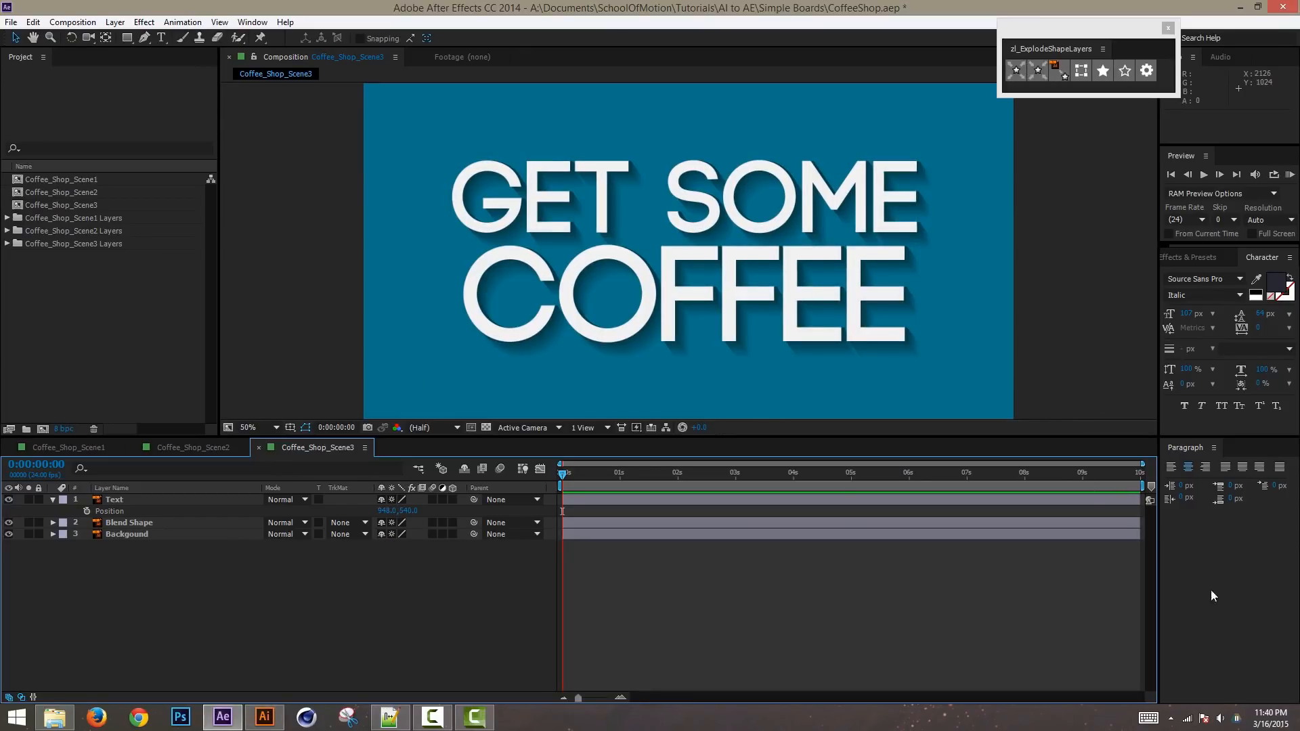
{"action": "left_click", "coordinate": [727, 356]}
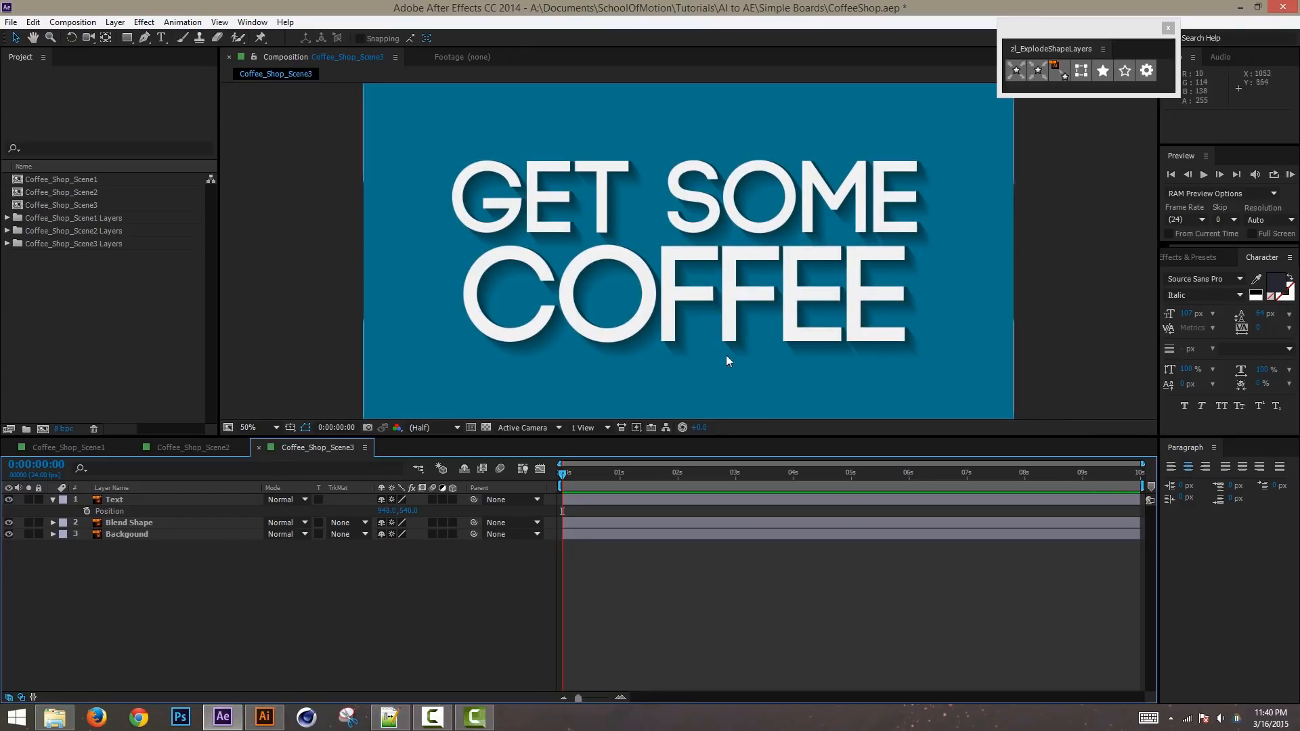
{"action": "left_click", "coordinate": [93, 337]}
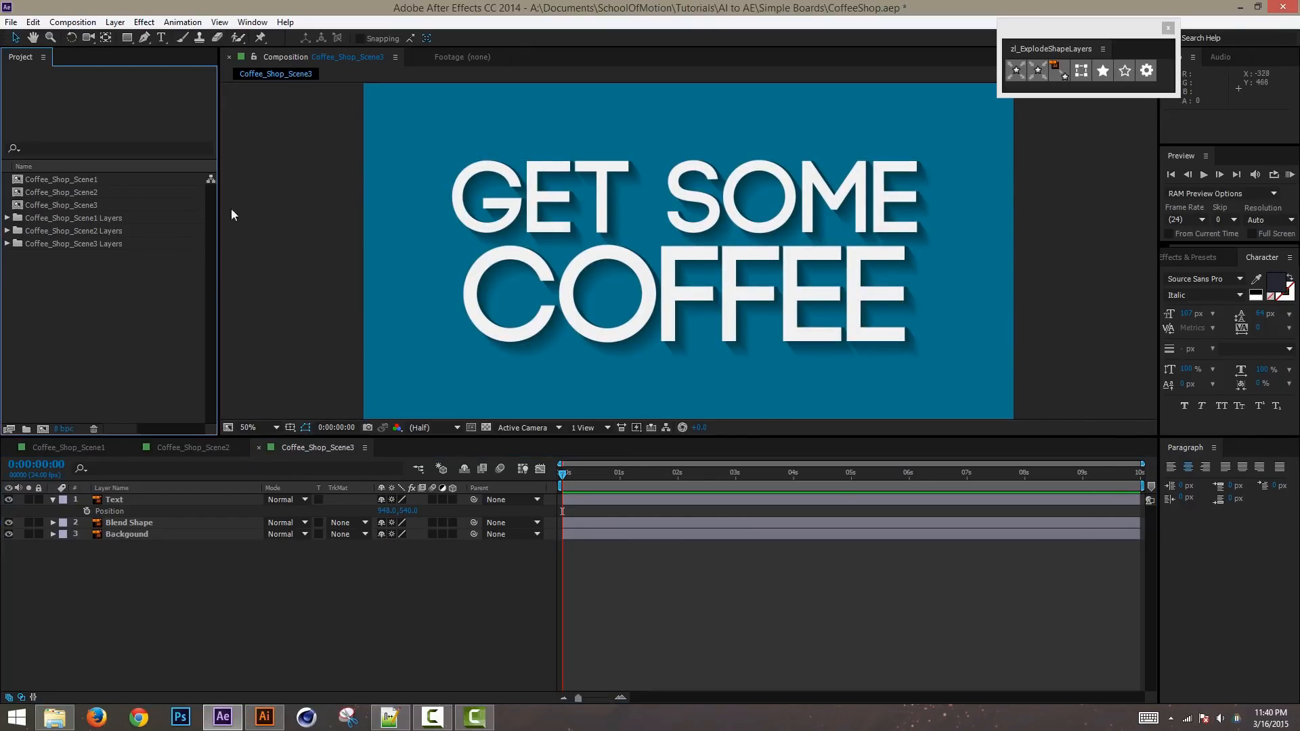
{"action": "left_click", "coordinate": [87, 181]}
{"action": "left_click", "coordinate": [95, 192]}
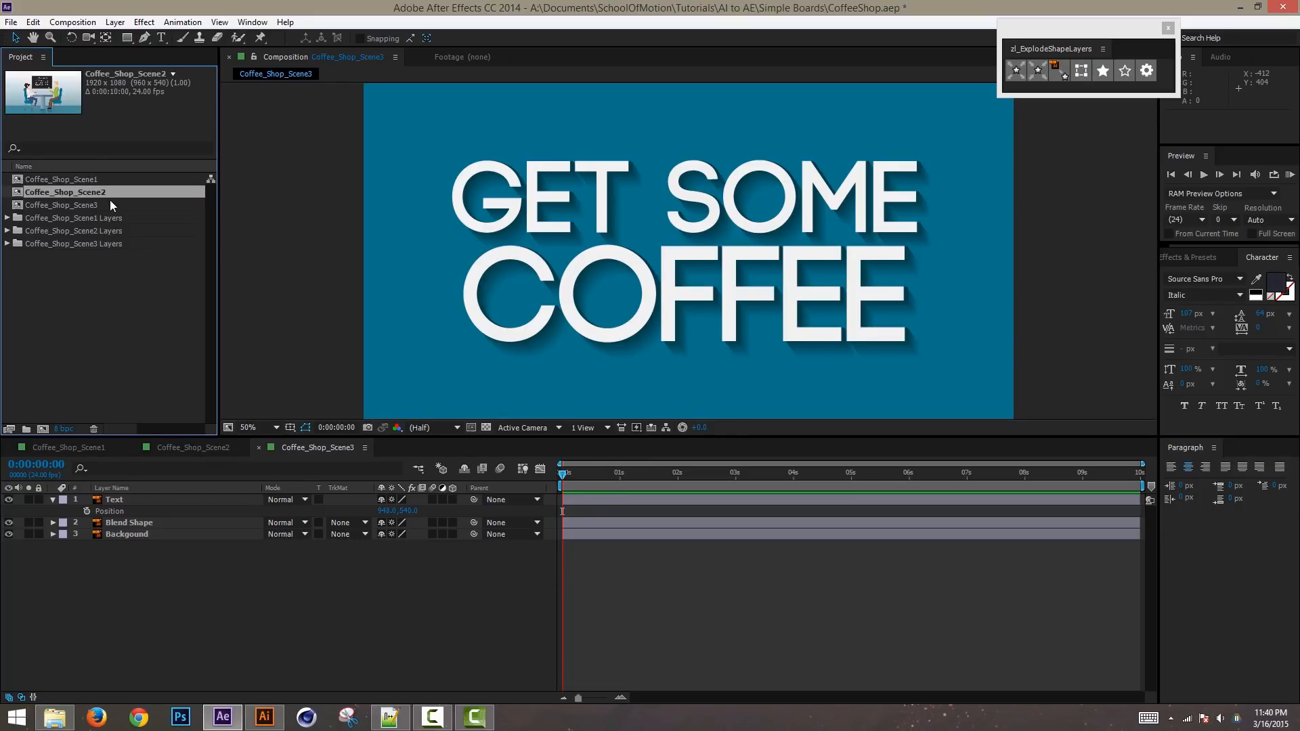
{"action": "left_click", "coordinate": [110, 205]}
{"action": "left_click", "coordinate": [114, 359]}
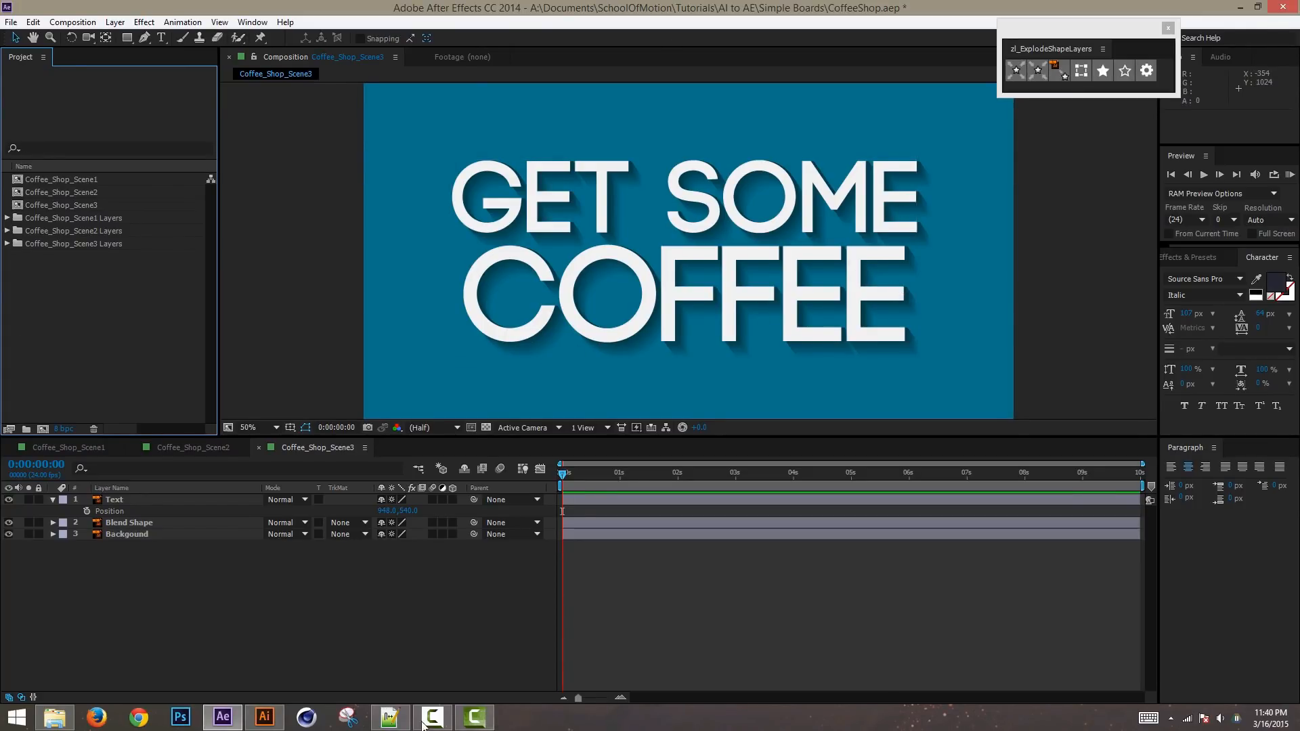
Step: Switch to Illustrator and collapse Layer 3, Layer 4 and Scene3 in the layer list of Coffee_Shop_Scene3
{"action": "left_click", "coordinate": [268, 718]}
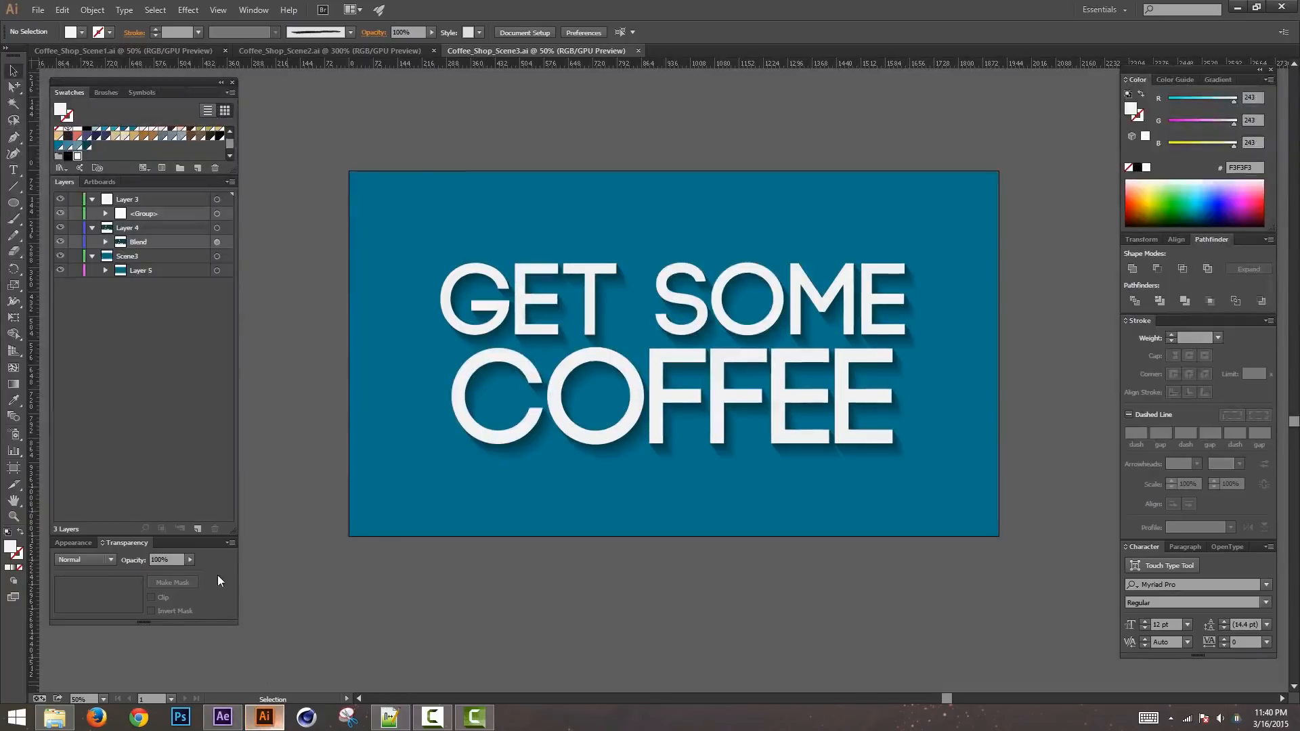
{"action": "left_click", "coordinate": [92, 199]}
{"action": "left_click", "coordinate": [91, 213]}
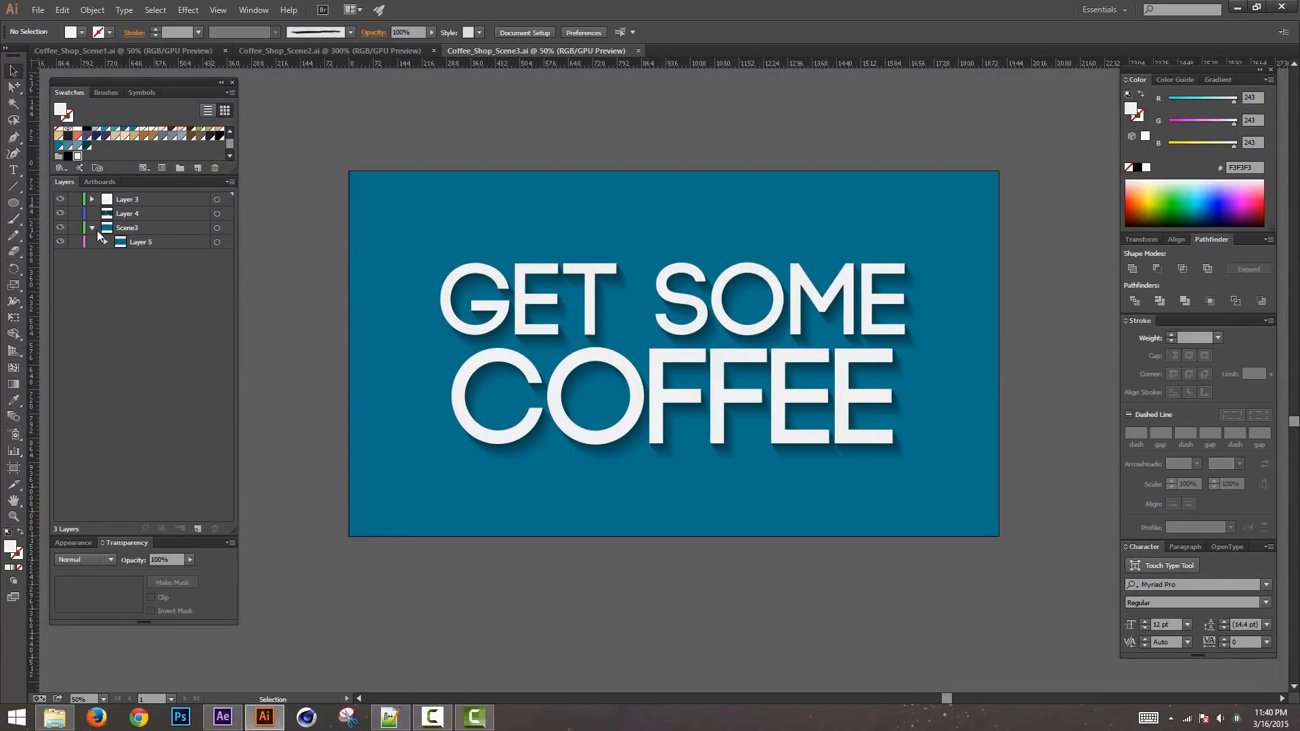
{"action": "left_click", "coordinate": [91, 228]}
Step: Place a point text object below the word COFFEE and delete it again
{"action": "key", "text": "t"}
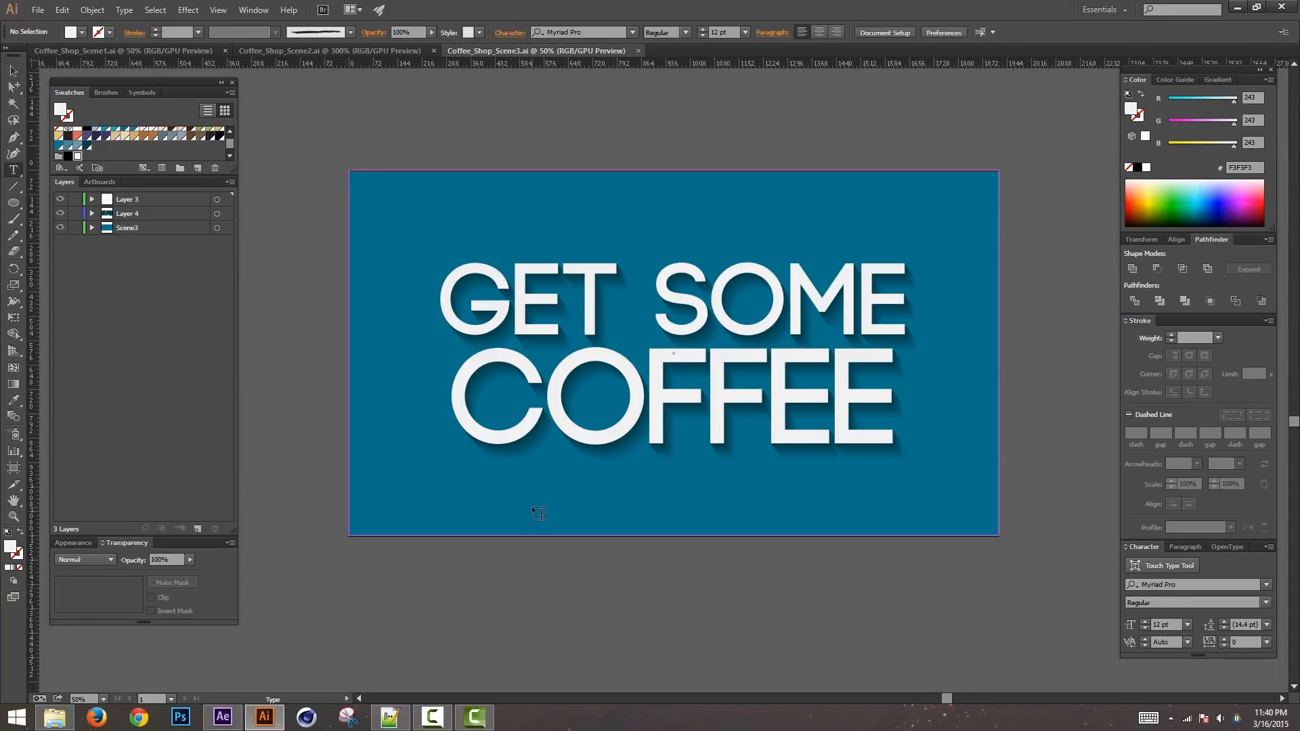
{"action": "left_click", "coordinate": [536, 504]}
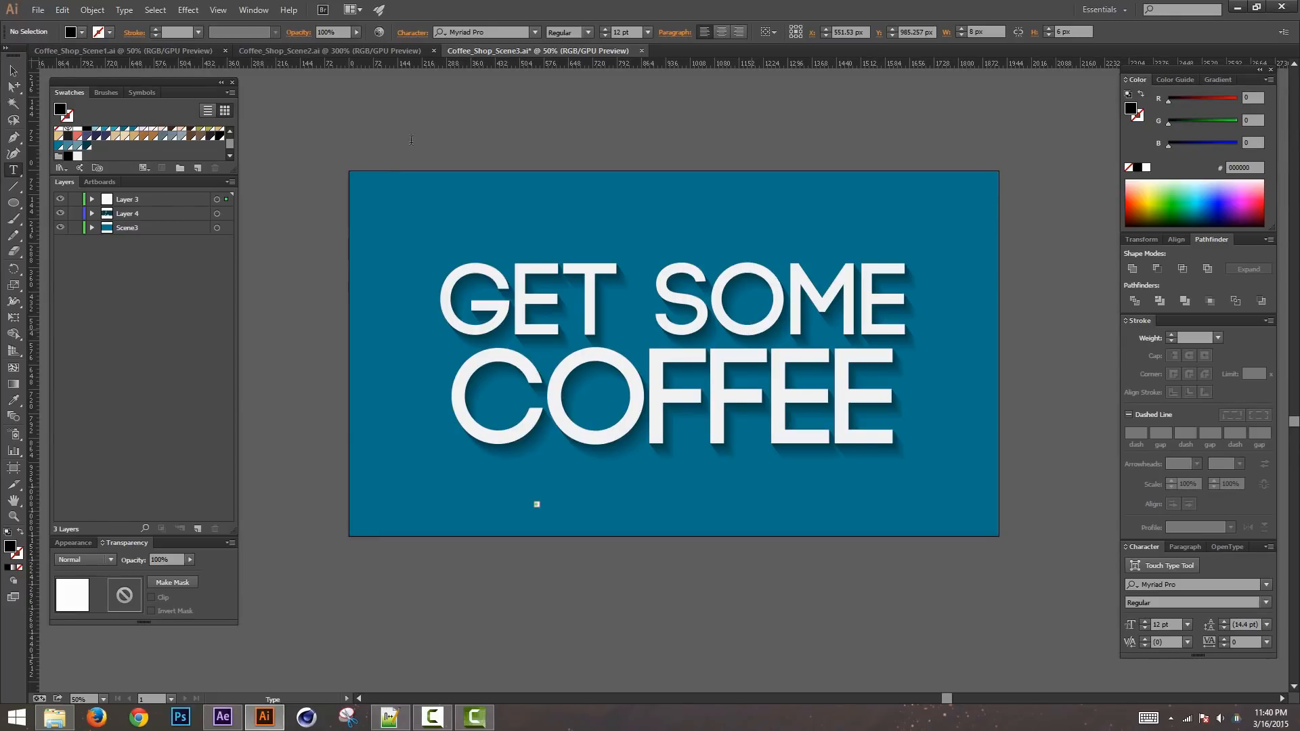
{"action": "key", "text": "Escape"}
{"action": "left_click", "coordinate": [13, 71]}
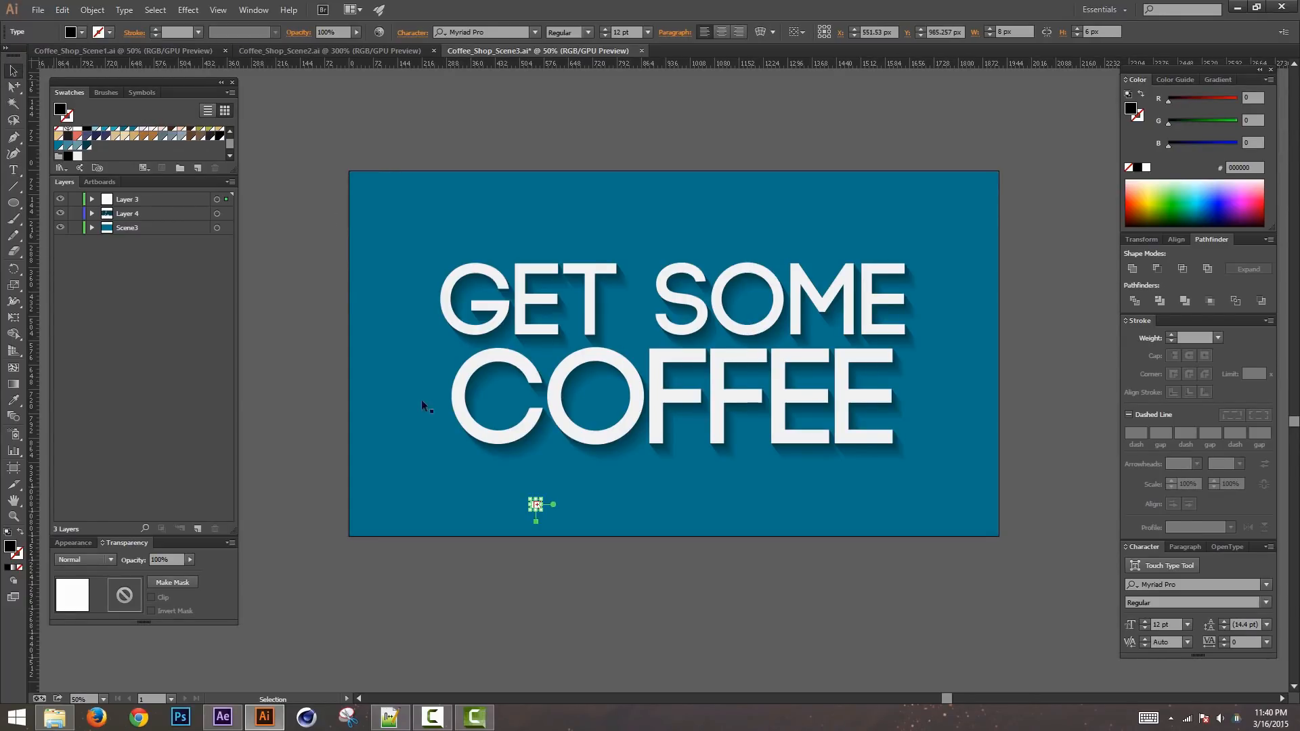
{"action": "key", "text": "Delete"}
Step: Add the point text RIGHT NOW! below the word COFFEE
{"action": "key", "text": "t"}
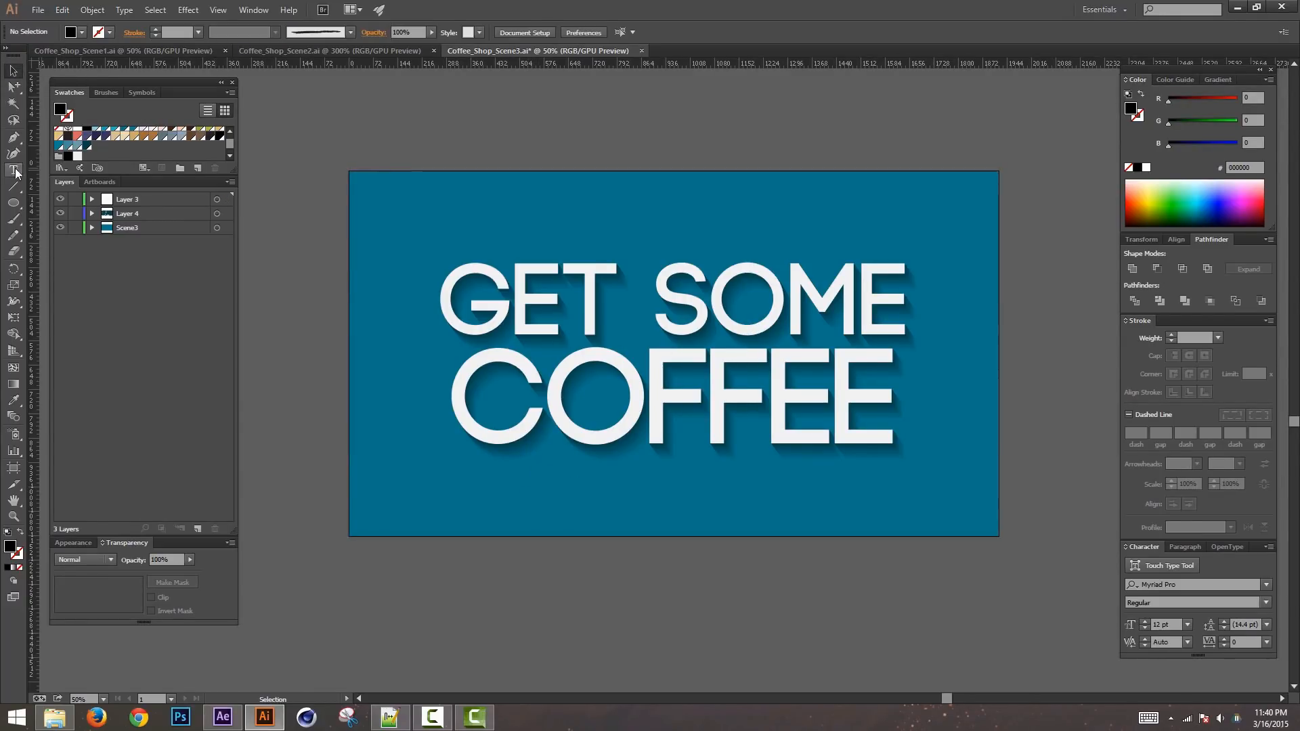
{"action": "left_click", "coordinate": [534, 482]}
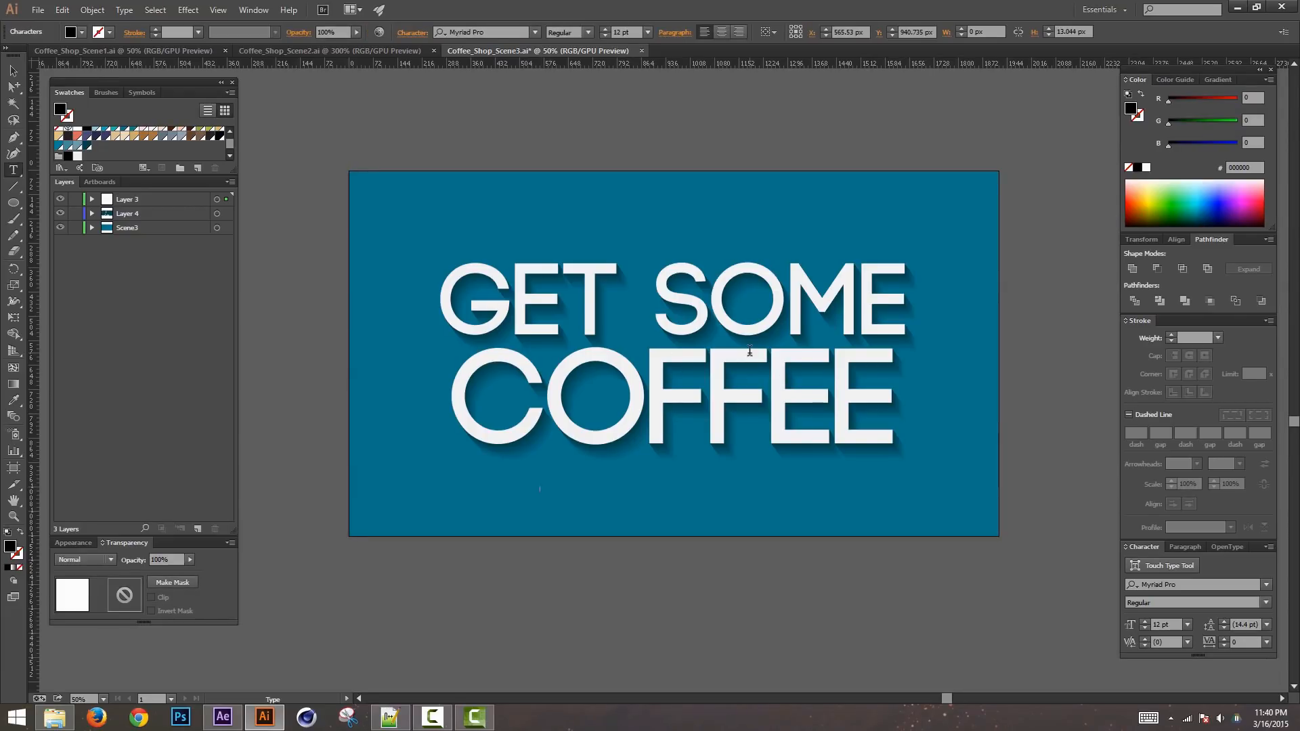
{"action": "type", "text": "RIGHT NOW!@"}
{"action": "key", "text": "BackSpace"}
{"action": "left_click", "coordinate": [13, 72]}
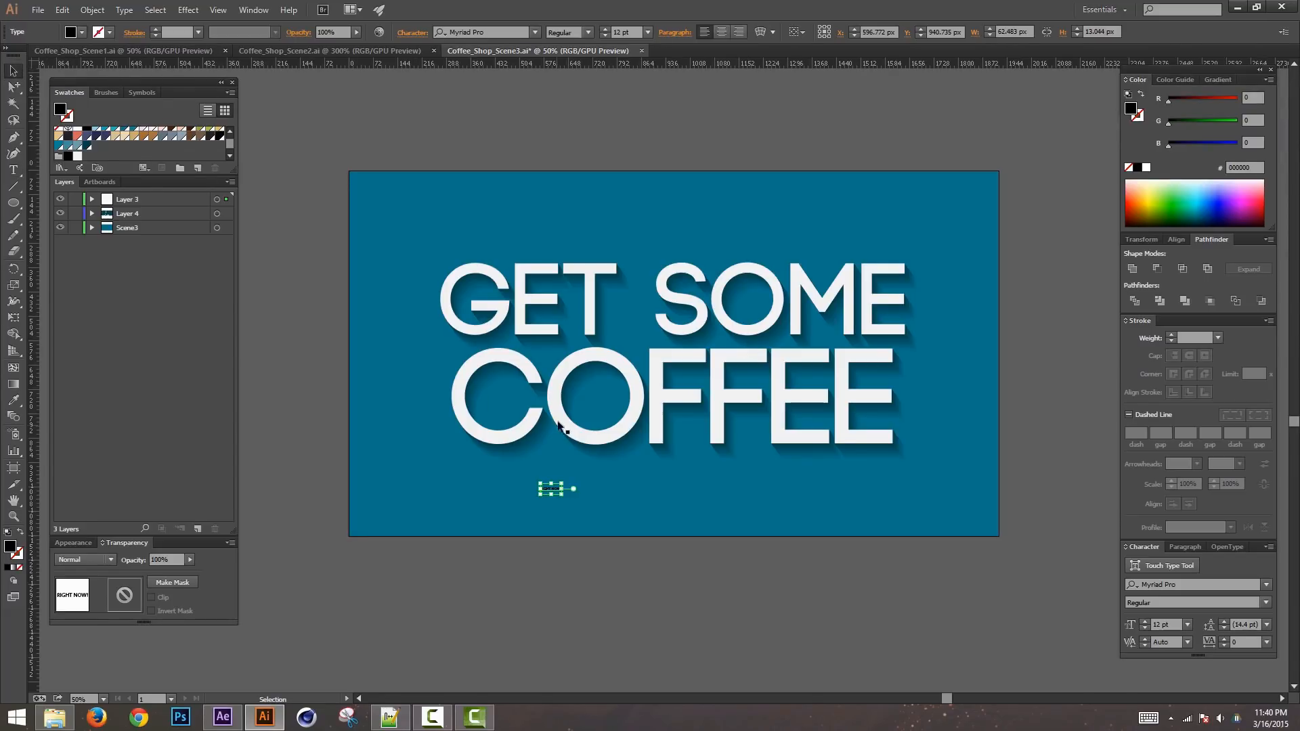
Step: Undo the accidental background move, lock the Scene3 layer and expand its Layer 5
{"action": "left_click_drag", "start_coordinate": [558, 491], "coordinate": [671, 479]}
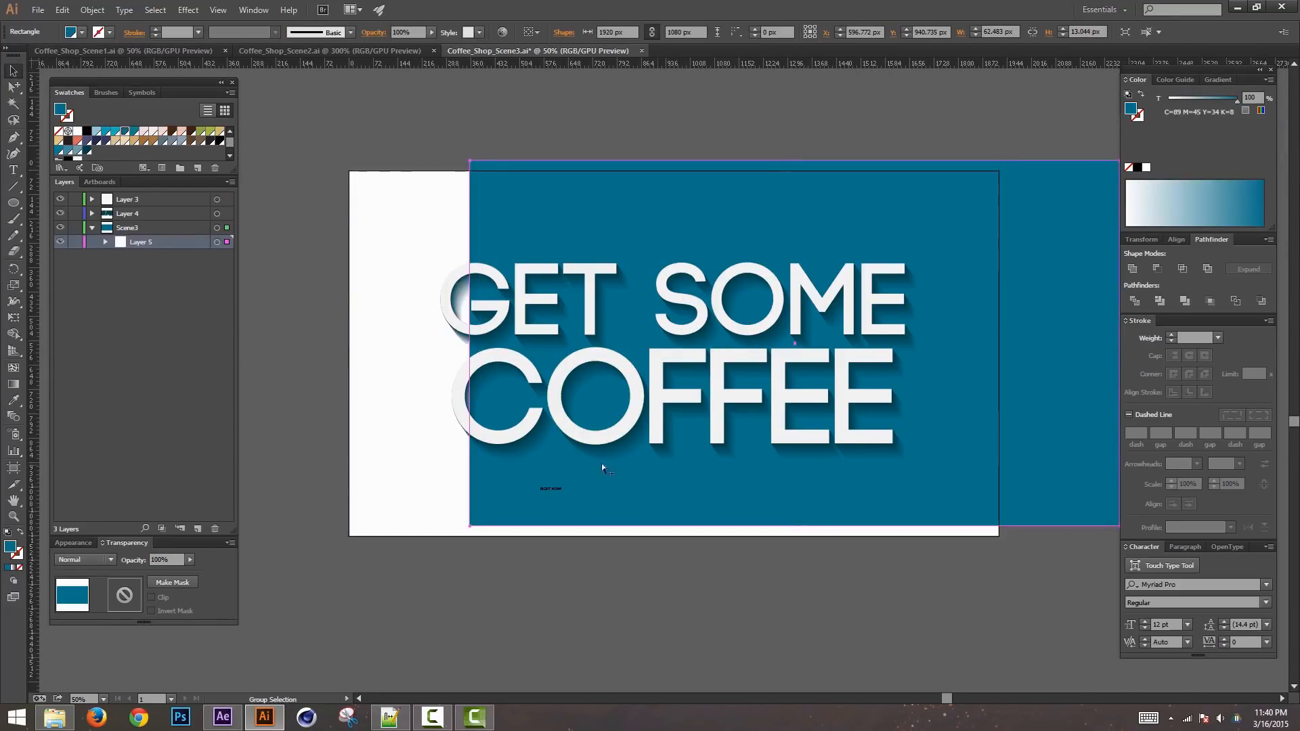
{"action": "key", "text": "ctrl+z"}
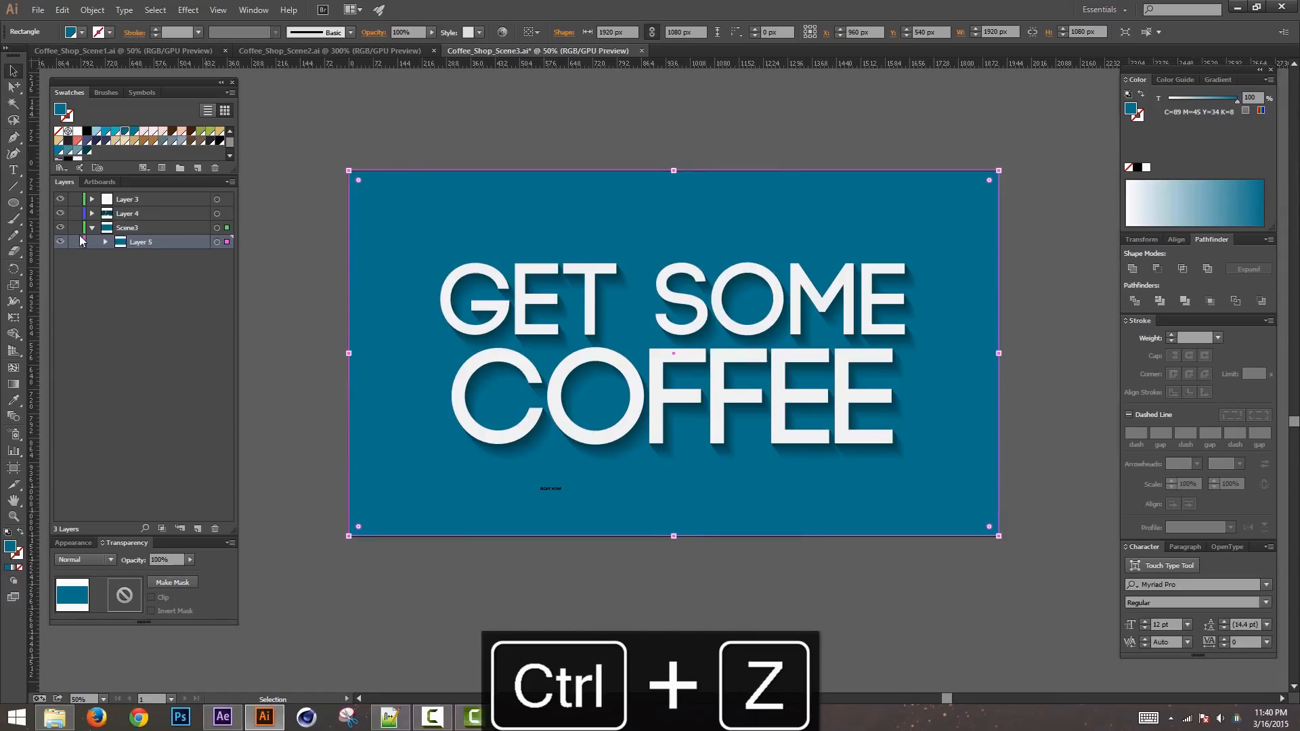
{"action": "left_click", "coordinate": [75, 228]}
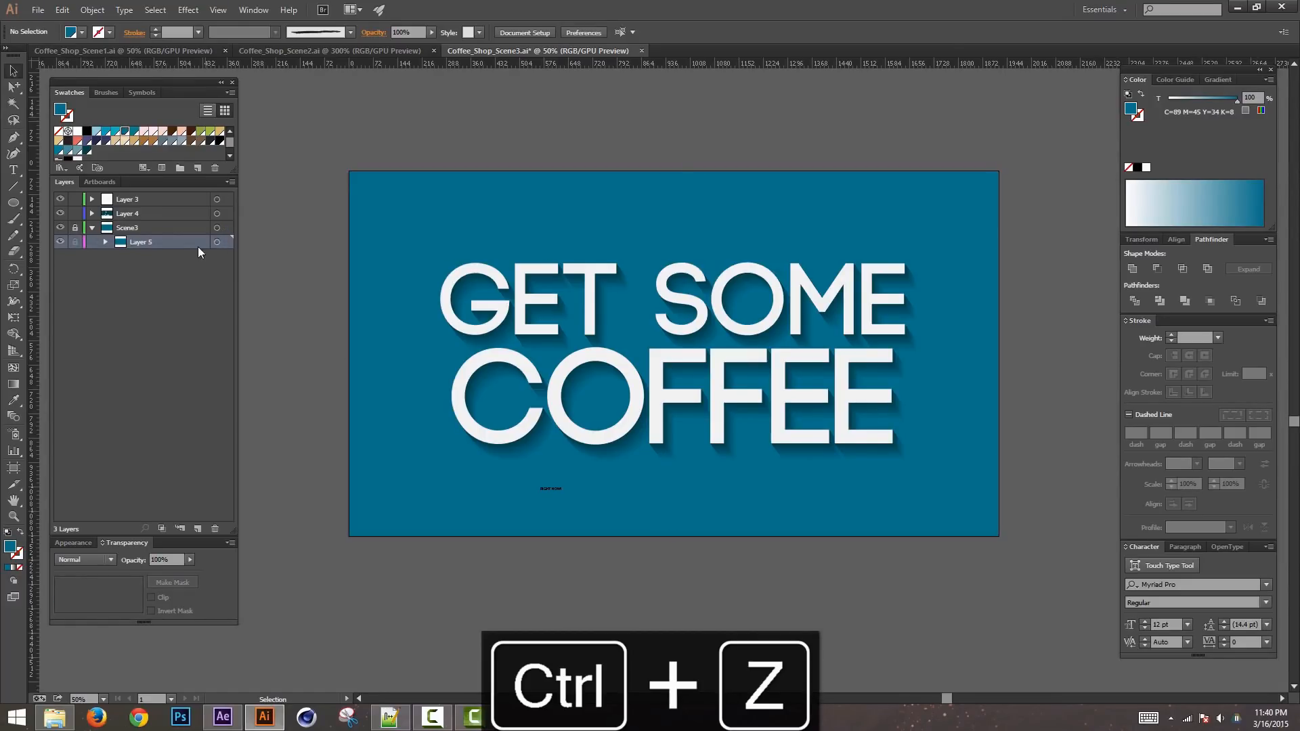
{"action": "left_click", "coordinate": [104, 242]}
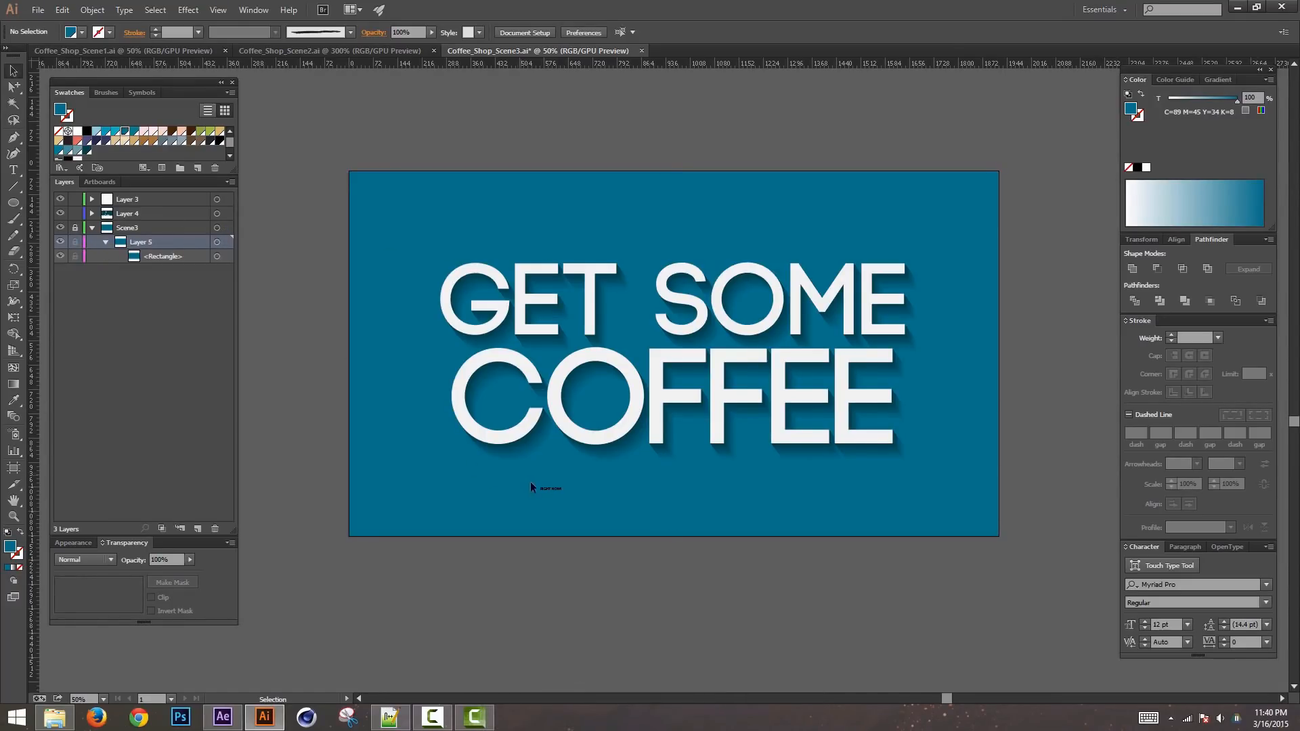
Step: Enlarge the RIGHT NOW! text to about 163.5 pt and center it below COFFEE
{"action": "left_click", "coordinate": [557, 489]}
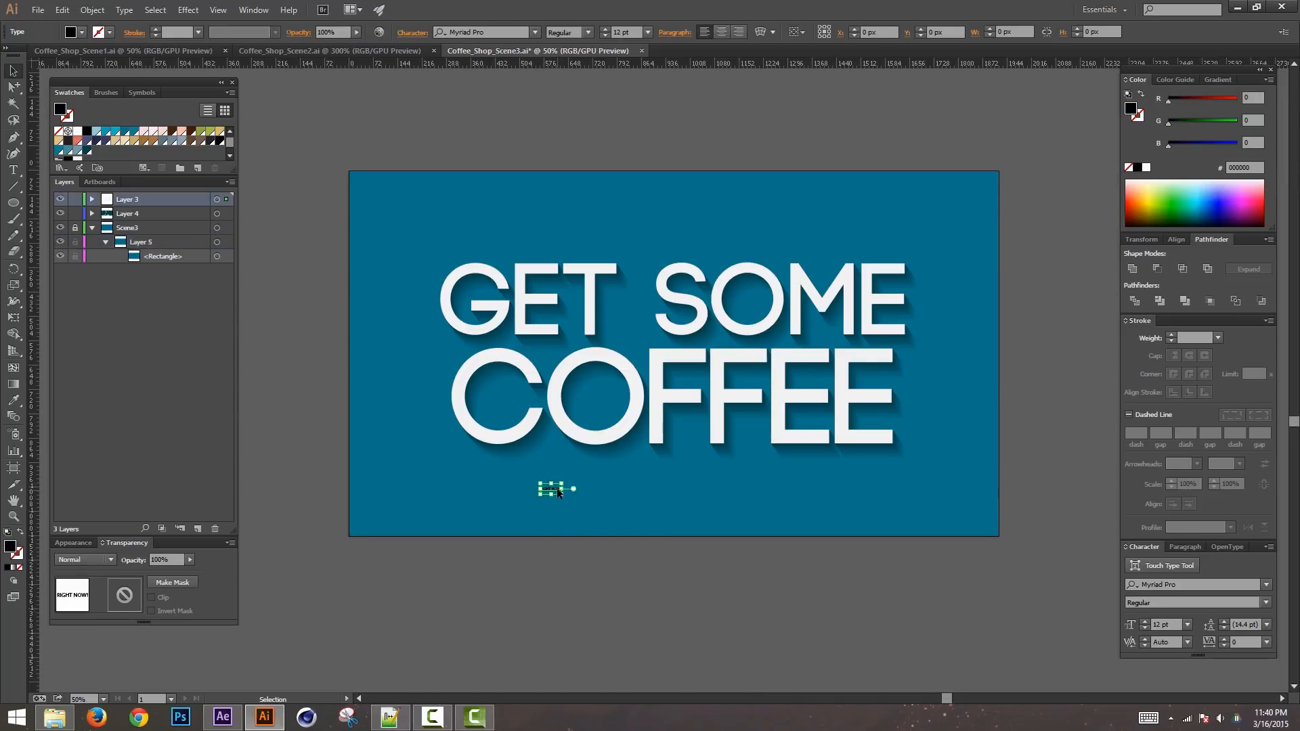
{"action": "left_click_drag", "start_coordinate": [565, 498], "coordinate": [697, 520]}
{"action": "left_click_drag", "start_coordinate": [625, 480], "coordinate": [744, 481]}
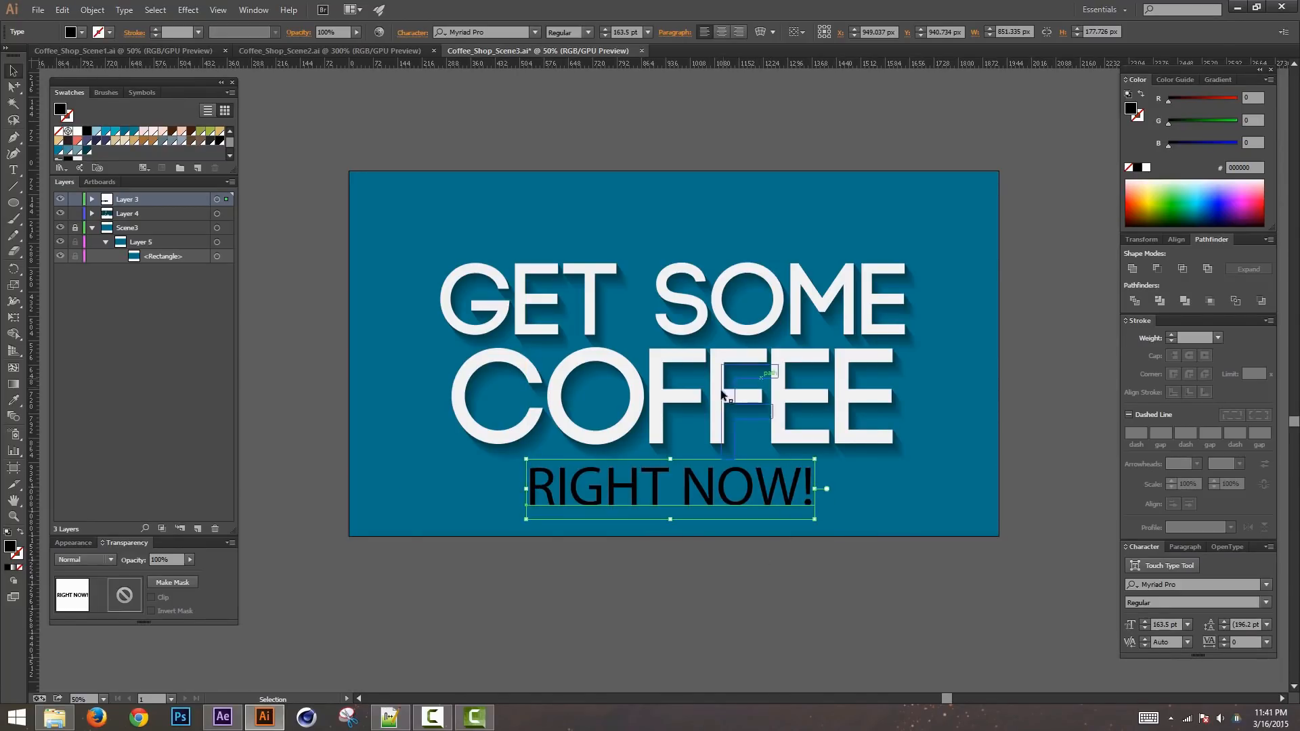
Step: Expand Layer 3 and change the font of the RIGHT NOW! text to Code Bold
{"action": "left_click", "coordinate": [92, 199]}
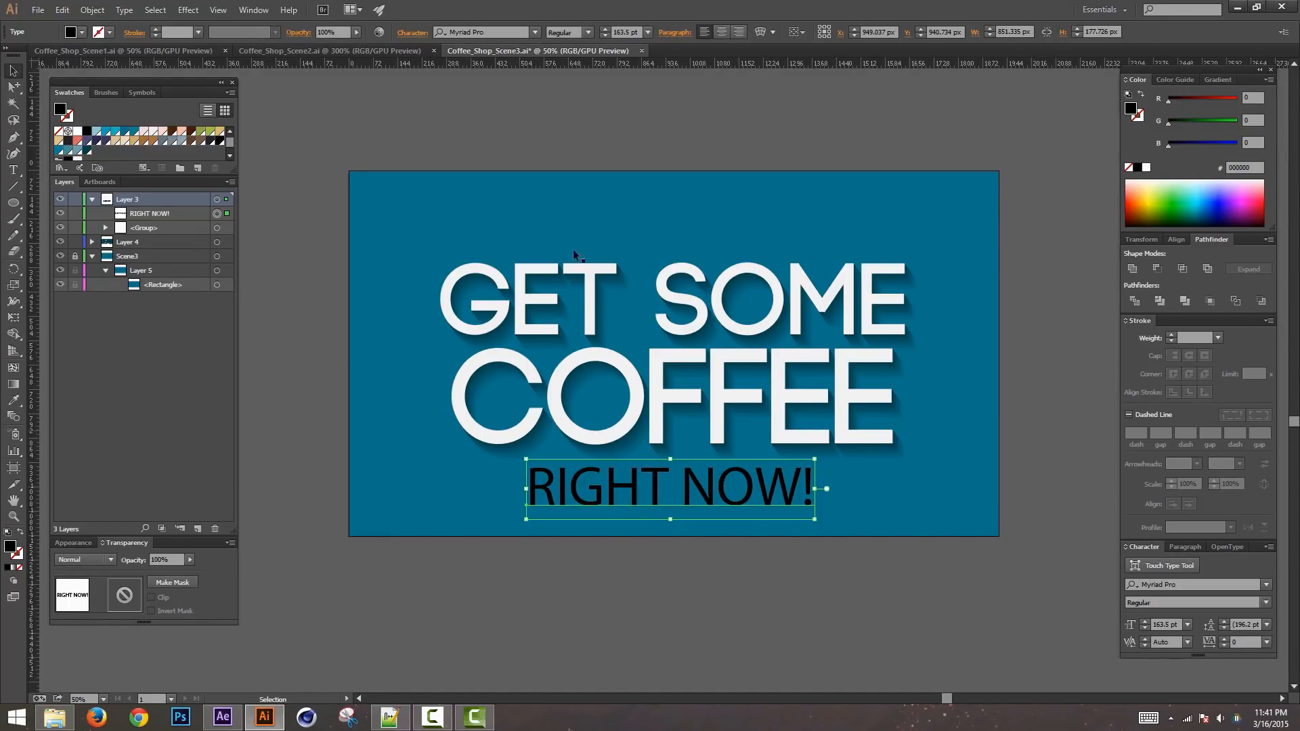
{"action": "key", "text": "ctrl+alt+shift+m"}
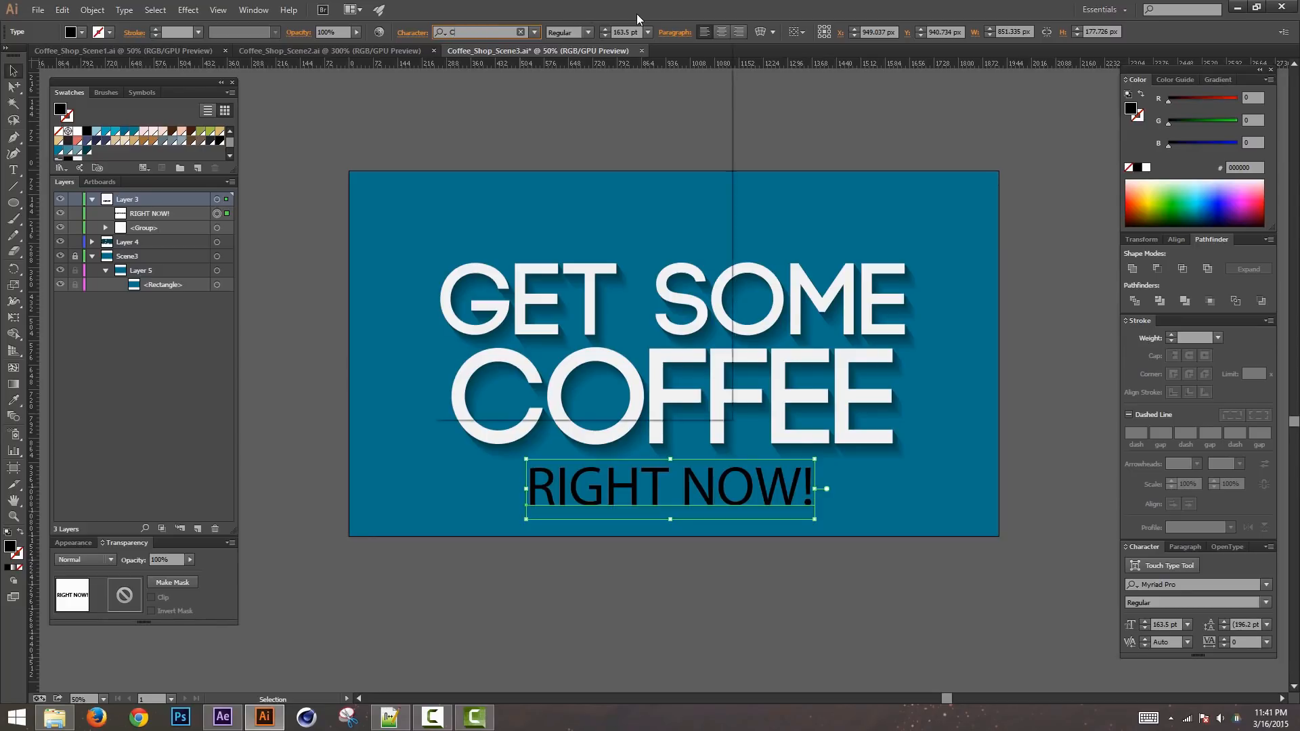
{"action": "type", "text": "Cod"}
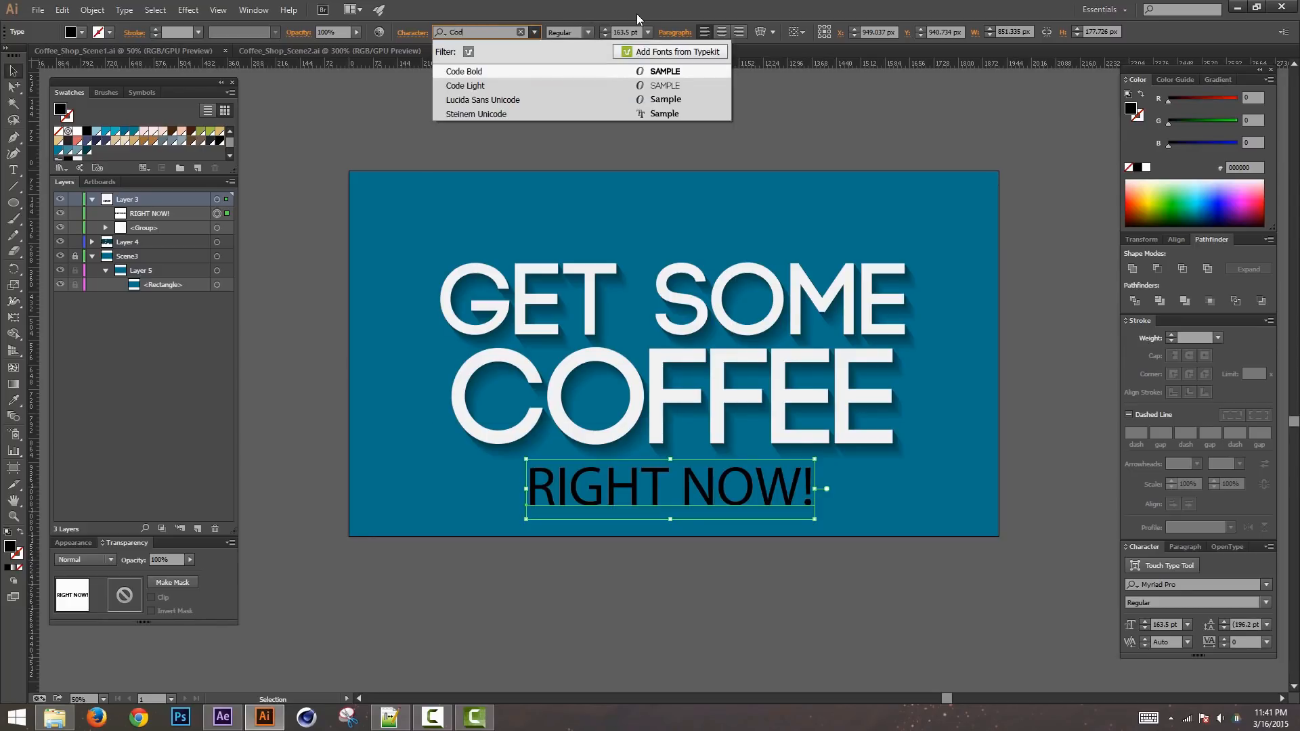
{"action": "left_click", "coordinate": [483, 75]}
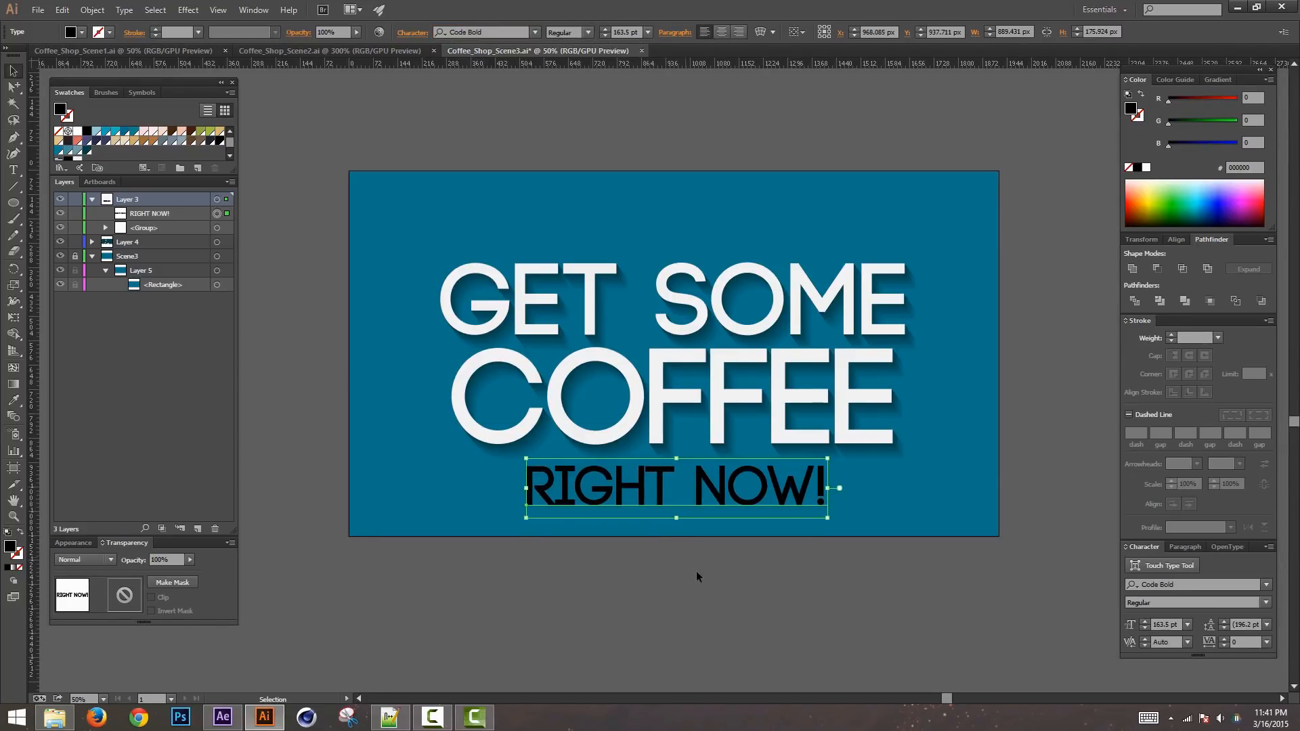
{"action": "left_click", "coordinate": [658, 627]}
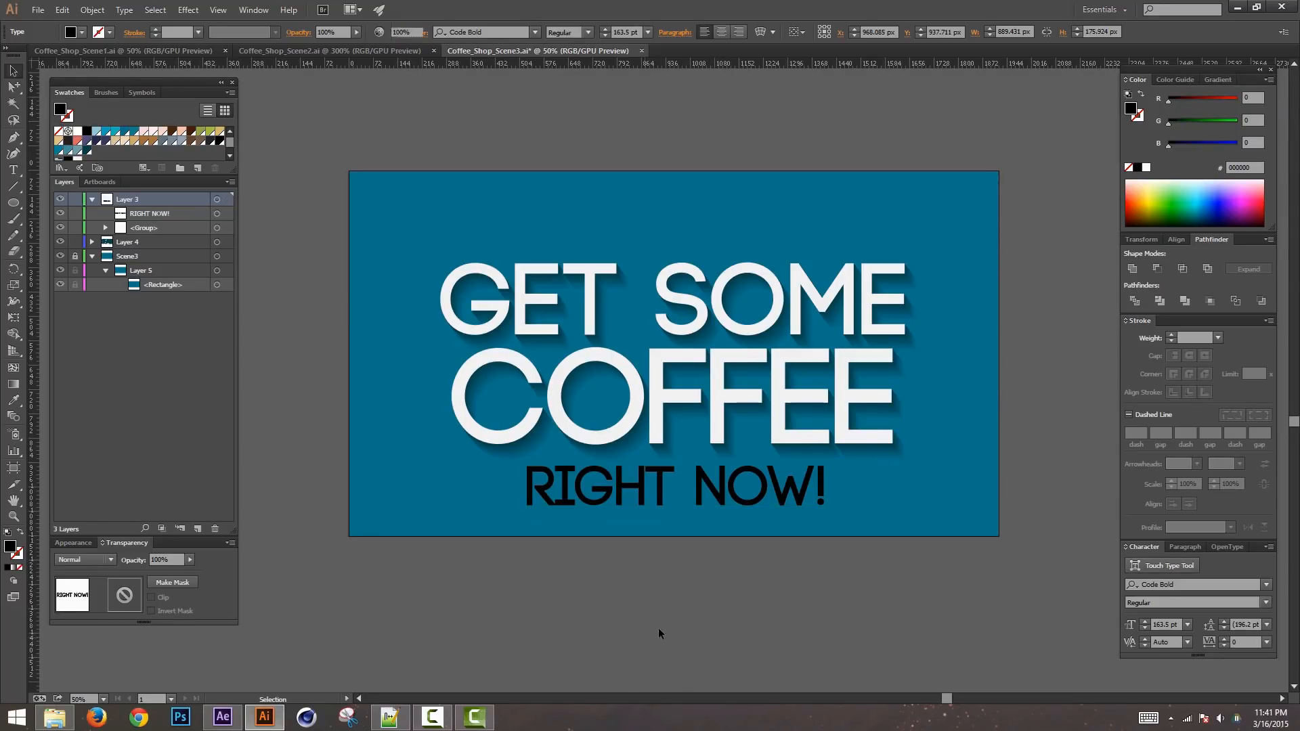
Step: Tighten the kerning between N and O in the RIGHT NOW! text and adjust the neighboring letter gaps
{"action": "left_click", "coordinate": [668, 487]}
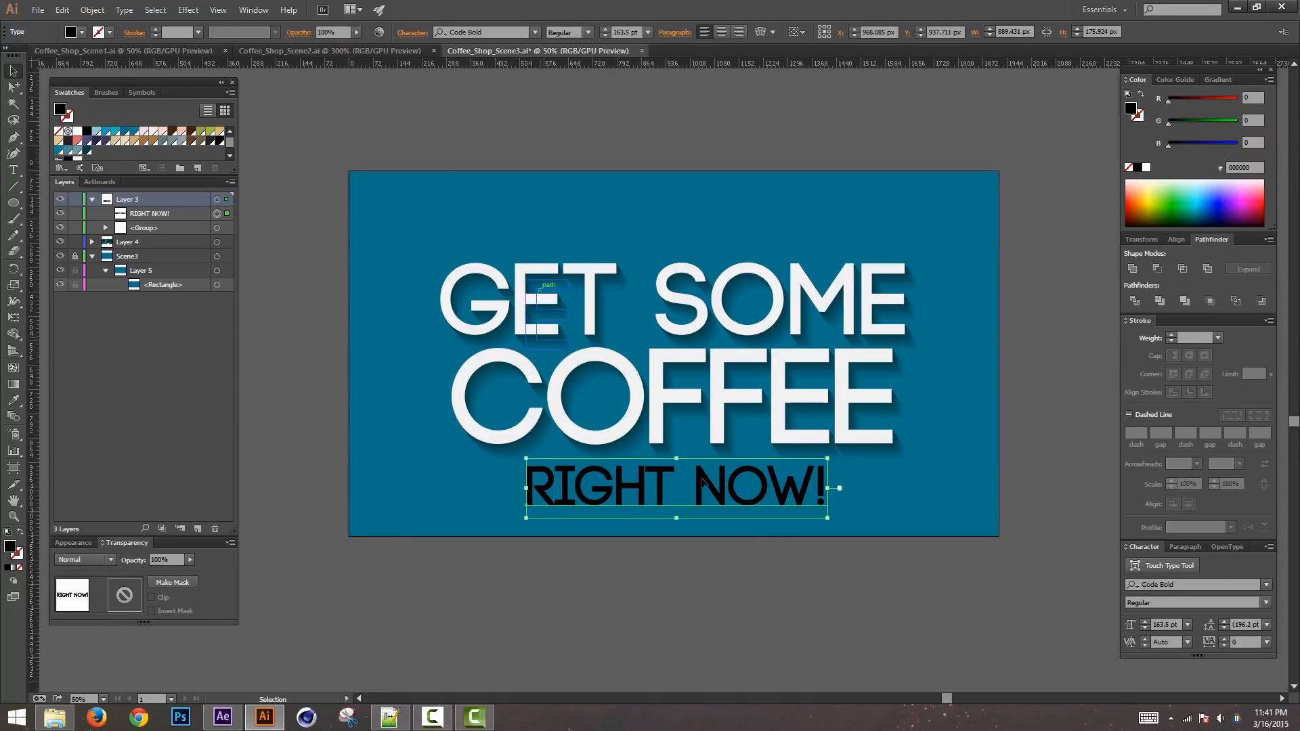
{"action": "double_click", "coordinate": [785, 493]}
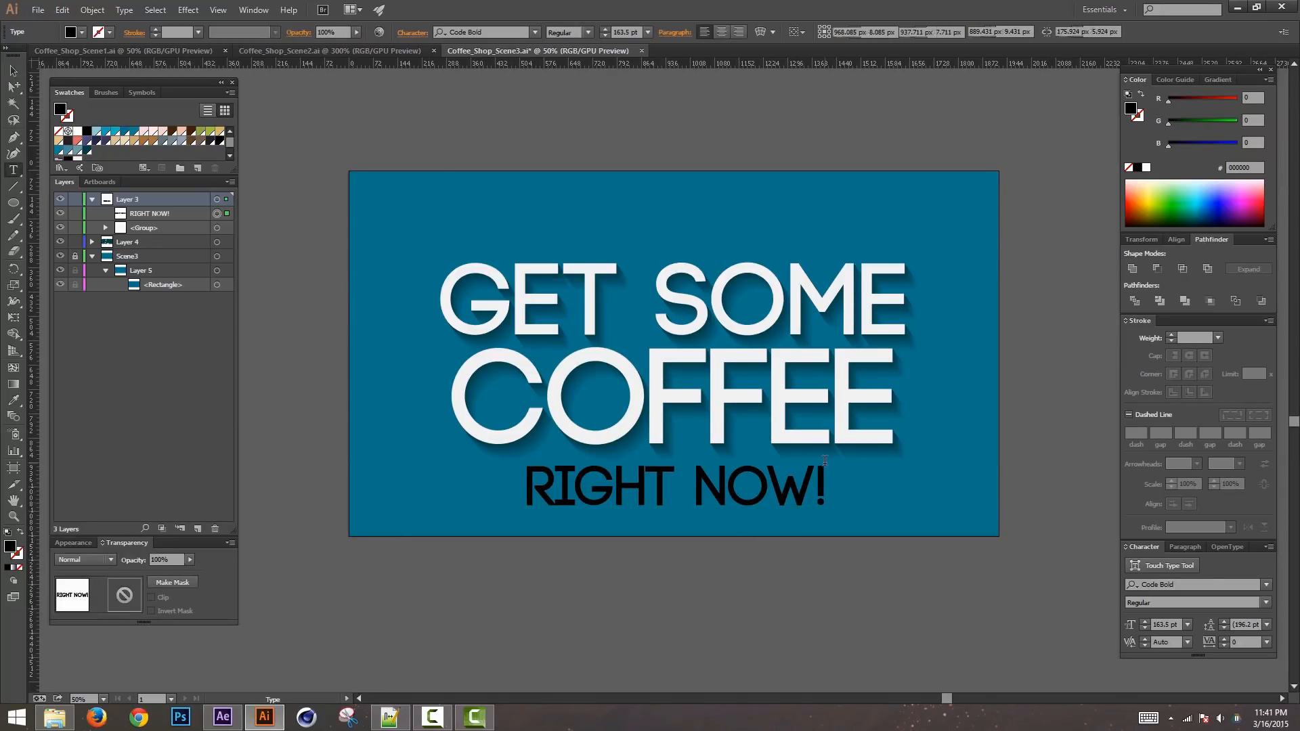
{"action": "key", "text": "alt+Left"}
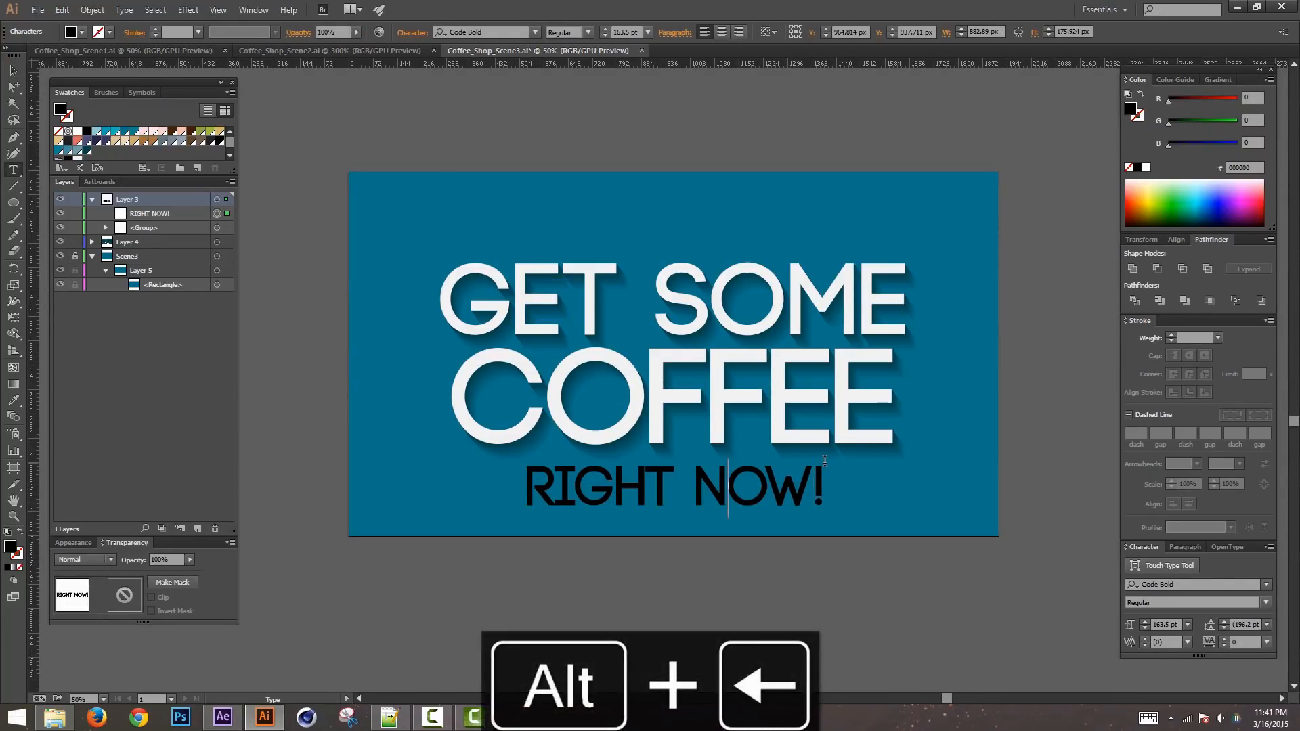
{"action": "key", "text": "Right"}
{"action": "key", "text": "Right"}
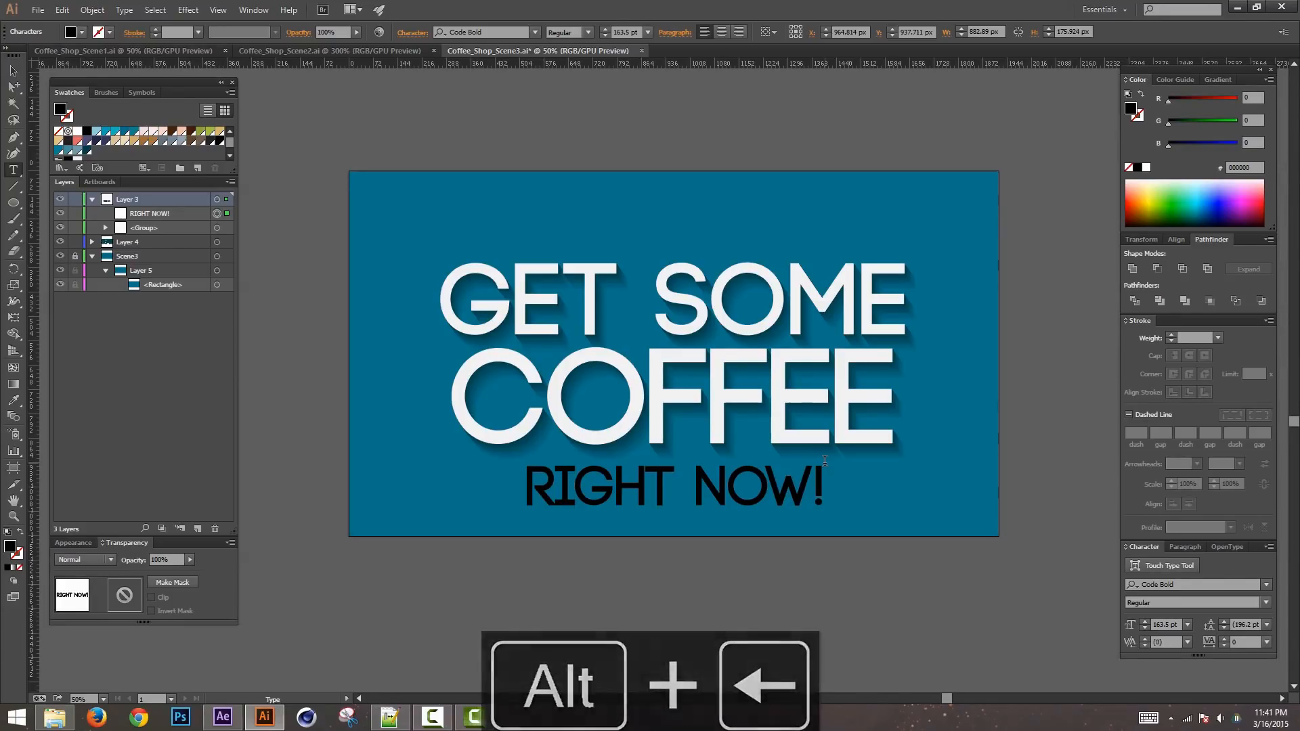
{"action": "key", "text": "alt+Left"}
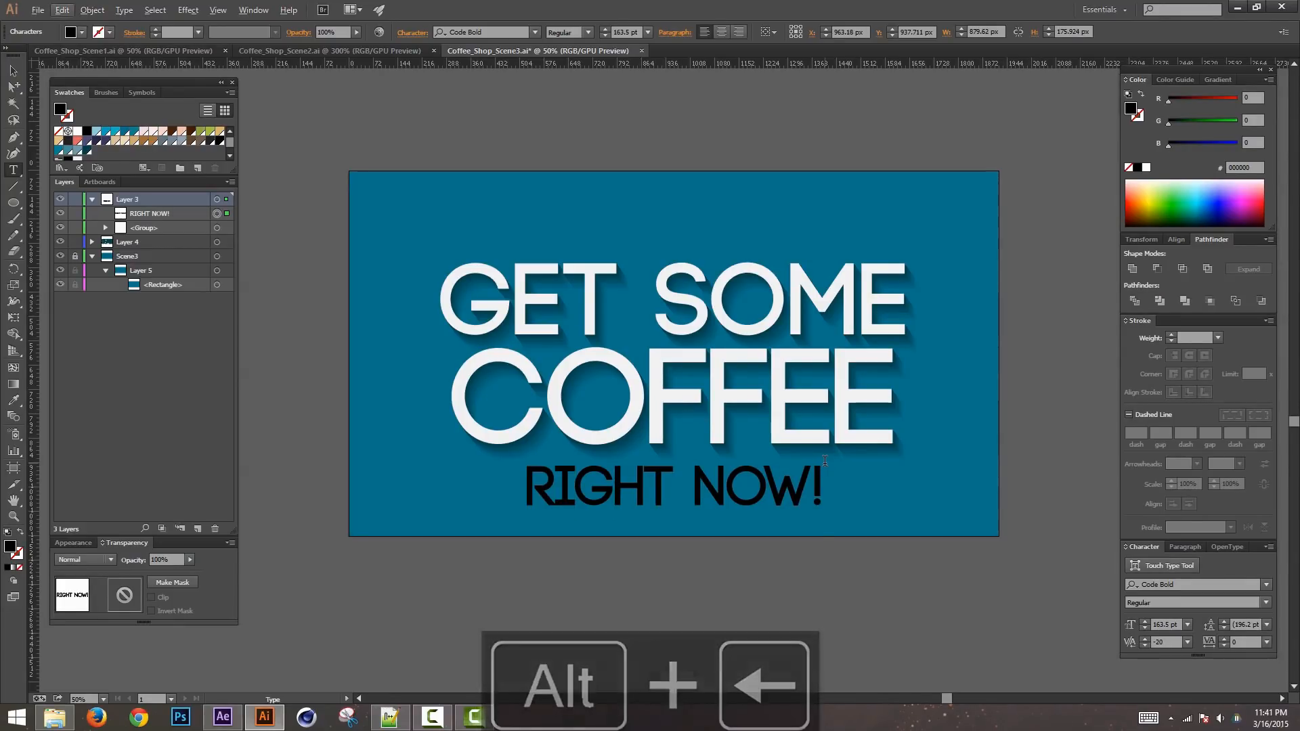
{"action": "key", "text": "alt+Right"}
{"action": "key", "text": "Right"}
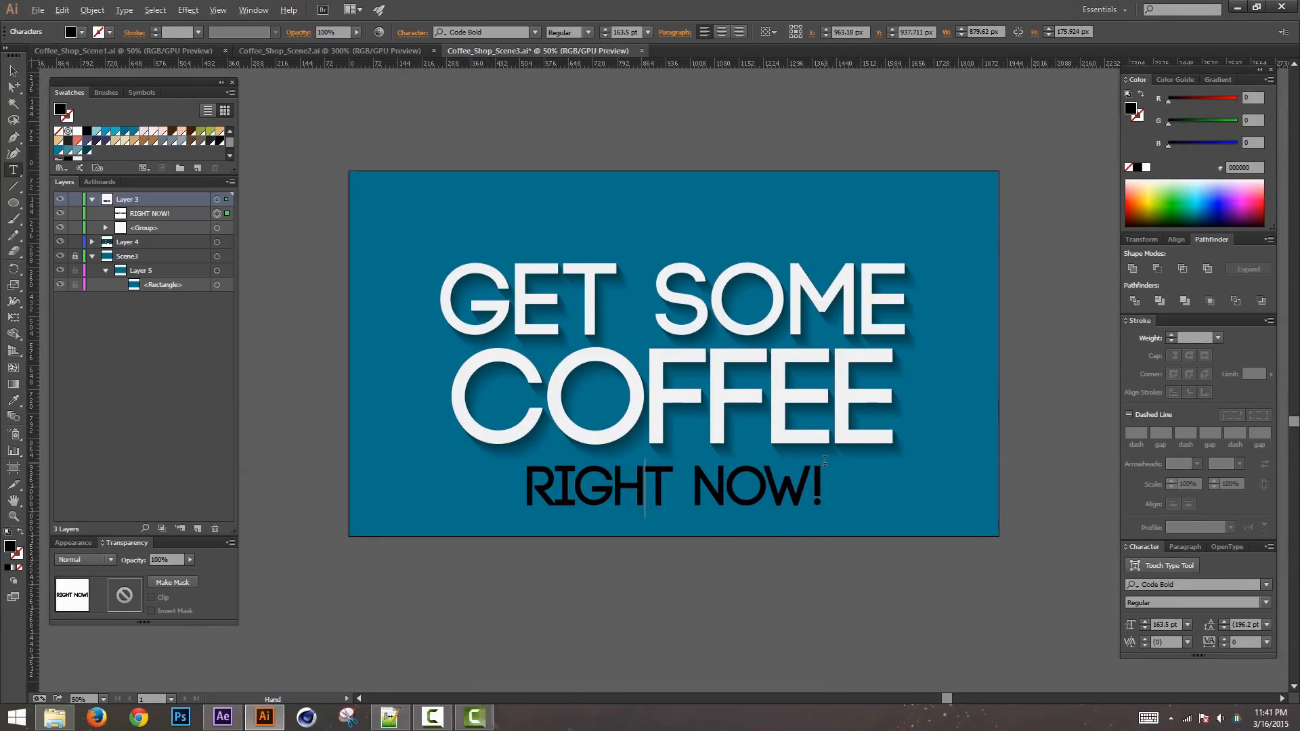
{"action": "key", "text": "alt+Right"}
{"action": "key", "text": "Left"}
{"action": "key", "text": "Left"}
{"action": "key", "text": "Left"}
{"action": "key", "text": "Left"}
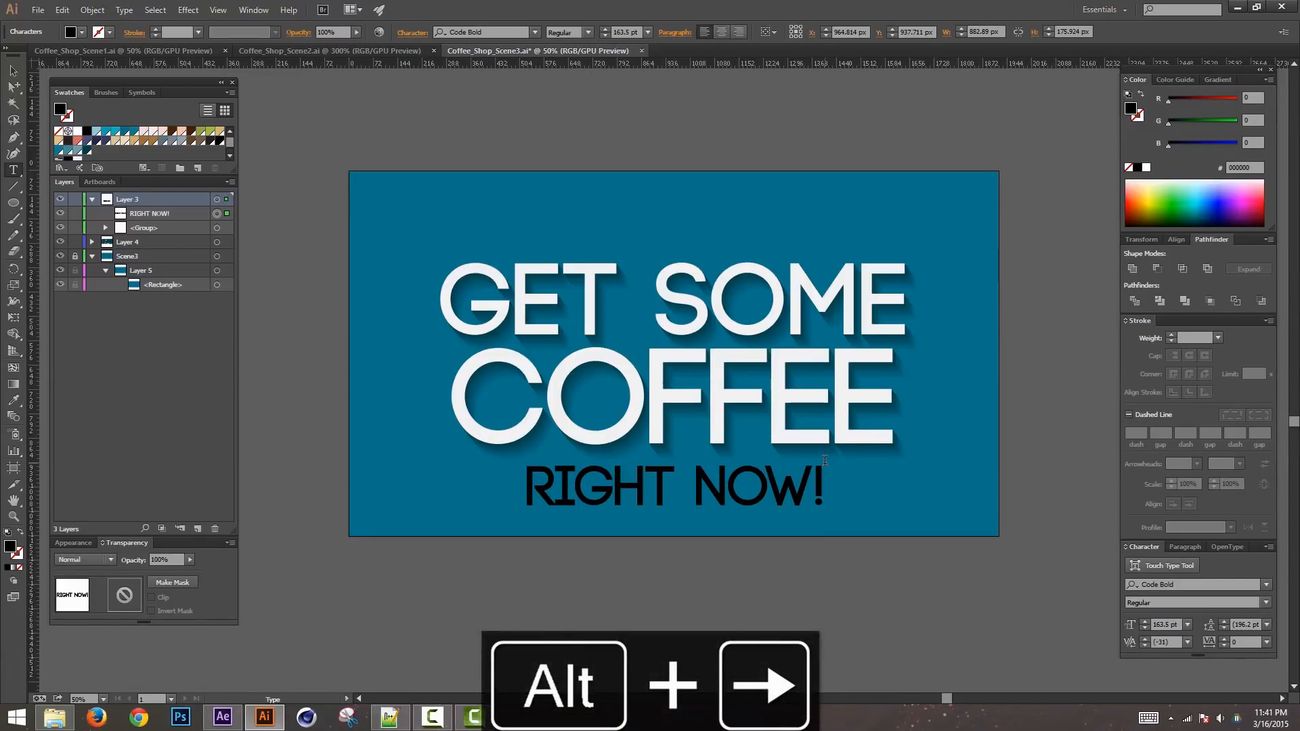
Step: Try wider and tighter kerning in RIGHT, setting the gap between R and I to 20
{"action": "key", "text": "alt+Right"}
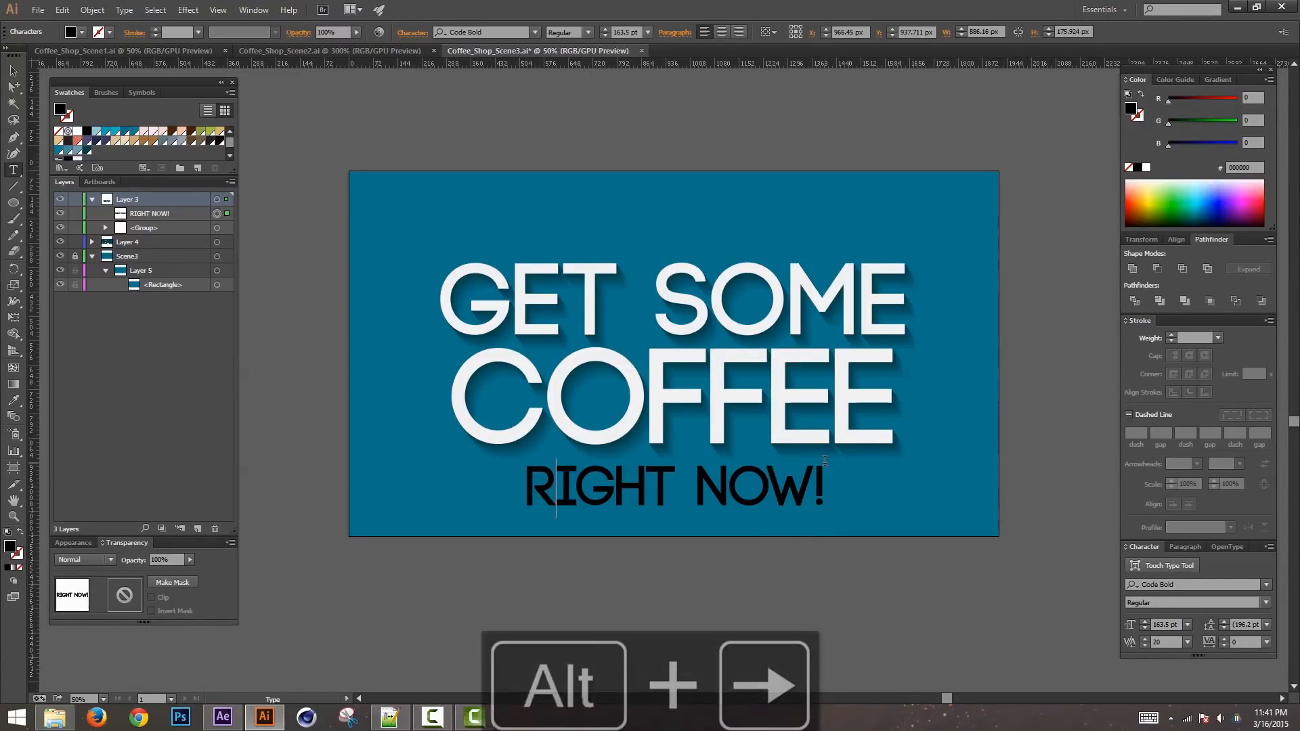
{"action": "key", "text": "alt+Right"}
{"action": "key", "text": "alt+Left"}
{"action": "key", "text": "alt+Left"}
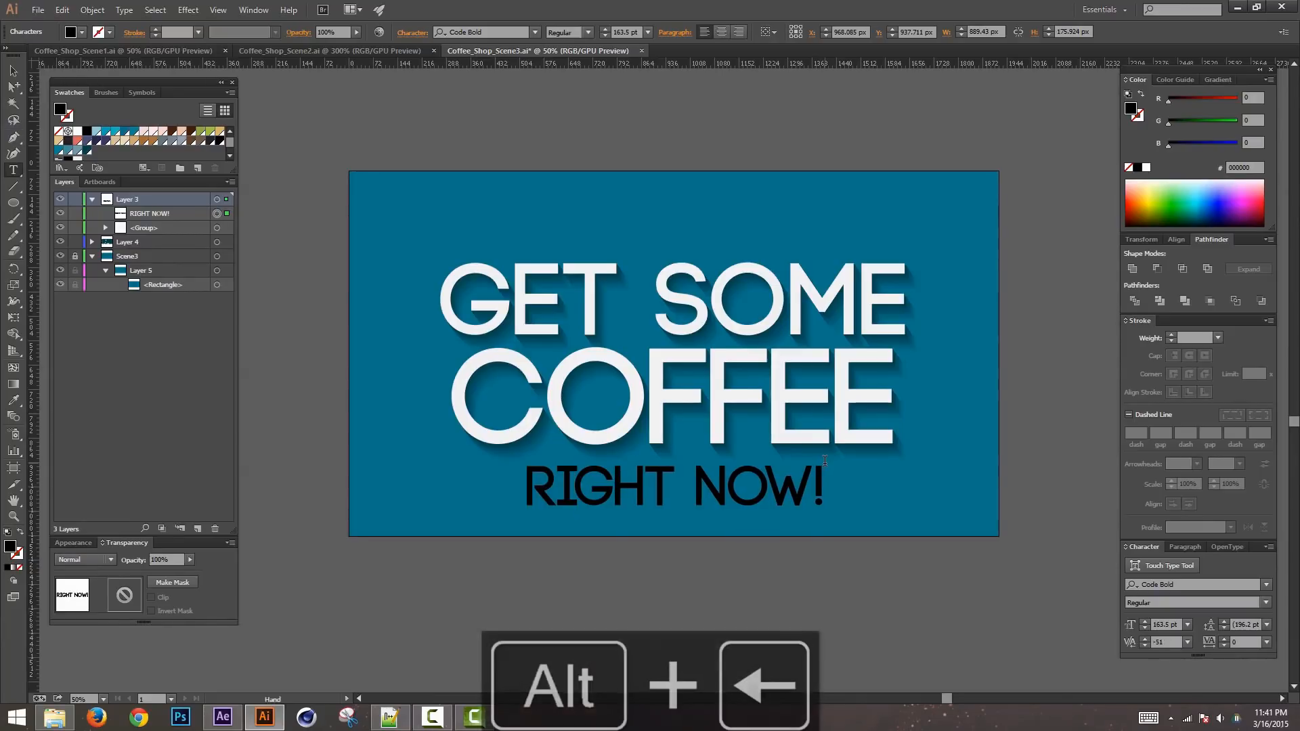
{"action": "key", "text": "alt+Right"}
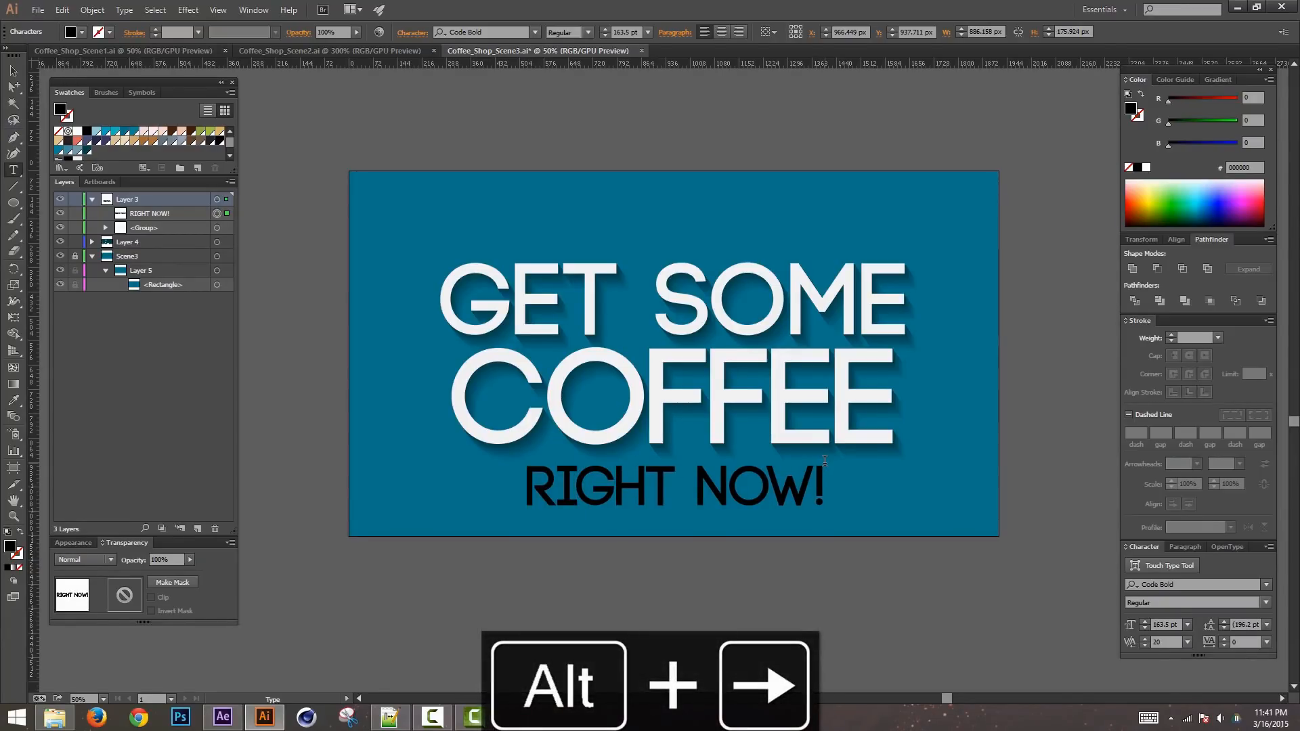
Step: Tighten the kerning before the exclamation mark and between the O and W of NOW!
{"action": "key", "text": "Right"}
{"action": "key", "text": "Right"}
{"action": "key", "text": "Right"}
{"action": "key", "text": "Right"}
{"action": "key", "text": "Right"}
{"action": "key", "text": "Right"}
{"action": "key", "text": "Right"}
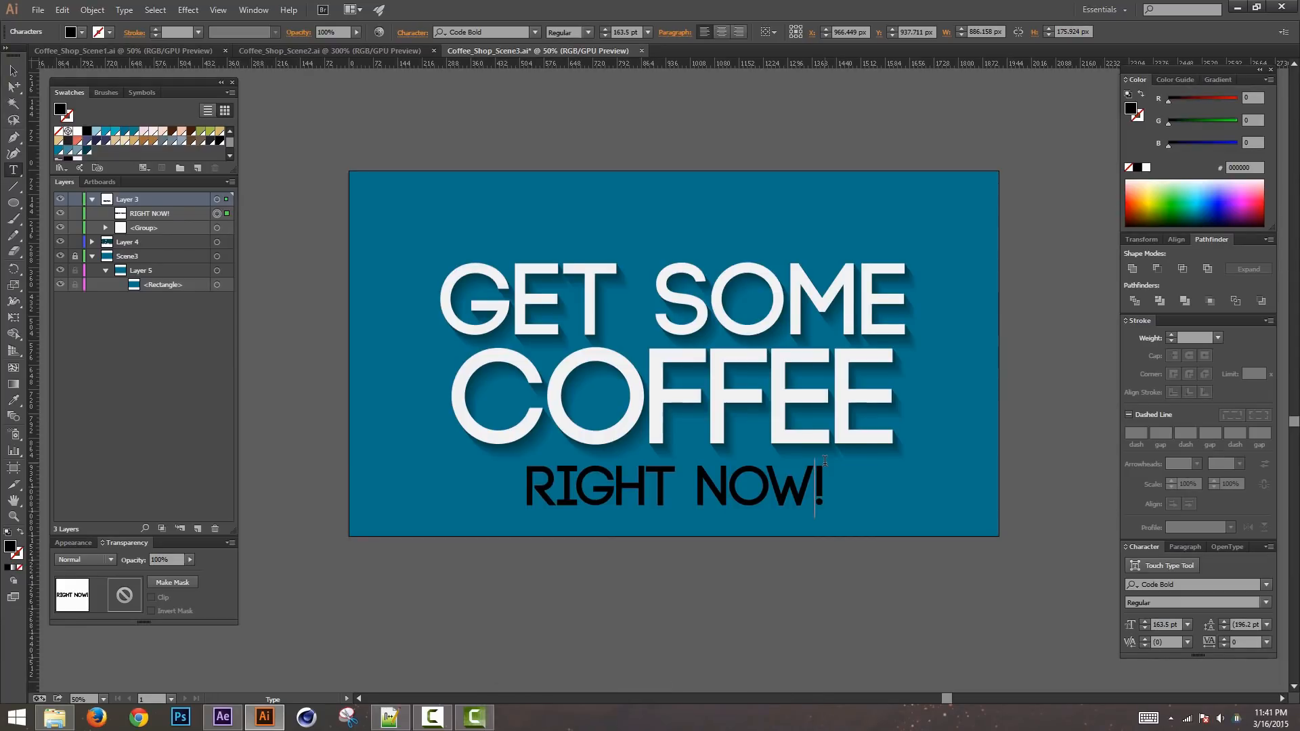
{"action": "key", "text": "alt+Left"}
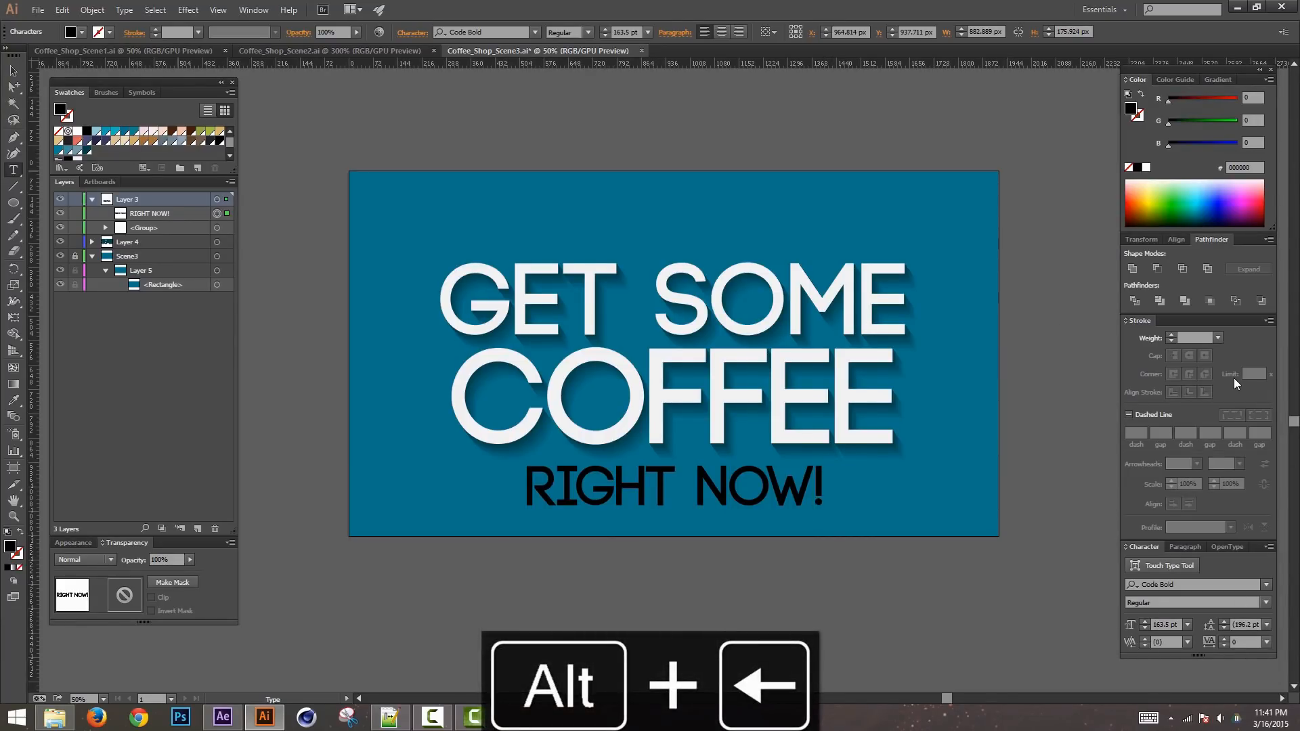
{"action": "key", "text": "Left"}
{"action": "key", "text": "Left"}
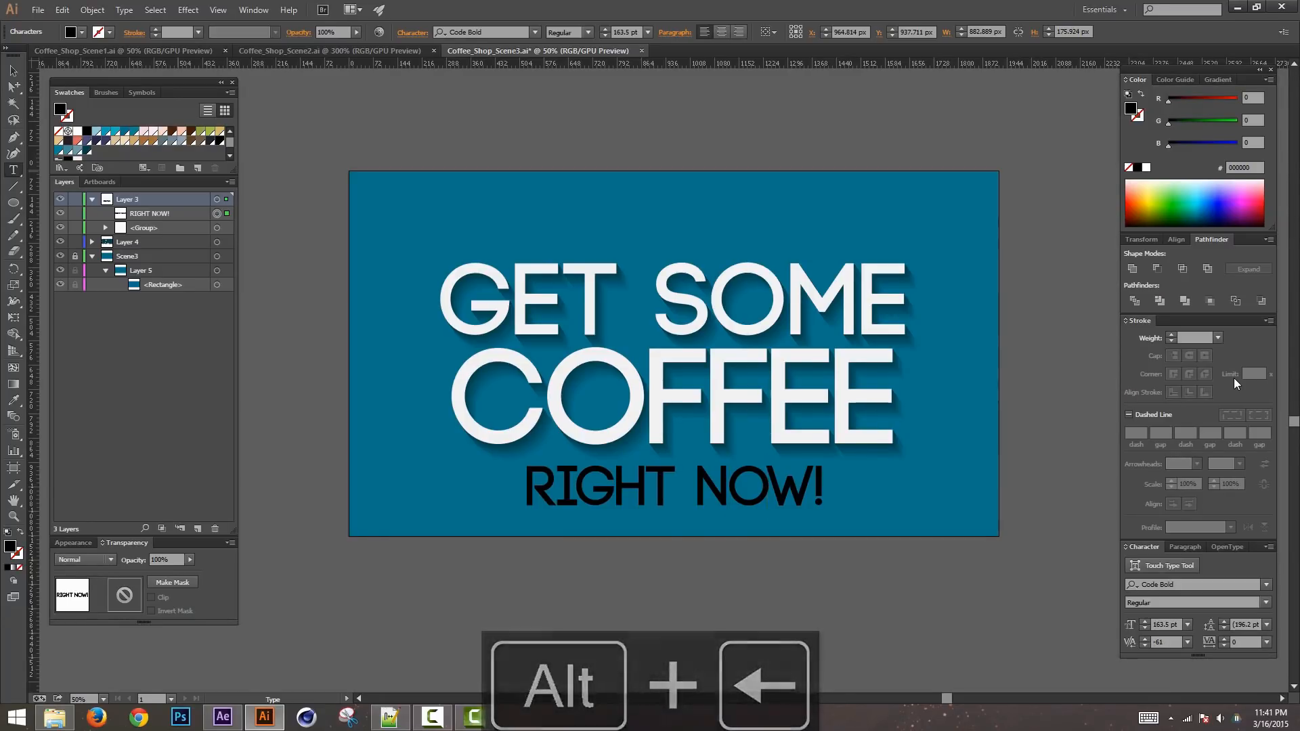
{"action": "key", "text": "alt+Left"}
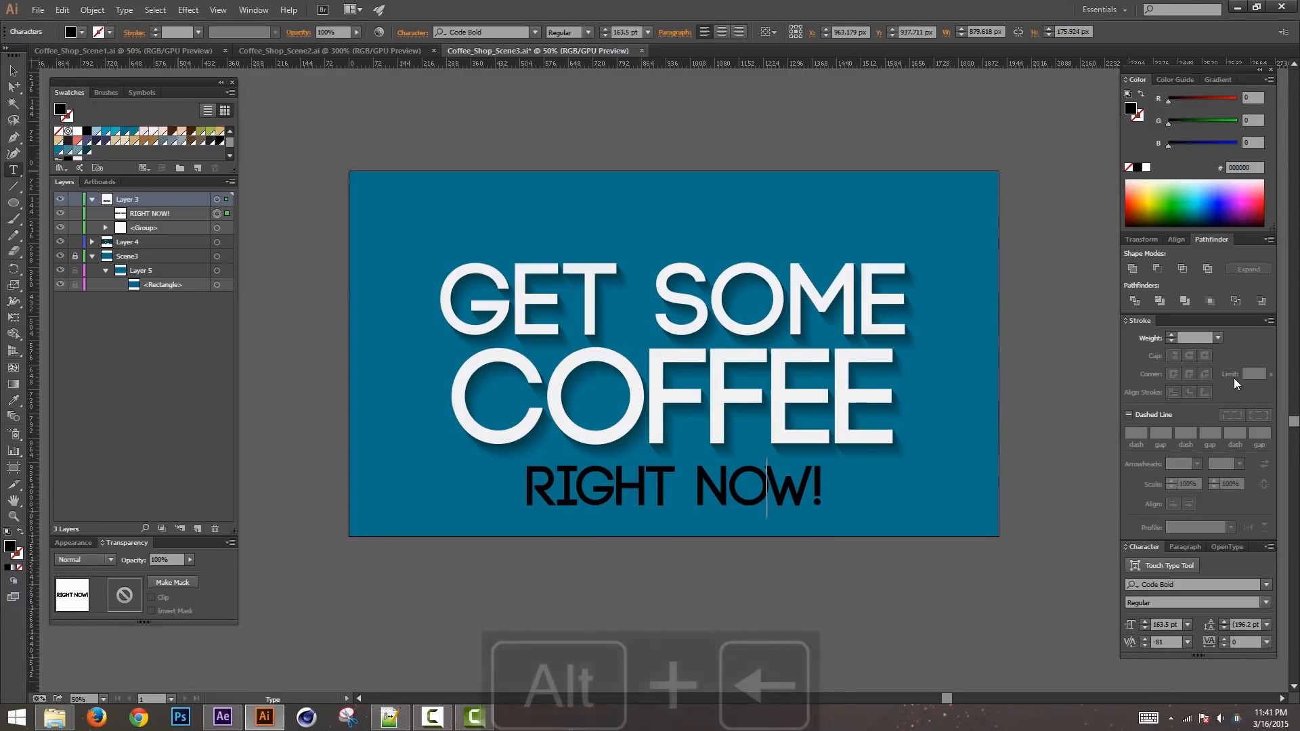
Step: Refine the kerning at the start of RIGHT, trying 40 between R and I before setting it to 20
{"action": "key", "text": "alt+Right"}
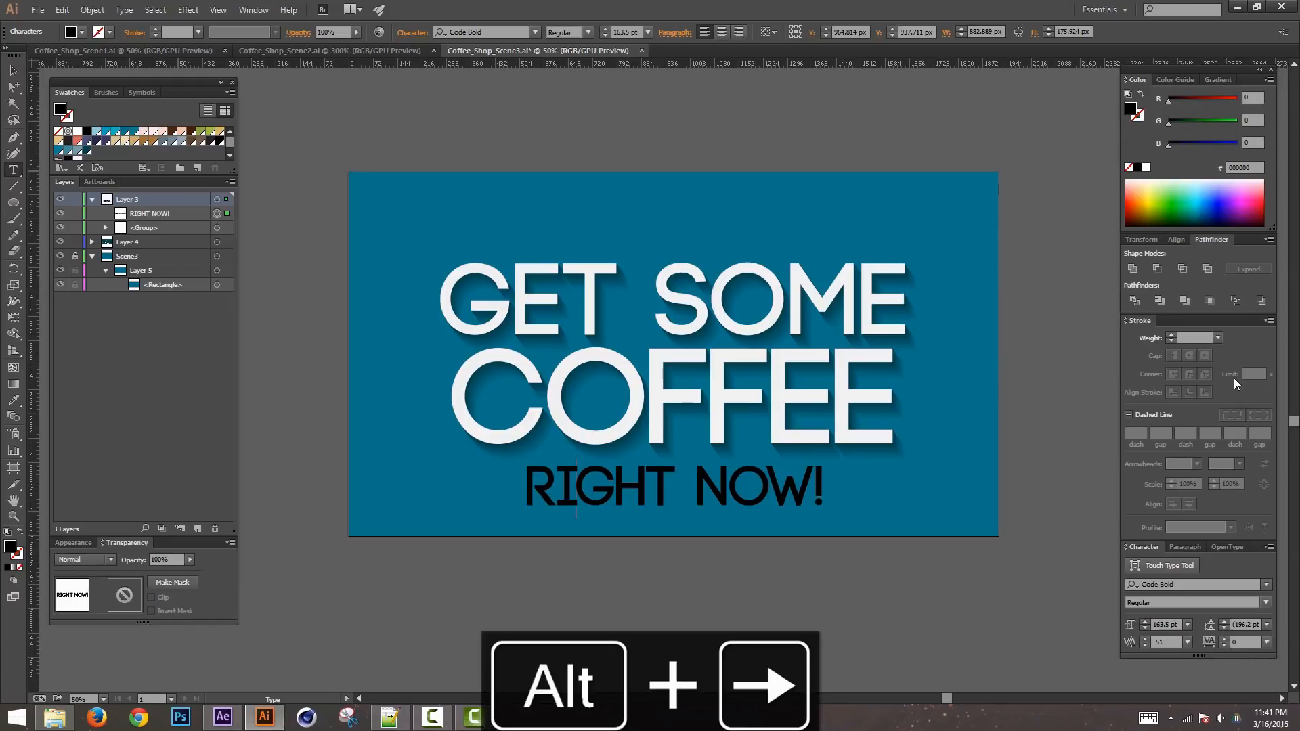
{"action": "key", "text": "Left"}
{"action": "key", "text": "alt+Right"}
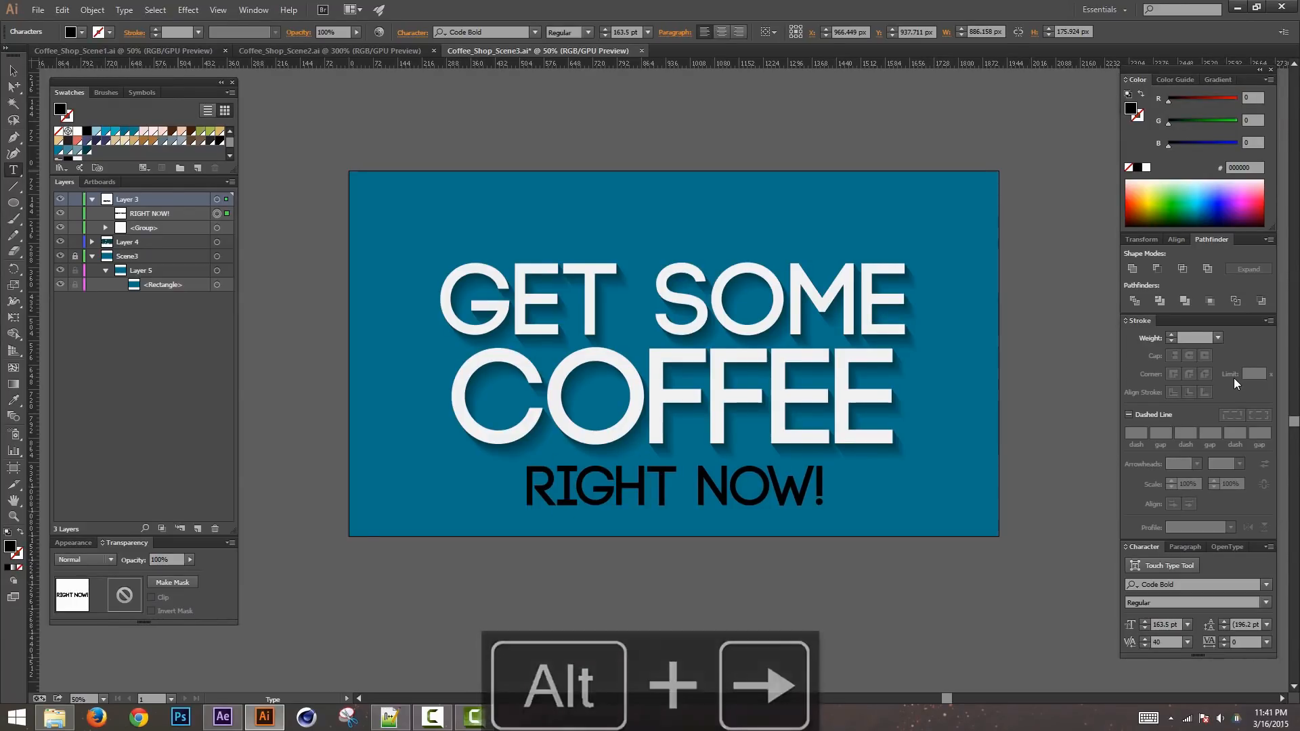
{"action": "key", "text": "alt+Left"}
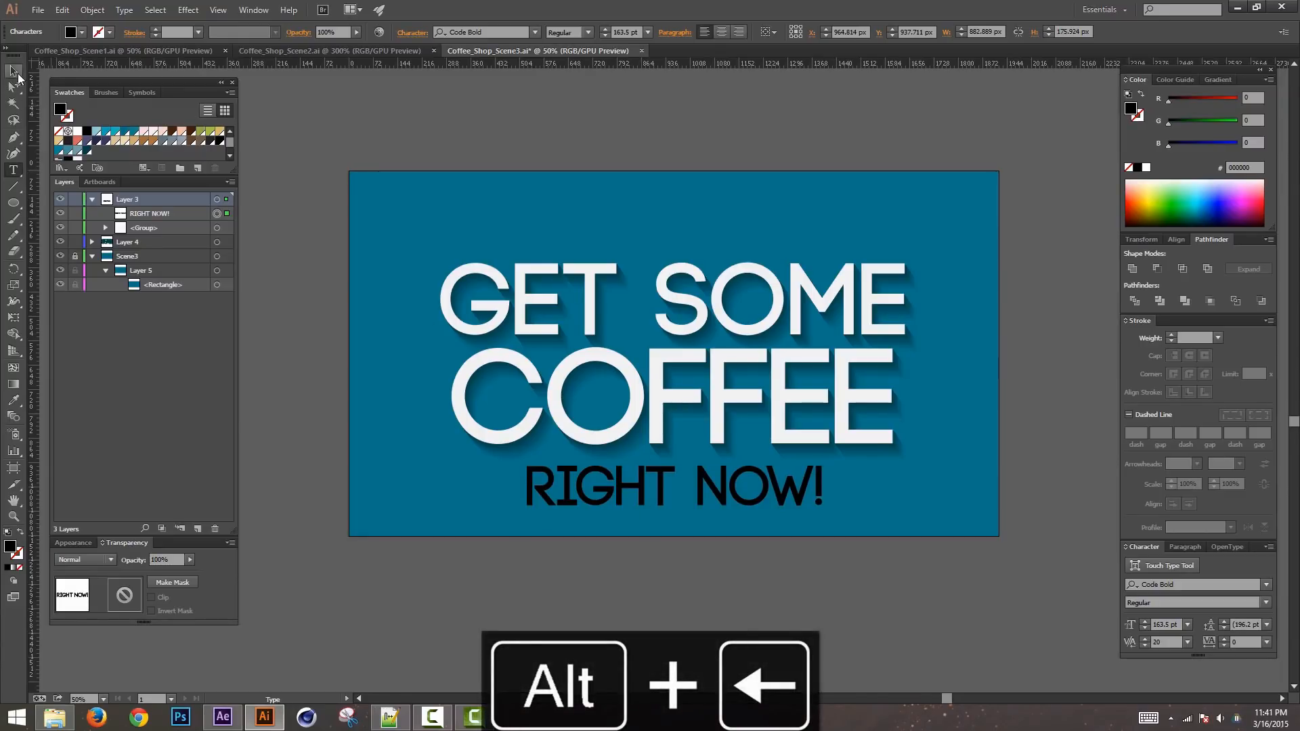
{"action": "left_click", "coordinate": [15, 72]}
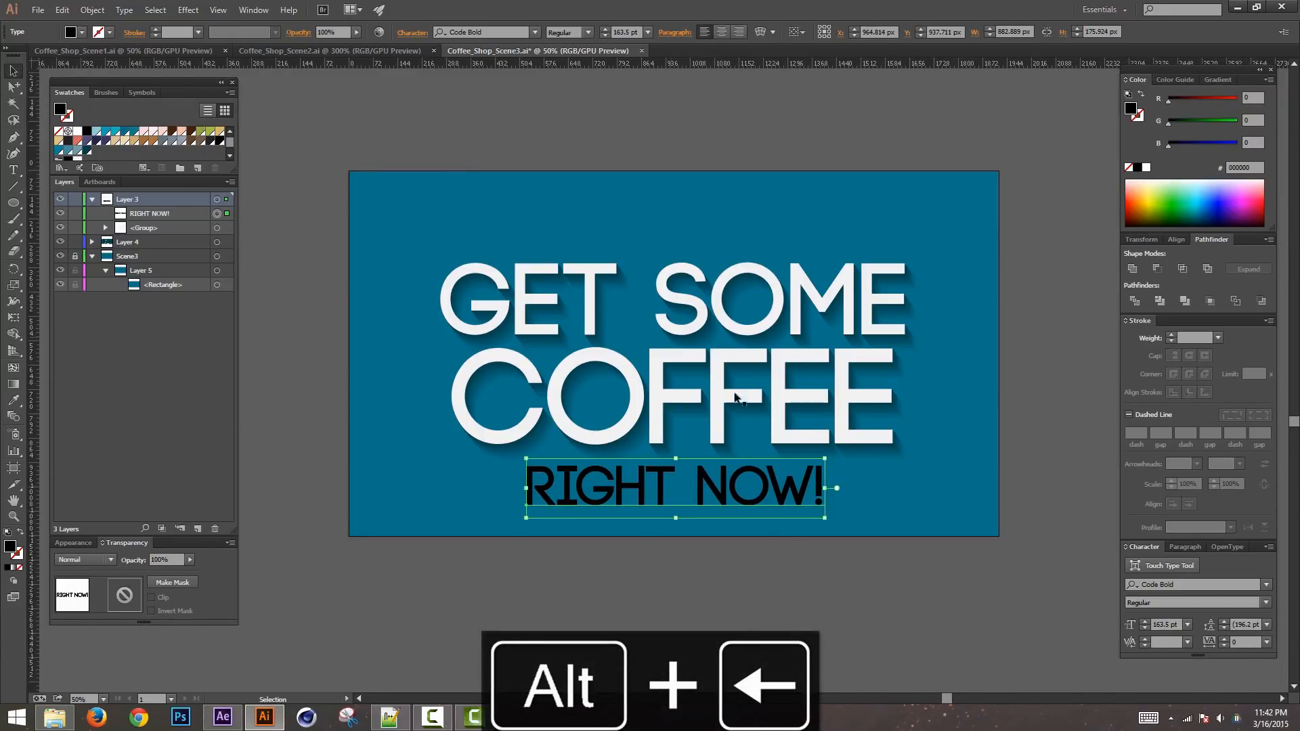
Step: Fill the RIGHT NOW! text with the off-white F3F3F3 sampled from the word COFFEE, then deselect it
{"action": "key", "text": "i"}
{"action": "left_click", "coordinate": [817, 359]}
{"action": "key", "text": "v"}
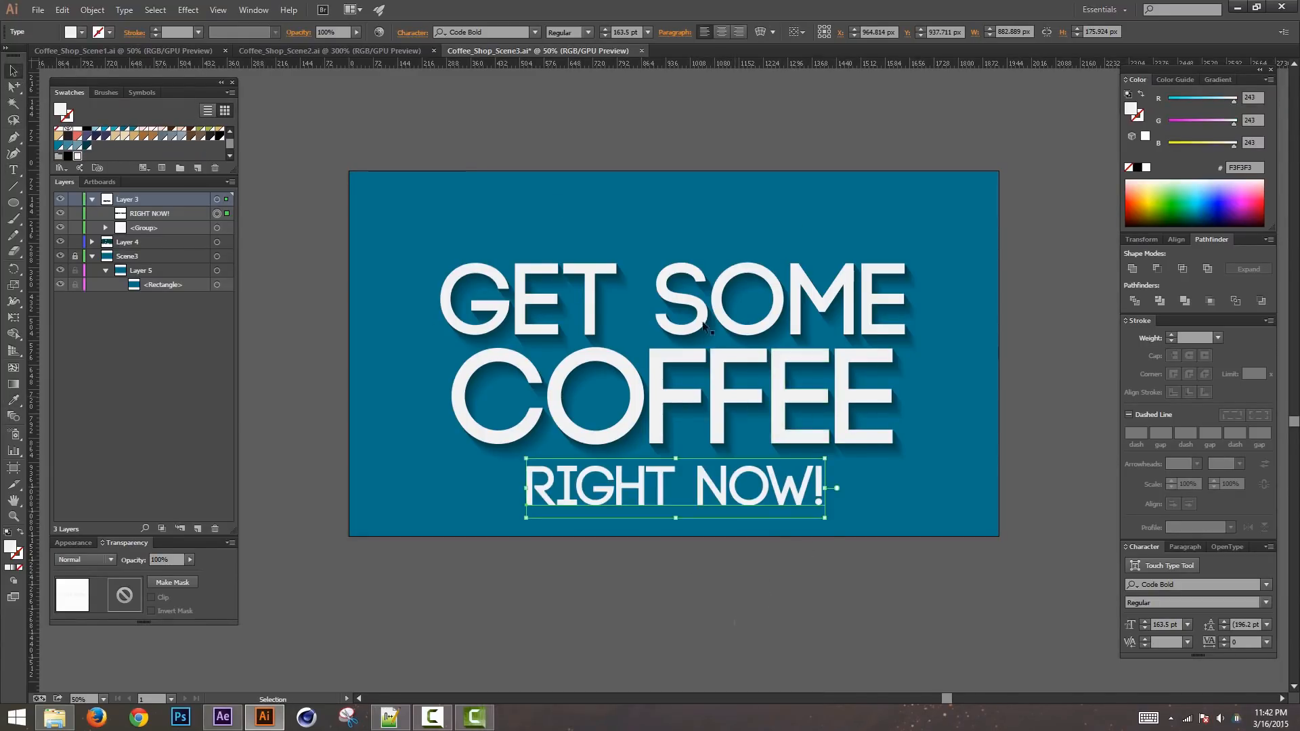
{"action": "left_click", "coordinate": [803, 490]}
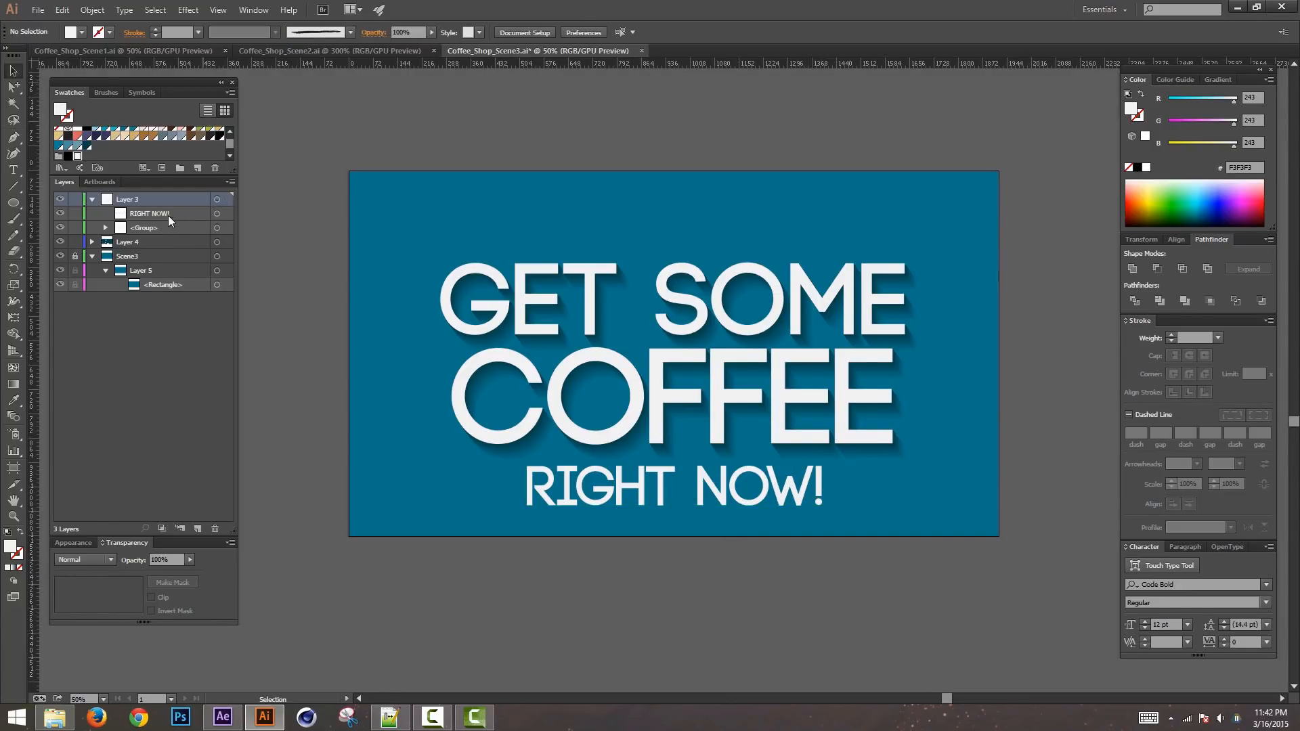
Step: Move the RIGHT NOW! text into a new layer above Layer 3 and save the document
{"action": "left_click", "coordinate": [197, 528]}
{"action": "left_click_drag", "start_coordinate": [153, 227], "coordinate": [134, 199]}
{"action": "left_click", "coordinate": [92, 213]}
{"action": "key", "text": "ctrl+s"}
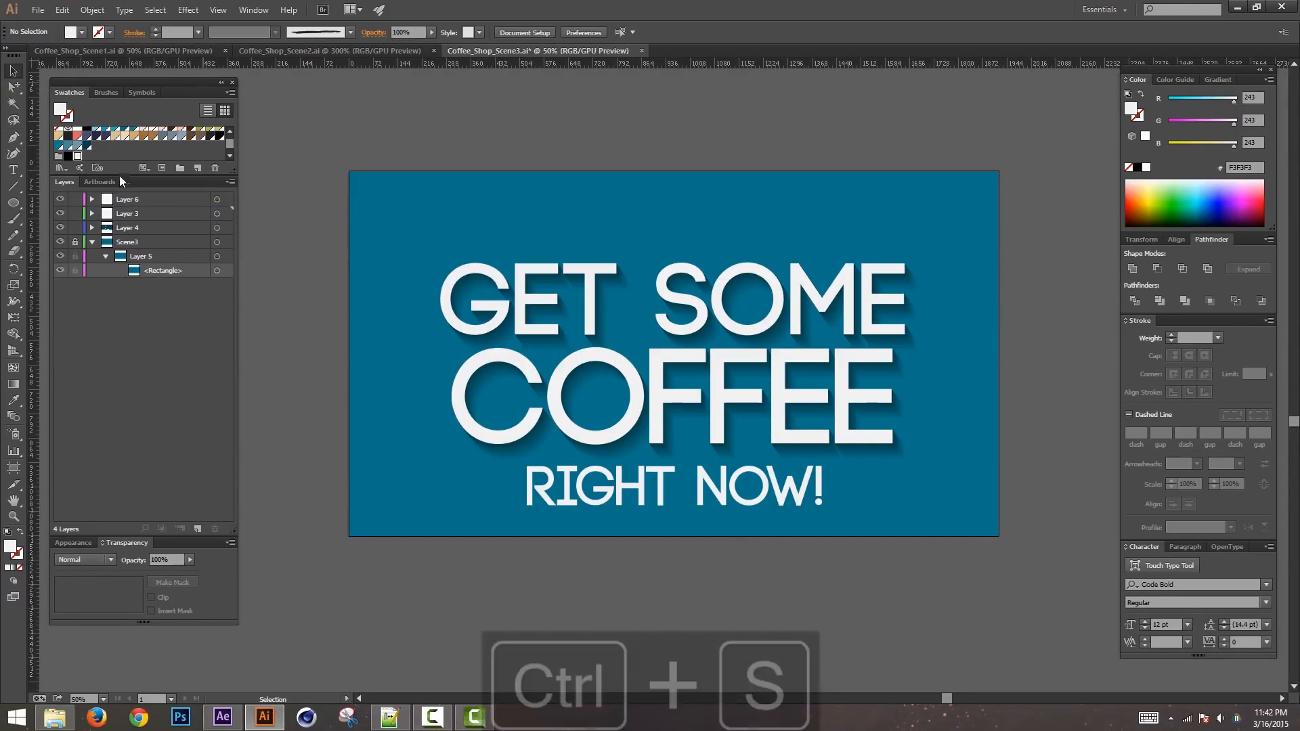
Step: Switch to After Effects and set the Coffee_Shop_Scene3 composition view to Fit up to 100%
{"action": "left_click", "coordinate": [222, 717]}
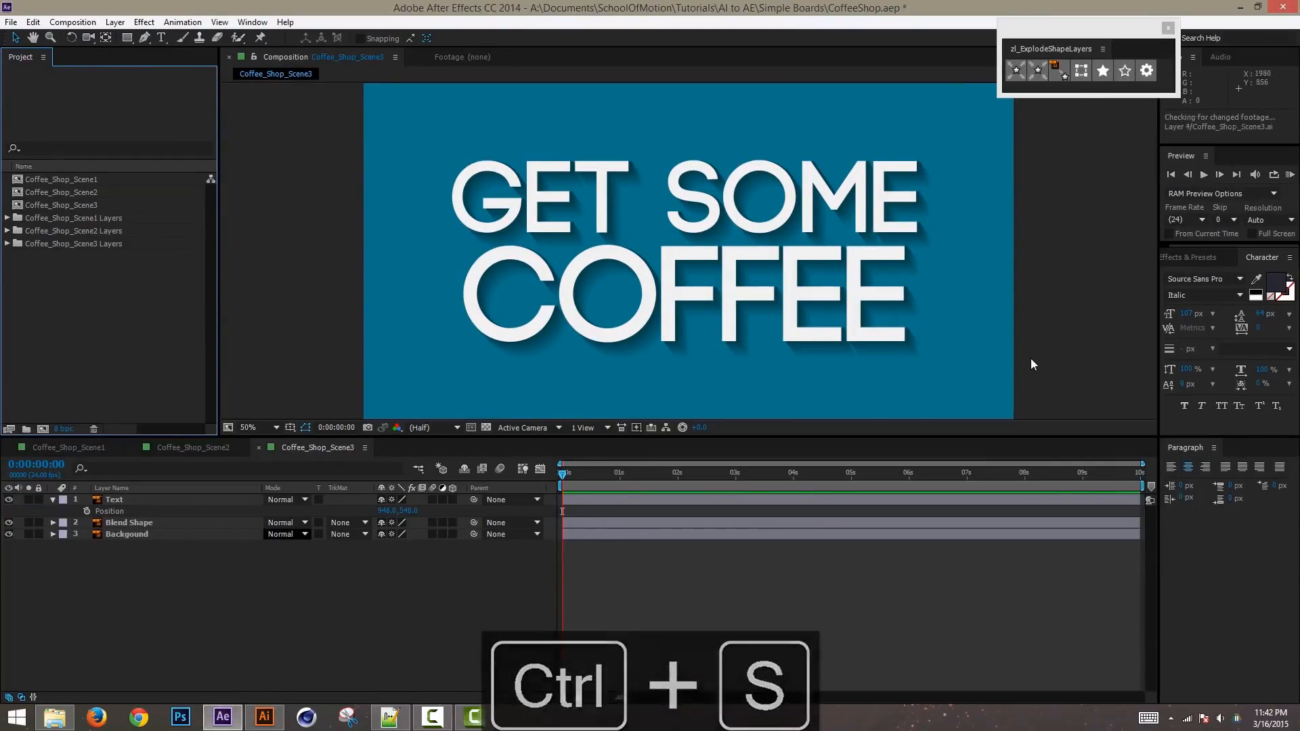
{"action": "key", "text": "ctrl+minus"}
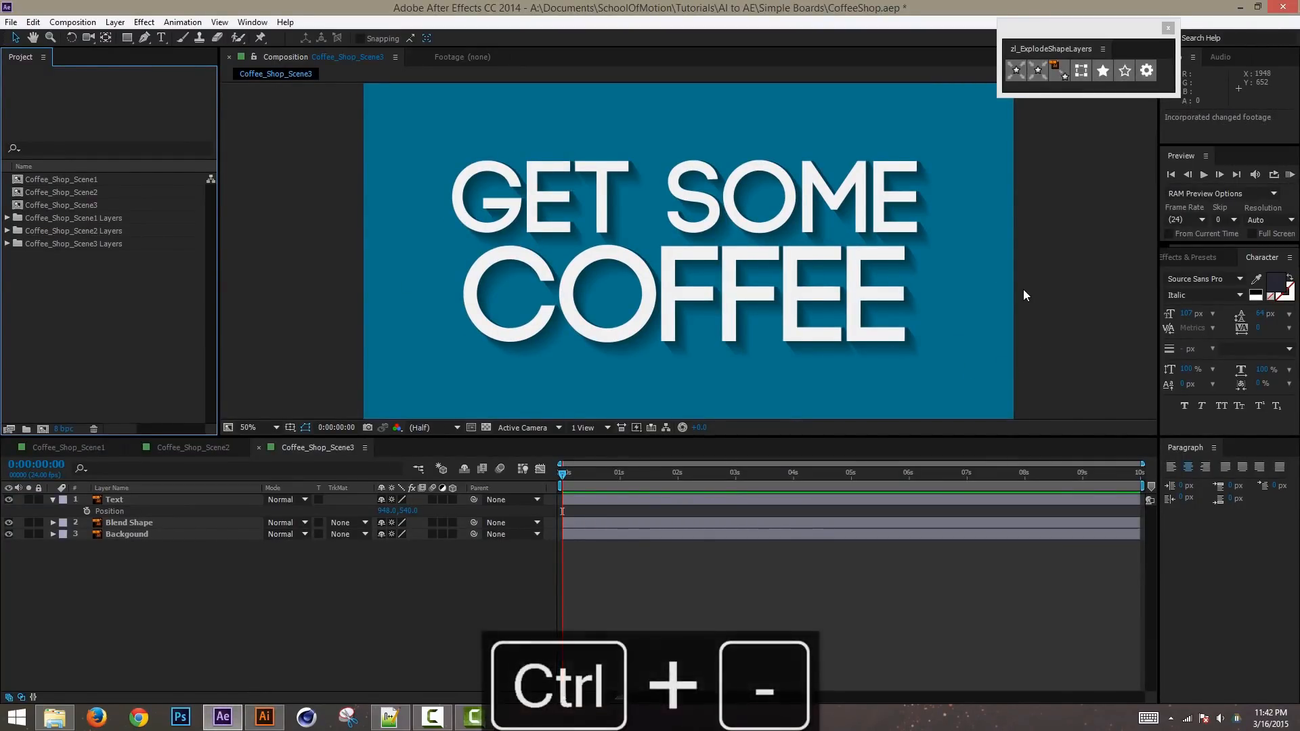
{"action": "left_click", "coordinate": [265, 429]}
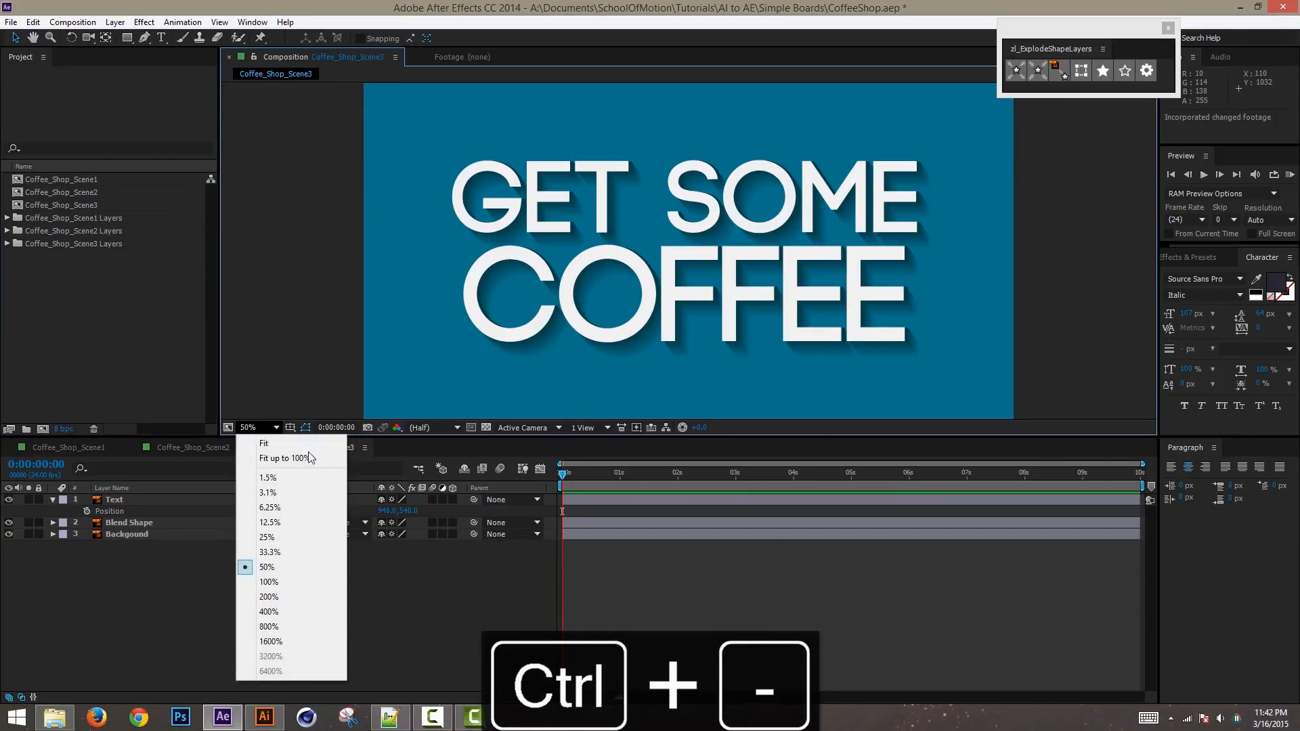
{"action": "left_click", "coordinate": [314, 456]}
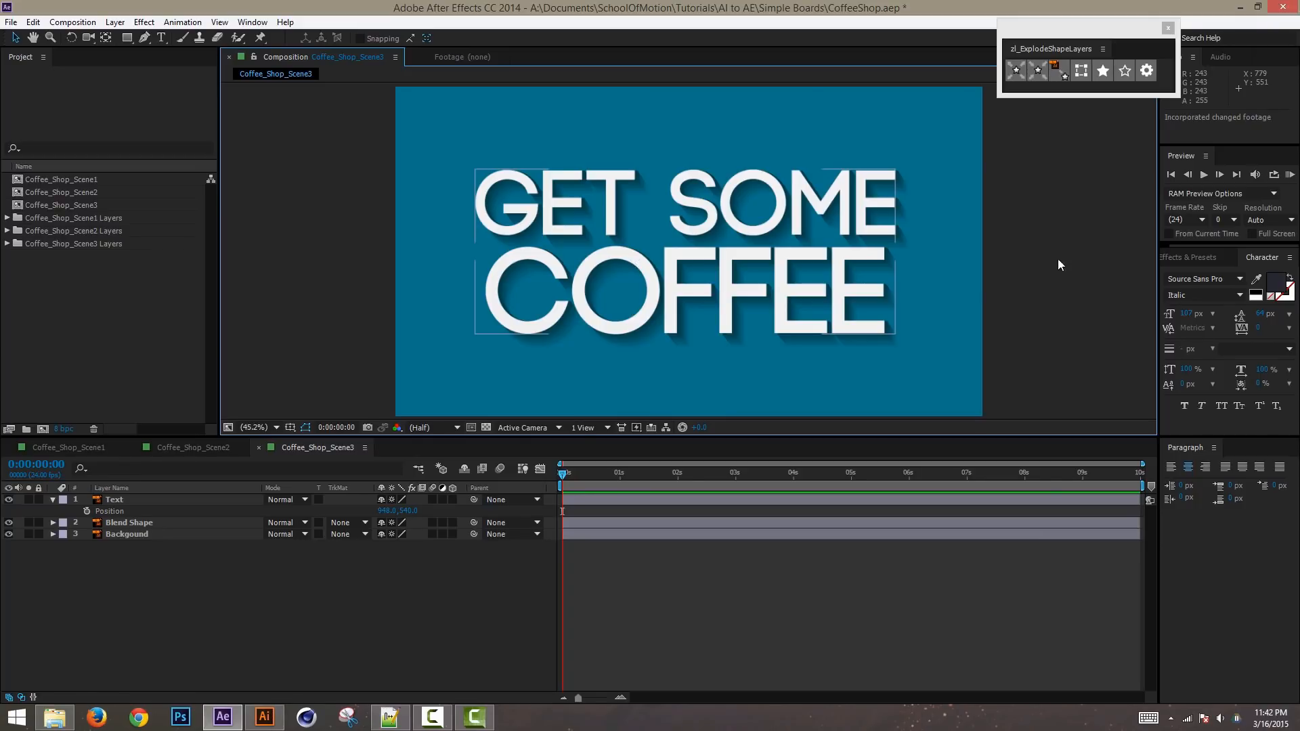
{"action": "left_click", "coordinate": [96, 294]}
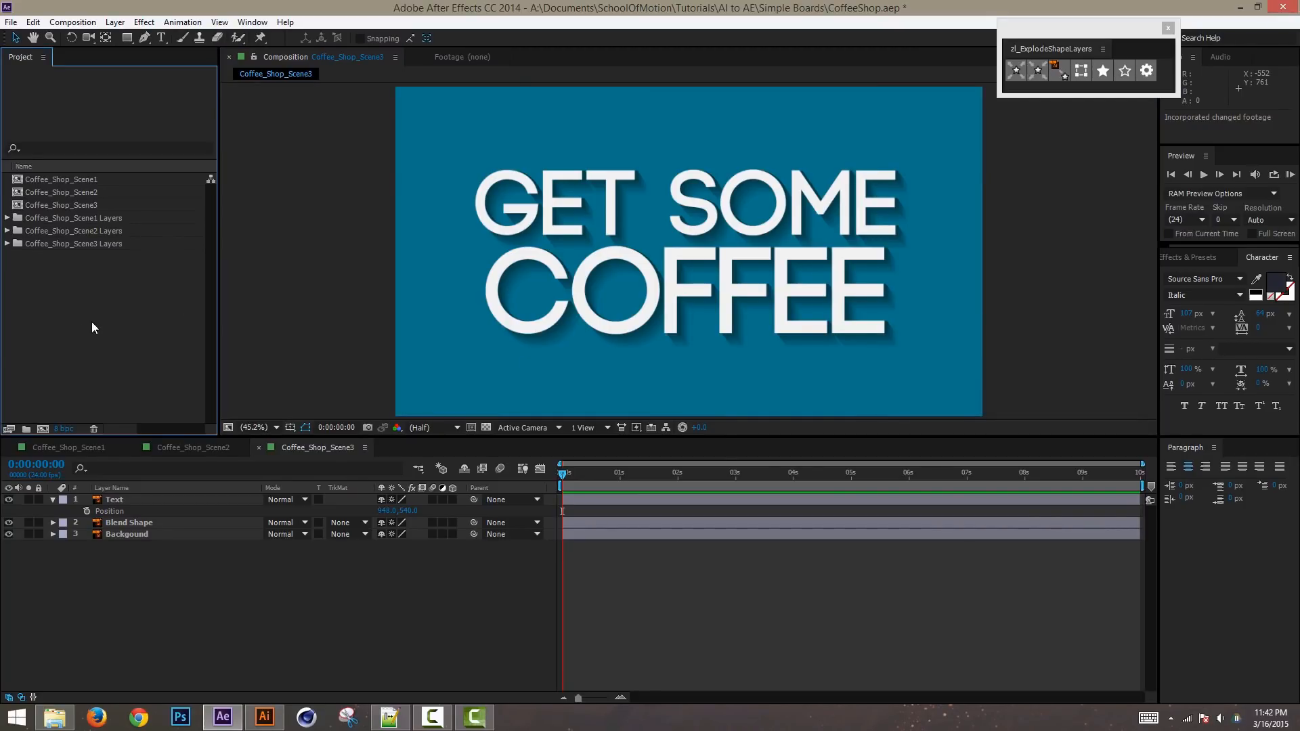
{"action": "right_click", "coordinate": [86, 310]}
{"action": "mouse_move", "coordinate": [184, 380]}
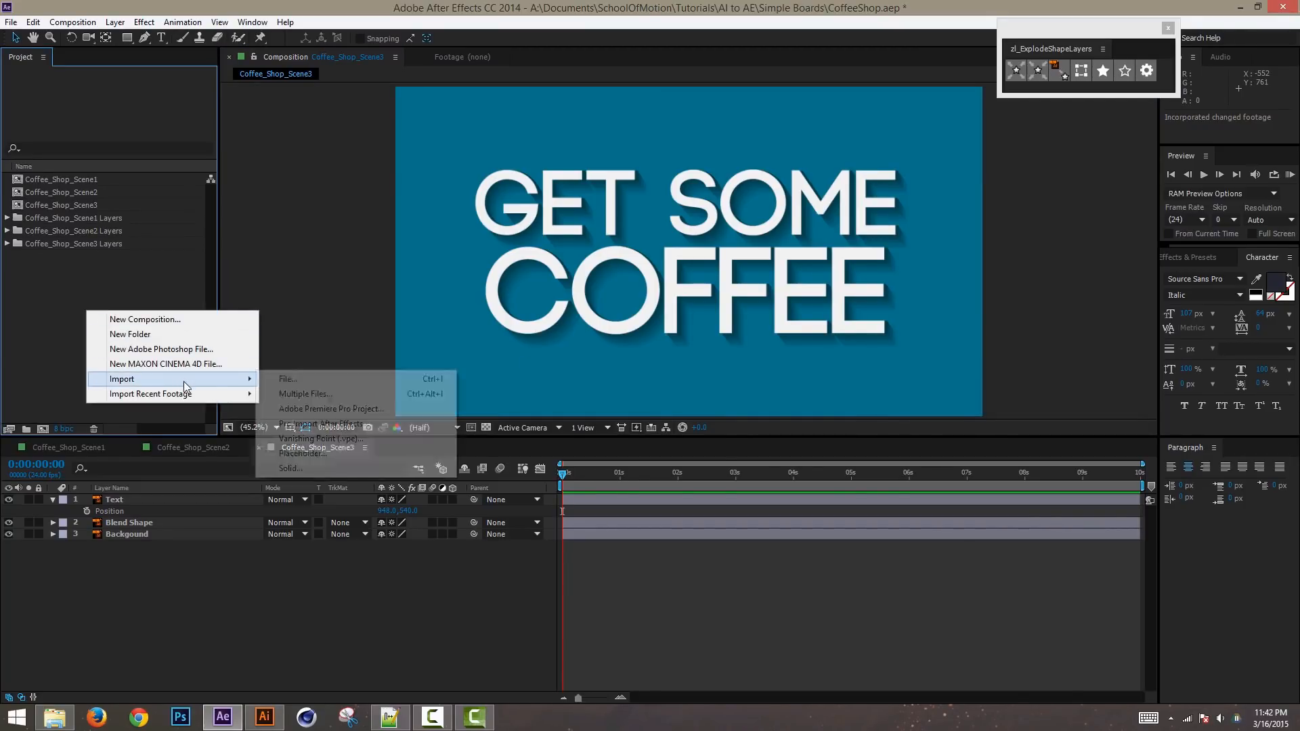
{"action": "left_click", "coordinate": [76, 206]}
{"action": "right_click", "coordinate": [68, 203]}
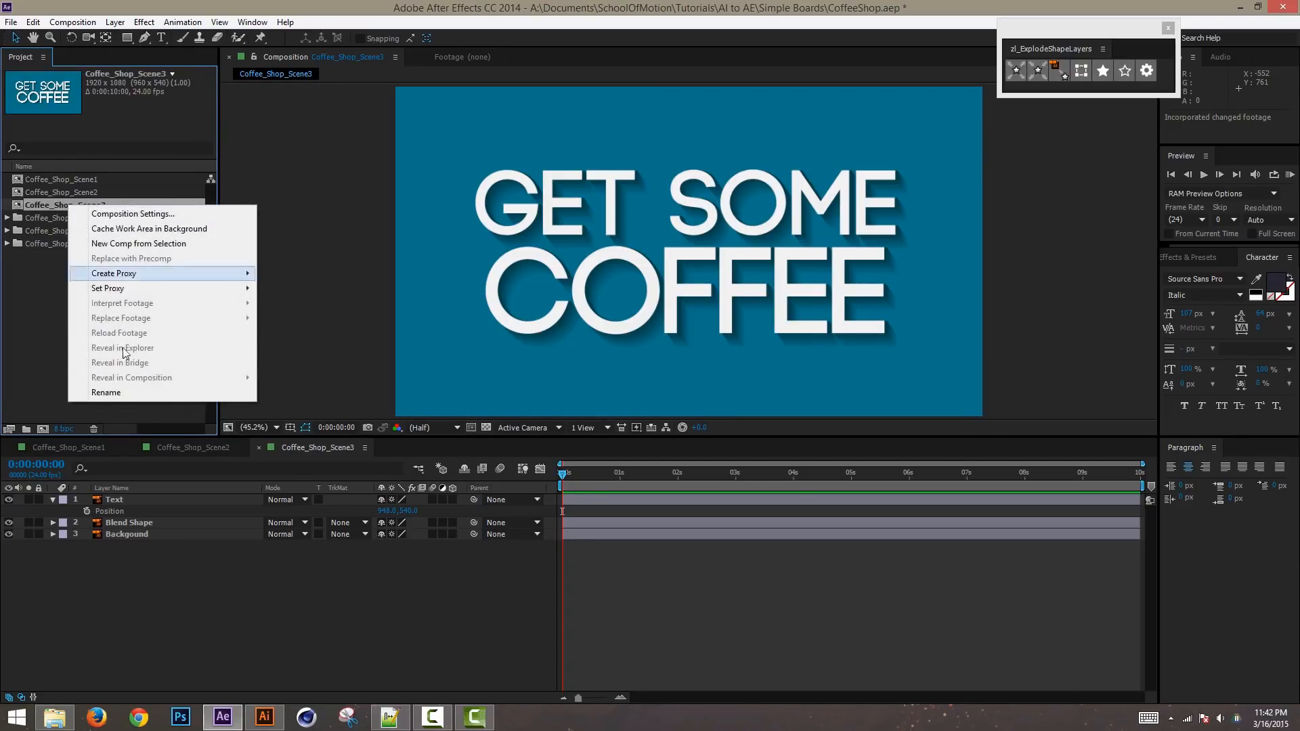
{"action": "left_click", "coordinate": [43, 270]}
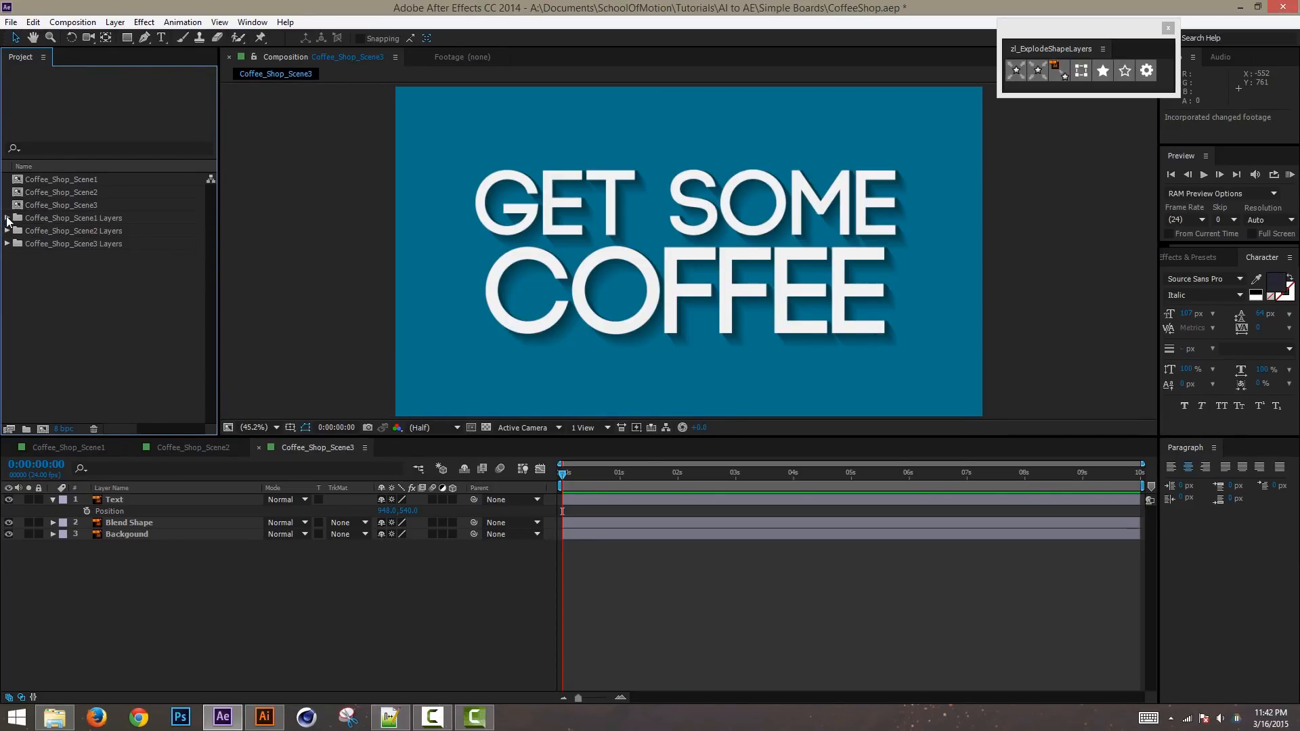
Step: Reload the Layer 3 footage in the Coffee_Shop_Scene3 Layers folder, check the folder's other items and collapse it
{"action": "left_click", "coordinate": [6, 218]}
{"action": "left_click", "coordinate": [7, 217]}
{"action": "left_click", "coordinate": [6, 244]}
{"action": "left_click", "coordinate": [98, 256]}
{"action": "right_click", "coordinate": [84, 254]}
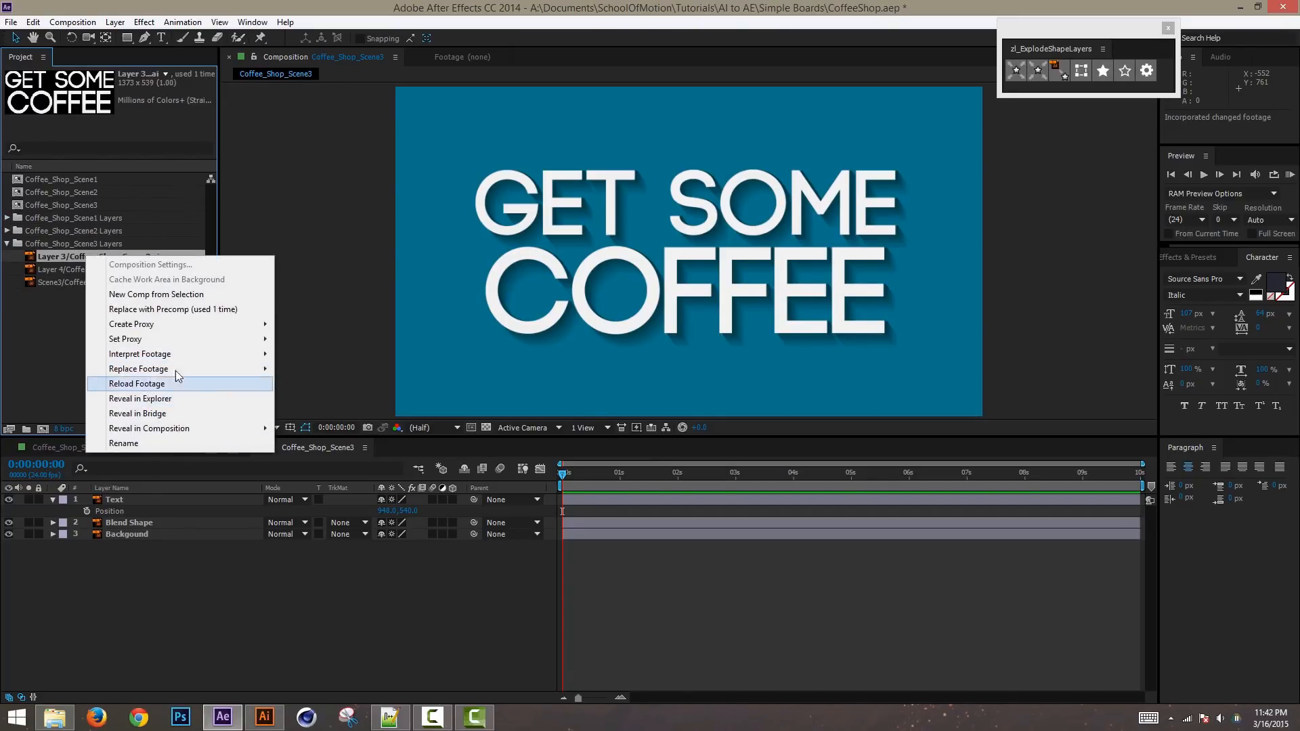
{"action": "left_click", "coordinate": [196, 383]}
{"action": "left_click", "coordinate": [102, 268]}
{"action": "left_click", "coordinate": [107, 281]}
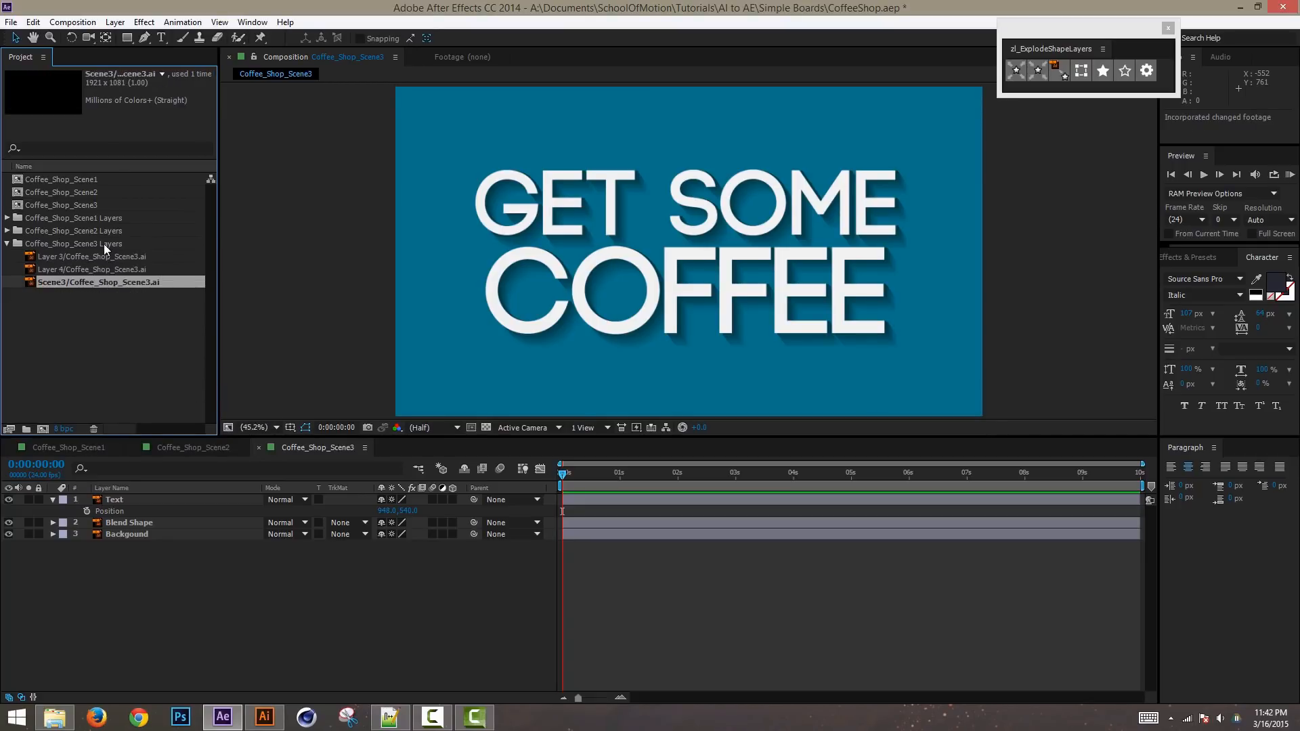
{"action": "left_click", "coordinate": [104, 243]}
{"action": "left_click", "coordinate": [120, 282]}
{"action": "left_click", "coordinate": [109, 298]}
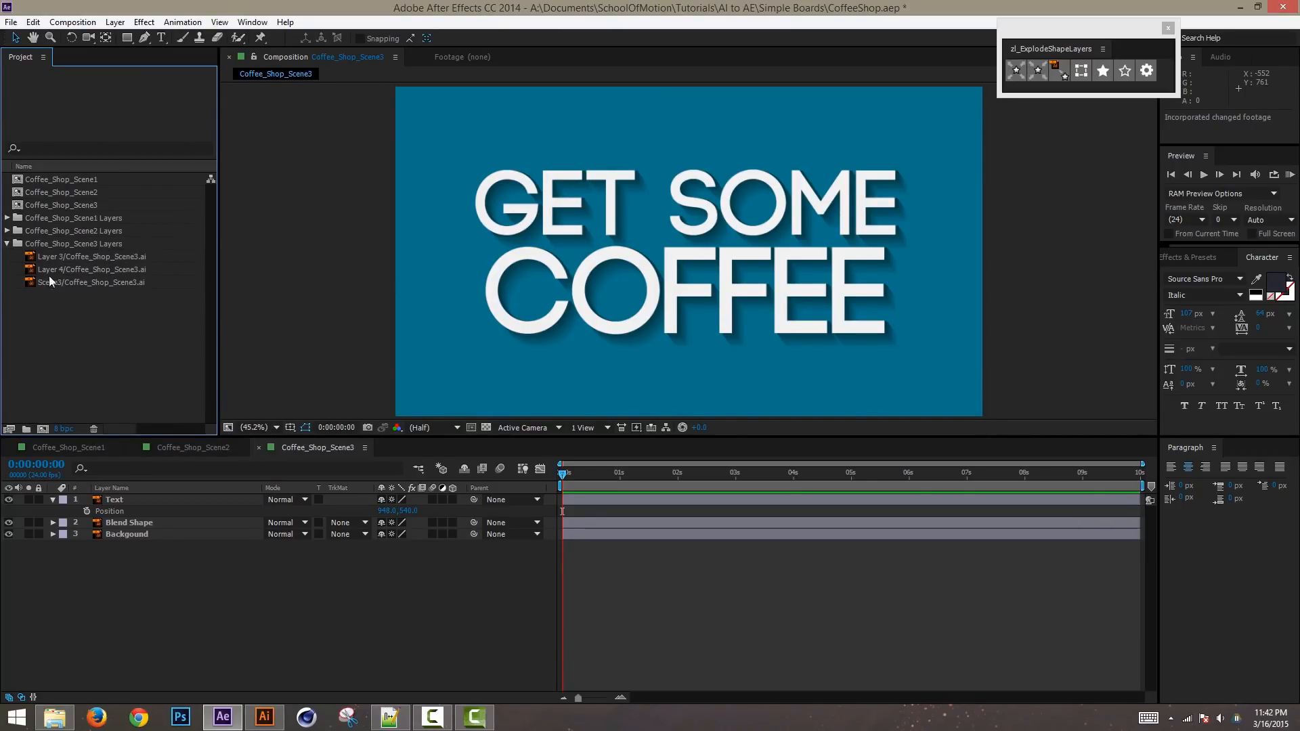
{"action": "left_click", "coordinate": [7, 244]}
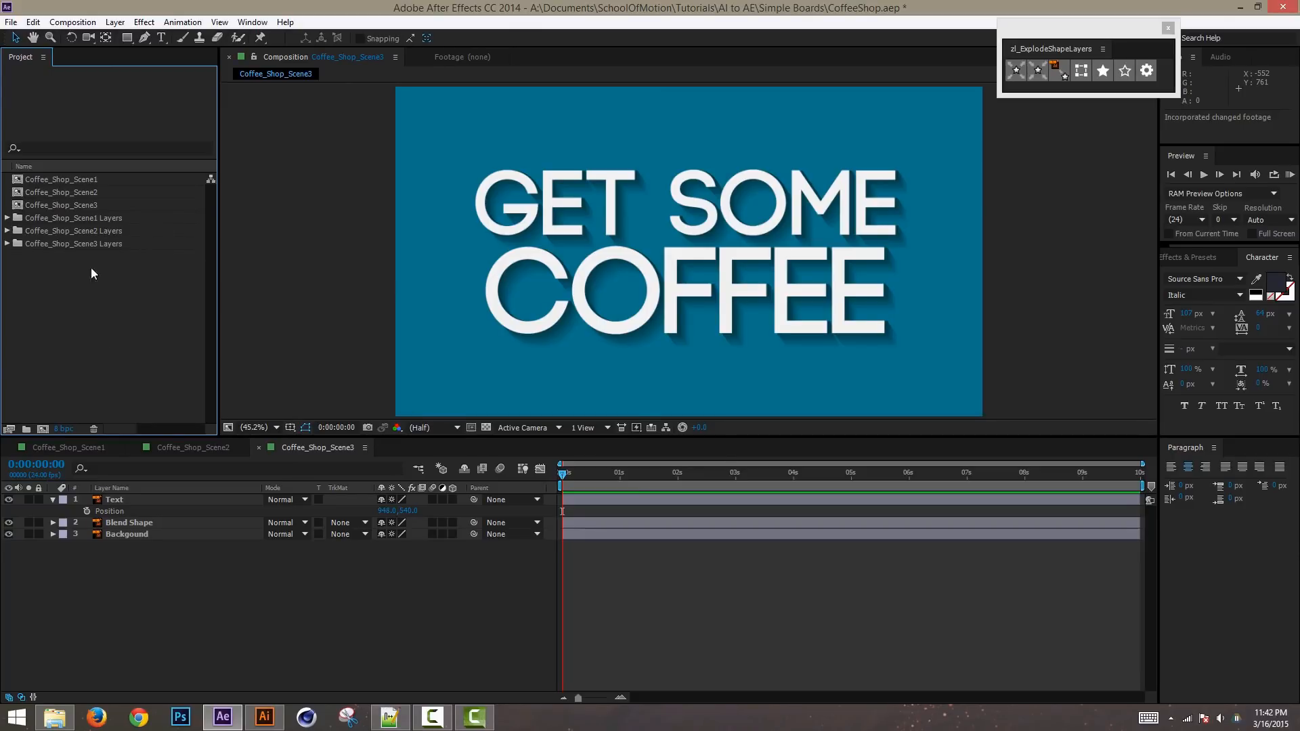
Step: Import the Coffee_Shop_Scene3 Illustrator file again as Composition - Retain Layer Sizes
{"action": "right_click", "coordinate": [88, 322]}
{"action": "mouse_move", "coordinate": [161, 390]}
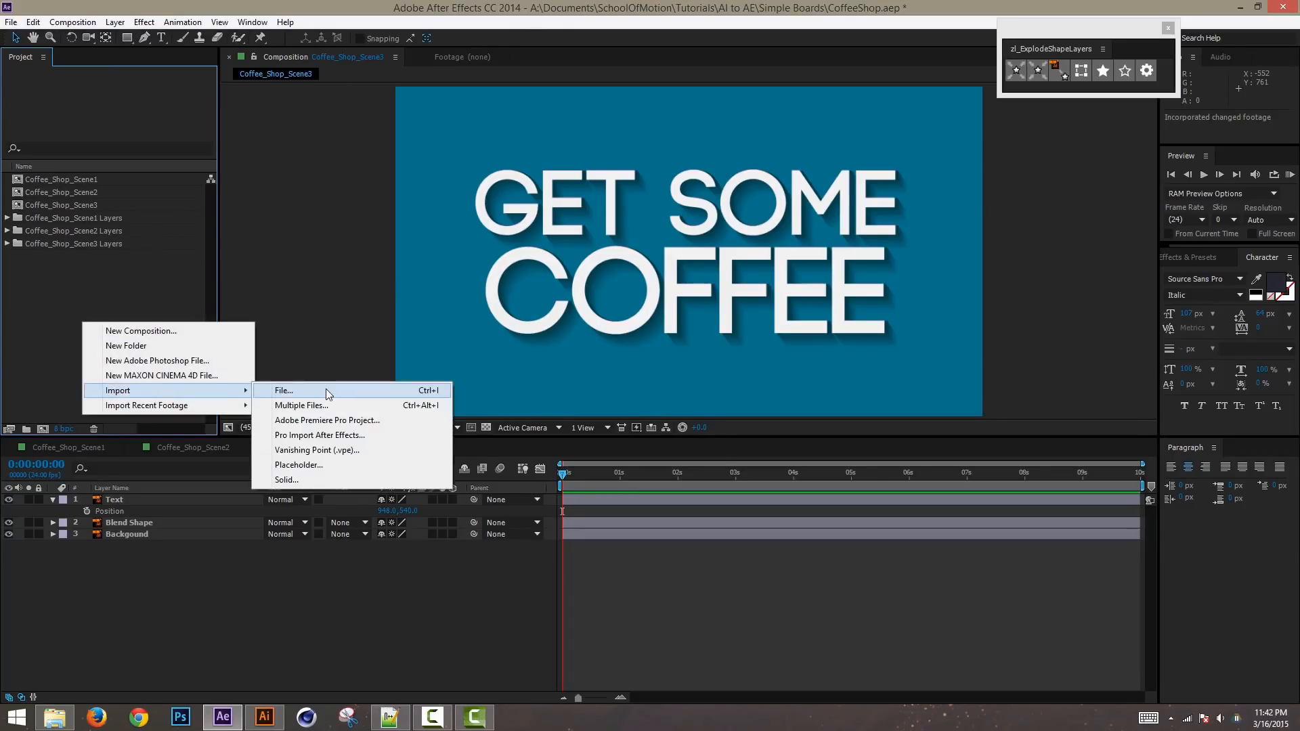
{"action": "left_click", "coordinate": [327, 390]}
{"action": "left_click", "coordinate": [447, 254]}
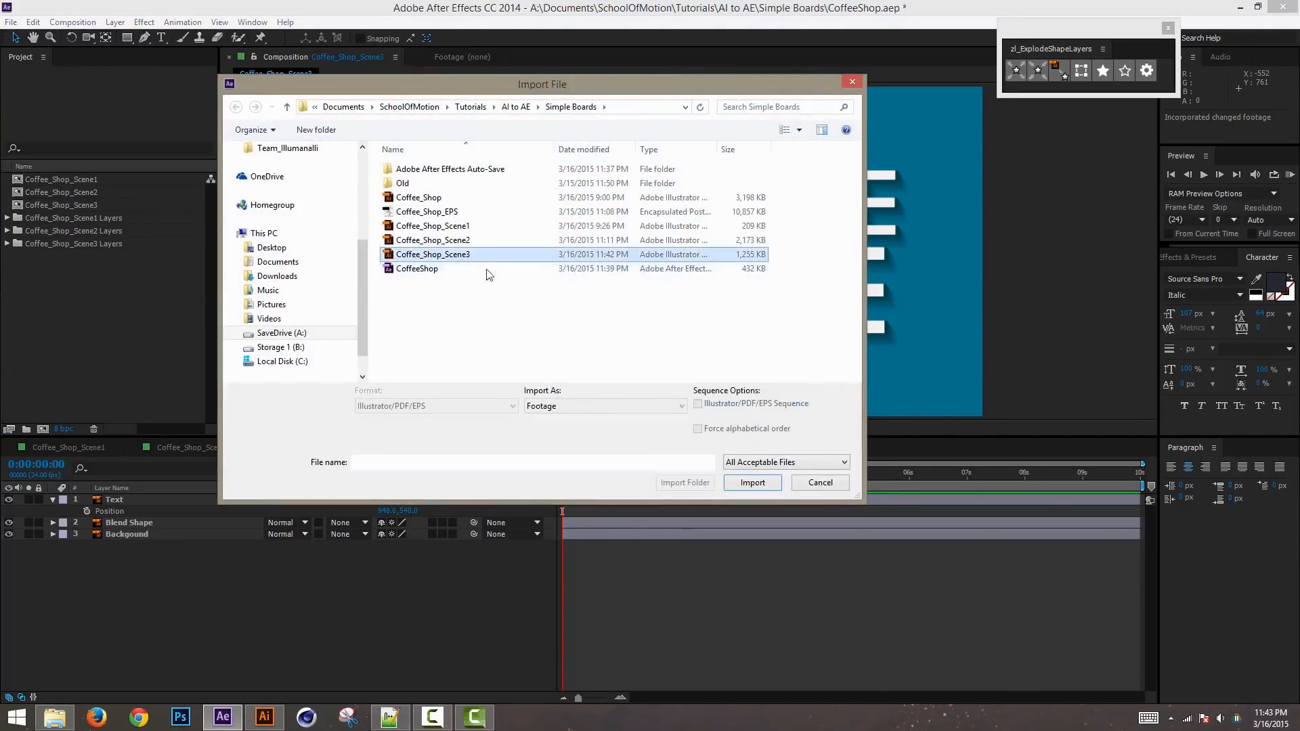
{"action": "left_click", "coordinate": [645, 407]}
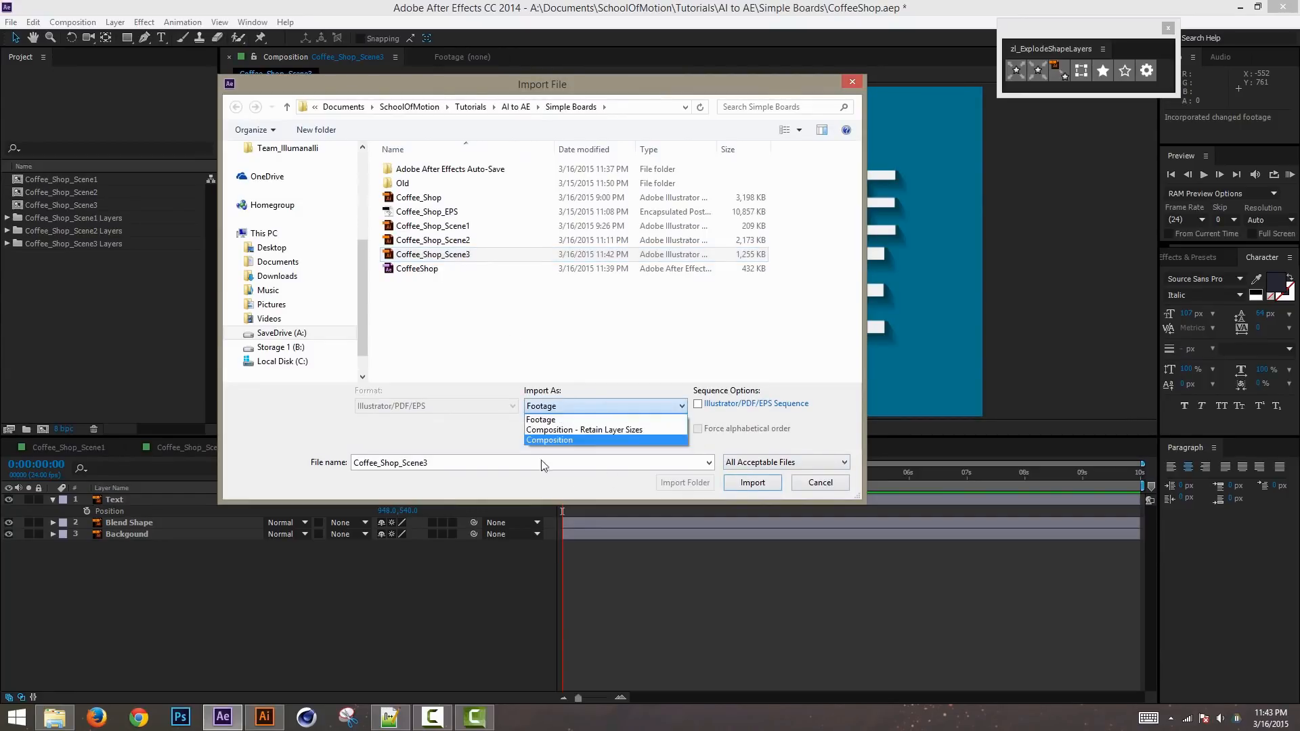
{"action": "left_click", "coordinate": [596, 431]}
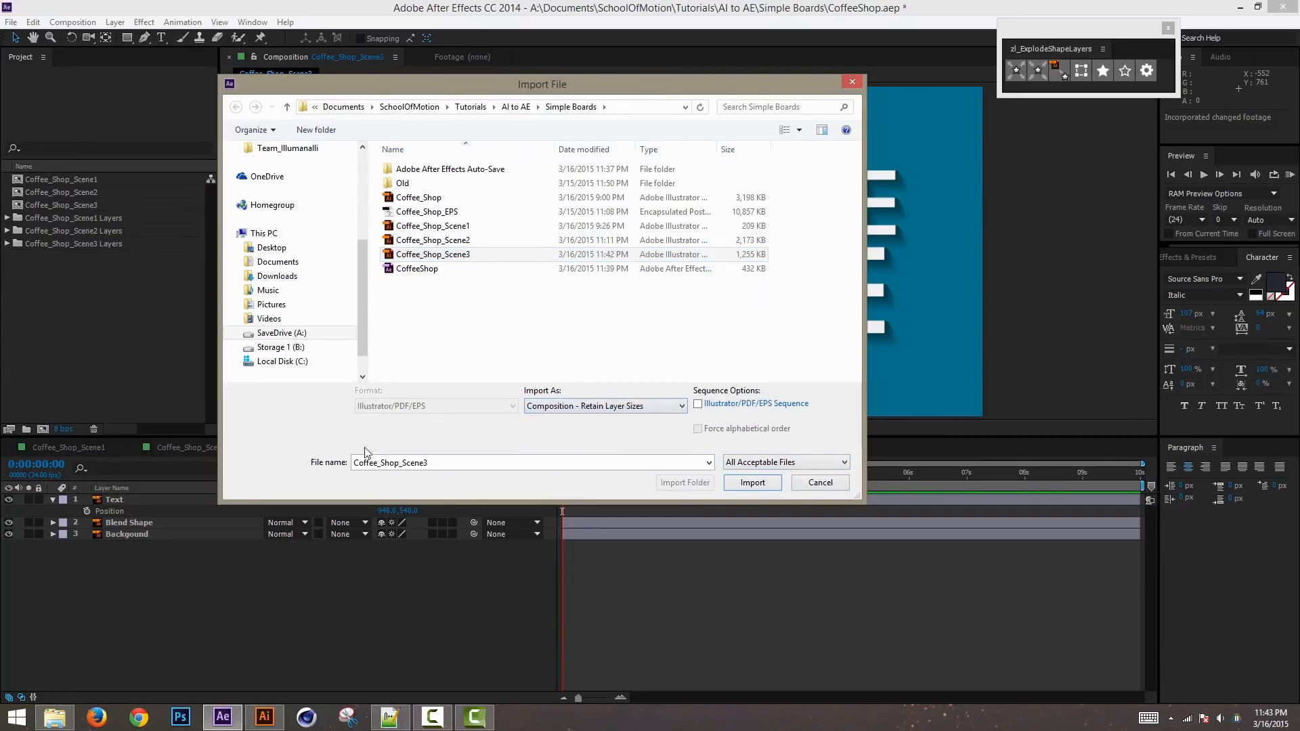
{"action": "left_click", "coordinate": [752, 483]}
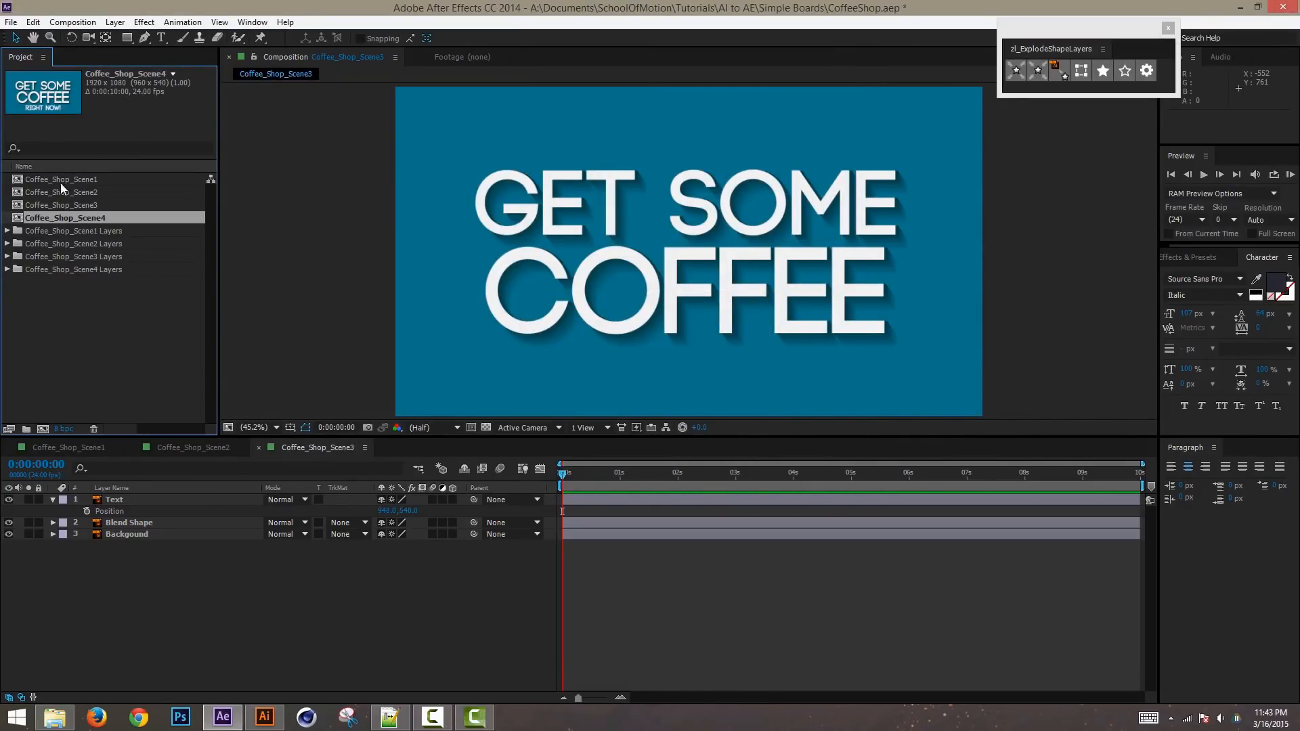
Step: Cut Layer 6 with the RIGHT NOW! text from Coffee_Shop_Scene4, paste it into Coffee_Shop_Scene3, and close the Scene4 composition
{"action": "double_click", "coordinate": [90, 218]}
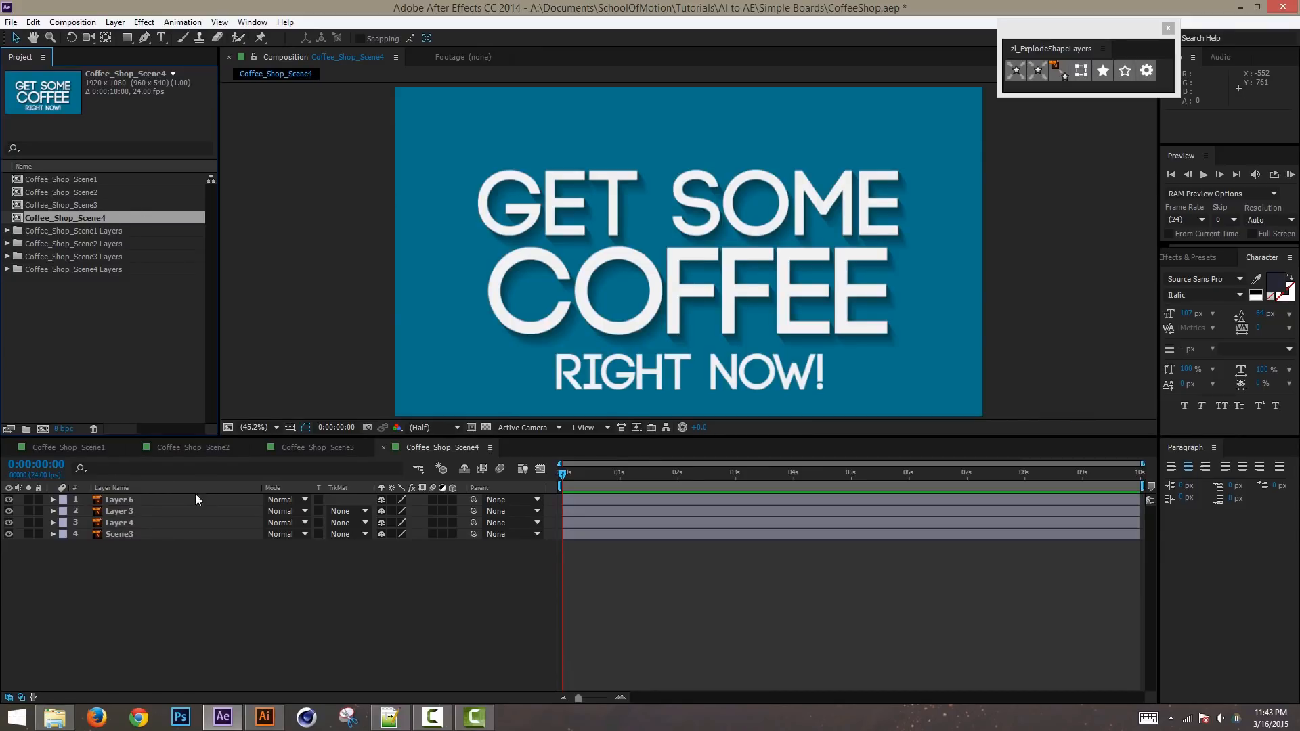
{"action": "left_click", "coordinate": [138, 534]}
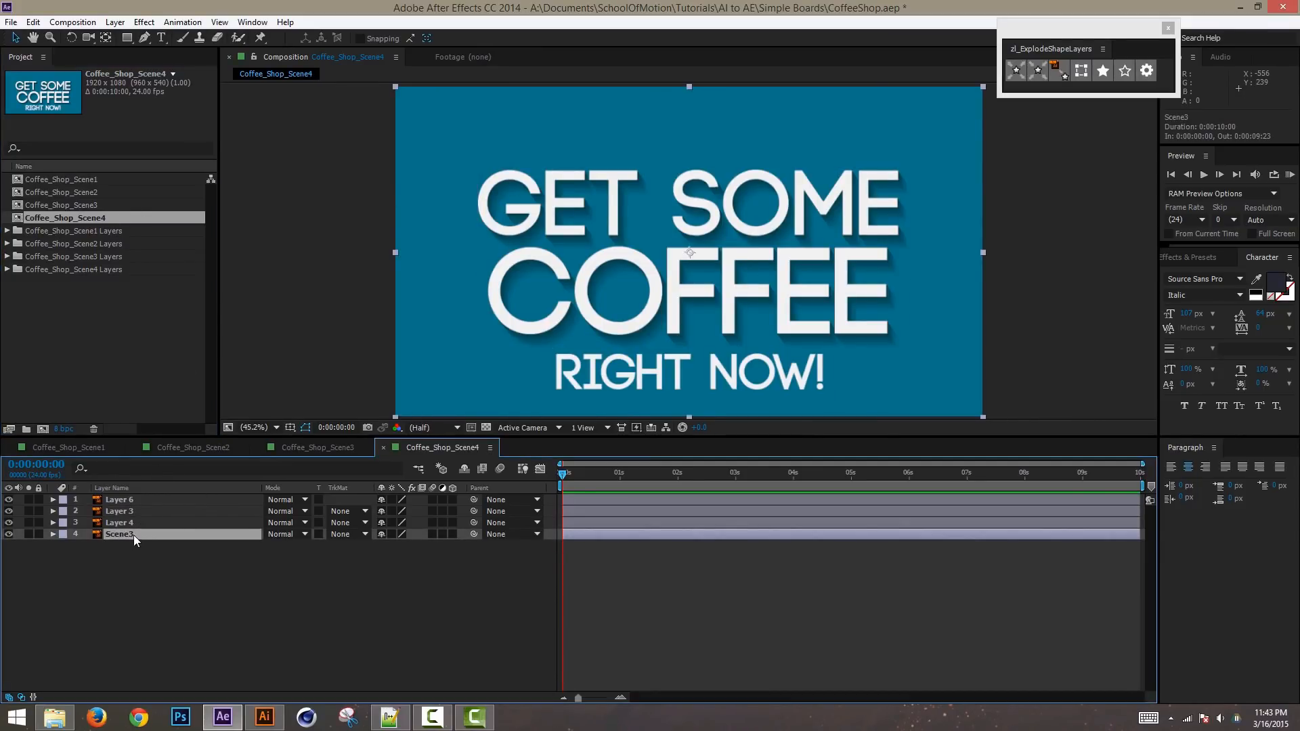
{"action": "left_click", "coordinate": [144, 499]}
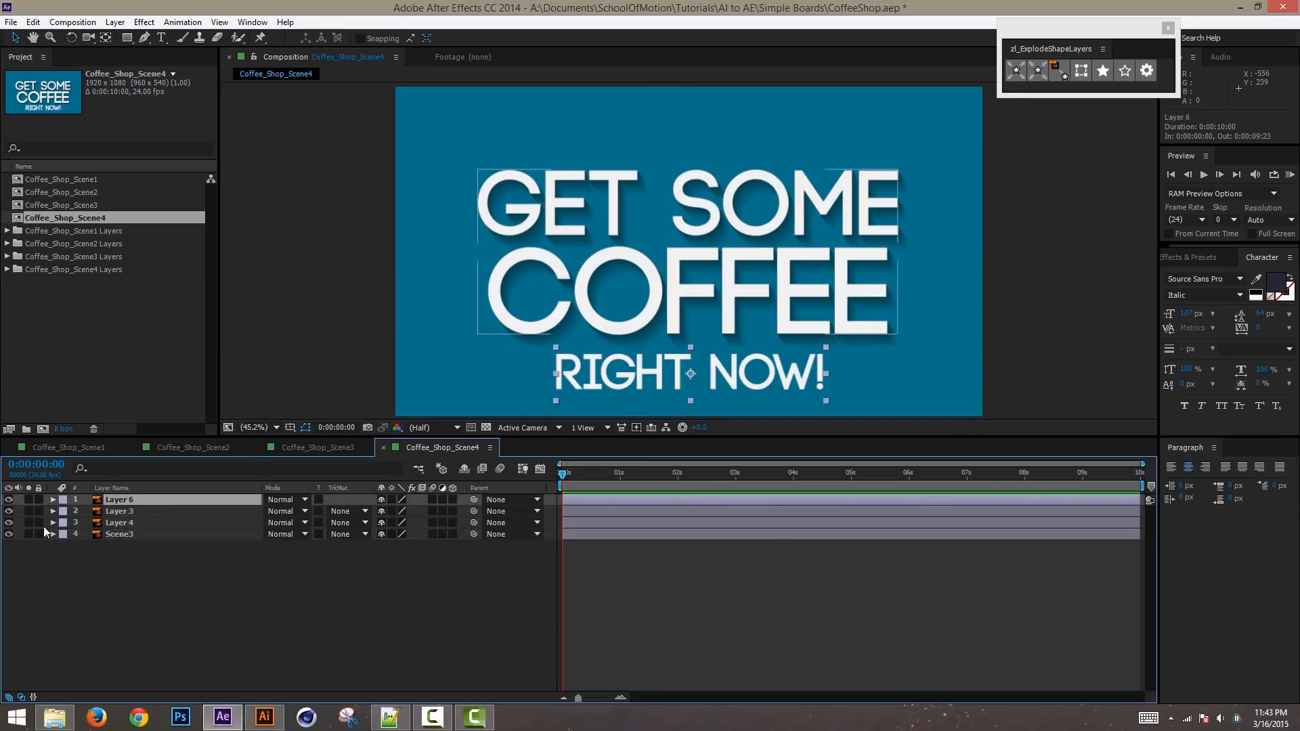
{"action": "key", "text": "ctrl+x"}
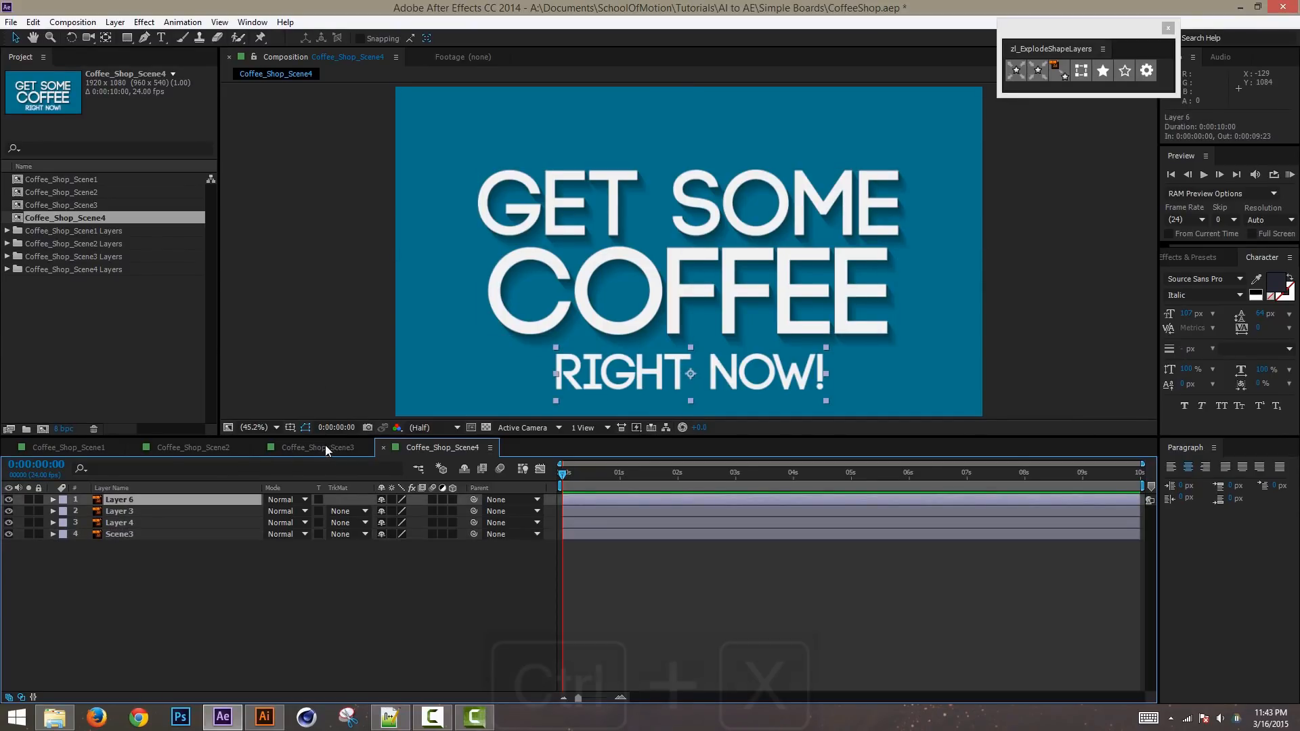
{"action": "left_click", "coordinate": [324, 448]}
{"action": "key", "text": "ctrl+v"}
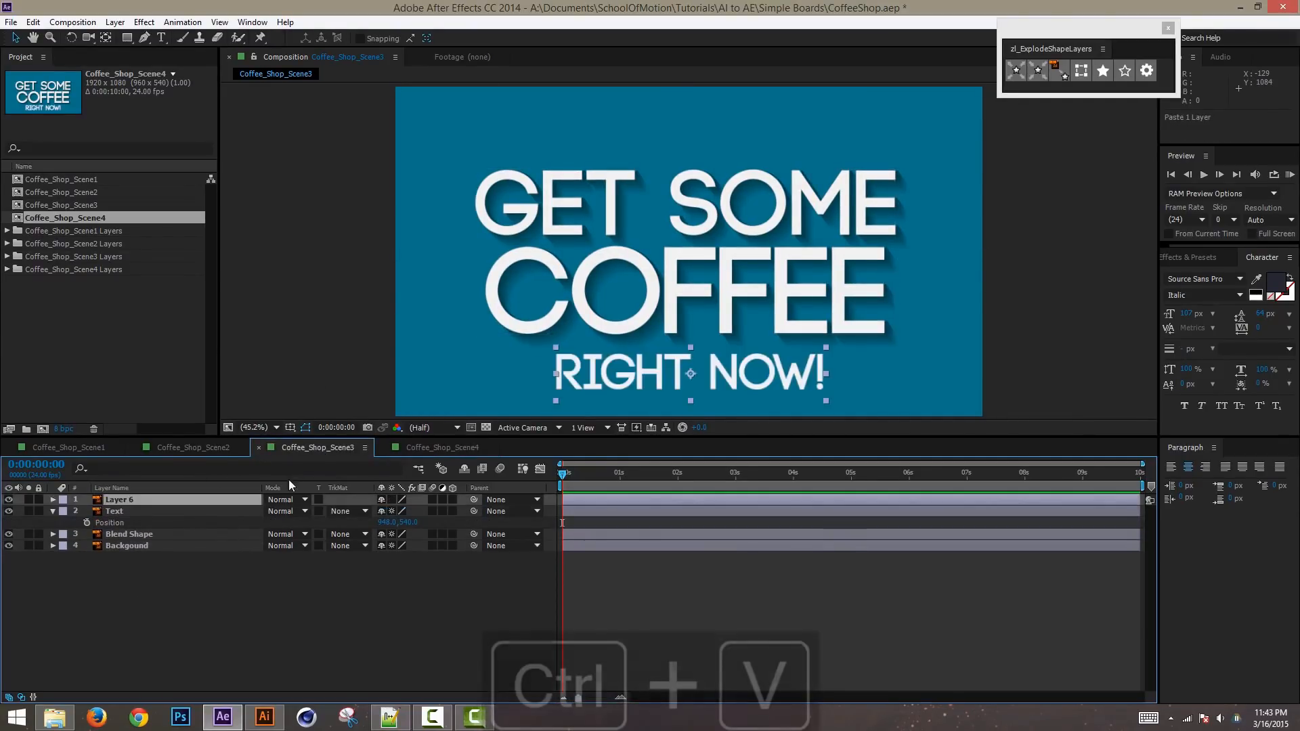
{"action": "left_click", "coordinate": [445, 448]}
{"action": "left_click", "coordinate": [383, 448]}
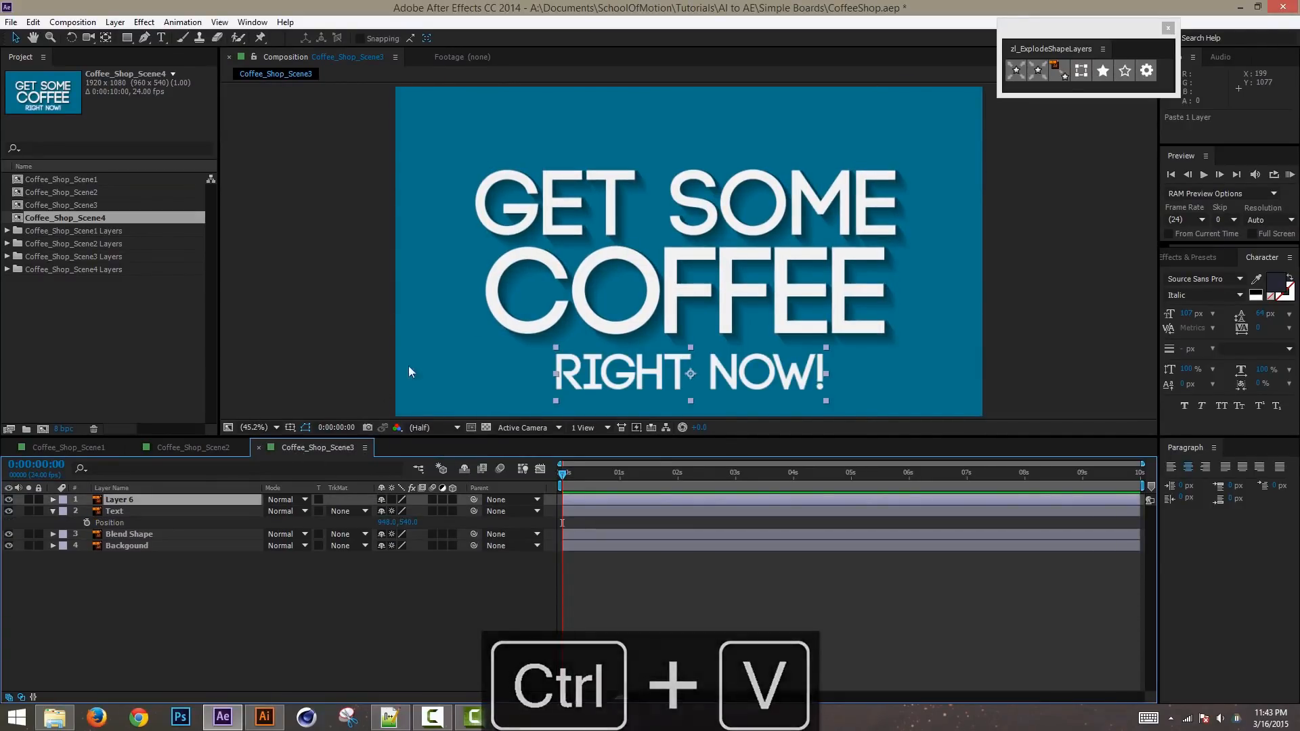
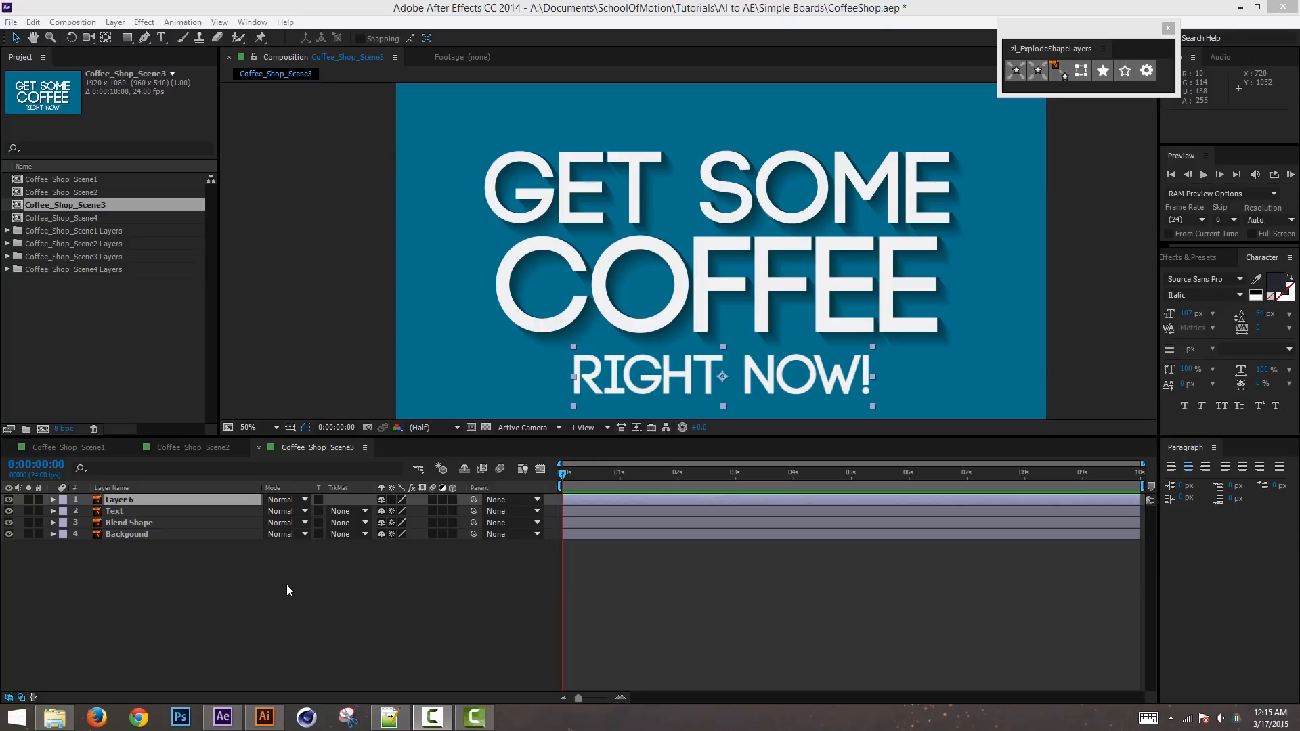
Step: Delete Layer 6 with the RIGHT NOW! text from the Coffee_Shop_Scene3 composition
{"action": "left_click", "coordinate": [136, 499]}
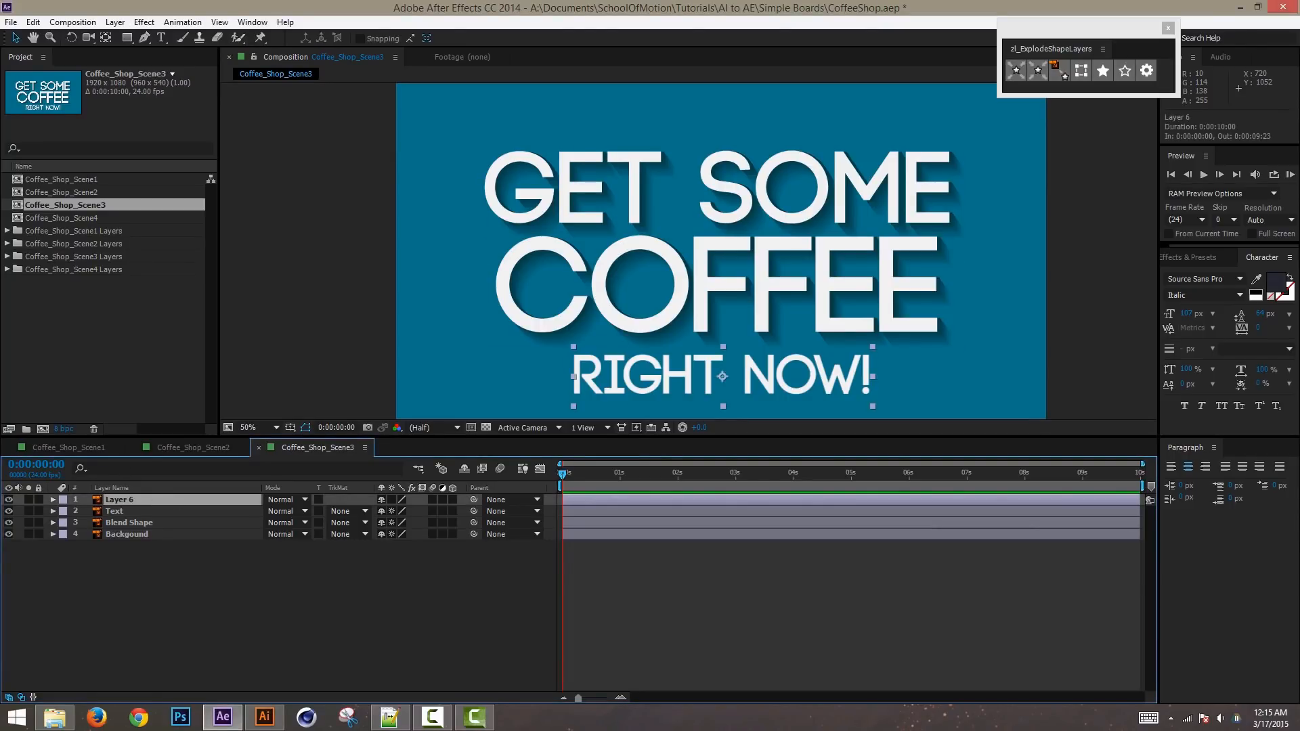
{"action": "key", "text": "Delete"}
Step: Convert the Blend Shape layer into a shape layer with zl_ExplodeShapeLayers and look through the groups in its contents
{"action": "left_click", "coordinate": [149, 512]}
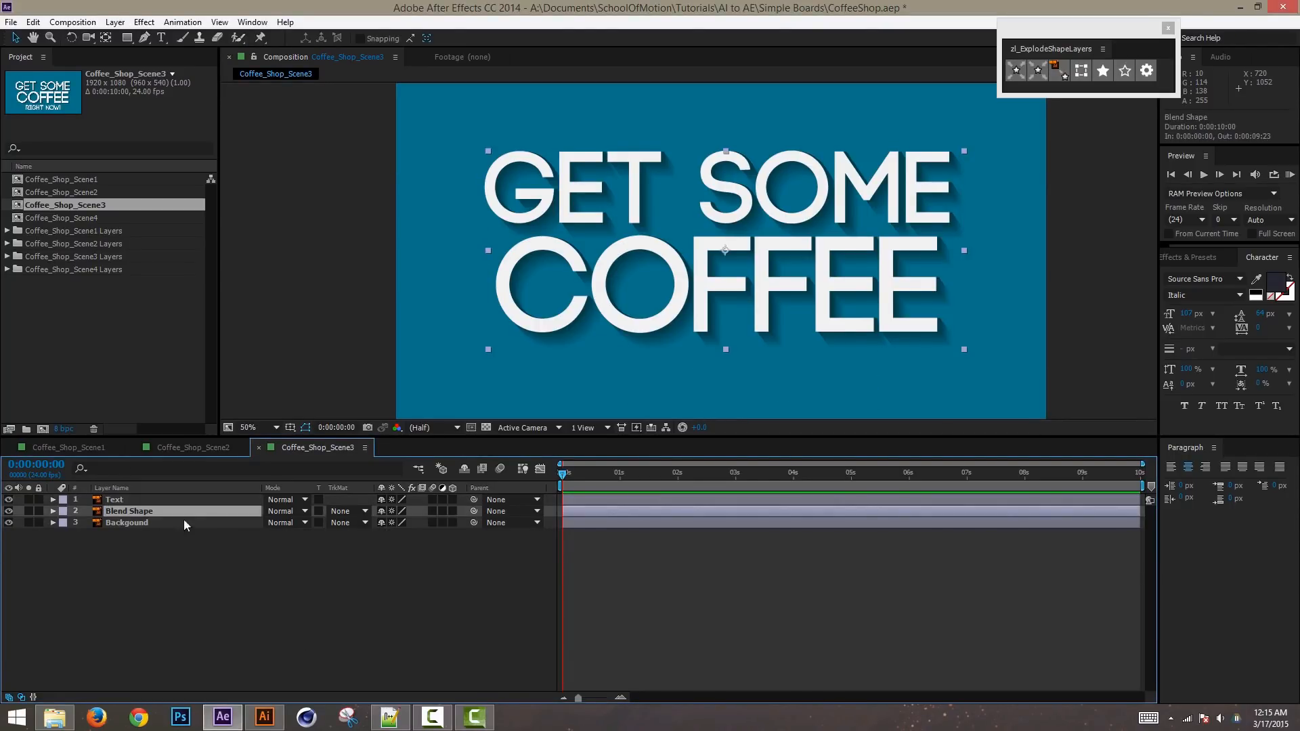
{"action": "left_click", "coordinate": [1058, 75]}
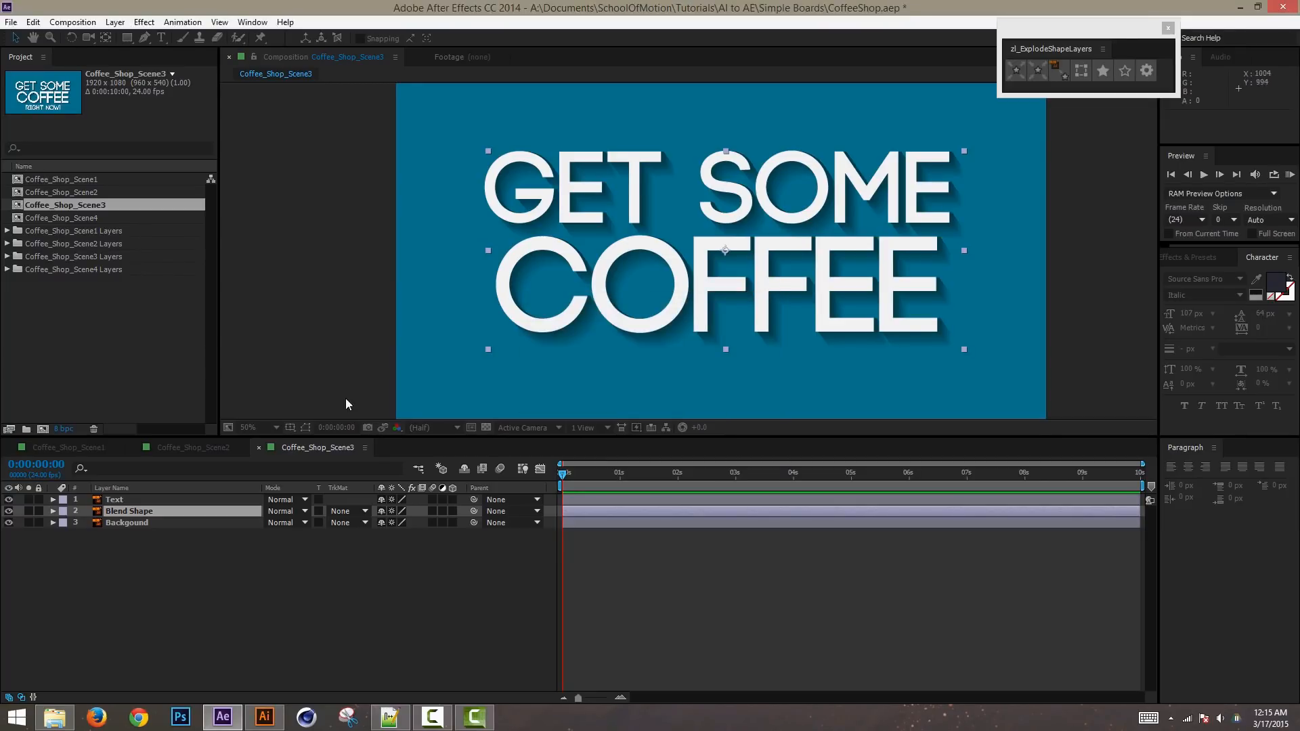
{"action": "left_click", "coordinate": [53, 511]}
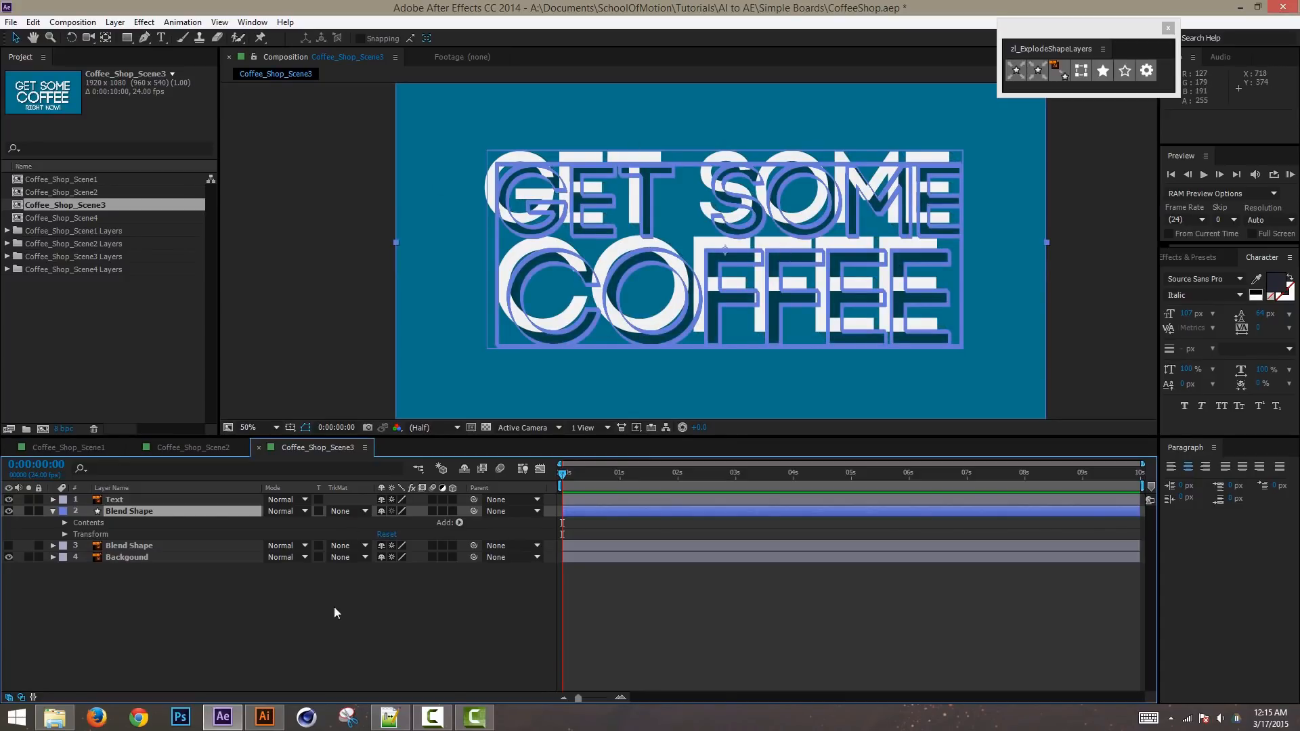
{"action": "left_click", "coordinate": [64, 523]}
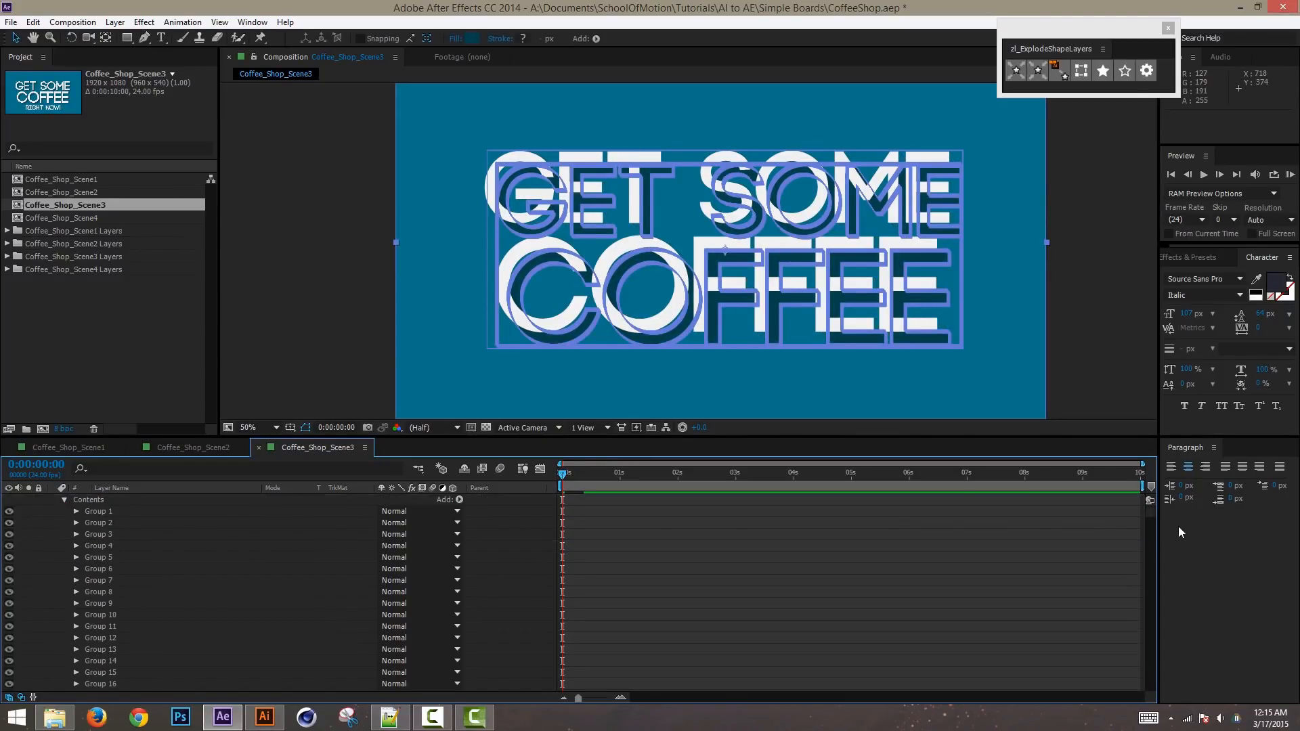
{"action": "mouse_move", "coordinate": [1154, 514]}
{"action": "left_mouse_down"}
{"action": "mouse_move", "coordinate": [1138, 561]}
{"action": "mouse_move", "coordinate": [1148, 703]}
{"action": "mouse_move", "coordinate": [1161, 673]}
{"action": "mouse_move", "coordinate": [1142, 497]}
{"action": "left_mouse_up"}
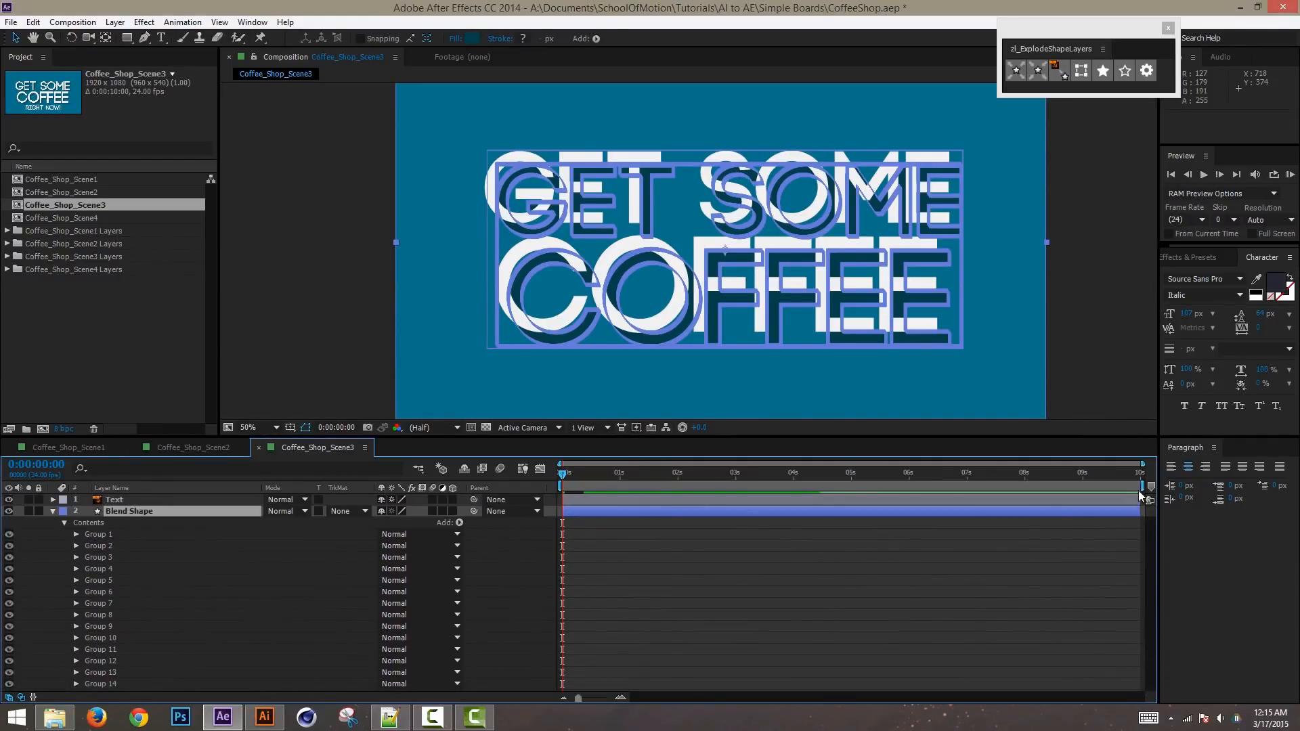
Step: Delete the converted Blend Shape shape layer and turn the original Blend Shape layer's visibility back on
{"action": "left_click", "coordinate": [60, 511]}
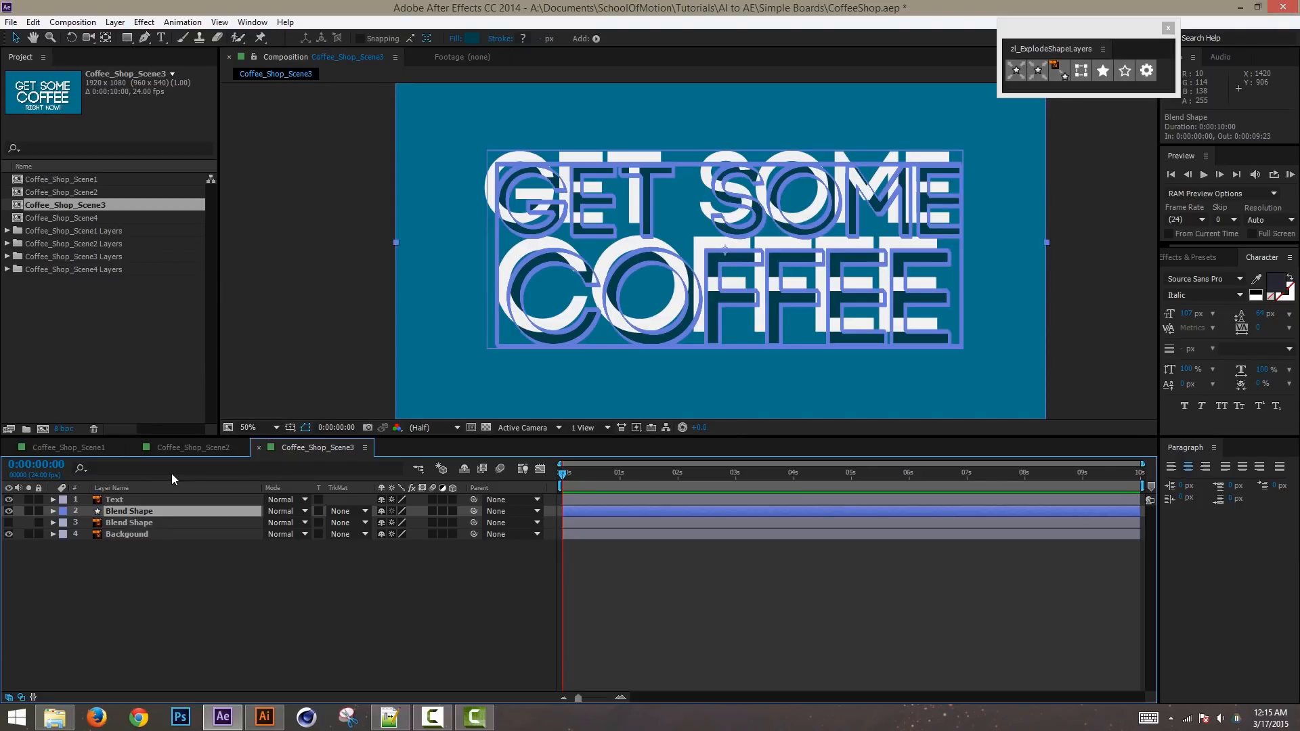
{"action": "key", "text": "Delete"}
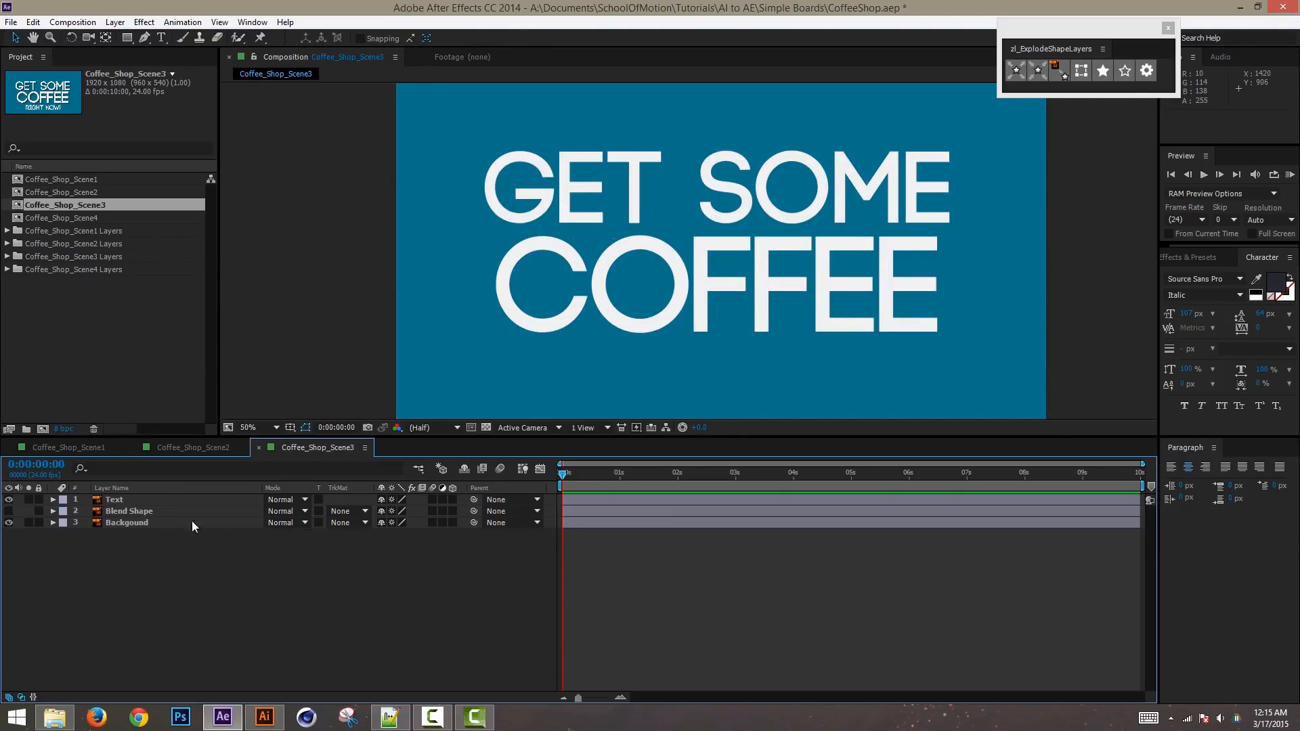
{"action": "left_click", "coordinate": [10, 511]}
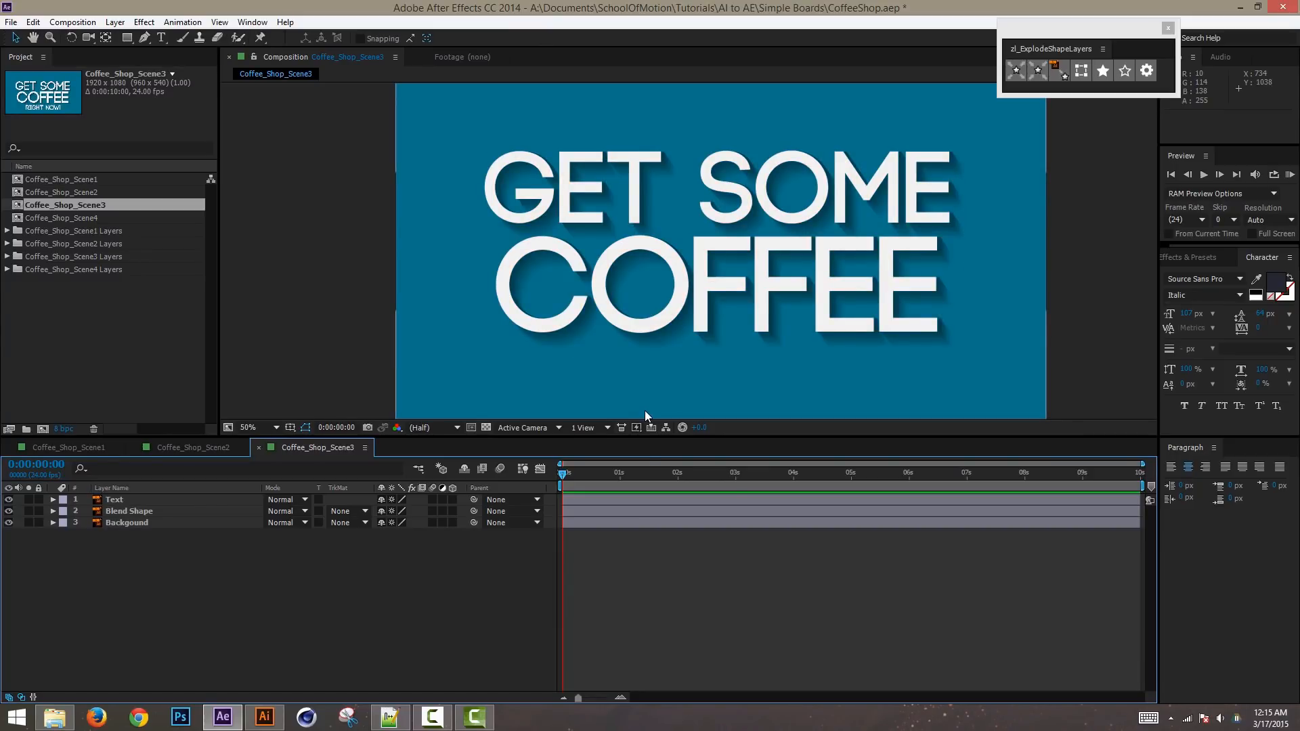